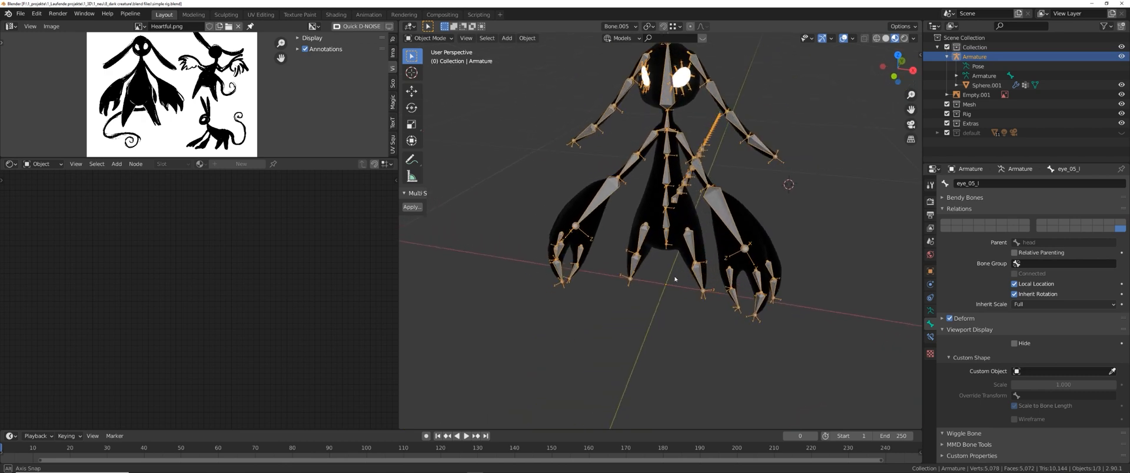
- Show the creature's armature in front orthographic view and enter Edit Mode on it
scroll(671, 280, "up", 1)
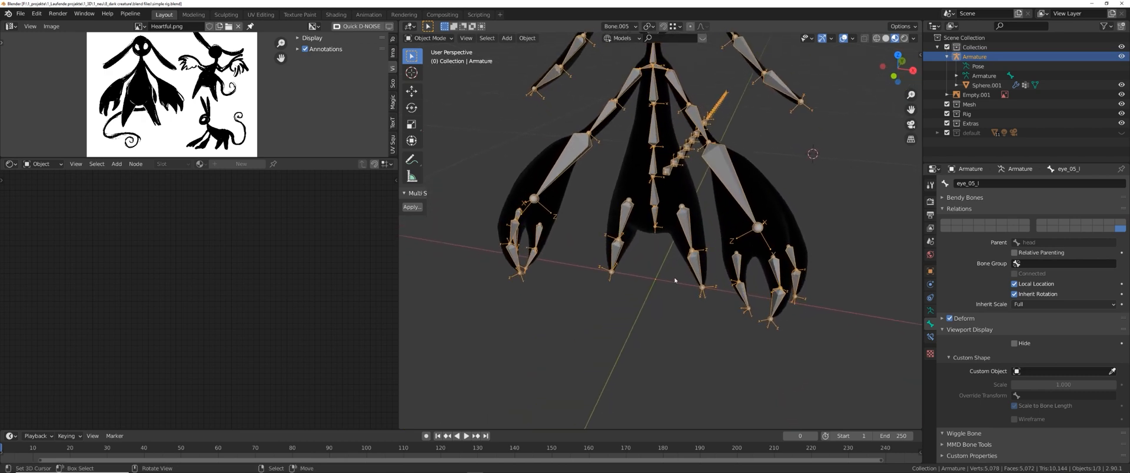
scroll(674, 278, "up", 1)
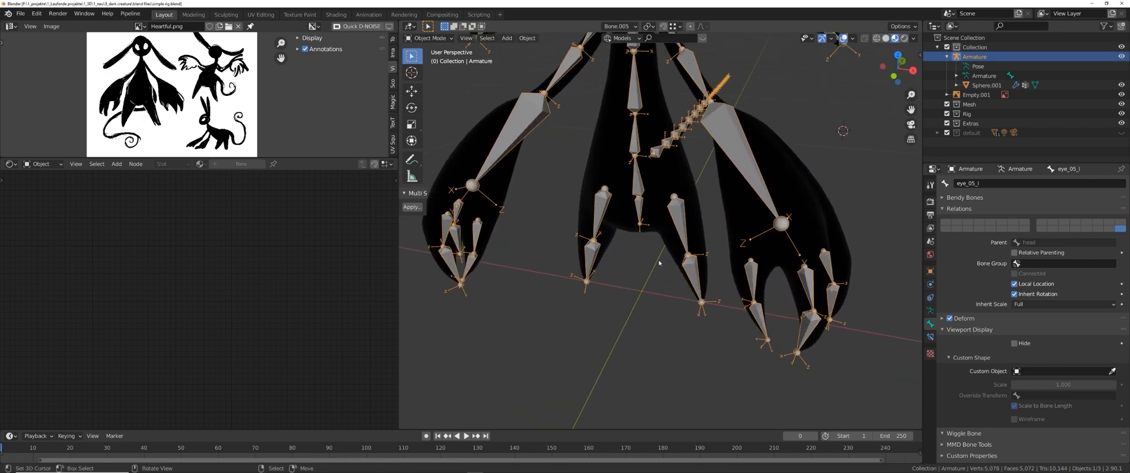
key("KP_1")
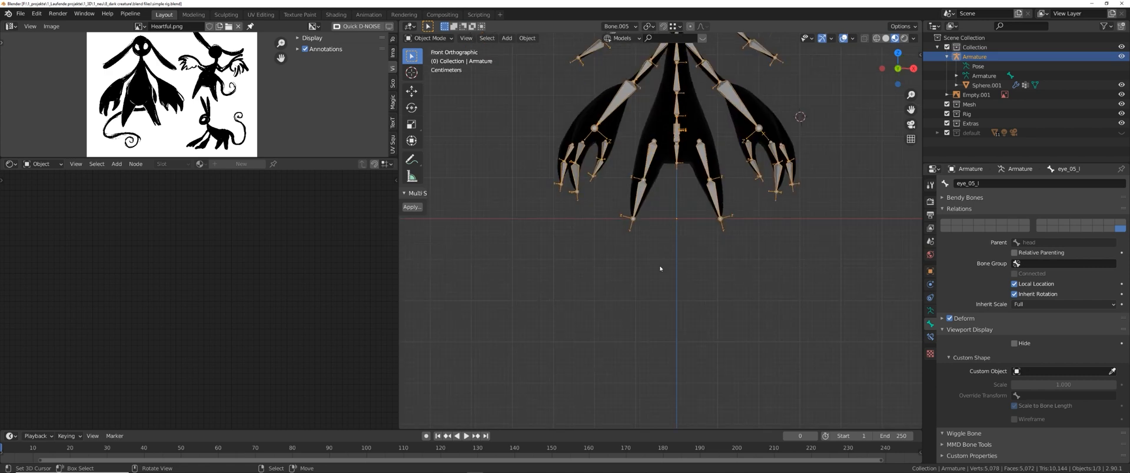
scroll(682, 203, "down", 1)
middle_click_drag(682, 203, 647, 360, "shift")
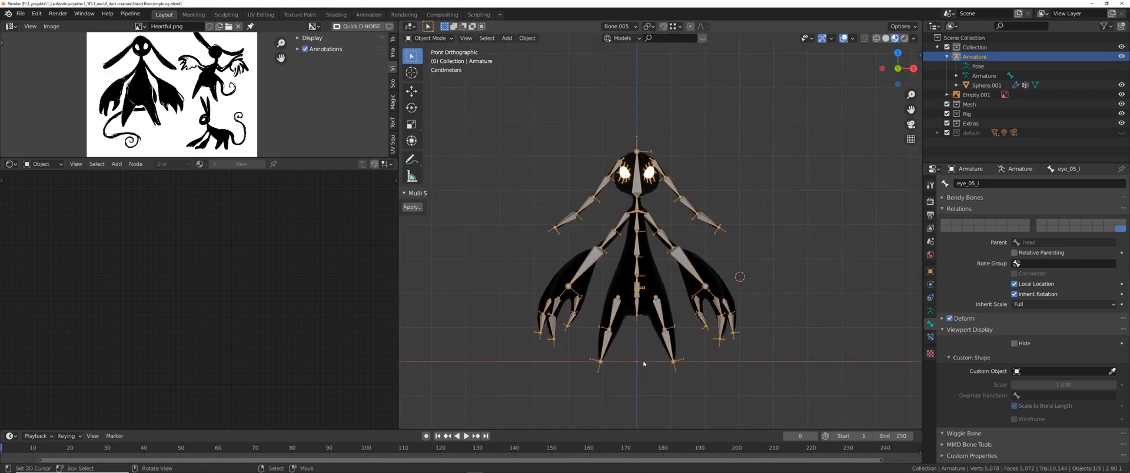
middle_click_drag(634, 349, 639, 228, "shift")
scroll(621, 311, "up", 2)
key("Tab")
- Select the hip joint of thigh_l and the ankle joint of calf_l, and snap the 3D cursor to their midpoint
scroll(639, 227, "up", 1)
scroll(616, 173, "up", 1)
middle_click_drag(616, 173, 617, 198, "shift")
left_click(626, 176)
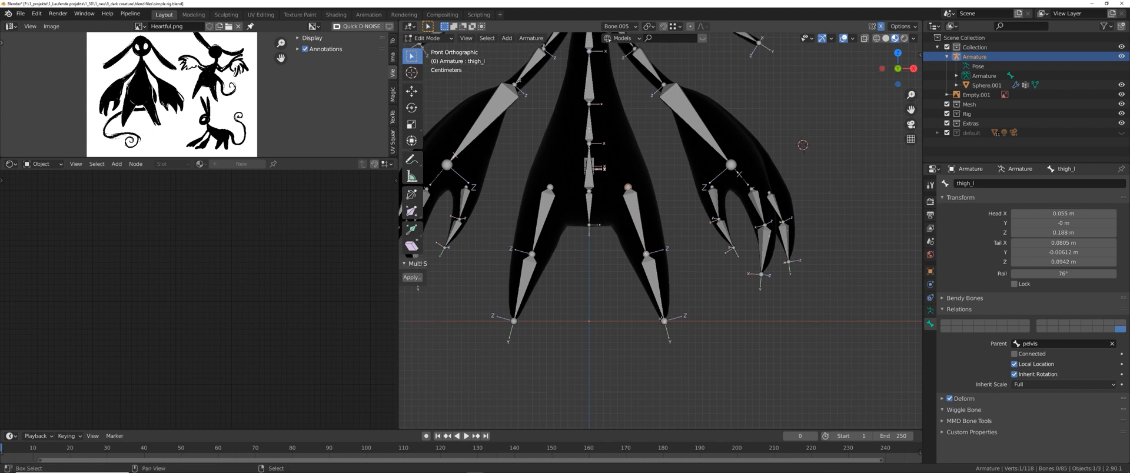
left_click(664, 320, "shift")
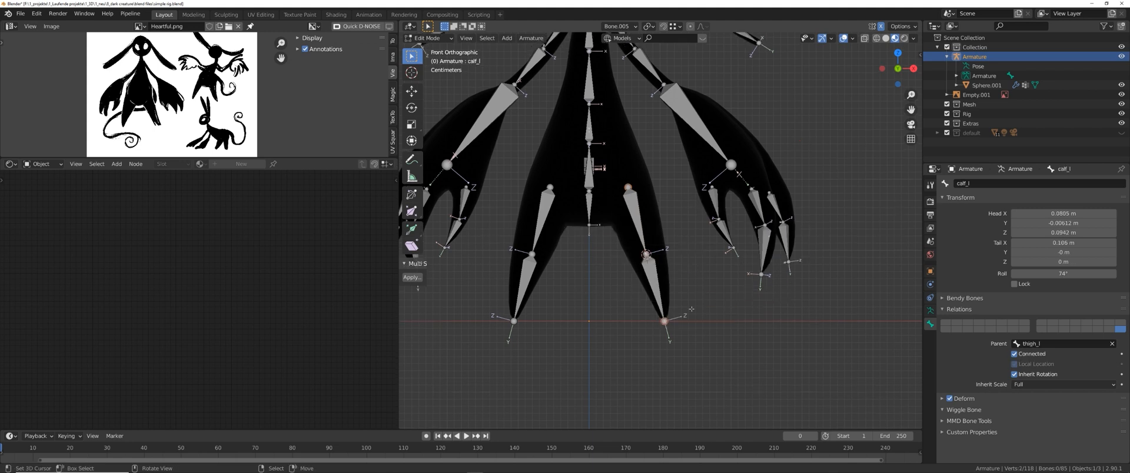
scroll(683, 283, "up", 2)
middle_click_drag(678, 302, 683, 276, "shift")
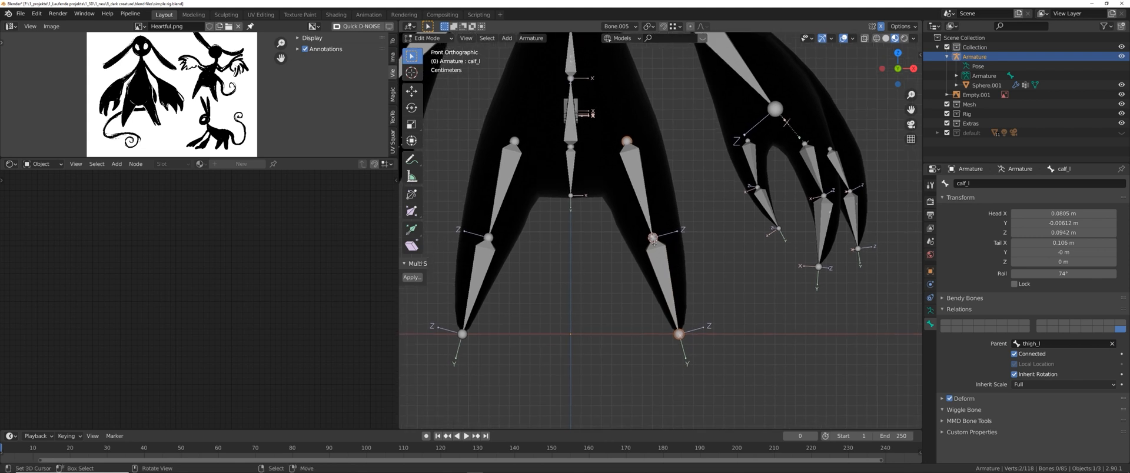
- Move the left knee joint slightly away from the 3D cursor in the front view
left_click(654, 238)
key("g")
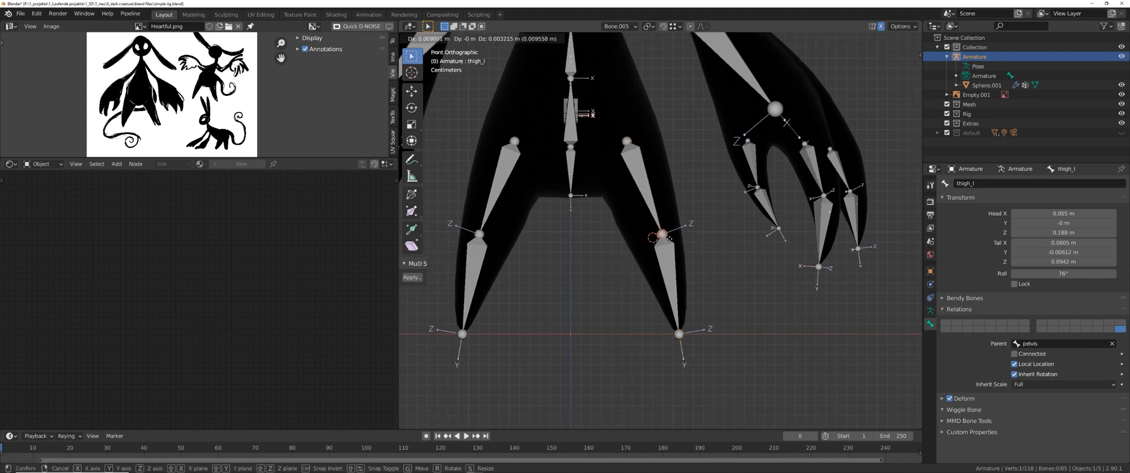
left_click(664, 240)
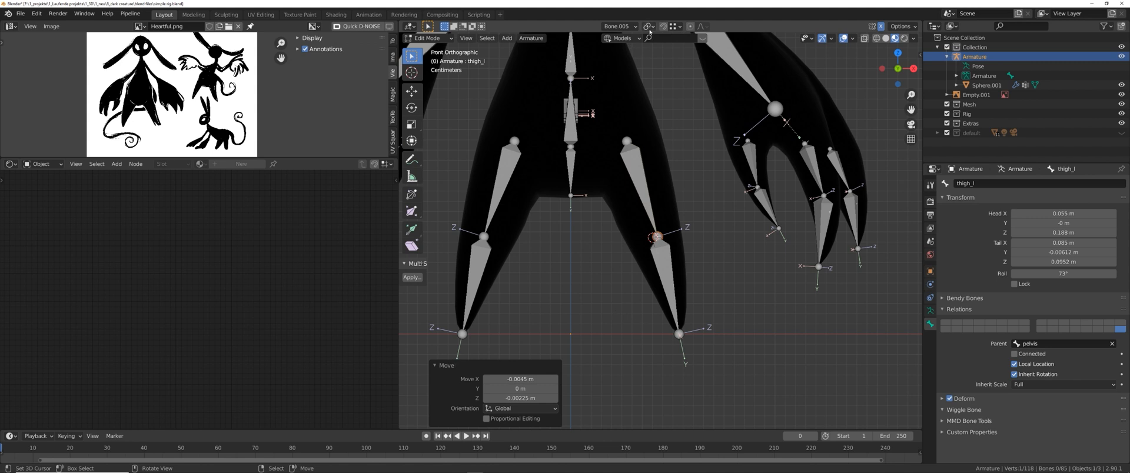
- Set the transform orientation to Global and the transform pivot point to 3D Cursor
left_click(624, 27)
left_click(608, 57)
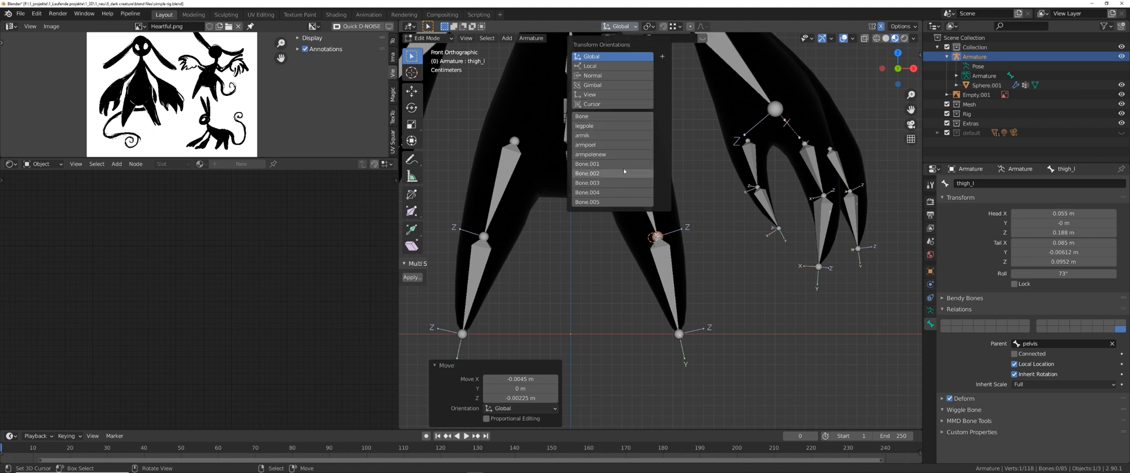
left_click(588, 57)
left_click(649, 26)
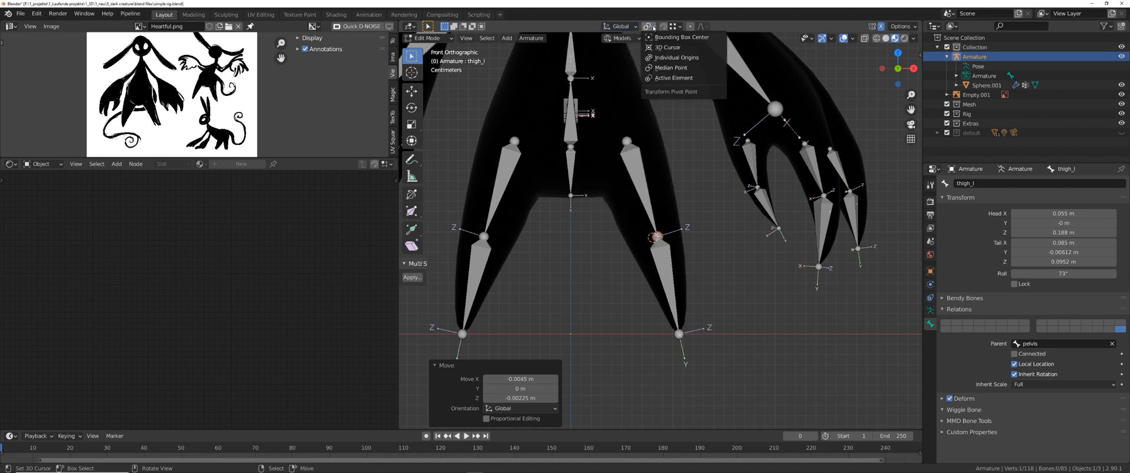
left_click(667, 48)
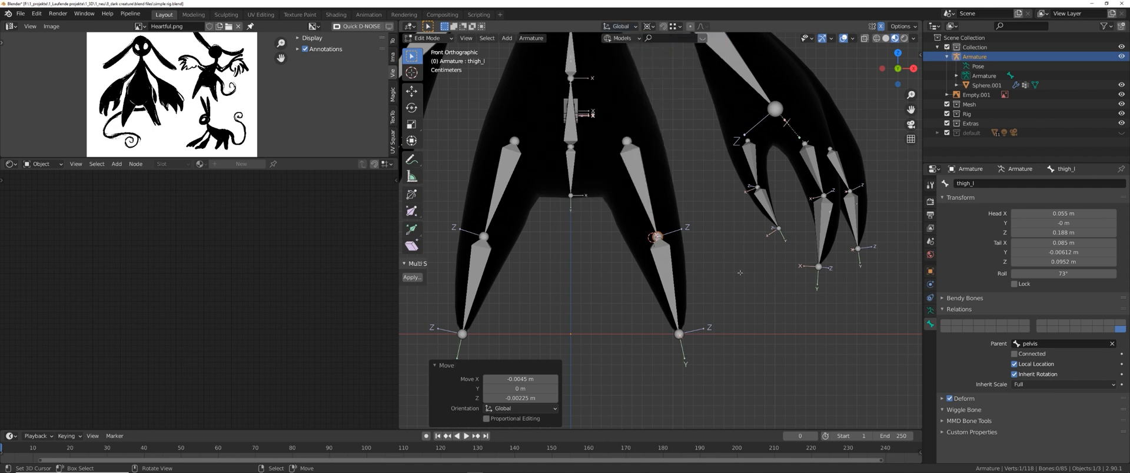
- Scale the left knee joint to 0 along global X and along global Z about the 3D cursor
key("s")
key("x")
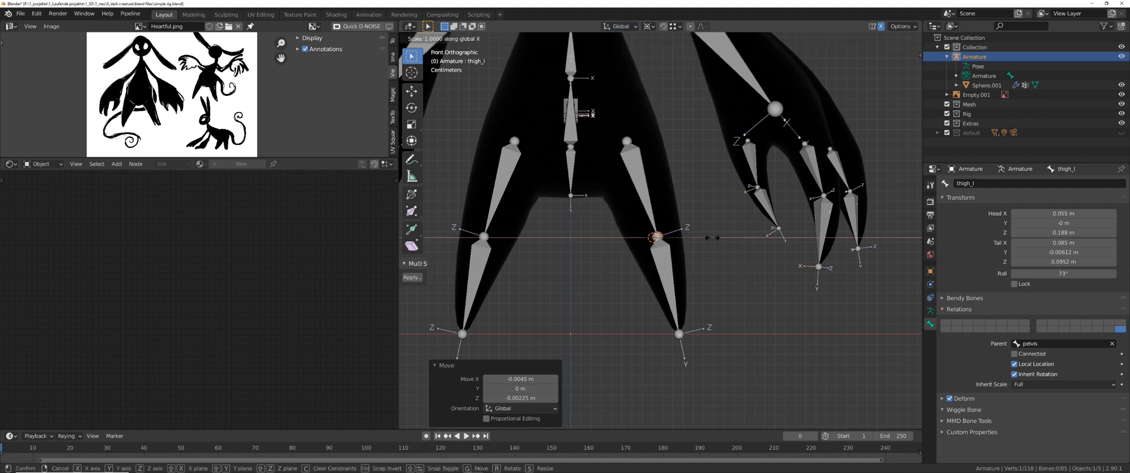
key("0")
key("Return")
key("s")
key("z")
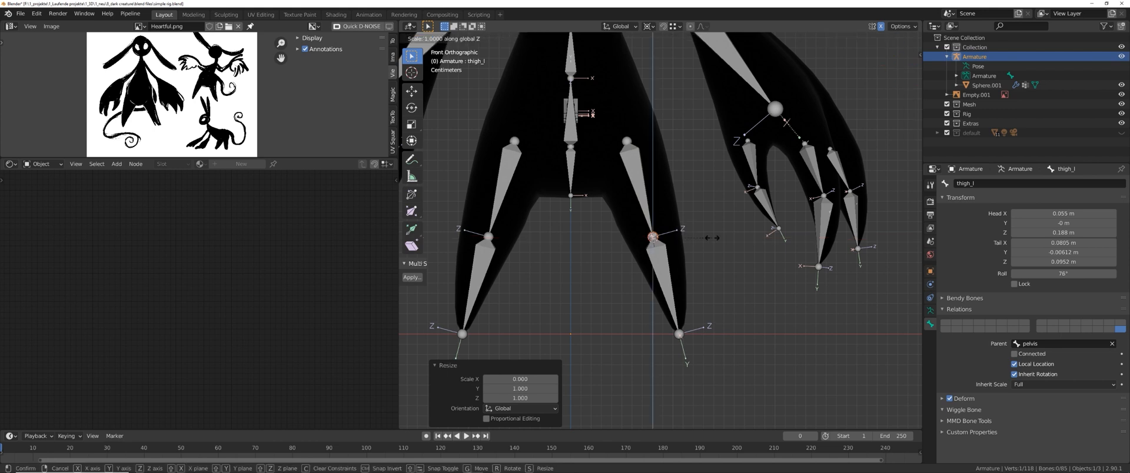
key("0")
key("Return")
- Check the alignment of the left leg's hip, knee and ankle joints in the front view
middle_click_drag(711, 237, 713, 219, "shift")
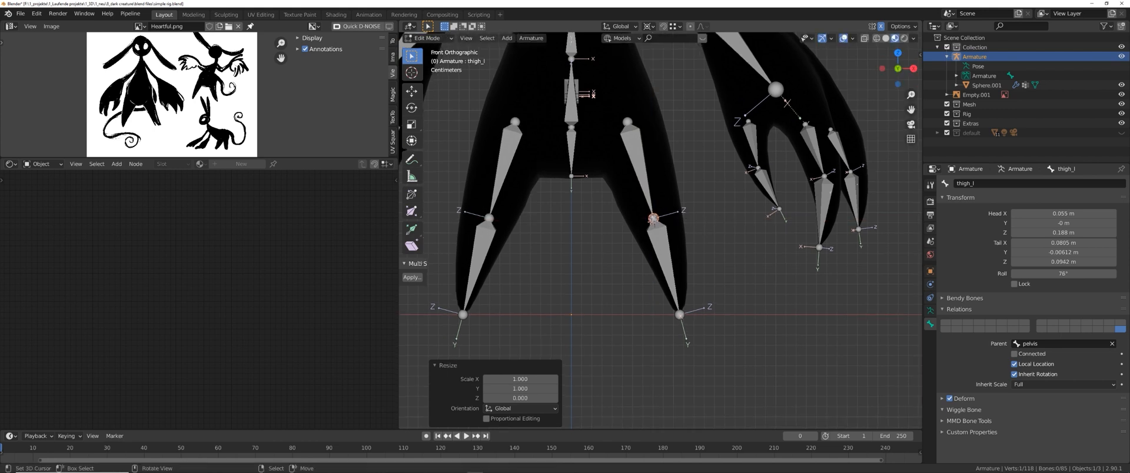
left_click(629, 120, "shift")
left_click(680, 316, "shift")
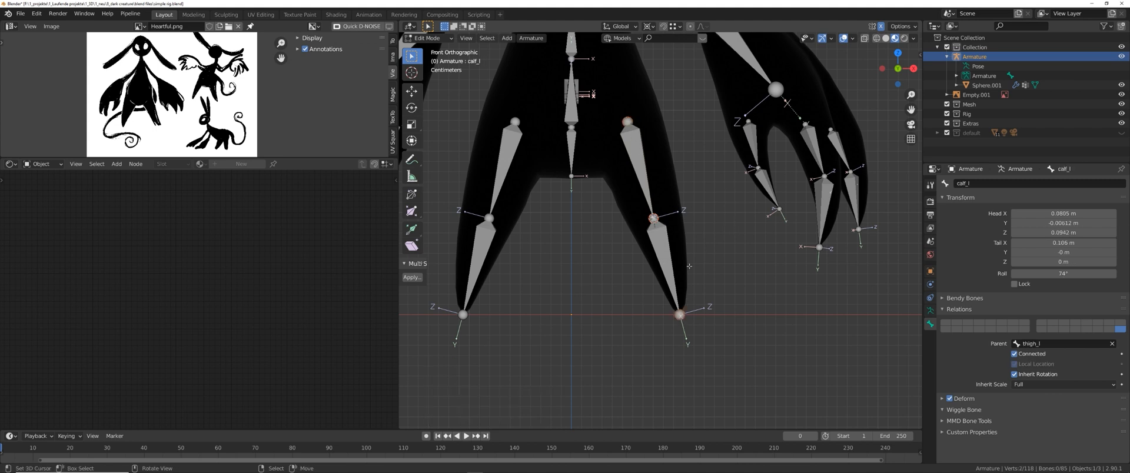
key("ctrl+Tab")
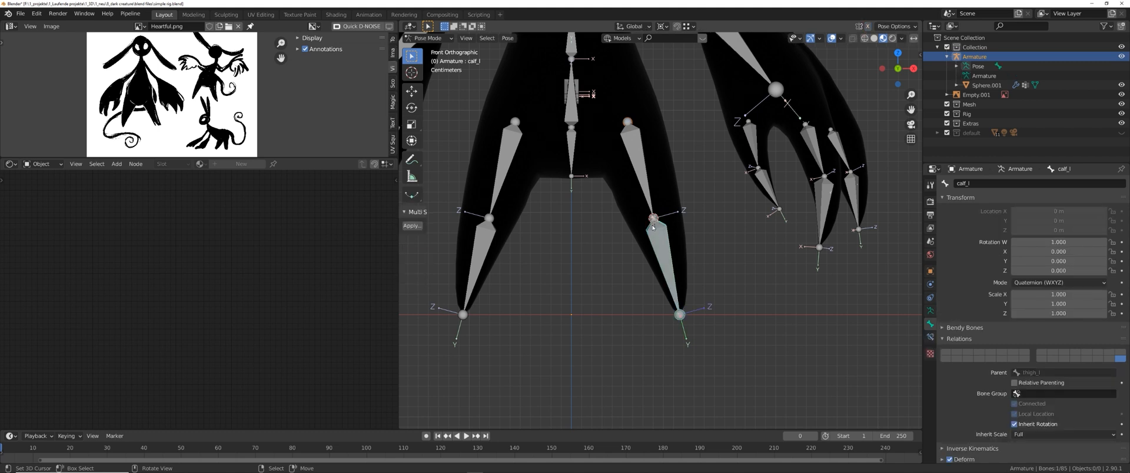
key("Tab")
left_click(653, 219)
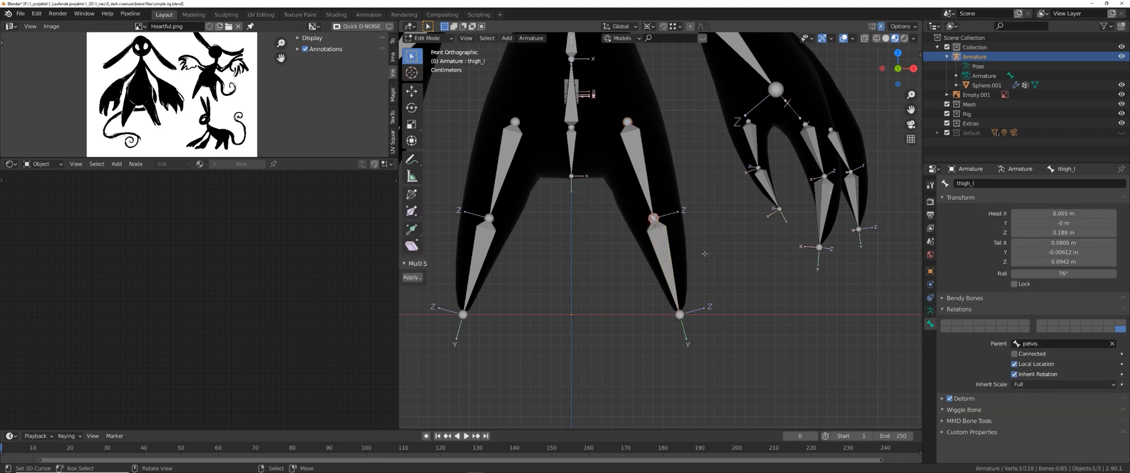
middle_click_drag(704, 254, 704, 260, "shift")
left_click(632, 140, "shift")
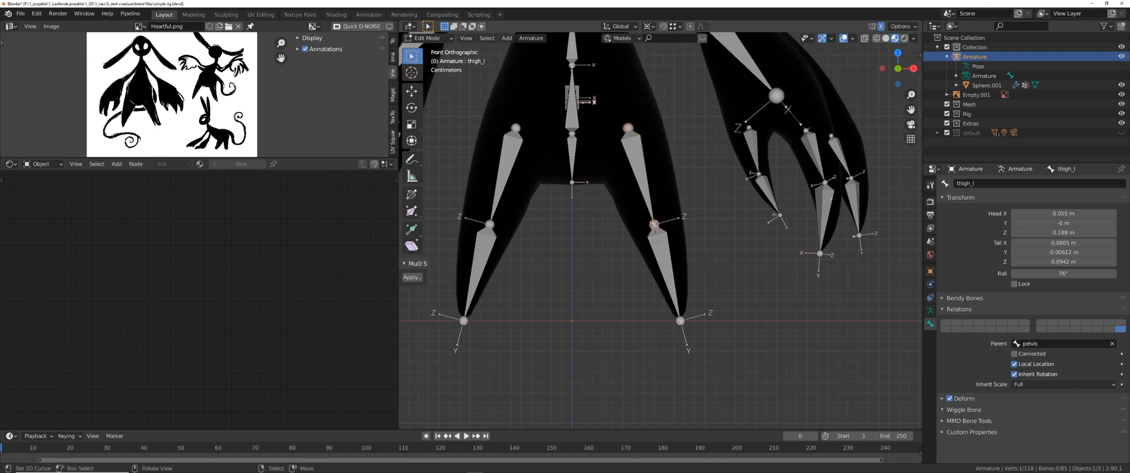
left_click(682, 322)
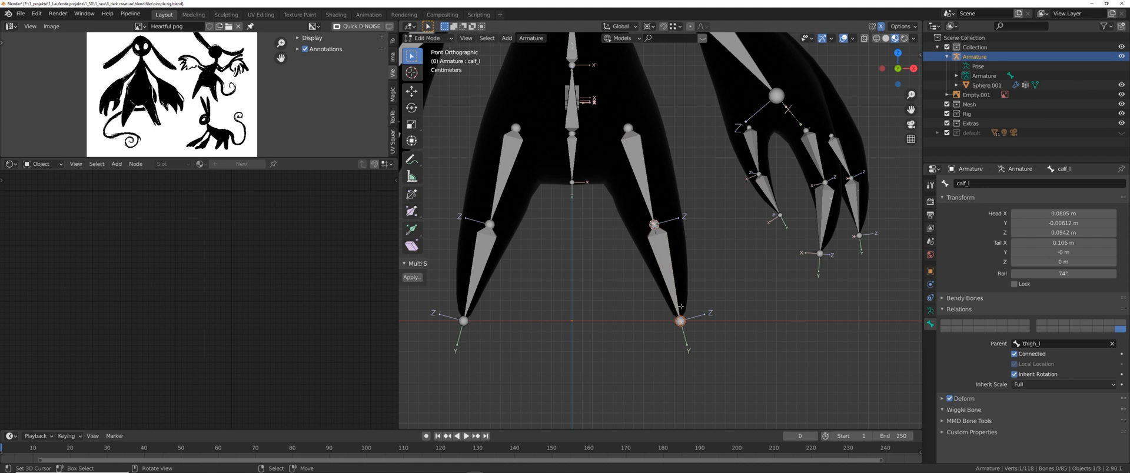
- Show the left leg in right orthographic view and hide the Empty.001 reference image
key("KP_3")
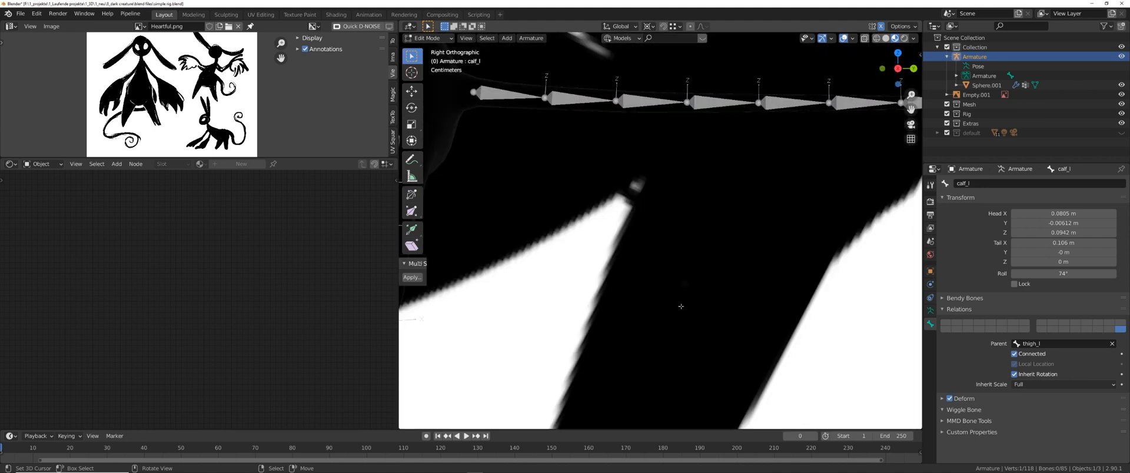
middle_click_drag(585, 187, 622, 231, "shift")
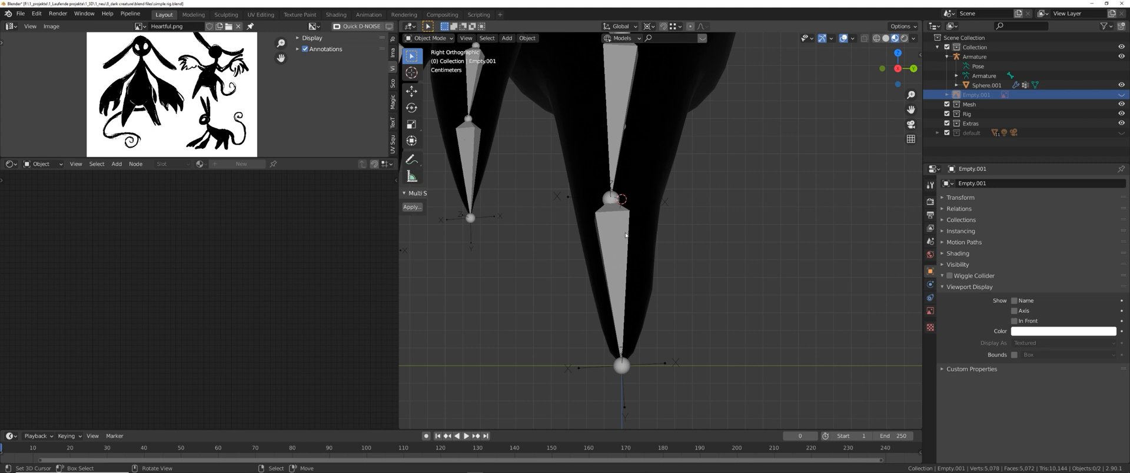
right_click(621, 231)
key("Tab")
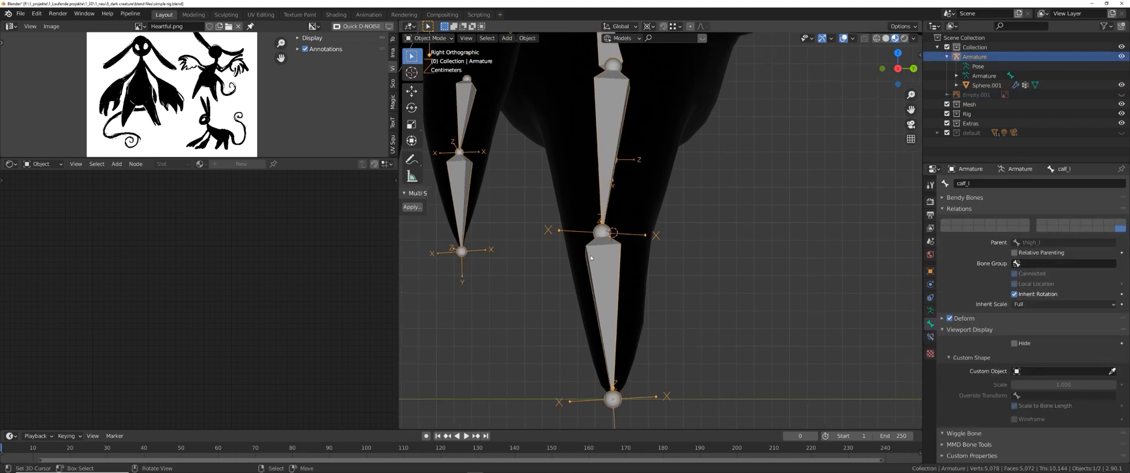
- Try to move the left knee joint along the Y axis in Edit Mode
left_click(605, 232)
key("g")
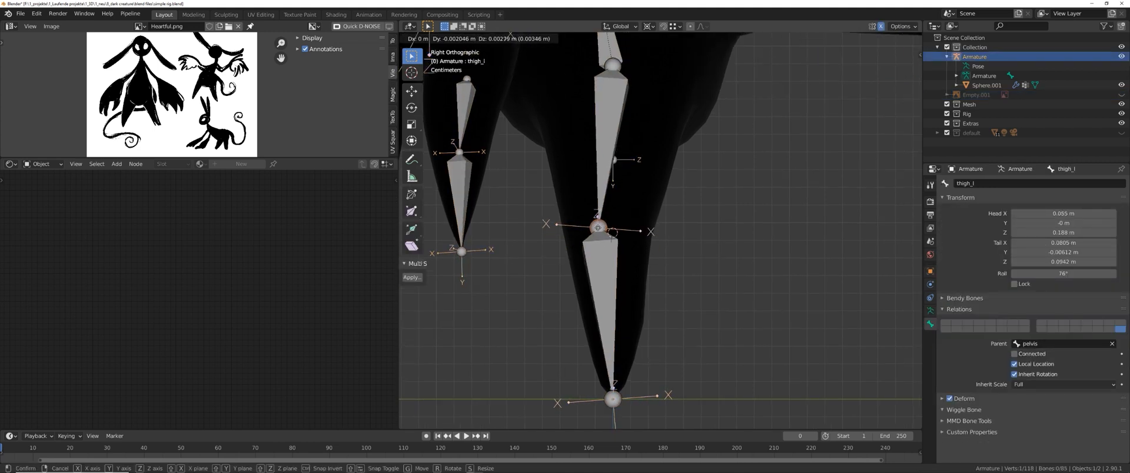
key("y")
left_click(646, 239)
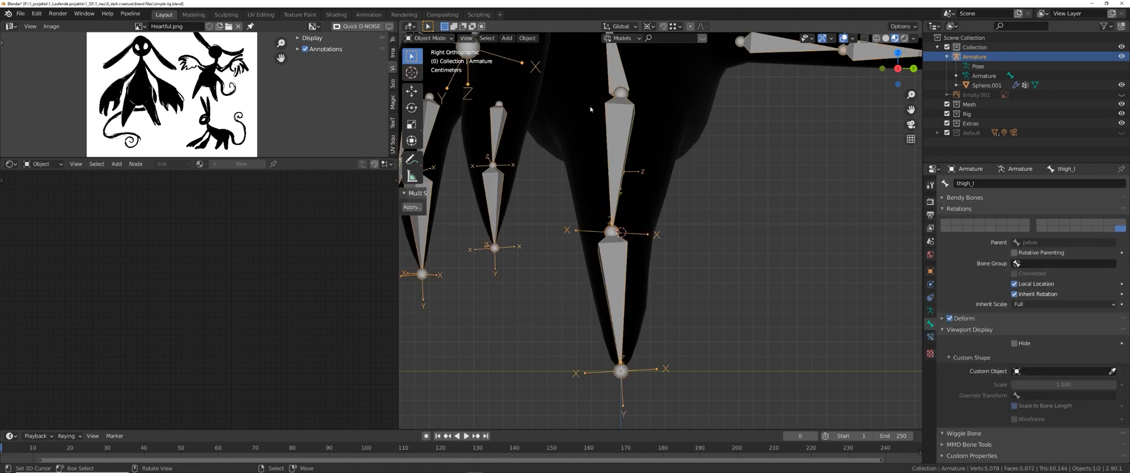
- Annotate a strongly bent and a nearly straight leg outline beside the left leg bones, and undo the strokes
mouse_move(593, 98)
left_mouse_down()
mouse_move(539, 230)
mouse_move(616, 366)
left_mouse_up()
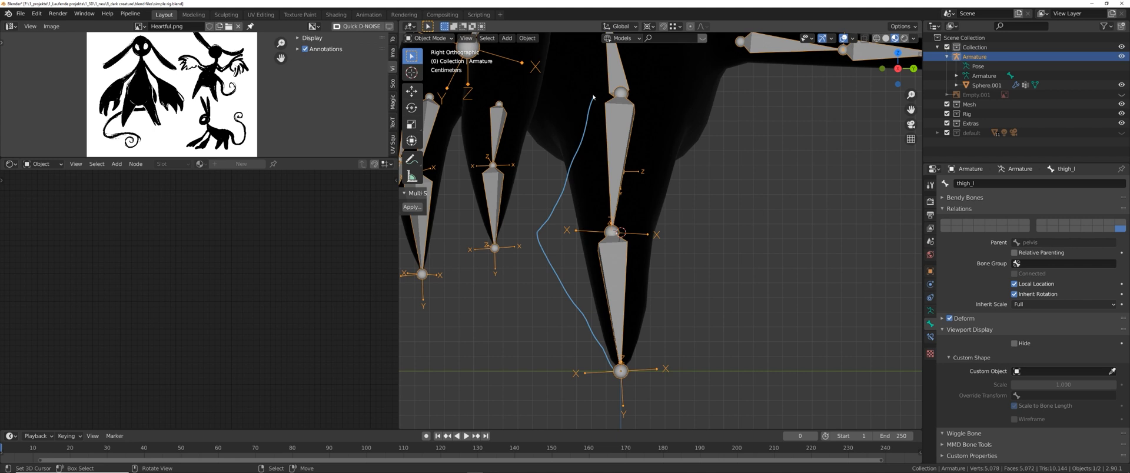
mouse_move(594, 100)
left_mouse_down()
mouse_move(610, 362)
mouse_move(608, 155)
mouse_move(615, 209)
left_mouse_up()
left_click_drag(619, 300, 606, 372)
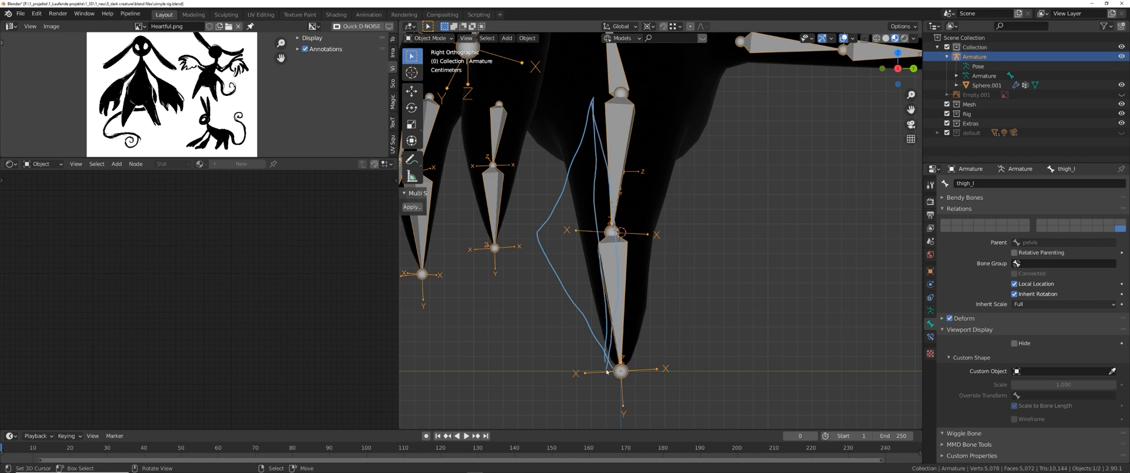
key("ctrl+z")
key("ctrl+z")
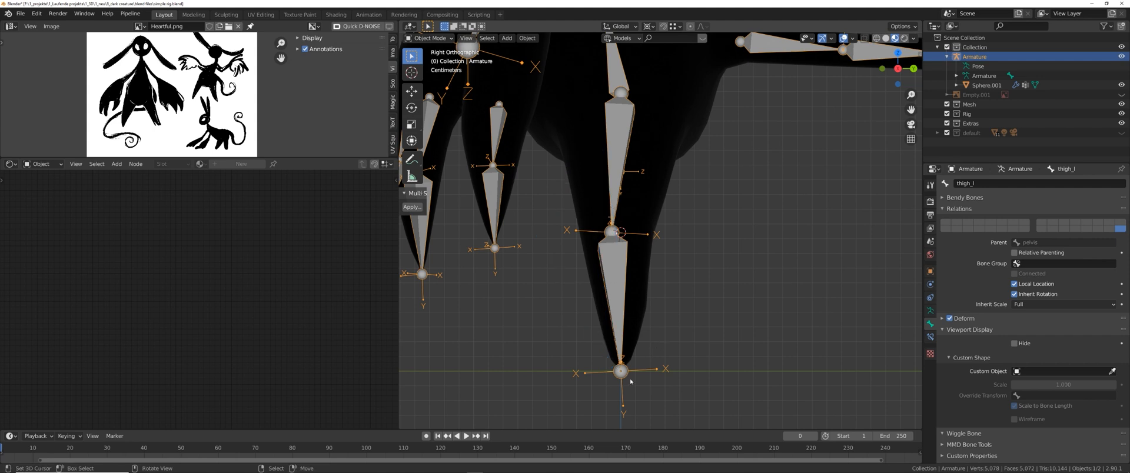
- Return the armature to Edit Mode in a perspective view of the lower legs and select the calf_l bone
middle_click_drag(628, 344, 651, 243)
key("ctrl+Tab")
left_click(676, 302)
scroll(673, 287, "up", 3)
scroll(679, 216, "down", 10, "shift")
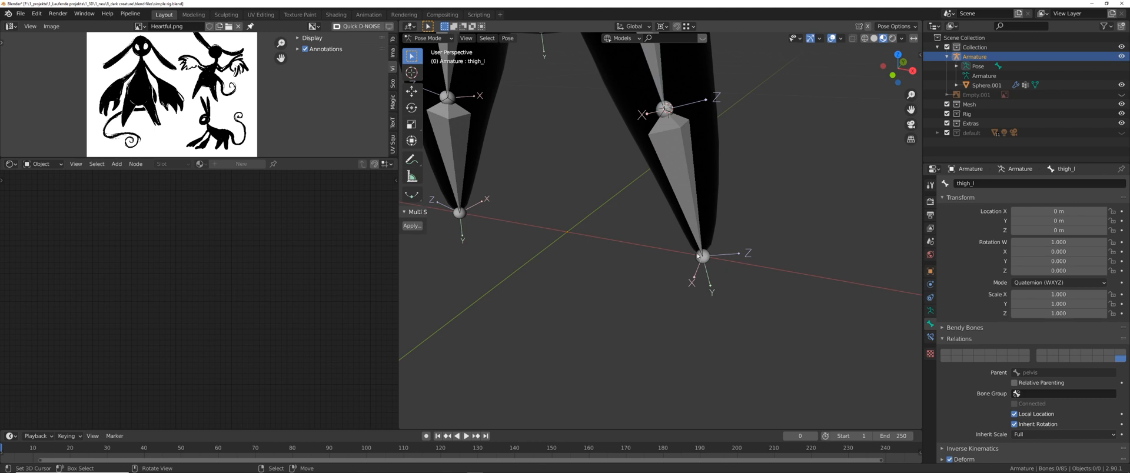
left_click(699, 256)
key("Tab")
scroll(706, 264, "up", 2, "shift")
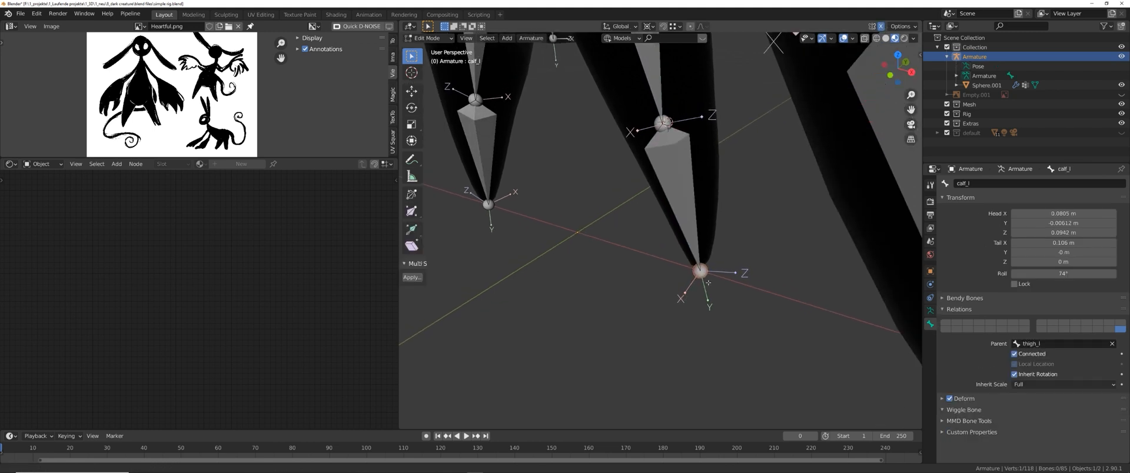
left_click(693, 224)
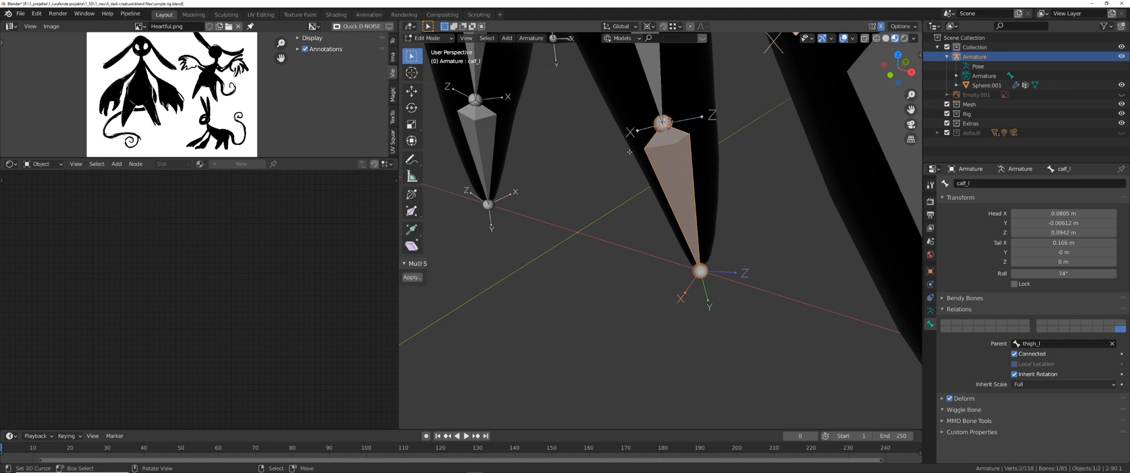
- Set the pivot point to Median Point and create a custom transform orientation from the calf_l bone
left_click(649, 26)
left_click(671, 69)
left_click(633, 27)
left_click(629, 27)
left_click(621, 27)
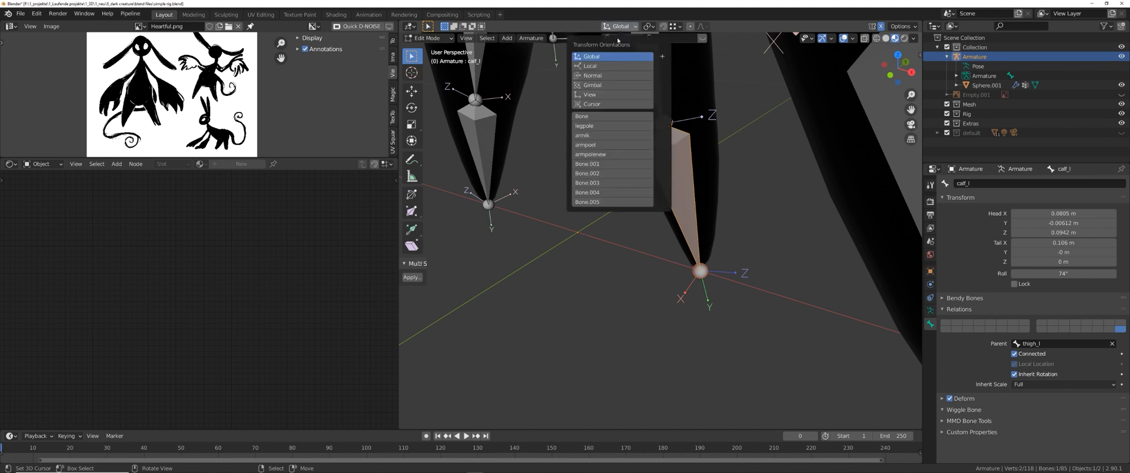
left_click(661, 57)
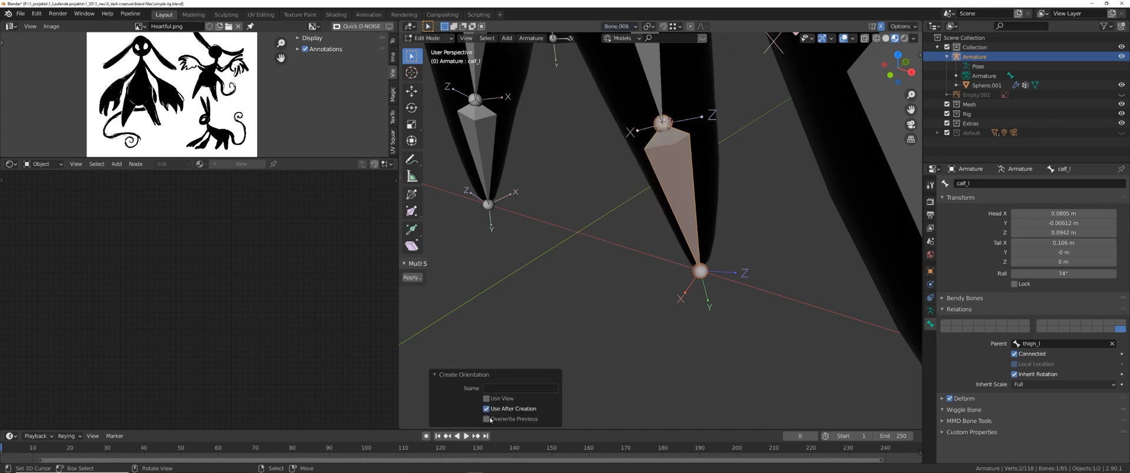
- Extrude mirrored bones about 0.057 m long from the ankle joints along the custom orientation's X axis
mouse_move(691, 280)
middle_mouse_down("shift")
mouse_move(687, 270)
mouse_move(689, 282)
middle_mouse_up("shift")
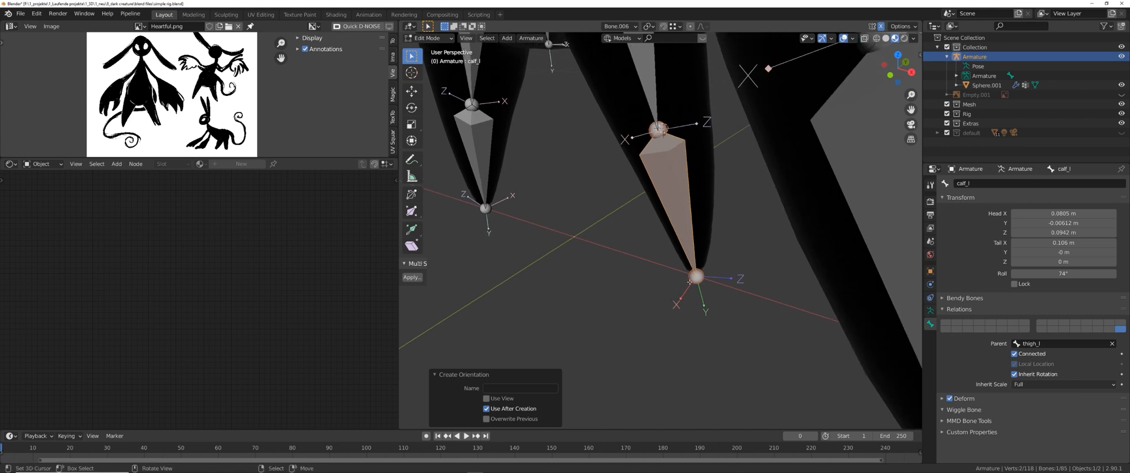
left_click(699, 281)
key("shift+e")
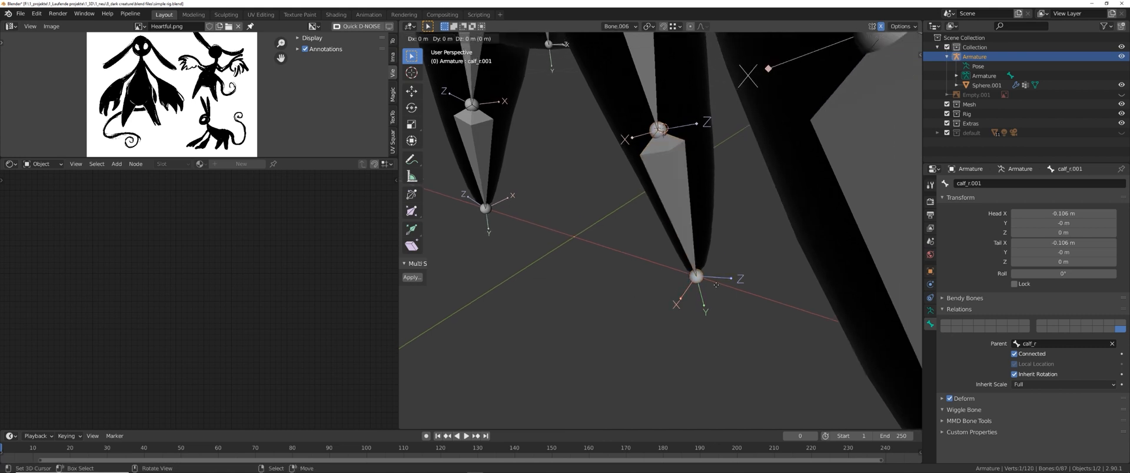
key("x")
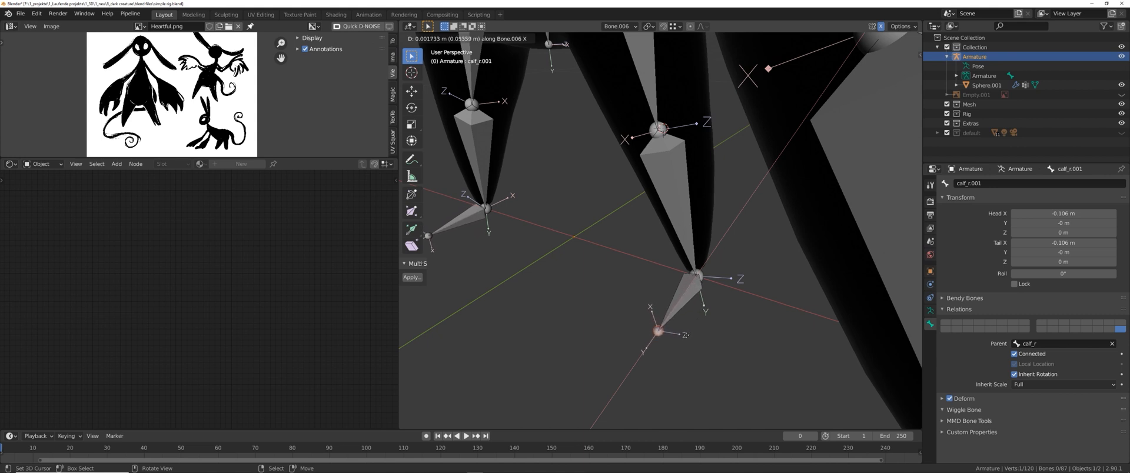
left_click(685, 340)
- Clear the parent of the newly extruded left ankle bone
left_click(685, 299)
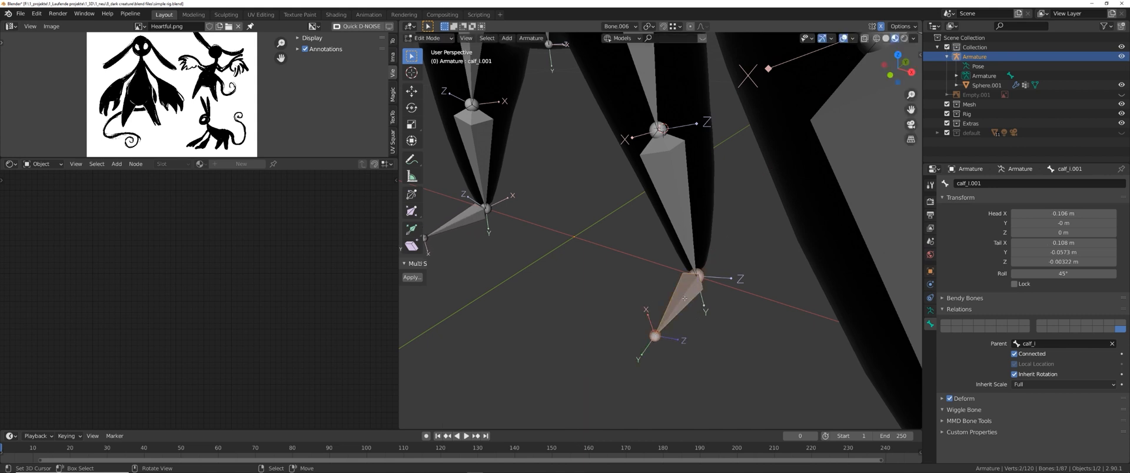
key("alt+p")
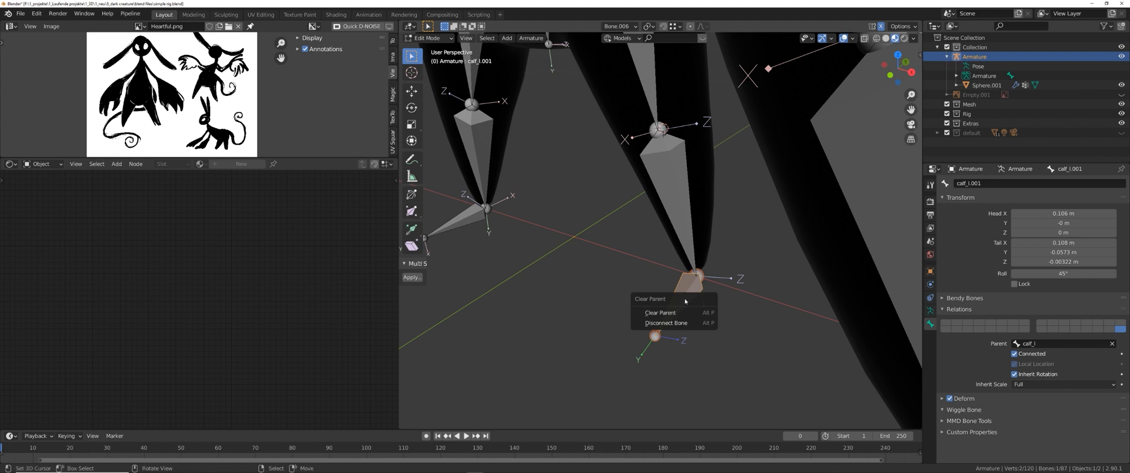
key("Return")
middle_click_drag(685, 298, 684, 307, "shift")
- Try moving the detached left ankle bone in Pose Mode, and return to Edit Mode with calf_l selected
key("Tab")
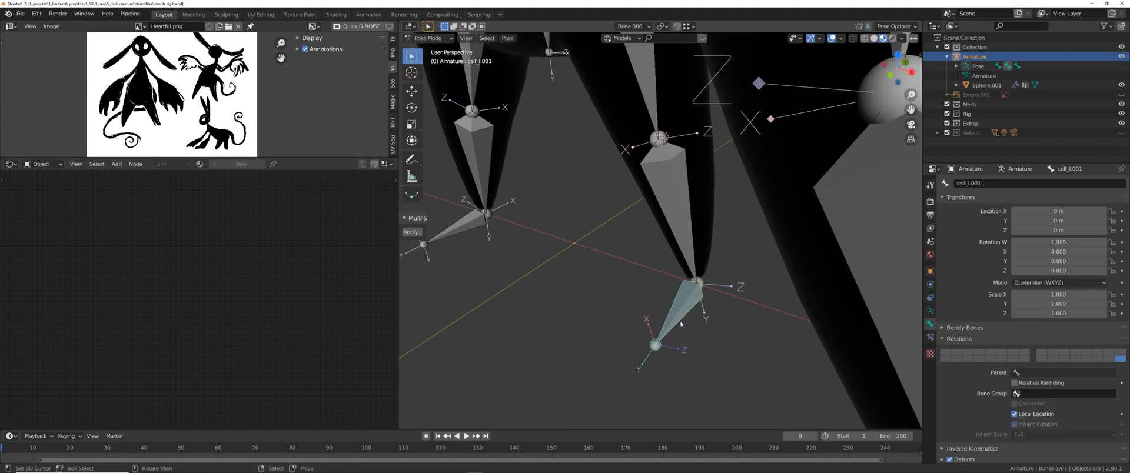
key("g")
right_click(671, 227)
left_click(671, 226)
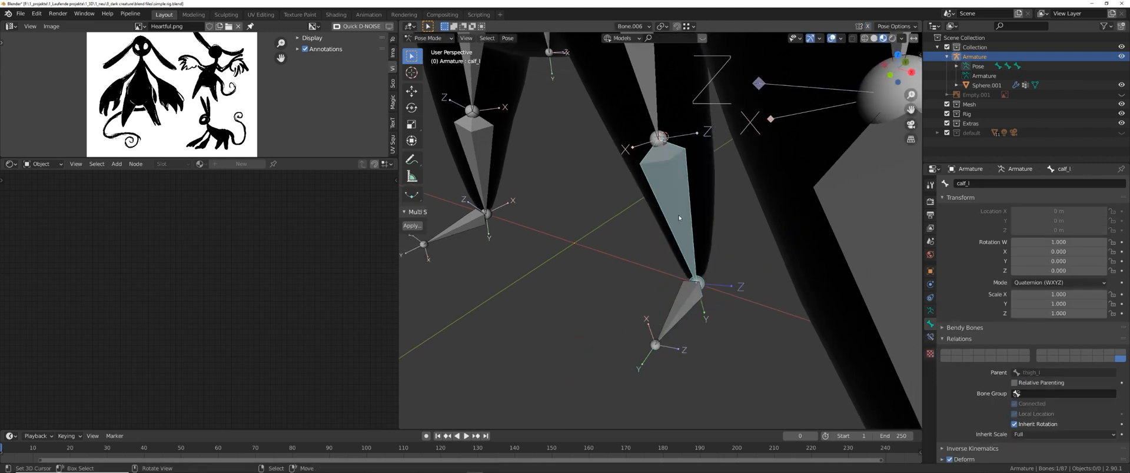
middle_click_drag(671, 227, 684, 280, "shift")
key("Tab")
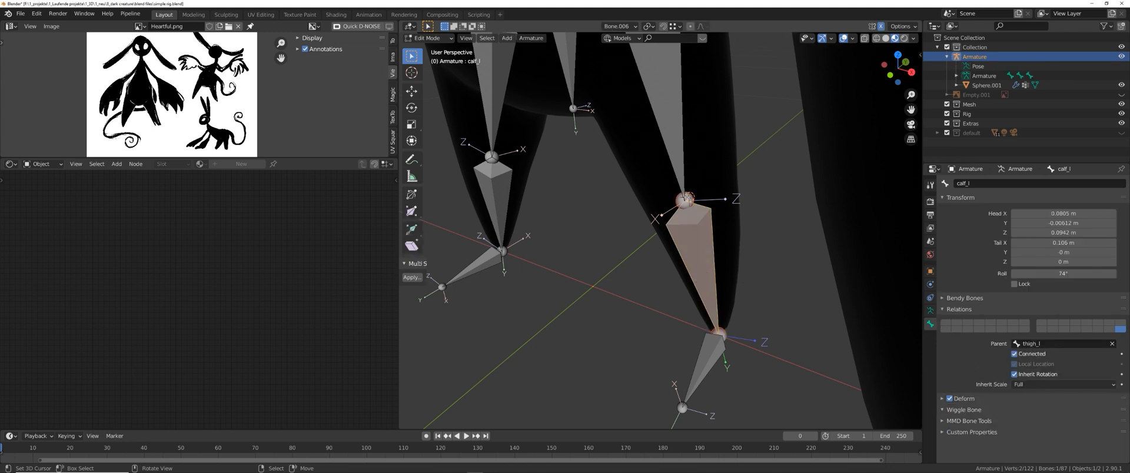
- Select the thigh_l bone and create a custom transform orientation from it
right_click(676, 204)
middle_click_drag(676, 204, 688, 248, "shift")
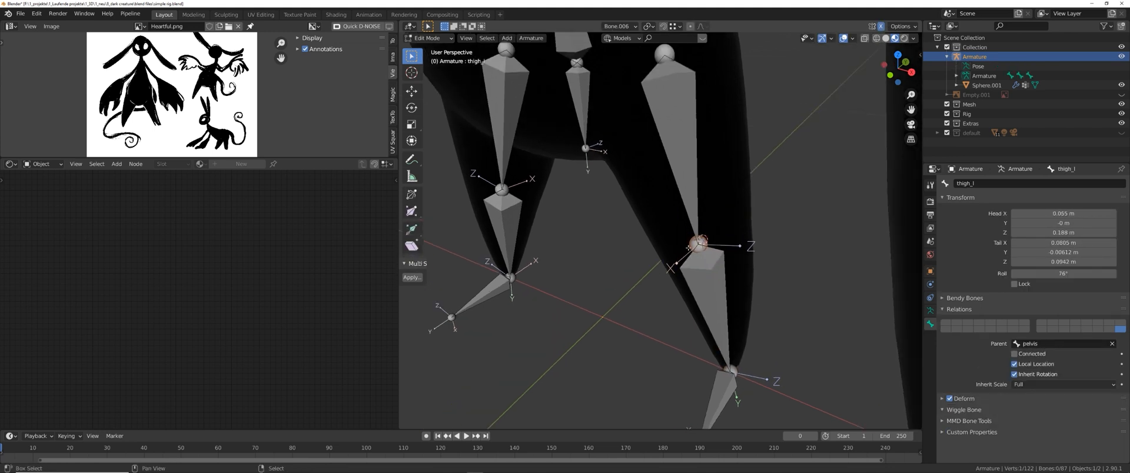
left_click(690, 185)
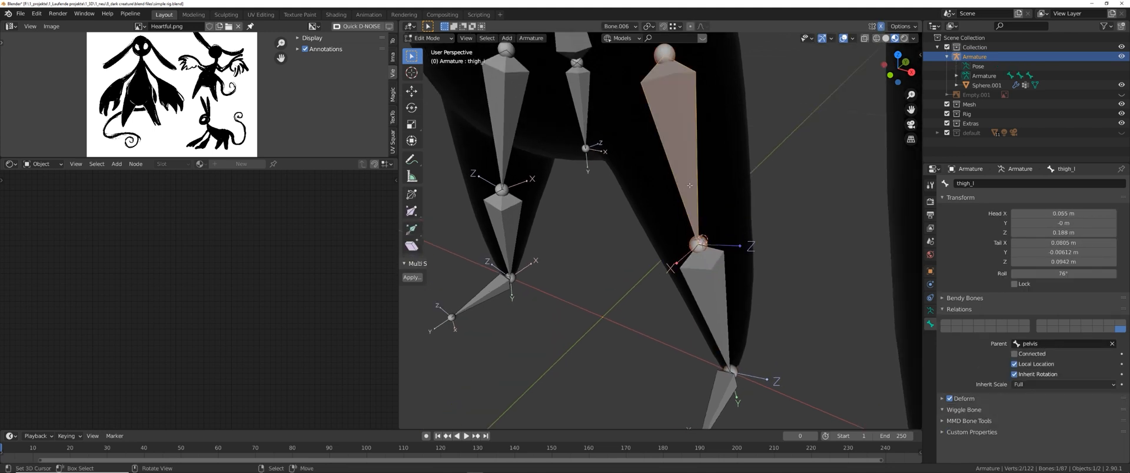
left_click(618, 26)
left_click(662, 58)
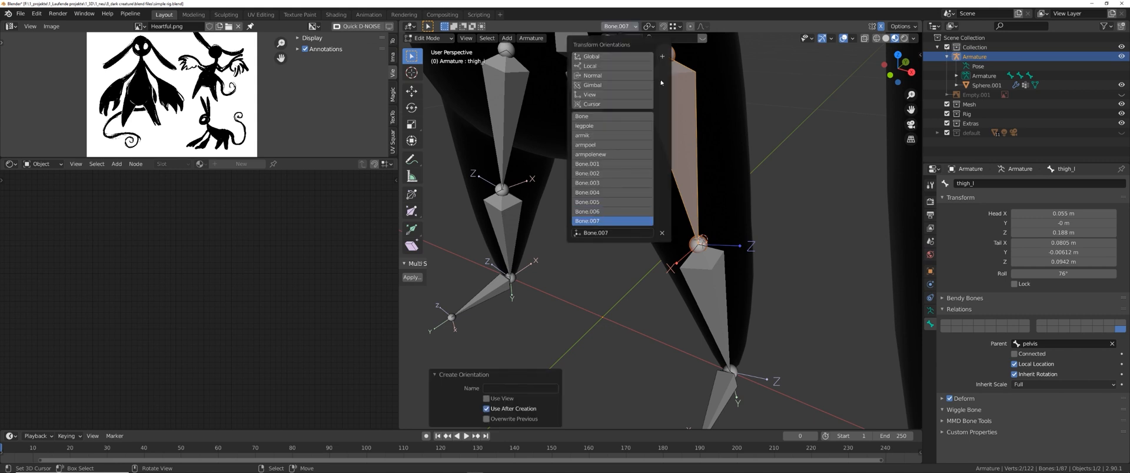
- Extrude mirrored bones about 0.08 m long from the knee joints along the thigh orientation's X axis
middle_click_drag(700, 233, 699, 226)
left_click(699, 226)
key("e")
key("x")
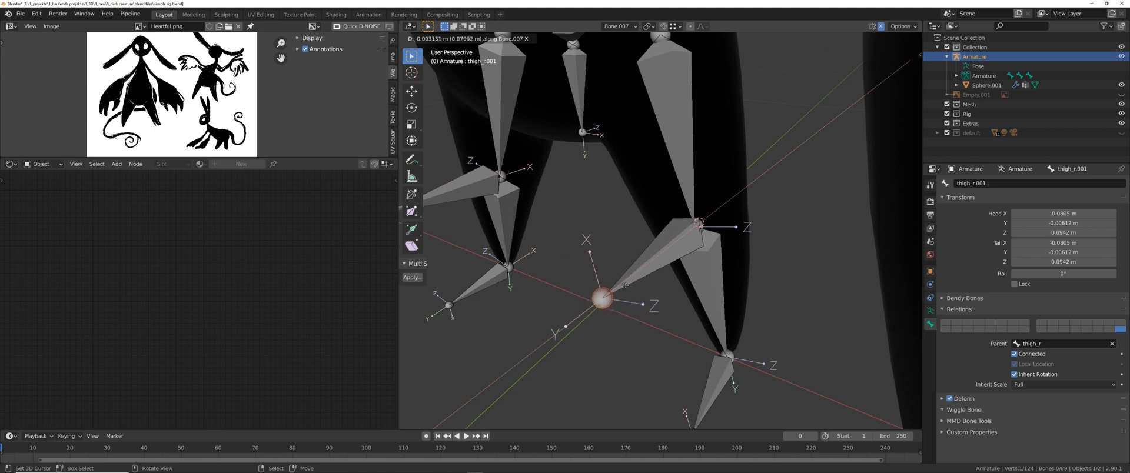
left_click(606, 296)
- Clear the left knee bone's parent and move the bone along the custom X axis until its head sits at about Y -0.101 m
key("alt+p")
left_click(638, 262)
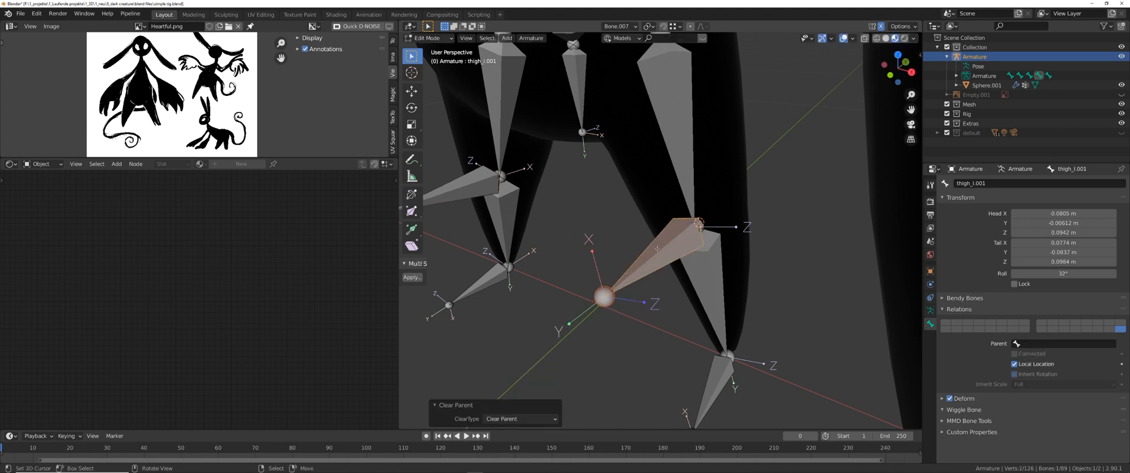
key("g")
key("x")
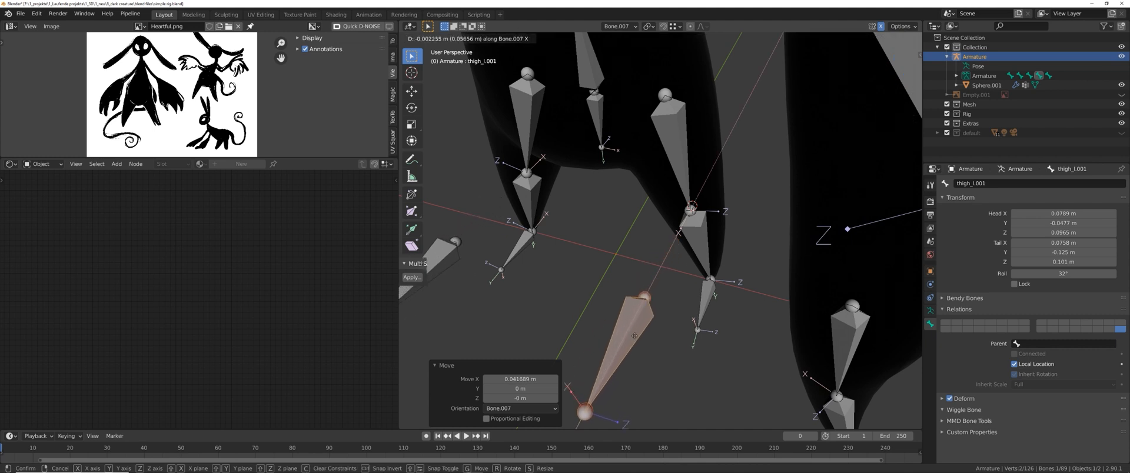
left_click(636, 334)
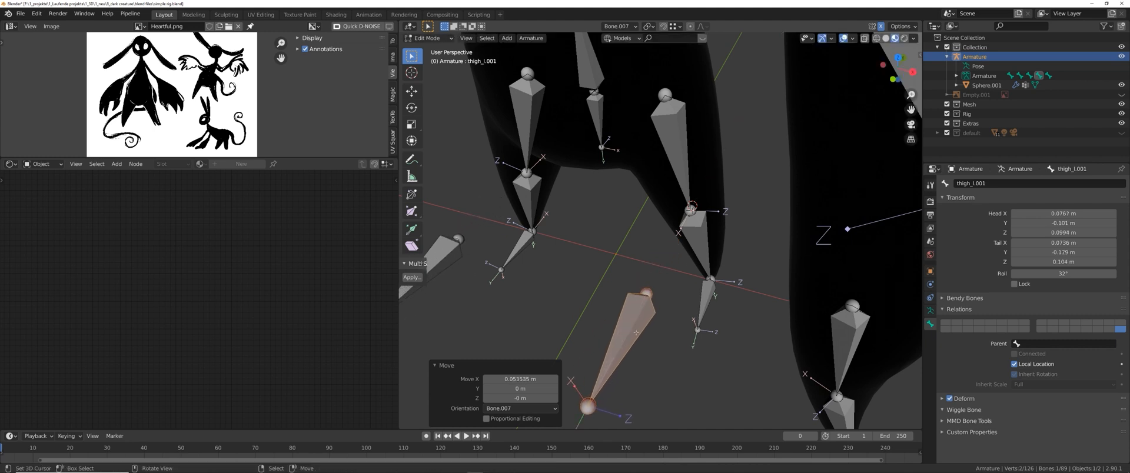
- In Pose Mode, add an Inverse Kinematics constraint to the calf_l bone and set its chain length to 2
middle_click_drag(638, 332, 650, 321)
key("ctrl+Tab")
left_click(728, 297)
left_click(721, 241)
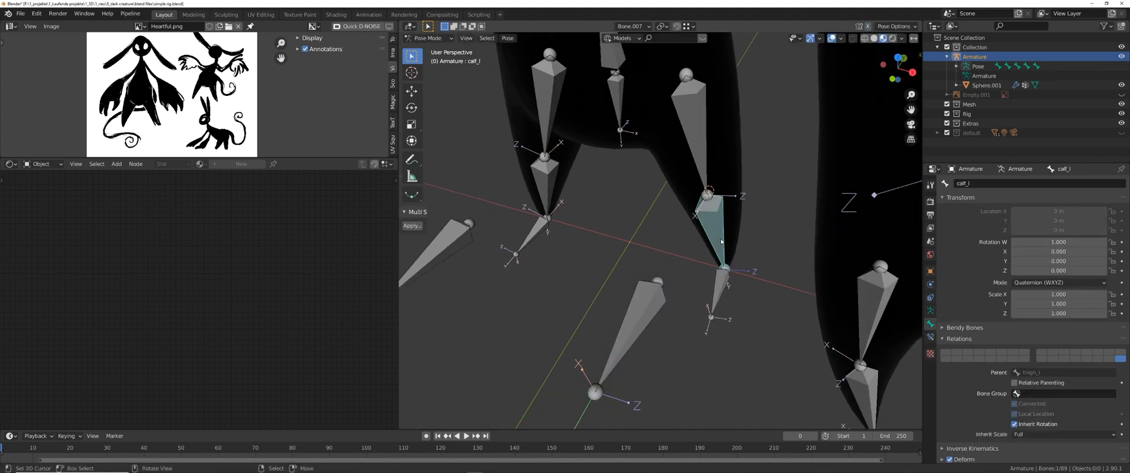
left_click(930, 338)
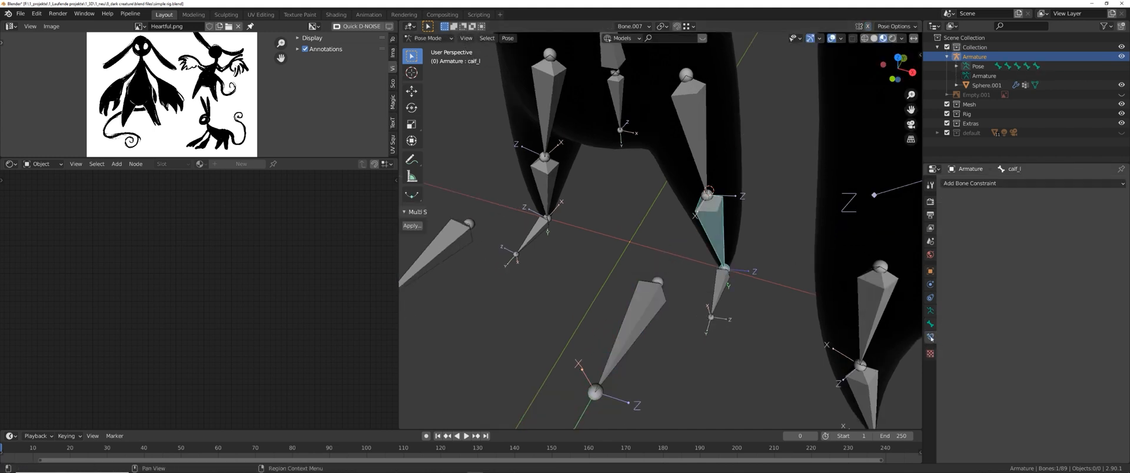
left_click(971, 183)
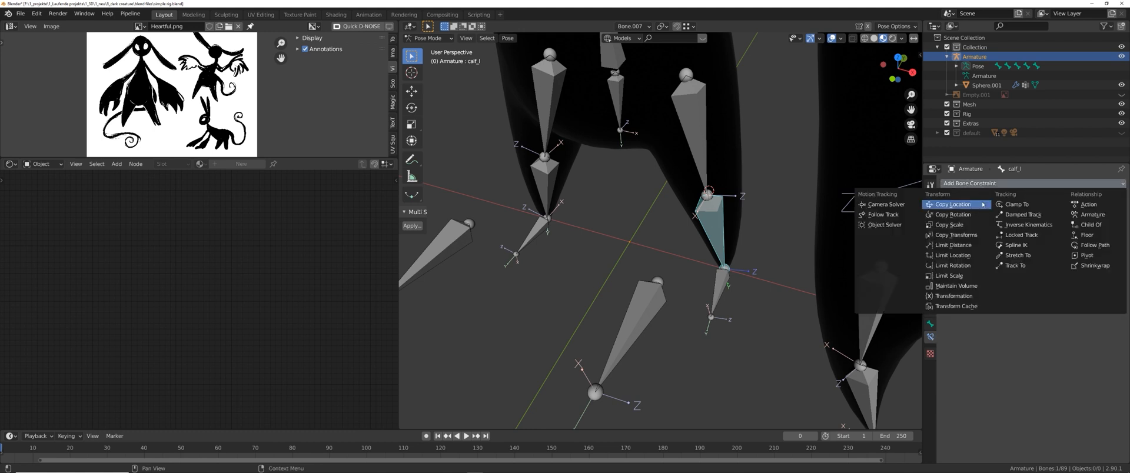
left_click(1027, 224)
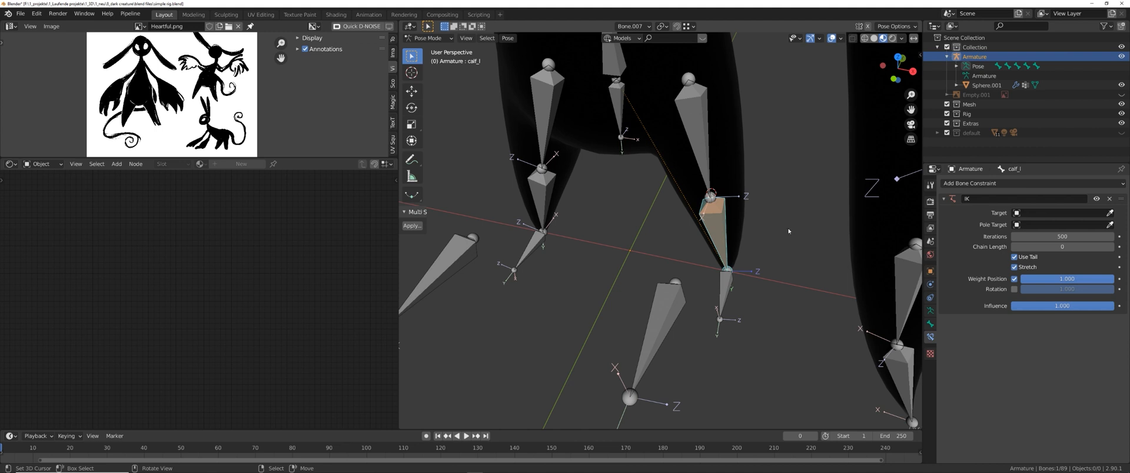
left_click(1110, 247)
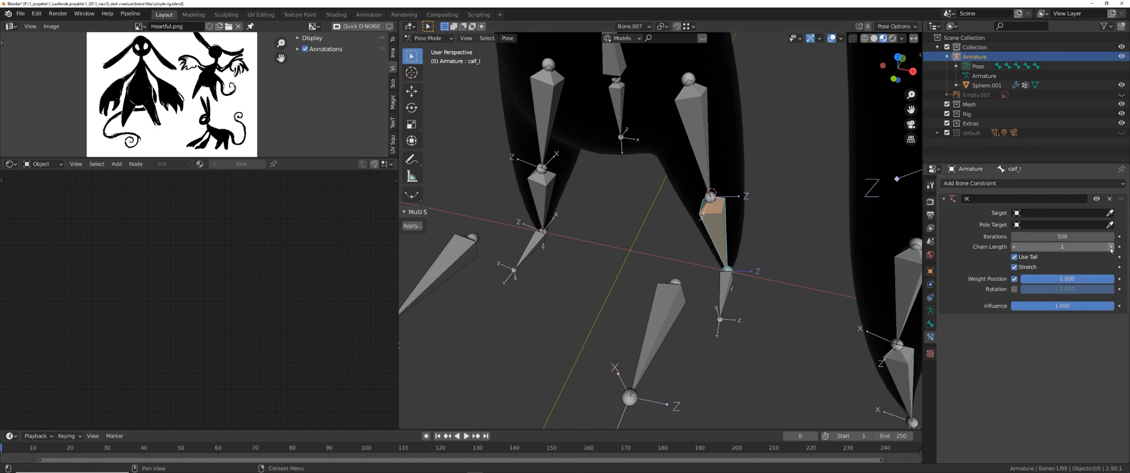
left_click(1111, 249)
- Switch the viewport to Solid shading and set the Armature as the IK constraint's target
middle_click_drag(777, 216, 758, 215)
key("z")
left_click(709, 203)
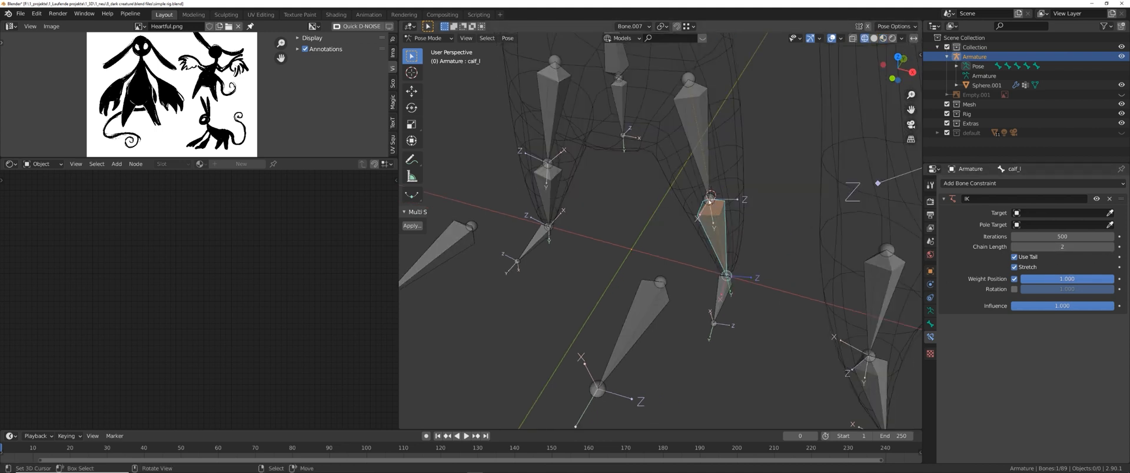
key("z")
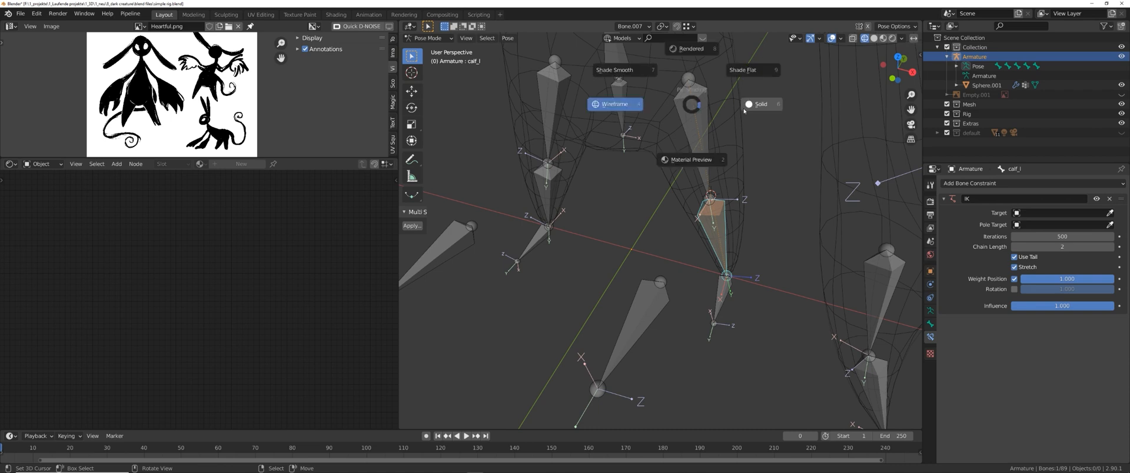
left_click(757, 106)
left_click(697, 144)
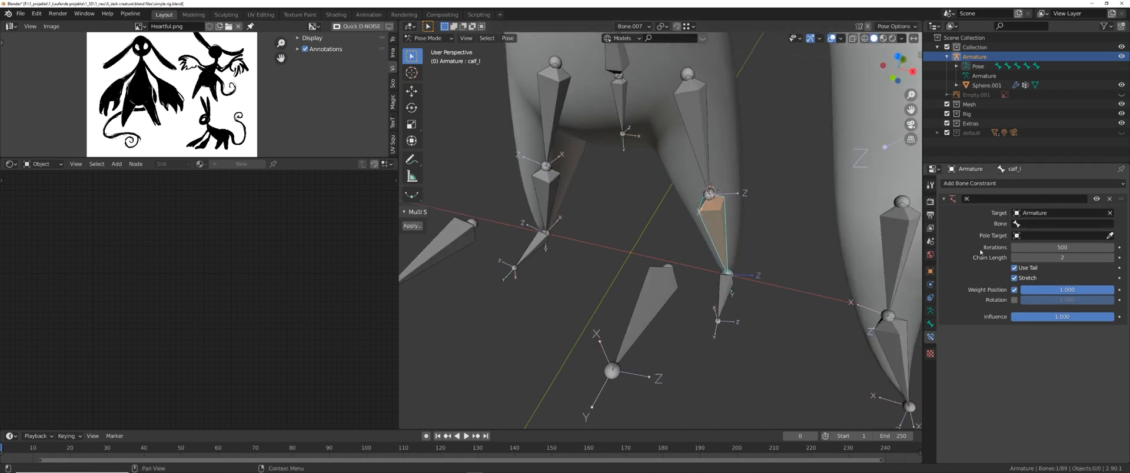
- Rename the bone extruded from the left ankle as x_calf_l
middle_click_drag(807, 330, 713, 268)
left_click(728, 266)
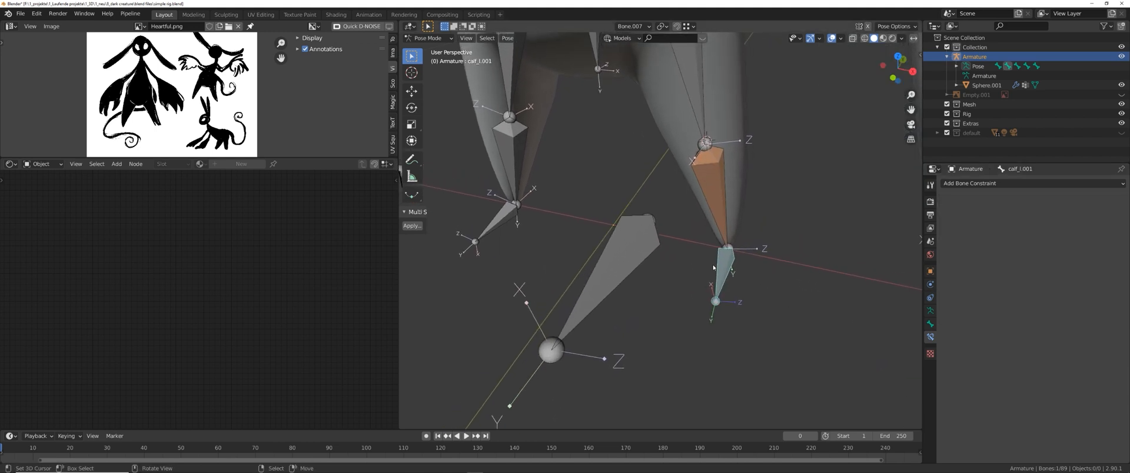
left_click(929, 325)
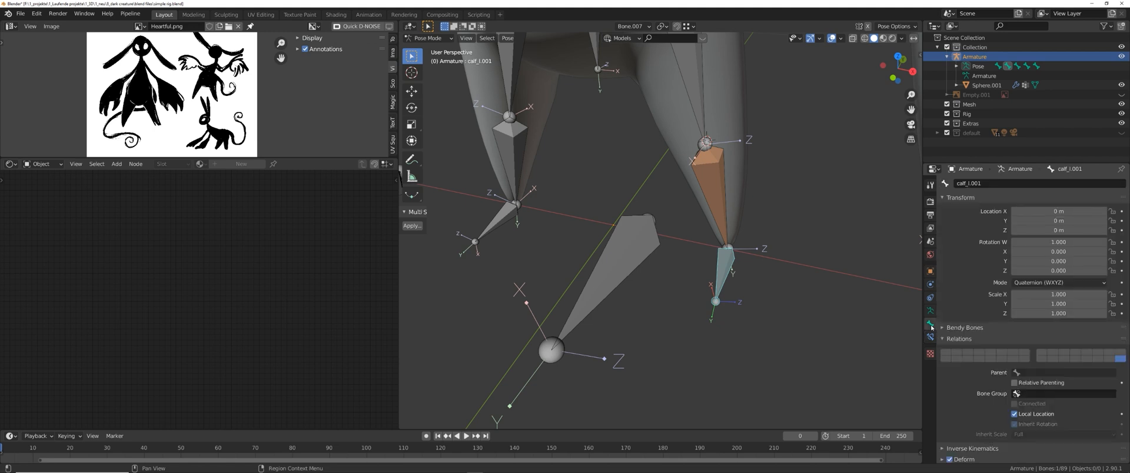
left_click(982, 185)
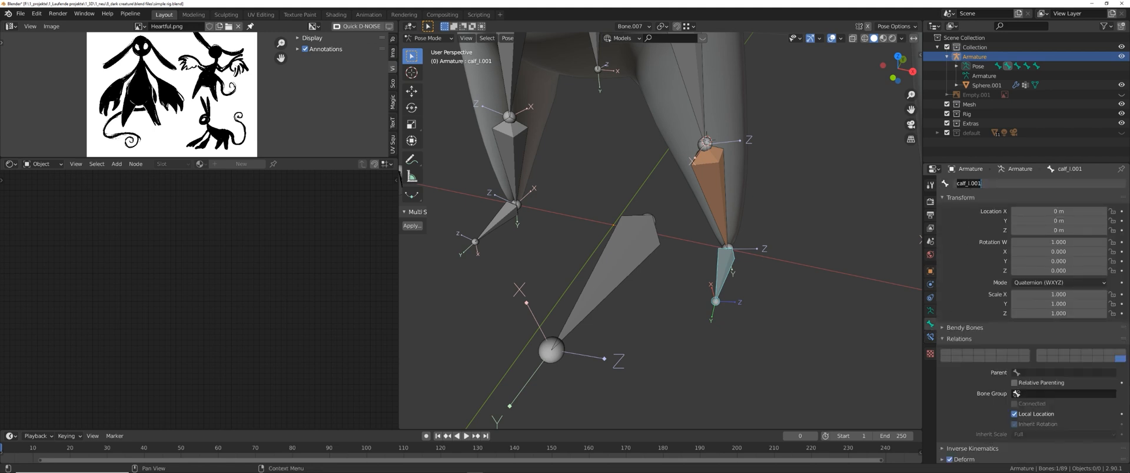
key("Left")
type("x_")
key("BackSpace")
key("Return")
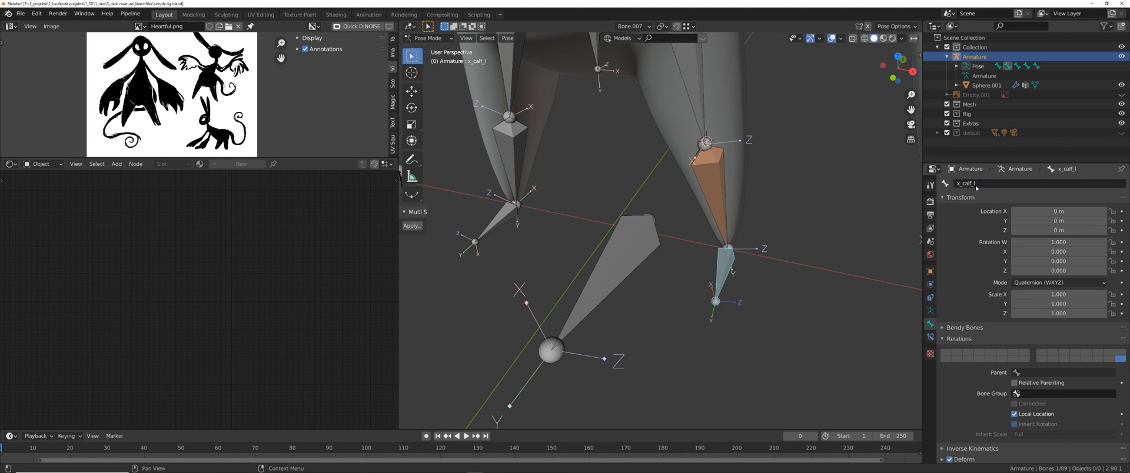
- Rename the detached bone in front of the left knee as x_pole_l and copy that name
scroll(896, 218, "down", 2)
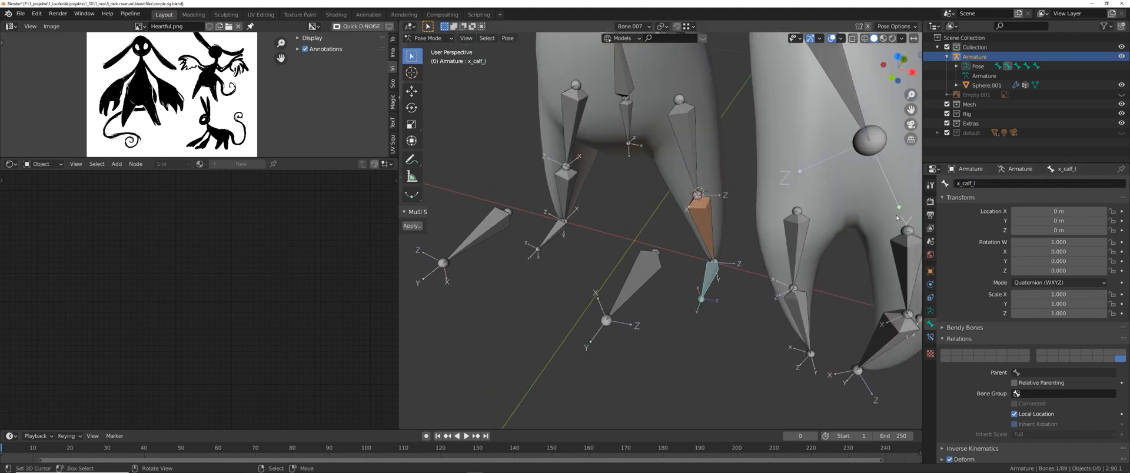
left_click(649, 273)
left_click(966, 184)
left_click(957, 184)
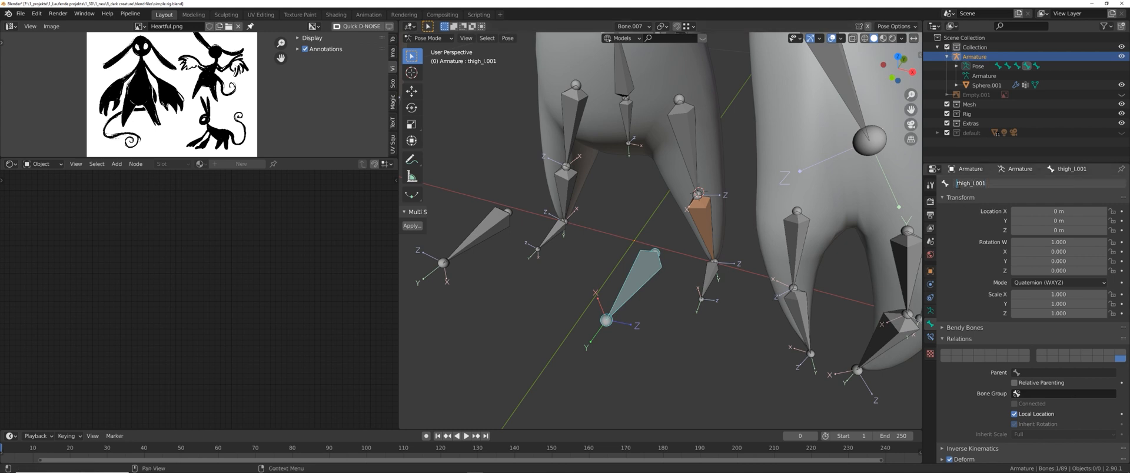
type("x_pole_l")
key("ctrl+a")
key("ctrl+c")
key("Return")
- Rename the matching bone in front of the right knee as x_pole_r, reusing the copied name
left_click(480, 237)
double_click(979, 182)
key("ctrl+v")
type("r")
key("Return")
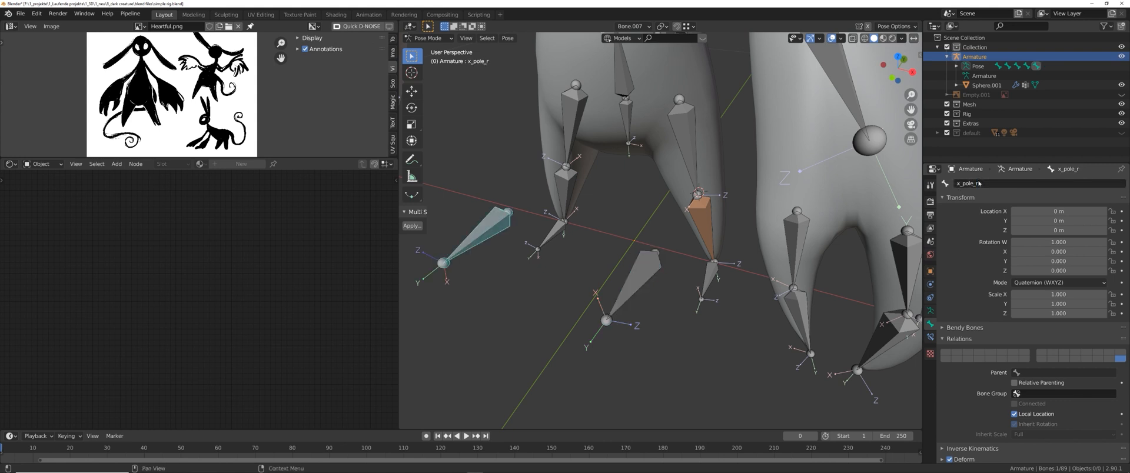
- Rename the bone extruded from the left ankle as x_footIK_l
left_click(710, 277)
double_click(970, 184)
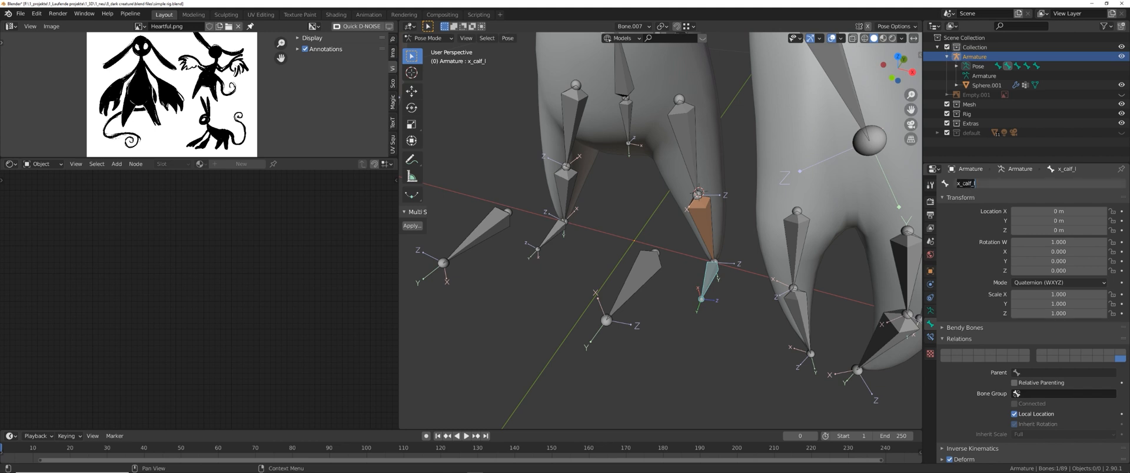
type("x_foo")
type("IK_l")
key("Return")
- Rename the bone extruded from the right ankle as x_footIK_r
left_click(556, 237)
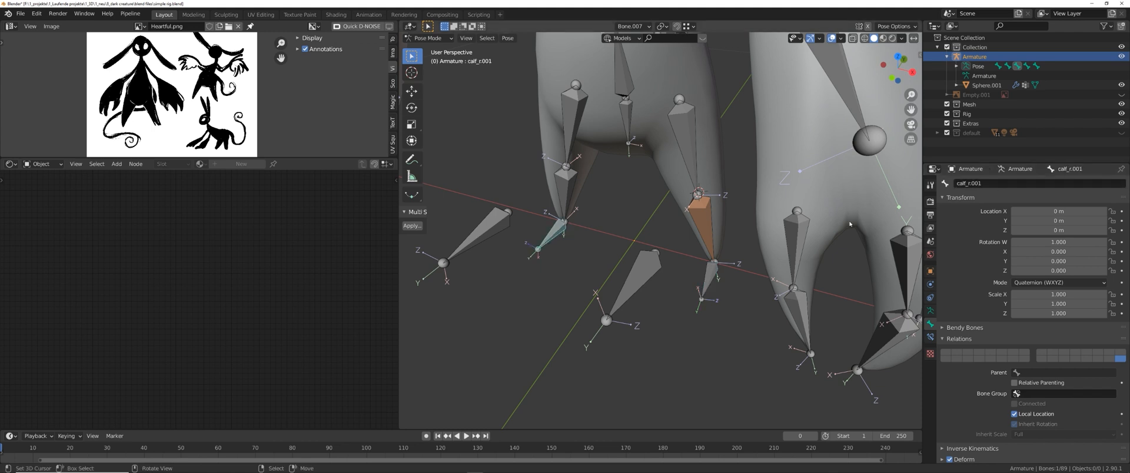
left_click_drag(980, 183, 999, 183)
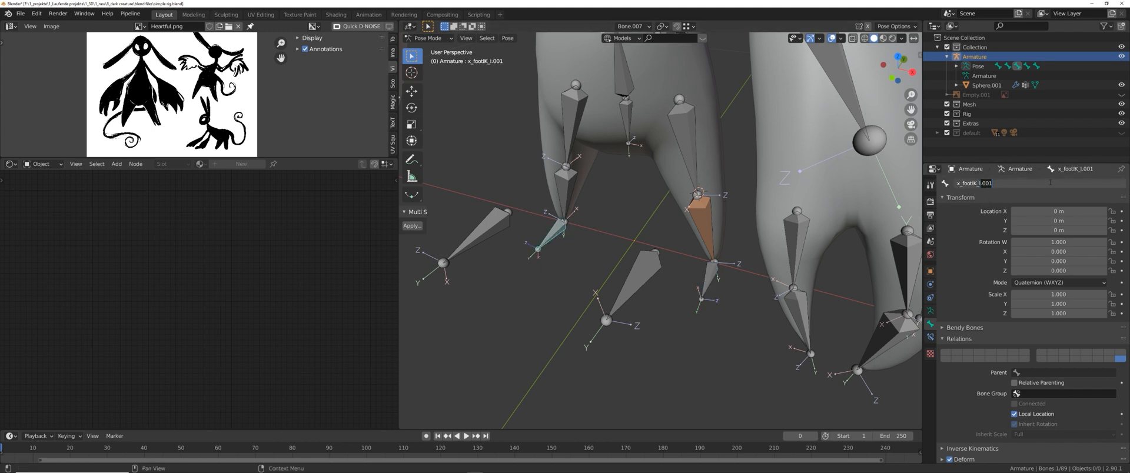
type("r")
key("Return")
- Give the left calf bone an IK constraint targeting the Armature's x_footIK_l bone, with a chain length of 2
middle_click_drag(610, 220, 600, 214, "shift")
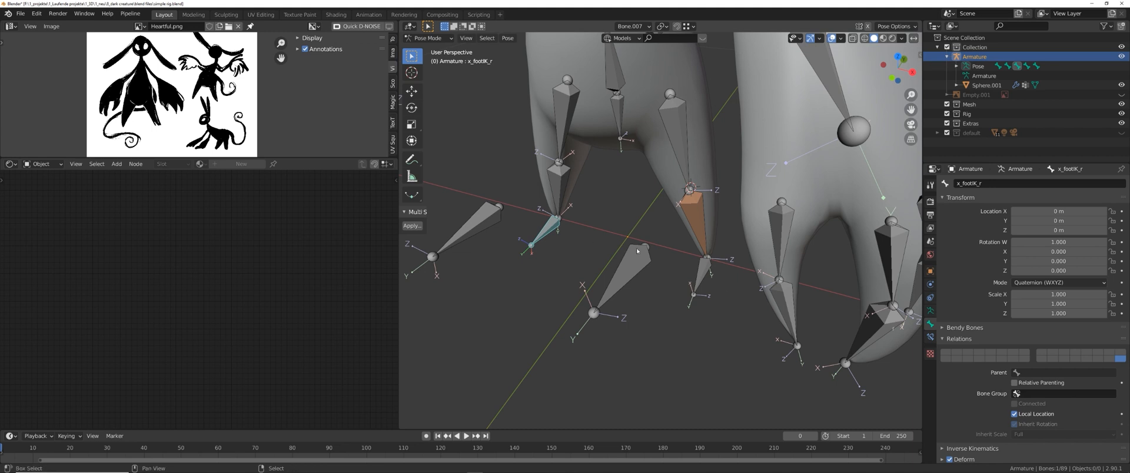
scroll(636, 248, "up", 4)
left_click(712, 250)
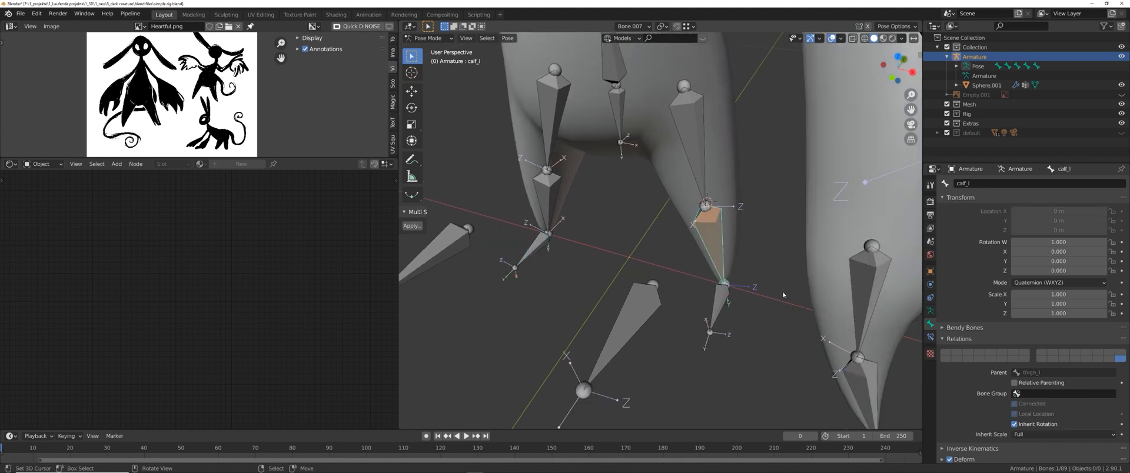
left_click(929, 337)
left_click(1048, 223)
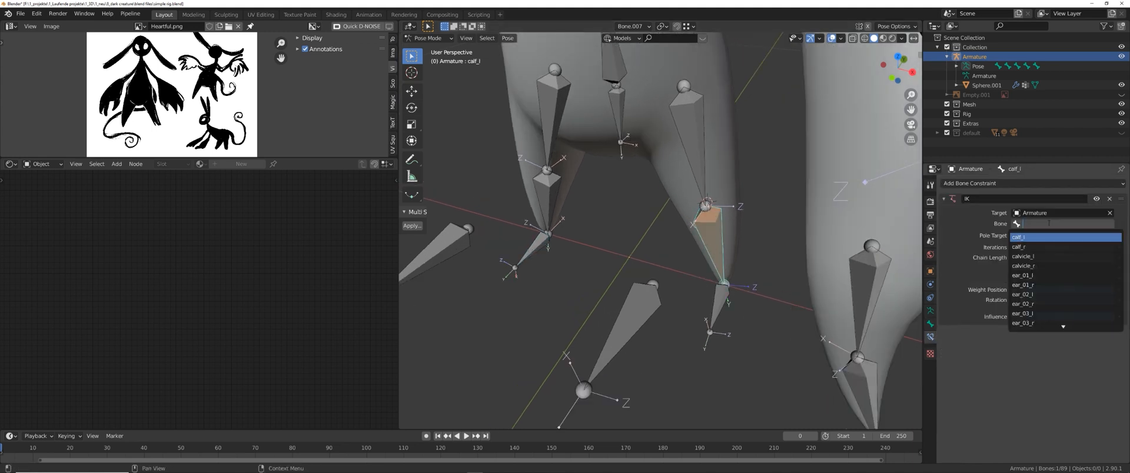
type("x")
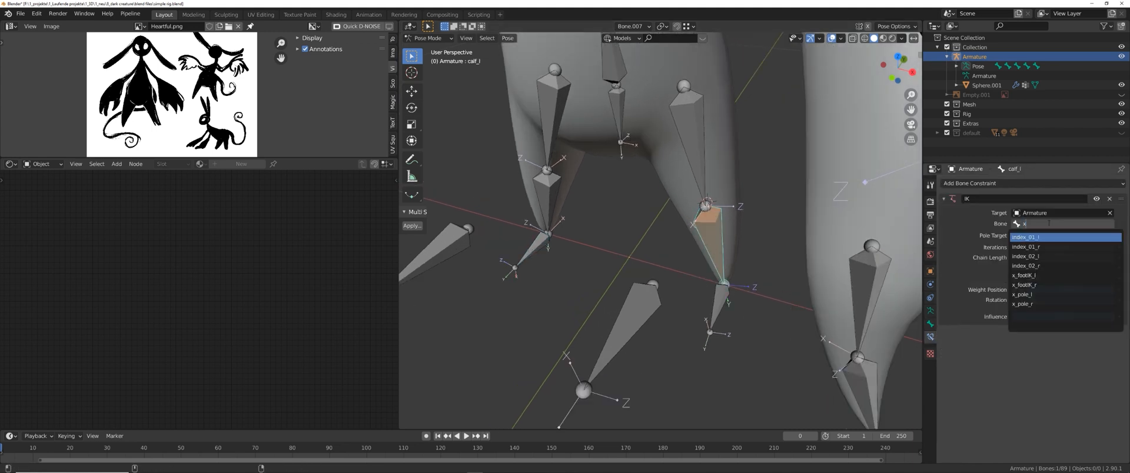
left_click(1036, 274)
- Test the left leg's IK by moving the x_footIK_l bone, and cancel the move
left_click(711, 272)
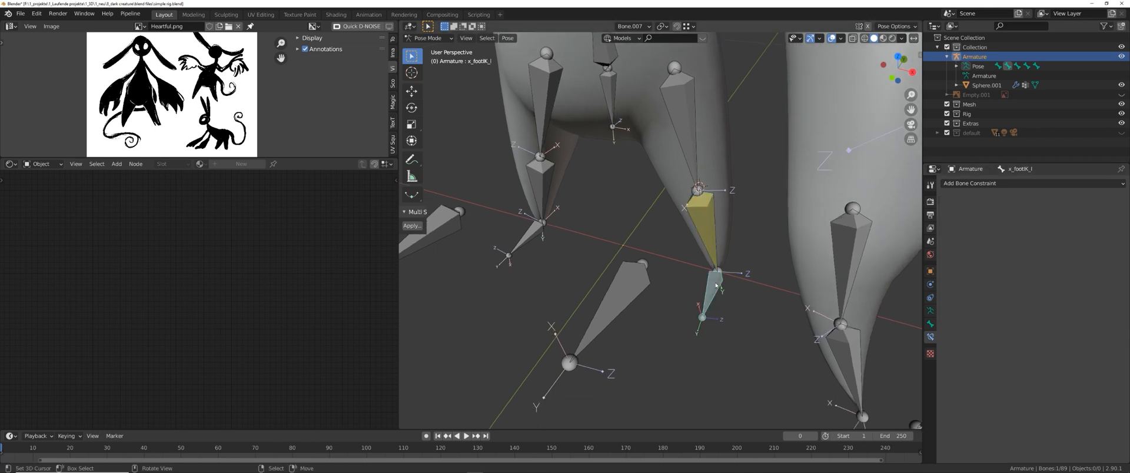
key("g")
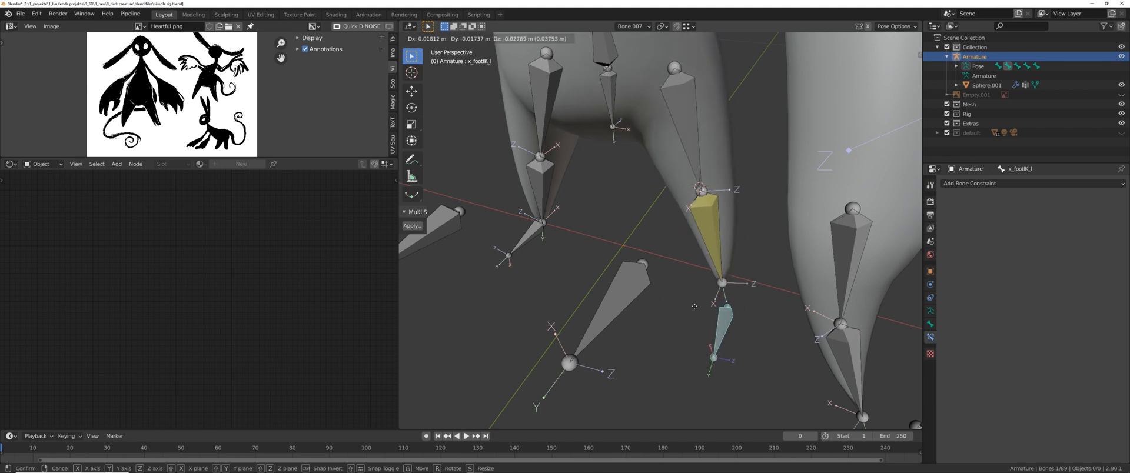
right_click(732, 249)
- Set the pole target of calf_l's IK constraint to the Armature's x_pole_l bone
left_click(715, 233)
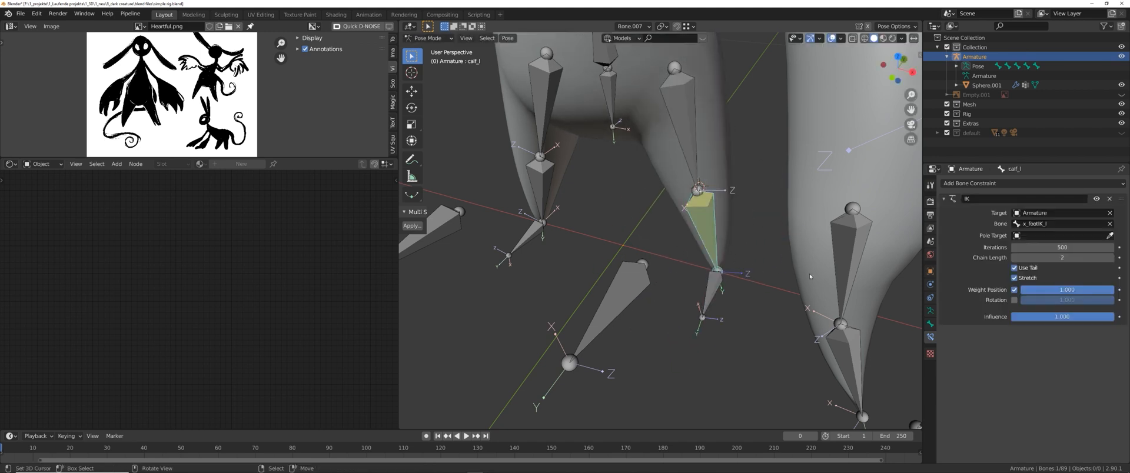
left_click(1038, 247)
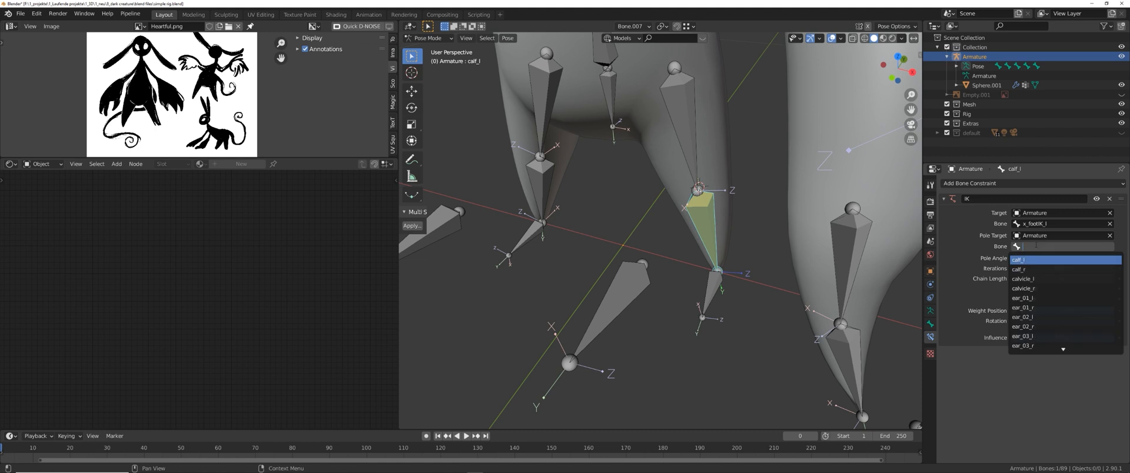
type("x_")
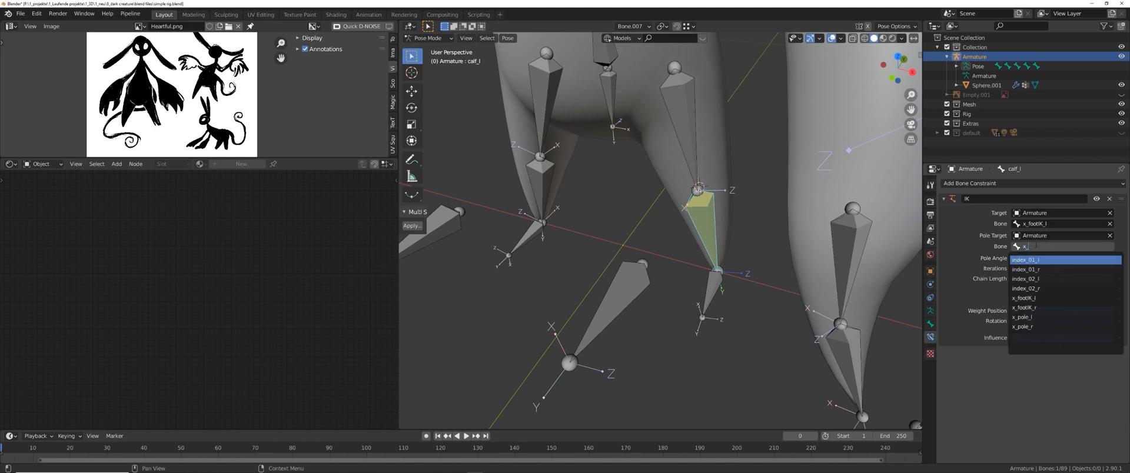
key("Down")
key("Down")
key("Down")
key("Down")
key("Down")
key("Down")
key("Return")
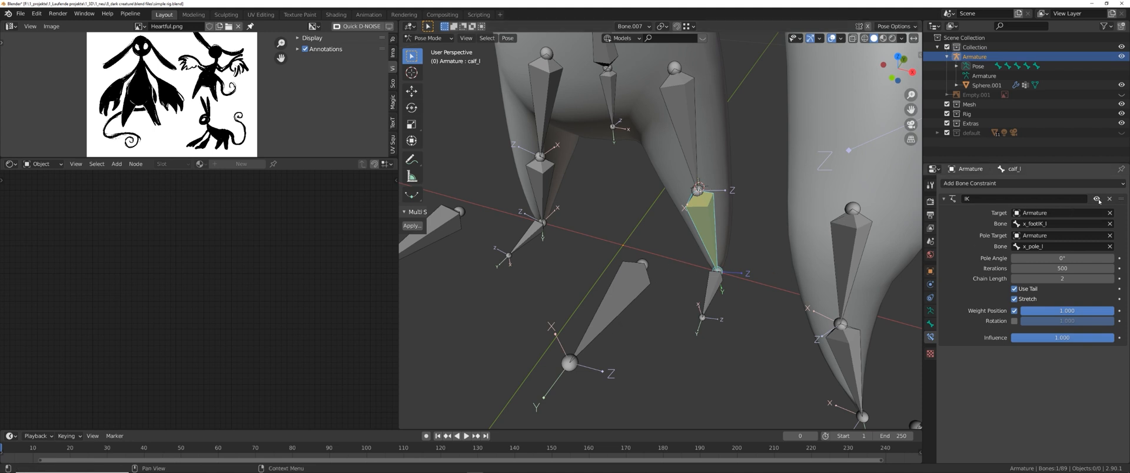
- Test the left leg's pole and foot controls by moving x_pole_l and x_footIK_l, cancelling each move
scroll(763, 229, "up", 6)
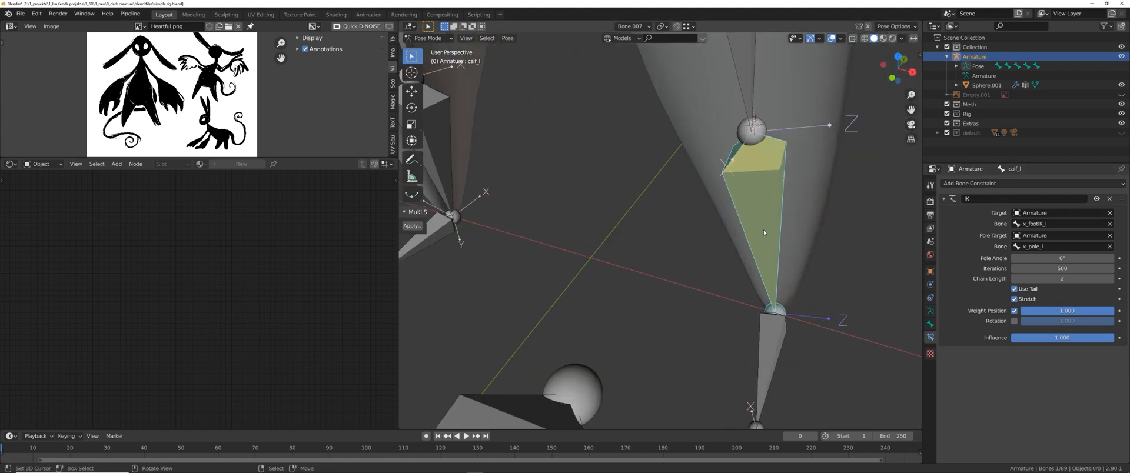
scroll(697, 196, "down", 5)
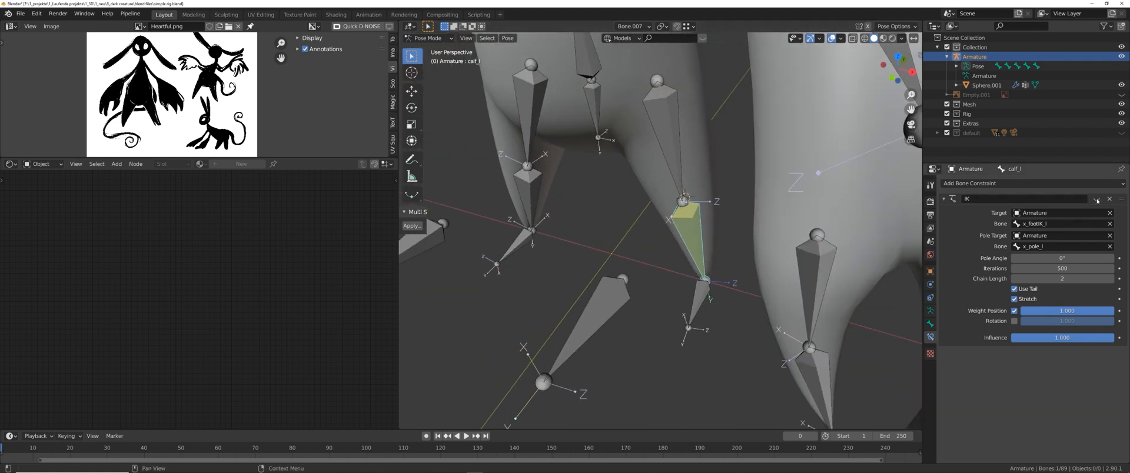
middle_click_drag(608, 298, 695, 164, "shift")
left_click(621, 292)
key("g")
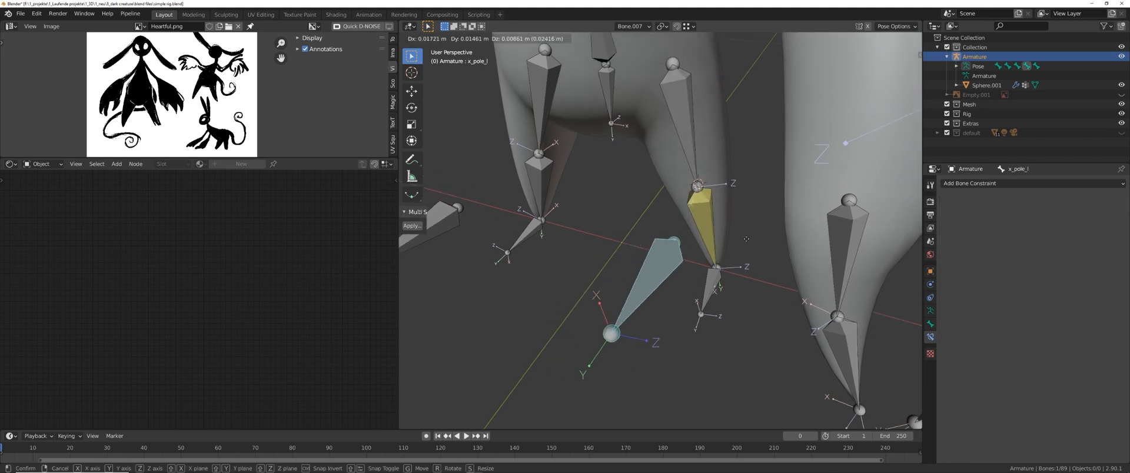
left_click(693, 267)
middle_click_drag(734, 287, 726, 274, "shift")
left_click(713, 268)
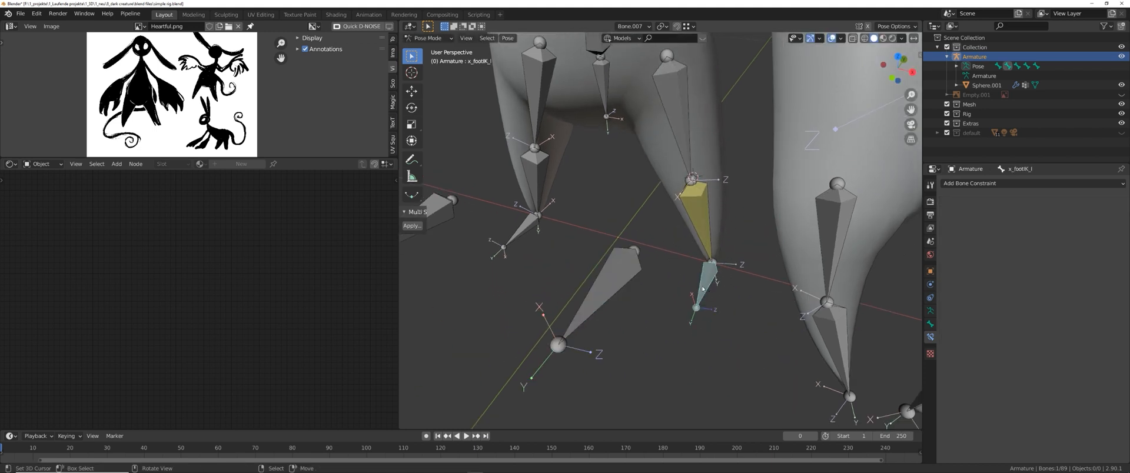
key("g")
right_click(616, 269)
- Parent x_pole_l to x_footIK_l with Keep Offset in Edit Mode, and return to Pose Mode
key("Tab")
left_click(747, 290)
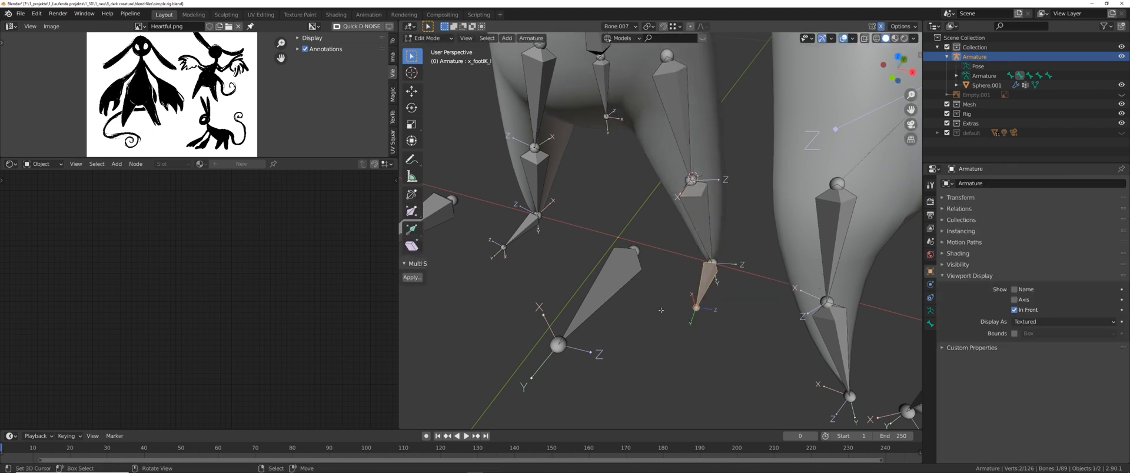
left_click(615, 278)
left_click(713, 277, "shift")
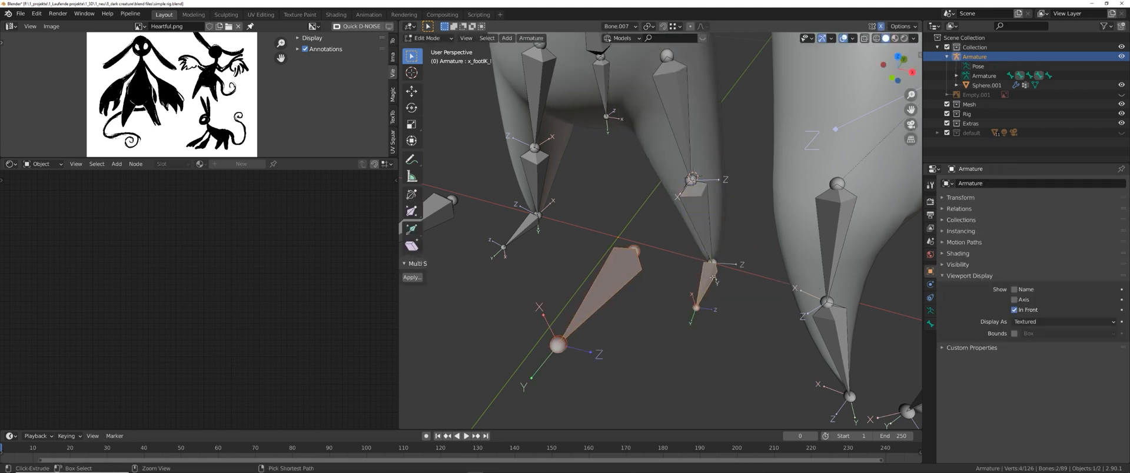
key("ctrl+p")
left_click(706, 285)
key("Tab")
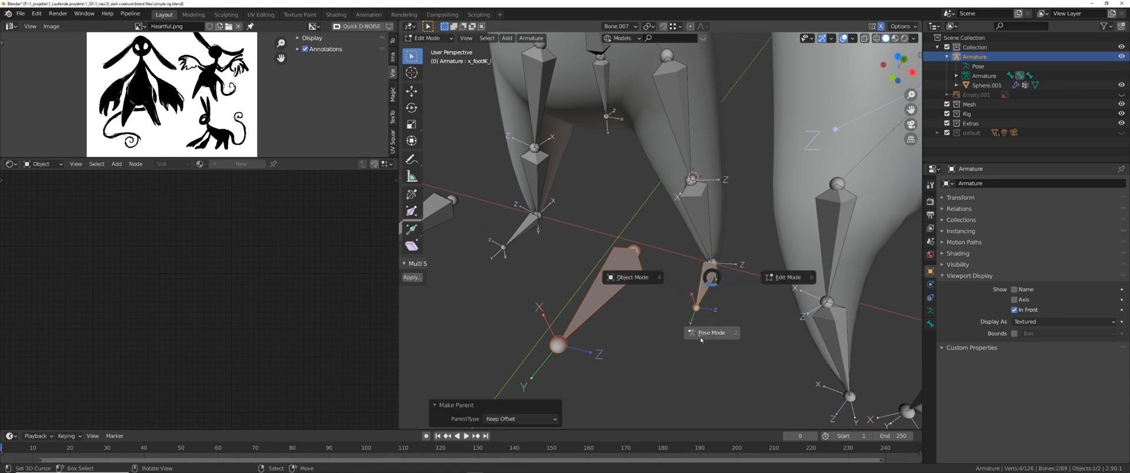
left_click(709, 333)
- Try moving and rotating x_footIK_l to check that its parented pole bone follows
left_click(706, 267)
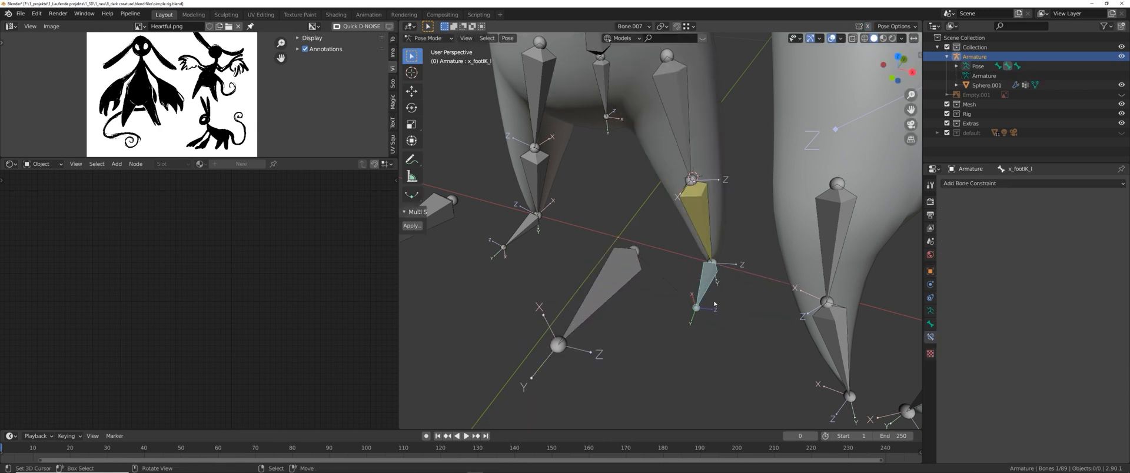
key("g")
left_click(714, 290)
key("r")
right_click(751, 235)
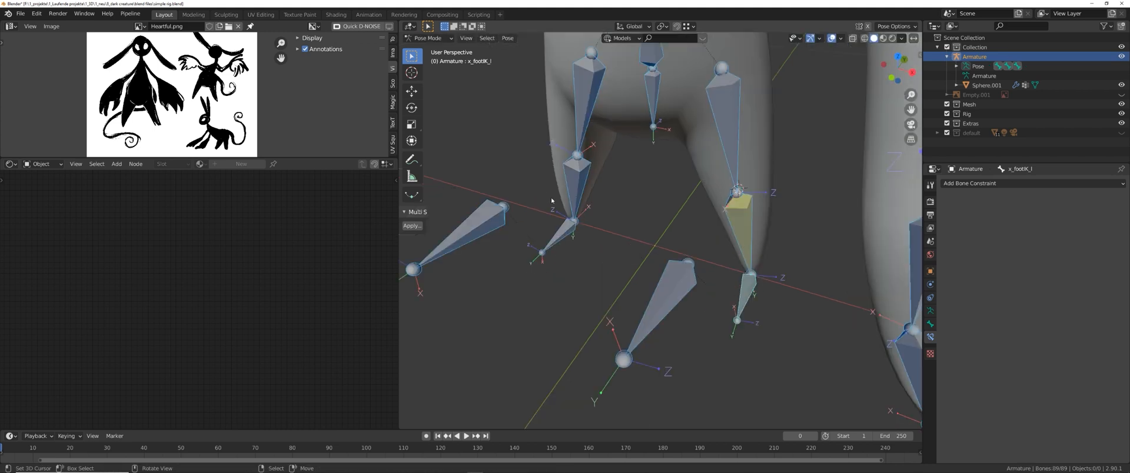
- Add an Inverse Kinematics constraint to the right calf bone, targeting the Armature's x_footIK_r bone
left_click(574, 187)
left_click(1000, 183)
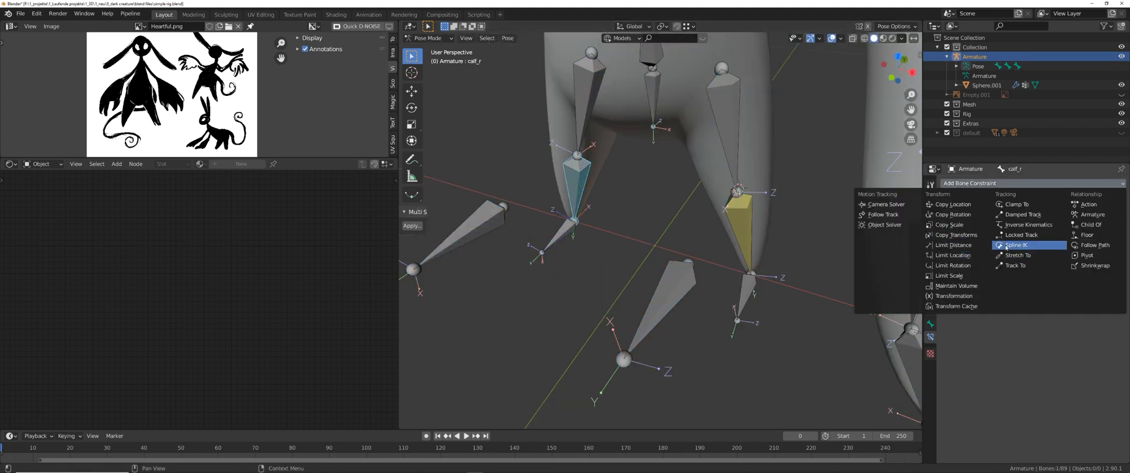
left_click(1021, 228)
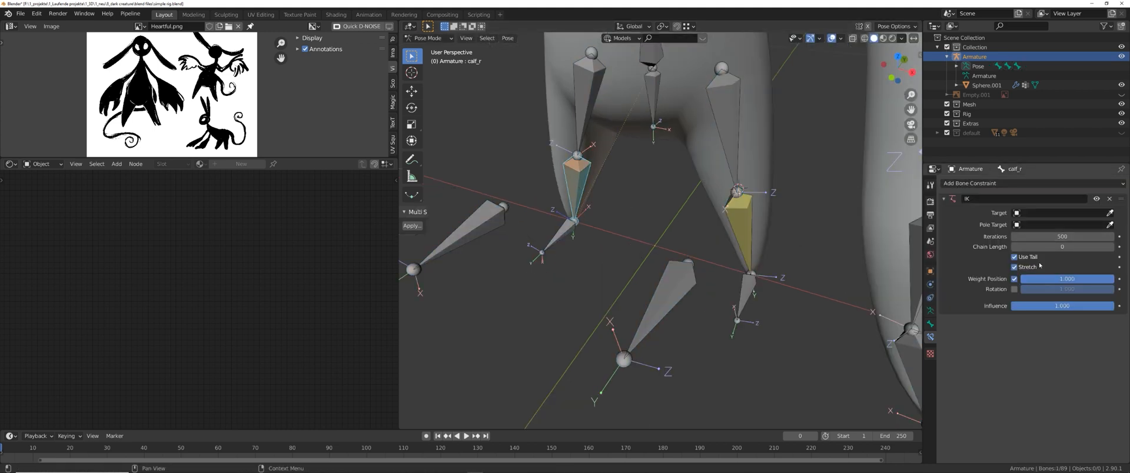
left_click(1052, 224)
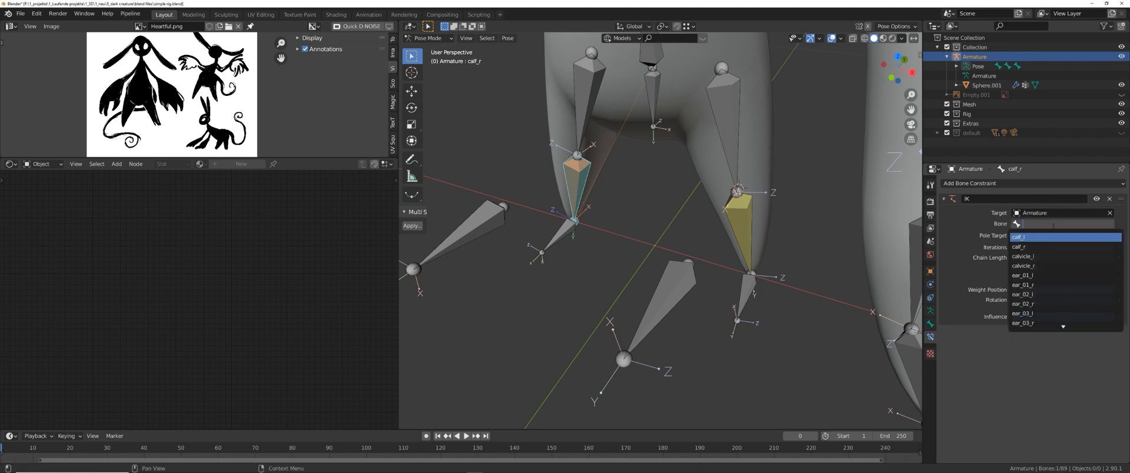
type("x")
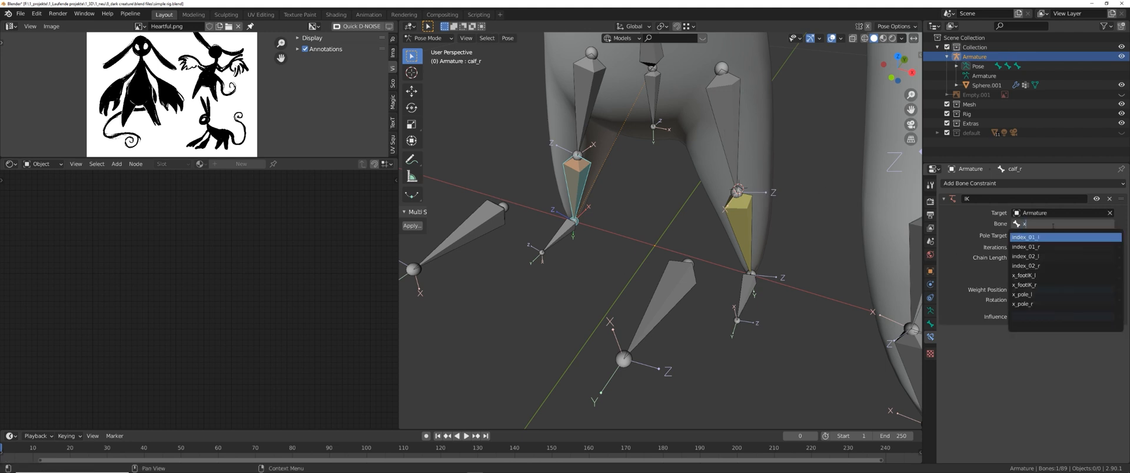
left_click(1027, 284)
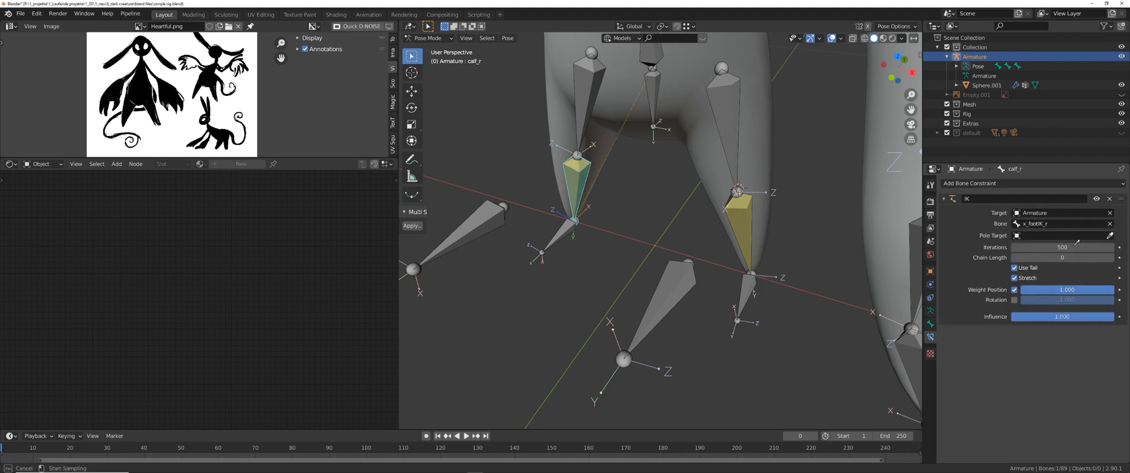
- Set calf_r's IK pole target to the Armature's x_pole_r bone and its chain length to 2
left_click(723, 135)
left_click(1041, 247)
type("x_")
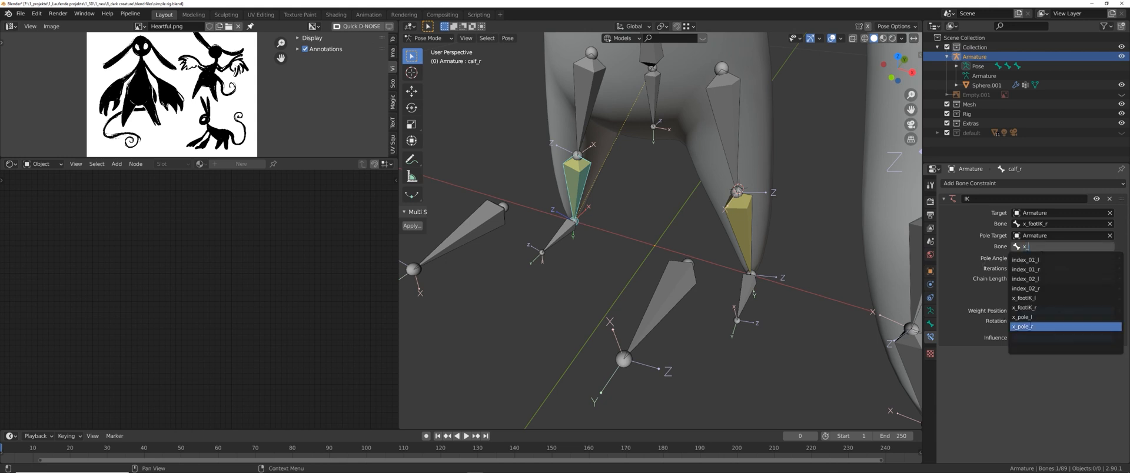
left_click(1022, 326)
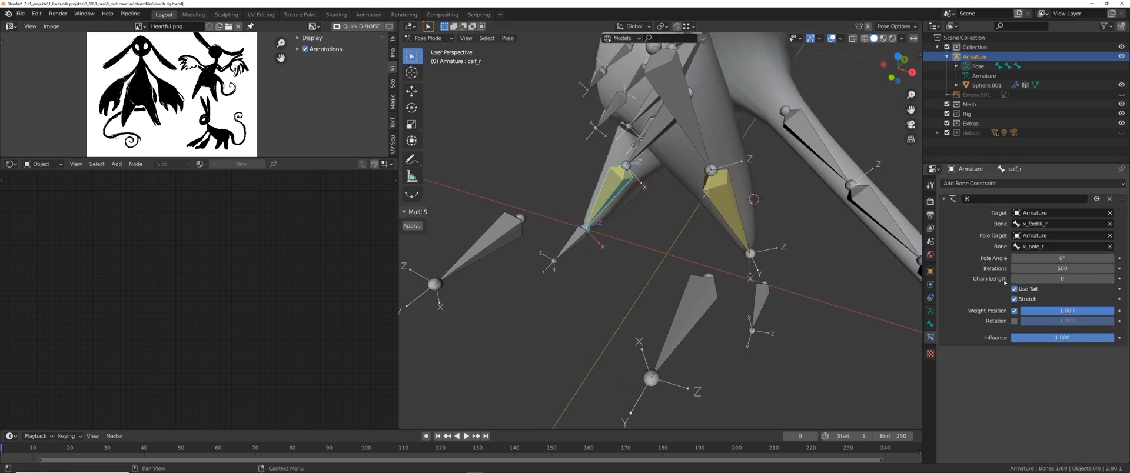
left_click(1111, 278)
left_click(1111, 278)
- Examine the rest orientation of the leg bones in Edit Mode, comparing both calves, and return to Pose Mode
middle_click_drag(683, 215, 686, 236)
scroll(703, 221, "down", 2)
scroll(686, 233, "up", 3)
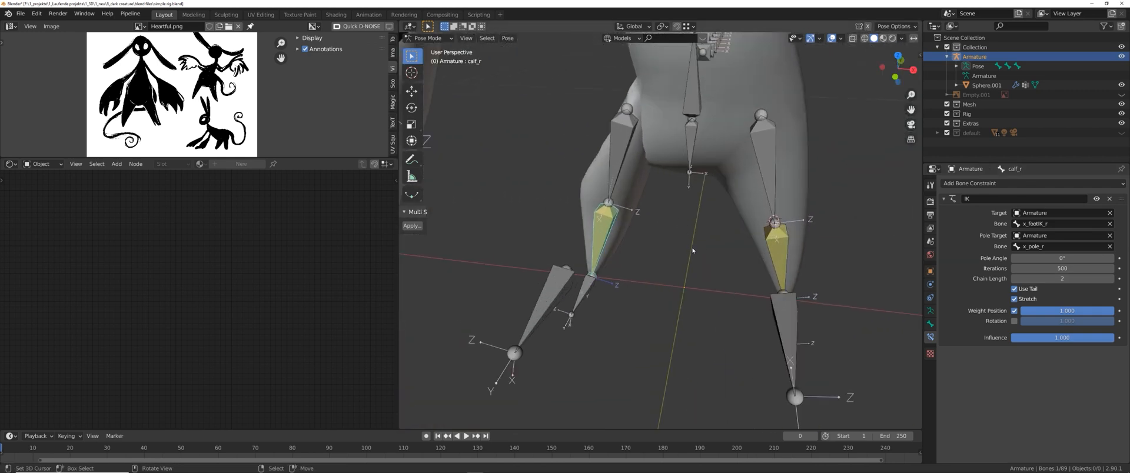
key("ctrl+Tab")
left_click(764, 250)
scroll(818, 271, "up", 2)
left_click(801, 252)
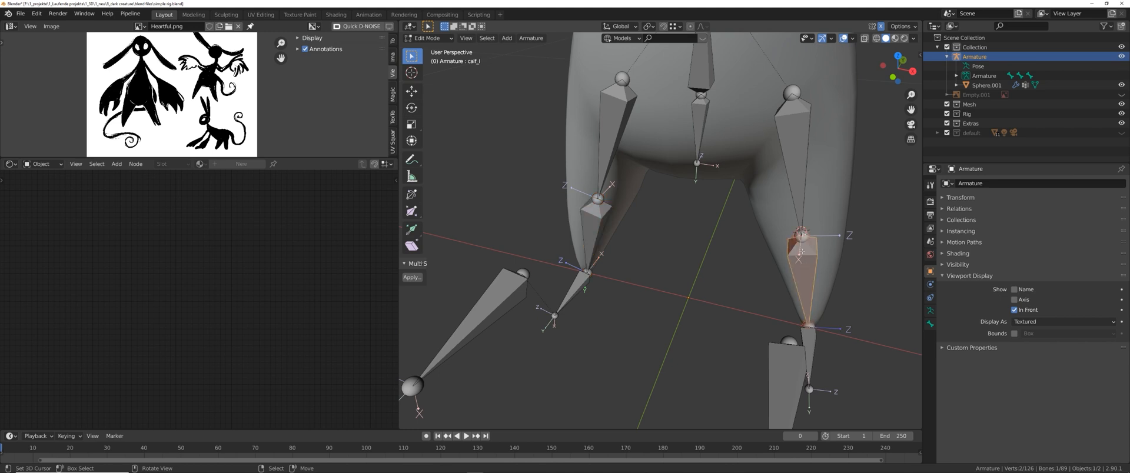
middle_click_drag(770, 254, 654, 227)
scroll(654, 227, "up", 1)
key("Tab")
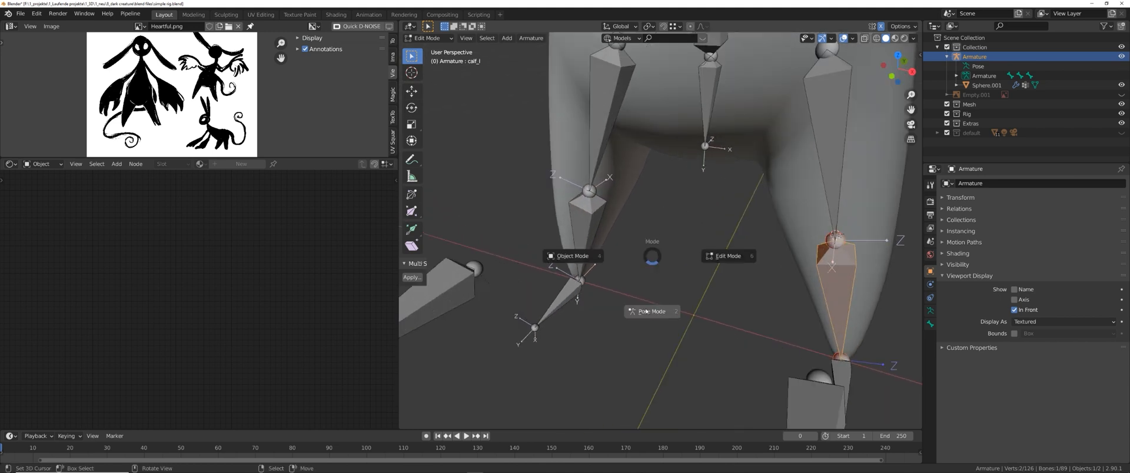
left_click(652, 312)
- Set the pole angle of calf_r's IK constraint to 180°
left_click(592, 204)
left_click(1032, 258)
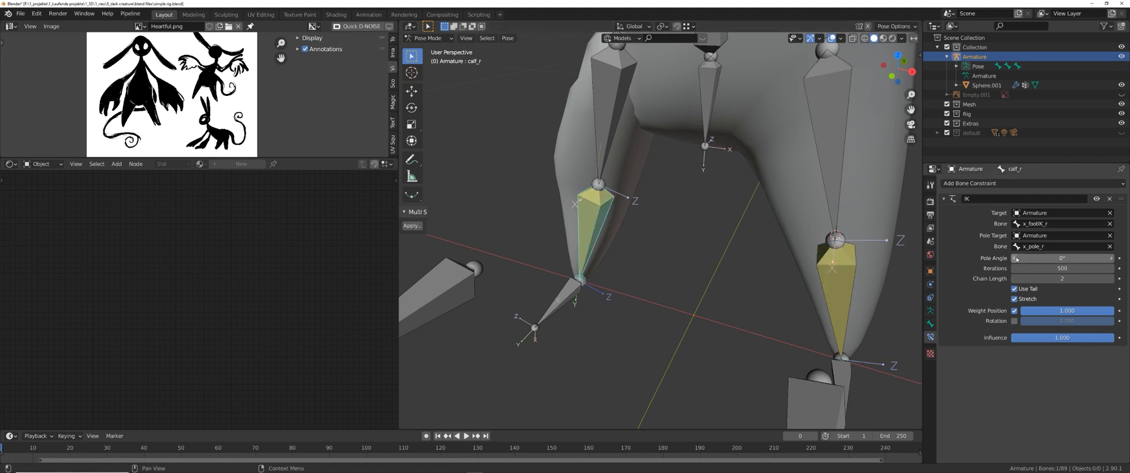
key("Escape")
left_click(1032, 258)
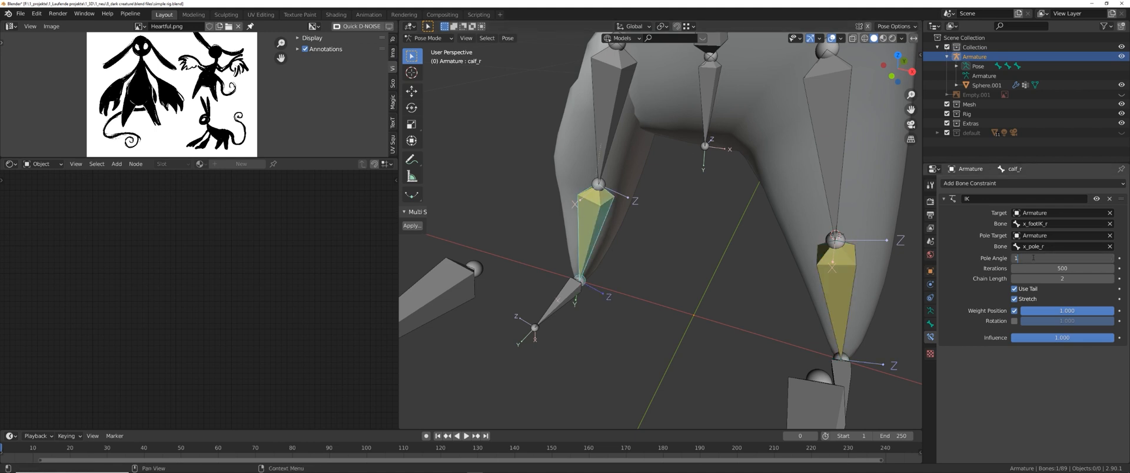
key("Return")
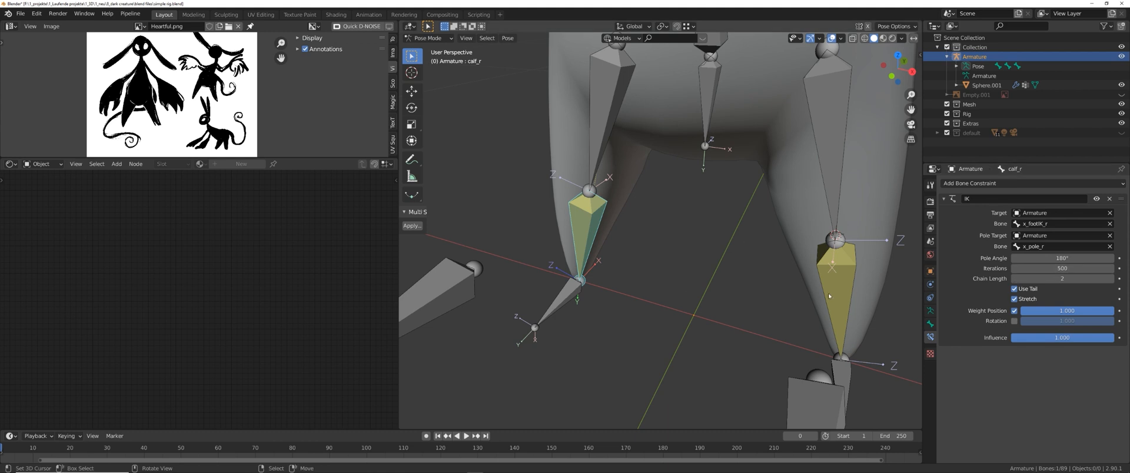
- Test the right leg's IK by moving the x_footIK_r bone, and cancel the move
scroll(666, 253, "down", 2)
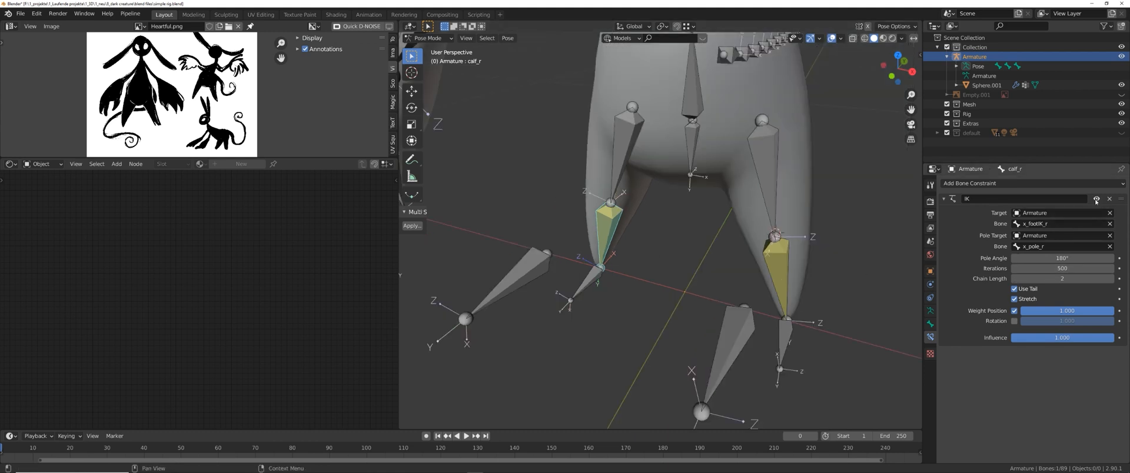
middle_click_drag(659, 259, 690, 258, "shift")
right_click(550, 279)
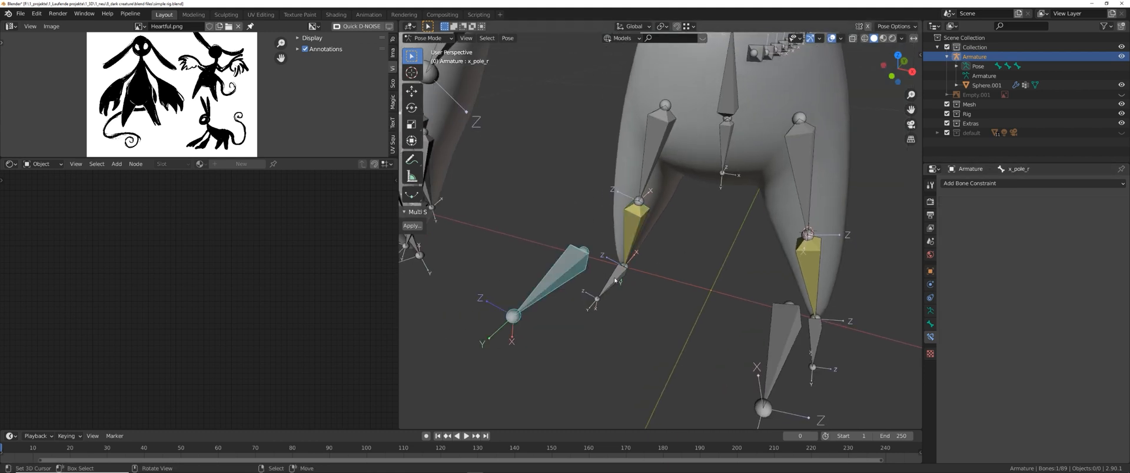
right_click(611, 287)
key("g")
right_click(653, 276)
middle_click_drag(731, 295, 694, 305, "shift")
scroll(694, 306, "down", 2)
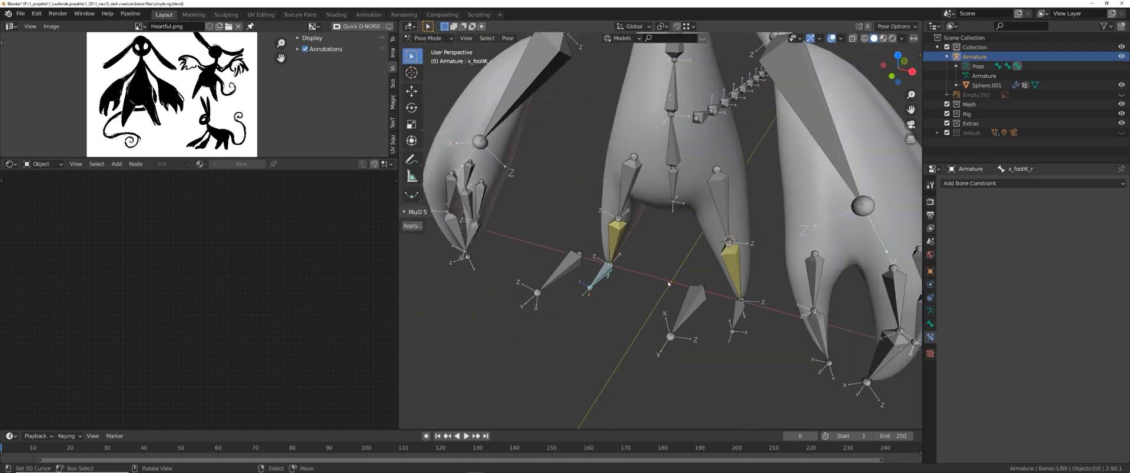
- Turn off Deform for both foot IK bones and both knee pole bones in Pose Mode
middle_click_drag(668, 273, 715, 250, "shift")
right_click(736, 250)
scroll(689, 276, "up", 1)
middle_click_drag(689, 277, 675, 272)
key("ctrl+Tab")
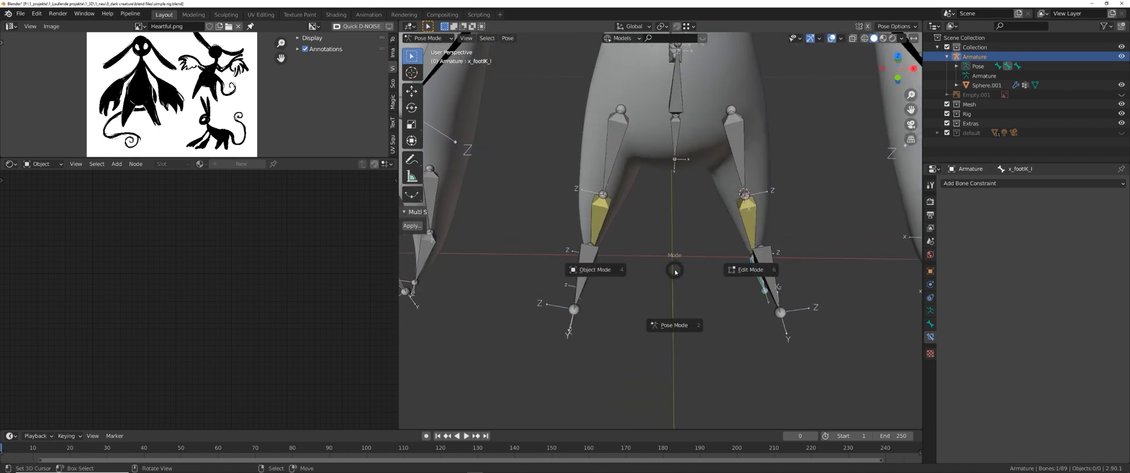
left_click(669, 320)
middle_click_drag(669, 320, 643, 317)
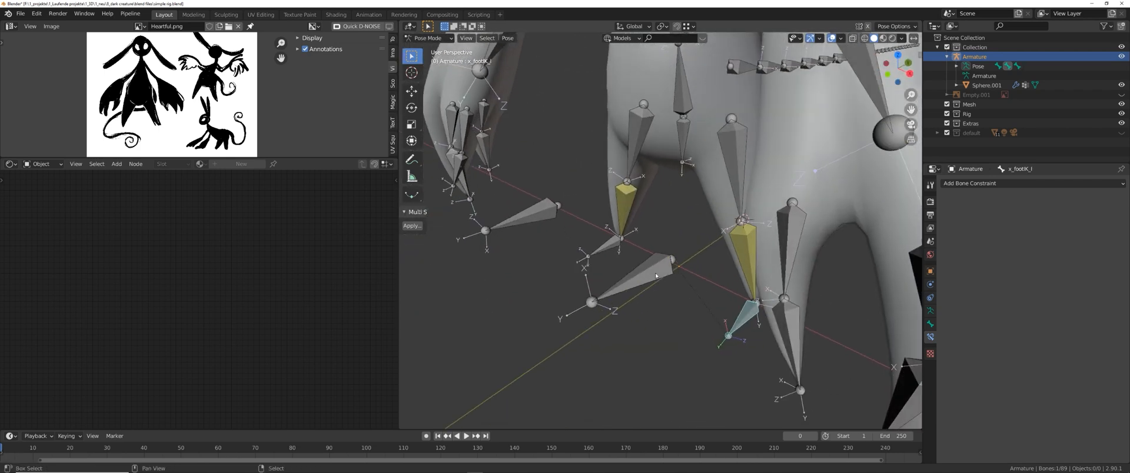
right_click(626, 281, "shift")
right_click(610, 248, "shift")
right_click(550, 222, "shift")
middle_click_drag(557, 242, 589, 247)
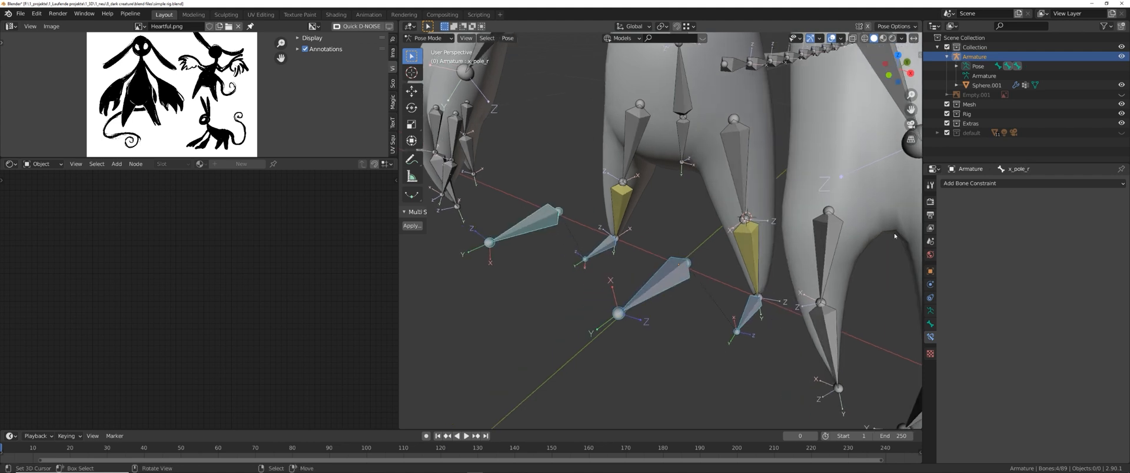
left_click(929, 324)
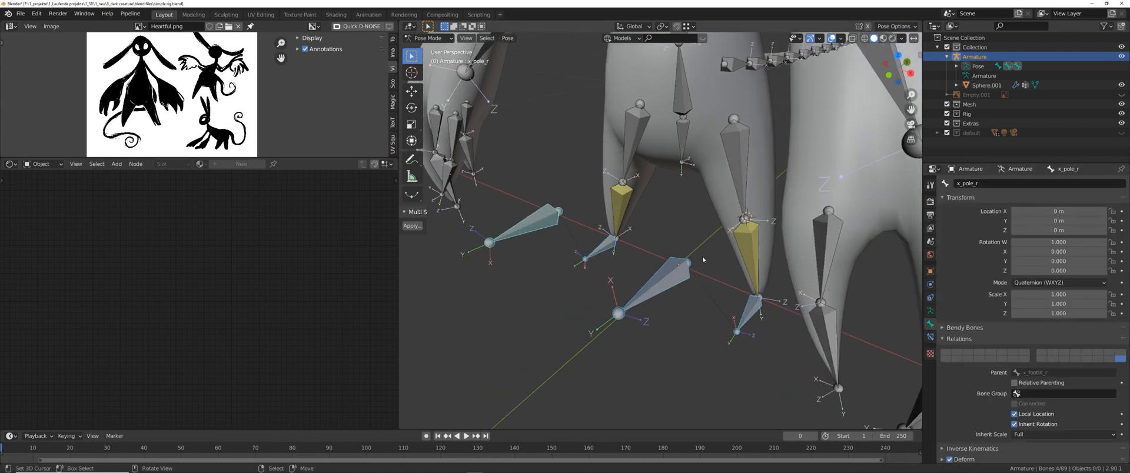
middle_click_drag(659, 242, 676, 238)
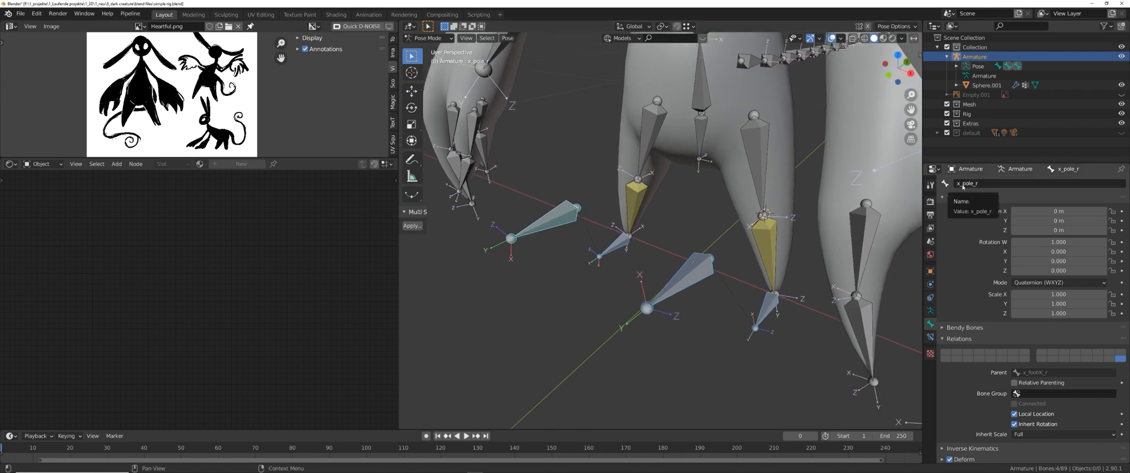
middle_click_drag(856, 244, 866, 248)
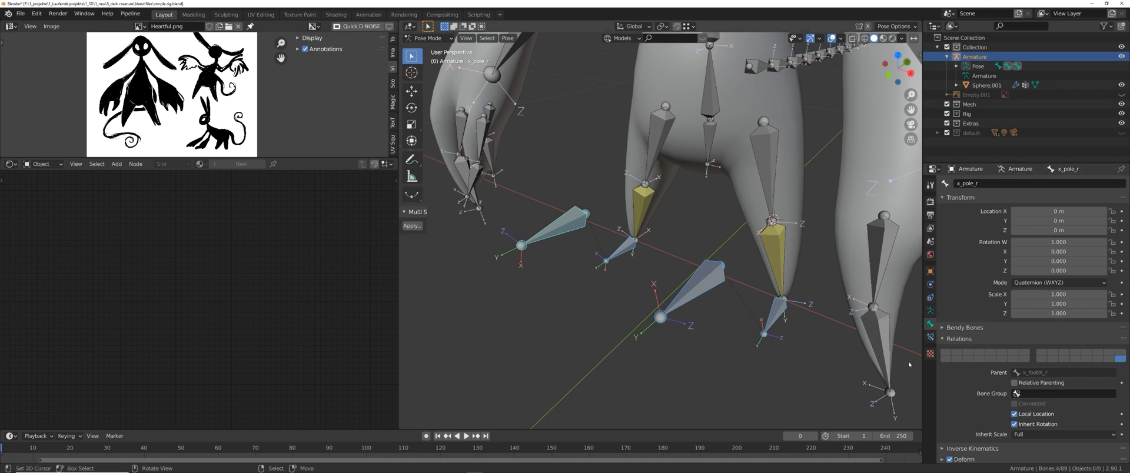
scroll(943, 343, "down", 5)
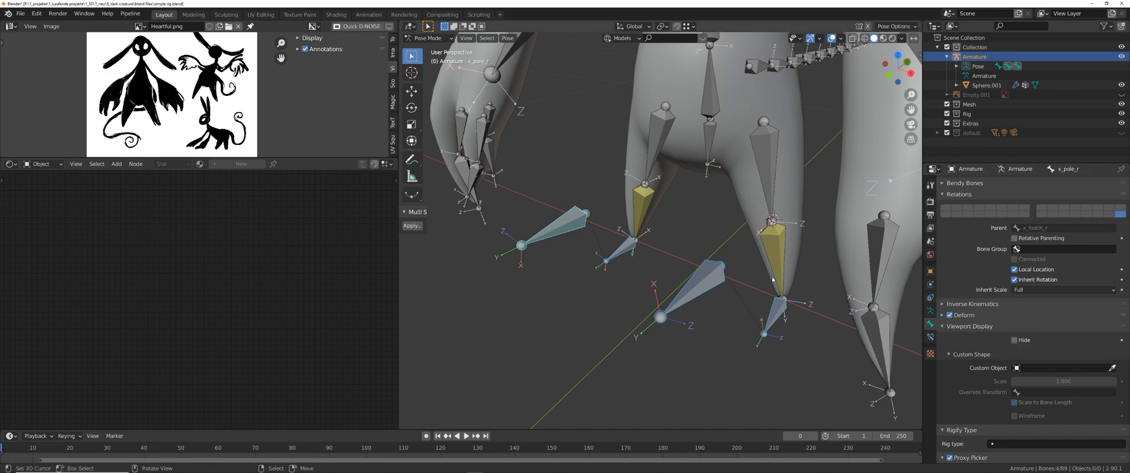
middle_click_drag(777, 276, 740, 281)
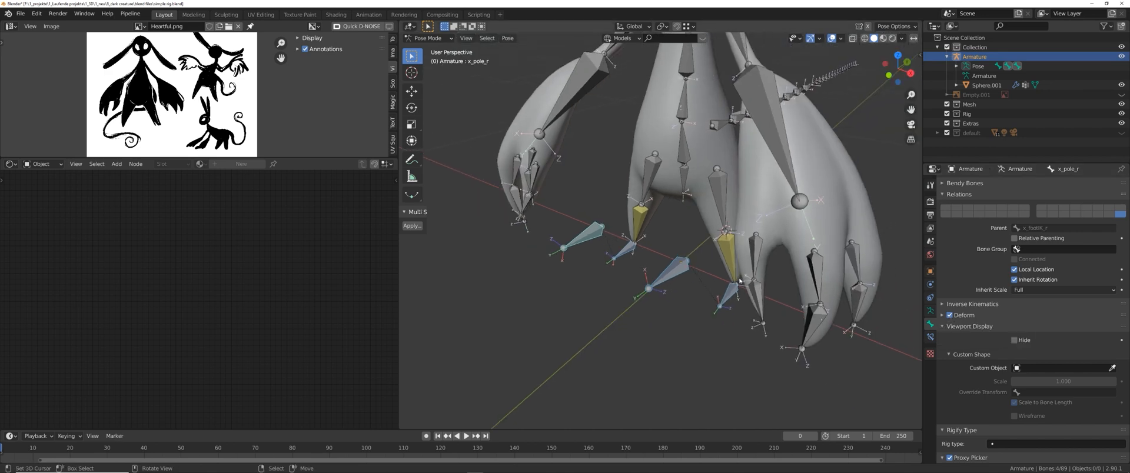
middle_click_drag(639, 282, 643, 298, "shift")
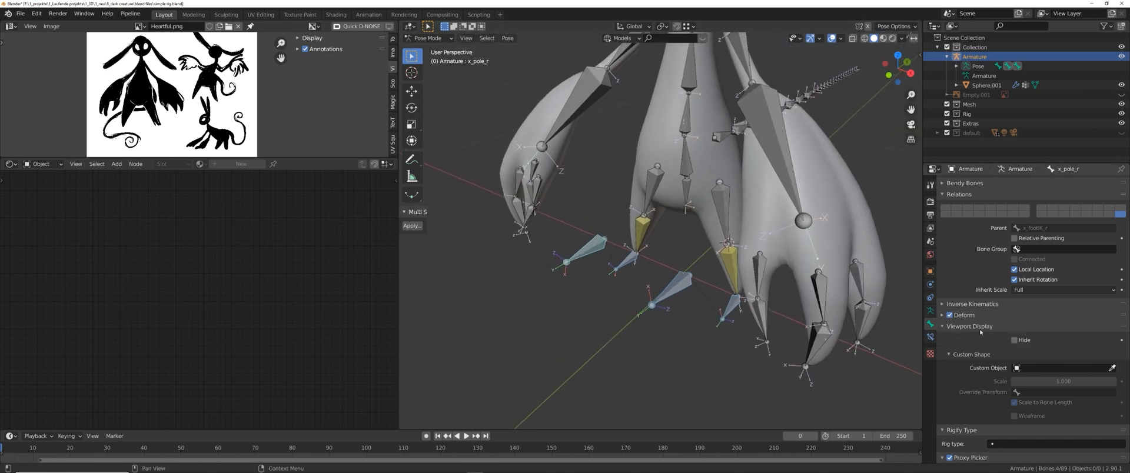
left_click(949, 315)
left_click(728, 318)
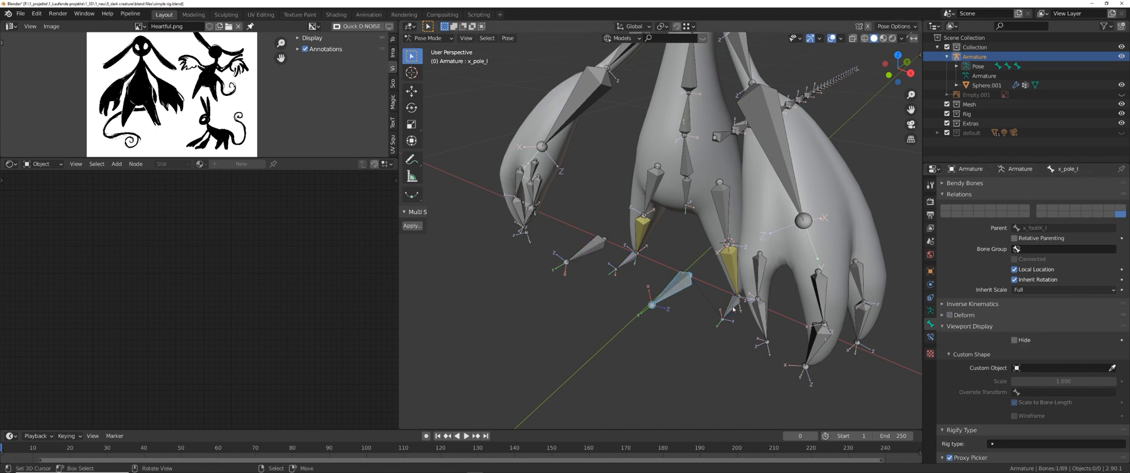
left_click(732, 307)
- Move both foot IK bones and both knee pole bones to the first bone layer
left_click(671, 296)
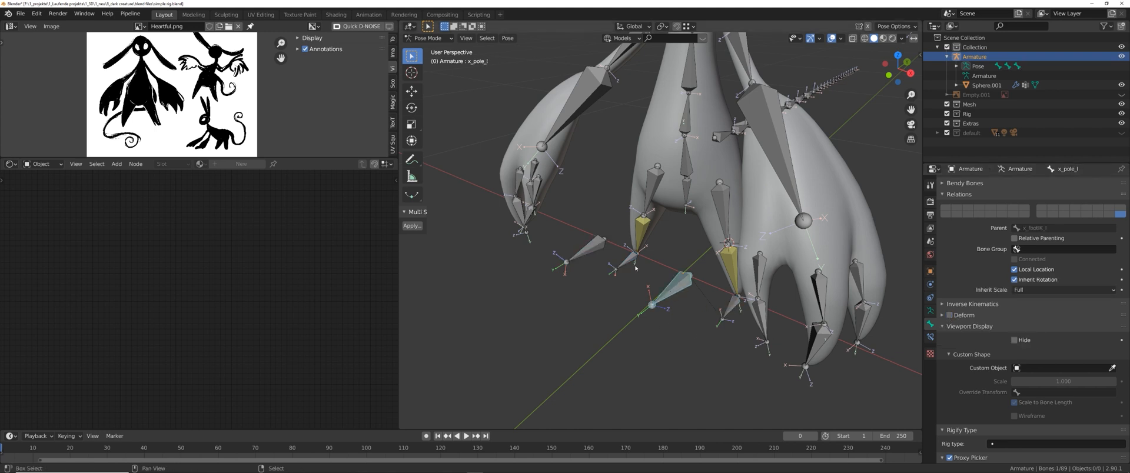
left_click(626, 261, "shift")
left_click(586, 249, "shift")
left_click(733, 307, "shift")
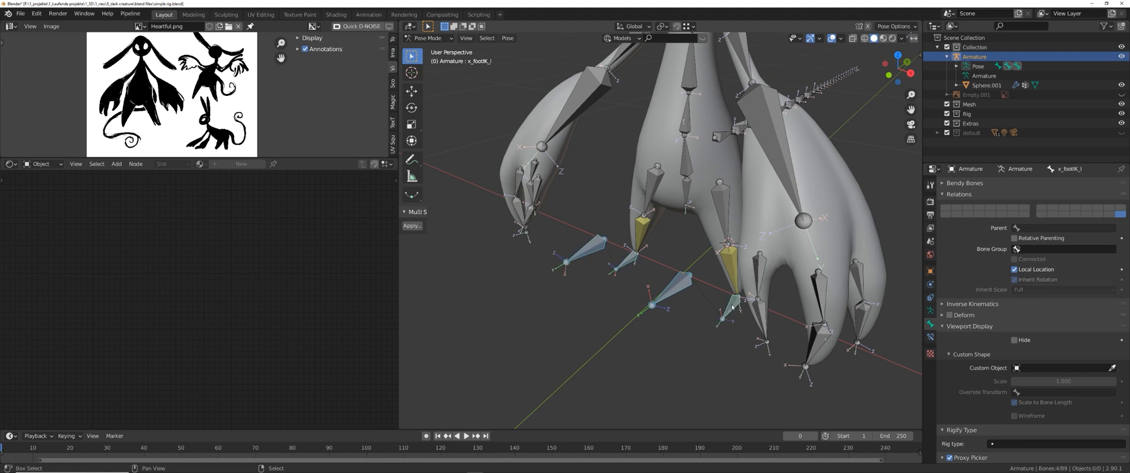
left_click(931, 312)
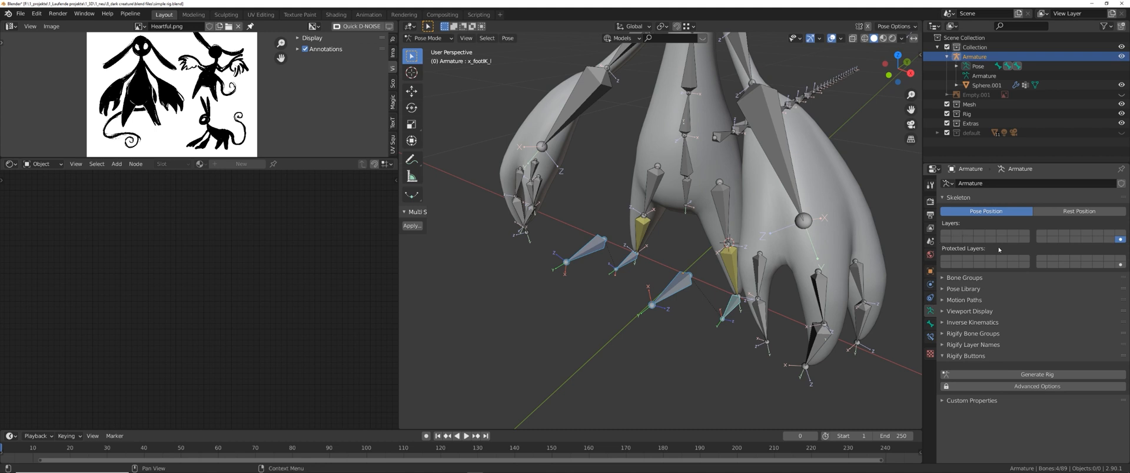
middle_click_drag(722, 327, 727, 344, "shift")
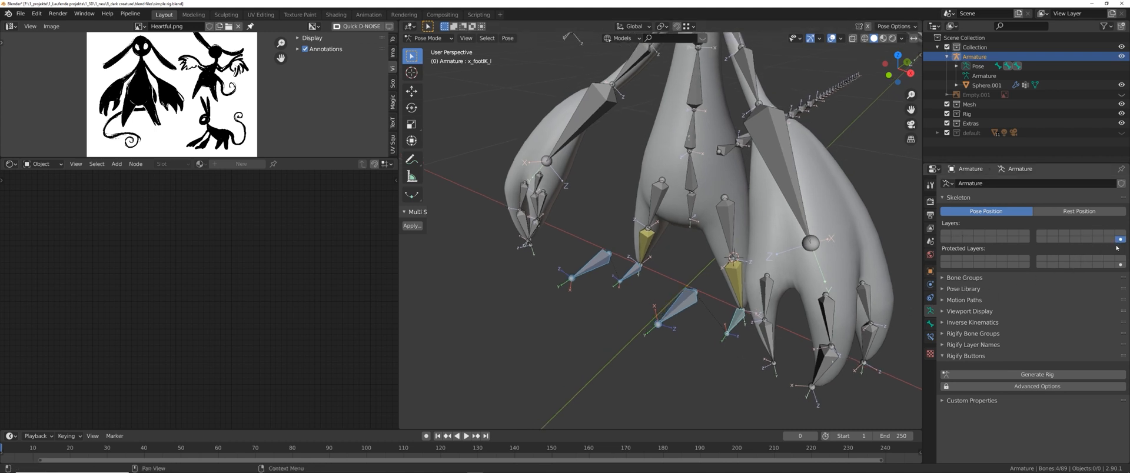
mouse_move(659, 277)
middle_mouse_down()
mouse_move(625, 266)
mouse_move(675, 275)
middle_mouse_up()
scroll(647, 296, "down", 3)
key("m")
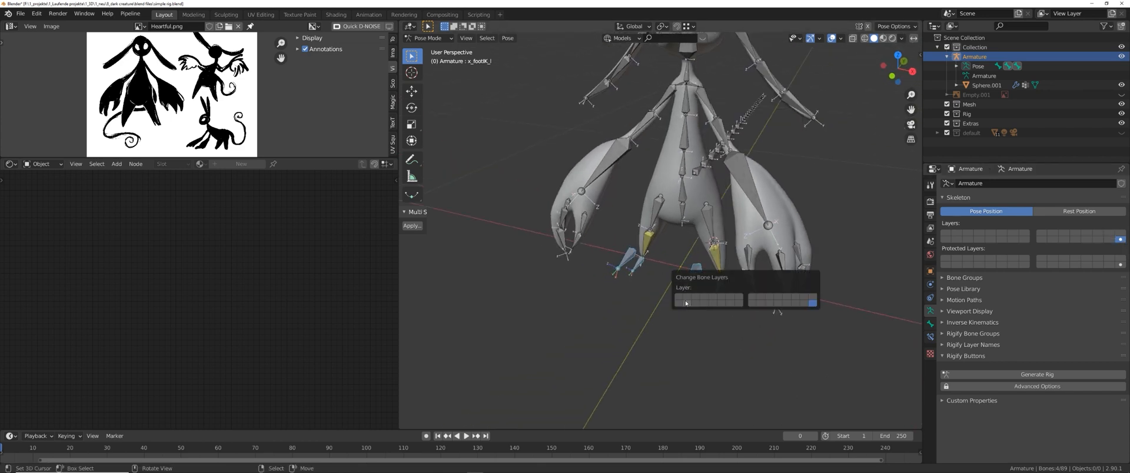
left_click(679, 299)
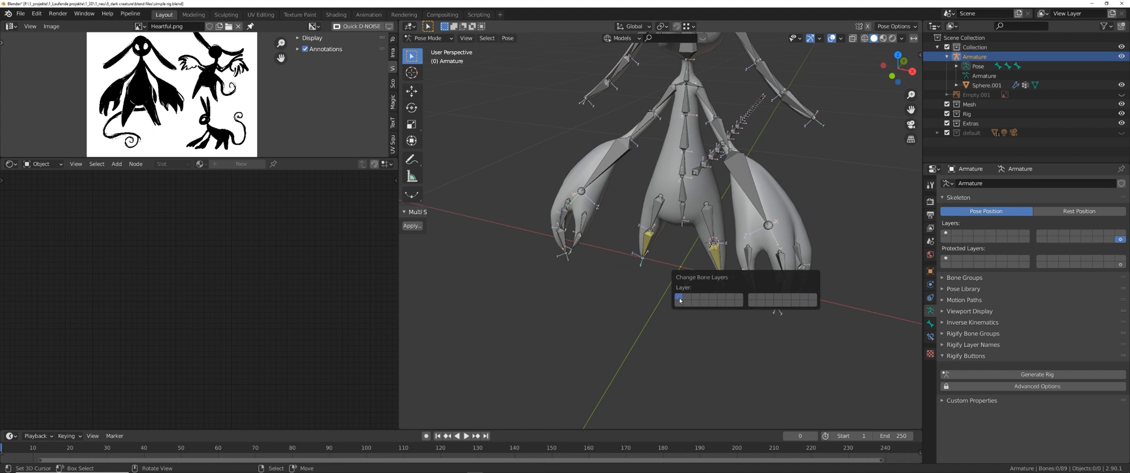
- Check the first and last bone layers separately, display both together, and save the file
left_click(946, 233)
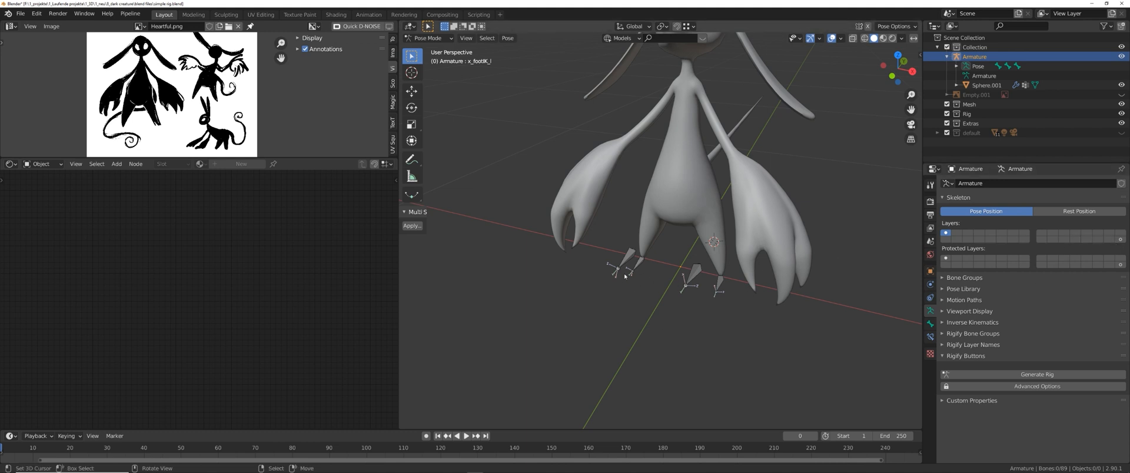
left_click(1119, 239)
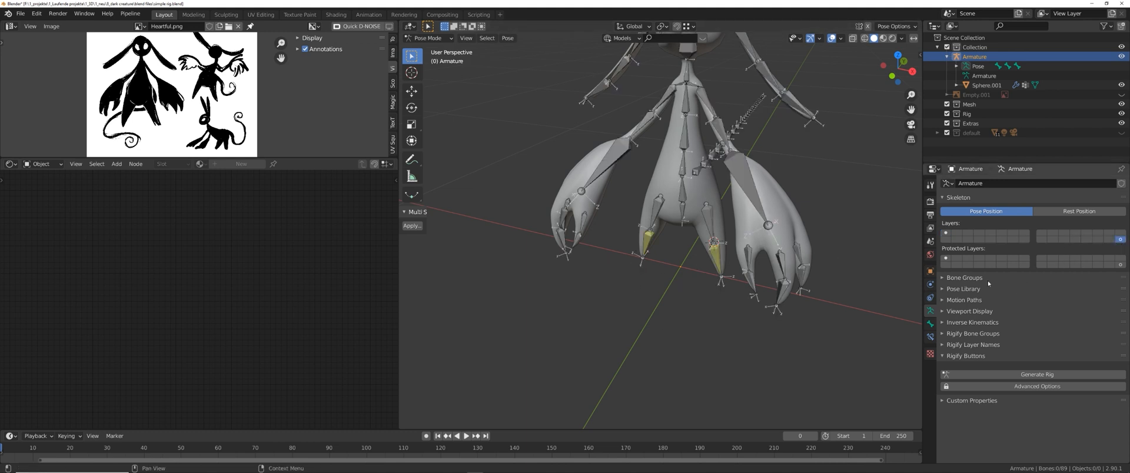
left_click(945, 232, "shift")
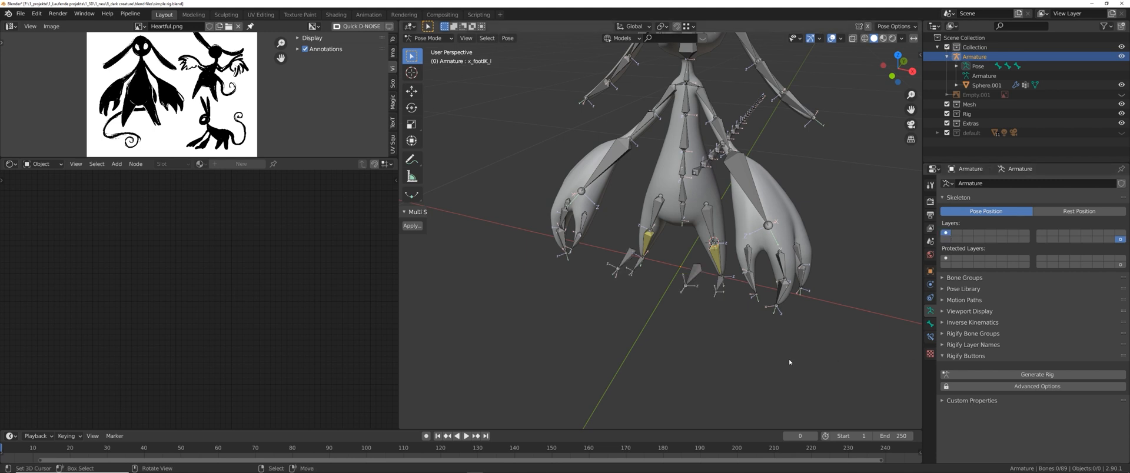
middle_click_drag(814, 320, 821, 354)
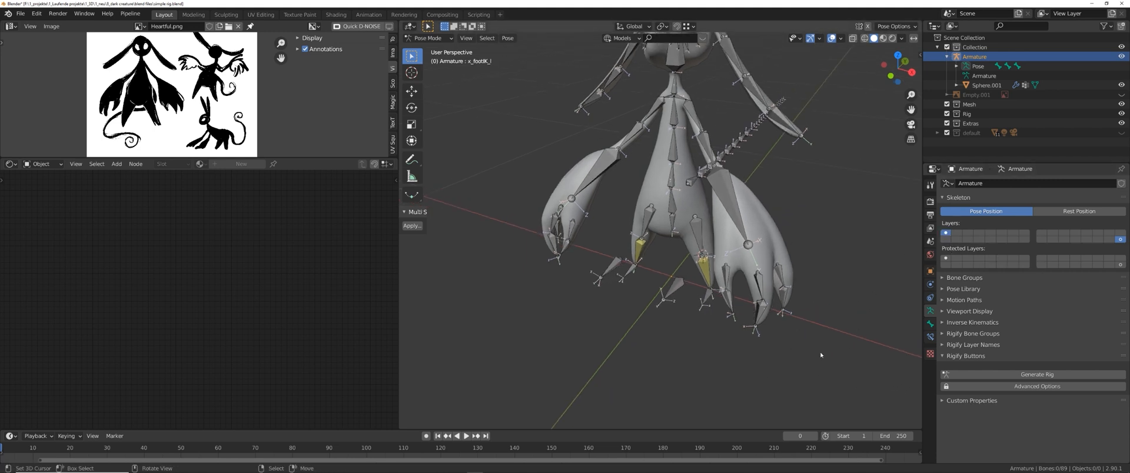
middle_click_drag(753, 325, 715, 300)
key("ctrl+s")
- Show only the first bone layer with the control bones and switch the armature to Object Mode
left_click(656, 256)
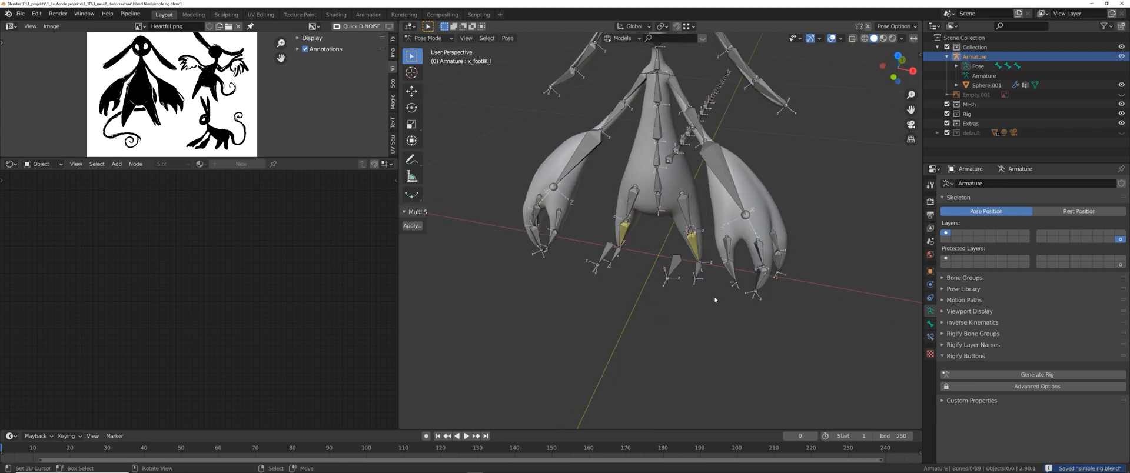
left_click(946, 233)
scroll(694, 282, "up", 4)
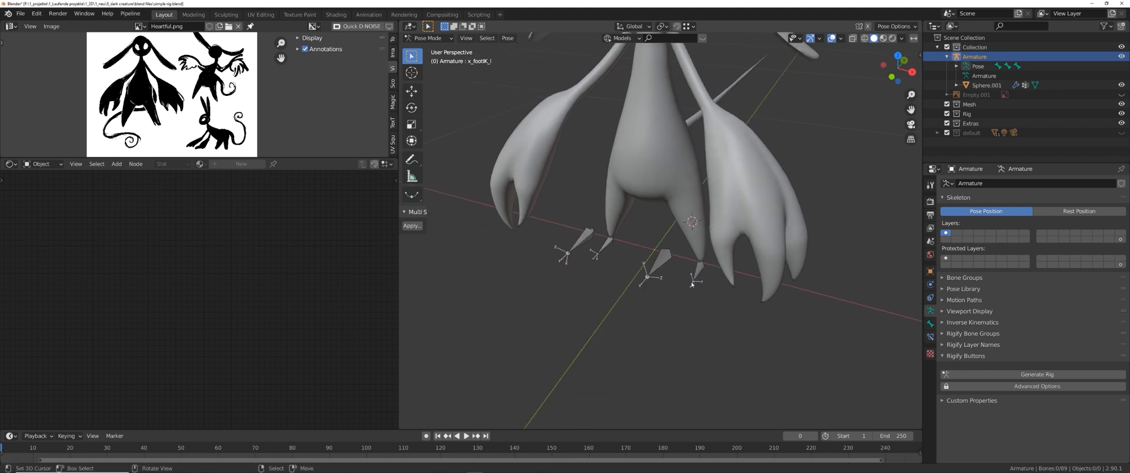
scroll(691, 283, "down", 1)
key("Tab")
left_click(656, 281)
middle_click_drag(650, 284, 653, 254)
scroll(654, 254, "down", 1)
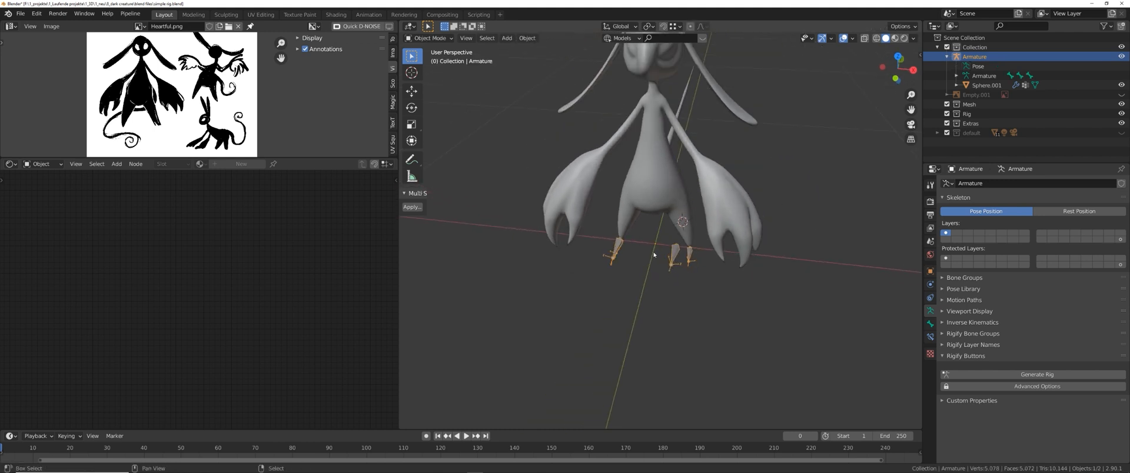
- Add a mesh circle with 8 vertices
key("shift+a")
mouse_move(654, 255)
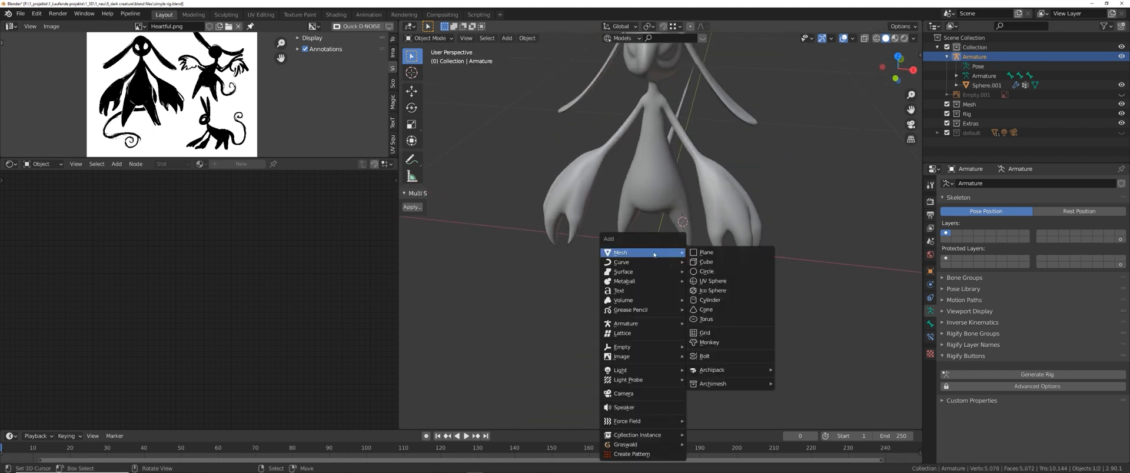
left_click(716, 274)
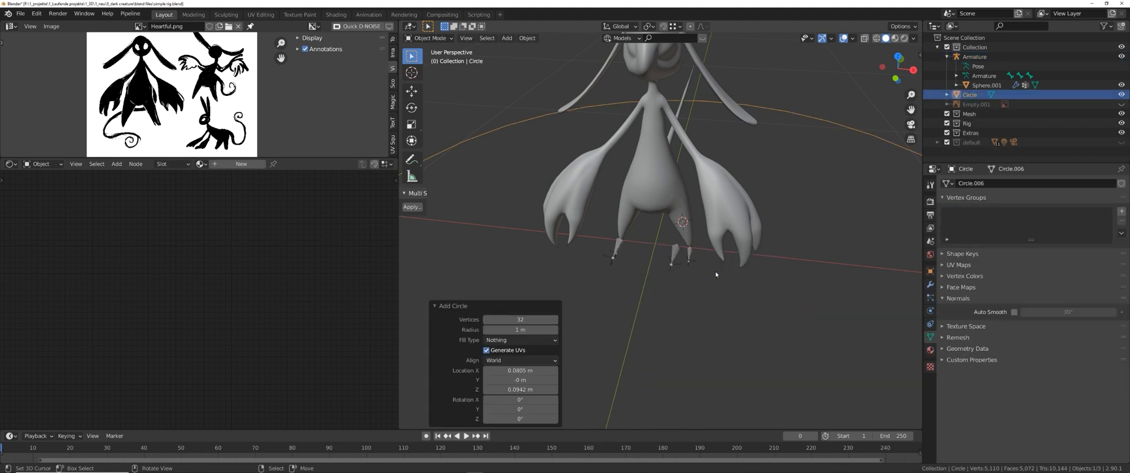
scroll(589, 315, "down", 5)
left_click(525, 319)
type("8")
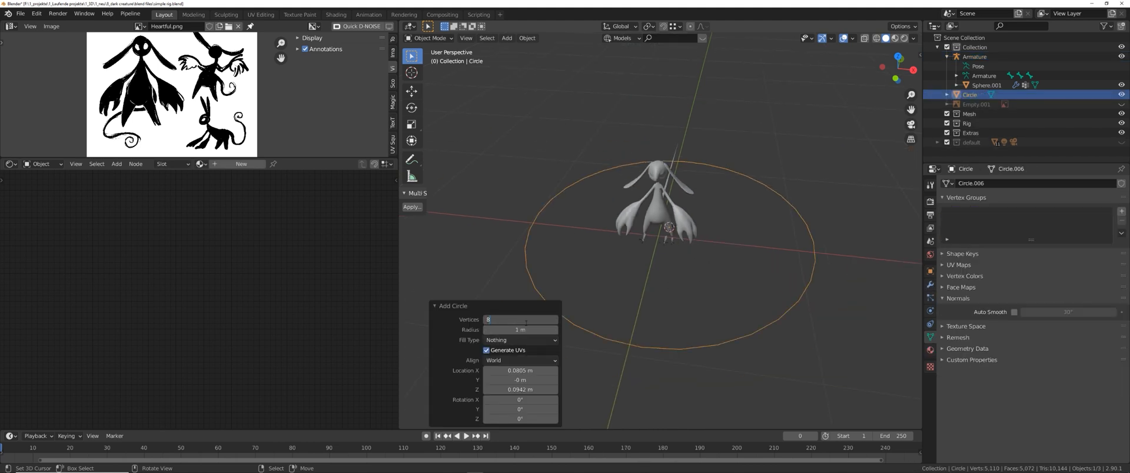
key("Return")
- Assign the Circle object as the custom shape of the x_footIK_l and x_footIK_r bones in Pose Mode
scroll(675, 281, "up", 6)
middle_click_drag(727, 249, 712, 191, "shift")
right_click(688, 211)
key("Tab")
left_click(684, 259)
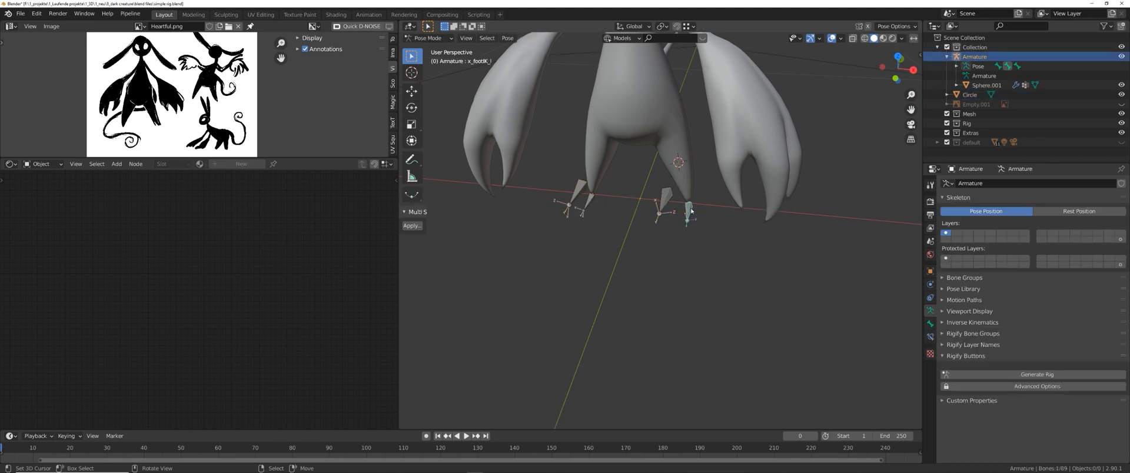
middle_click_drag(684, 256, 671, 270)
right_click(601, 201, "shift")
scroll(666, 251, "down", 3)
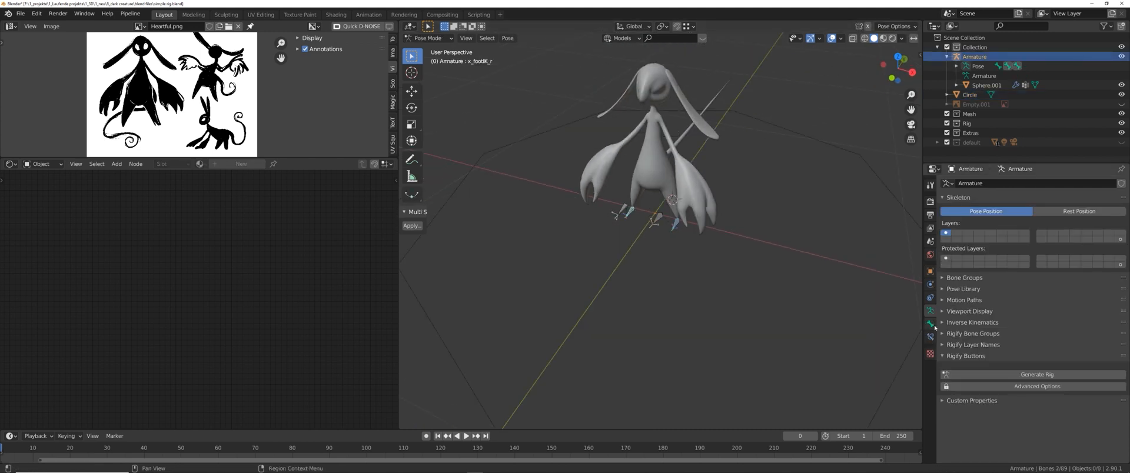
left_click(929, 324)
scroll(974, 288, "down", 5)
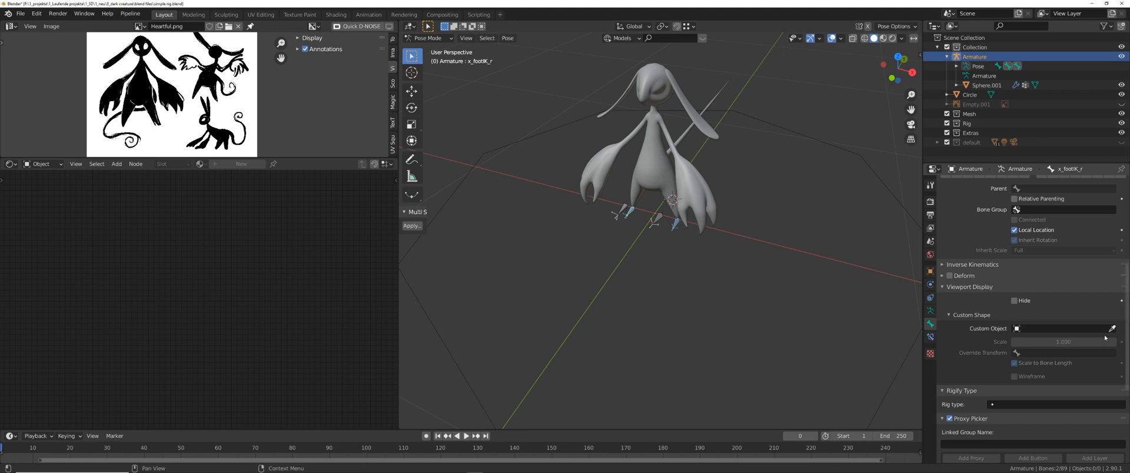
left_click(1112, 330)
left_click(861, 163)
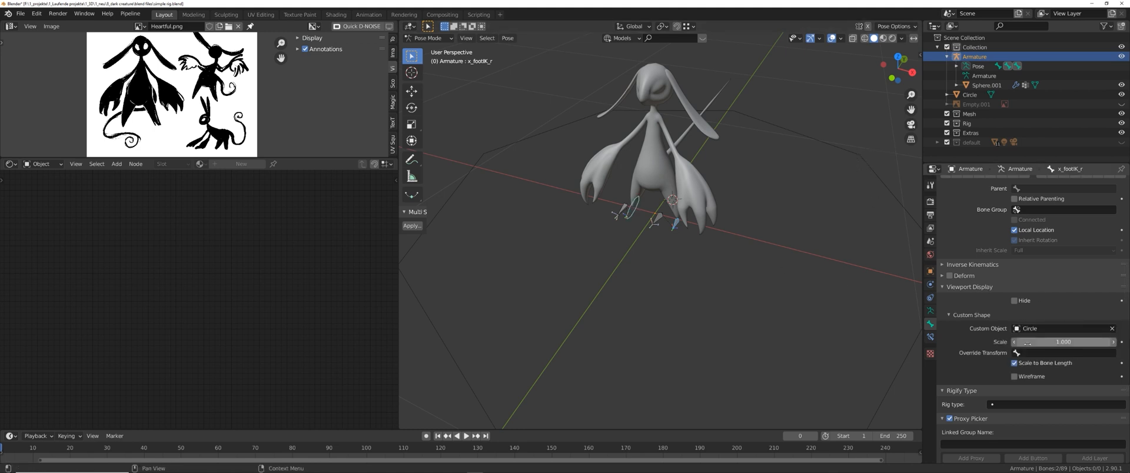
left_click(1053, 327)
left_click(1036, 371)
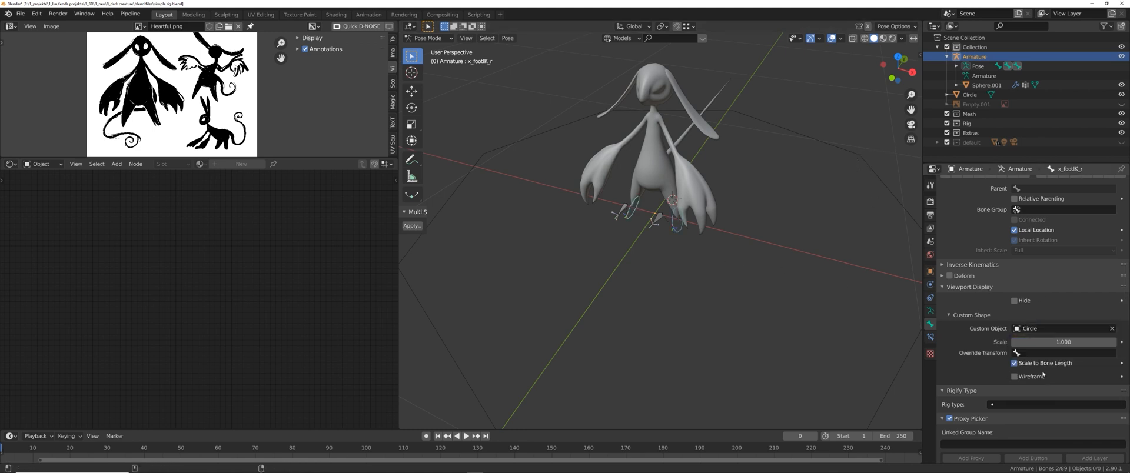
- Rotate the Circle's mesh 90° around the global Y axis in Edit Mode
scroll(661, 248, "up", 4)
middle_click_drag(662, 249, 665, 229)
scroll(666, 229, "down", 4)
middle_click_drag(752, 218, 722, 244, "shift")
key("Tab")
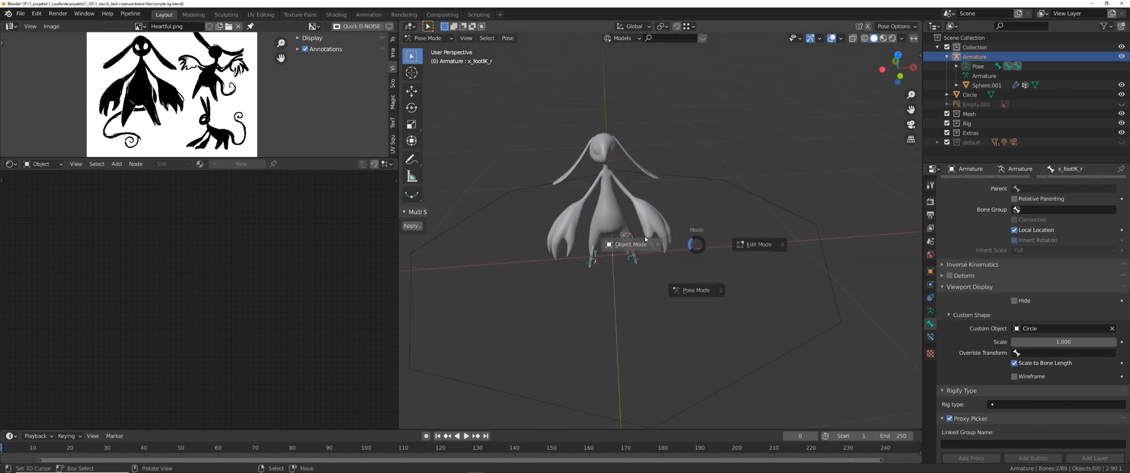
left_click(636, 245)
left_click(737, 192)
key("Tab")
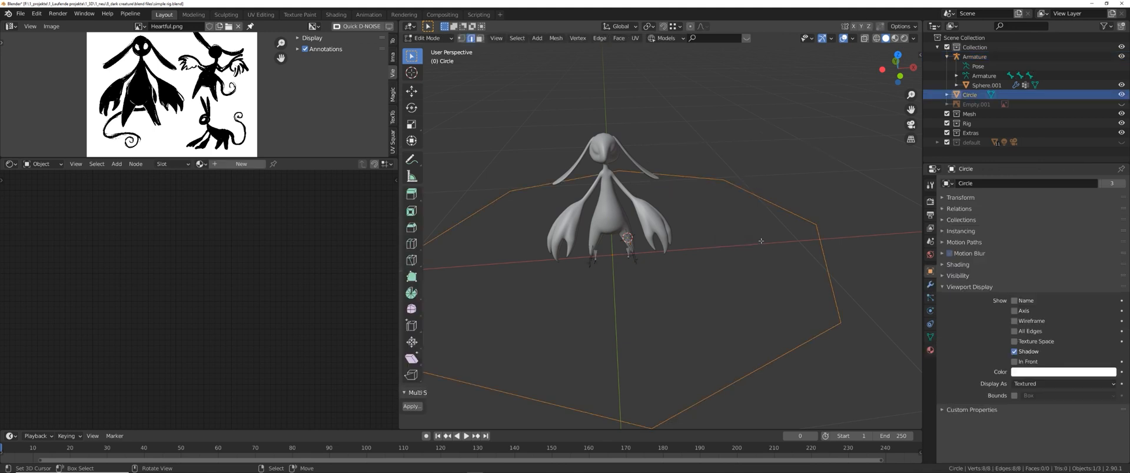
key("r")
type("y")
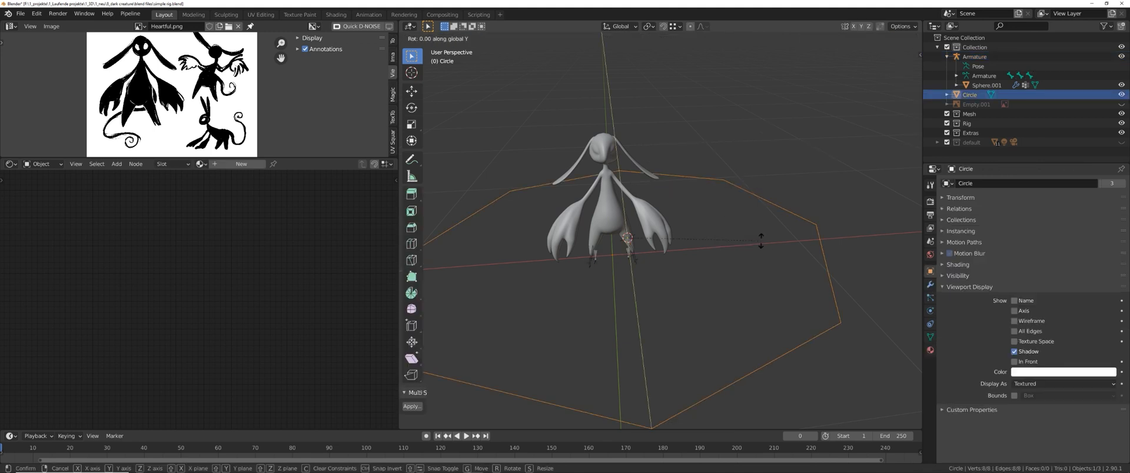
type("90")
key("Return")
- Leave Edit Mode and delete the Circle object from the scene
middle_click_drag(649, 267, 729, 189)
key("Tab")
key("x")
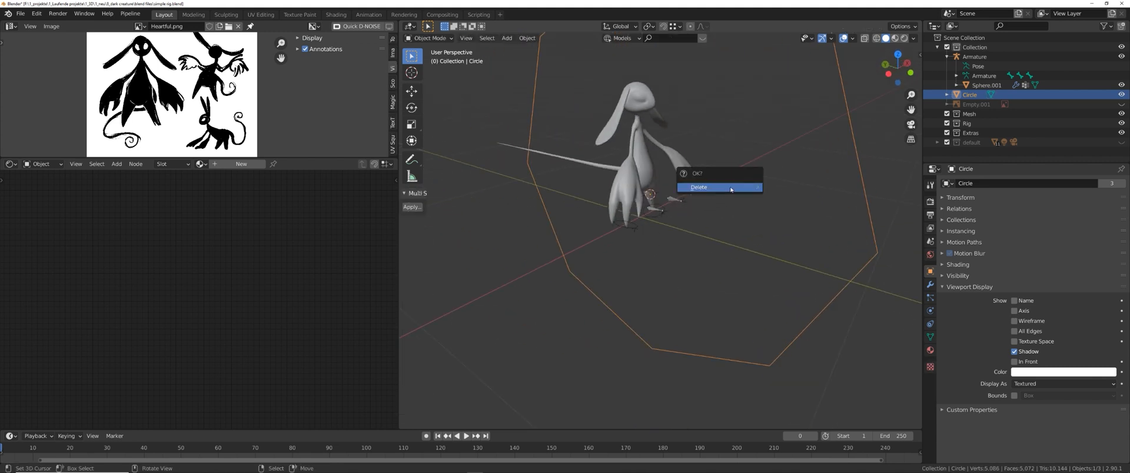
left_click(730, 189)
- Add an ico sphere mesh with 1 subdivision
scroll(676, 232, "up", 4)
key("shift+a")
mouse_move(626, 226)
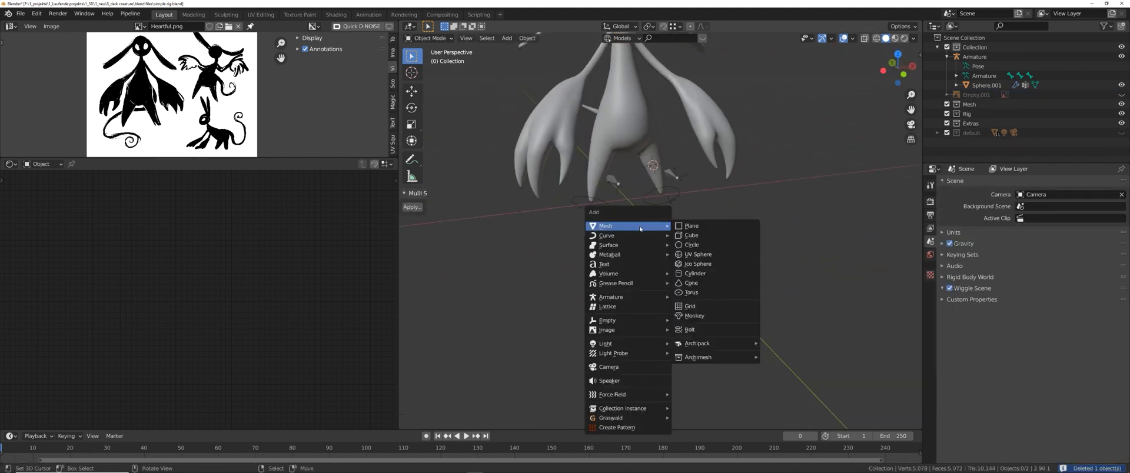
left_click(687, 265)
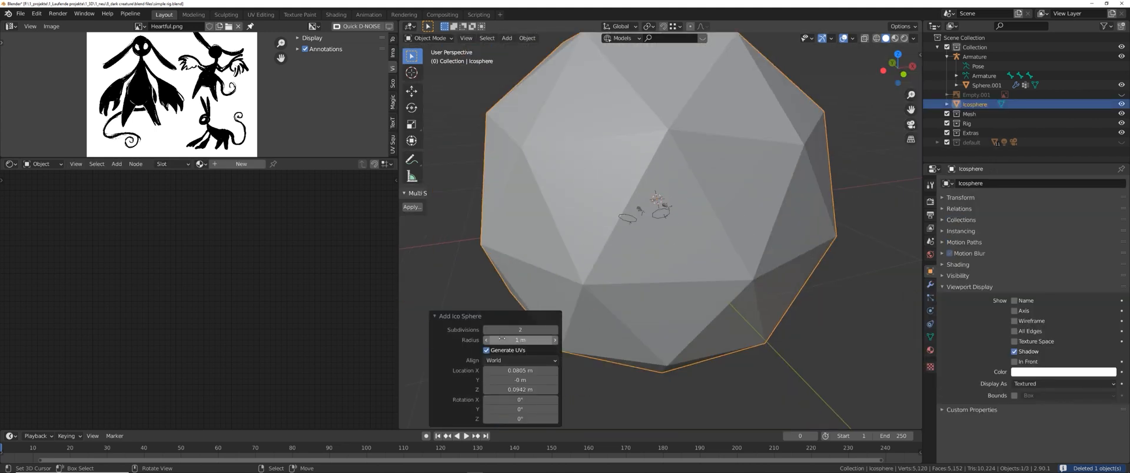
left_click(486, 330)
- Delete only the faces of the ico sphere in Edit Mode, keeping its edges, and return to Object Mode
middle_click_drag(634, 267, 630, 280)
key("Tab")
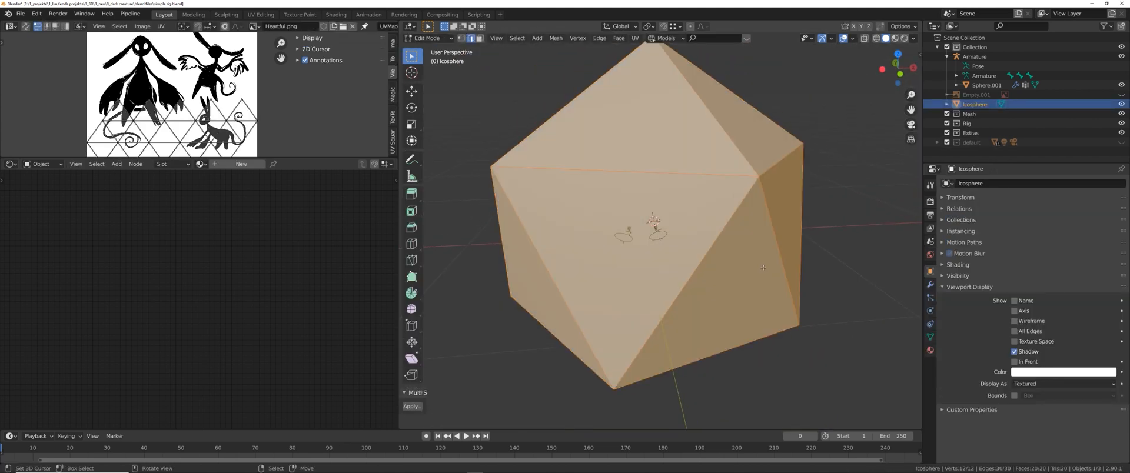
key("x")
left_click(840, 278)
key("Tab")
scroll(676, 272, "up", 6)
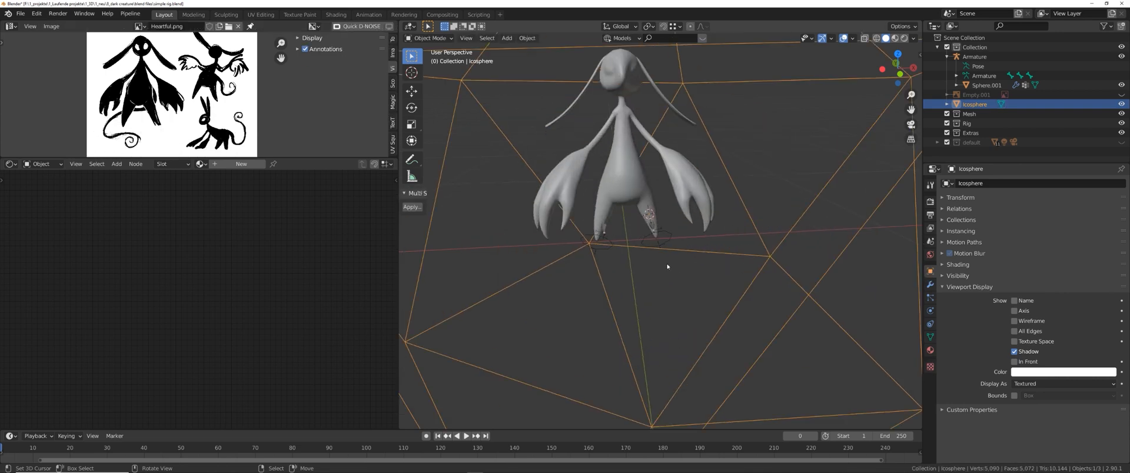
- Assign the Icosphere object as the custom shape of both x_pole knee bones in Pose Mode
right_click(651, 260)
key("ctrl+Tab")
mouse_move(652, 265)
middle_mouse_down()
mouse_move(689, 260)
mouse_move(653, 262)
middle_mouse_up()
right_click(668, 228)
right_click(599, 240, "shift")
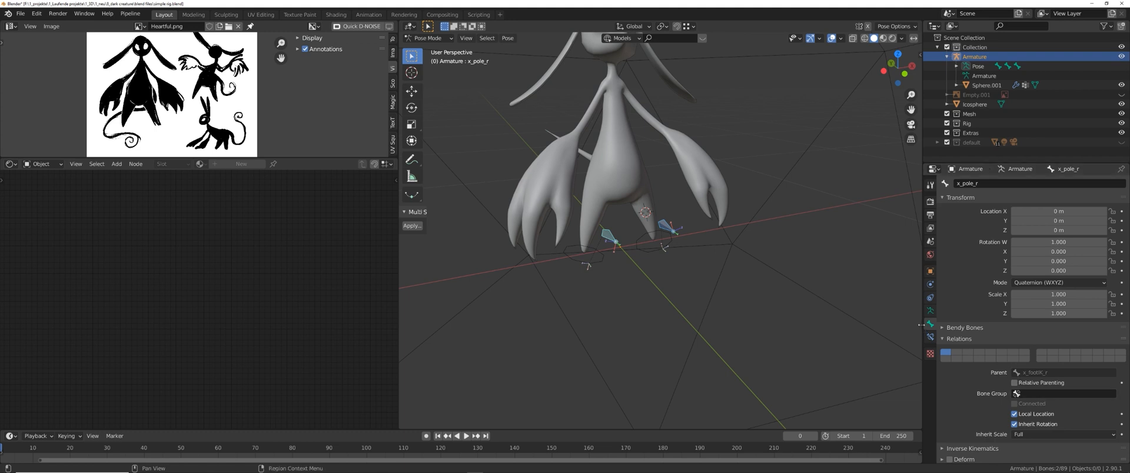
scroll(938, 305, "down", 3)
scroll(939, 305, "down", 6)
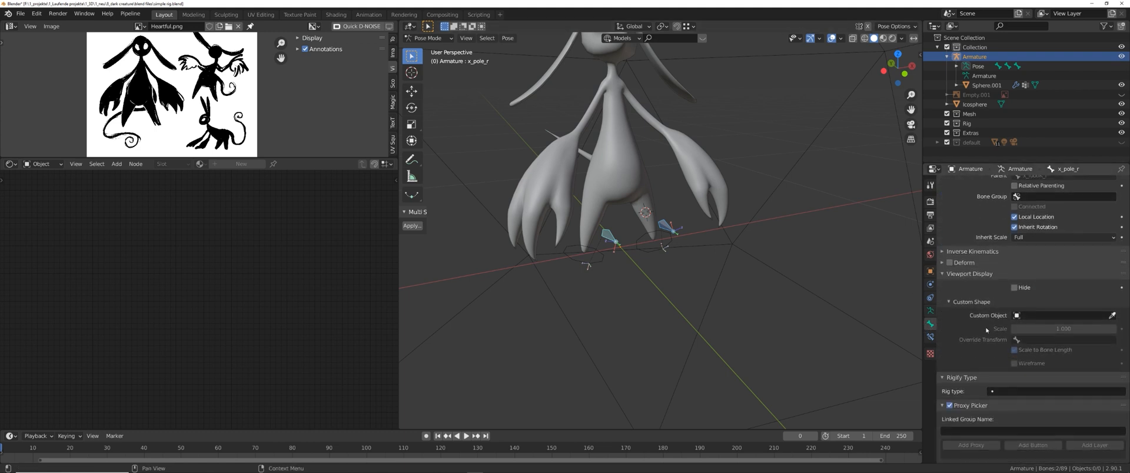
left_click(1111, 315)
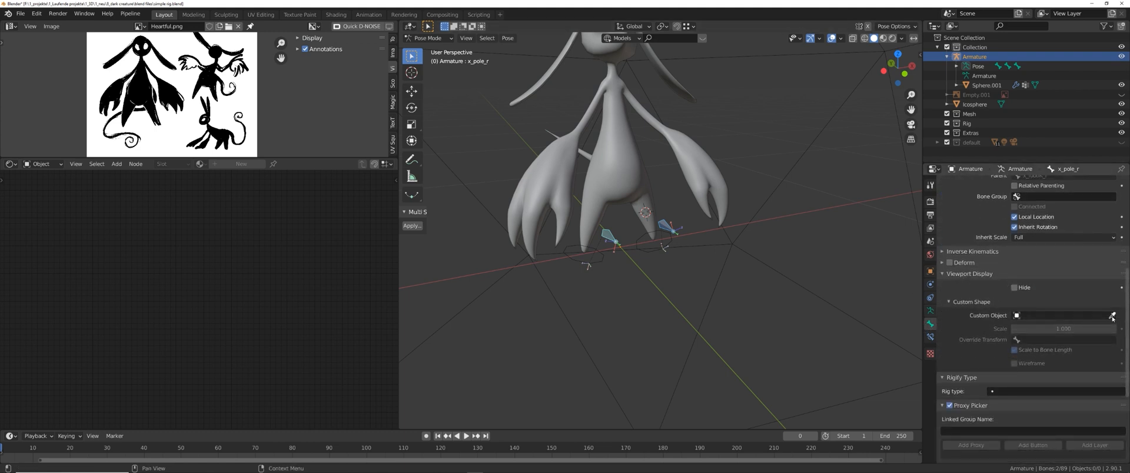
left_click(811, 278)
left_click(1062, 315)
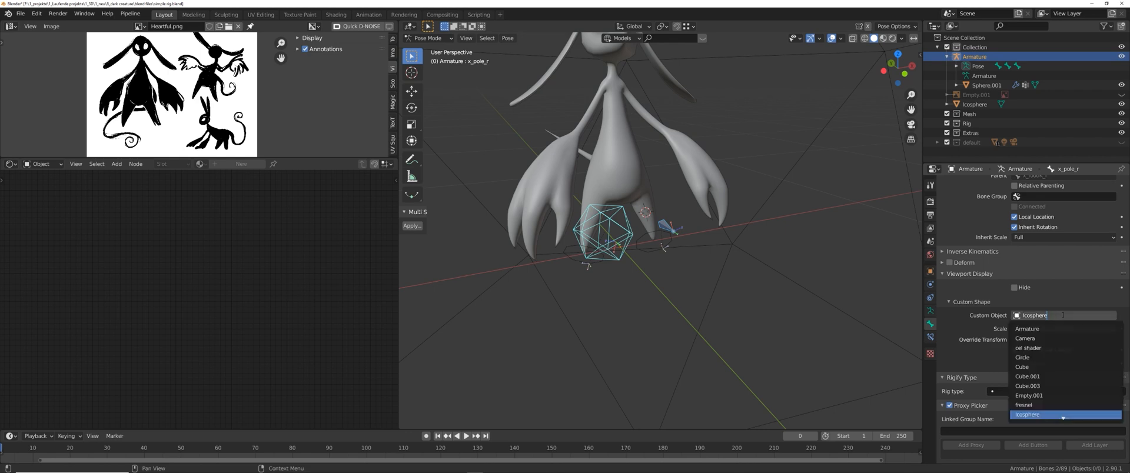
left_click(1063, 415)
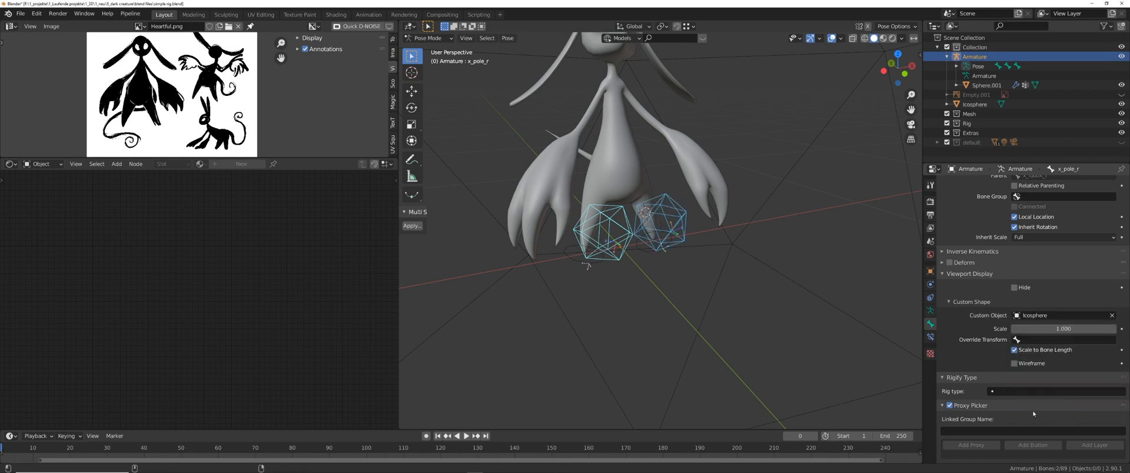
- Return to Object Mode and delete the Icosphere object from the scene
key("ctrl+Tab")
scroll(736, 249, "down", 5)
left_click(732, 214)
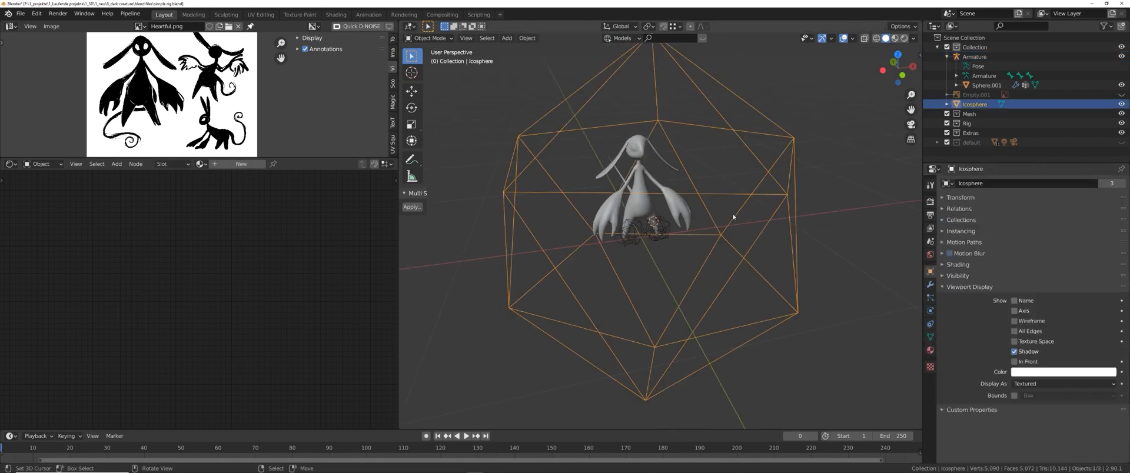
key("Delete")
- Set the custom shape scale of both knee pole bones to 0.250 in Pose Mode
scroll(727, 225, "up", 4)
right_click(674, 237)
key("ctrl+Tab")
scroll(672, 312, "up", 5)
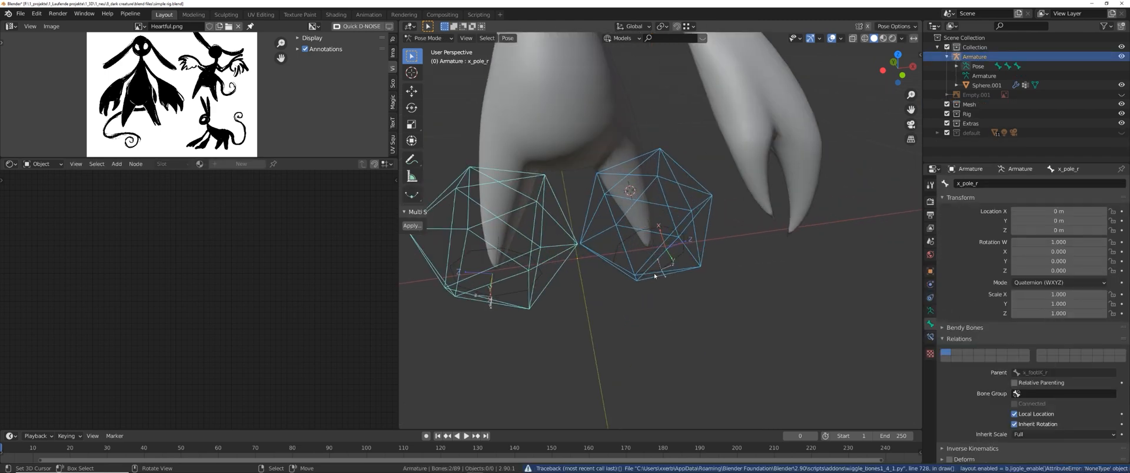
scroll(596, 274, "up", 1)
scroll(993, 330, "down", 7)
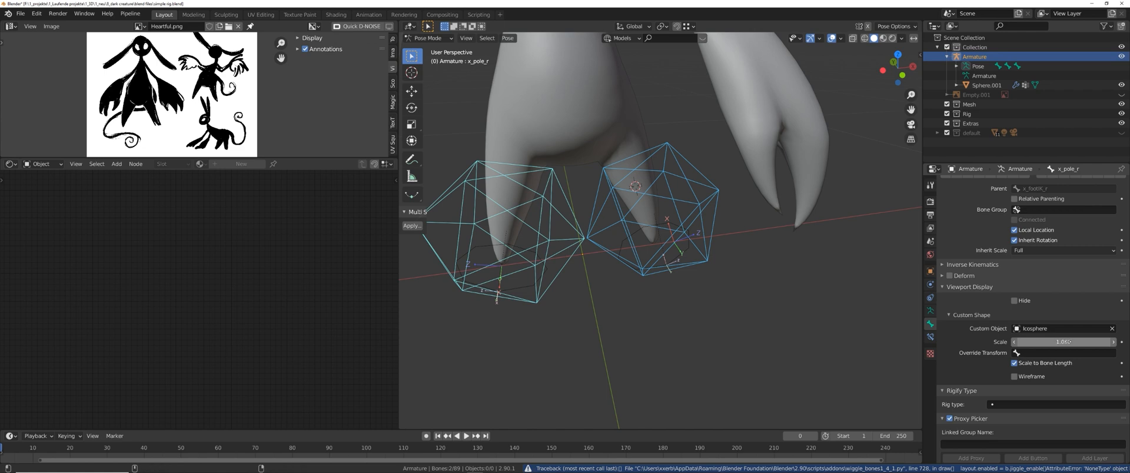
left_click_drag(1068, 342, 1012, 342)
- Switch the armature to Object Mode and save the file
scroll(688, 259, "down", 4)
middle_click_drag(688, 260, 694, 282)
key("ctrl+Tab")
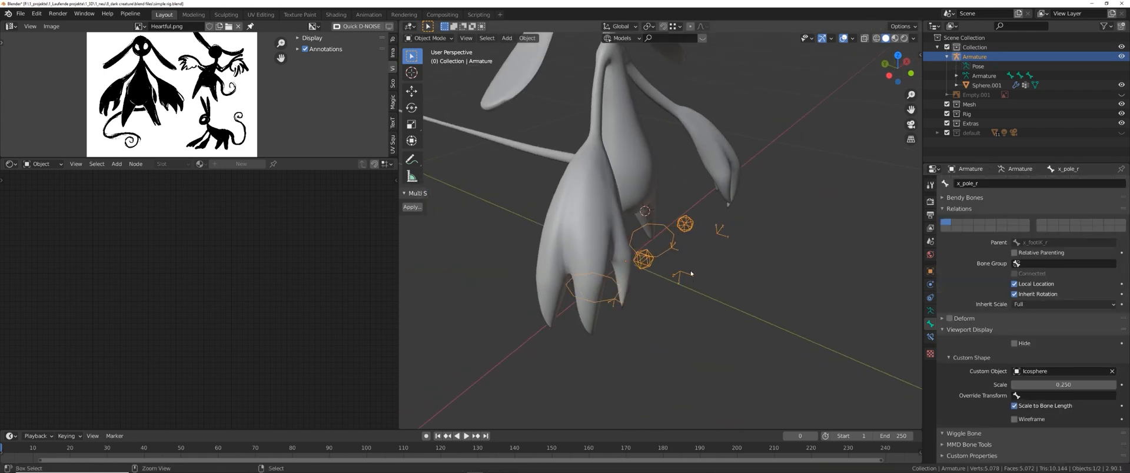
key("ctrl+s")
- Display the last bone layer in place of the control layer alone and put the armature into Edit Mode
middle_click_drag(693, 235, 767, 301)
scroll(700, 313, "up", 1)
middle_click_drag(659, 311, 654, 308)
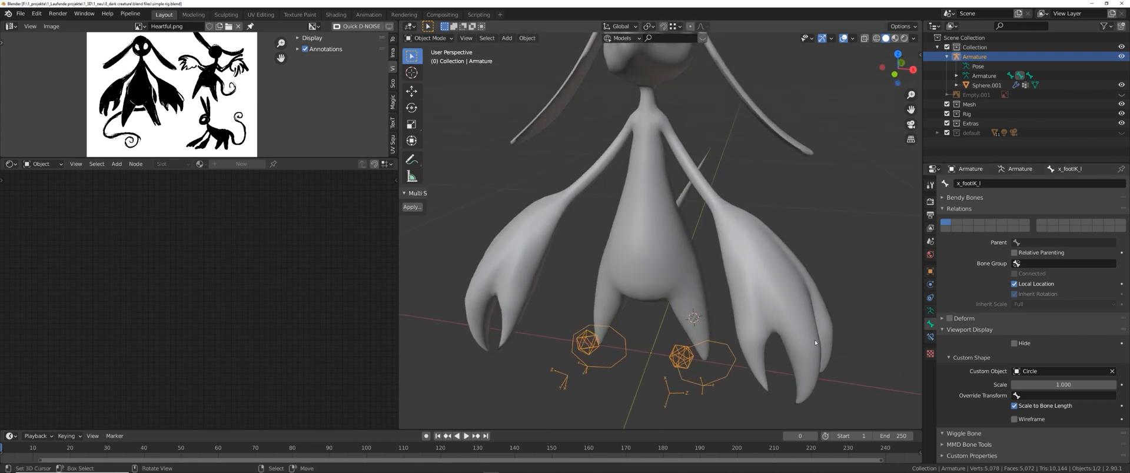
left_click(930, 311)
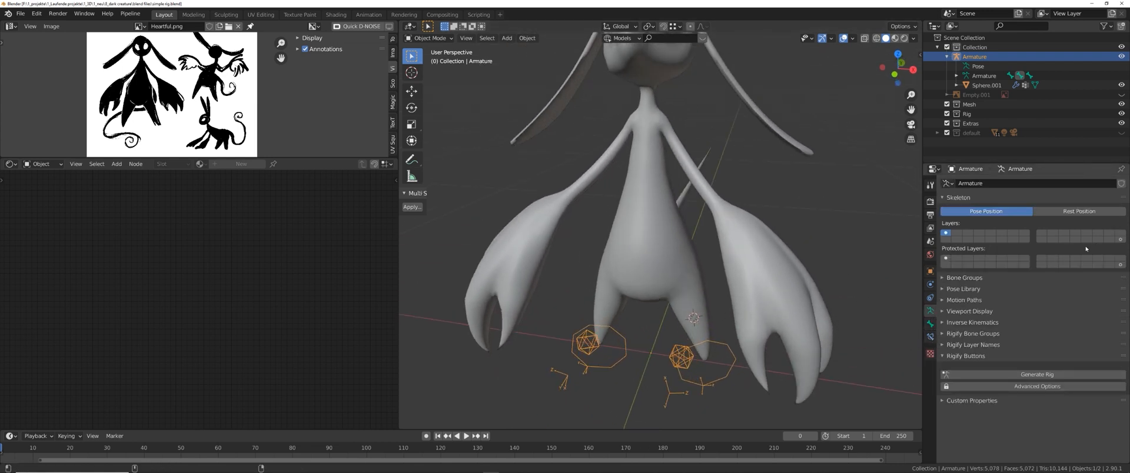
left_click(1120, 240)
key("Tab")
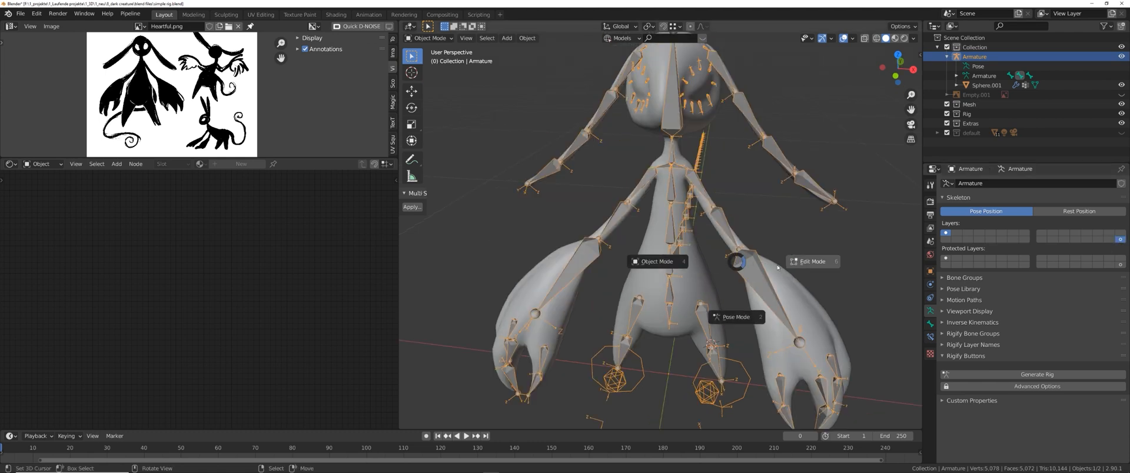
- Snap the 3D cursor to the elbow joint between the left upper and lower arm bones in front view
scroll(704, 266, "up", 3)
scroll(705, 265, "up", 2)
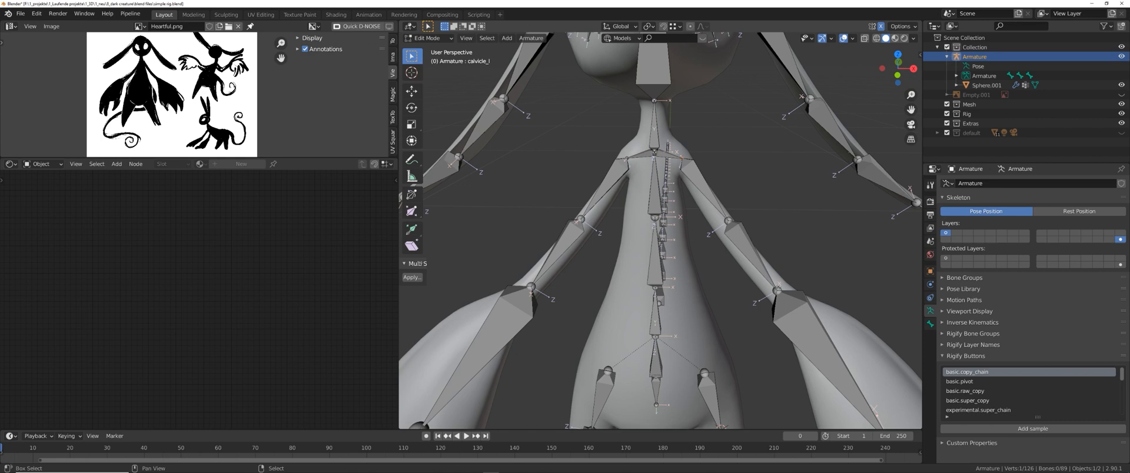
left_click(777, 289, "shift")
key("KP_1")
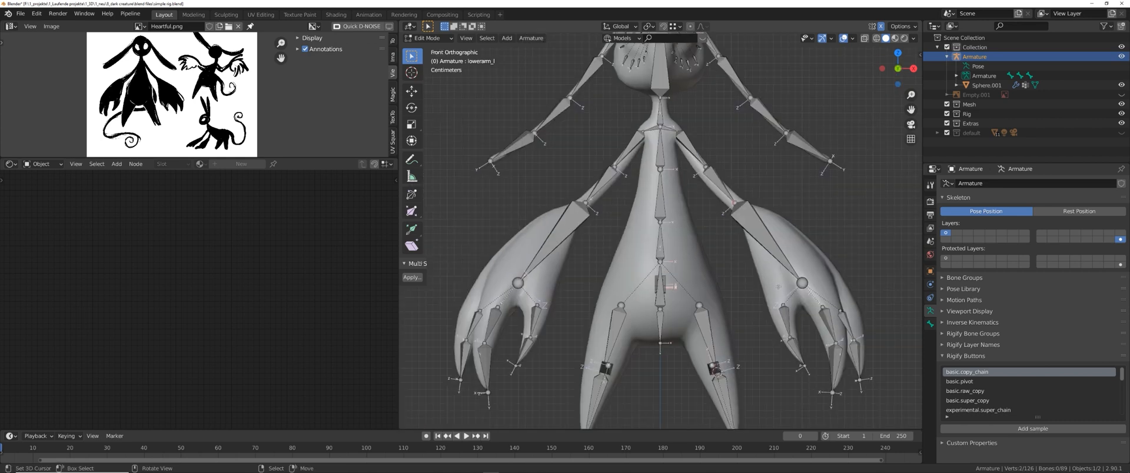
scroll(778, 286, "up", 3)
middle_click_drag(777, 287, 731, 414, "shift")
key("shift+s")
left_click(718, 268)
scroll(717, 270, "up", 2)
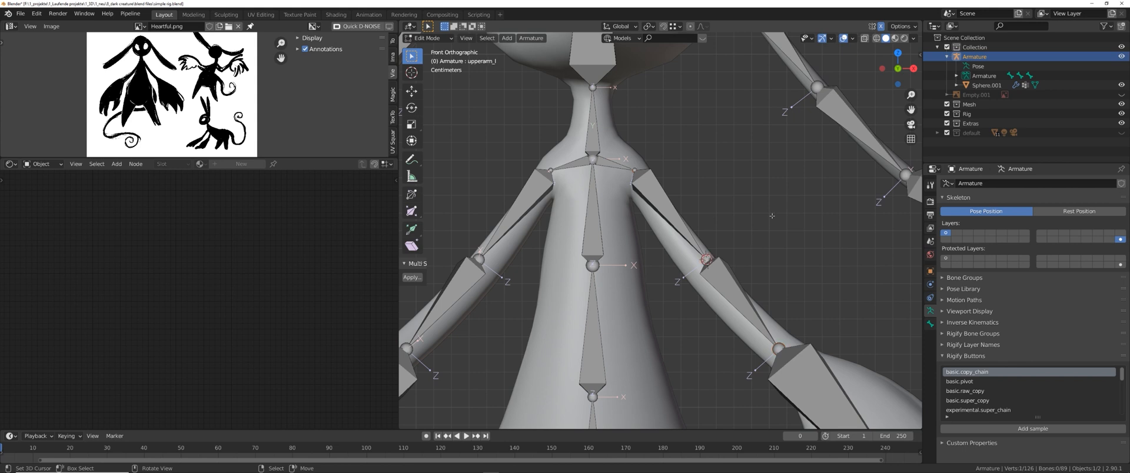
- Try to scale the elbow joint around the 3D cursor by 9 along X and by 0 along Z
left_click(649, 27)
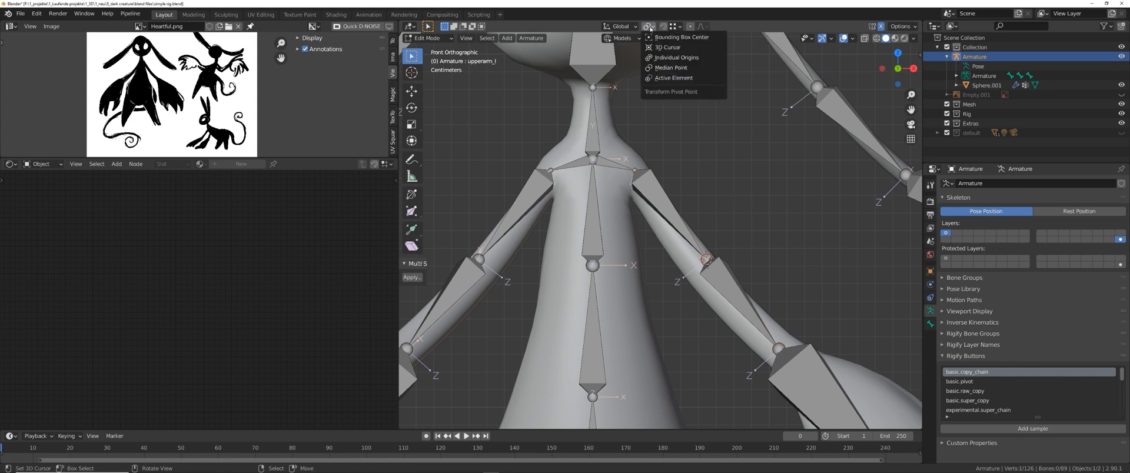
left_click(670, 48)
type("sx")
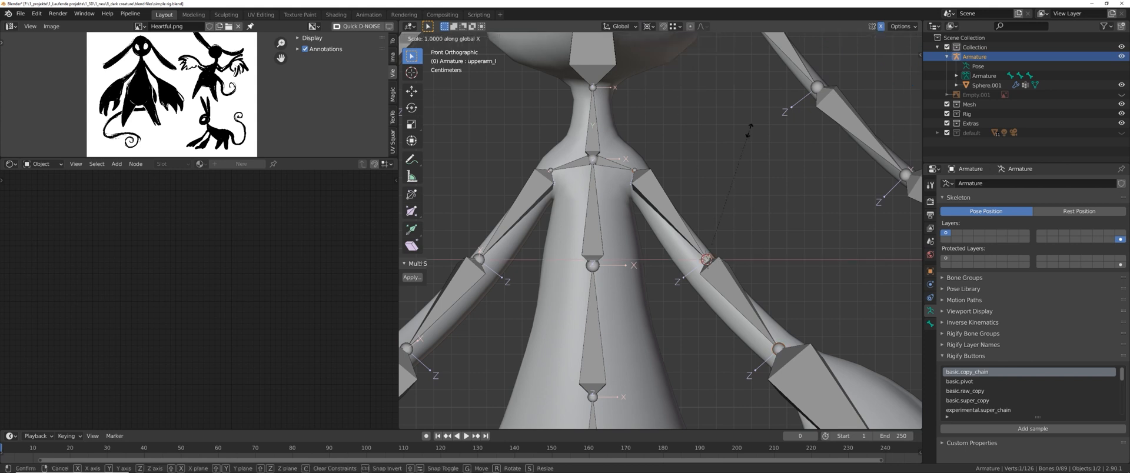
type("9")
key("Return")
key("s")
key("z")
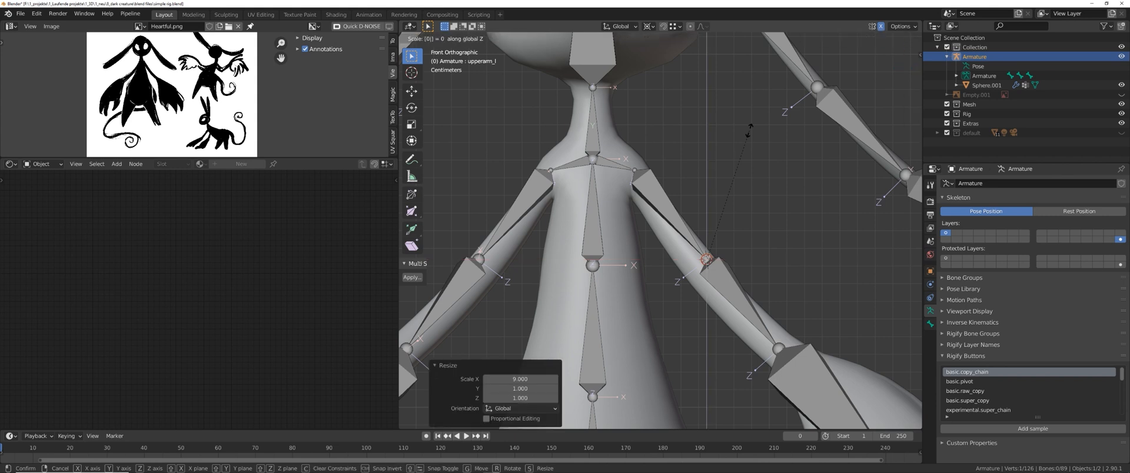
key("Return")
middle_click_drag(635, 169, 624, 135, "shift")
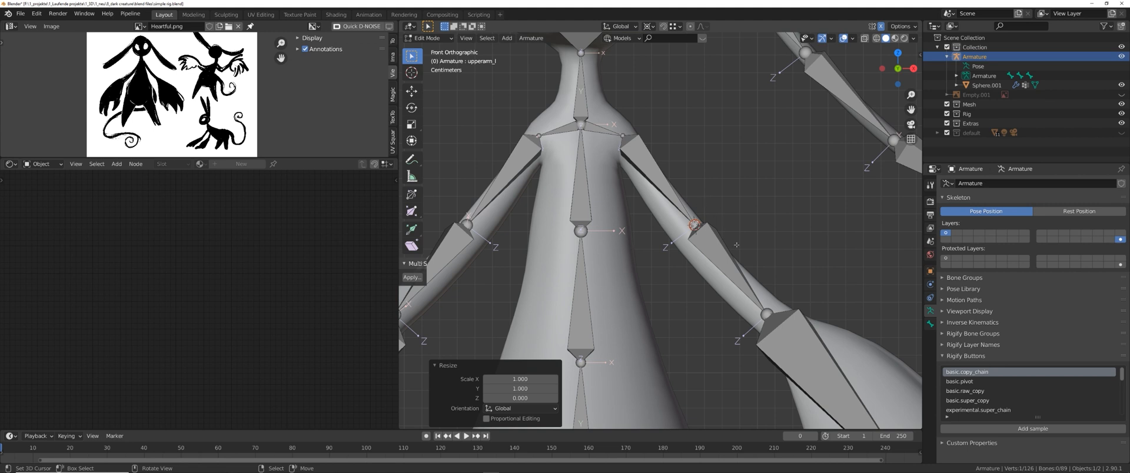
- Set the pivot to Median Point and create a custom transform orientation from the left upper arm bone
middle_click_drag(736, 245, 639, 227)
left_click(623, 227)
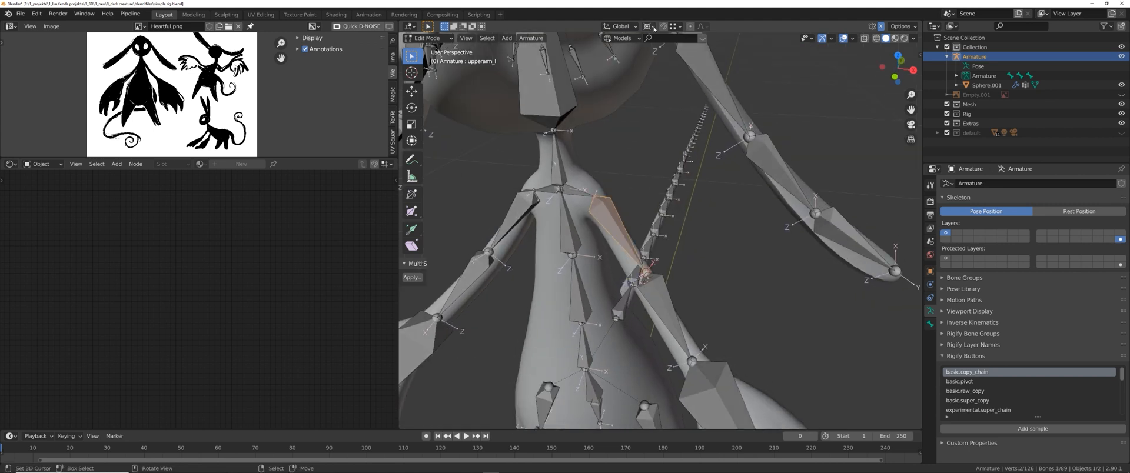
left_click(652, 26)
left_click(665, 66)
left_click(633, 27)
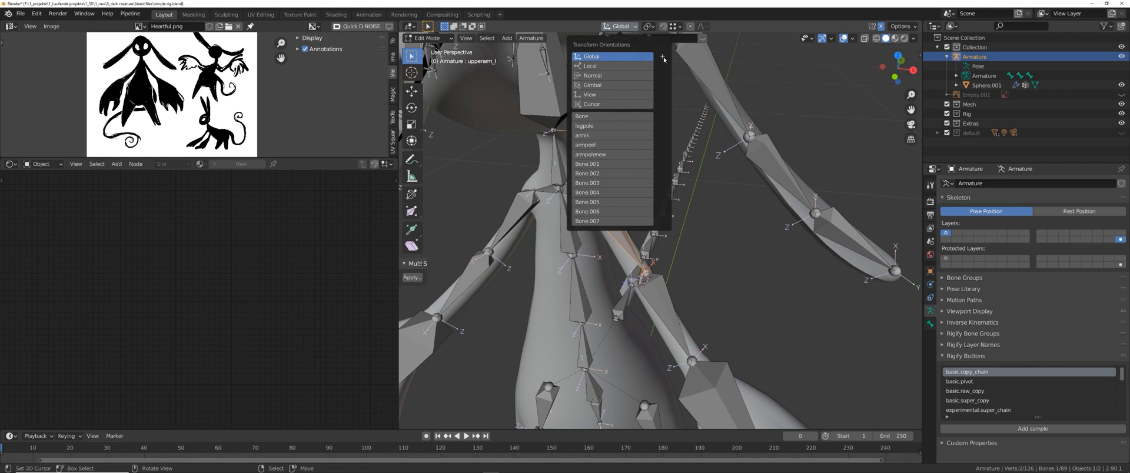
left_click(663, 57)
- Extrude a bone from the left elbow joint along the X axis of the upper arm's custom orientation
middle_click_drag(662, 170, 659, 203)
right_click(653, 214)
key("e")
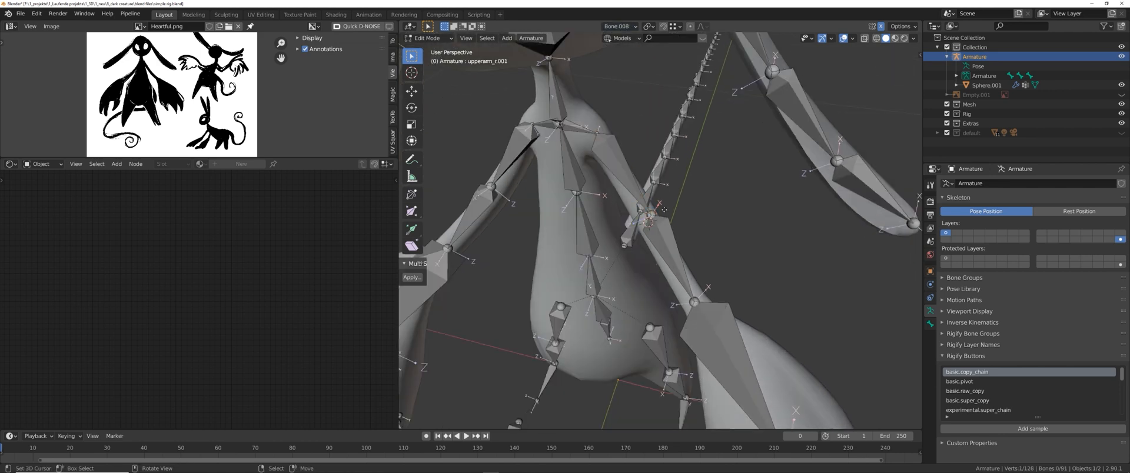
key("x")
left_click(686, 171)
- Clear the parent of the bone extruded at the elbow and move it about 0.074 m along the custom X axis
middle_click_drag(686, 170, 634, 213)
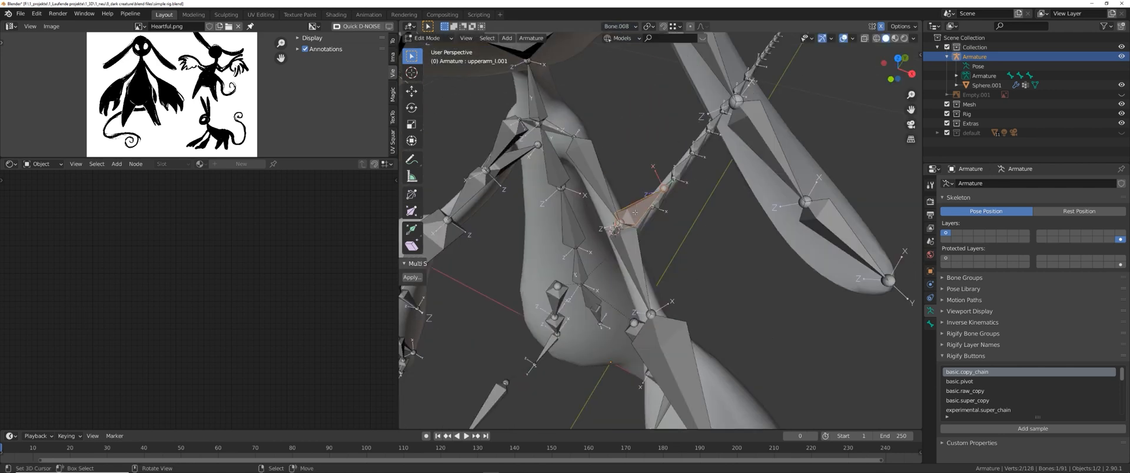
key("alt+p")
left_click(635, 222)
key("g")
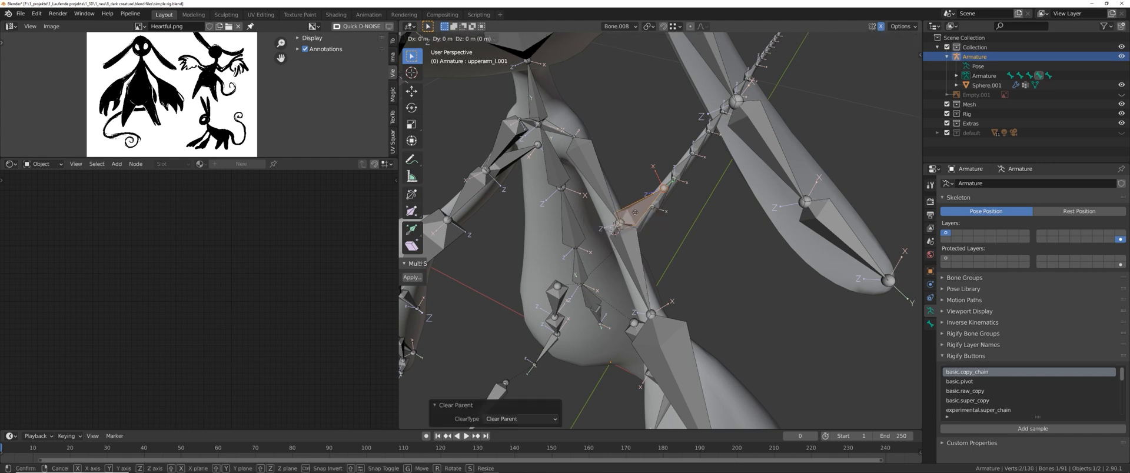
key("x")
left_click(659, 197)
middle_click_drag(659, 197, 668, 205)
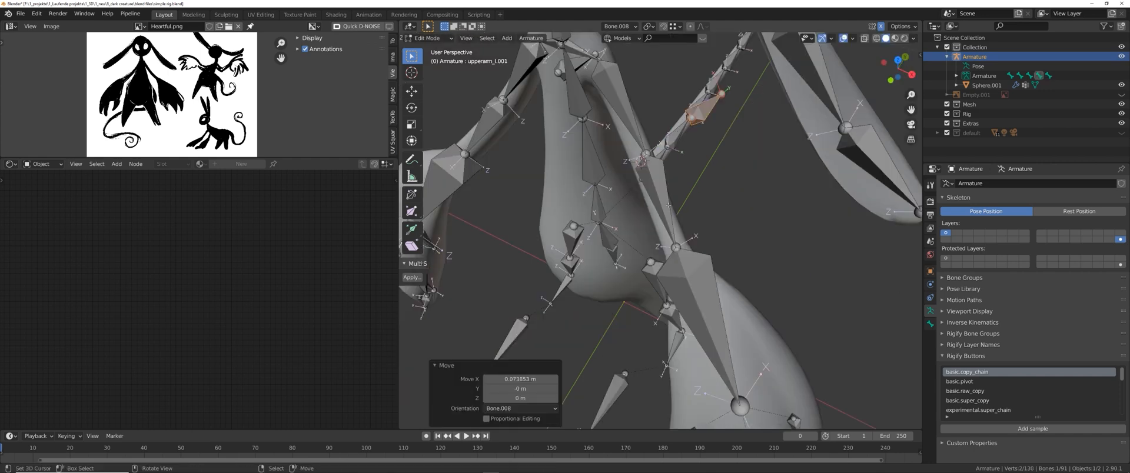
- Create a custom orientation from the left lower arm bone and extrude a bone about 0.062 m along its X axis from the wrist
left_click(633, 135)
left_click(633, 28)
left_click(662, 55)
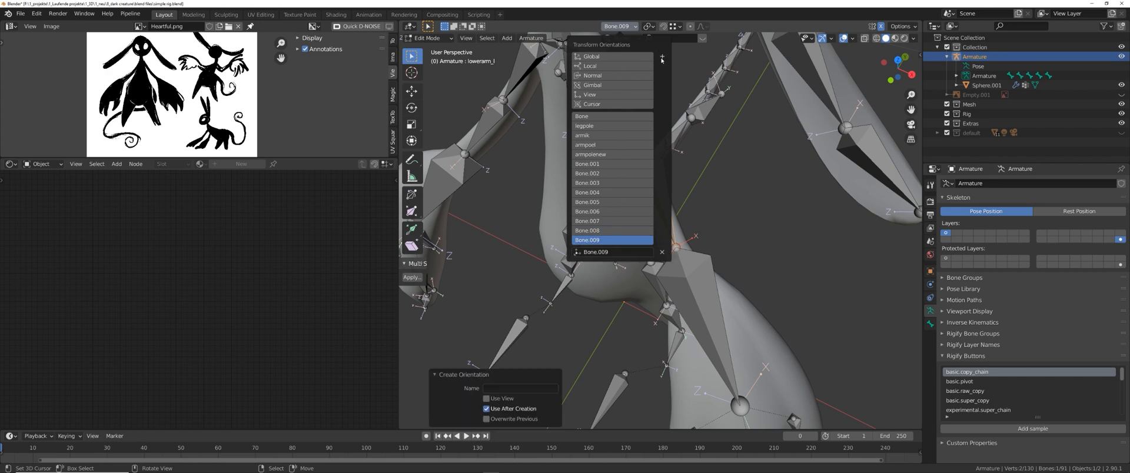
key("e")
key("x")
left_click(725, 223)
middle_click_drag(725, 223, 698, 223)
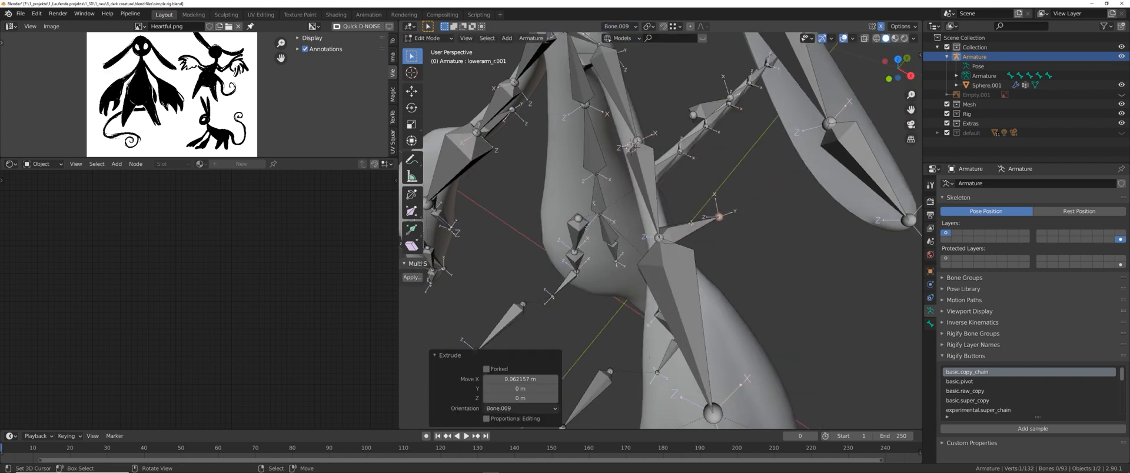
- Clear the parent of the bone extruded at the left wrist
left_click(692, 223)
key("alt+p")
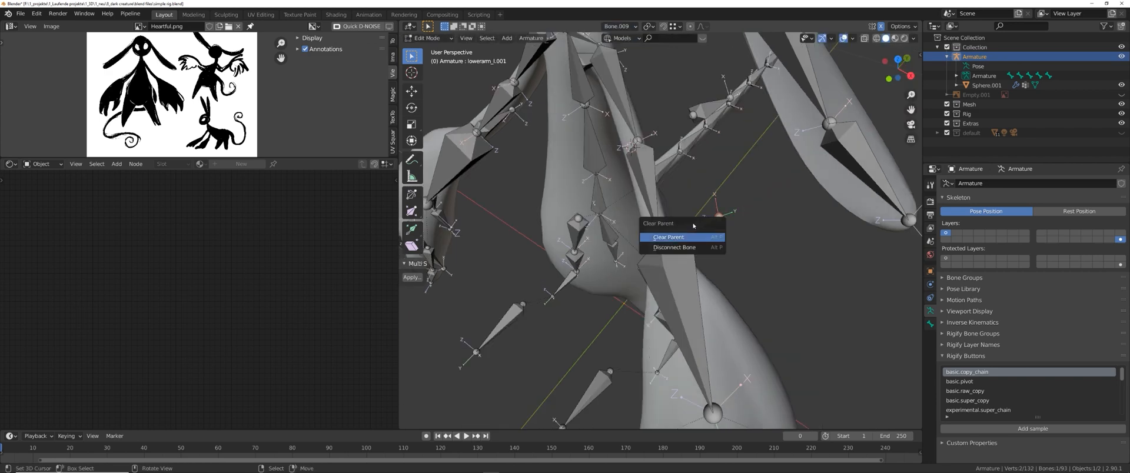
left_click(685, 238)
middle_click_drag(685, 237, 686, 227)
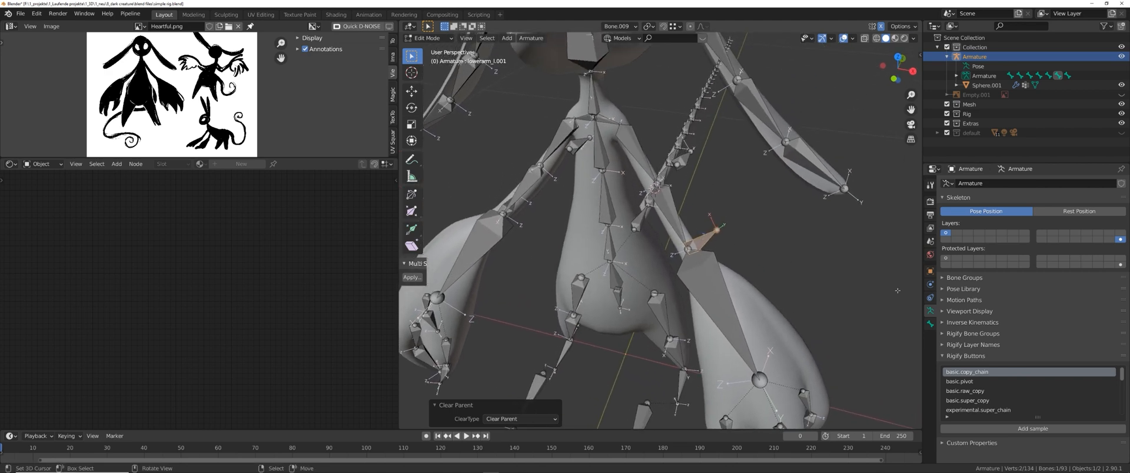
- Rename the new control bone at the left wrist as x_legIK_l
left_click(929, 323)
left_click(978, 188)
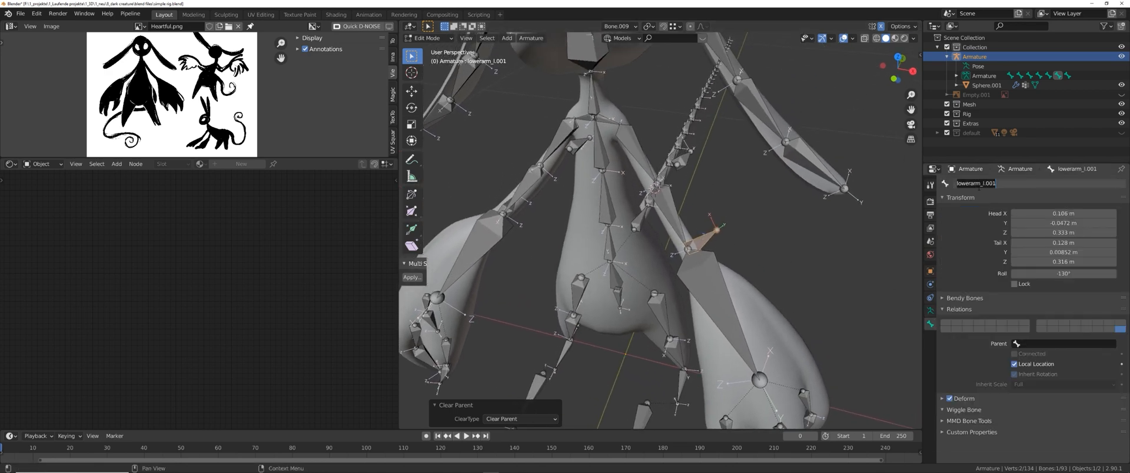
left_click(648, 415)
middle_click_drag(717, 273, 685, 268, "shift")
right_click(681, 357)
right_click(703, 224)
left_click(984, 183)
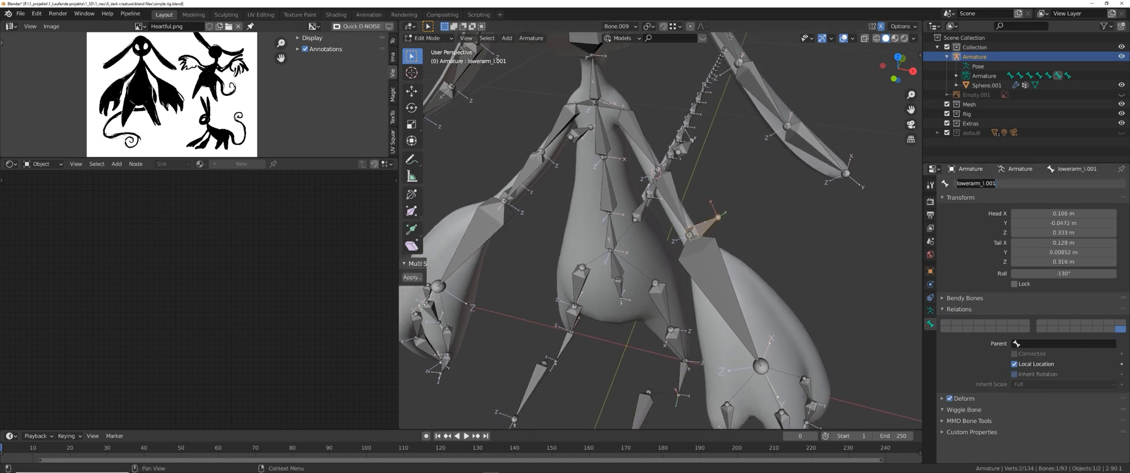
type("x_armik_r")
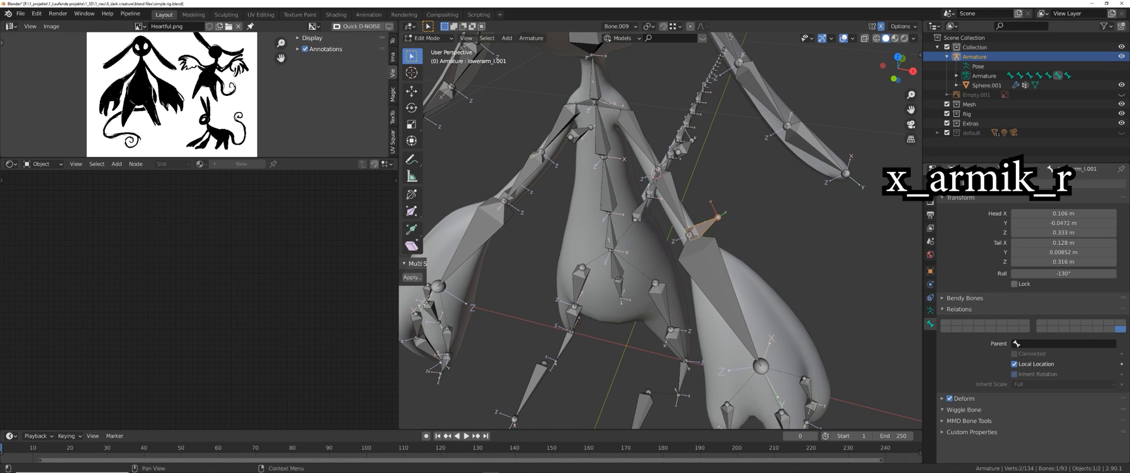
key("Return")
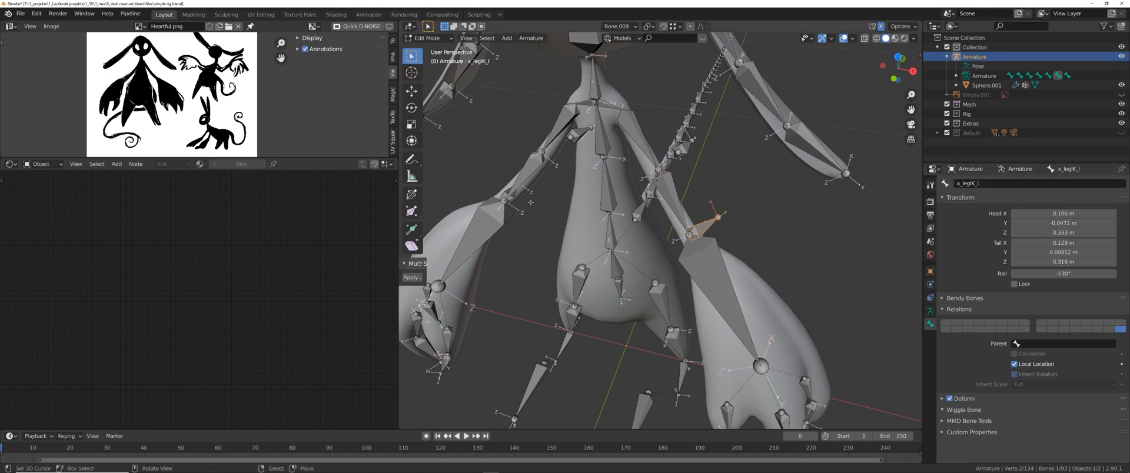
- Select the matching control bone at the right wrist and rename it as x_legIK_r
middle_click_drag(472, 246, 500, 247)
right_click(512, 236)
left_click(996, 183)
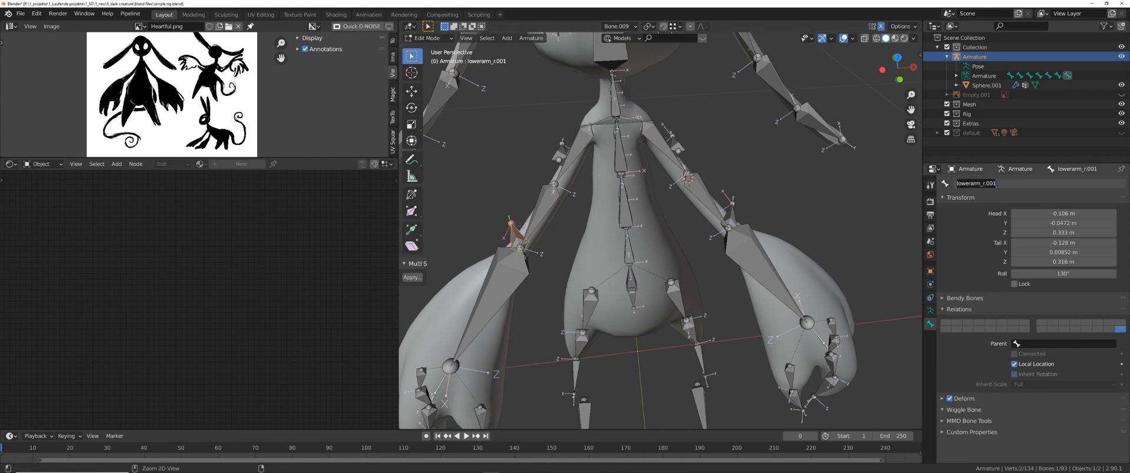
type("x_legIK_l")
key("Return")
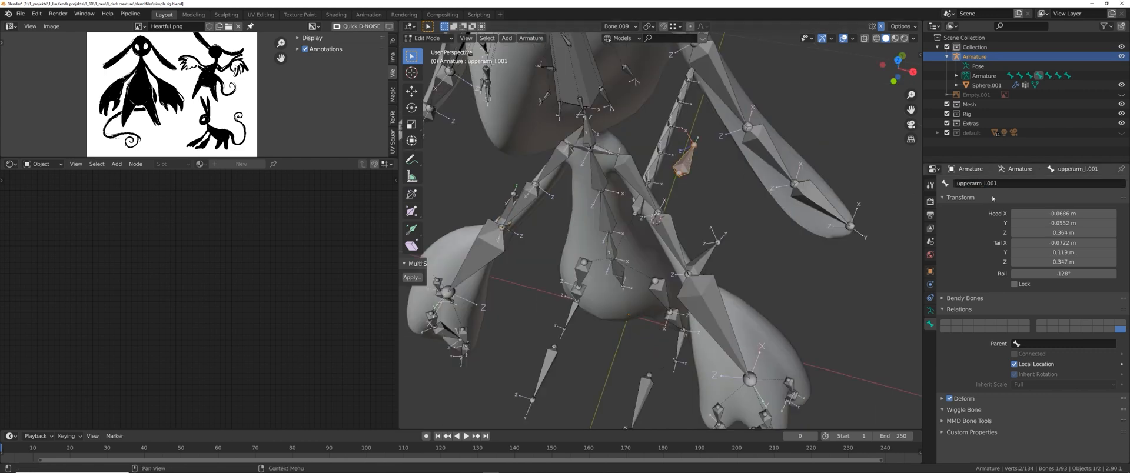
- Rename the detached pole bone behind the left elbow as x_polearm_l
left_click(997, 183)
type("x_polearm")
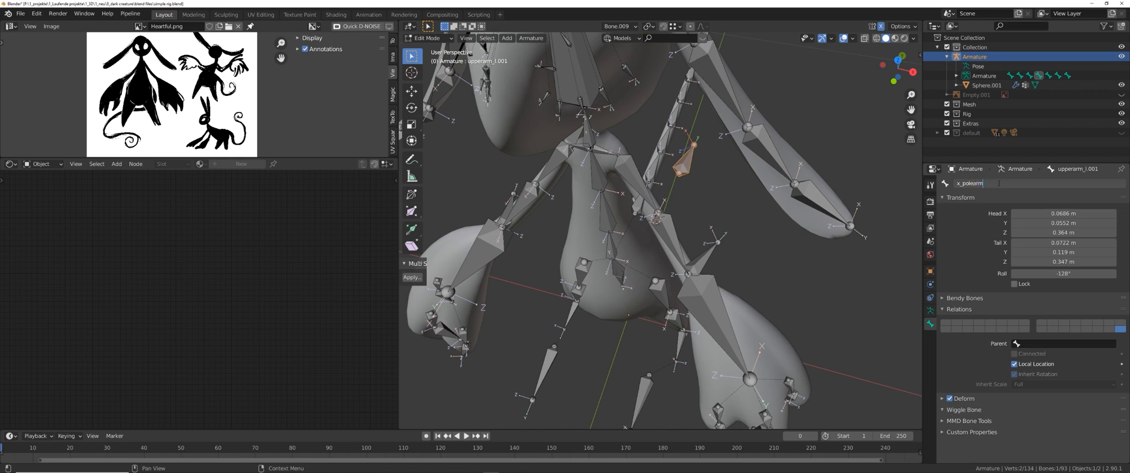
type("_l")
key("Return")
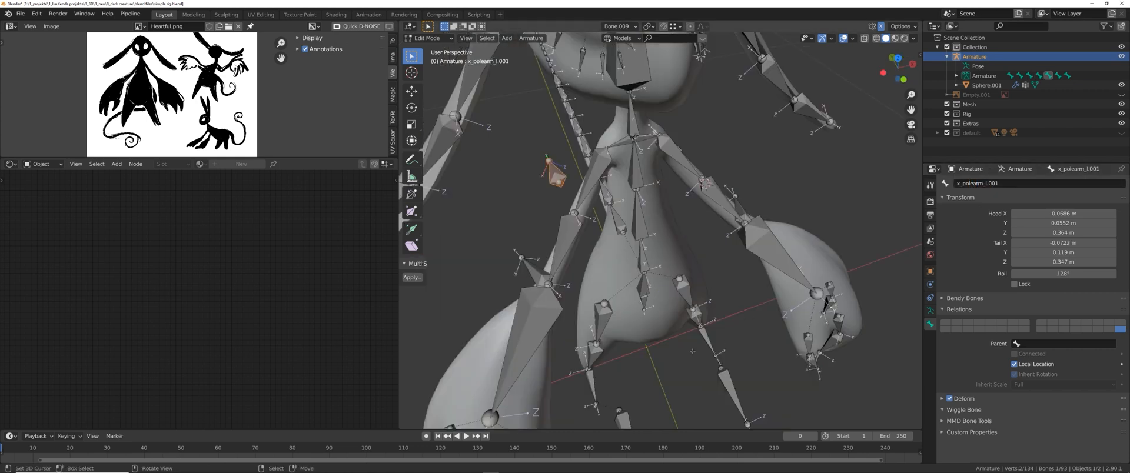
- Rename the detached pole bone behind the right elbow as x_polearm_r
middle_click_drag(735, 235, 734, 198, "shift")
left_click(1015, 185)
type("x_polearm_l")
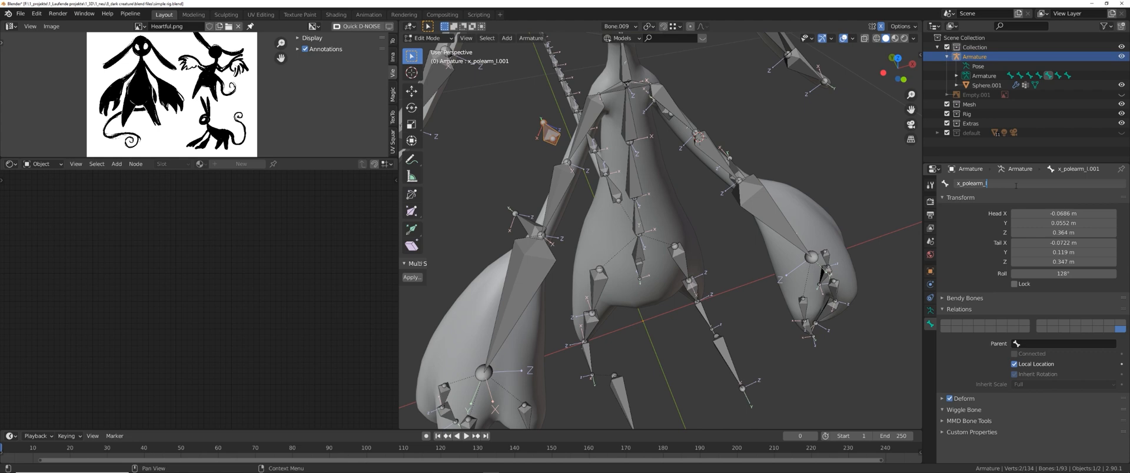
key("Return")
- Rename the left and right leg pole bones as x_poleleg_l and x_poleleg_r
middle_click_drag(725, 284, 701, 250)
left_click(686, 350)
left_click(1000, 183)
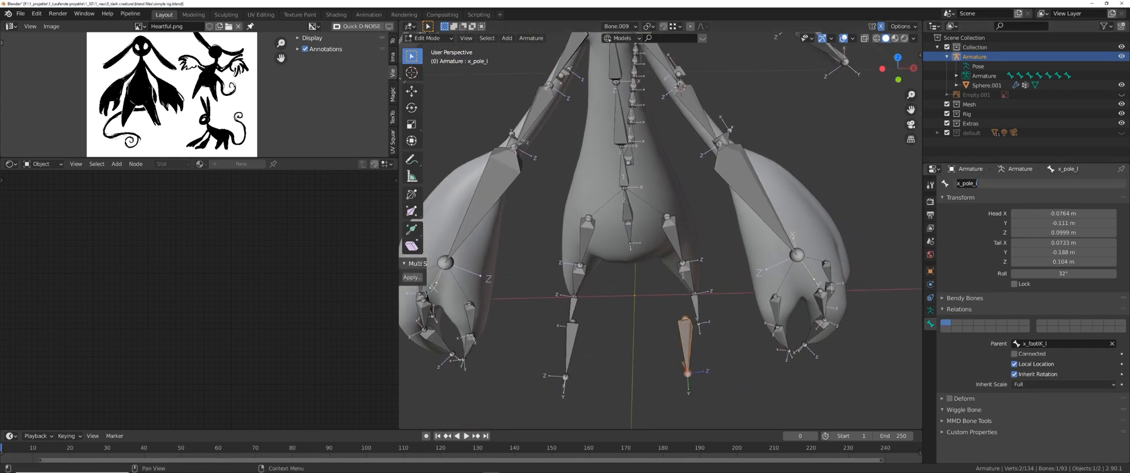
type("leg")
key("Return")
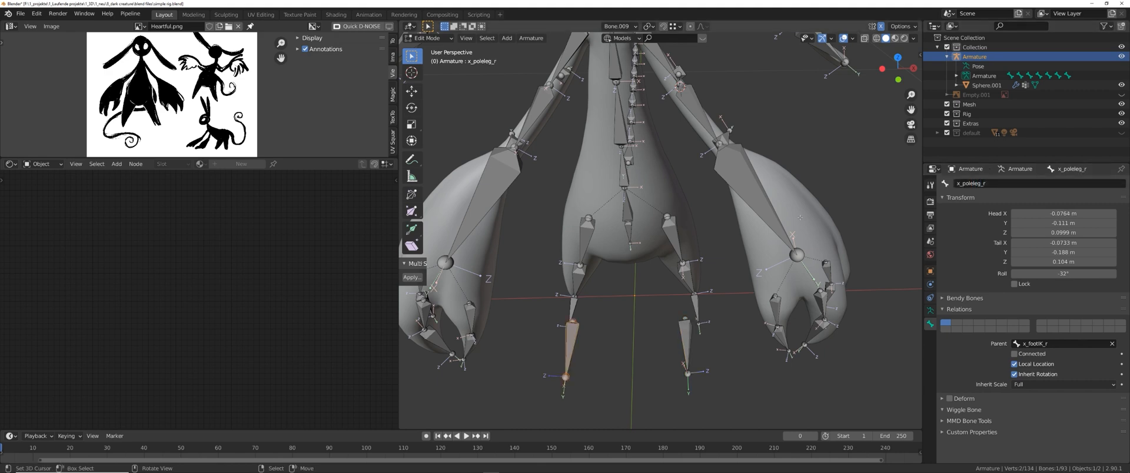
- Switch the armature to Pose Mode and add an Inverse Kinematics constraint to the left lower arm bone
middle_click_drag(722, 253, 703, 305)
key("ctrl+Tab")
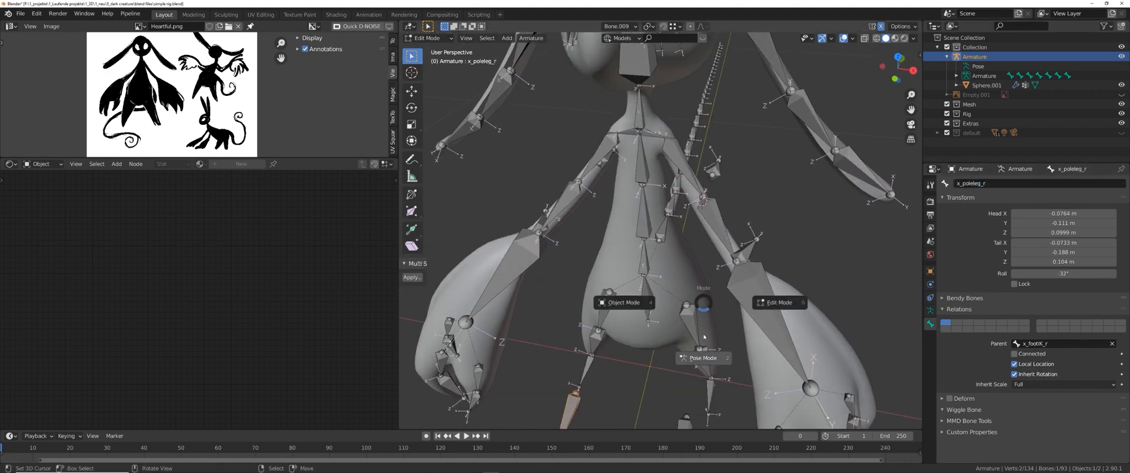
left_click(703, 356)
middle_click_drag(703, 347, 697, 338)
right_click(710, 226)
left_click(929, 336)
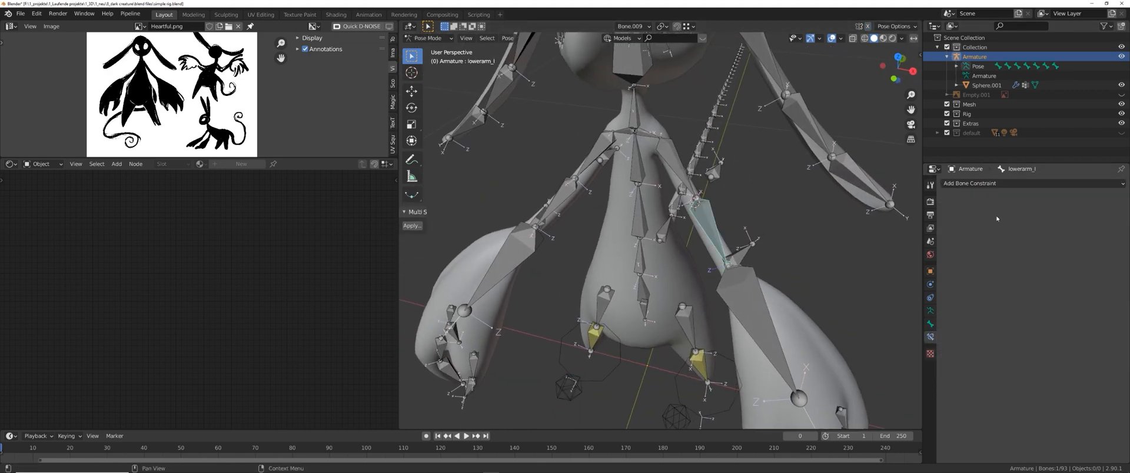
left_click(1018, 183)
left_click(1021, 228)
middle_click_drag(779, 270, 763, 283, "shift")
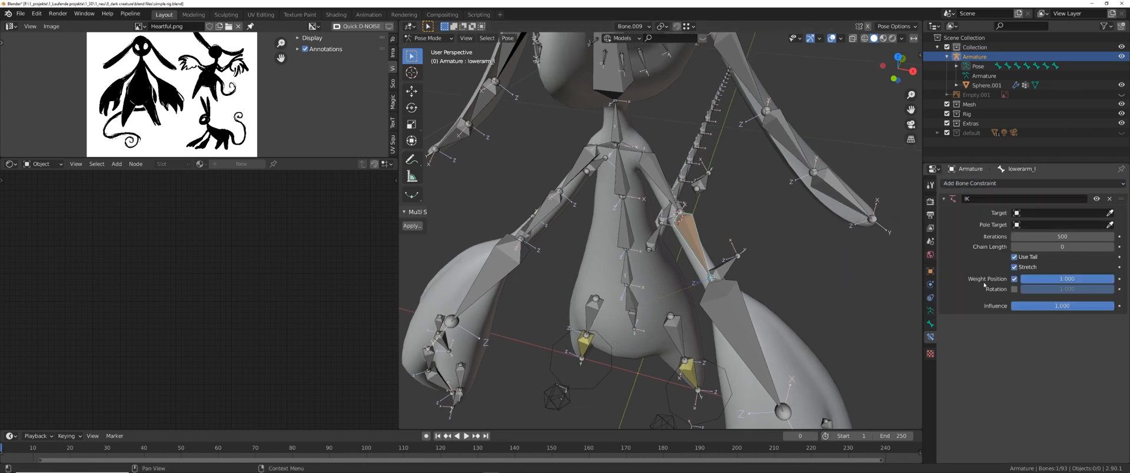
- Set the left lower arm's IK chain length to 2 and choose the armature as its target
left_click(1111, 250)
left_click(1111, 250)
middle_click_drag(656, 191, 653, 189, "shift")
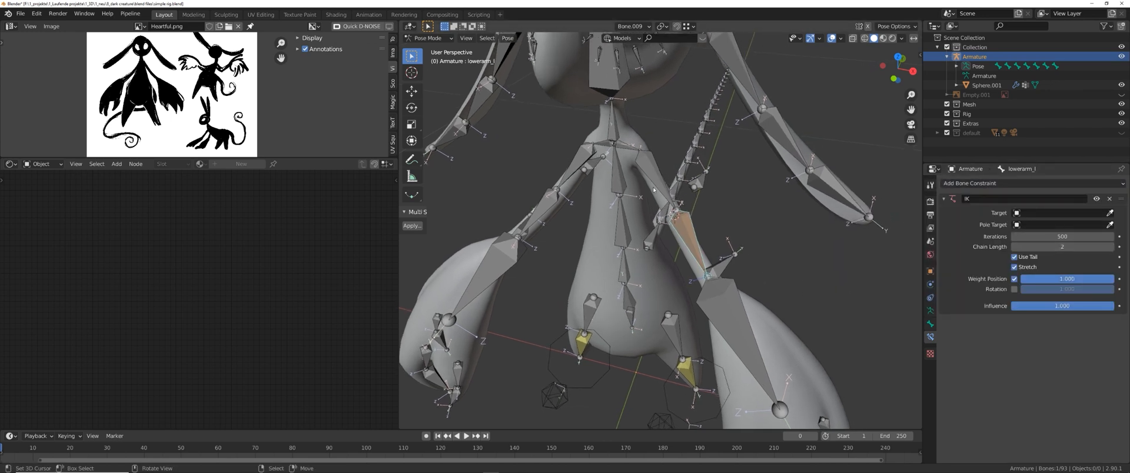
scroll(674, 271, "up", 3)
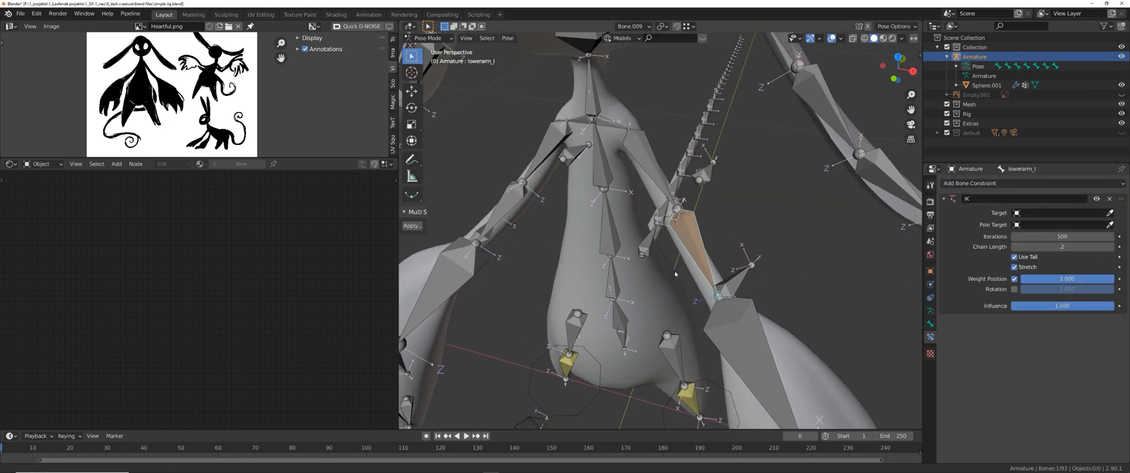
left_click(1109, 213)
left_click(799, 210)
left_click(1038, 224)
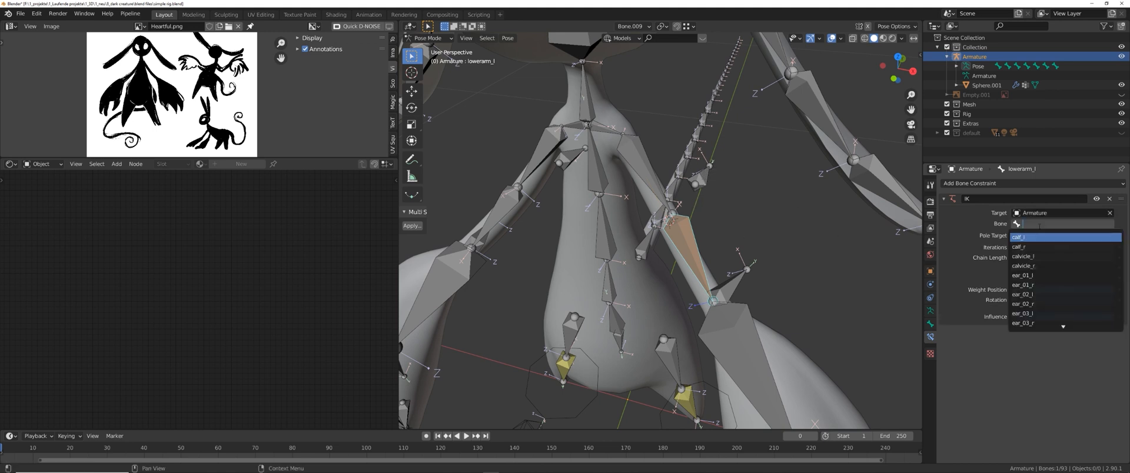
type("x")
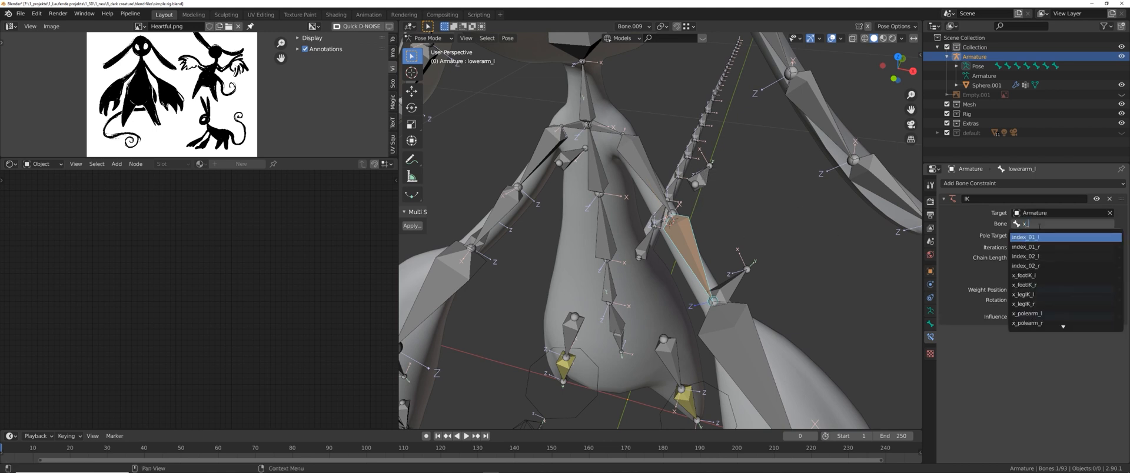
type("_ar")
key("BackSpace")
key("BackSpace")
key("BackSpace")
key("Escape")
- Rename the left and right wrist control bones in Edit Mode as x_armIK_l and x_armIK_r
right_click(721, 288)
scroll(713, 286, "down", 2)
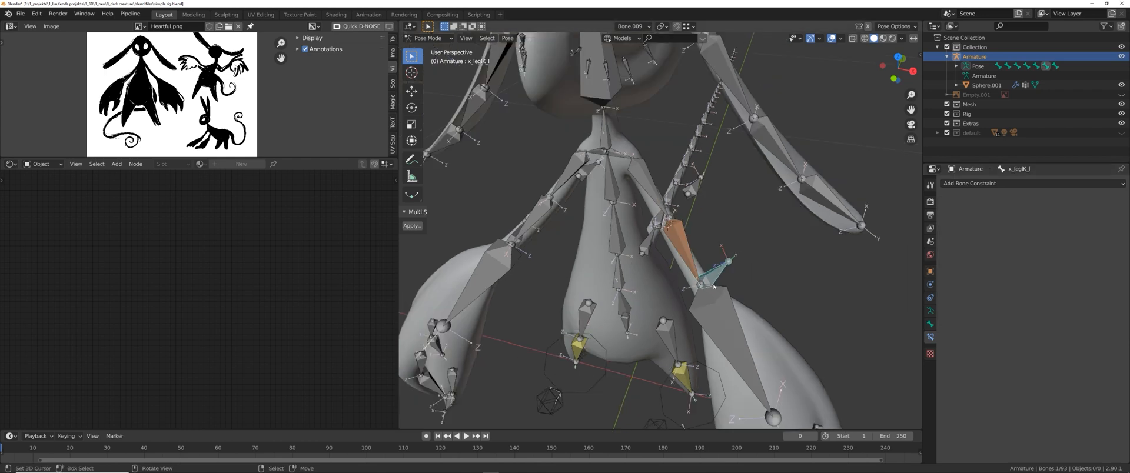
middle_click_drag(707, 287, 706, 323)
key("Tab")
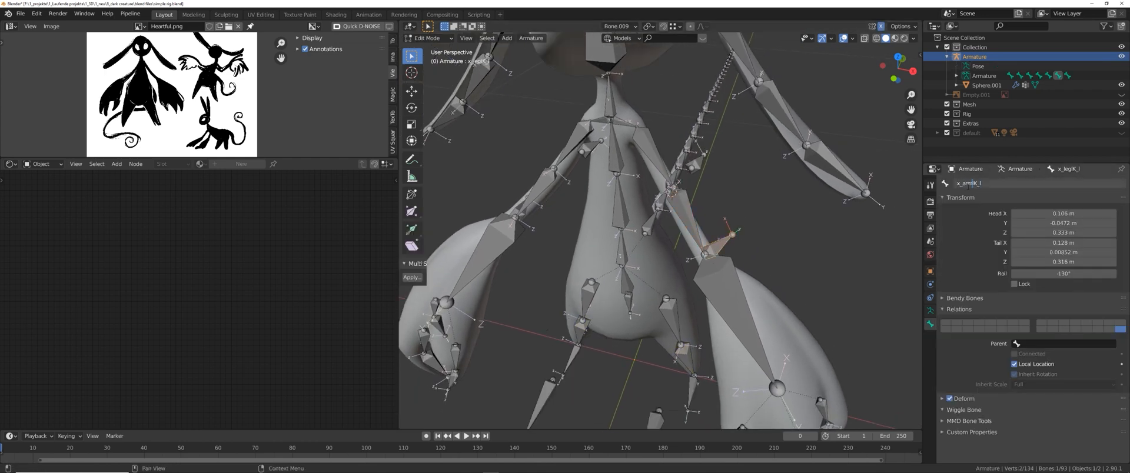
key("Return")
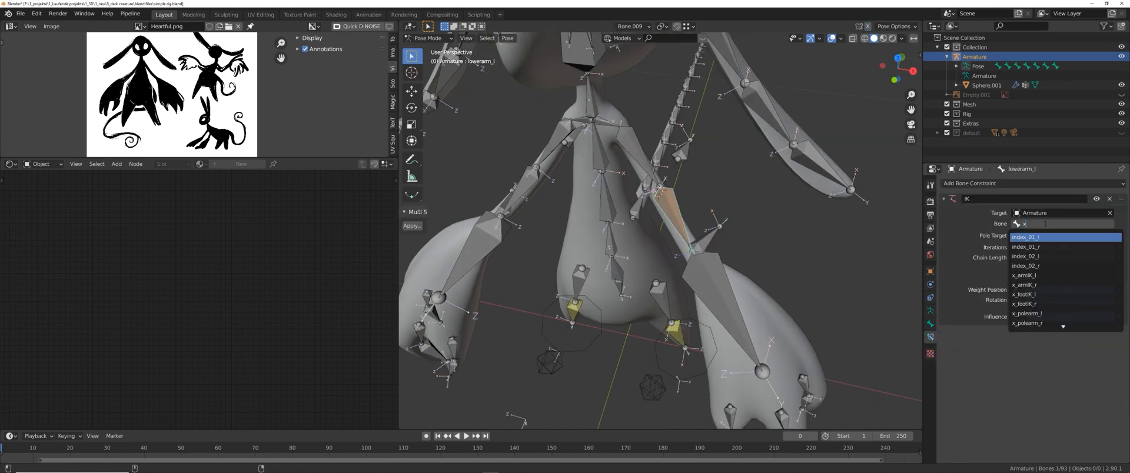
- Set the left lower arm's IK target bone to x_armIK_l and try moving that control bone
type("_ar")
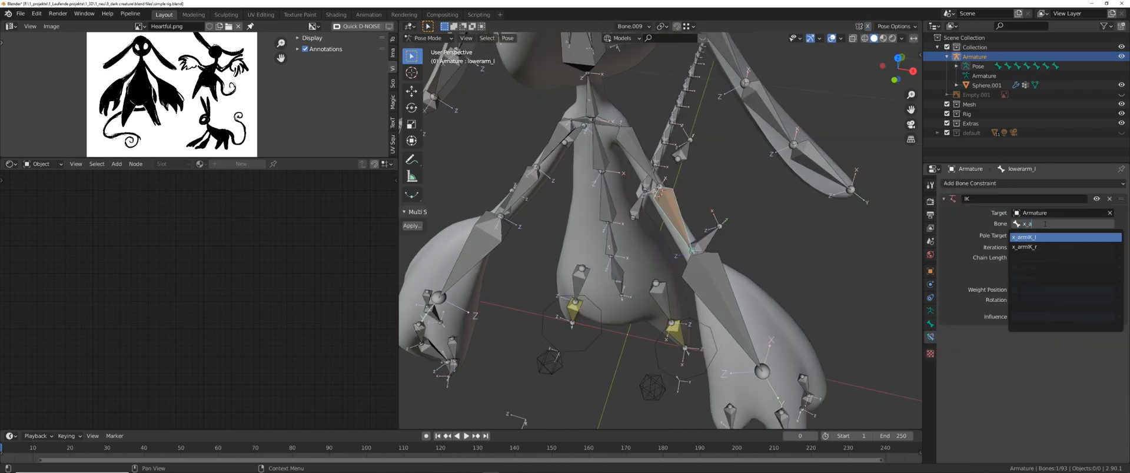
key("Return")
left_click(706, 243)
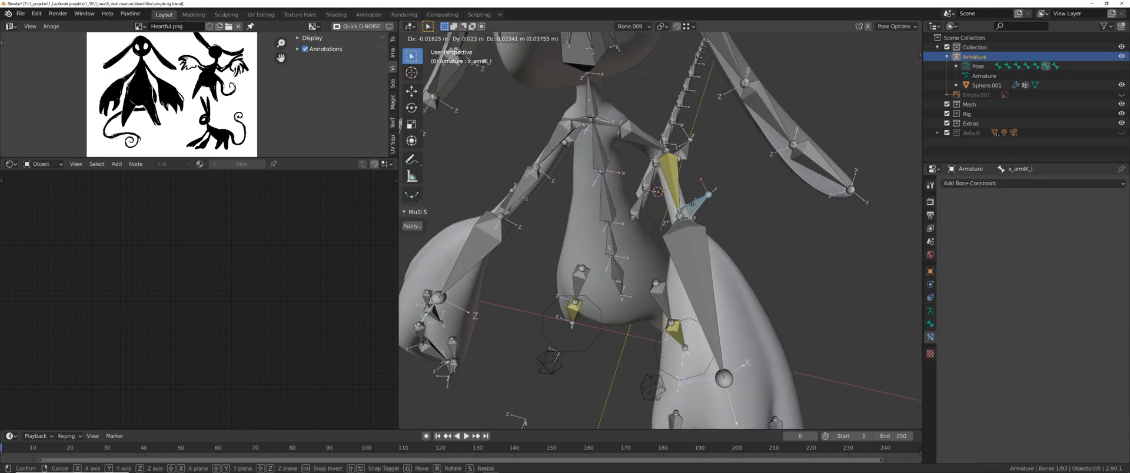
- Set the transform orientation to Global in Edit Mode and try to move the left elbow joint along the X axis
middle_click_drag(705, 241, 575, 95)
scroll(645, 219, "up", 3)
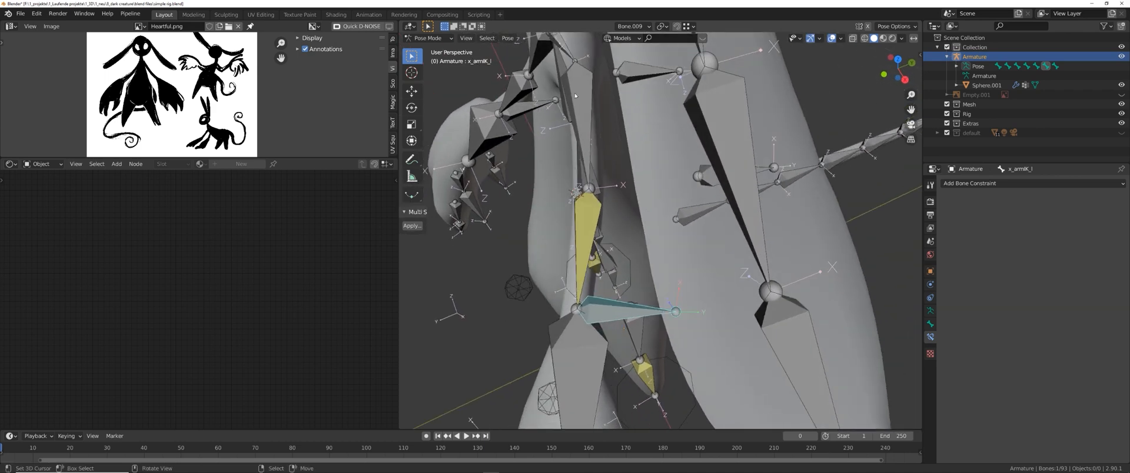
left_click(586, 200)
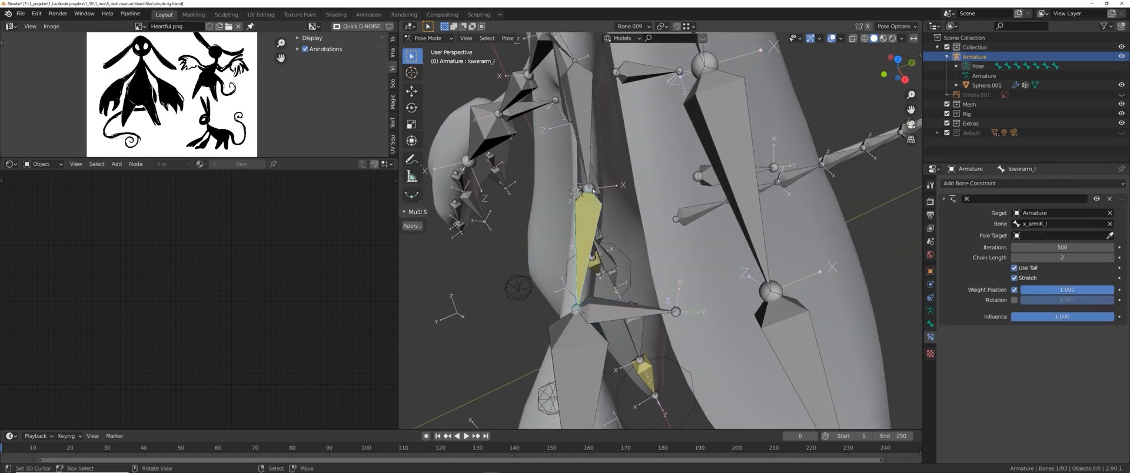
key("Tab")
left_click(589, 188)
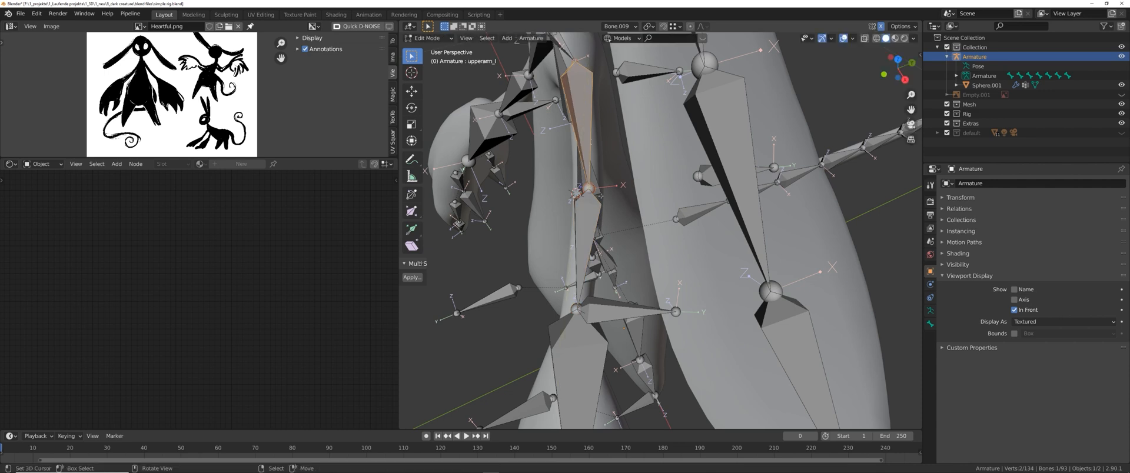
left_click(595, 189)
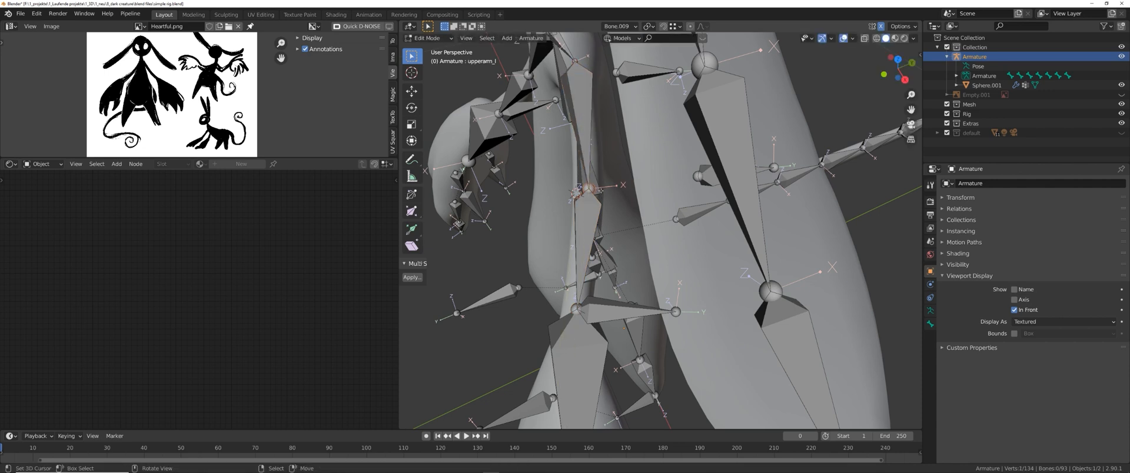
left_click(627, 41)
left_click(612, 58)
key("g")
key("x")
right_click(548, 84)
- Return to Pose Mode and test the left arm's IK bending by moving the wrist control bone
middle_click_drag(574, 298, 730, 265)
key("Tab")
right_click(727, 291)
key("g")
right_click(704, 223)
- Set the left lower arm's IK pole target to the armature with x_polearm_l as the pole bone
right_click(686, 279)
left_click(1110, 236)
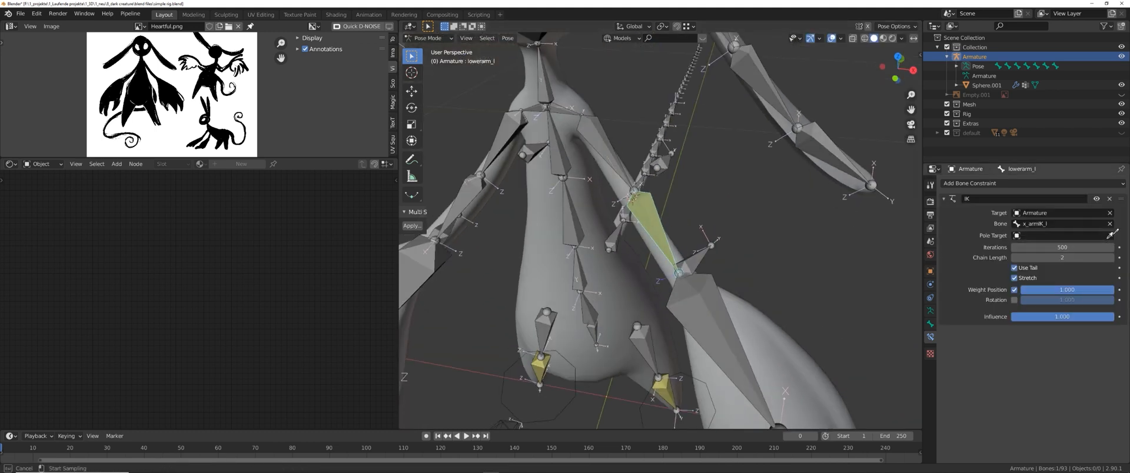
left_click(699, 172)
left_click(1056, 246)
type("x")
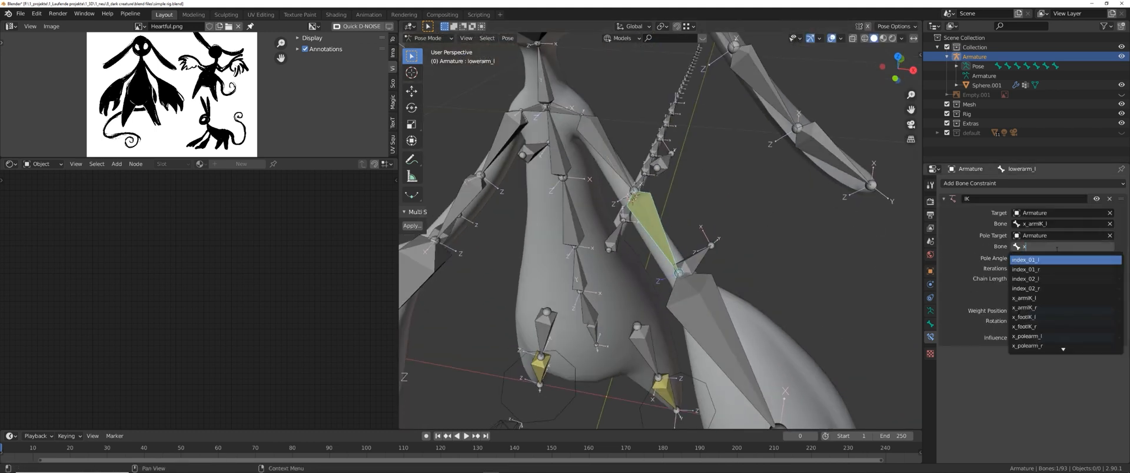
type("_ar")
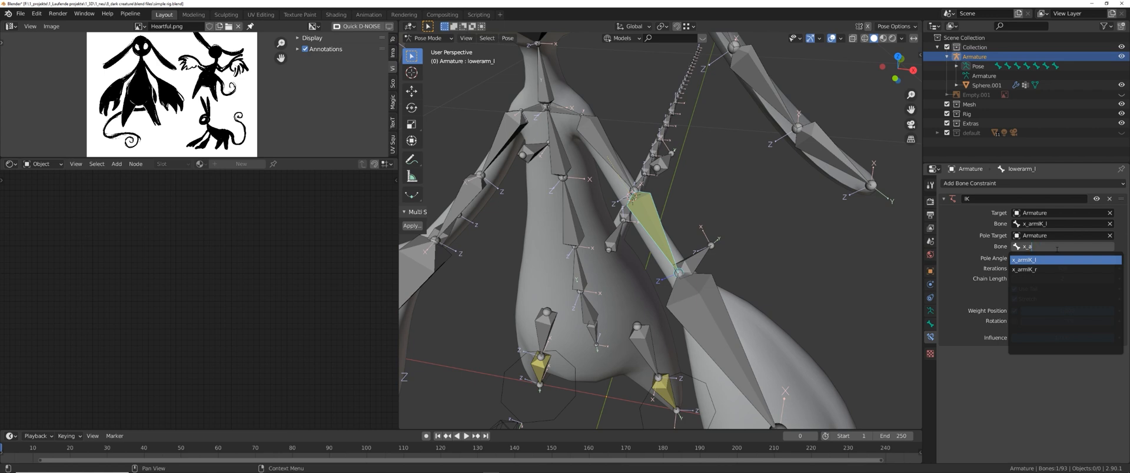
key("BackSpace")
type("pol")
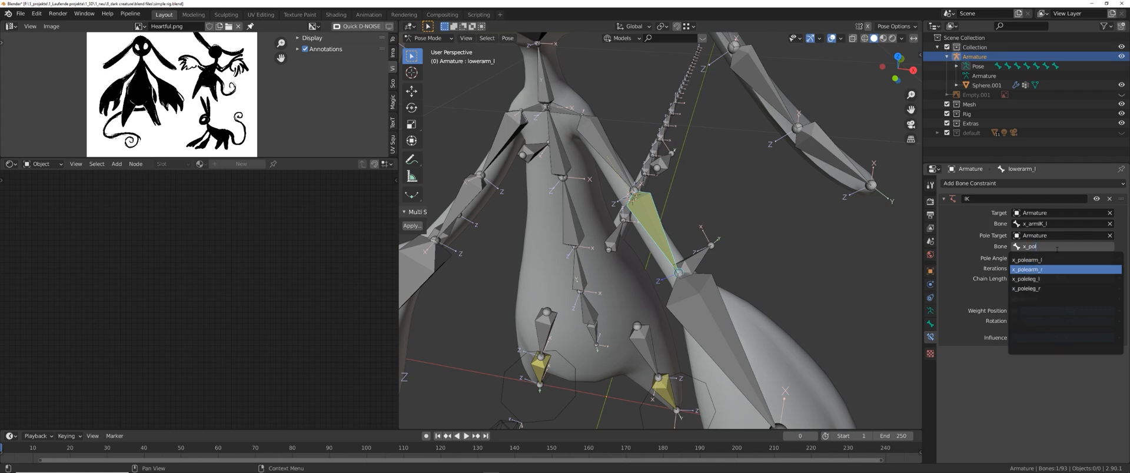
key("Return")
- Toggle the left lower arm's IK constraint to compare the arm's position with and without it
mouse_move(791, 253)
middle_mouse_down()
mouse_move(782, 245)
mouse_move(806, 241)
middle_mouse_up()
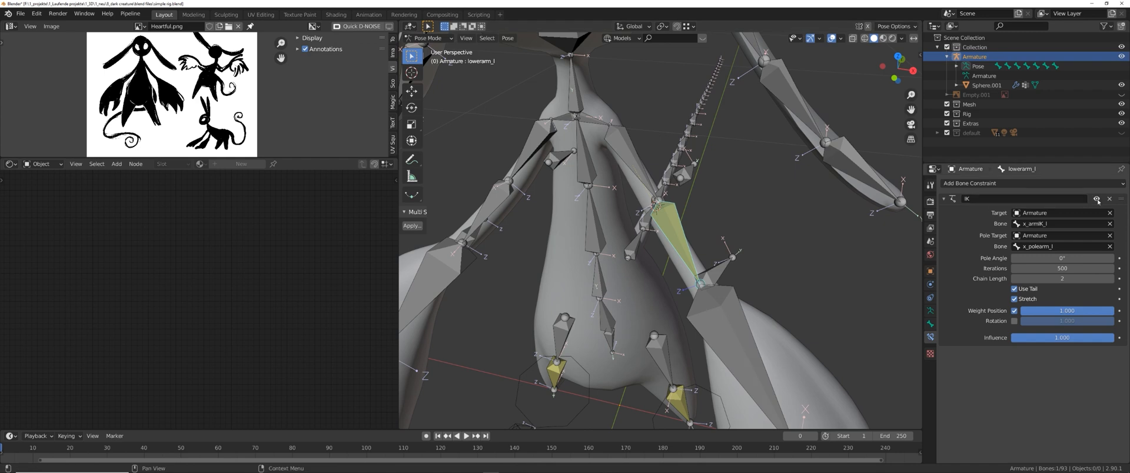
scroll(670, 235, "up", 5)
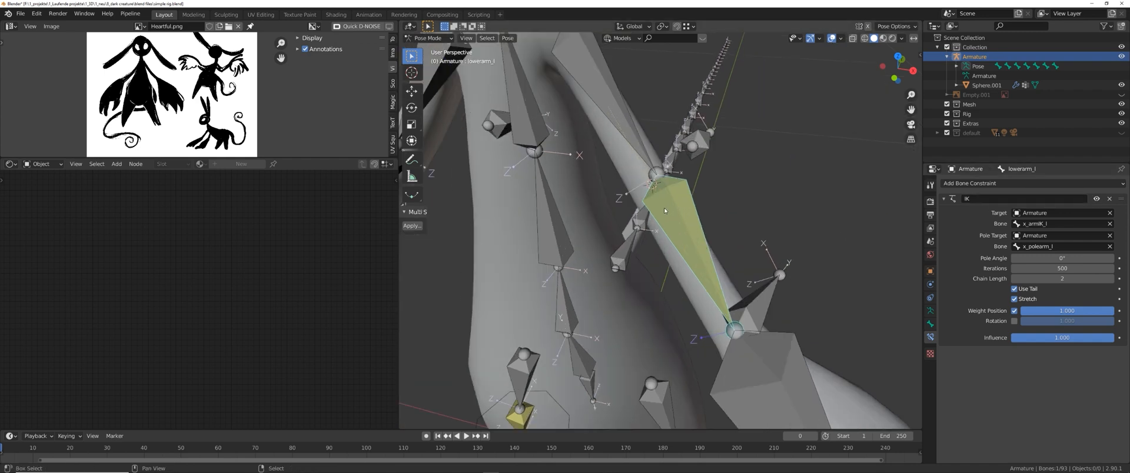
left_click(1091, 199)
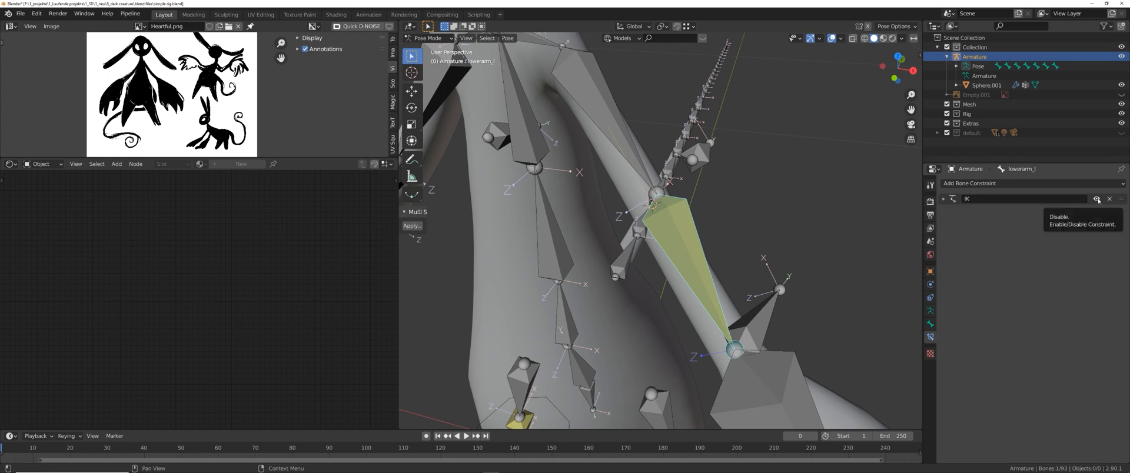
left_click(943, 199)
- Save the rig file after viewing both arms from the front
scroll(659, 212, "down", 5)
middle_click_drag(572, 203, 610, 206)
key("ctrl+s")
left_click(559, 172)
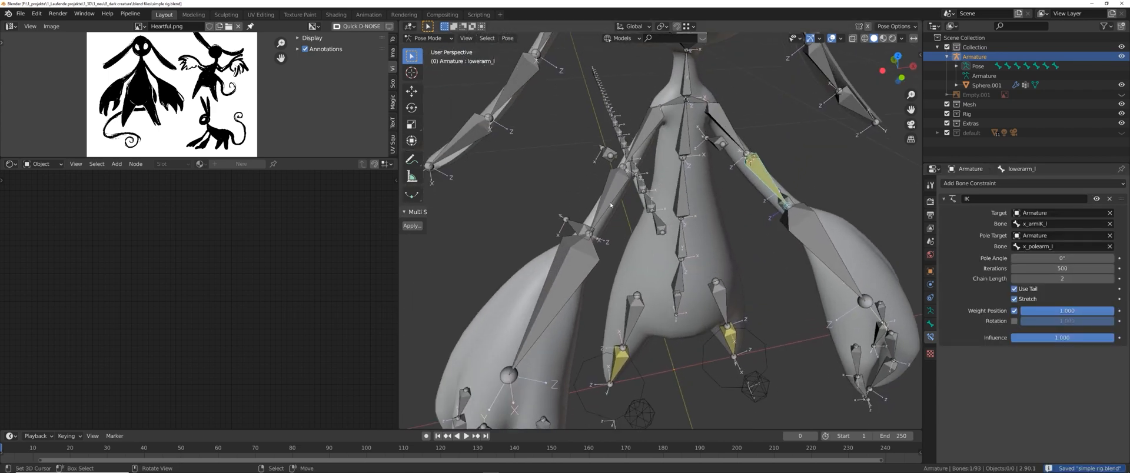
- Add an Inverse Kinematics constraint to the right lower arm bone, targeting the armature's x_armIK_r bone
right_click(607, 199)
left_click(1024, 183)
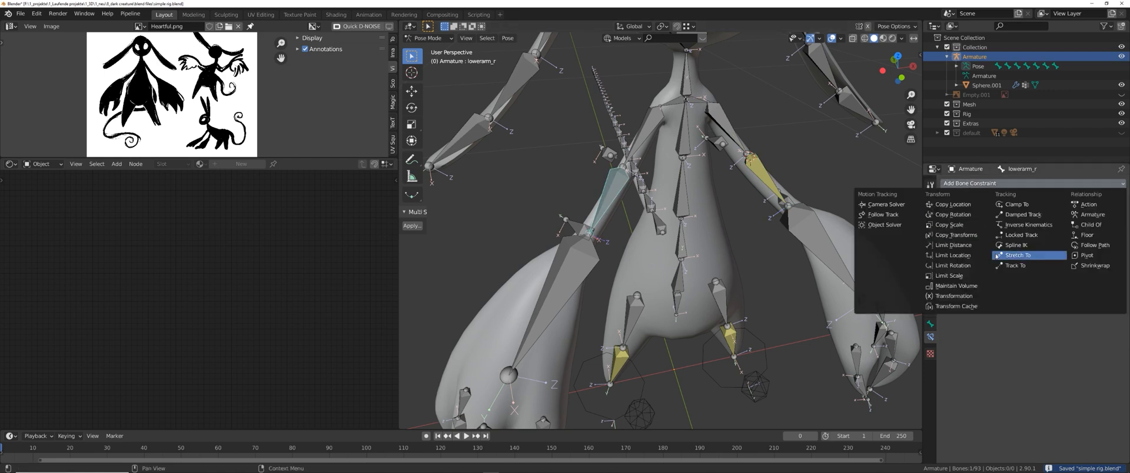
left_click(1027, 225)
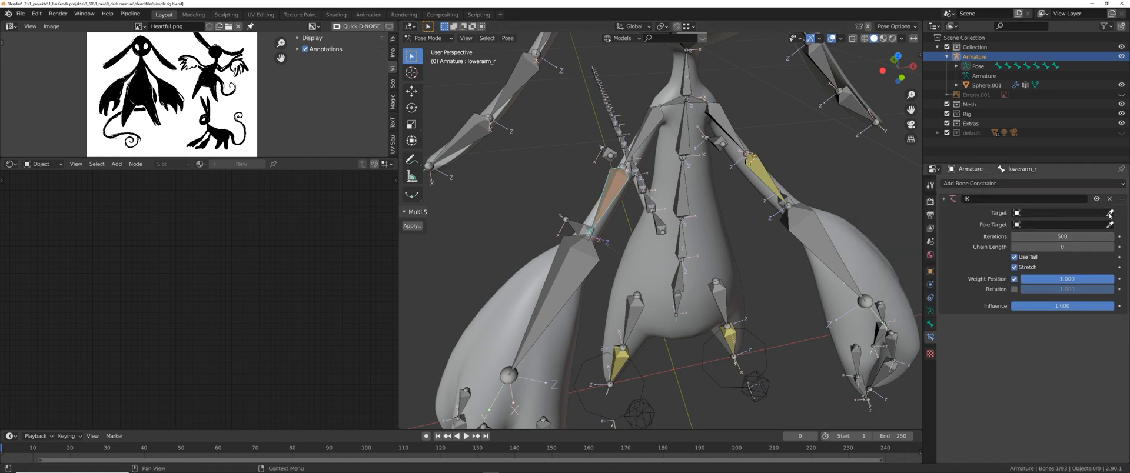
left_click(1110, 213)
left_click(618, 180)
left_click(1048, 225)
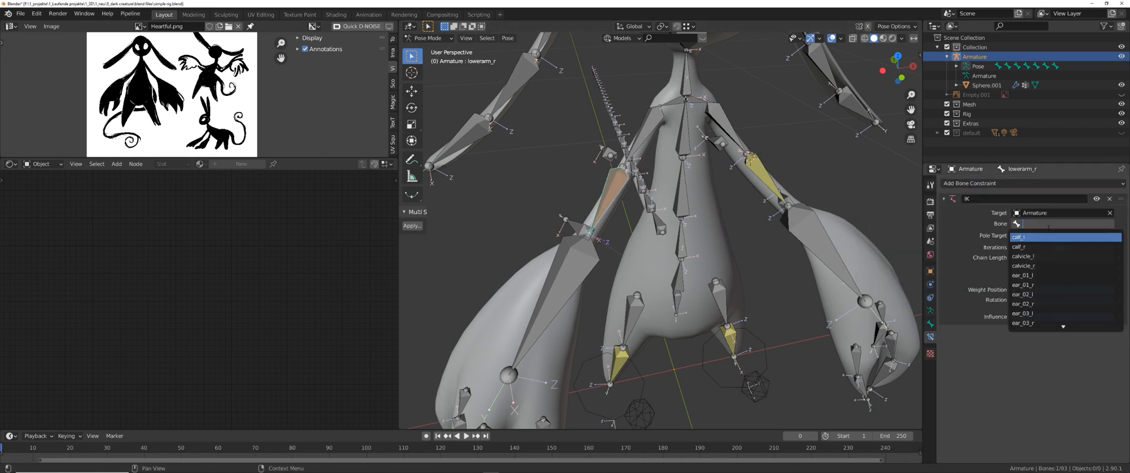
type("x_ar")
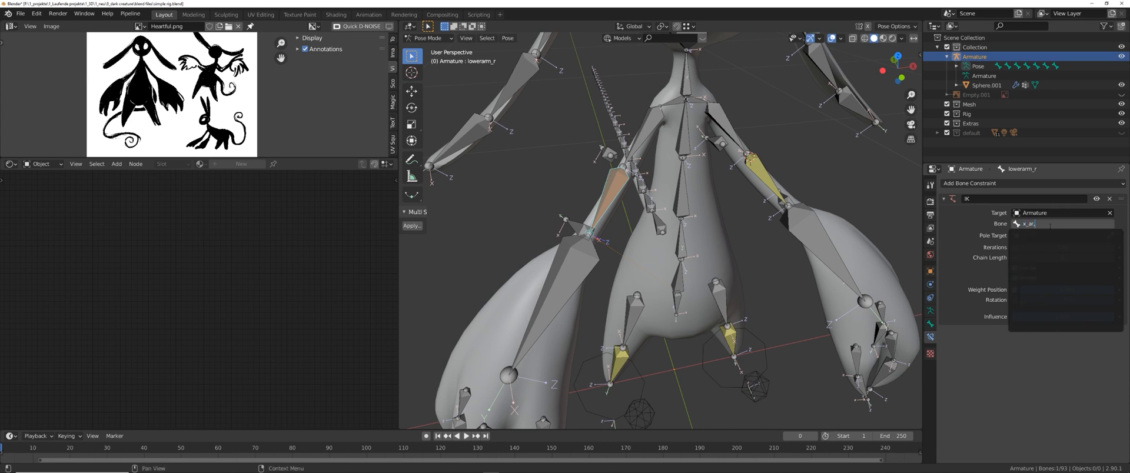
left_click(1024, 246)
- Set the right lower arm's pole target to the armature's x_polearm_r bone and the IK chain length to 2
left_click(1110, 235)
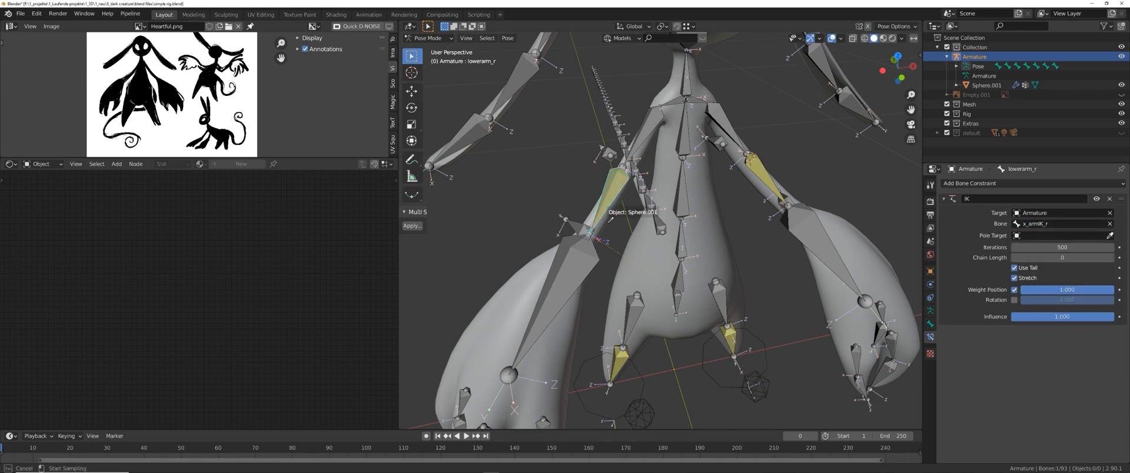
left_click(614, 193)
left_click(1055, 247)
type("x_")
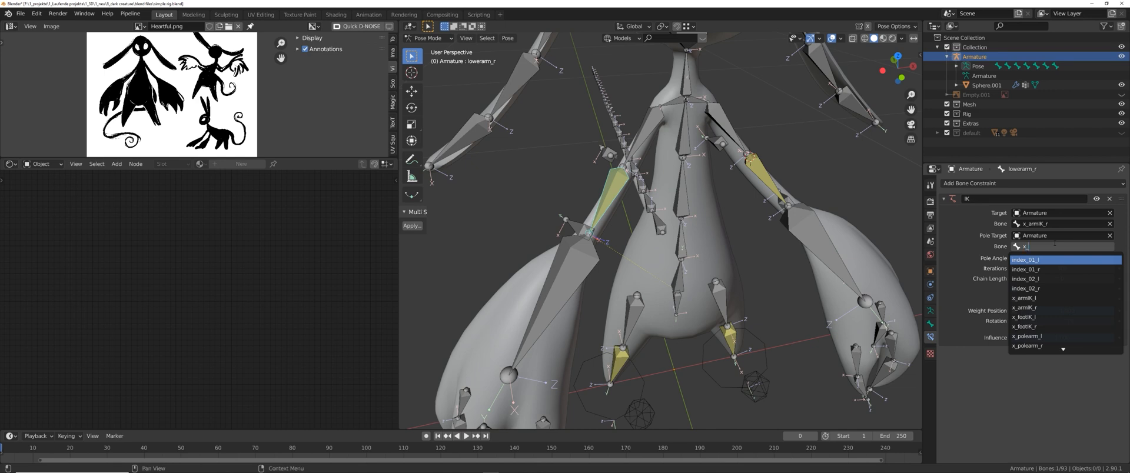
type("pol")
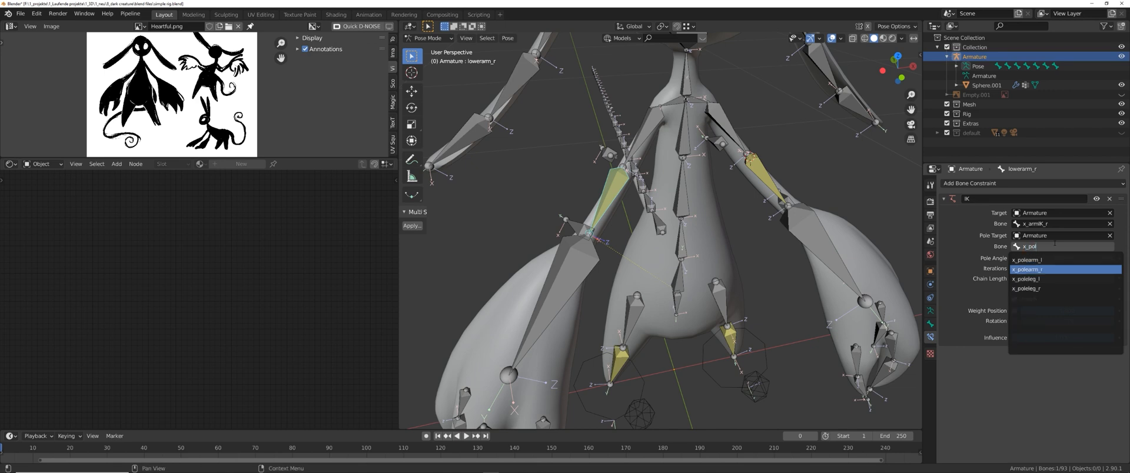
left_click(1038, 268)
left_click(1111, 279)
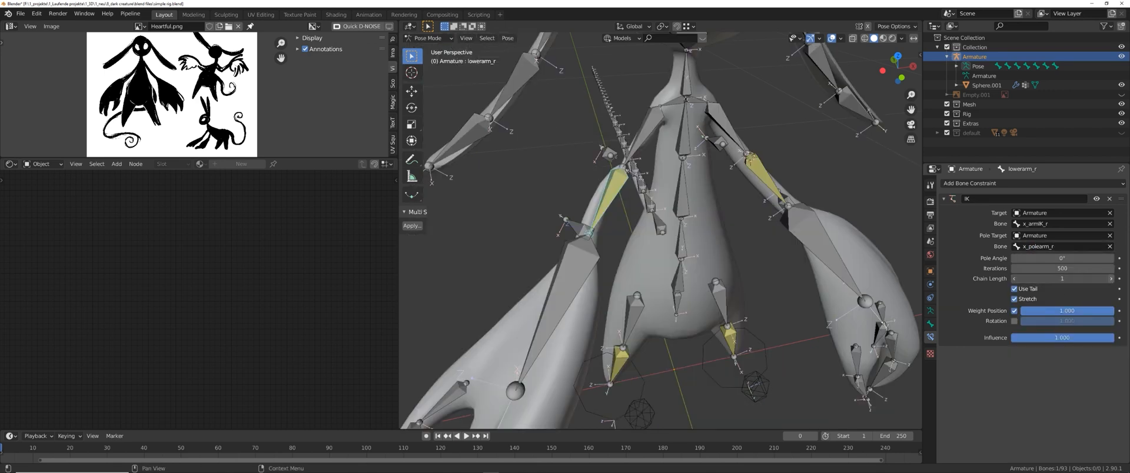
left_click(1111, 279)
- Set the pole angle of the right lower arm's IK constraint to 180°
middle_click_drag(636, 248, 528, 284)
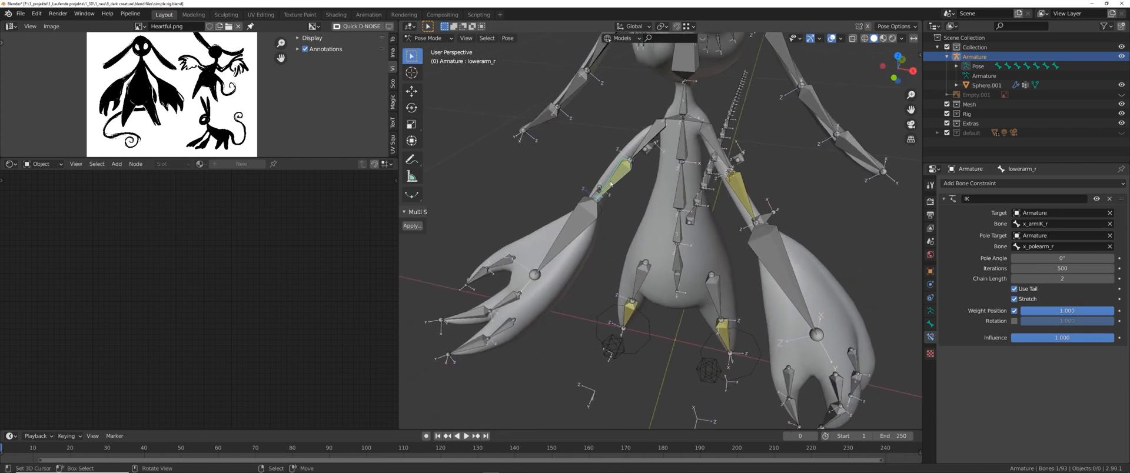
middle_click_drag(595, 213, 612, 214)
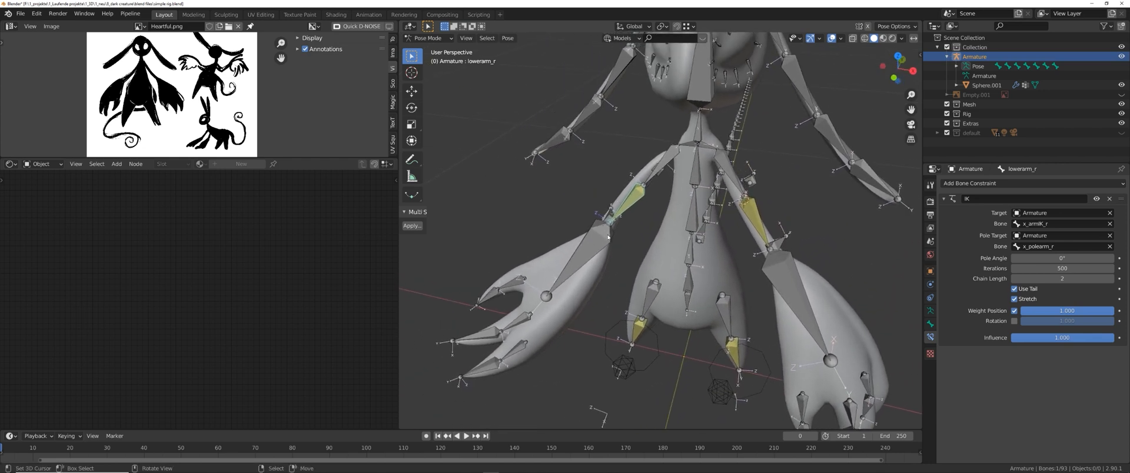
left_click(1030, 257)
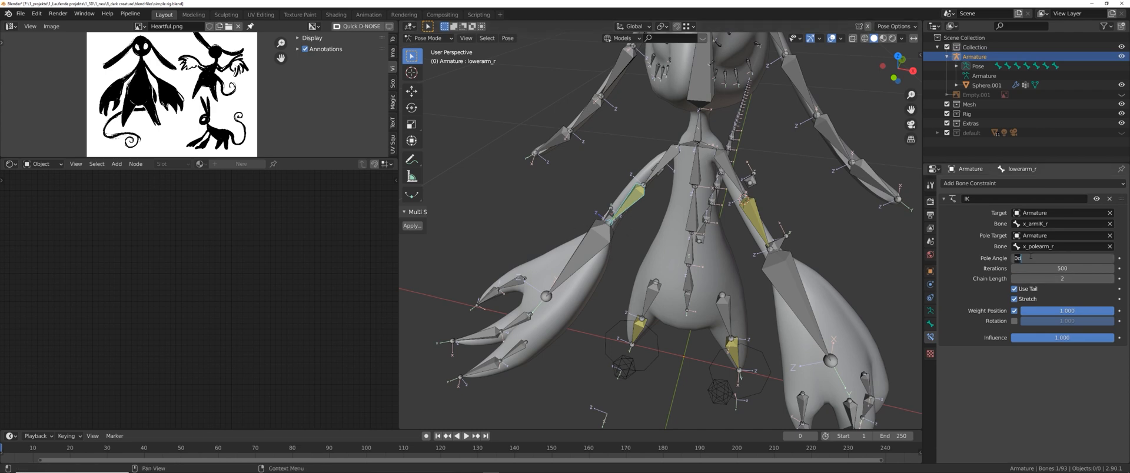
key("Return")
- Test the IK bending of both arms by temporarily moving the left and right wrist control bones
middle_click_drag(676, 214, 640, 218)
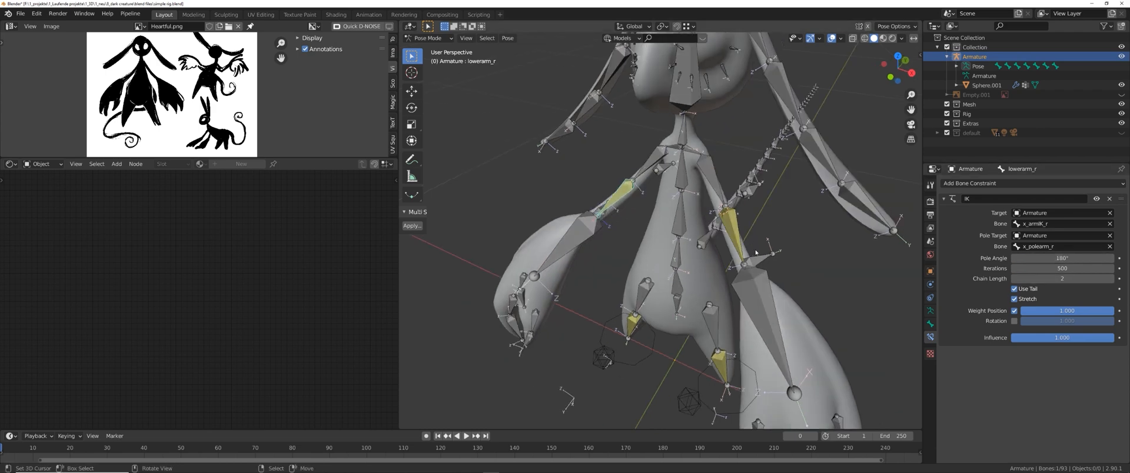
left_click(763, 245)
key("g")
right_click(747, 230)
middle_click_drag(741, 232, 824, 235)
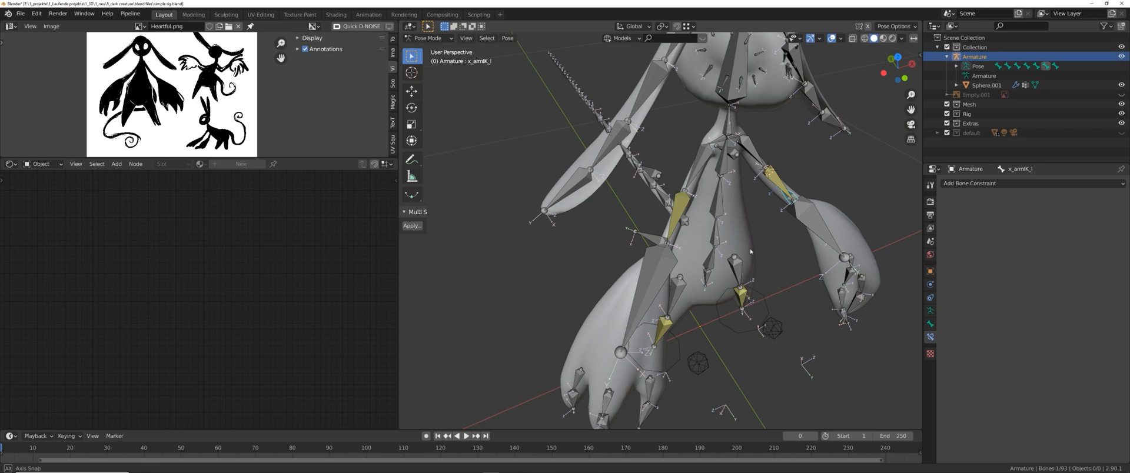
left_click(650, 238)
key("g")
right_click(652, 213)
middle_click_drag(652, 212, 681, 217)
- In Edit Mode, parent the x_polearm_l pole bone to x_armIK_l with Keep Offset
key("Tab")
right_click(730, 203)
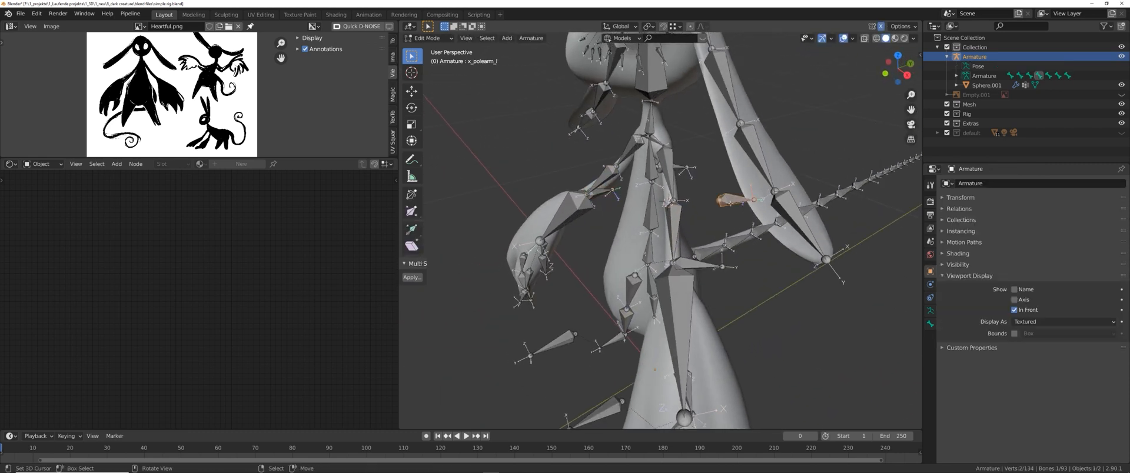
key("ctrl+p")
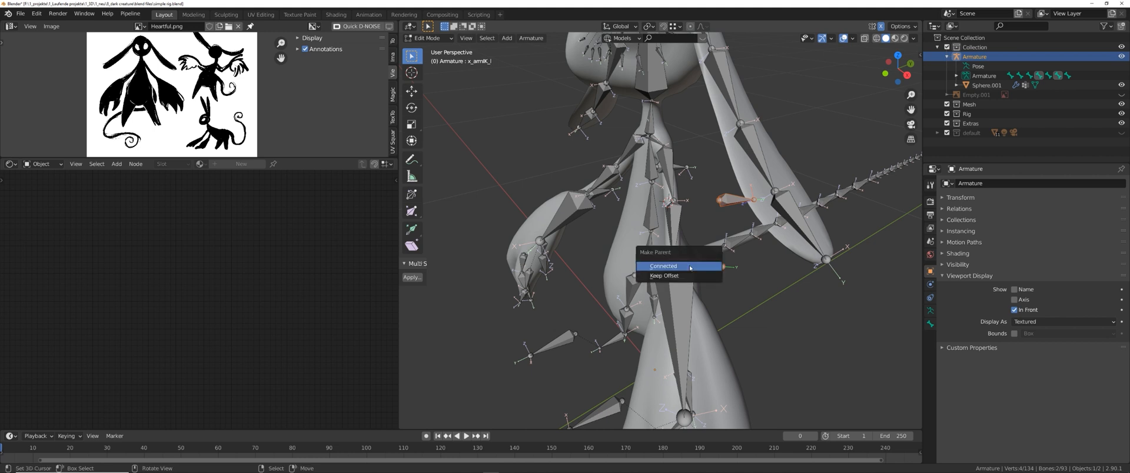
left_click(689, 266)
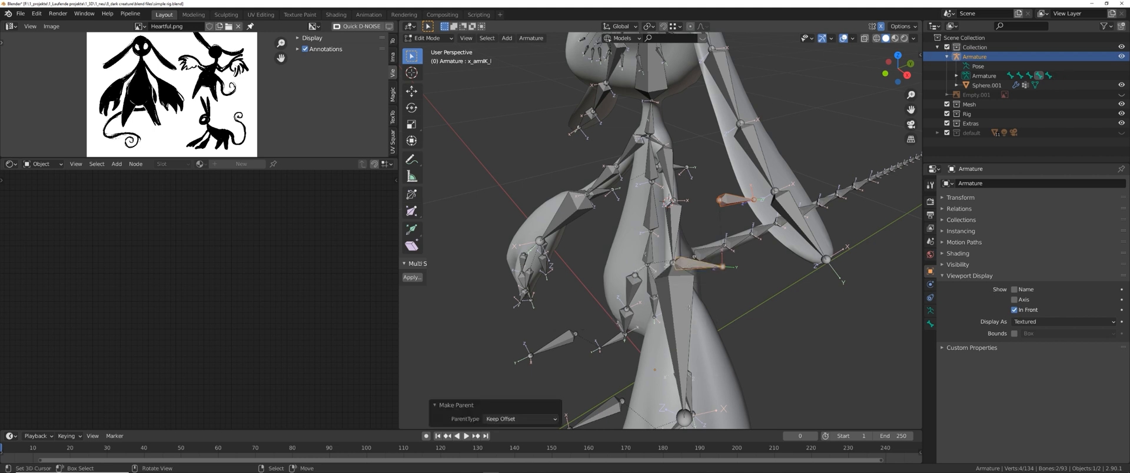
- Return to Pose Mode and test the left arm by moving x_armIK_l together with its parented pole bone
key("Tab")
key("g")
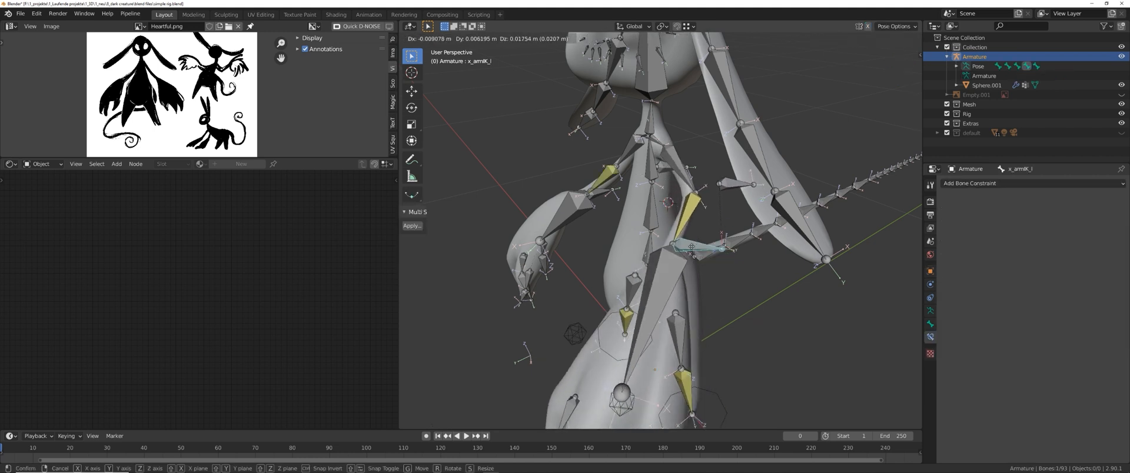
right_click(690, 246)
middle_click_drag(629, 258, 610, 273)
middle_click_drag(693, 254, 721, 197)
key("g")
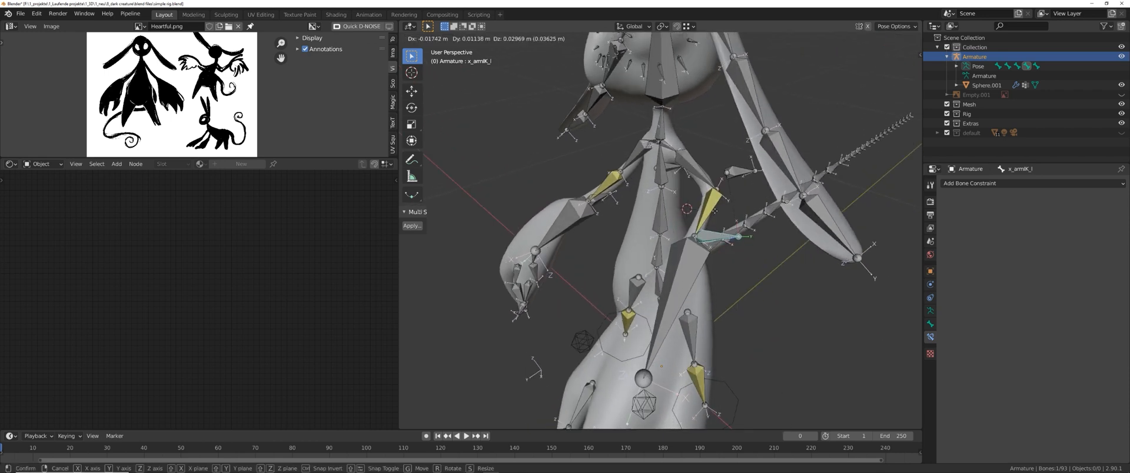
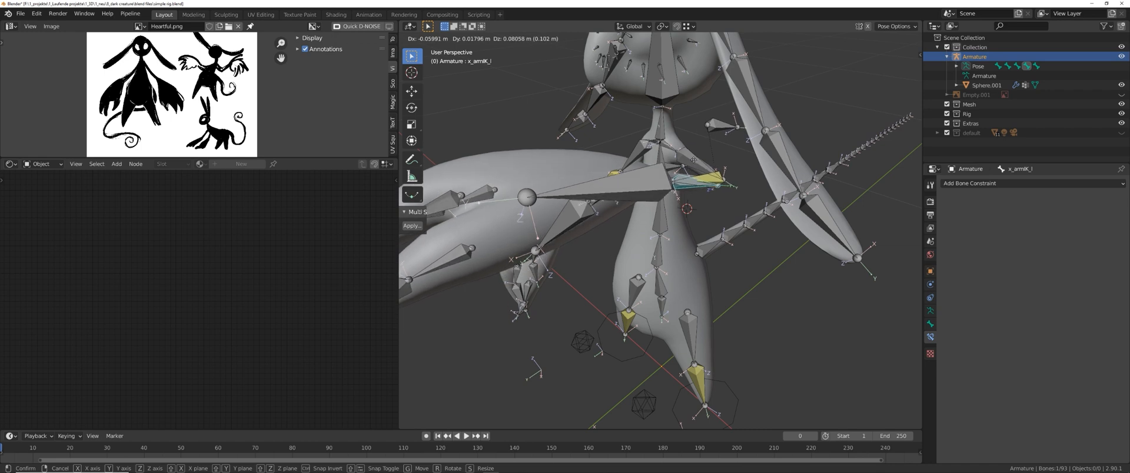
left_click(652, 212)
- Parent the x_polearm_r pole bone to x_armIK_r in Edit Mode and test it by moving the control in Pose Mode
middle_click_drag(652, 212, 639, 166)
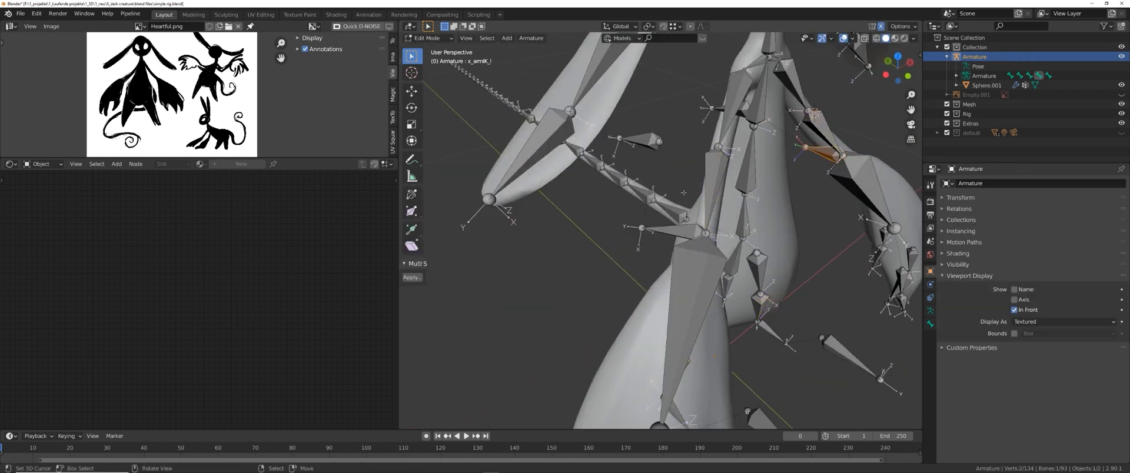
right_click(676, 232)
key("g")
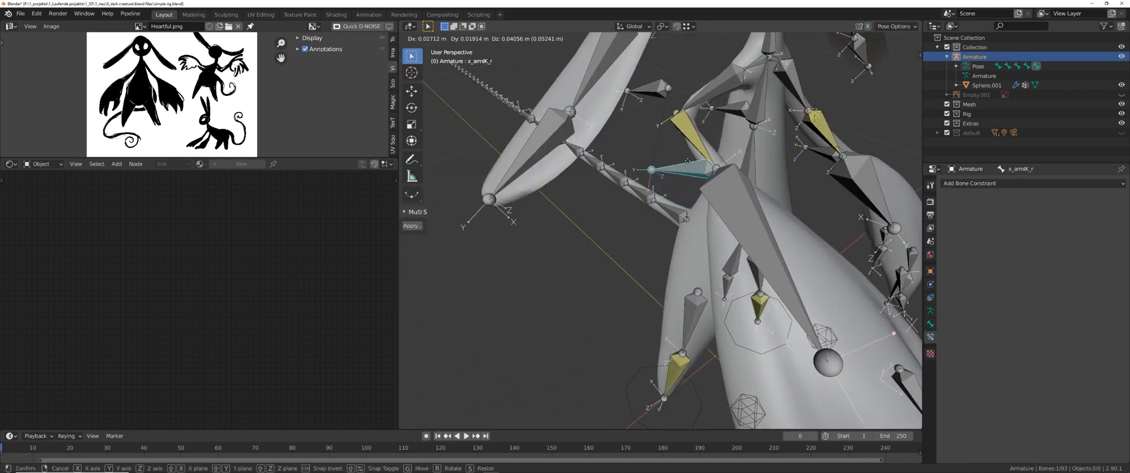
right_click(689, 175)
- Switch to Object Mode and add a circle mesh with 8 vertices
key("Tab")
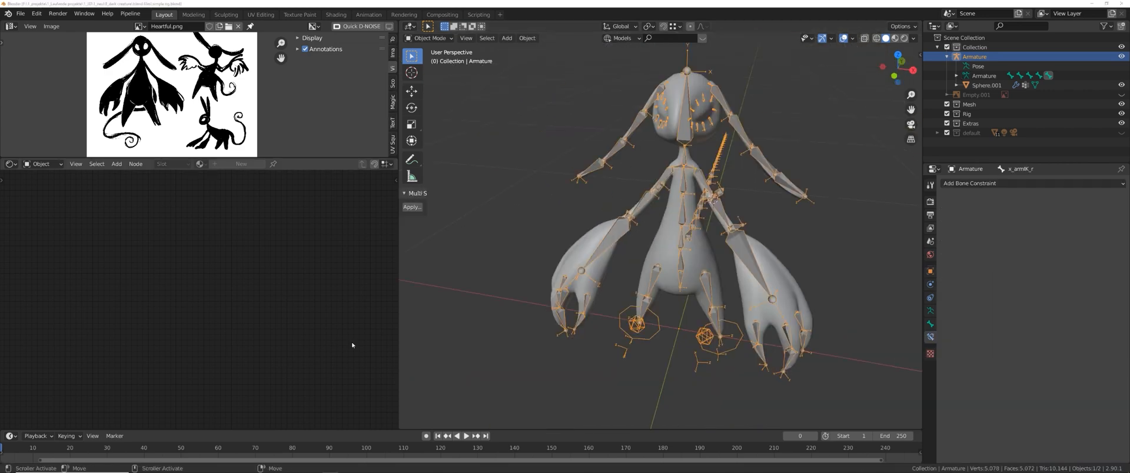
middle_click_drag(695, 248, 728, 248)
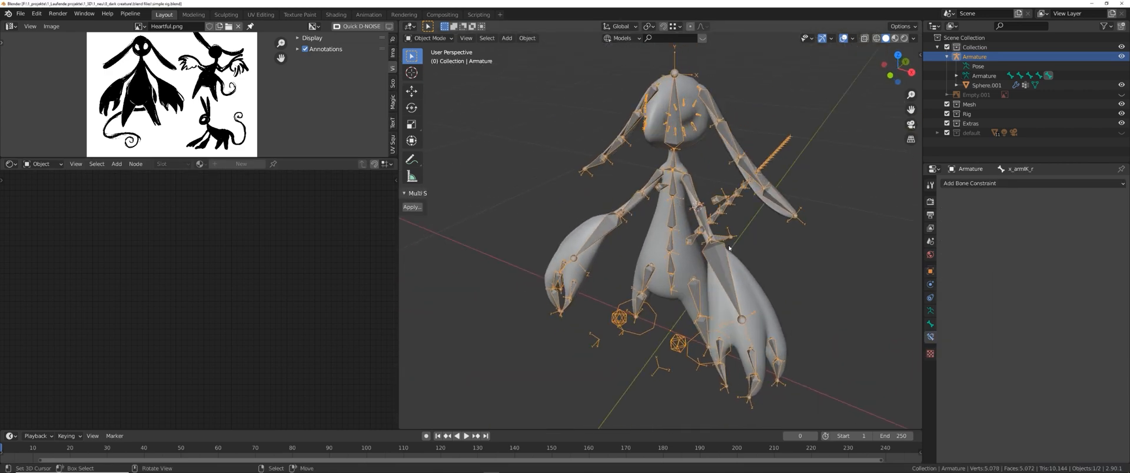
key("shift+a")
mouse_move(700, 244)
left_click(759, 268)
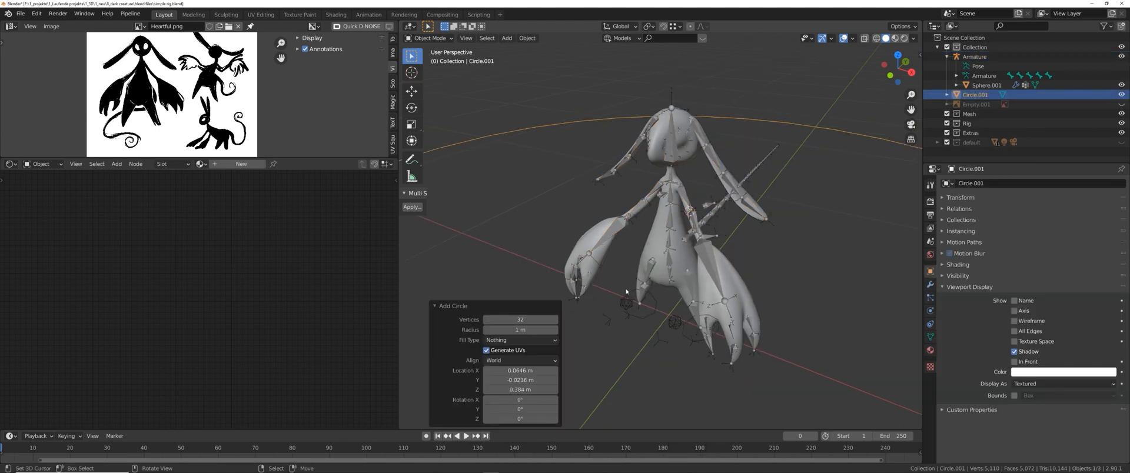
scroll(626, 291, "down", 3)
middle_click_drag(626, 291, 644, 290)
left_click(520, 319)
type("8")
key("Return")
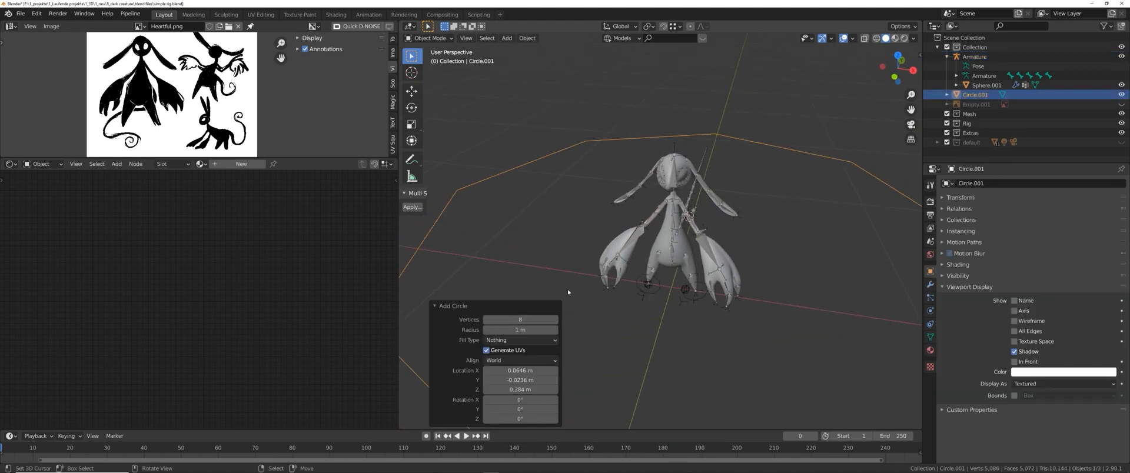
- Move the circle along the X axis away from the creature and rotate its mesh 90° about X
scroll(568, 293, "down", 3)
key("g")
key("x")
left_click(496, 230)
key("Tab")
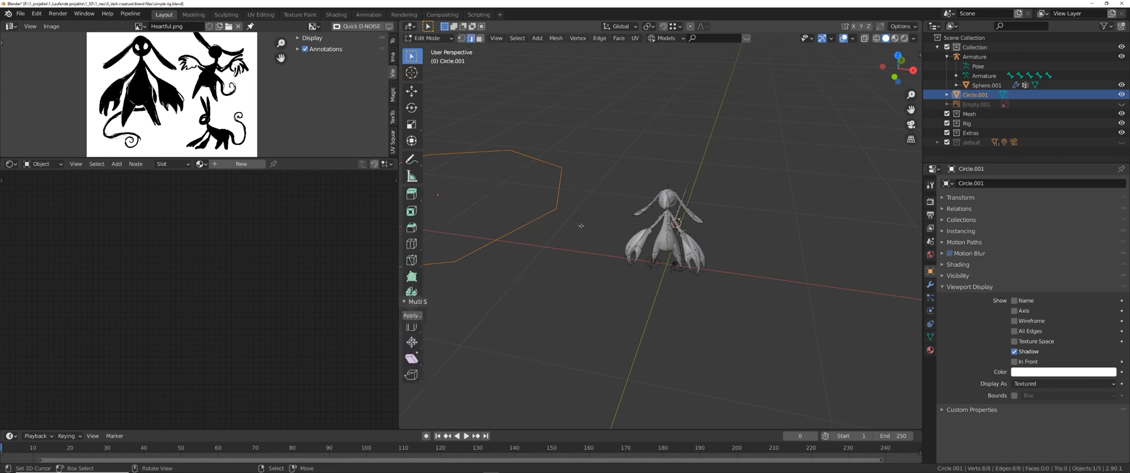
type("rx90")
key("Return")
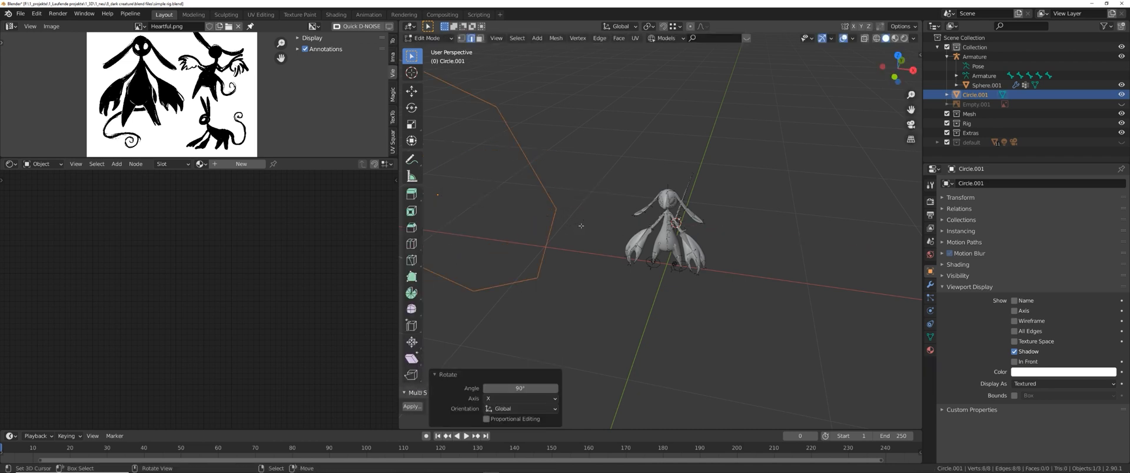
- Add an ico sphere with 2 subdivisions and delete its faces, leaving only a wireframe of edges
key("Tab")
key("shift+a")
left_click(649, 282)
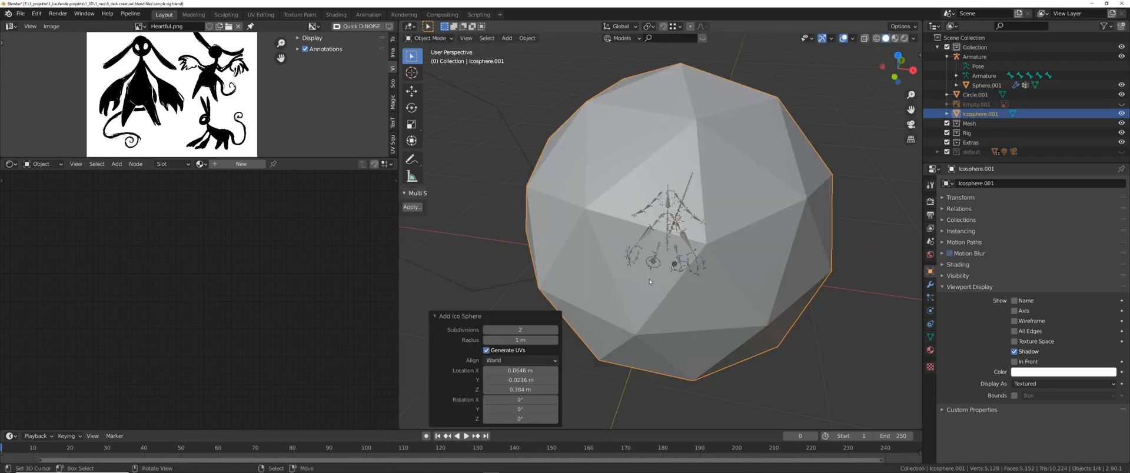
key("z")
key("w")
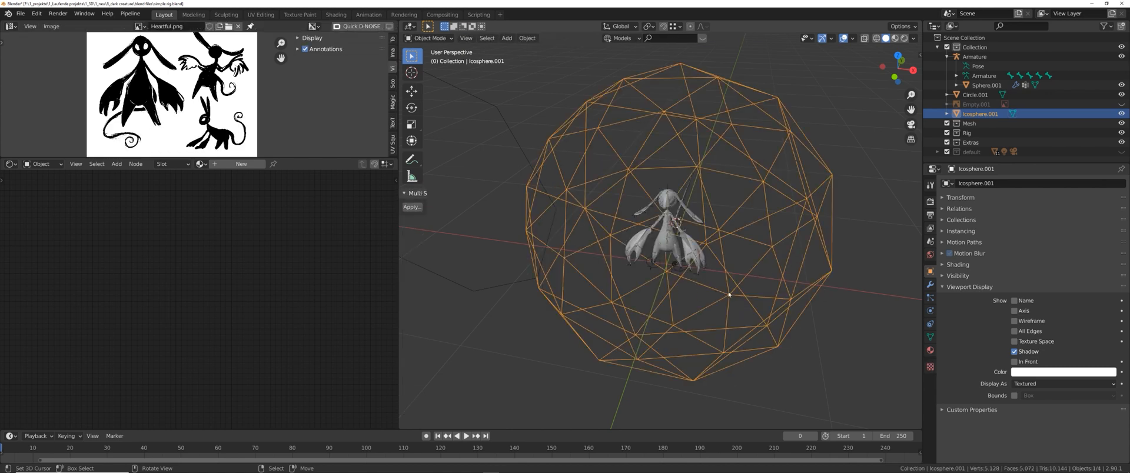
- Move the wireframe ico sphere about 1.8 m along negative X, clear of the creature
key("g")
key("x")
left_click(518, 264)
- Select both arm IK bones in Pose Mode and assign Circle.001 as their custom shape
scroll(631, 270, "up", 5)
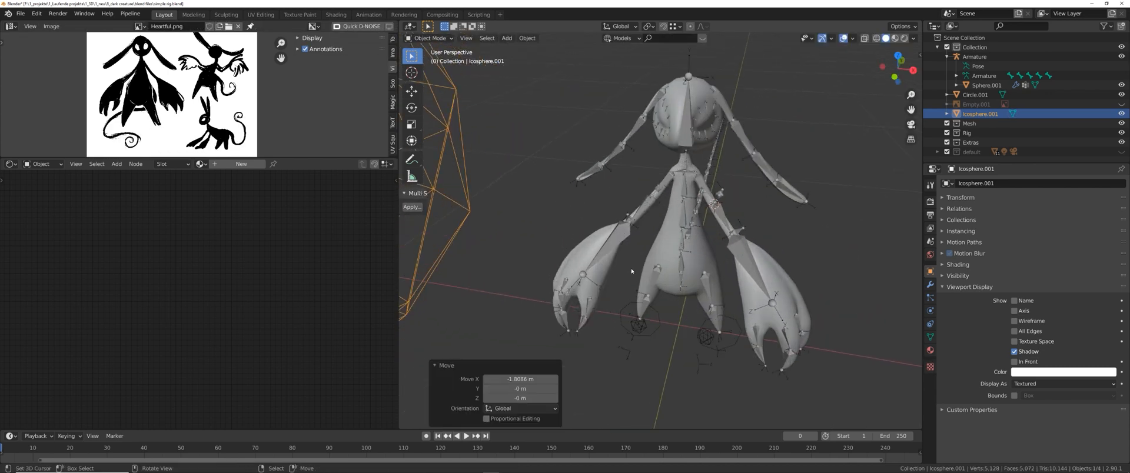
scroll(632, 271, "up", 2)
right_click(630, 206)
middle_click_drag(773, 273, 737, 289)
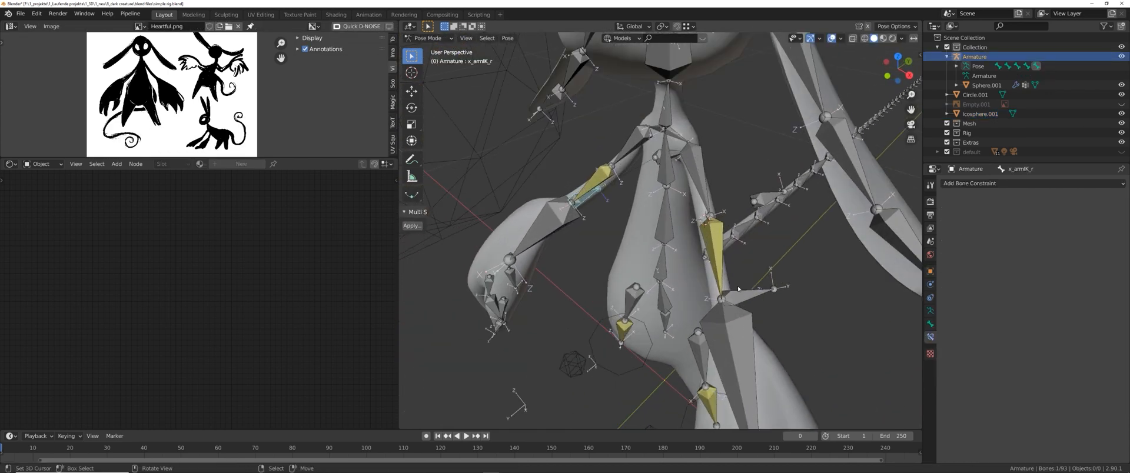
right_click(738, 289, "shift")
middle_click_drag(603, 272, 632, 277)
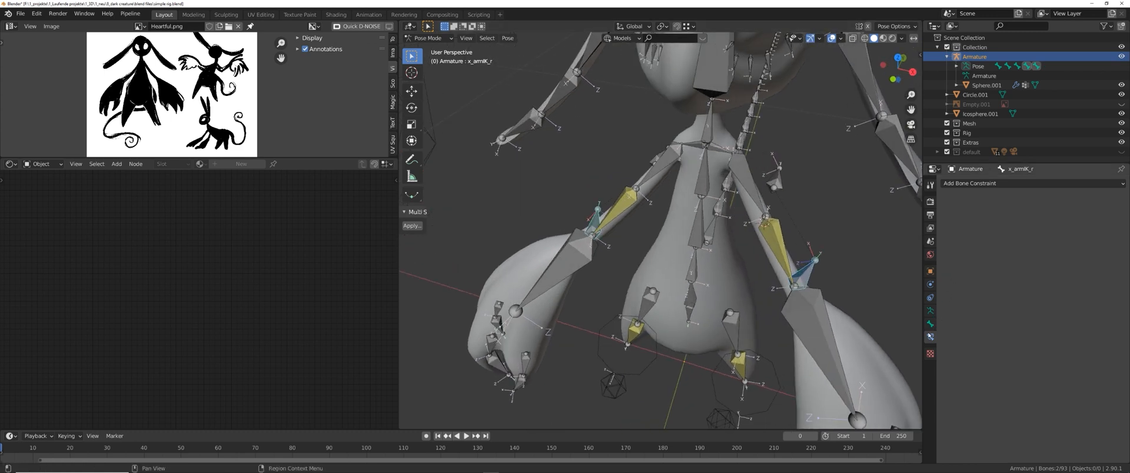
left_click(929, 324)
scroll(1029, 294, "down", 5)
scroll(673, 308, "down", 5)
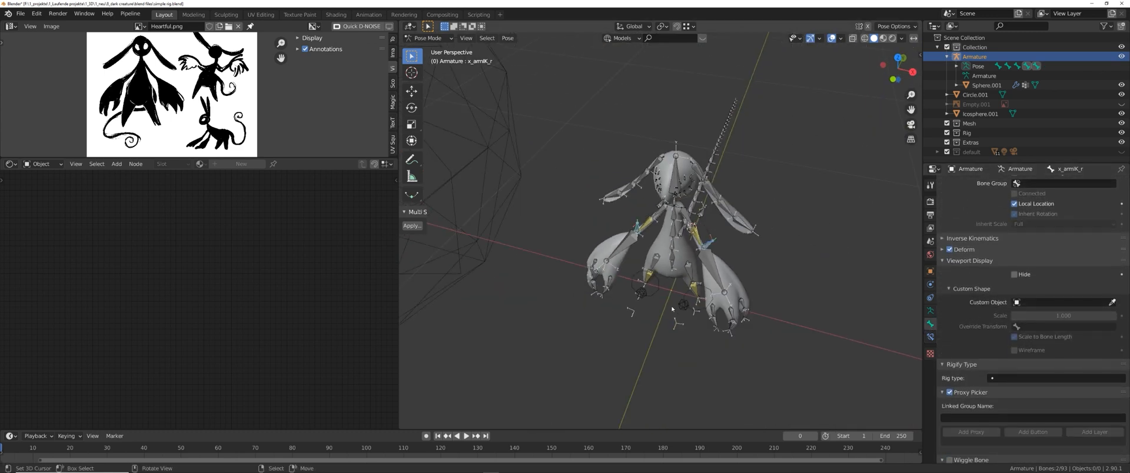
middle_click_drag(672, 308, 1022, 339)
left_click(1112, 302)
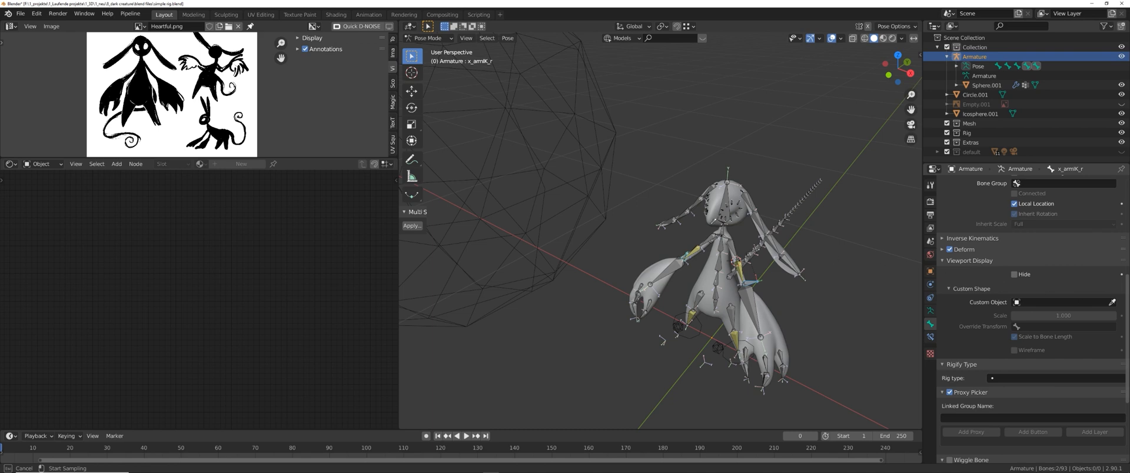
scroll(597, 216, "down", 5)
middle_click_drag(595, 207, 587, 227)
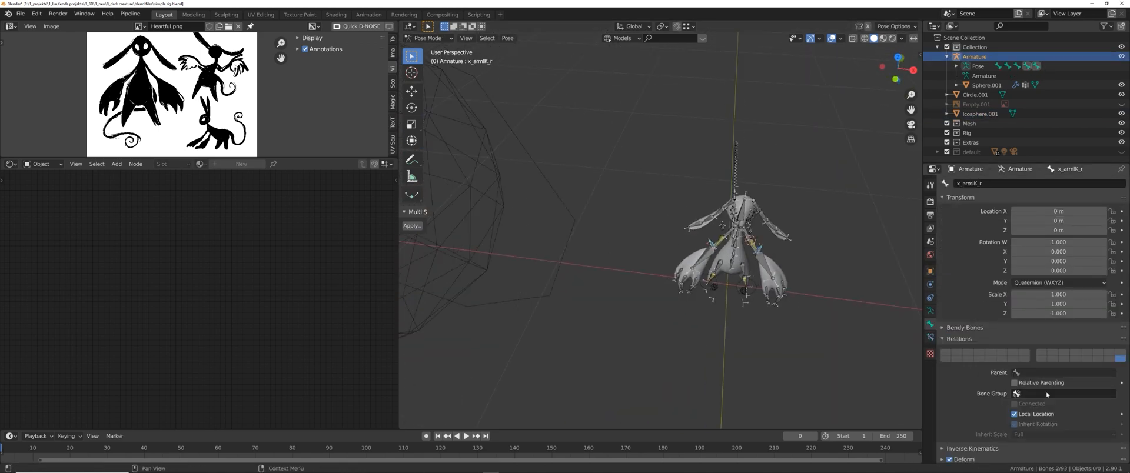
scroll(978, 352, "down", 4)
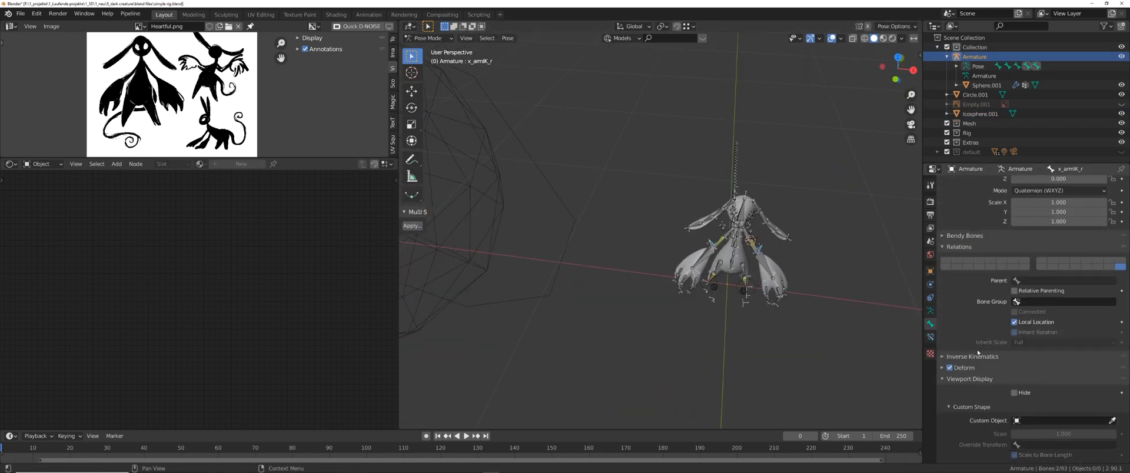
scroll(978, 352, "down", 2)
left_click(1056, 368)
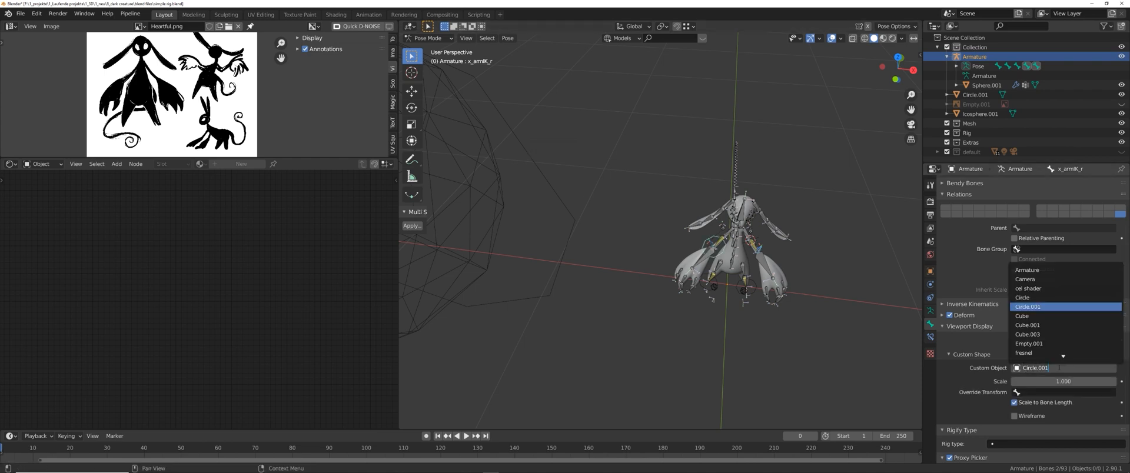
left_click(1040, 307)
- Rotate the mesh of Circle.001 about the global Z axis in Edit Mode to reorient the arm control shapes
middle_click_drag(686, 308, 569, 233, "shift")
scroll(601, 284, "up", 6)
key("ctrl+Tab")
scroll(559, 280, "down", 4)
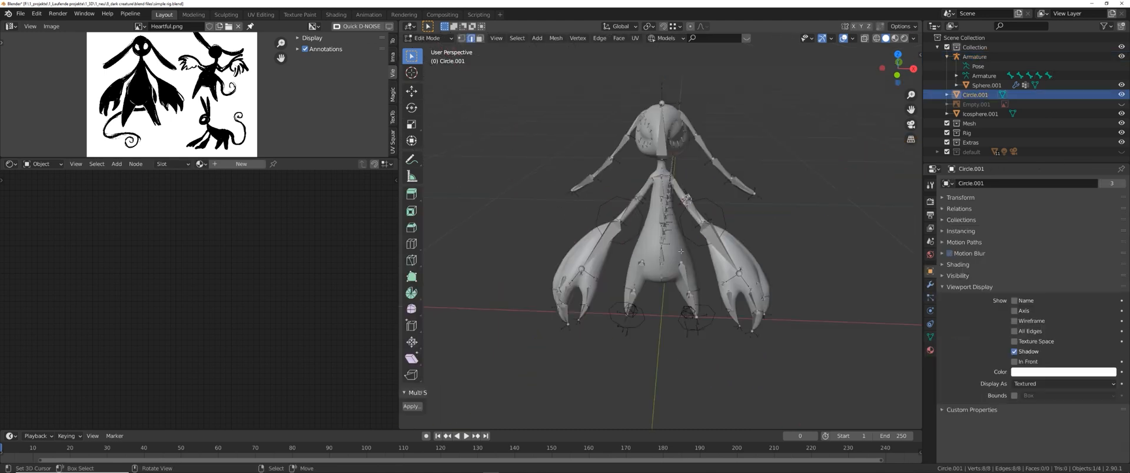
key("r")
key("z")
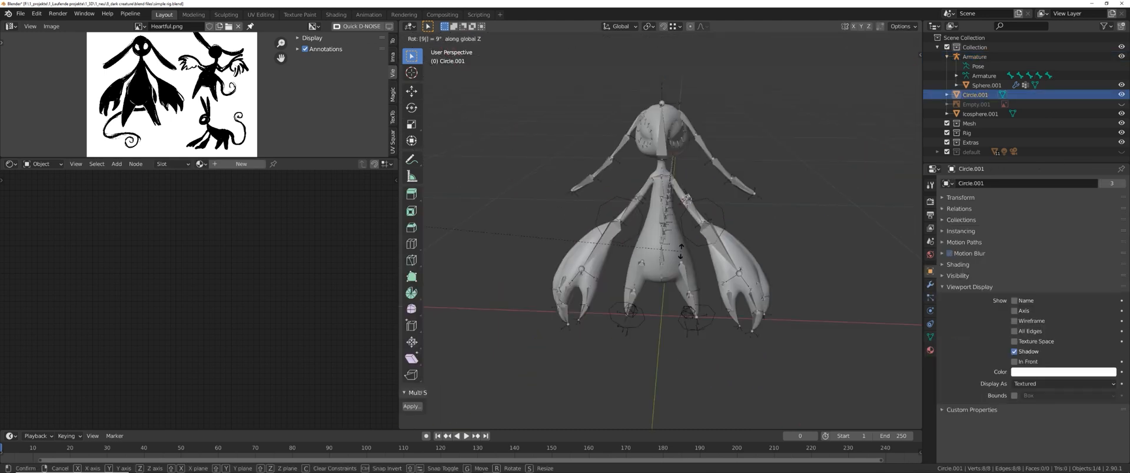
key("Return")
key("Tab")
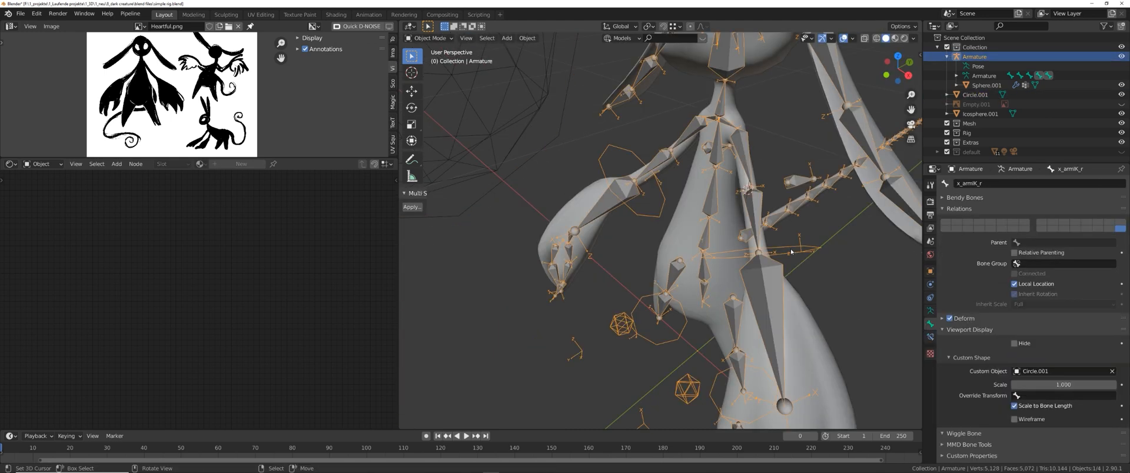
- Test-move the left arm's IK control bone and cancel the move
middle_click_drag(784, 272, 796, 217)
right_click(794, 202)
key("g")
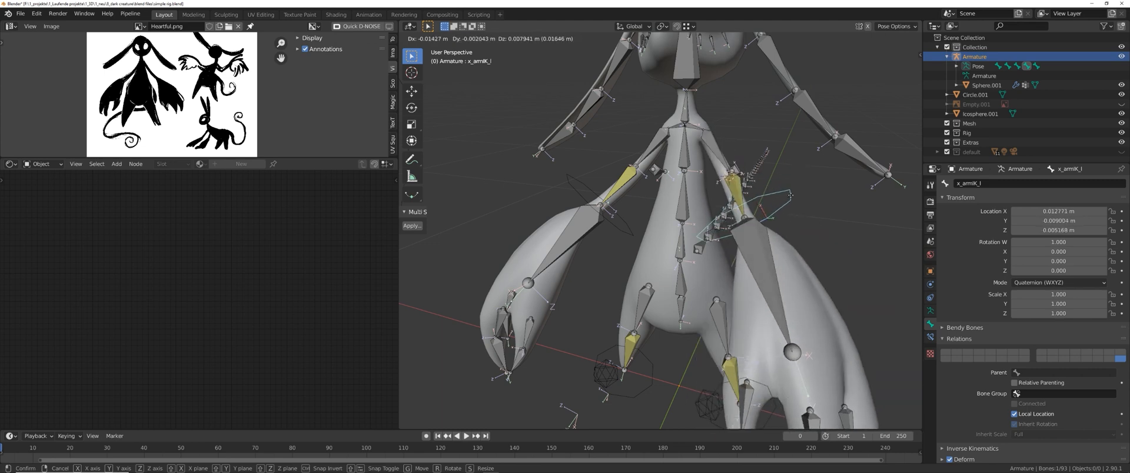
right_click(791, 198)
- Set the custom shape scale of both arm IK bones to 0.5 and save the file
scroll(791, 199, "down", 1)
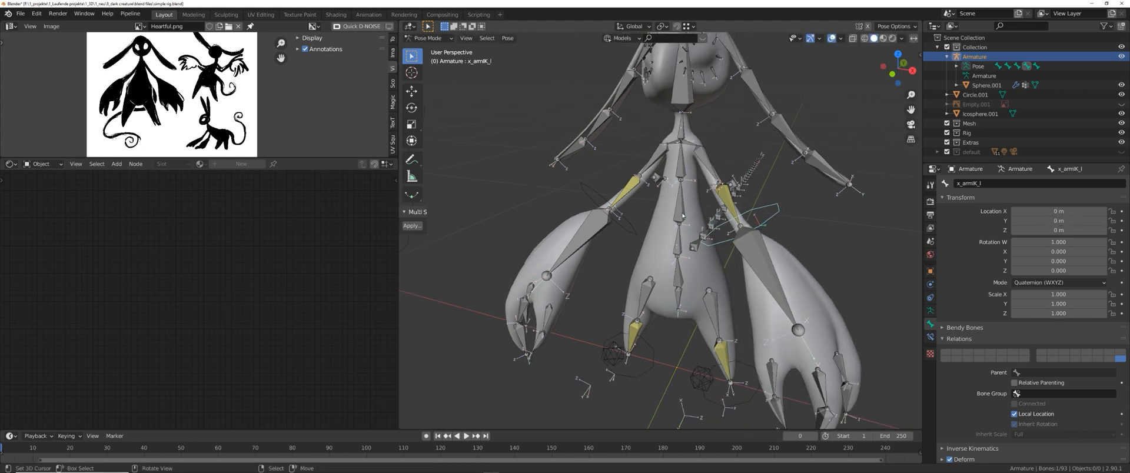
right_click(626, 224, "shift")
scroll(1068, 342, "down", 5)
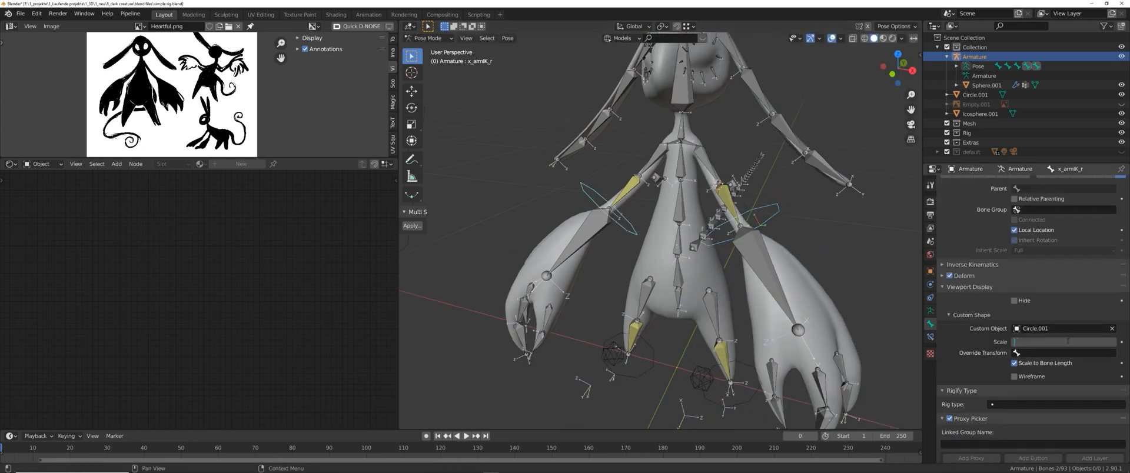
type("0.5")
key("Return")
key("ctrl+s")
- Assign Icosphere.001 as the custom shape of both arm pole bones
middle_click_drag(818, 259, 755, 266)
key("ctrl+Tab")
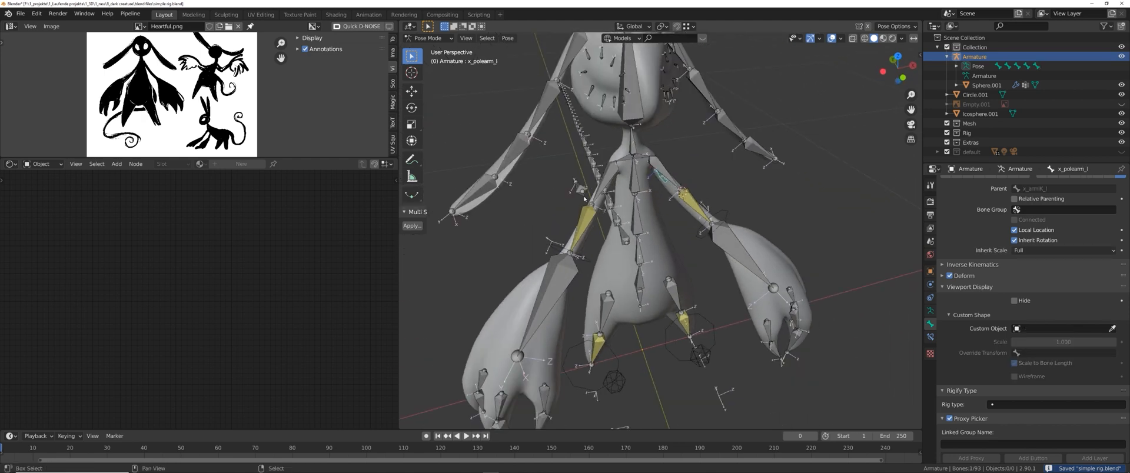
left_click(1088, 328)
type("ic")
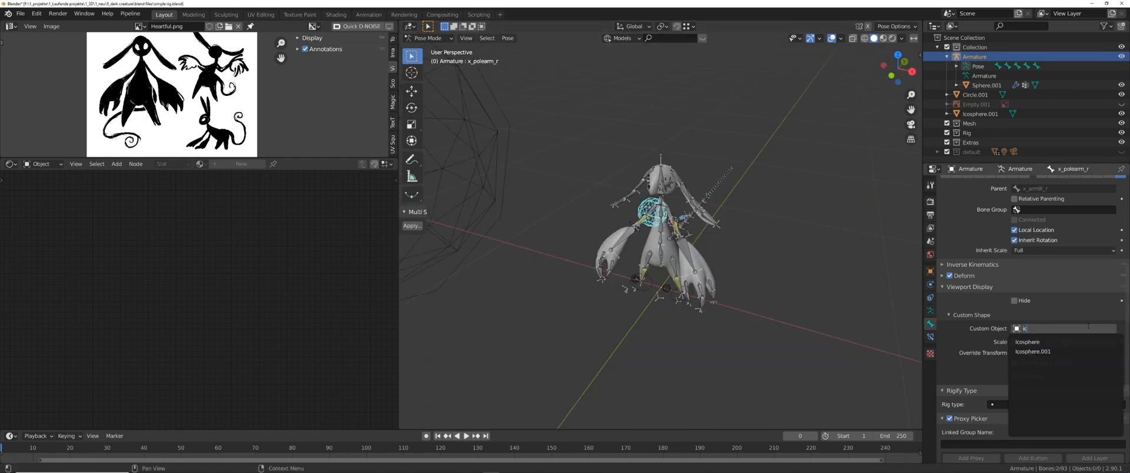
left_click(1032, 351)
- Reduce the custom shape scale of both arm pole bones to 0.3
left_click(1068, 342)
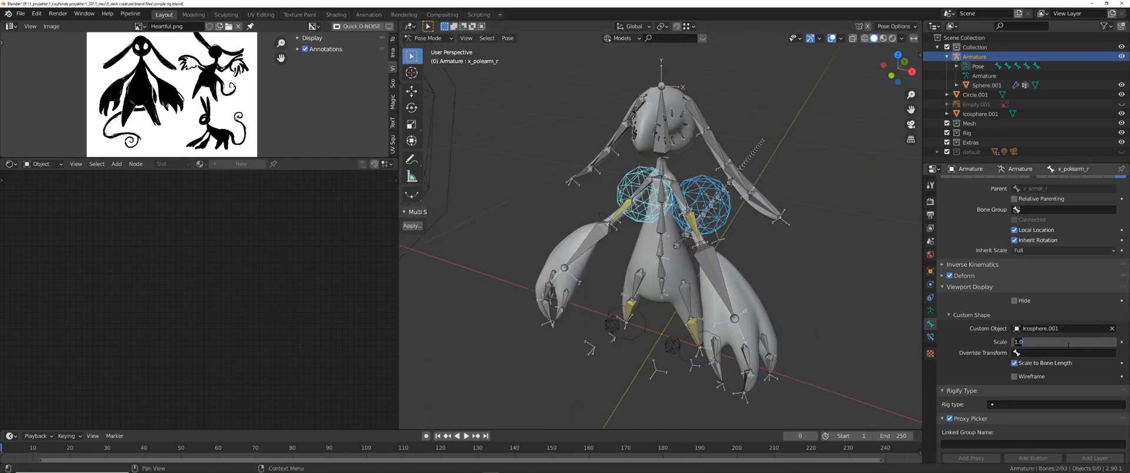
key("Return")
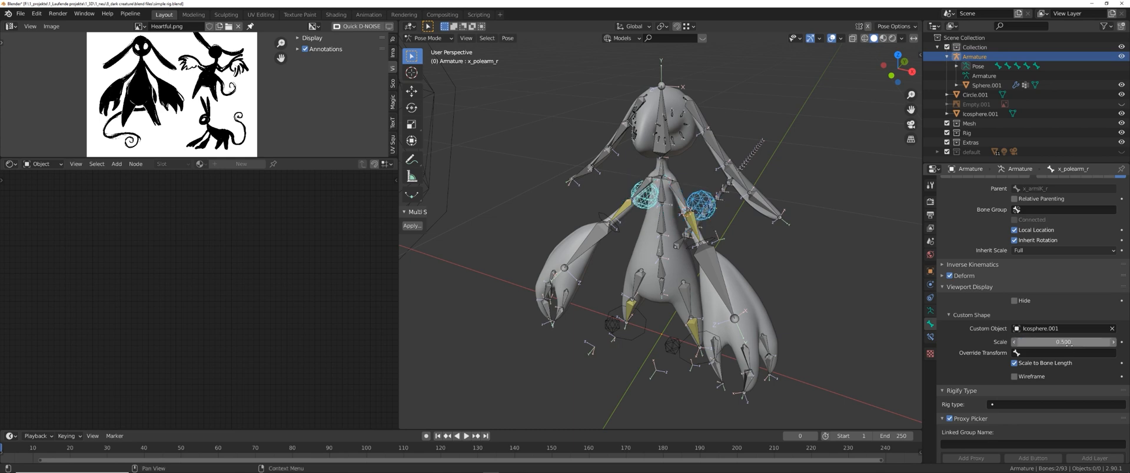
left_click(1047, 342)
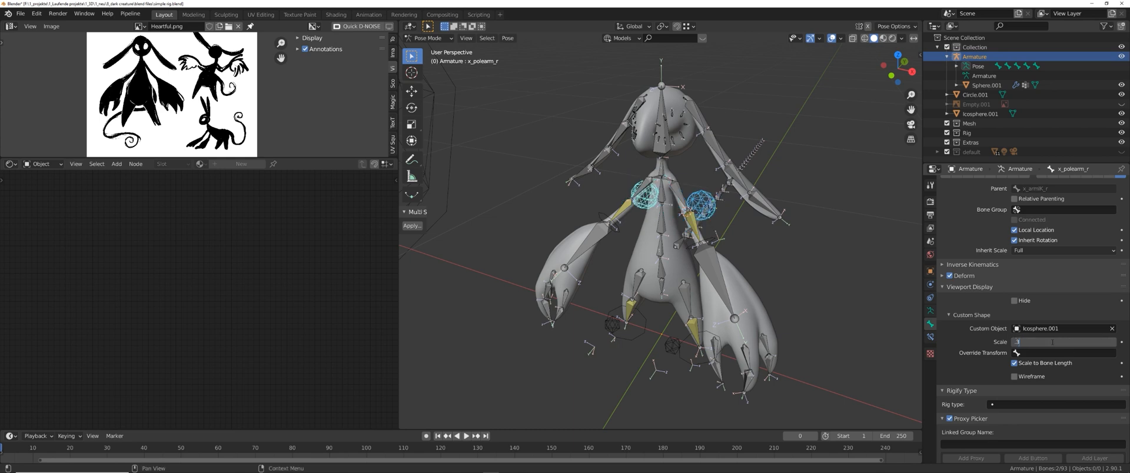
key("Return")
- Select both arm IK bones and both arm pole bones and move them to the first bone layer
key("ctrl+Tab")
middle_click_drag(736, 329, 671, 316)
scroll(685, 342, "up", 3)
key("ctrl+Tab")
left_click(677, 257)
left_click(689, 180, "shift")
left_click(599, 157, "shift")
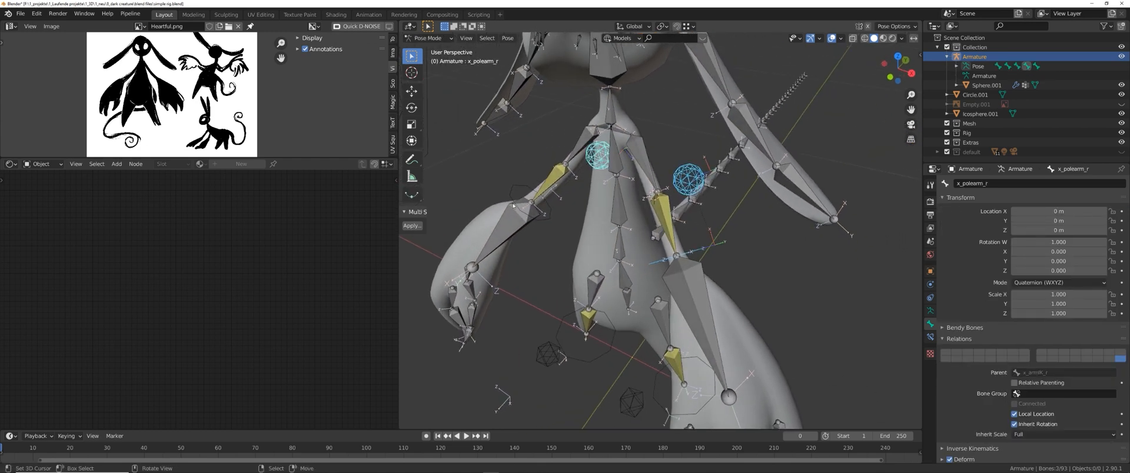
middle_click_drag(513, 206, 559, 194)
left_click(516, 250, "shift")
middle_click_drag(700, 327, 706, 354)
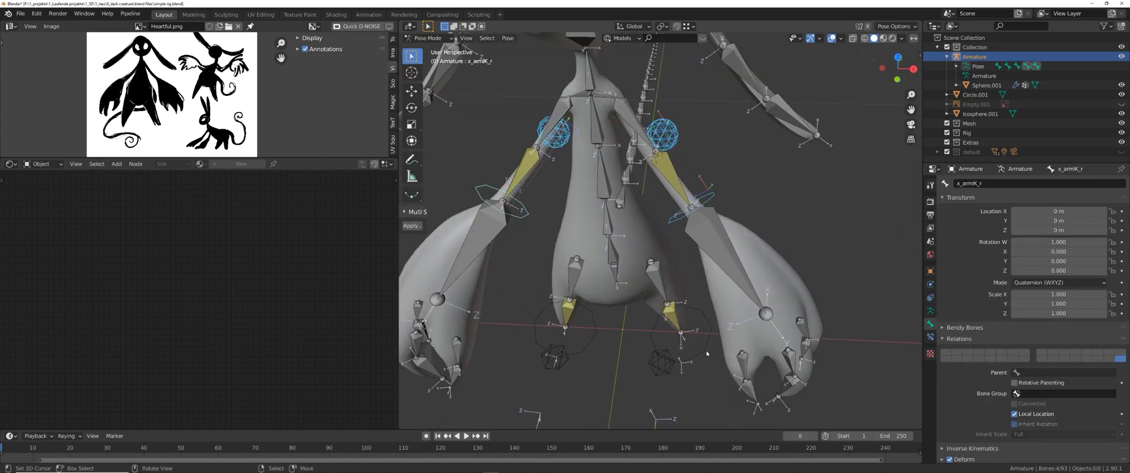
key("m")
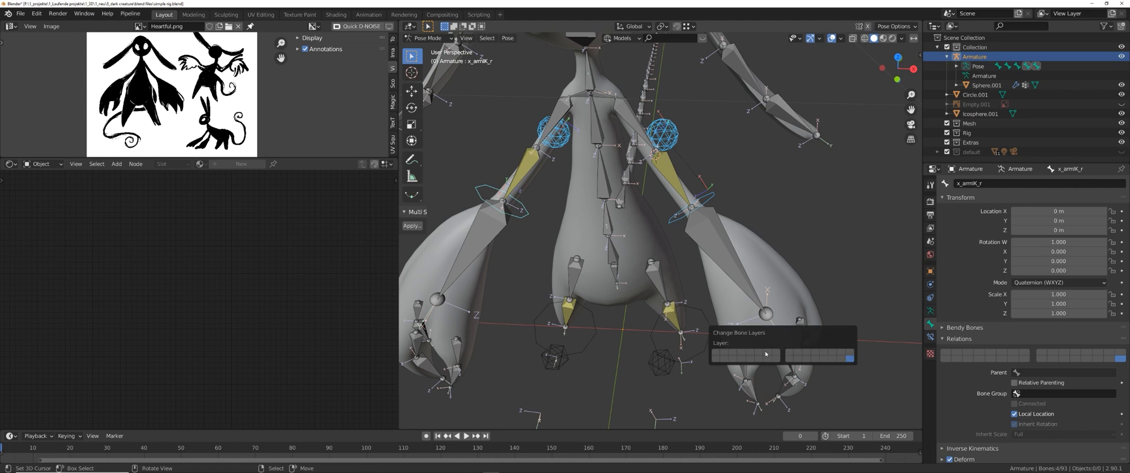
left_click(718, 356)
- Turn off Deform for the four selected arm control bones
scroll(977, 307, "down", 4)
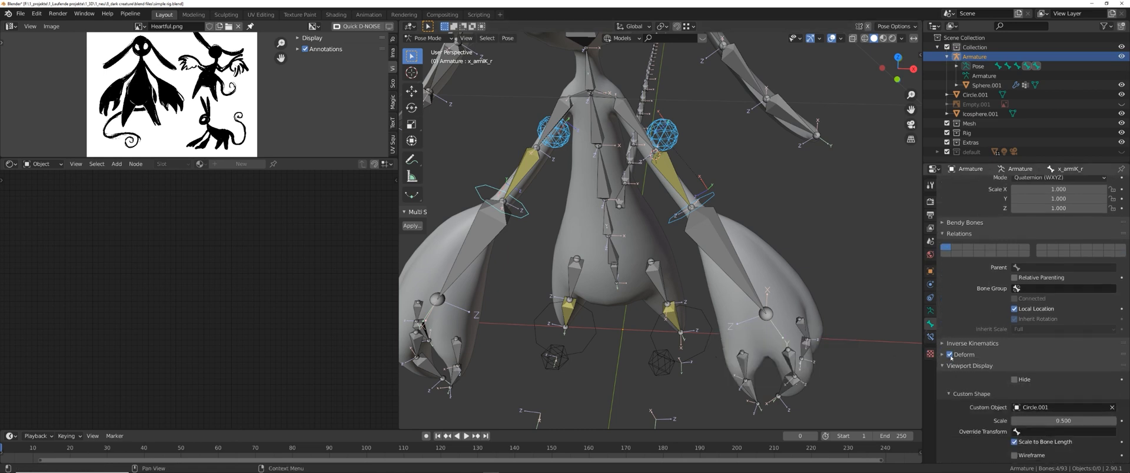
middle_click_drag(847, 265, 779, 285)
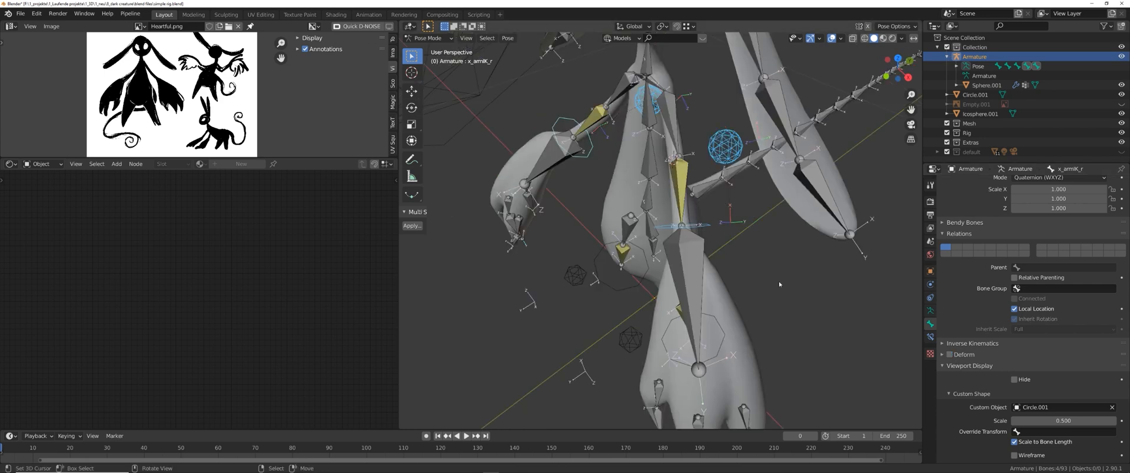
middle_click_drag(671, 259, 714, 264)
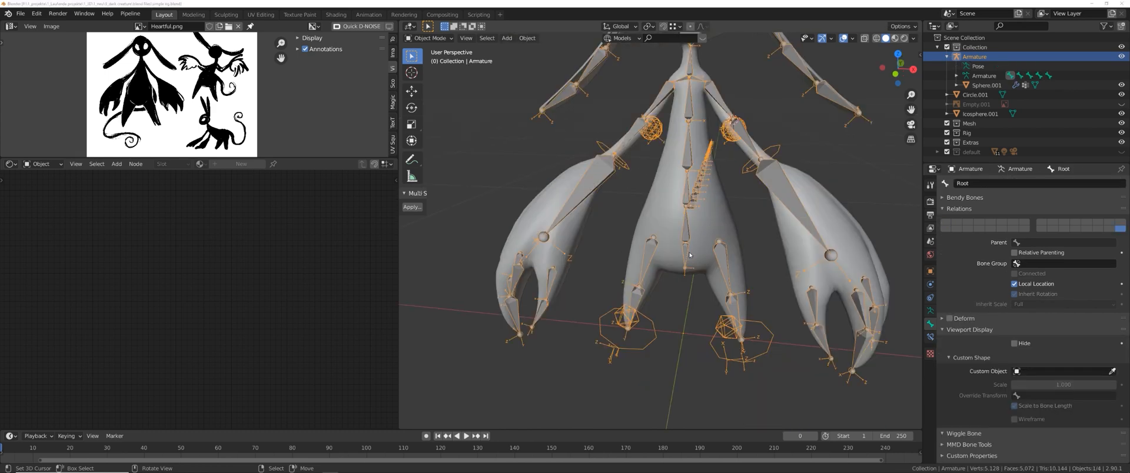
- In the armature's Edit Mode, select the central bone chain from Root to head and duplicate it in place
middle_click_drag(732, 229, 758, 241)
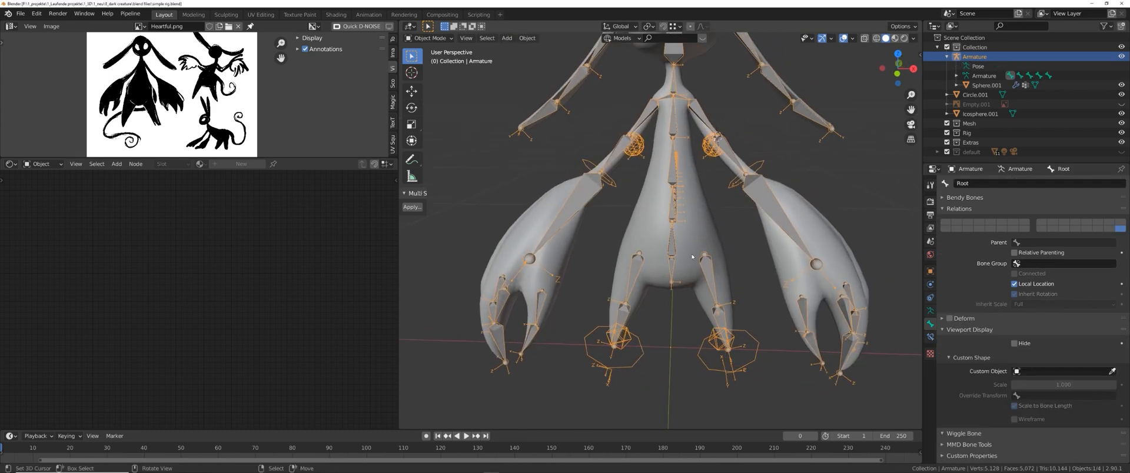
scroll(733, 132, "up", 2)
middle_click_drag(733, 132, 674, 170)
middle_click_drag(659, 259, 713, 252)
key("ctrl+Tab")
middle_click_drag(711, 315, 710, 231, "shift")
middle_click_drag(672, 206, 658, 264, "shift")
mouse_move(679, 119)
middle_mouse_down("shift")
mouse_move(676, 182)
mouse_move(687, 121)
middle_mouse_up("shift")
key("Tab")
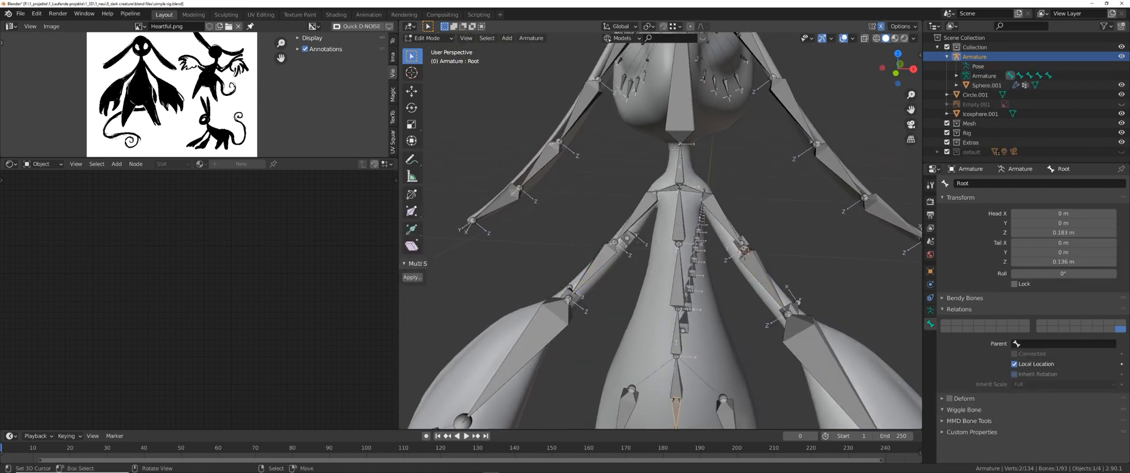
left_click(676, 119)
middle_click_drag(667, 328, 665, 242, "shift")
key("shift+d")
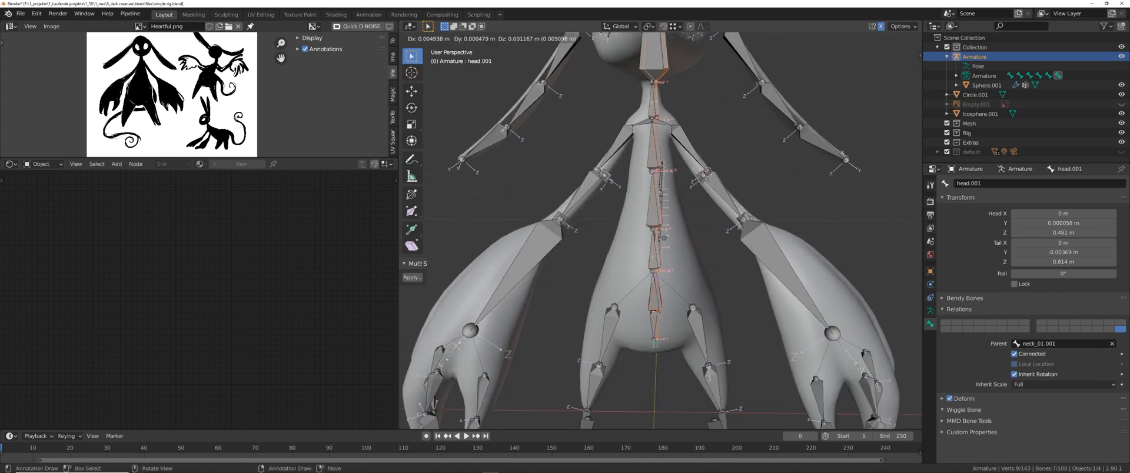
right_click(664, 240)
- Move the duplicated spine bones to the first layer of the second row and show only that layer
key("m")
left_click(669, 267)
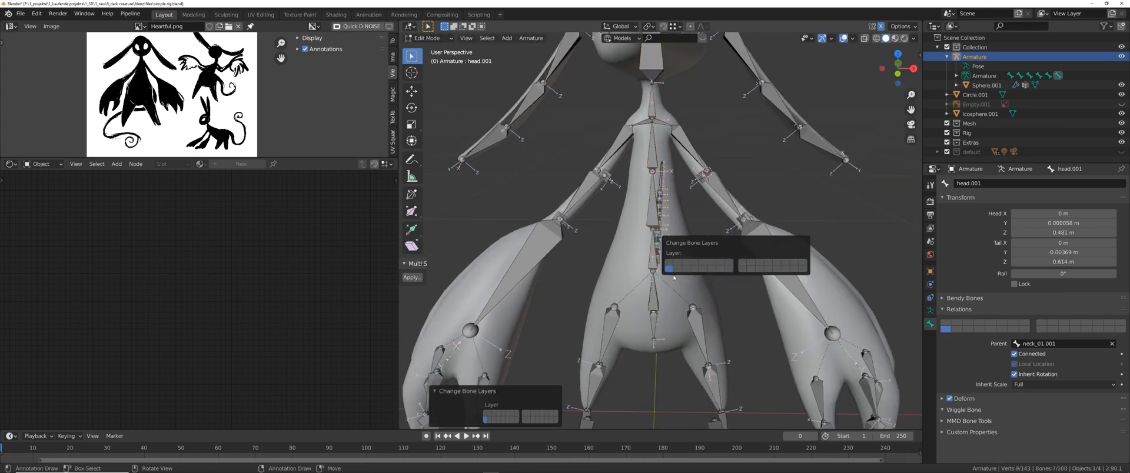
left_click(930, 310)
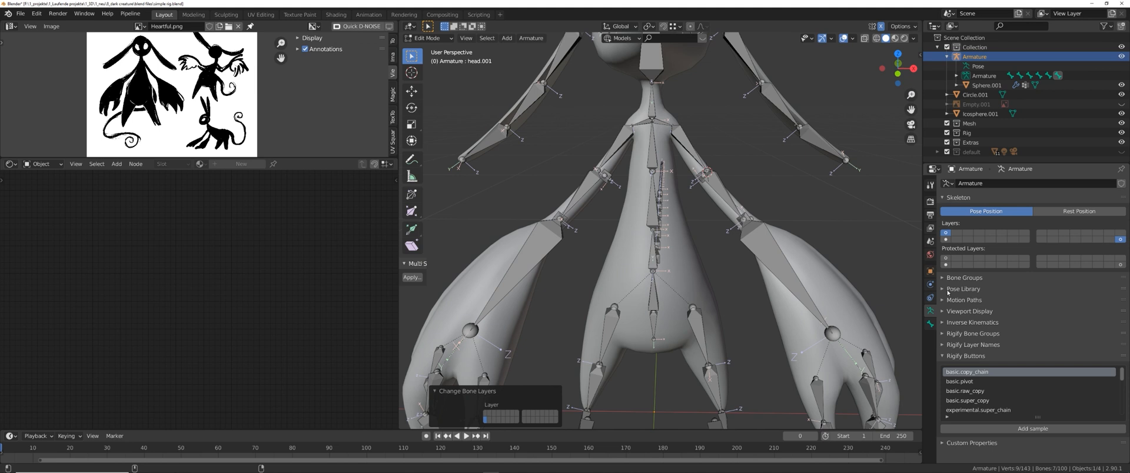
left_click(946, 240)
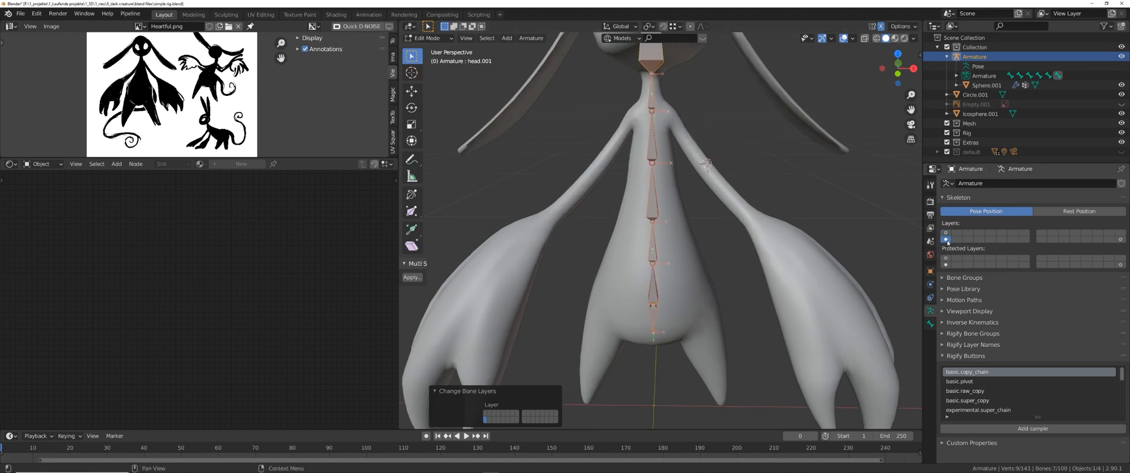
- Turn off Deform for the duplicated Root-to-head bones
mouse_move(857, 283)
middle_mouse_down()
mouse_move(846, 283)
mouse_move(874, 282)
mouse_move(853, 281)
middle_mouse_up()
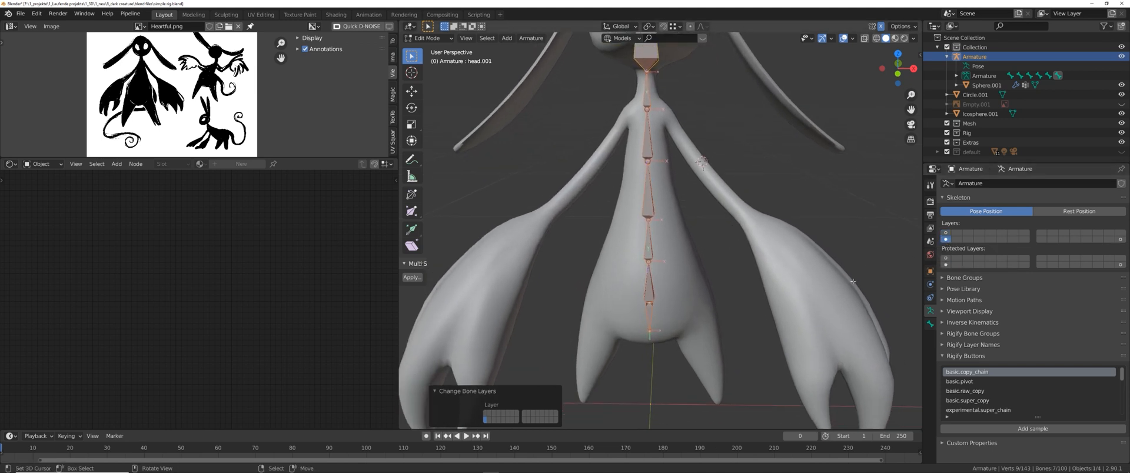
left_click(930, 324)
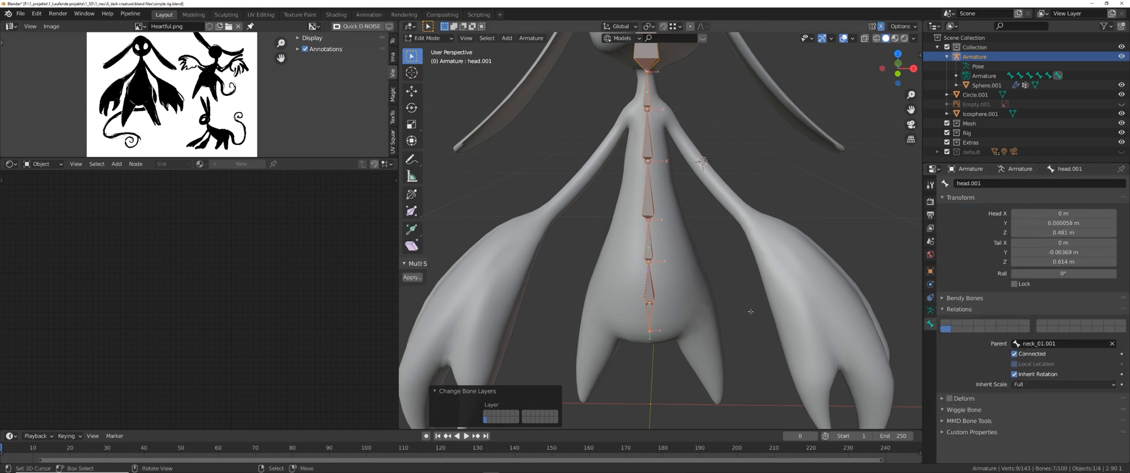
middle_click_drag(749, 312, 672, 255)
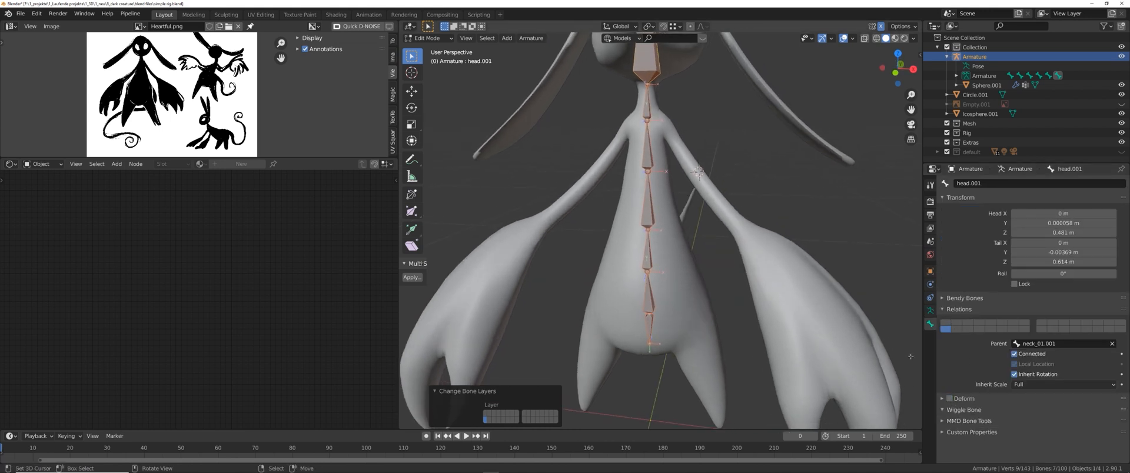
middle_click_drag(910, 356, 584, 189)
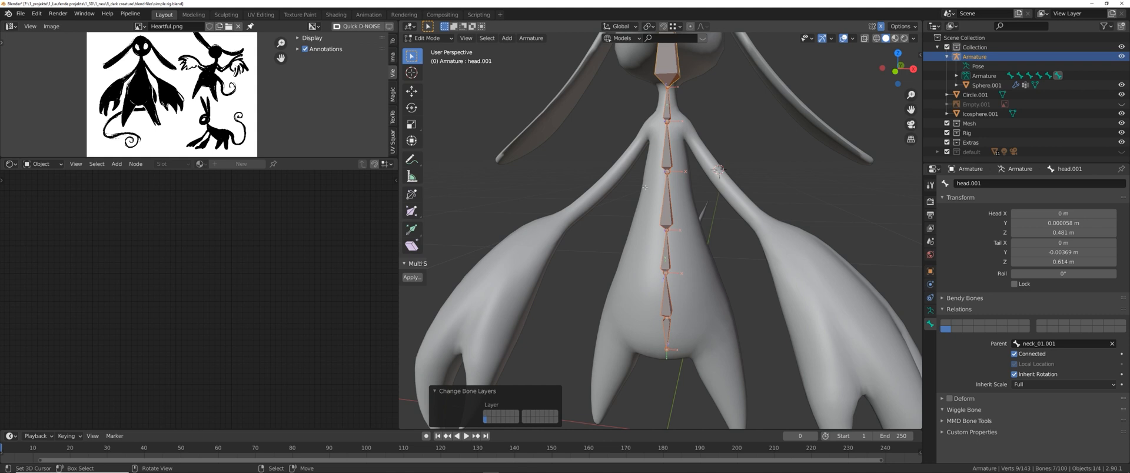
- Batch rename the selected duplicated spine bones by setting the name with the Prefix method and the prefix x_
key("F3")
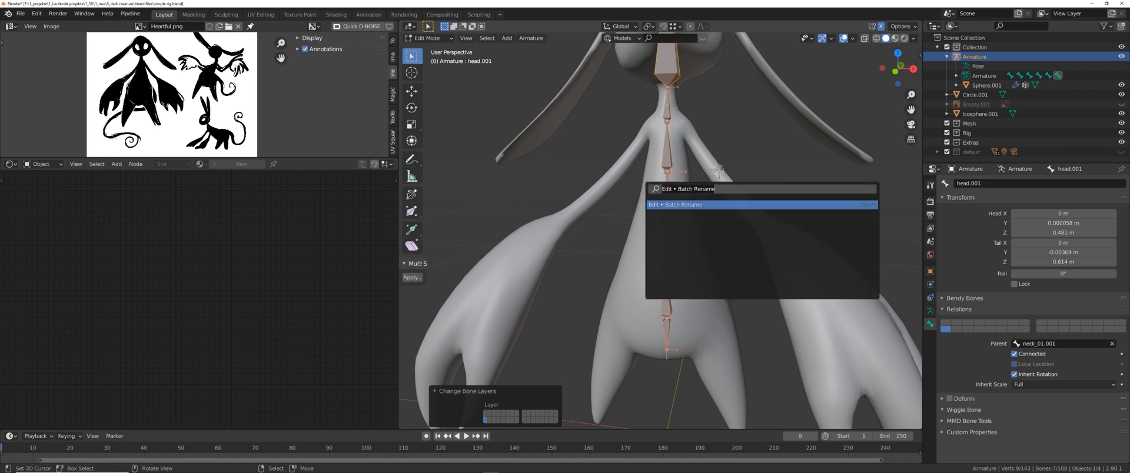
left_click(684, 204)
left_click(703, 222)
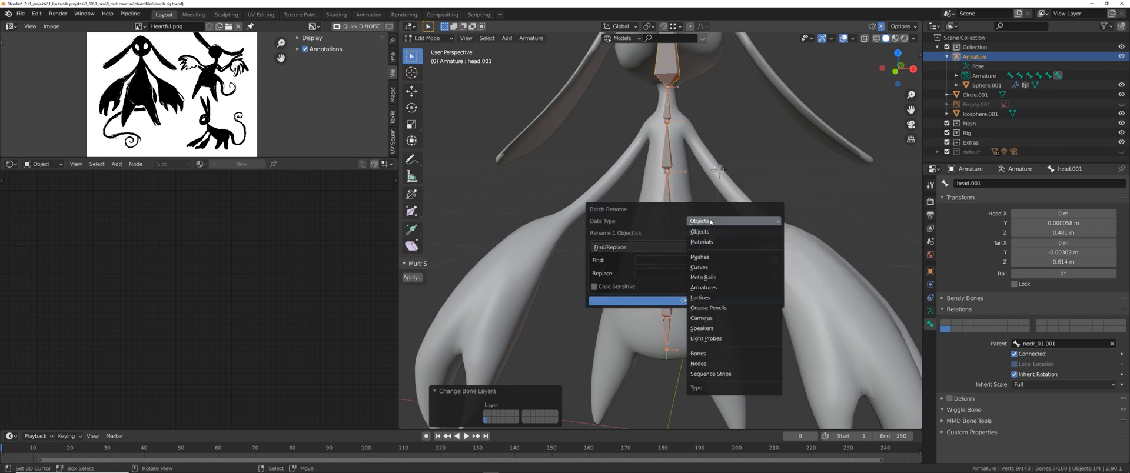
left_click(699, 353)
left_click(634, 247)
left_click(632, 270)
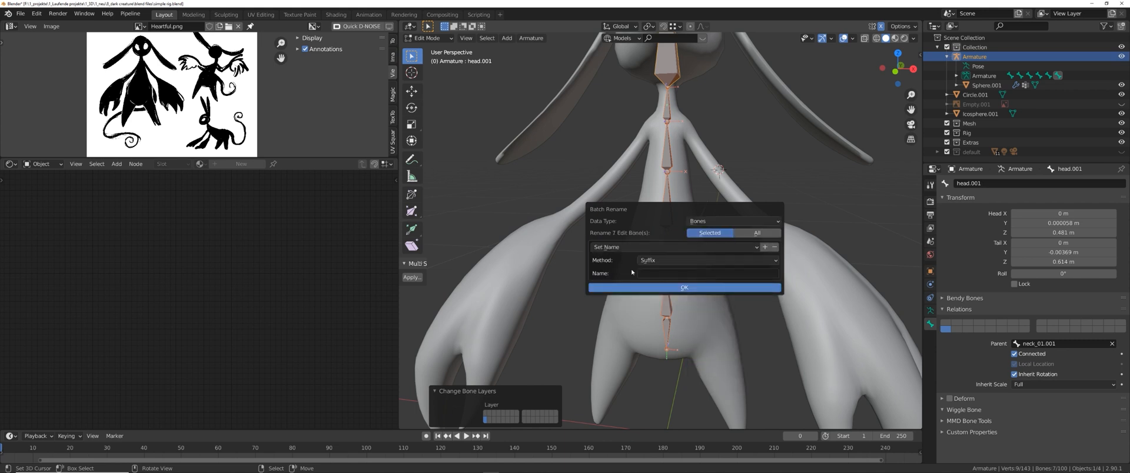
left_click(654, 260)
left_click(656, 282)
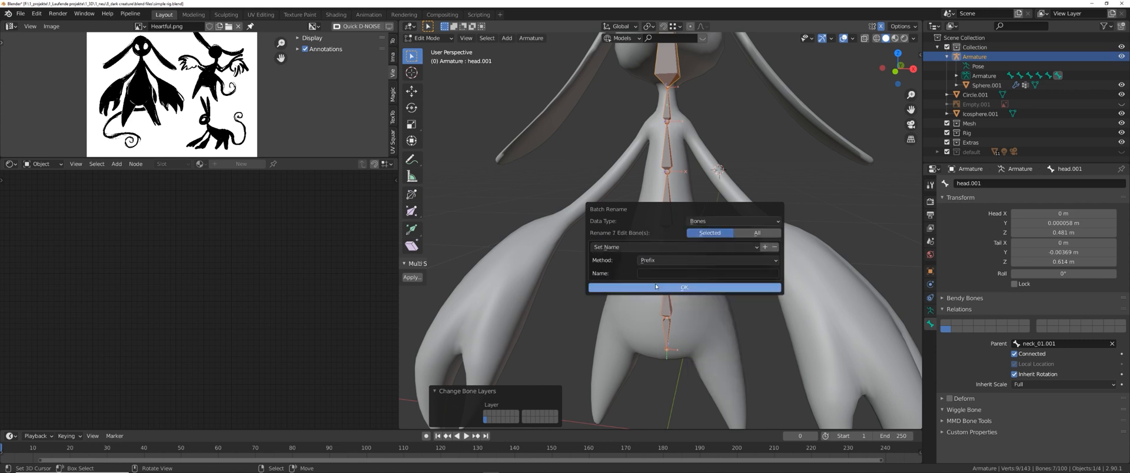
left_click(658, 274)
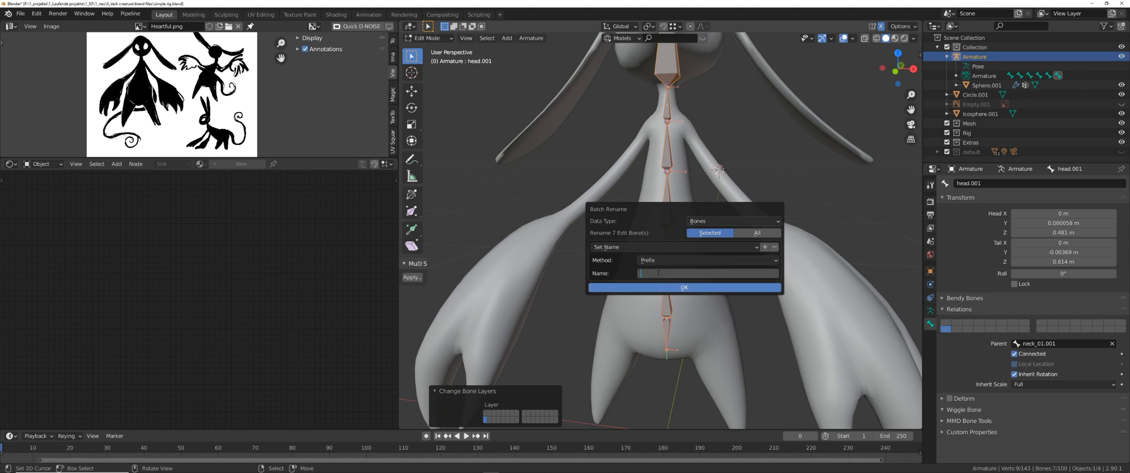
type("x_")
key("Return")
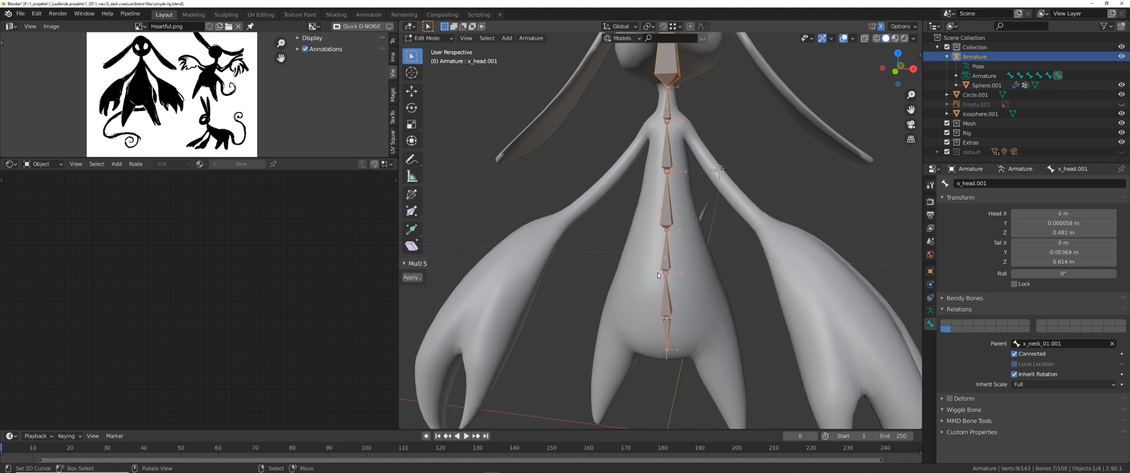
key("Return")
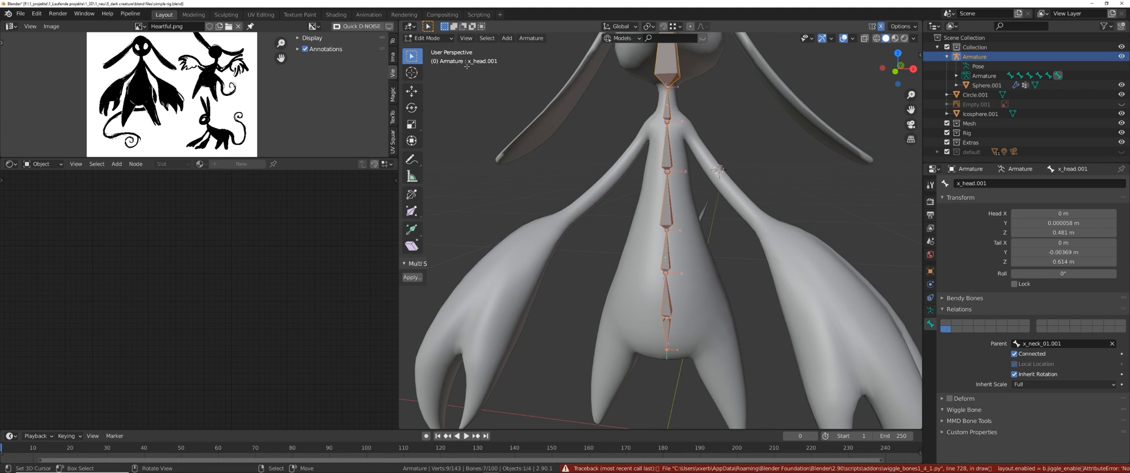
- Batch rename the selected bones with Strip Characters, removing digits from the end of their names
middle_click_drag(598, 202, 608, 202)
key("F3")
left_click(659, 224)
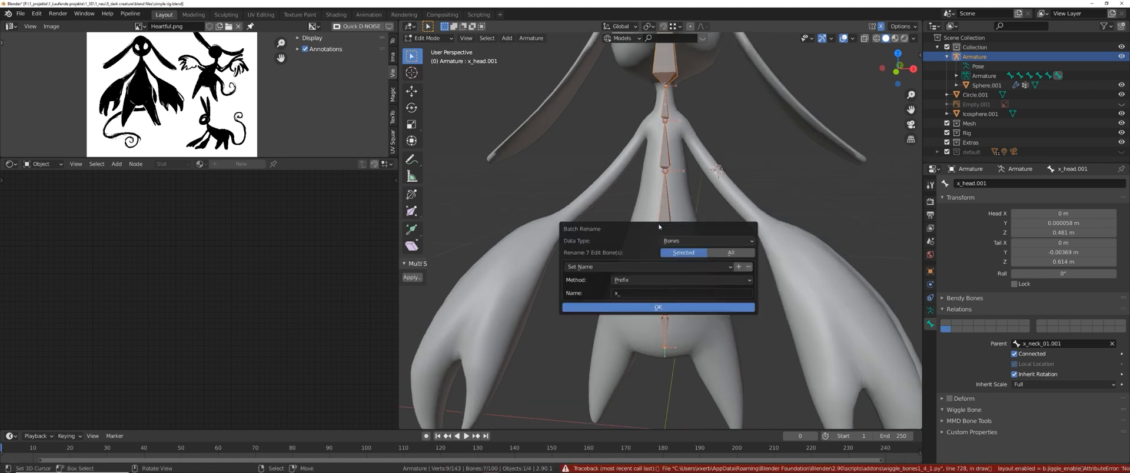
left_click(637, 268)
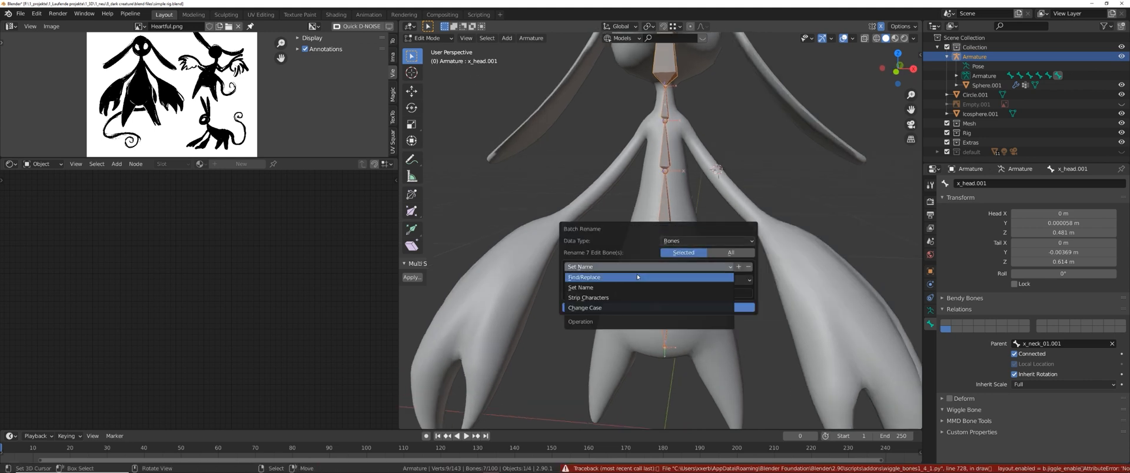
left_click(625, 298)
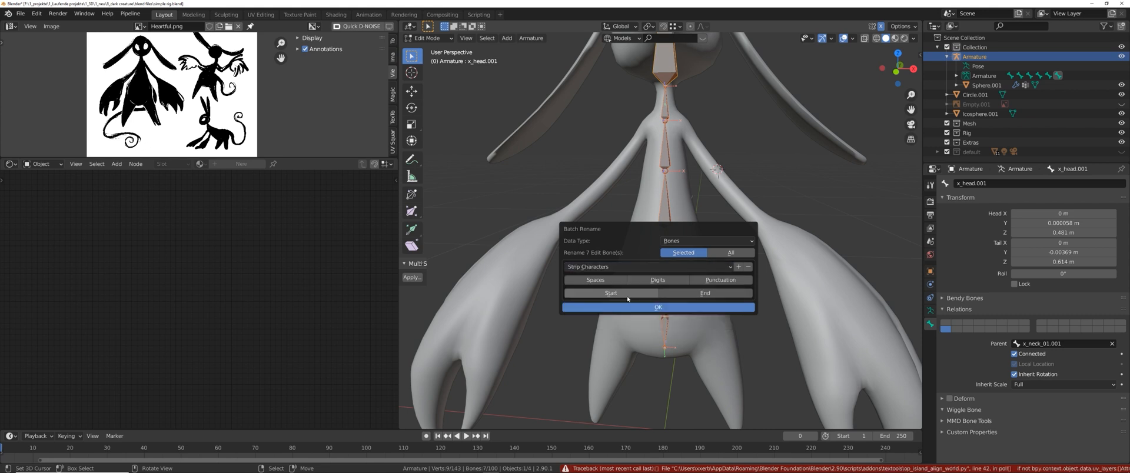
left_click(655, 280)
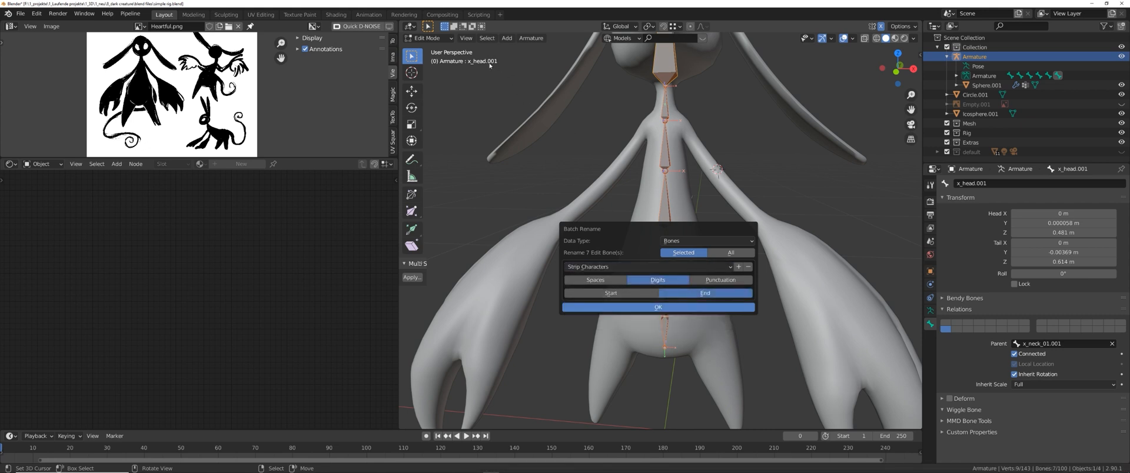
key("Return")
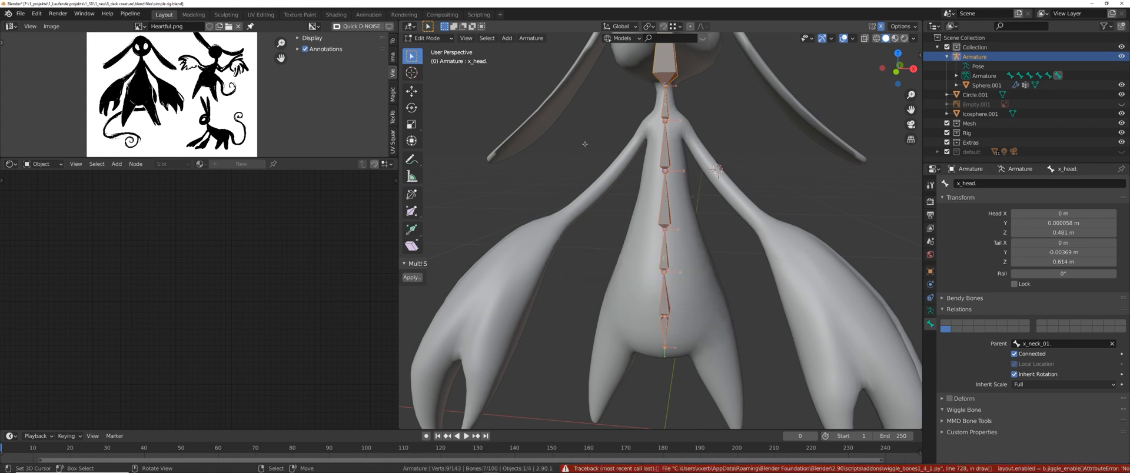
- Open Batch Rename again for the selected duplicated spine bones
key("F3")
key("Return")
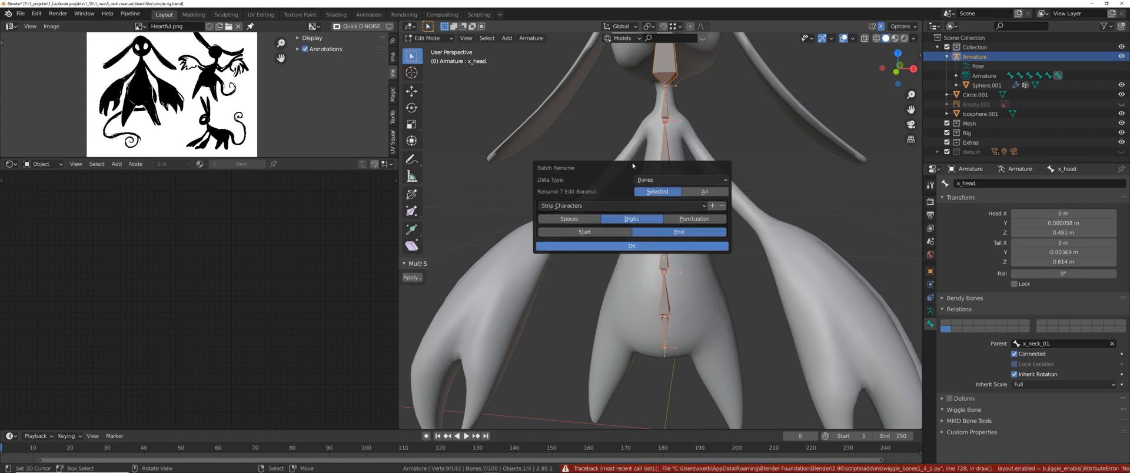
- Batch rename the selected bones by stripping punctuation from the end of their names
left_click(695, 222)
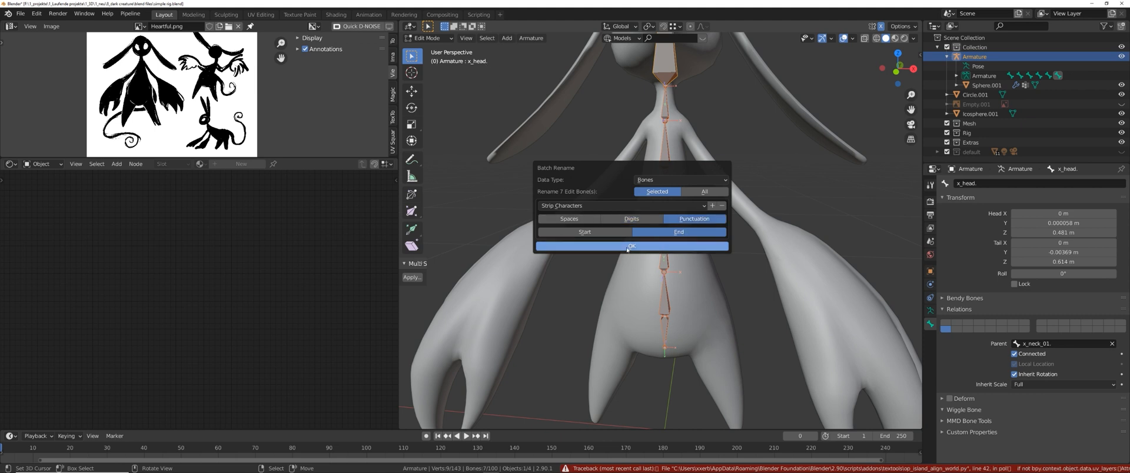
left_click(647, 245)
- Duplicate the large wireframe circle object in Object Mode, moving the copy about 0.117 m along X
middle_click_drag(699, 292, 680, 265)
scroll(709, 240, "down", 3)
scroll(680, 265, "up", 2)
key("ctrl+Tab")
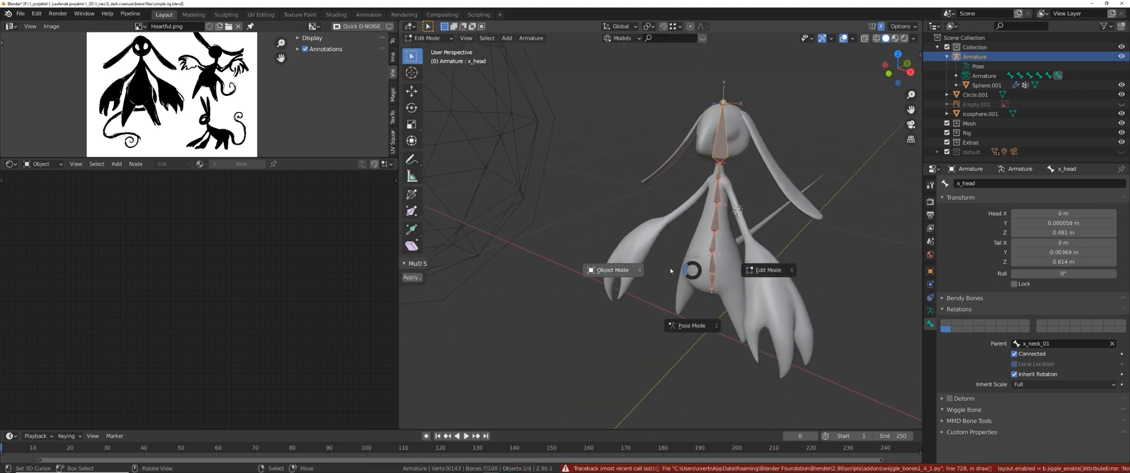
left_click(644, 255)
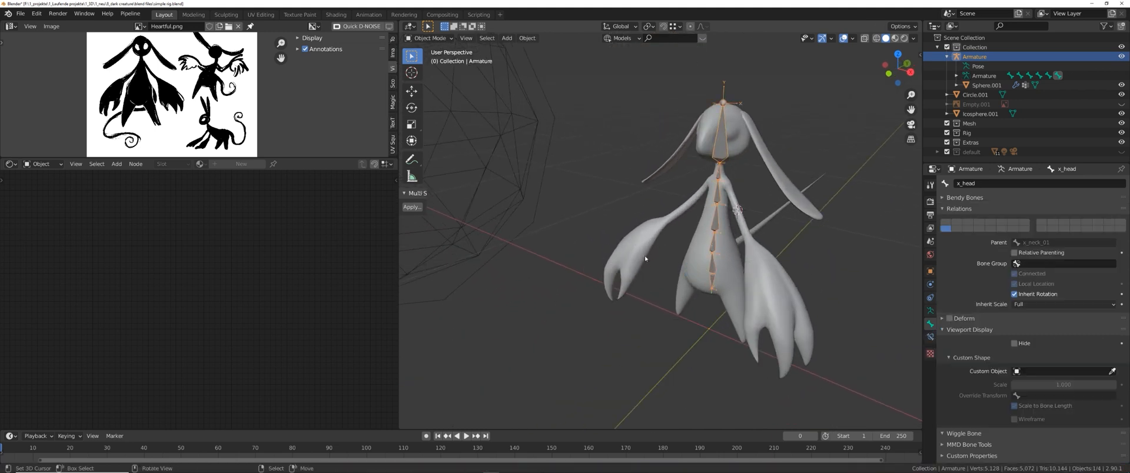
left_click(558, 125)
key("shift+d")
key("x")
left_click(572, 122)
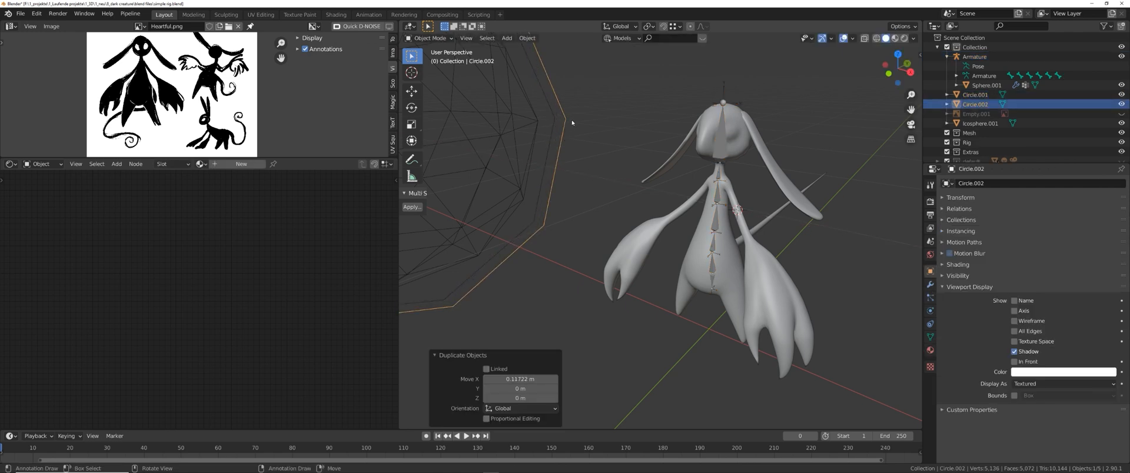
- Assign Circle.002 as the custom shape of all selected control bones in the armature's Pose Mode
scroll(744, 255, "up", 4)
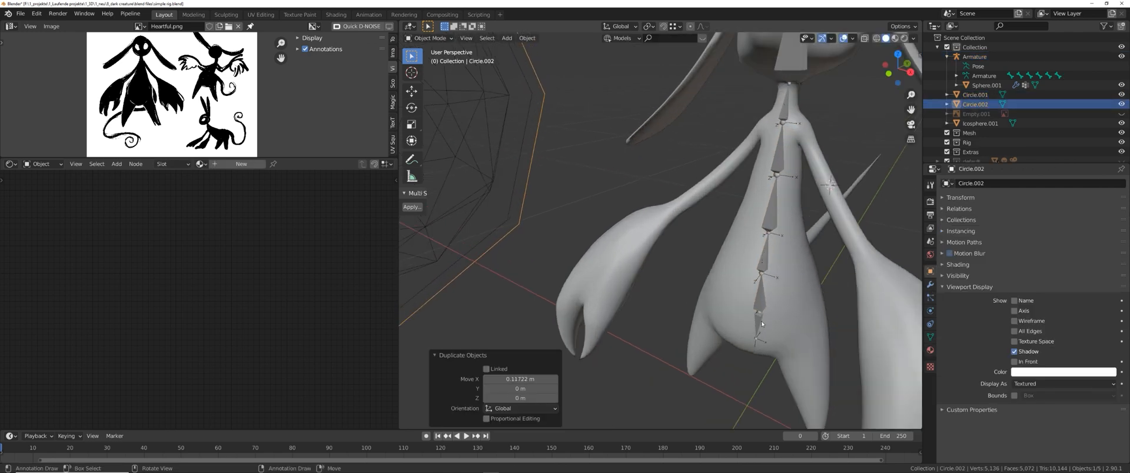
left_click(763, 267)
key("ctrl+Tab")
left_click(764, 318)
scroll(767, 312, "down", 2)
scroll(1013, 349, "down", 5)
scroll(1013, 349, "down", 2)
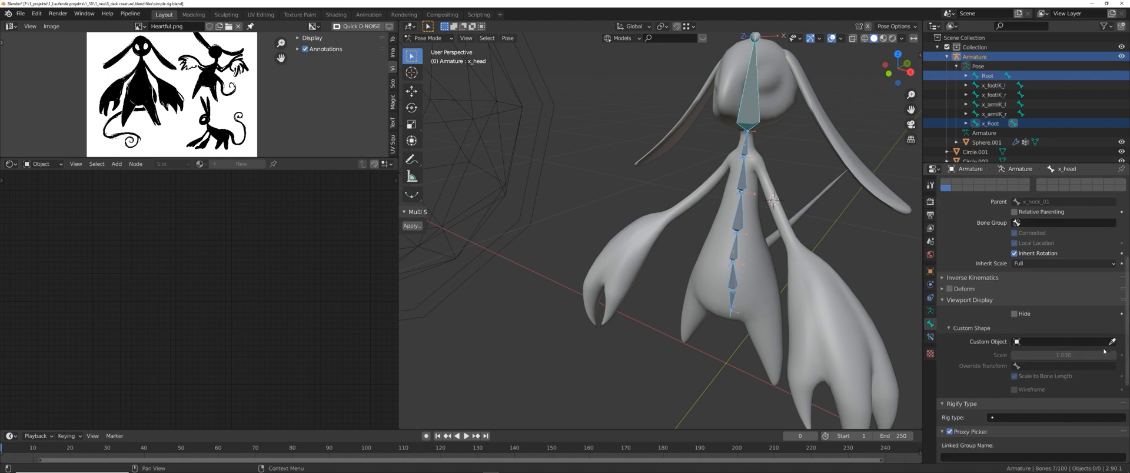
left_click(1112, 341)
left_click(558, 98)
left_click(1053, 341)
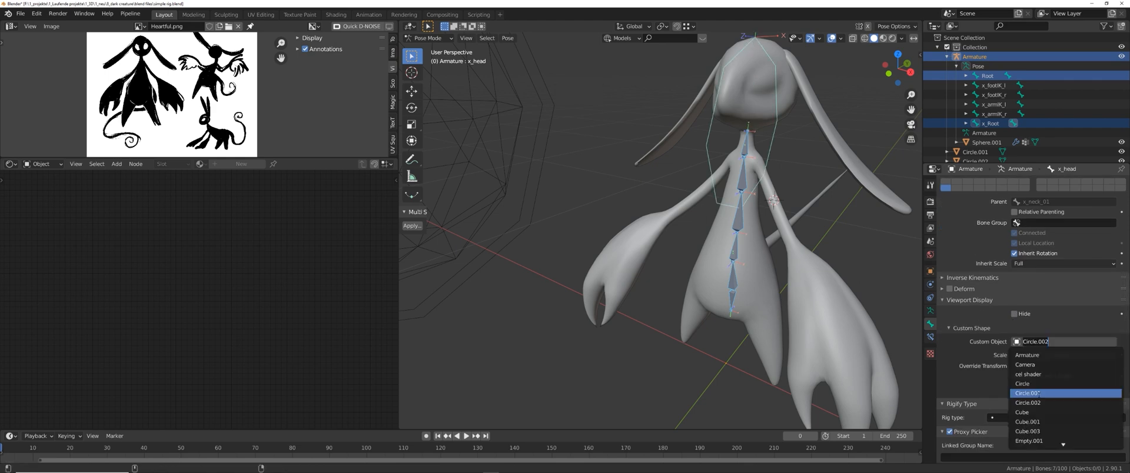
left_click(1053, 403, "alt")
- Rotate the mesh of Circle.002 in Edit Mode so the control bone rings lie horizontally around the body
middle_click_drag(814, 238, 800, 253, "shift")
key("ctrl+Tab")
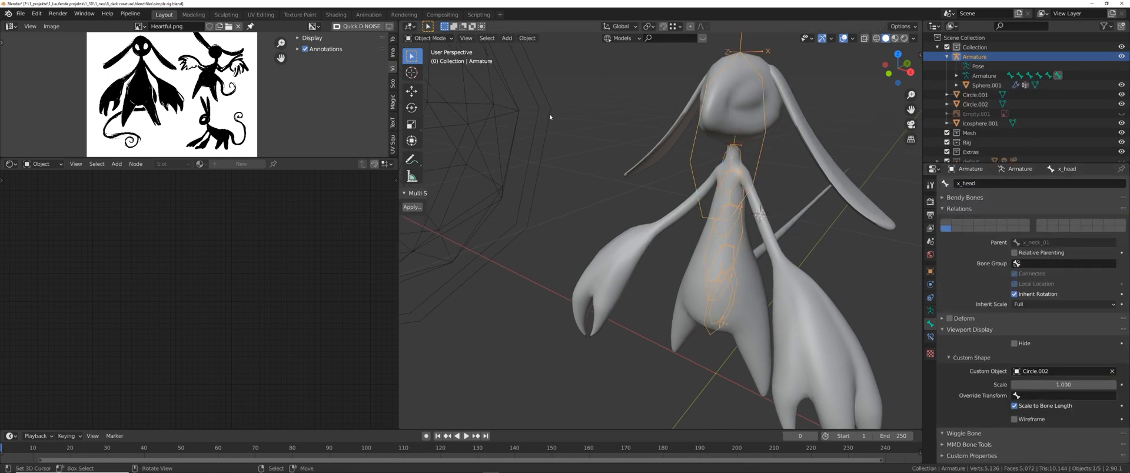
left_click(549, 114)
key("Tab")
key("r")
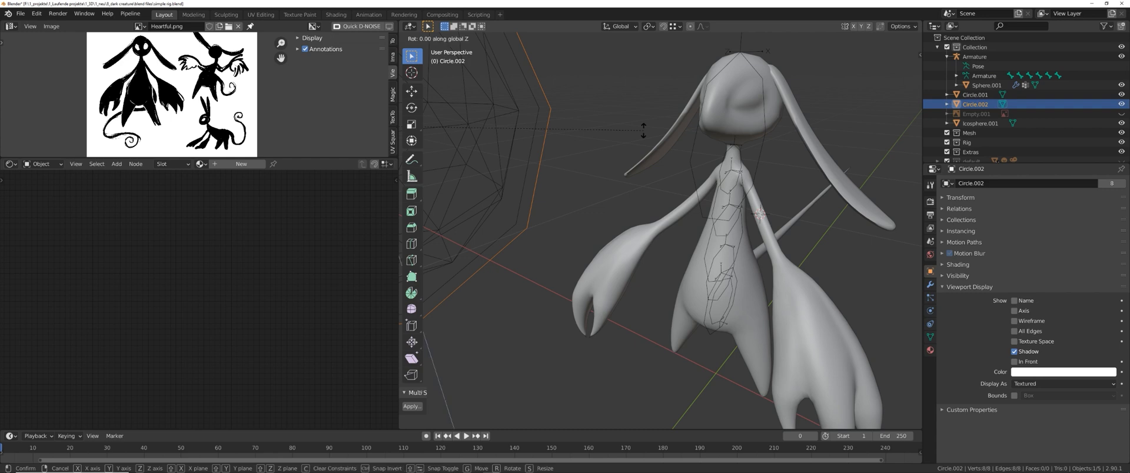
left_click(645, 126)
middle_click_drag(645, 126, 650, 216)
key("Tab")
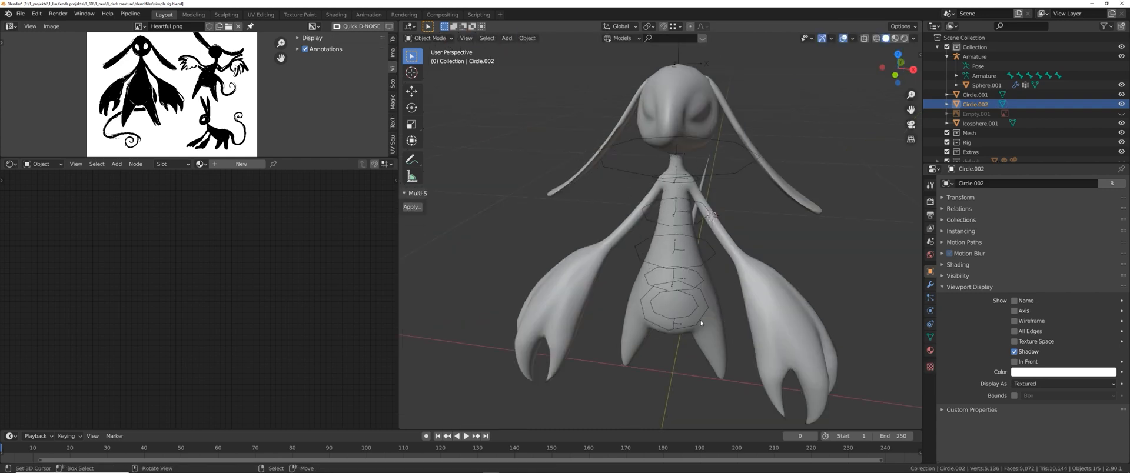
- Enlarge the custom shapes of the x_pelvis and x_Root bones so their rings surround the hips outside the mesh
left_click(702, 309)
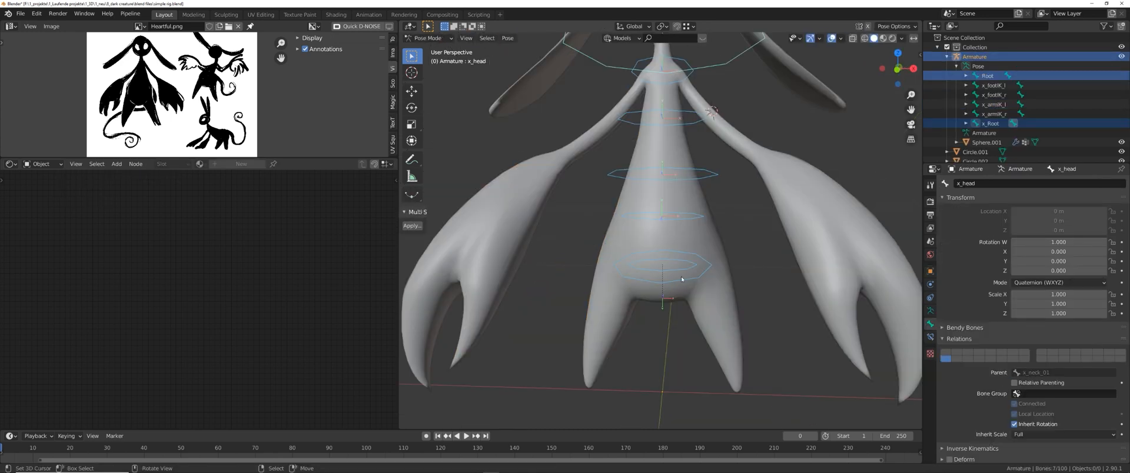
right_click(681, 279)
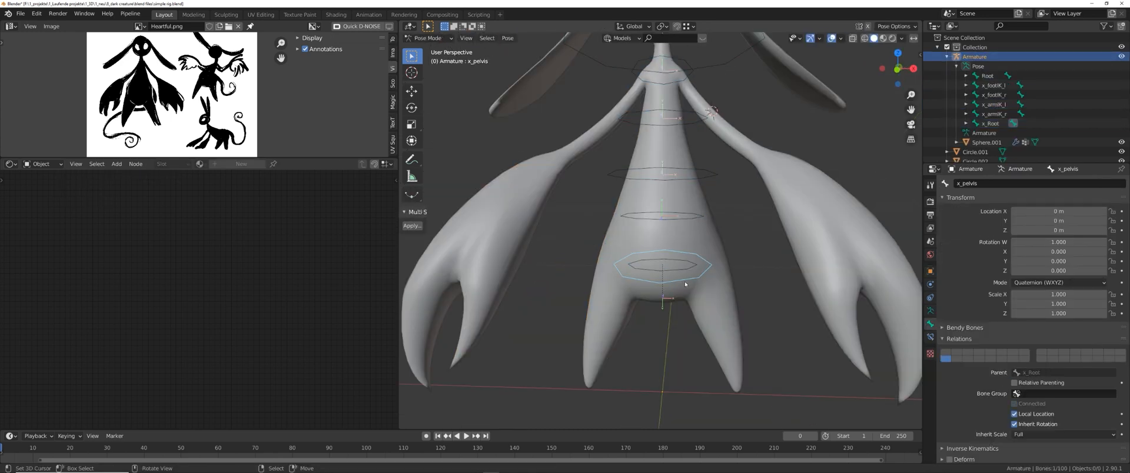
middle_click_drag(683, 281, 686, 295)
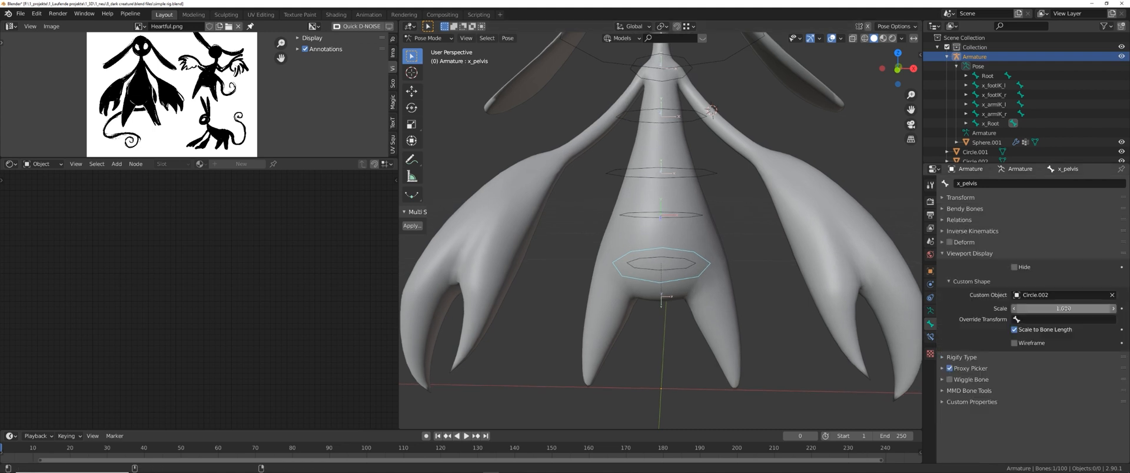
left_click_drag(1023, 312, 1072, 312)
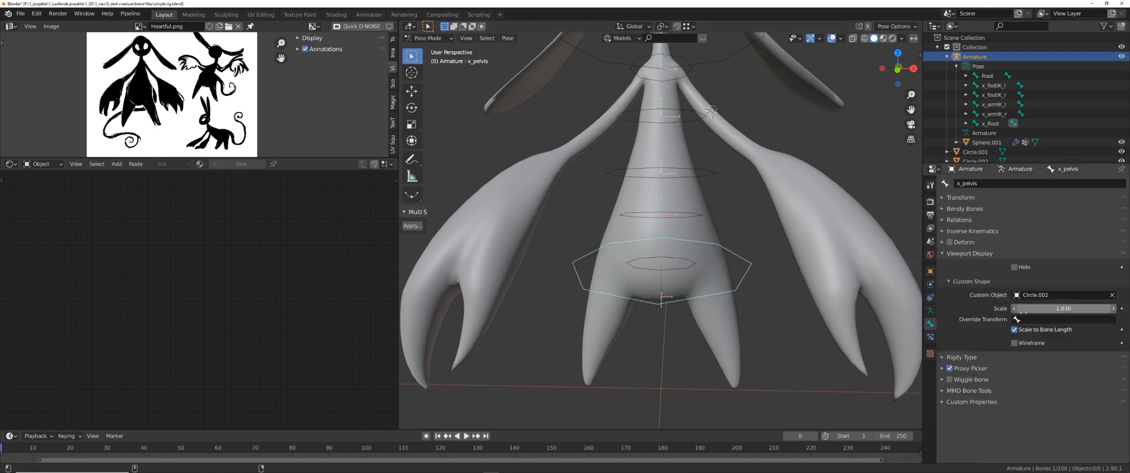
left_click(693, 267)
left_click_drag(1063, 309, 1107, 308)
- Enlarge the custom shape of x_spine_01 and set the x_head custom shape scale to 0.700
middle_click_drag(689, 318, 689, 233)
left_click(686, 222)
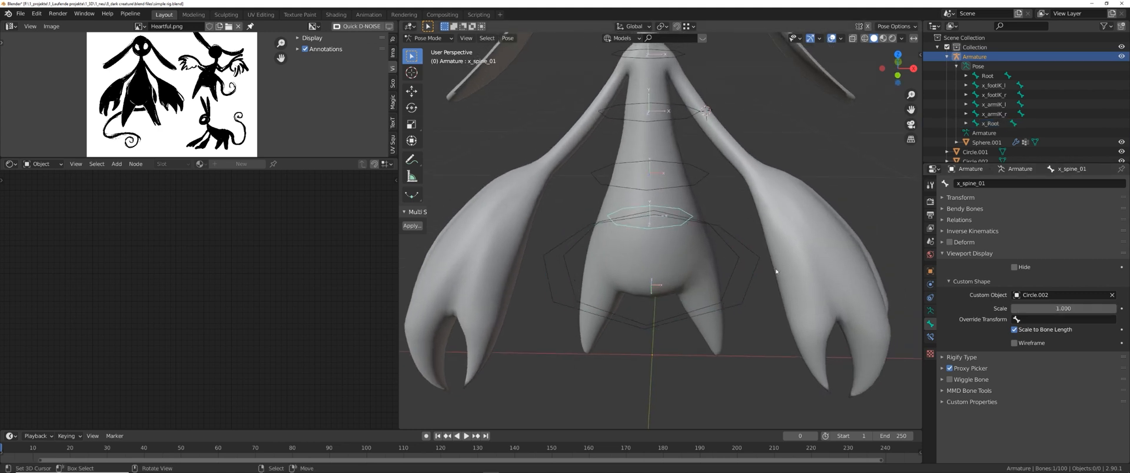
left_click_drag(1059, 308, 1056, 308)
middle_click_drag(688, 134, 696, 234, "shift")
left_click(721, 164)
left_click_drag(1063, 308, 1051, 308)
- Show the armature's last bone layer together with the control bone layer and save the file
scroll(706, 211, "down", 2)
middle_click_drag(730, 230, 706, 212)
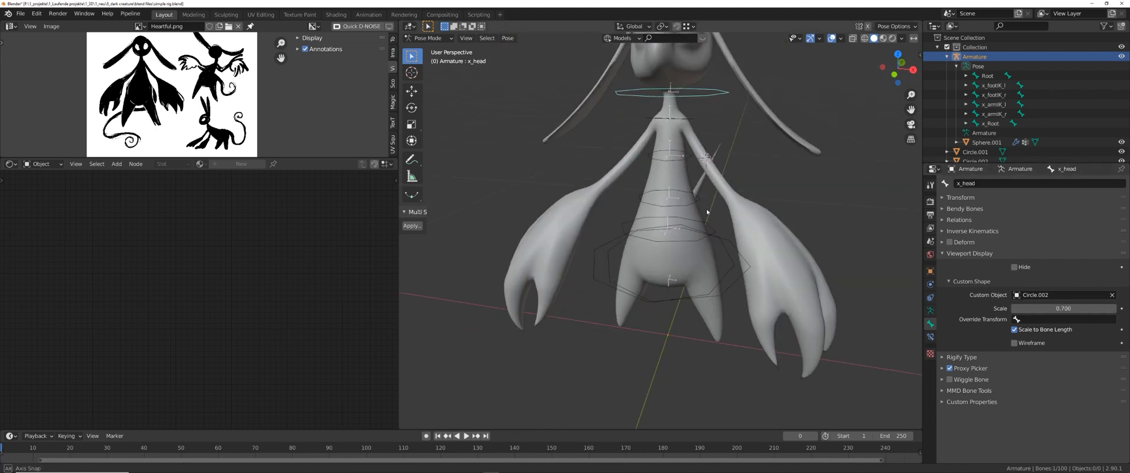
left_click(692, 156)
left_click(931, 311)
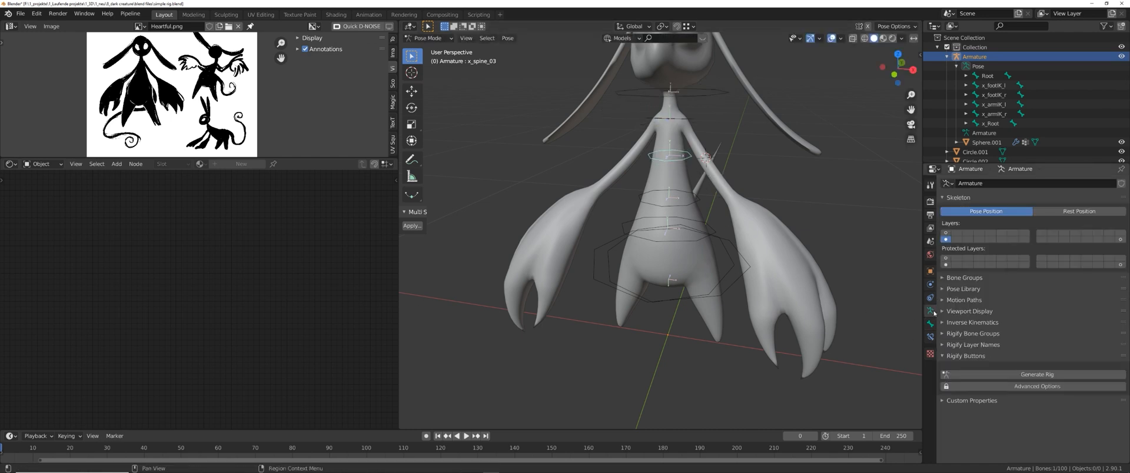
left_click(1119, 239)
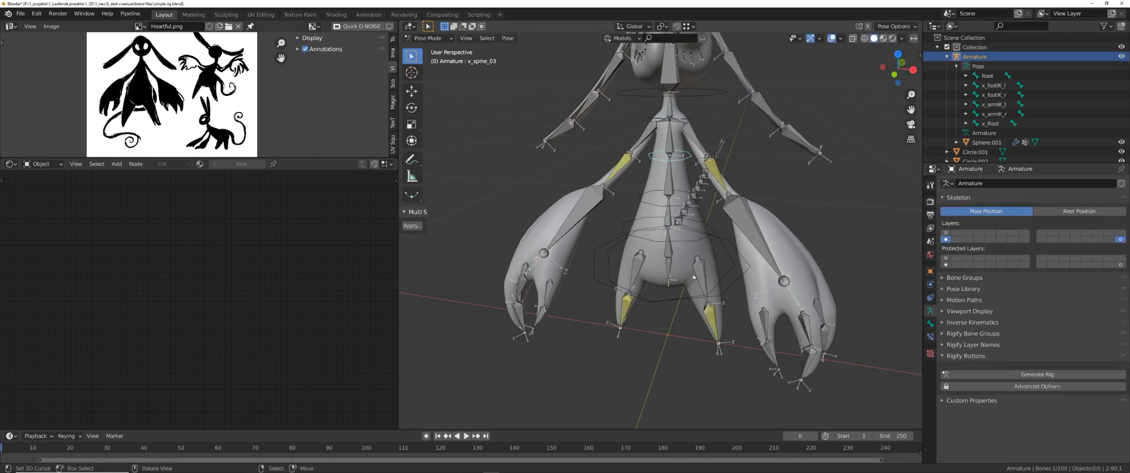
scroll(610, 229, "up", 2)
scroll(609, 229, "up", 3)
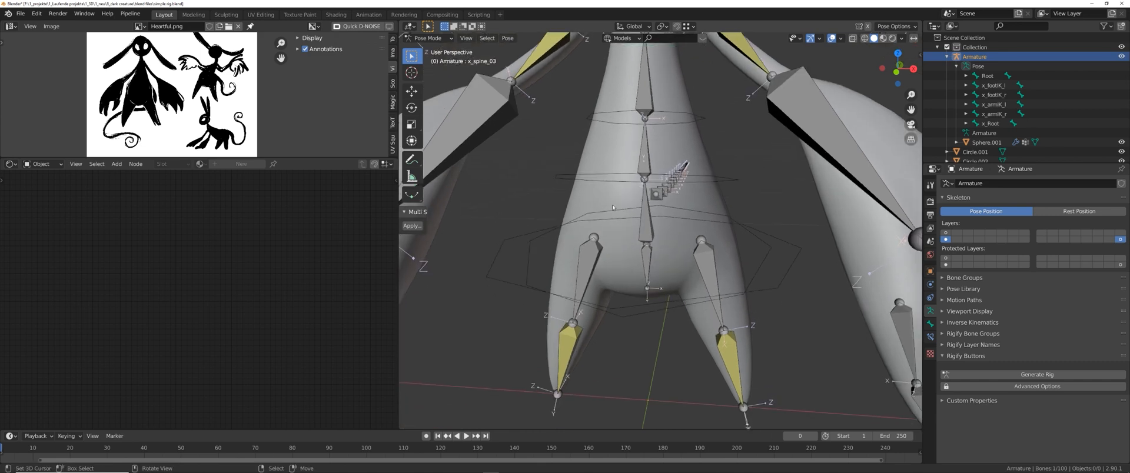
middle_click_drag(701, 271, 689, 252)
key("ctrl+s")
- Add a Copy Transforms constraint to the Root bone, targeting the x_Root bone of Armature
left_click(638, 217)
middle_click_drag(641, 219, 687, 260)
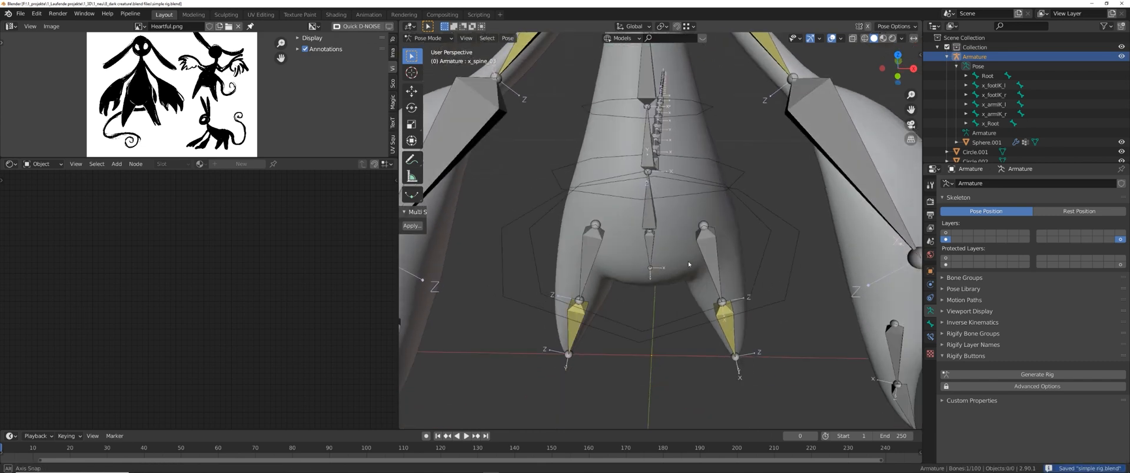
right_click(646, 252)
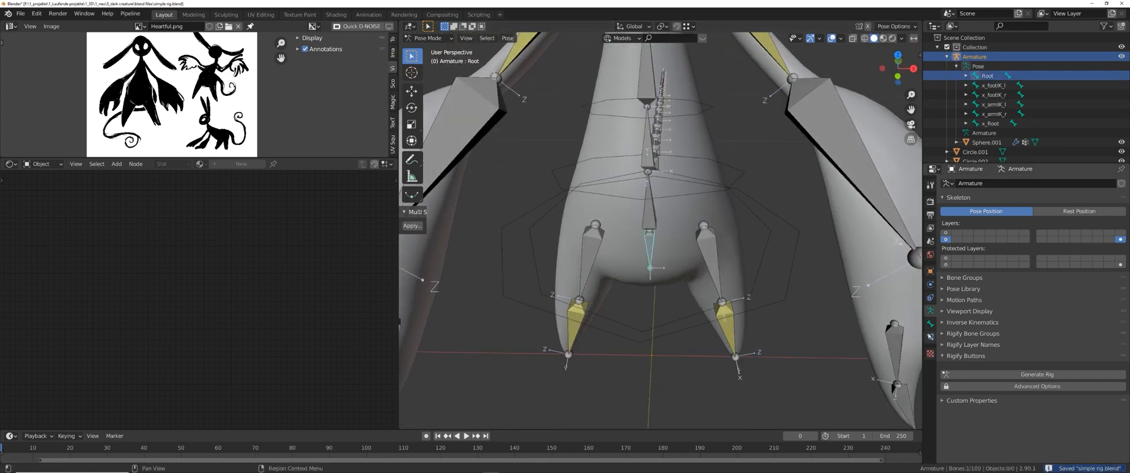
left_click(930, 337)
left_click(971, 183)
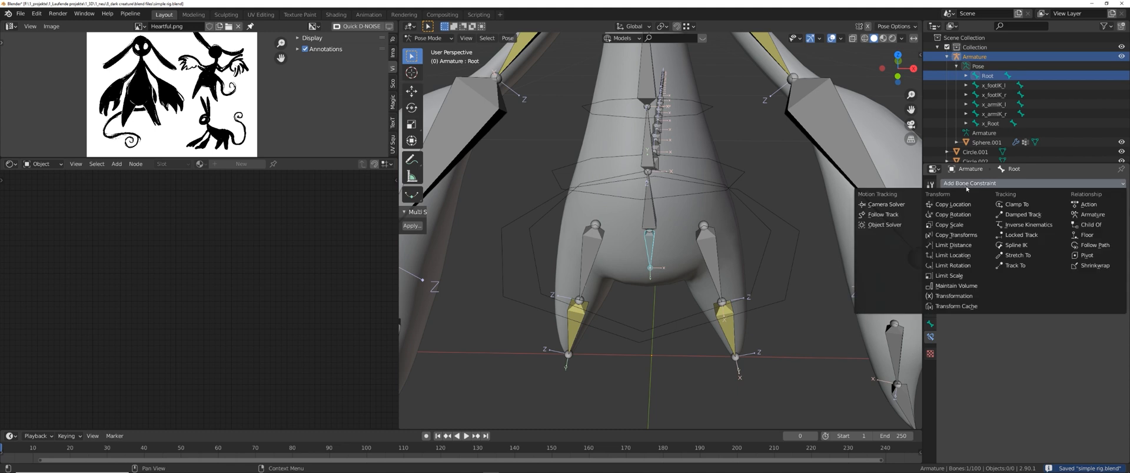
left_click(958, 235)
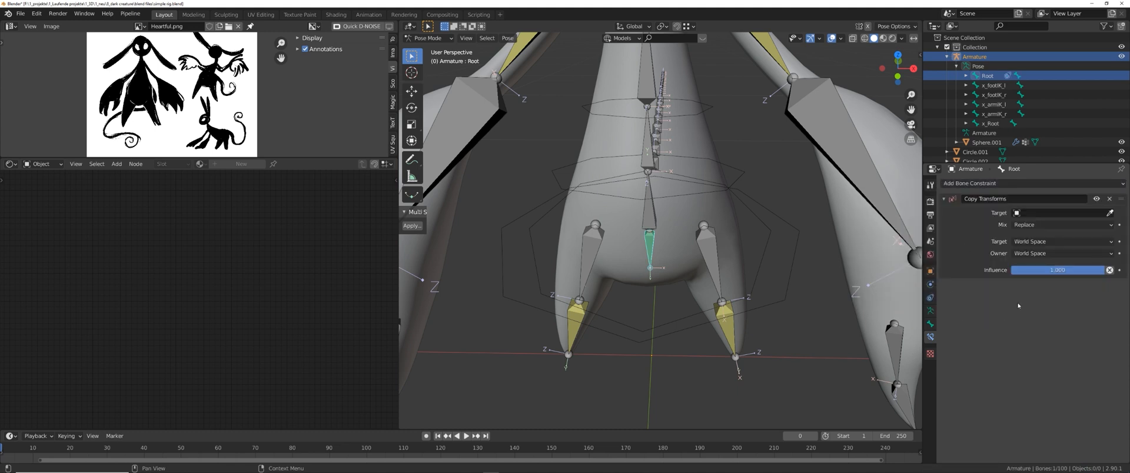
left_click(1110, 215)
left_click(796, 250)
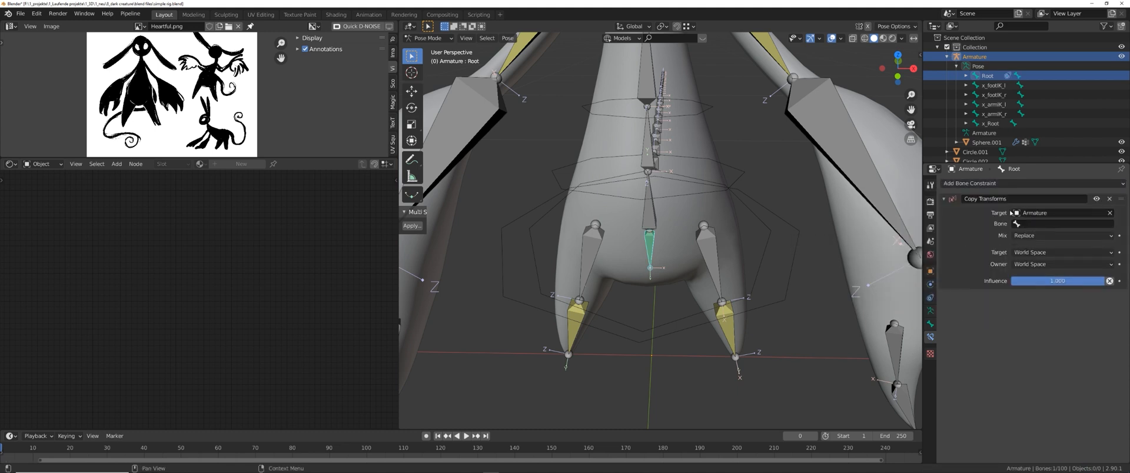
left_click(1036, 224)
type("x_roo")
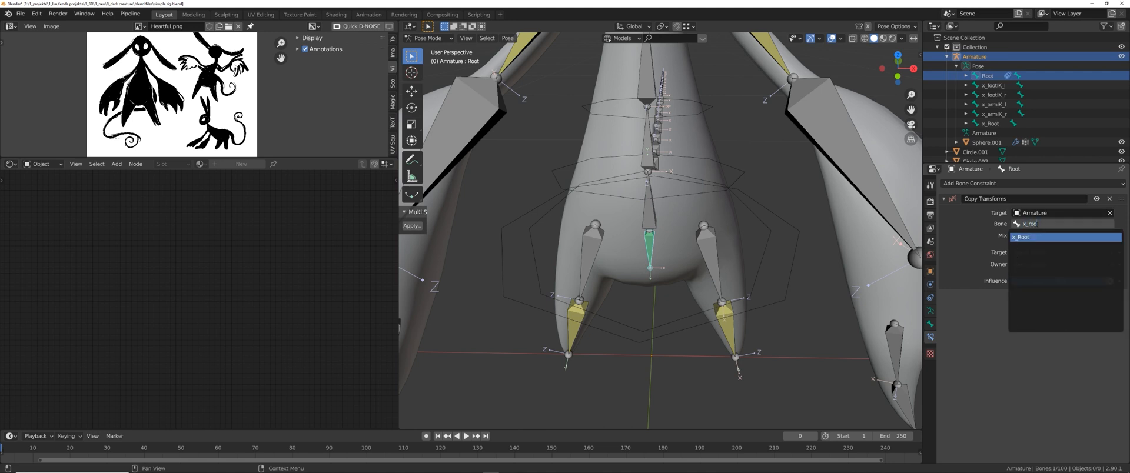
key("Return")
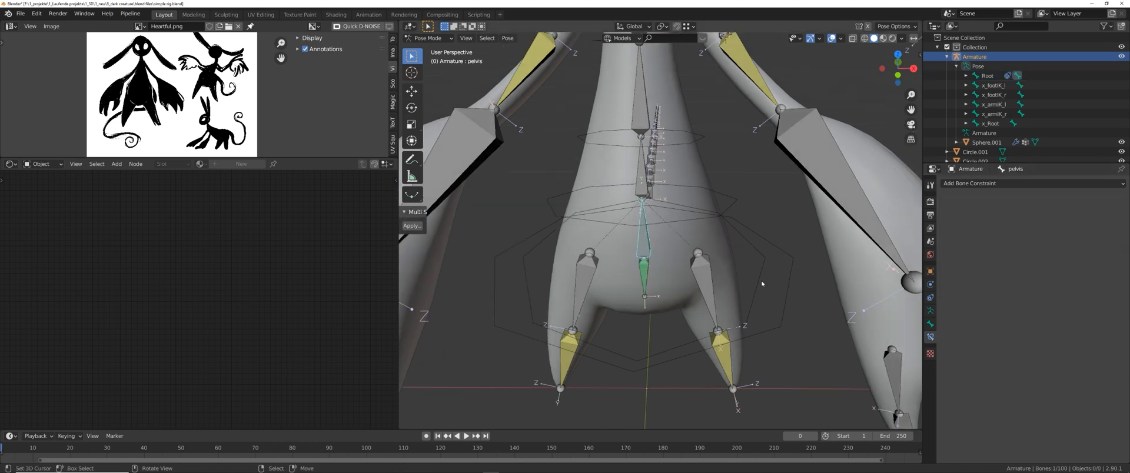
- Add a Copy Transforms constraint to the pelvis bone, targeting the x_pelvis bone of Armature
left_click(975, 183)
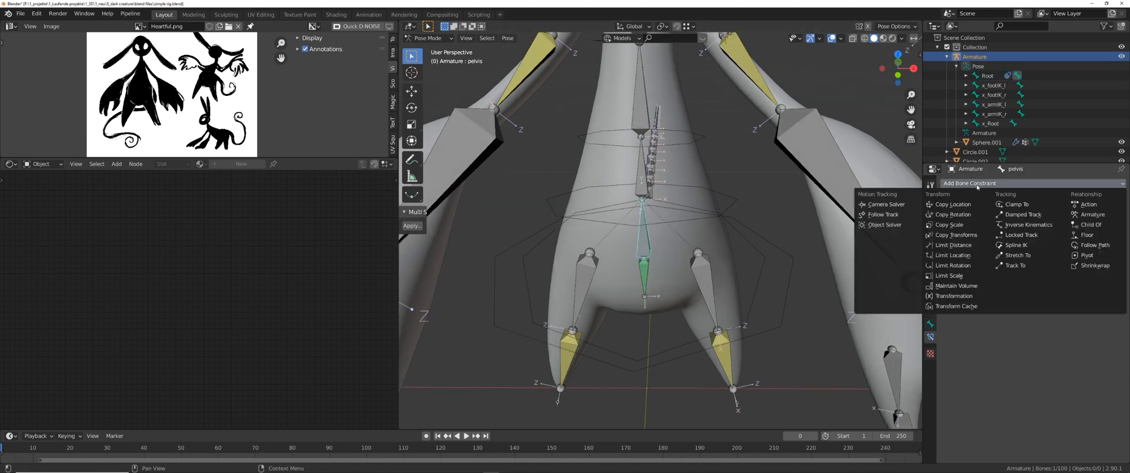
left_click(953, 235)
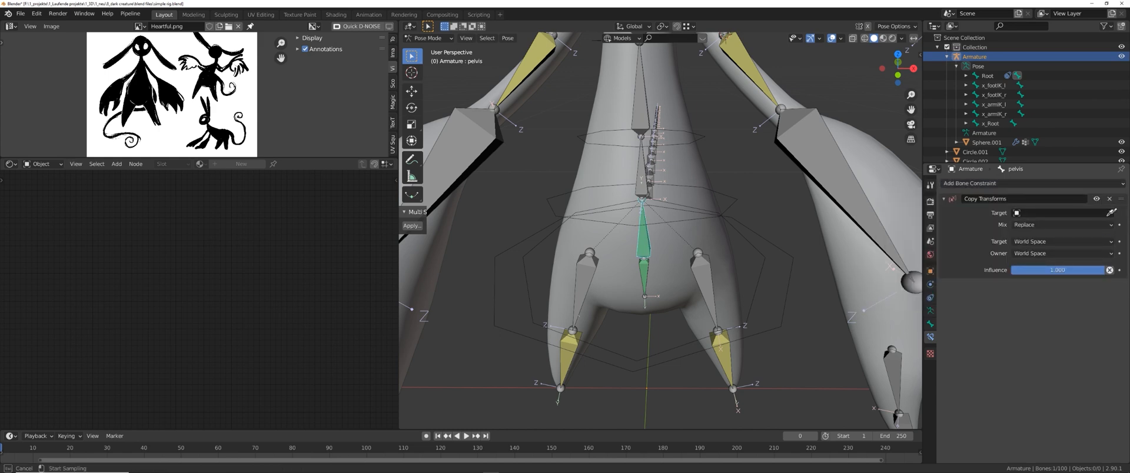
left_click(760, 269)
left_click(1031, 227)
type("pel")
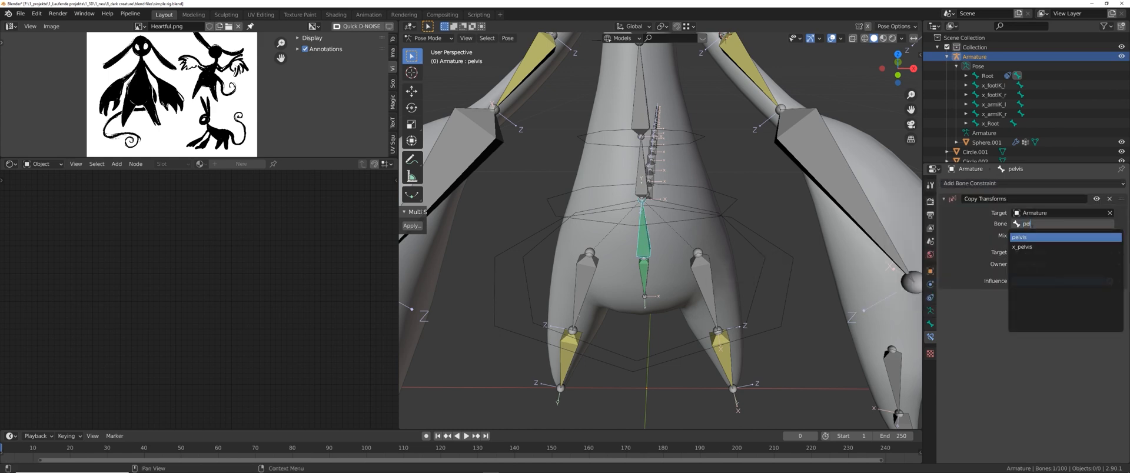
key("Down")
key("Return")
- Move the x_pelvis control to test the pelvis constraint, and cancel the move
left_click(758, 272)
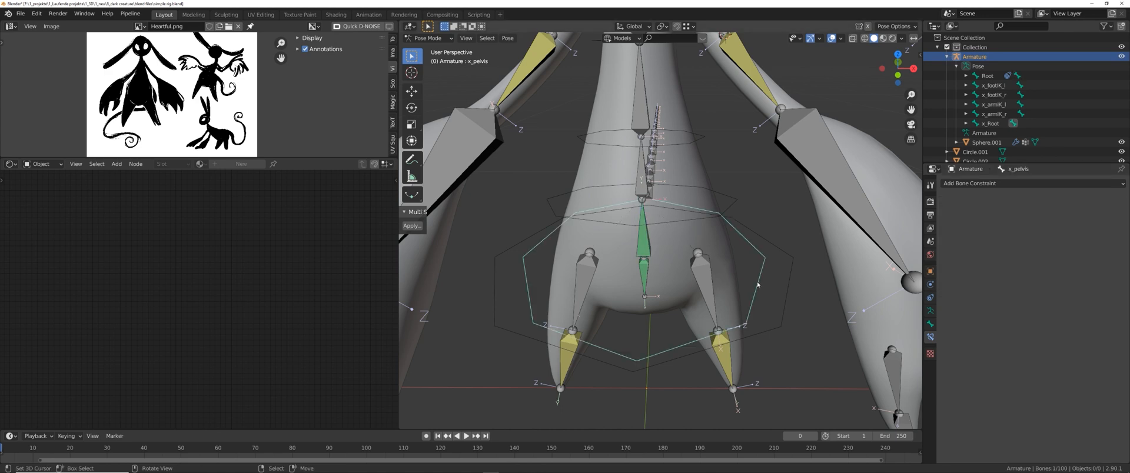
key("g")
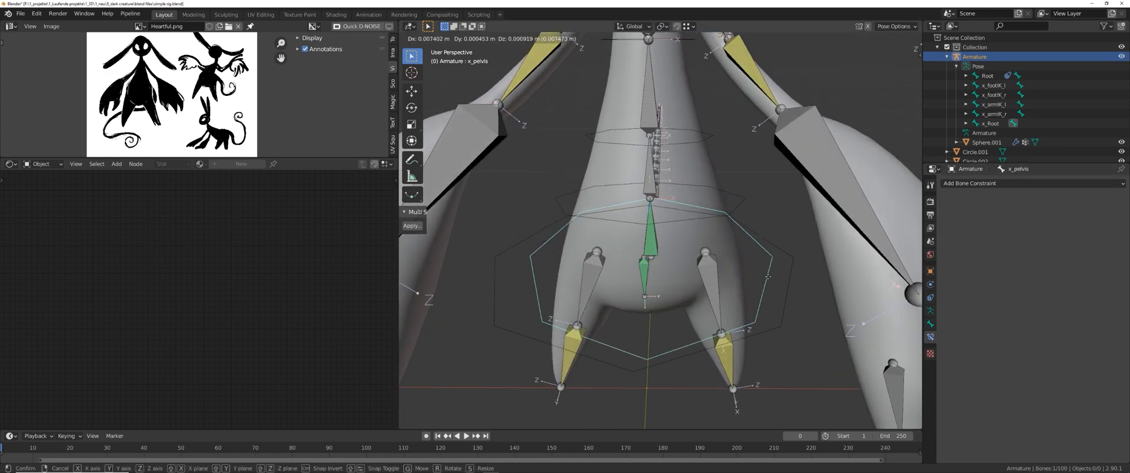
right_click(734, 293)
- Add a Copy Rotation constraint to spine_01 targeting Armature's x_spine_01 bone, and test it by rotating that control
middle_click_drag(734, 292, 743, 342, "shift")
right_click(653, 227)
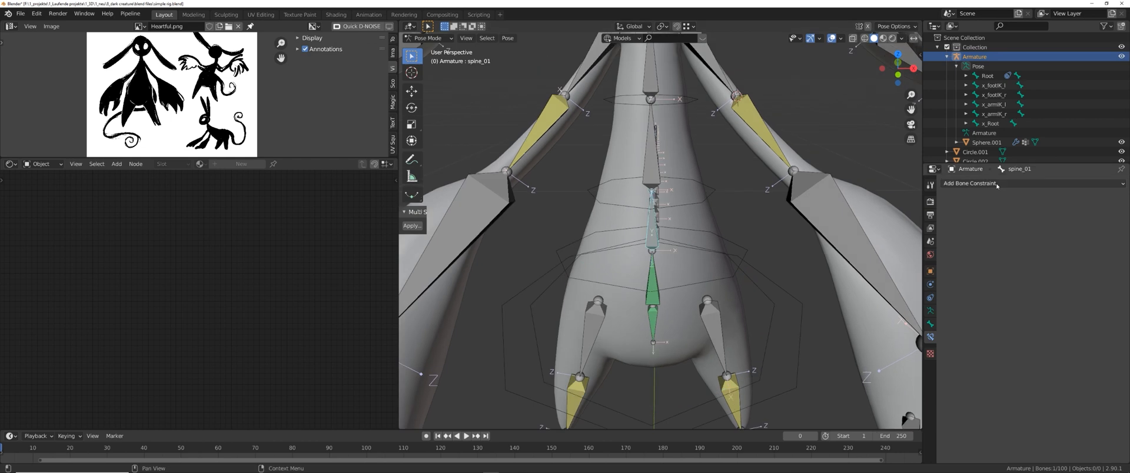
right_click(654, 284)
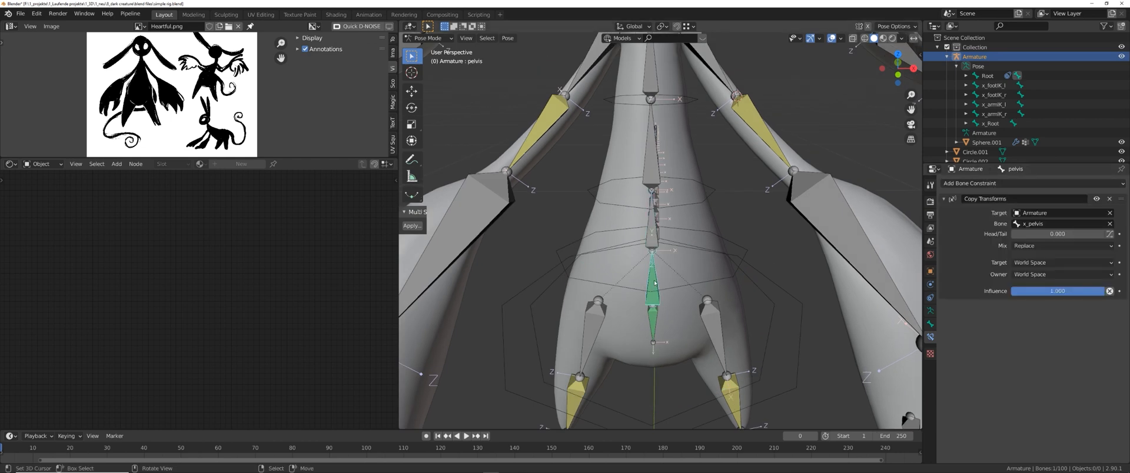
right_click(655, 239)
middle_click_drag(655, 239, 723, 258)
left_click(968, 182)
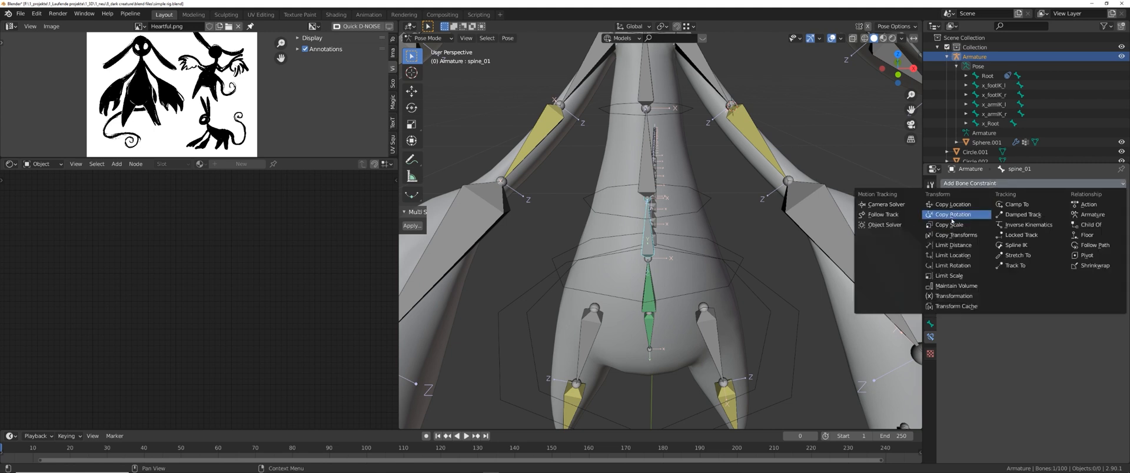
left_click(957, 216)
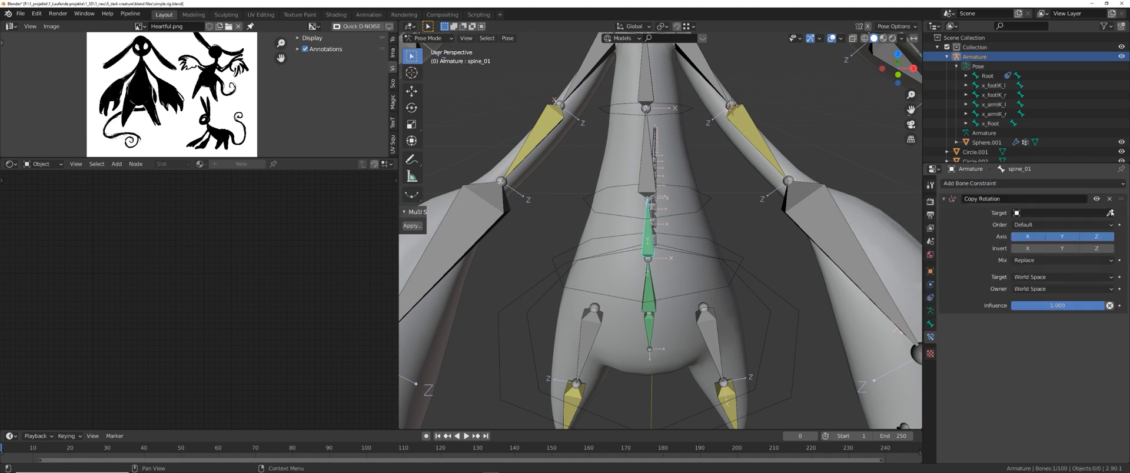
left_click(1050, 224)
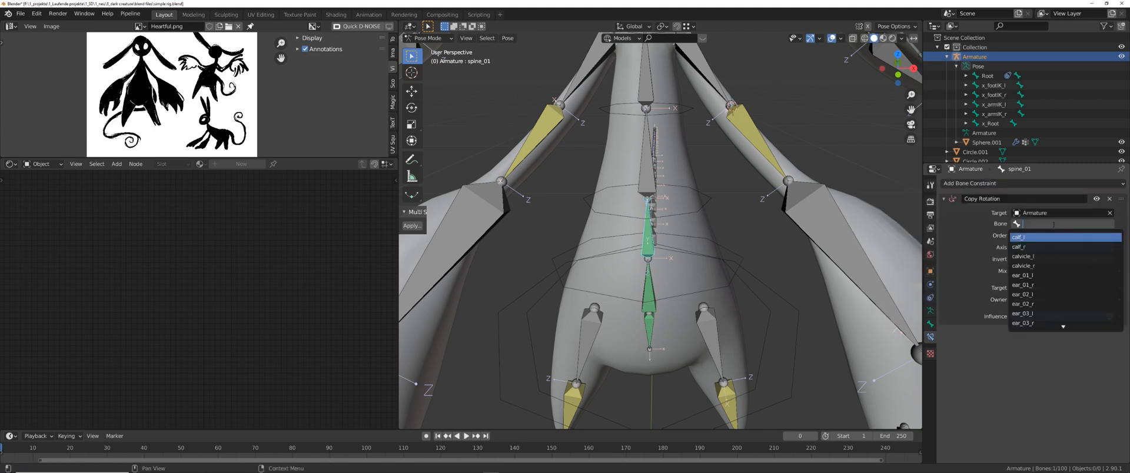
type("x_spin")
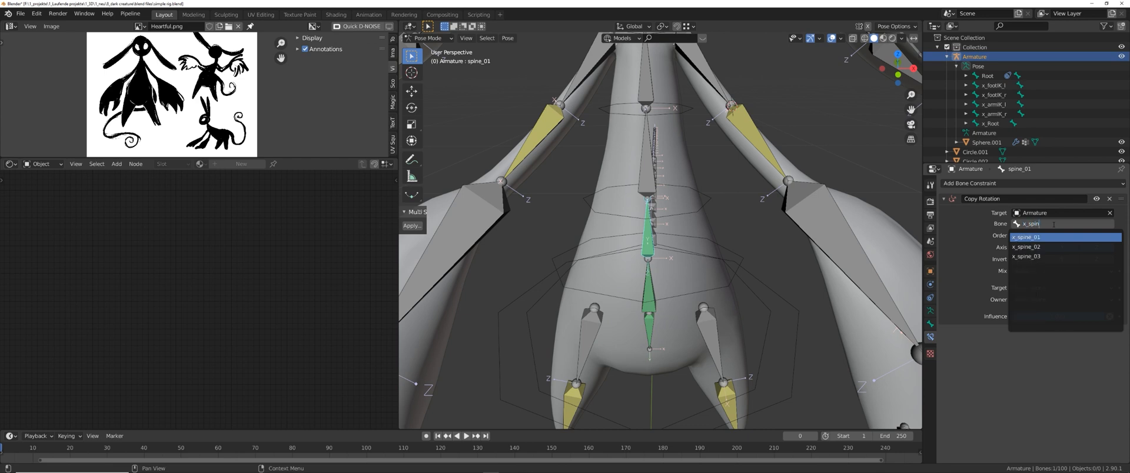
key("Return")
right_click(739, 259)
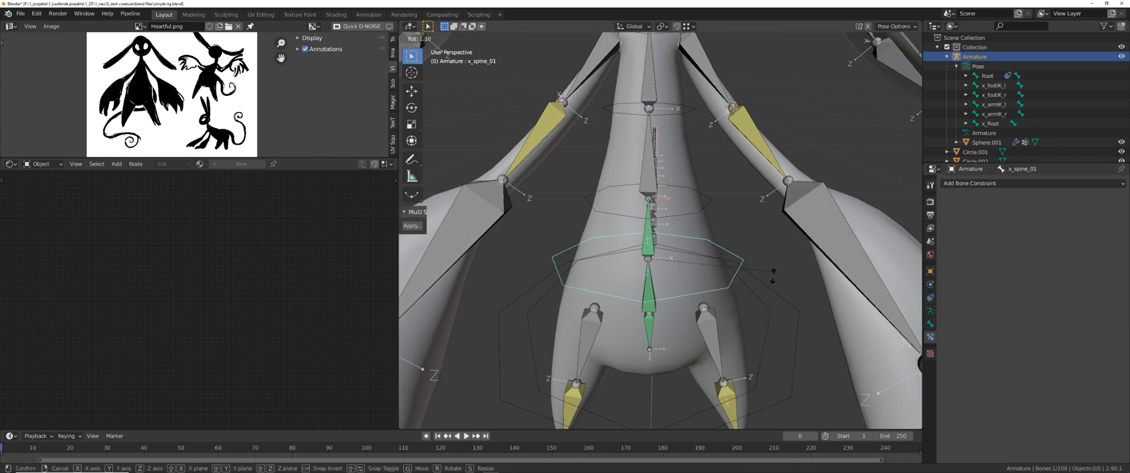
middle_click_drag(774, 275, 776, 265)
- Copy the Copy Rotation constraint from spine_01 to the head, neck_01, spine_03 and spine_02 bones
middle_click_drag(656, 182, 671, 256, "shift")
scroll(672, 256, "down", 1)
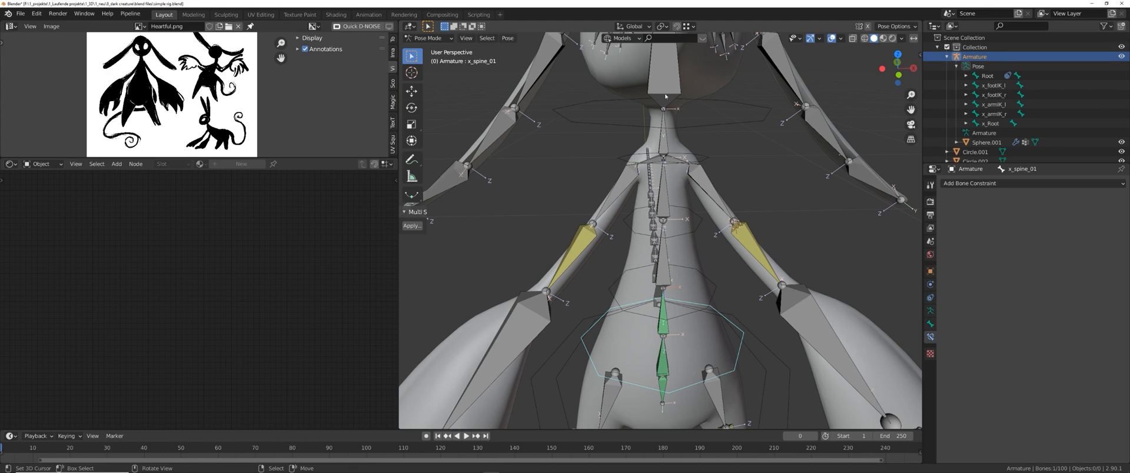
right_click(665, 88)
right_click(663, 133, "shift")
right_click(665, 197, "shift")
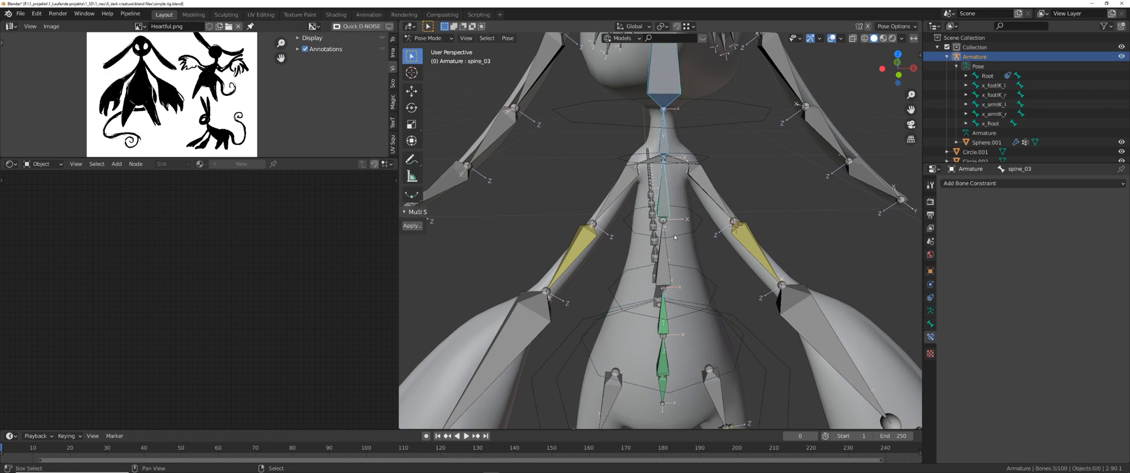
right_click(666, 260, "shift")
scroll(665, 260, "up", 3)
right_click(673, 250, "shift")
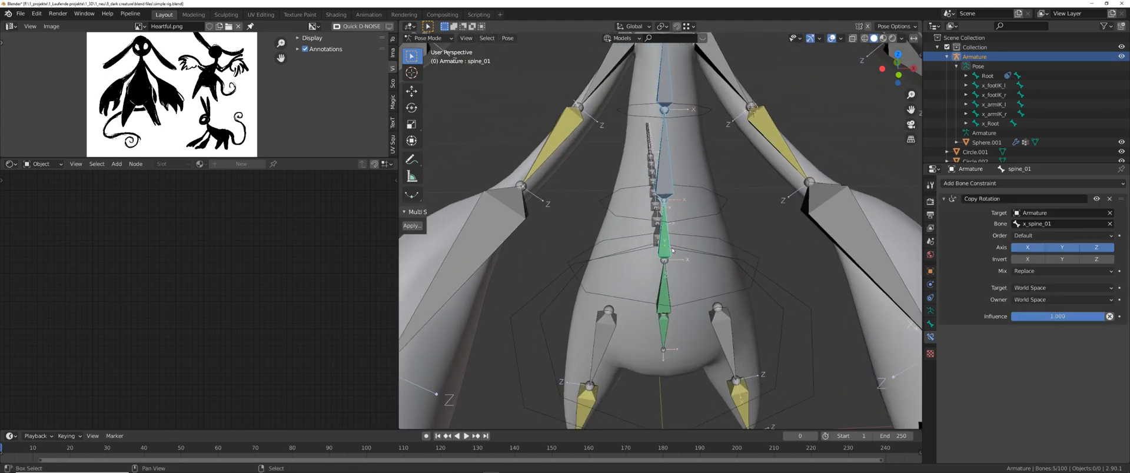
key("F3")
type("copy cons")
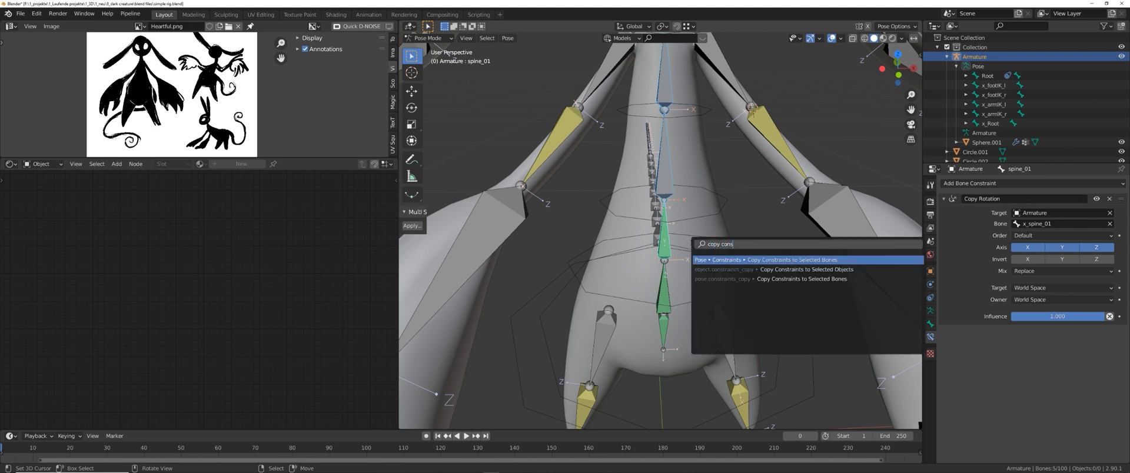
key("Return")
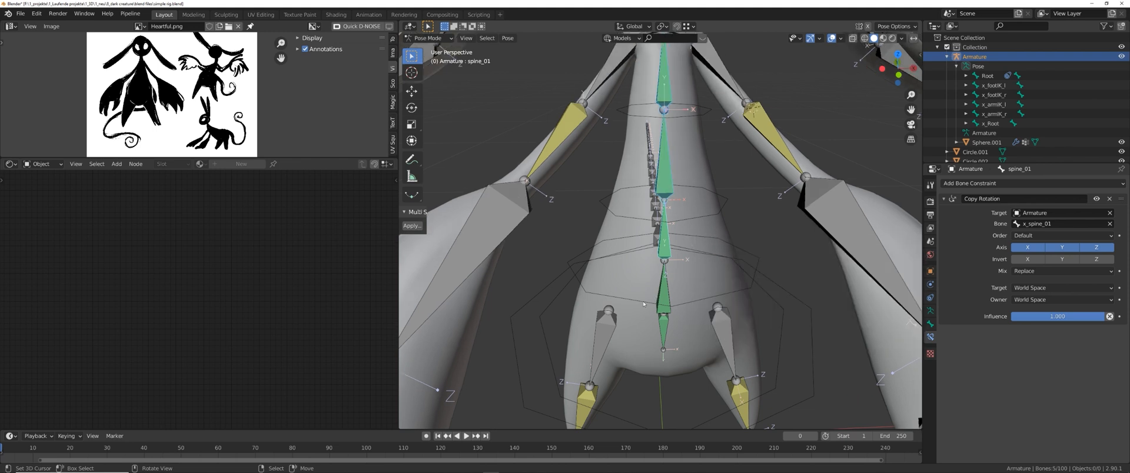
- Set the target bone of spine_02's Copy Rotation constraint to x_spine_02
middle_click_drag(673, 295, 665, 266)
key("alt+a")
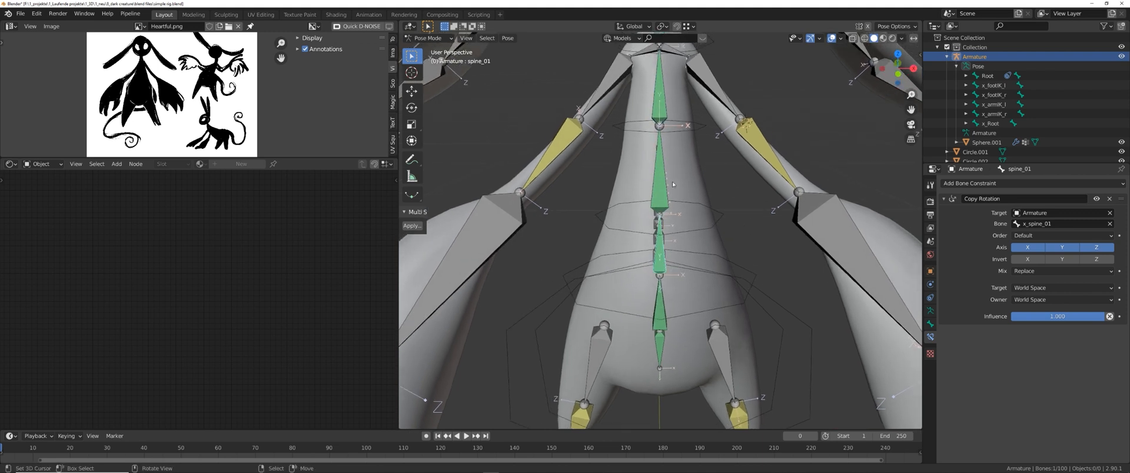
left_click(672, 185)
left_click(1066, 224)
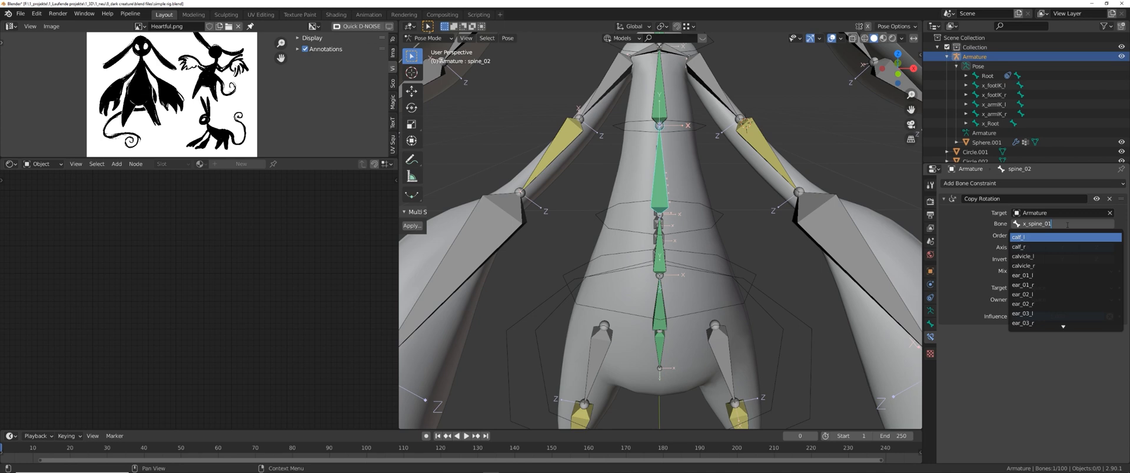
key("BackSpace")
type("2")
key("Return")
- Set the target bone of spine_03's Copy Rotation constraint to x_spine_03
middle_click_drag(658, 175, 668, 216, "shift")
left_click(665, 143)
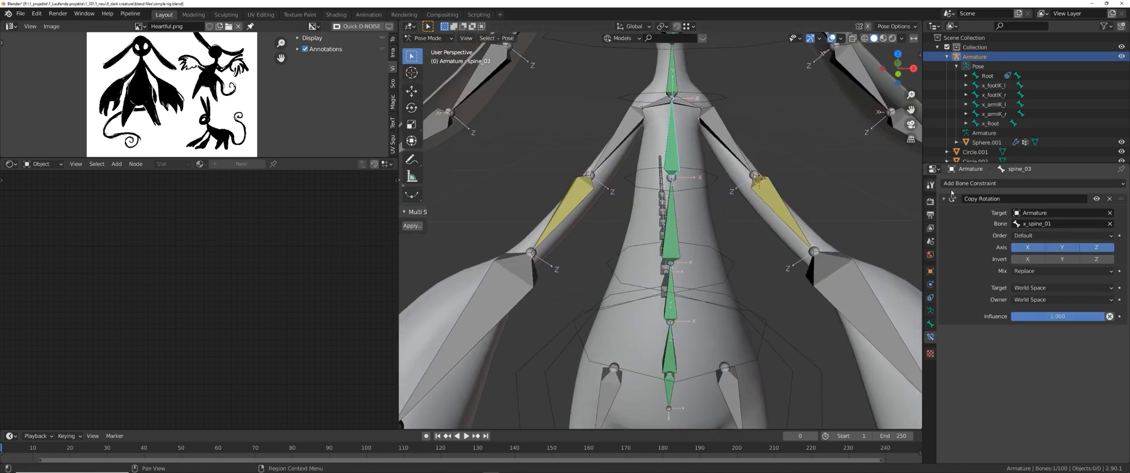
left_click(1074, 224)
key("BackSpace")
type("3")
key("Return")
- Set the target bone of neck_01's Copy Rotation constraint to x_neck_01
middle_click_drag(677, 149, 679, 207, "shift")
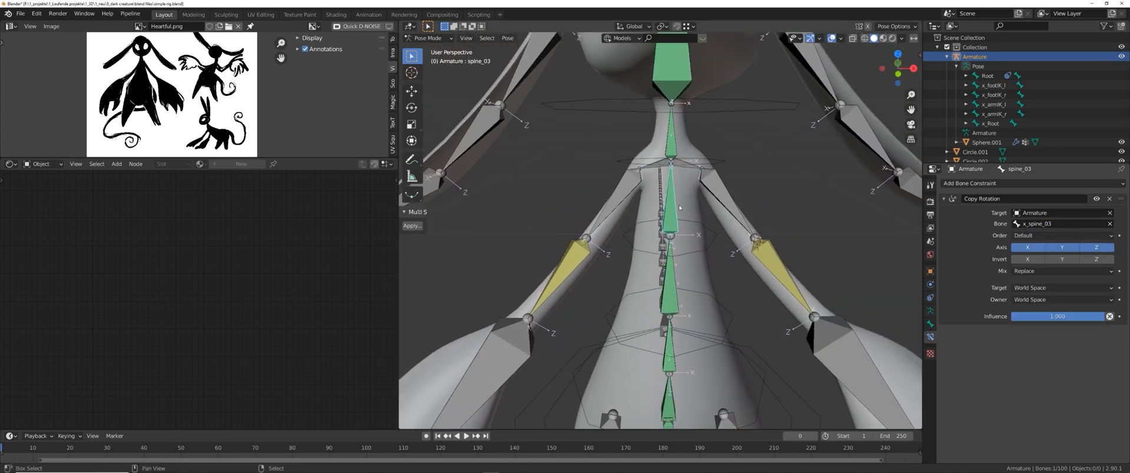
left_click(671, 135)
left_click(1052, 223)
type("x")
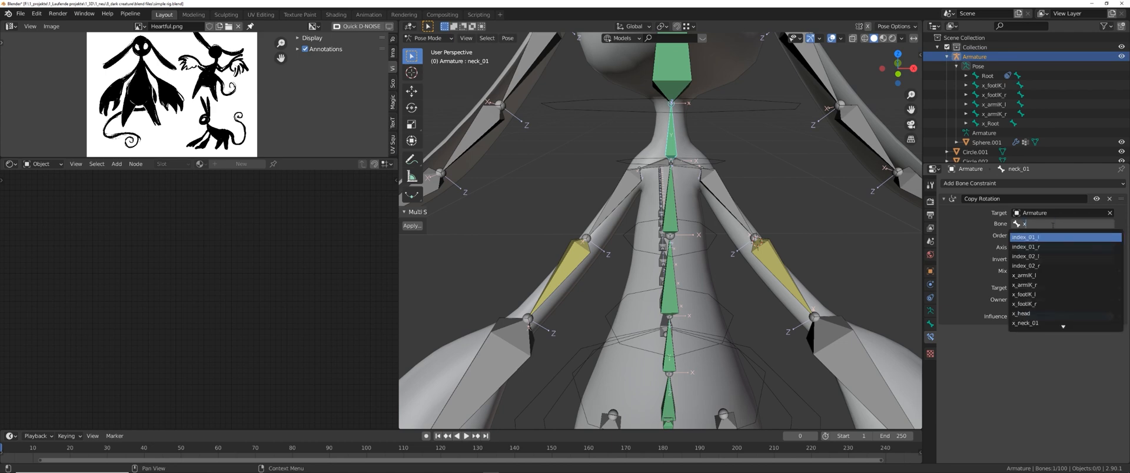
type("_ne")
key("Return")
- Set the target bone of the head bone's Copy Rotation constraint to x_head
middle_click_drag(677, 66, 671, 103)
left_click(670, 103)
left_click(1051, 223)
type("x_")
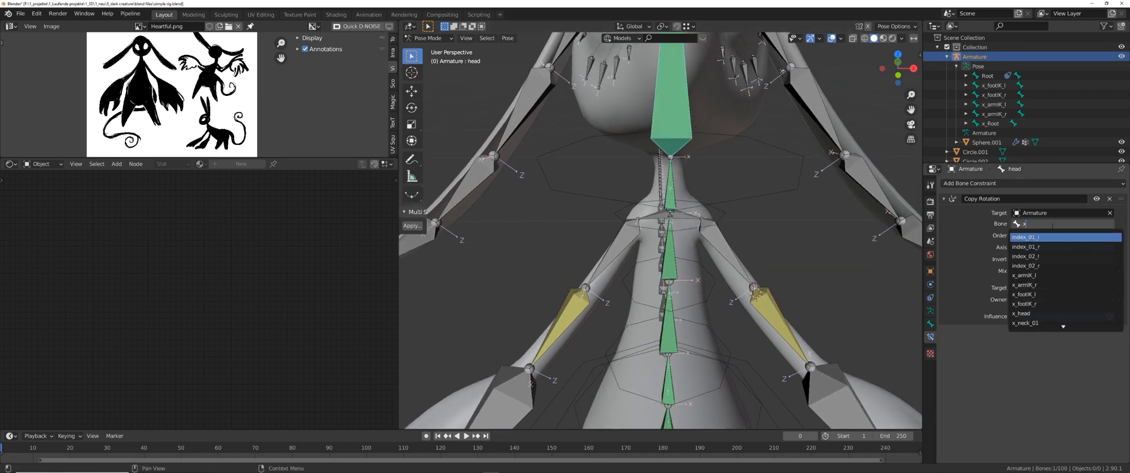
type("he")
key("Return")
- Rotate the neck and spine controls about the X axis to test the Copy Rotation constraints
scroll(654, 190, "down", 4)
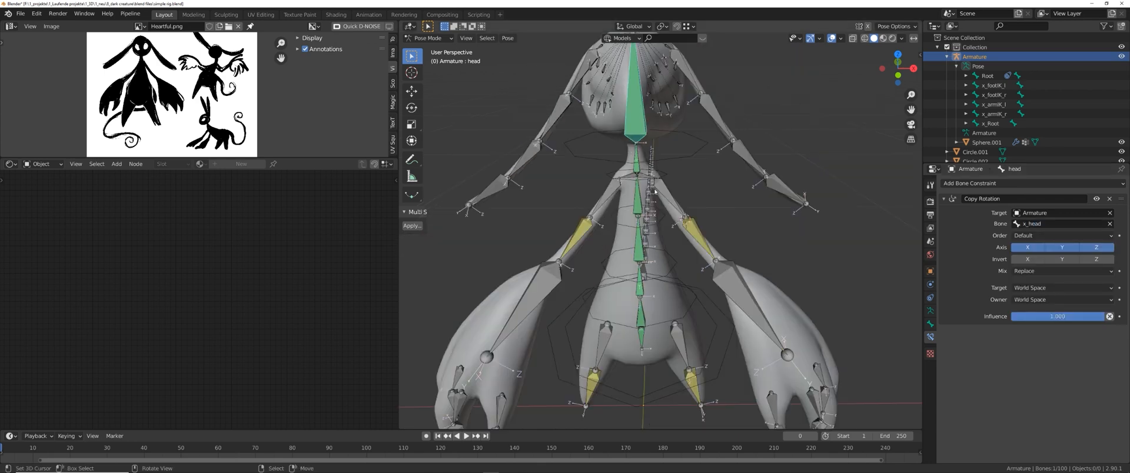
left_click(689, 158)
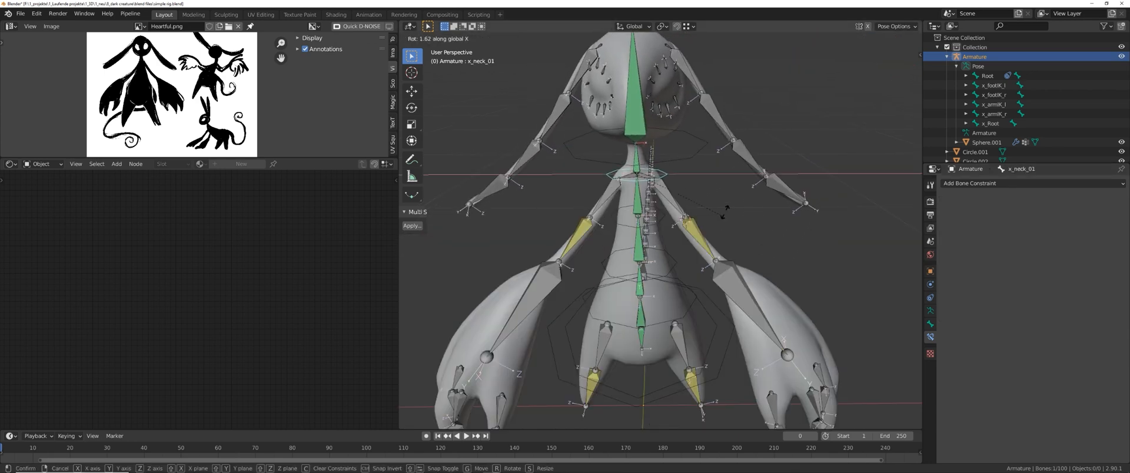
left_click(666, 174)
left_click(670, 262)
key("r")
key("x")
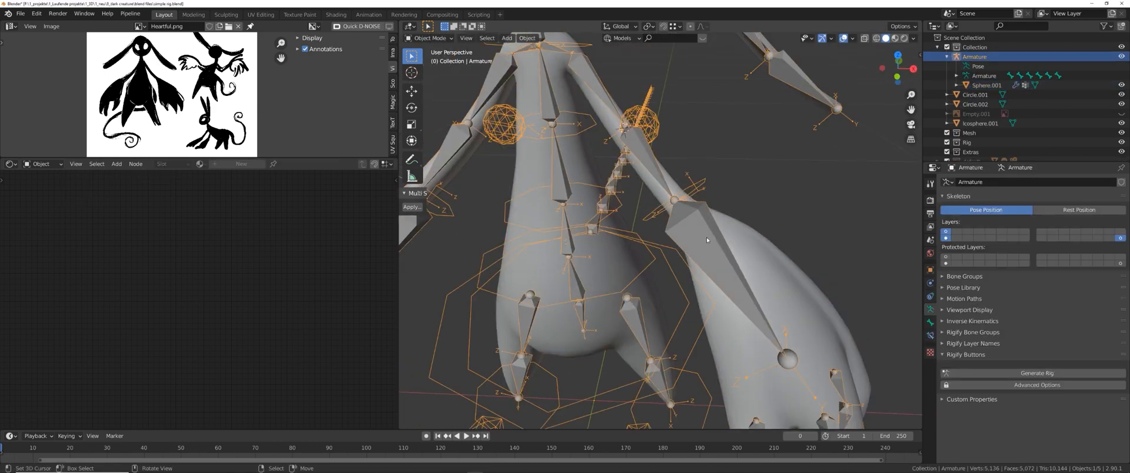
- Duplicate the hand bones in place in the armature's Edit Mode
key("Tab")
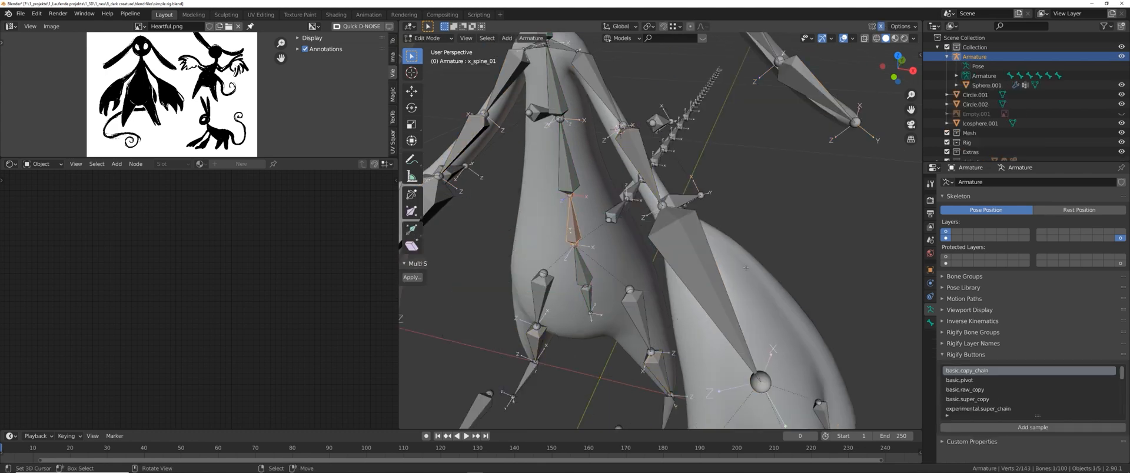
middle_click_drag(700, 290, 730, 266)
right_click(709, 264)
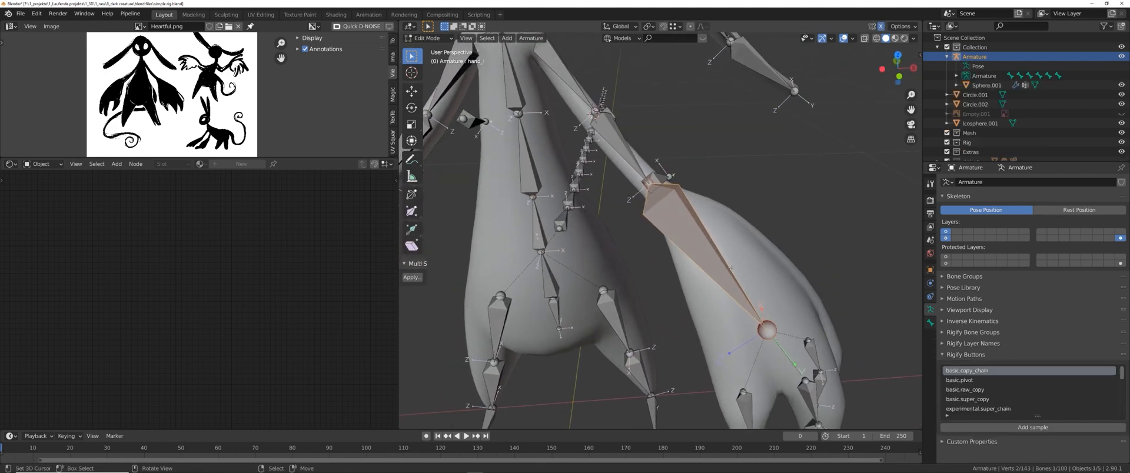
key("shift+d")
right_click(734, 276)
- Add the duplicated hand bones to the first bone layer as well, and show only that layer
key("m")
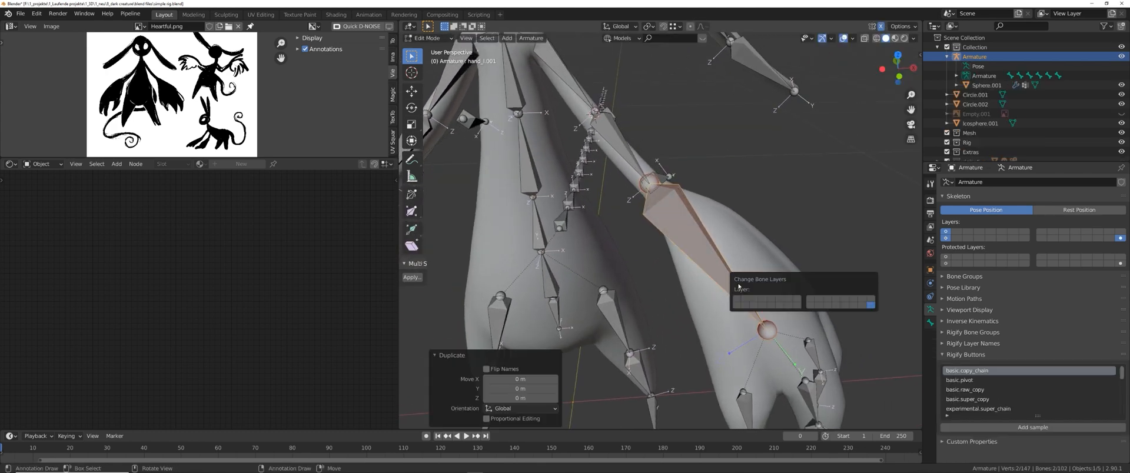
scroll(654, 282, "down", 2)
middle_click_drag(624, 285, 643, 281)
key("m")
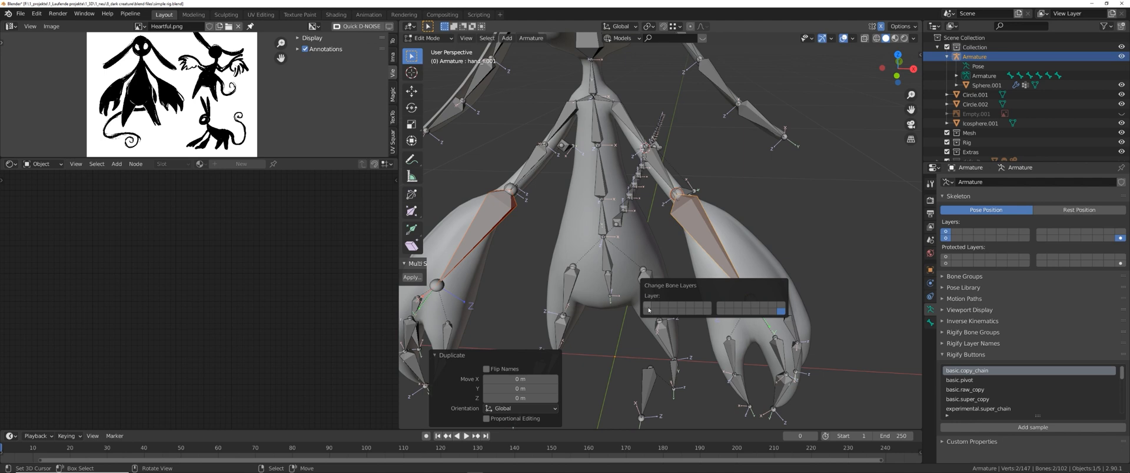
left_click(647, 305, "shift")
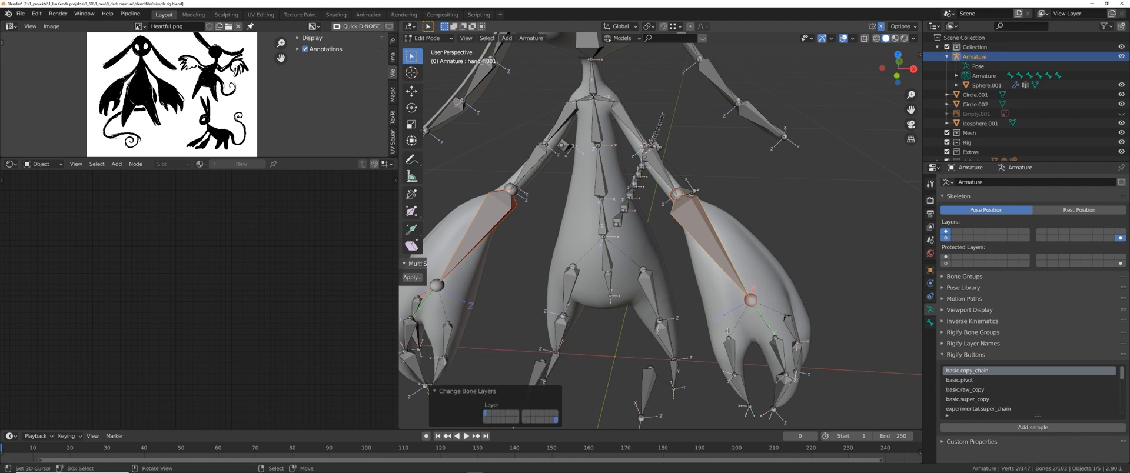
left_click(946, 232)
- Clear the parent of the duplicated left hand bone, hand_l.001
middle_click_drag(794, 268, 778, 278)
scroll(712, 262, "up", 2)
left_click(712, 261)
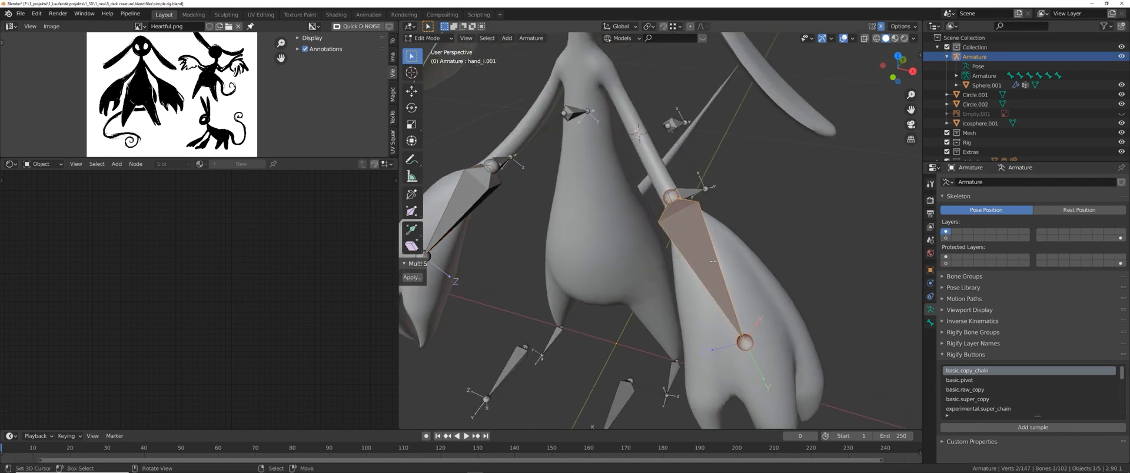
key("alt+p")
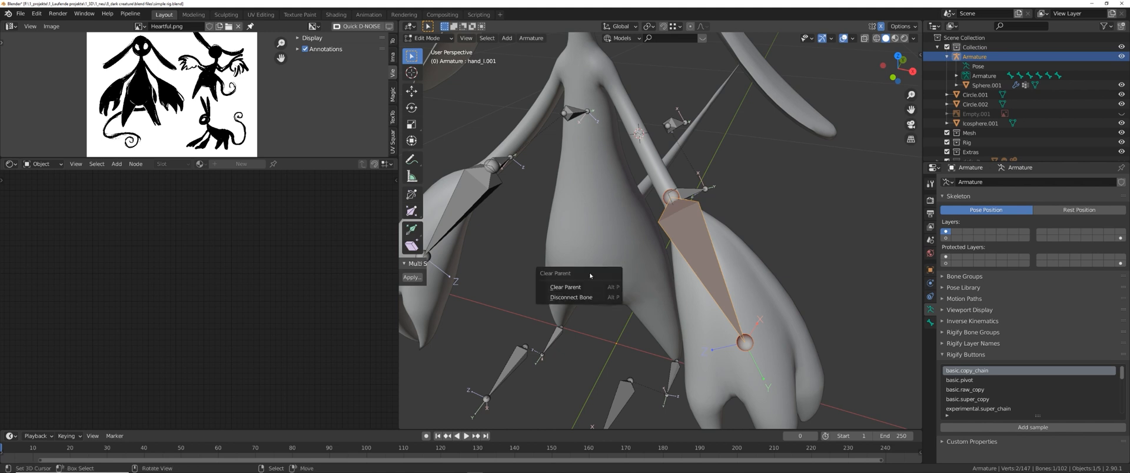
key("Return")
- Parent the duplicated left hand bone to x_armIK_l with Keep Offset
middle_click_drag(613, 271, 653, 191)
left_click(676, 193, "shift")
key("ctrl+p")
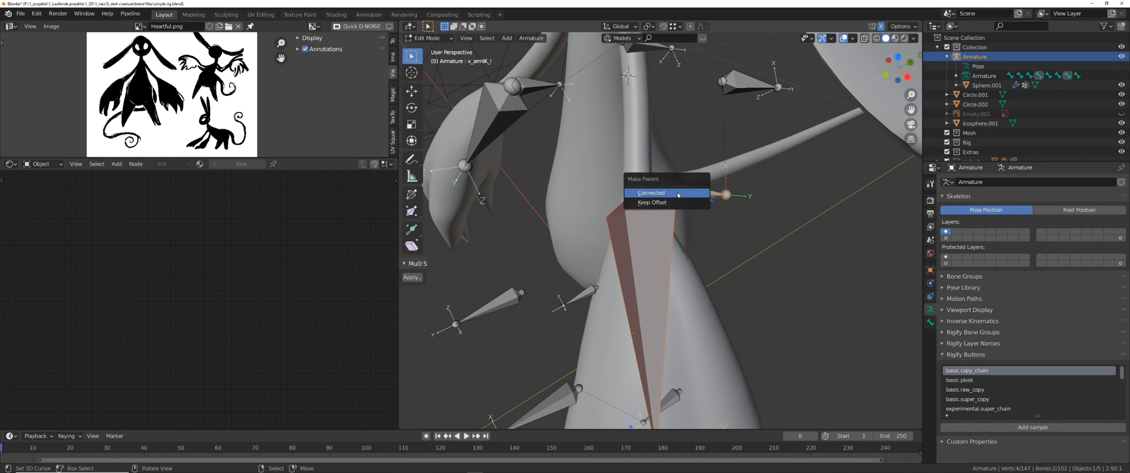
left_click(677, 195)
key("ctrl+z")
key("ctrl+p")
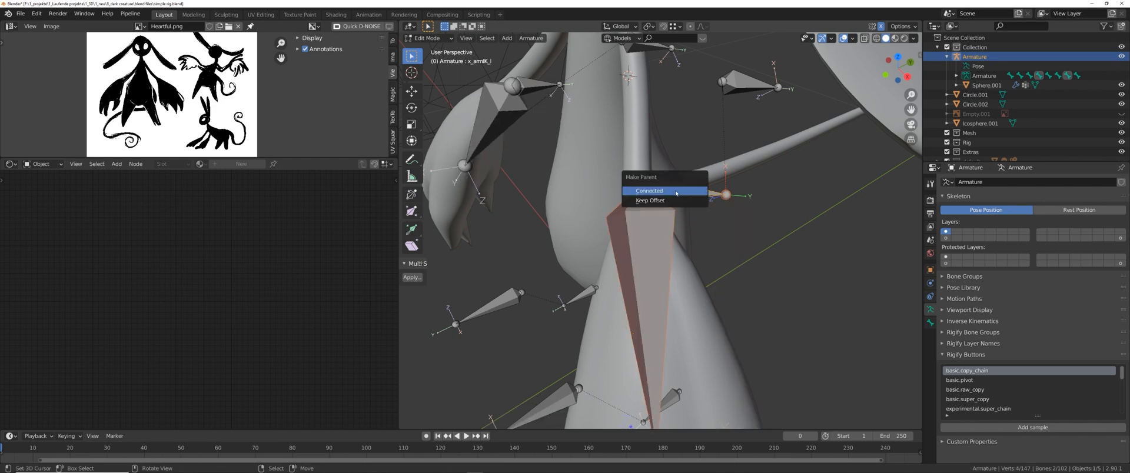
left_click(676, 193)
- Move the x_armIK_l control in Pose Mode to test how the duplicated hand bone follows, cancelling each move
key("ctrl+Tab")
key("g")
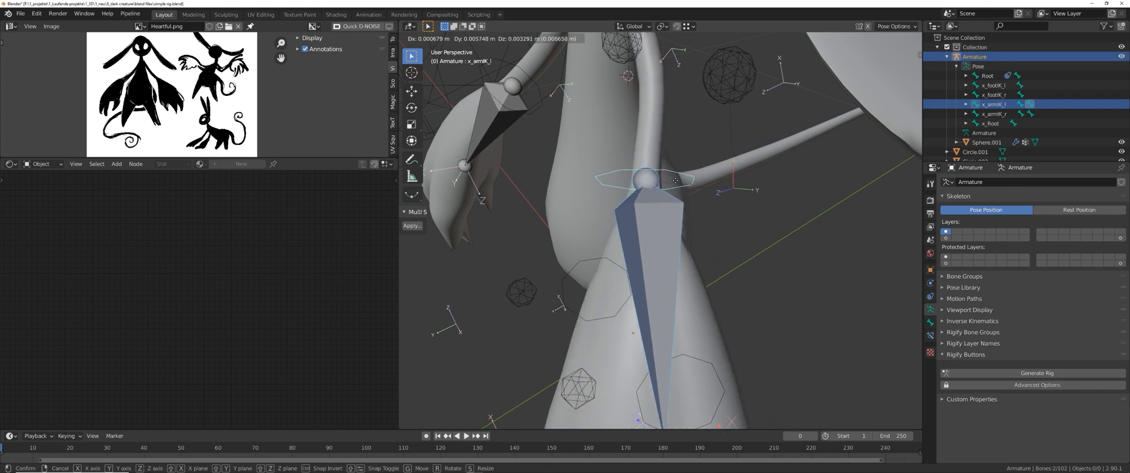
right_click(675, 181)
scroll(675, 187, "down", 4)
key("g")
middle_click_drag(675, 187, 693, 238)
right_click(706, 252)
key("g")
right_click(721, 253)
key("g")
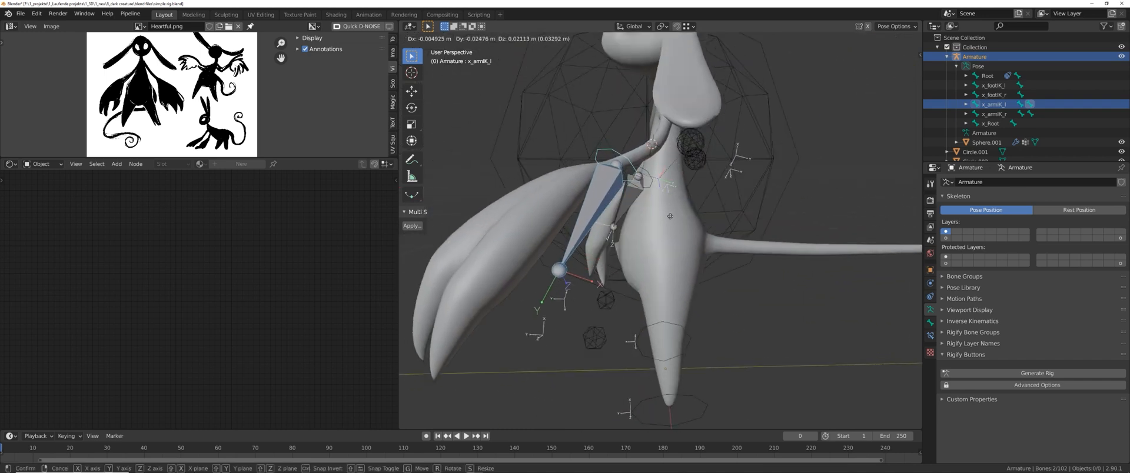
right_click(684, 209)
middle_click_drag(683, 209, 767, 267)
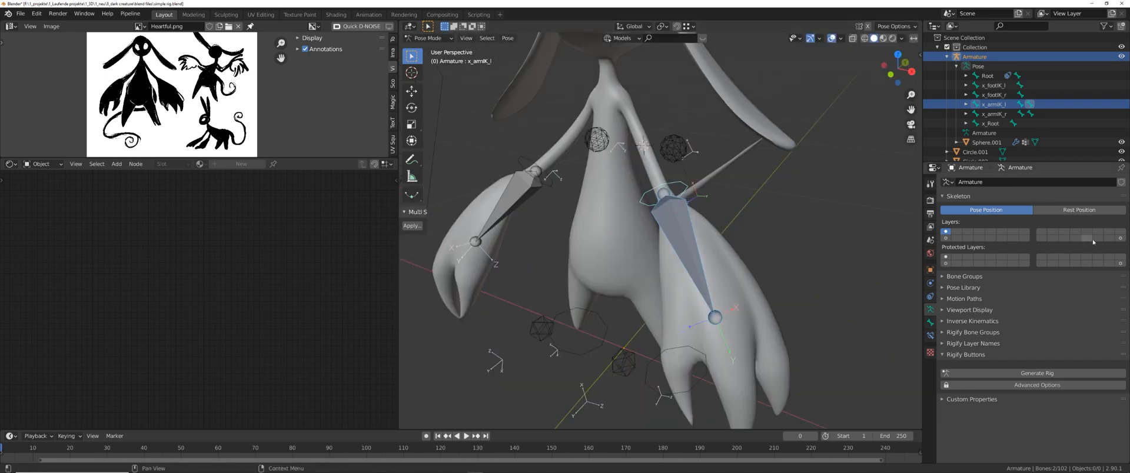
- Assign the duplicated hand bones hand_l.001 and hand_r.001 to the first bone layer only
left_click(1119, 238)
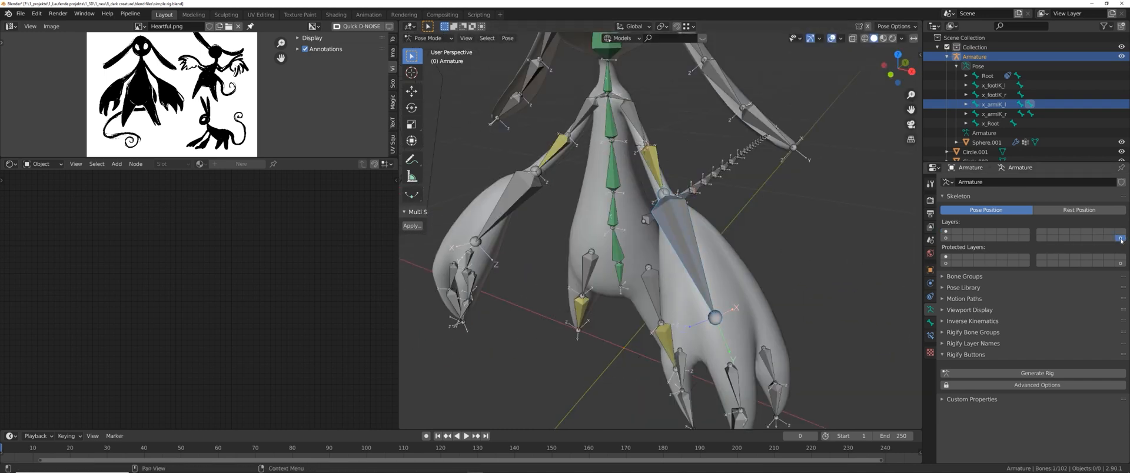
middle_click_drag(705, 265, 696, 270)
middle_click_drag(696, 270, 730, 265)
key("ctrl+Tab")
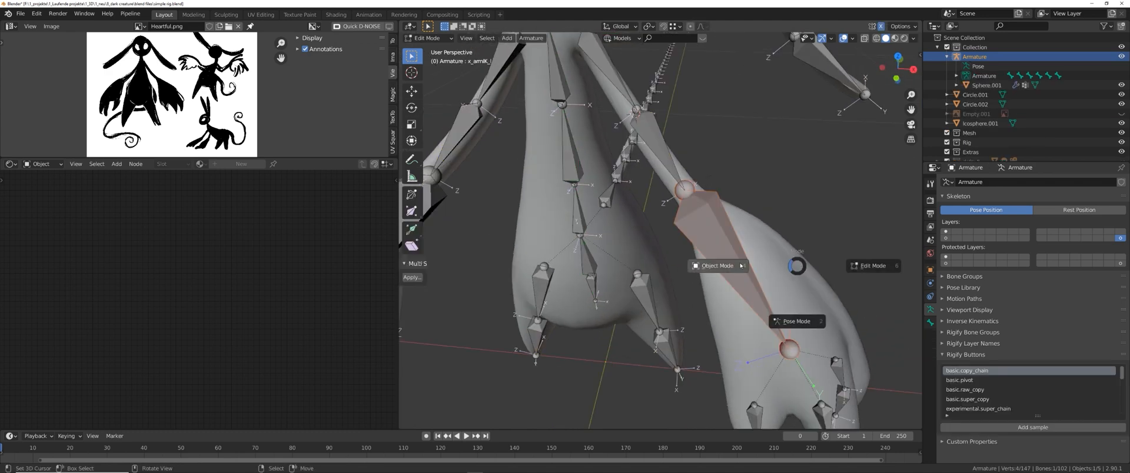
left_click(725, 265)
left_click(945, 232)
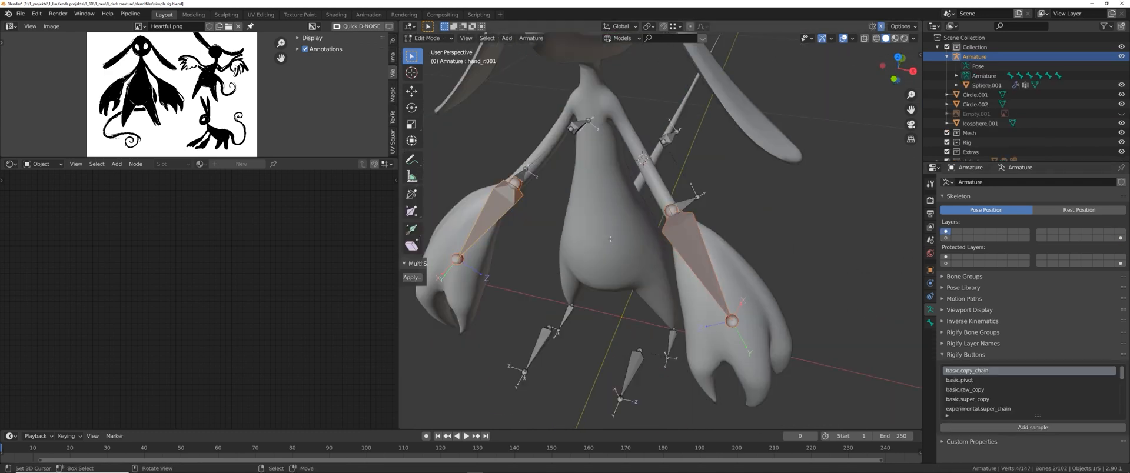
key("m")
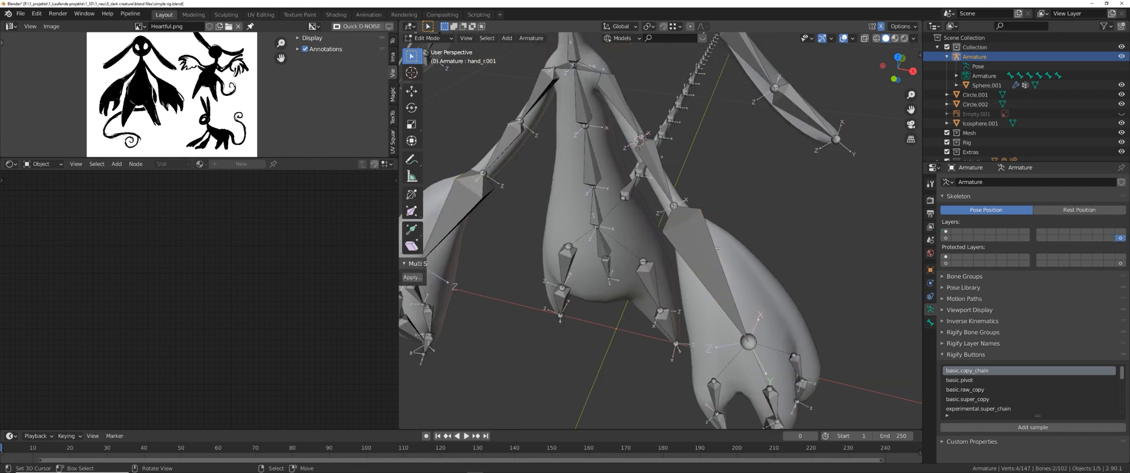
- Add a Copy Transforms constraint to the deform bone hand_l with the Armature as its target
right_click(710, 271)
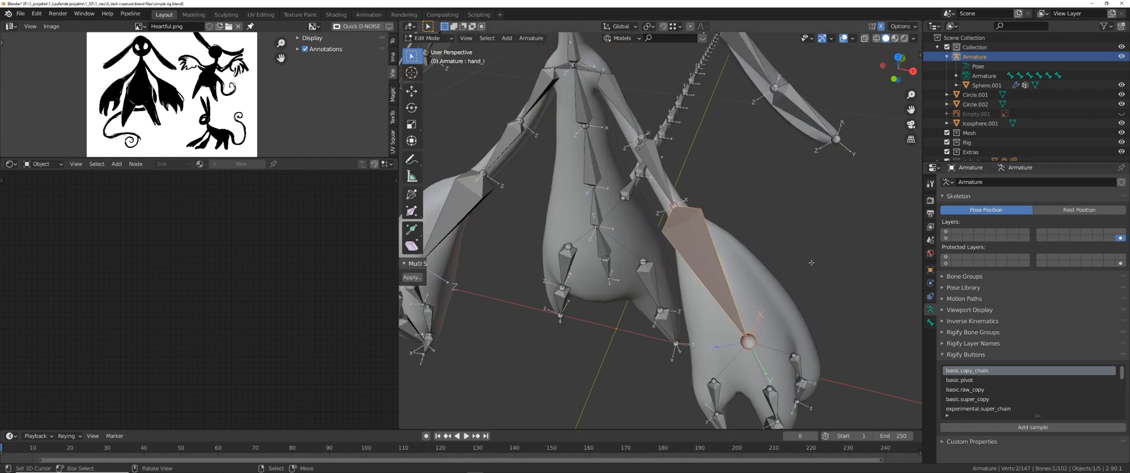
key("ctrl+Tab")
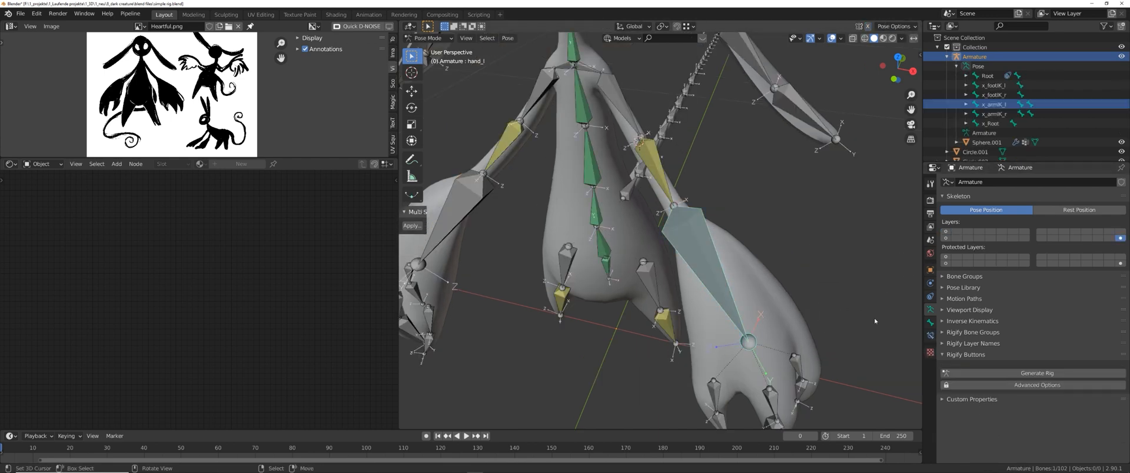
left_click(930, 339)
left_click(970, 182)
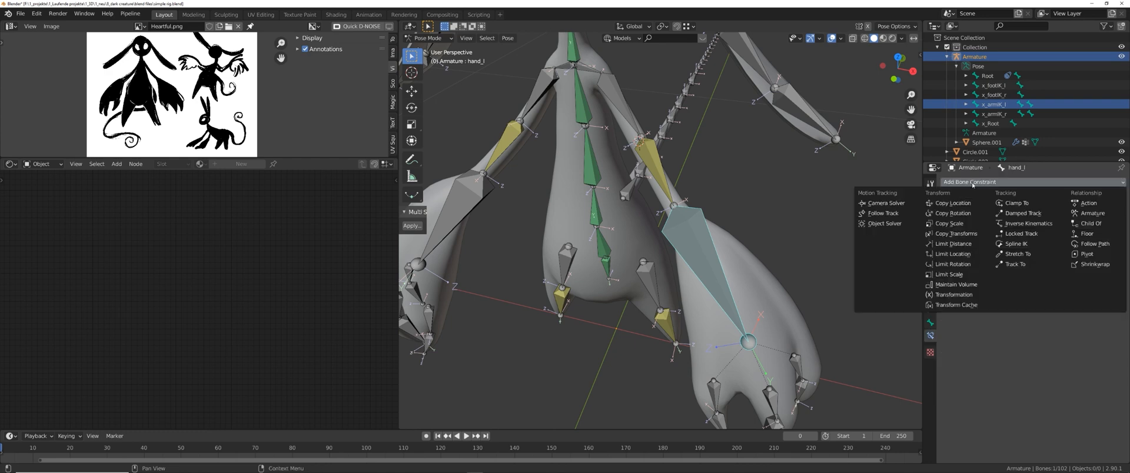
left_click(956, 214)
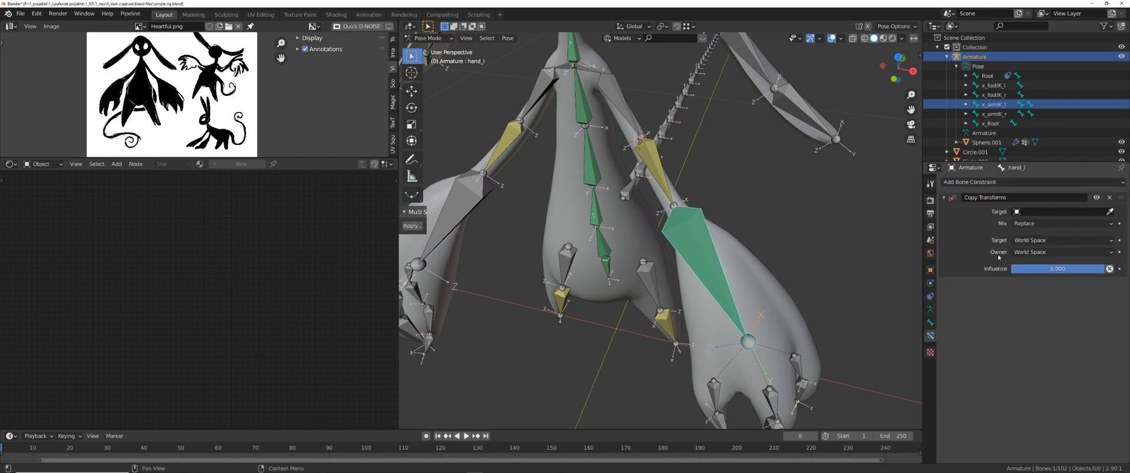
left_click(1110, 212)
left_click(805, 266)
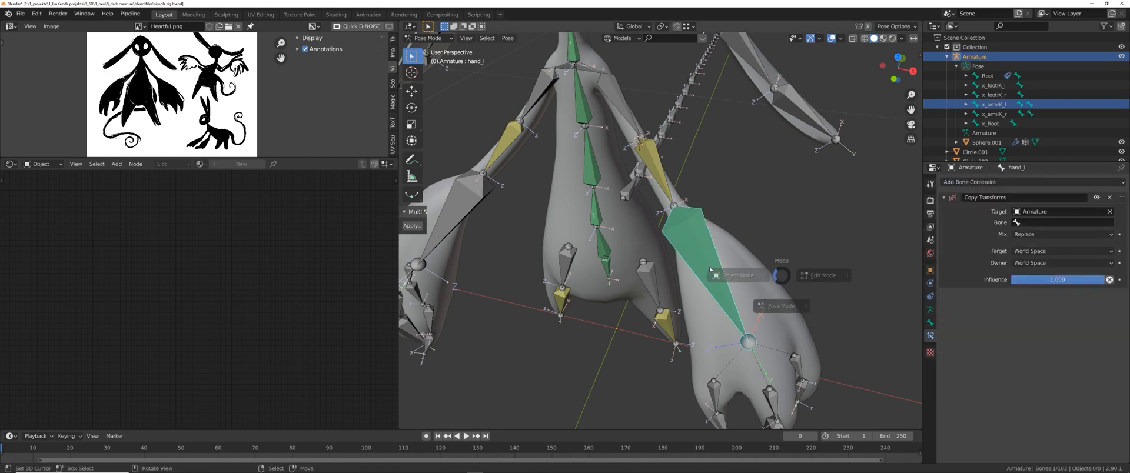
- Show the first bone layer and rename the duplicated left hand bone to x_hand_l
key("ctrl+Tab")
left_click(931, 323)
left_click(930, 310)
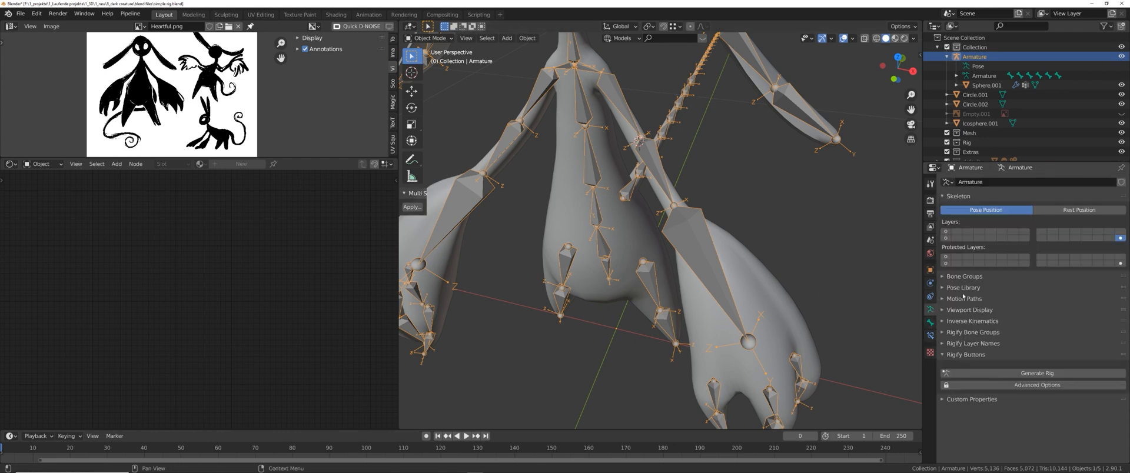
left_click(944, 233)
key("ctrl+Tab")
right_click(709, 262)
middle_click_drag(633, 272, 866, 300)
left_click(930, 322)
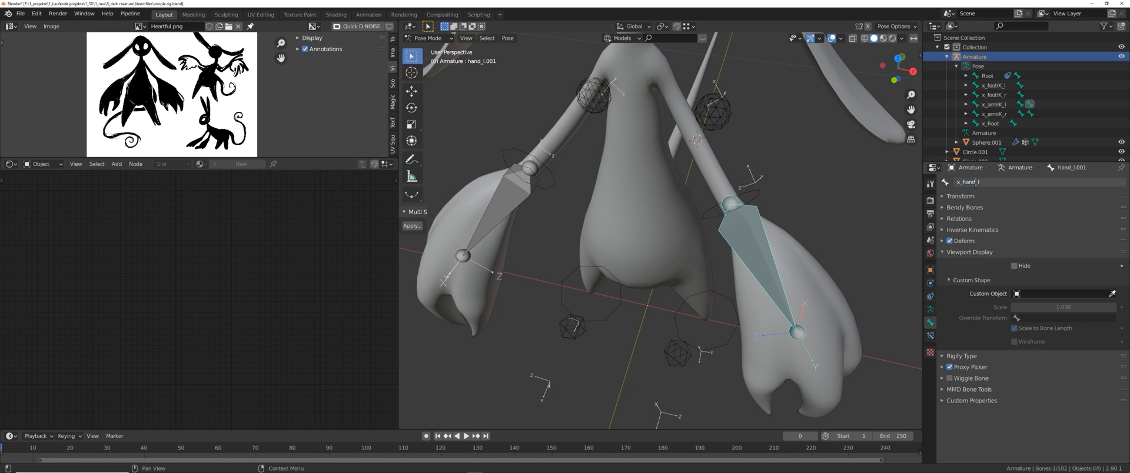
key("Return")
- Rename the duplicated right hand bone hand_r.001 to x_hand_r
middle_click_drag(694, 226, 705, 225)
right_click(499, 207)
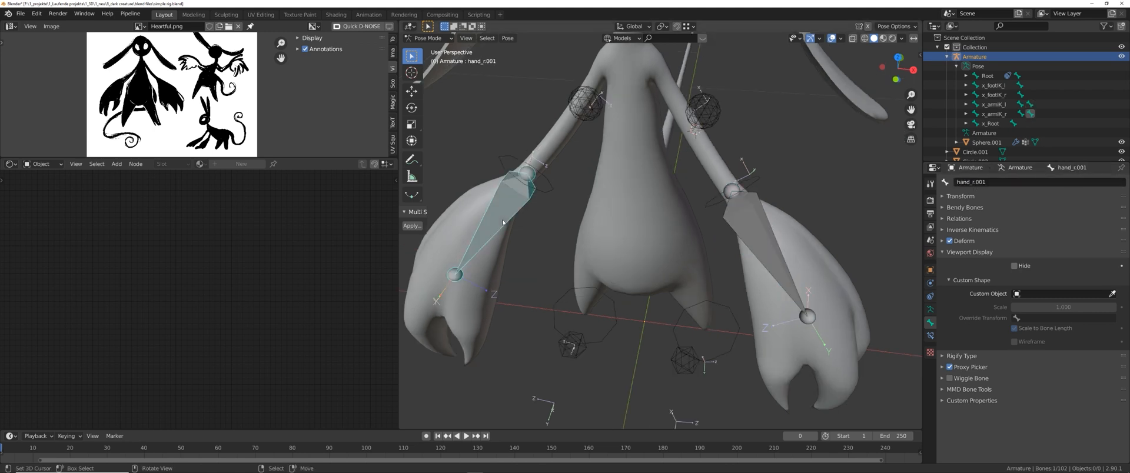
left_click(992, 185)
type("x_hand_r")
key("Return")
- Show the last bone layer and set x_hand_l as the target bone of hand_l's Copy Transforms constraint
middle_click_drag(792, 242, 757, 237, "shift")
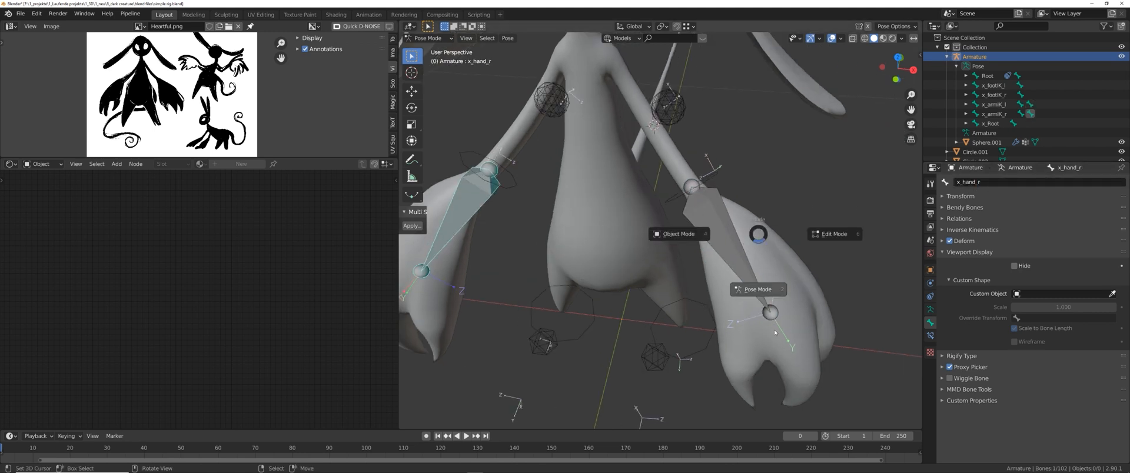
left_click(930, 309)
left_click(1119, 237)
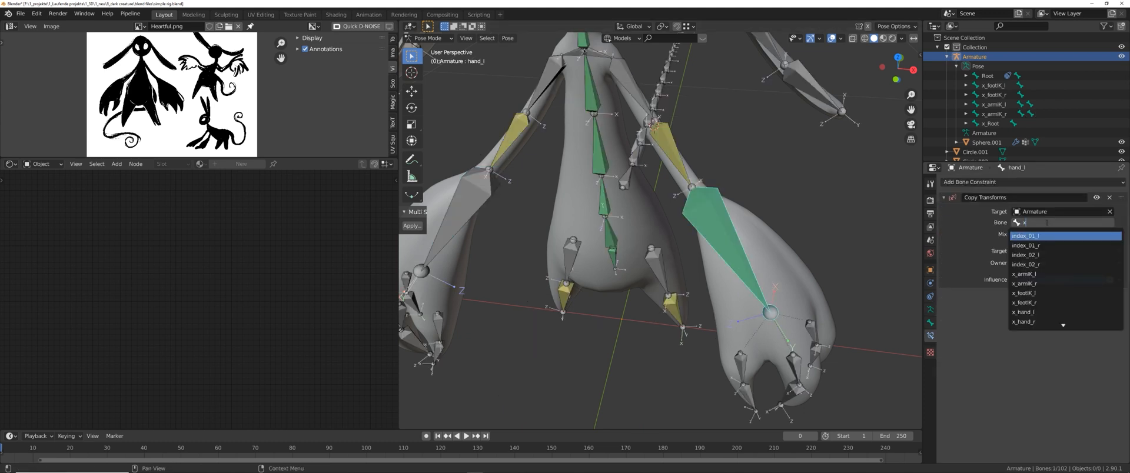
type("_han")
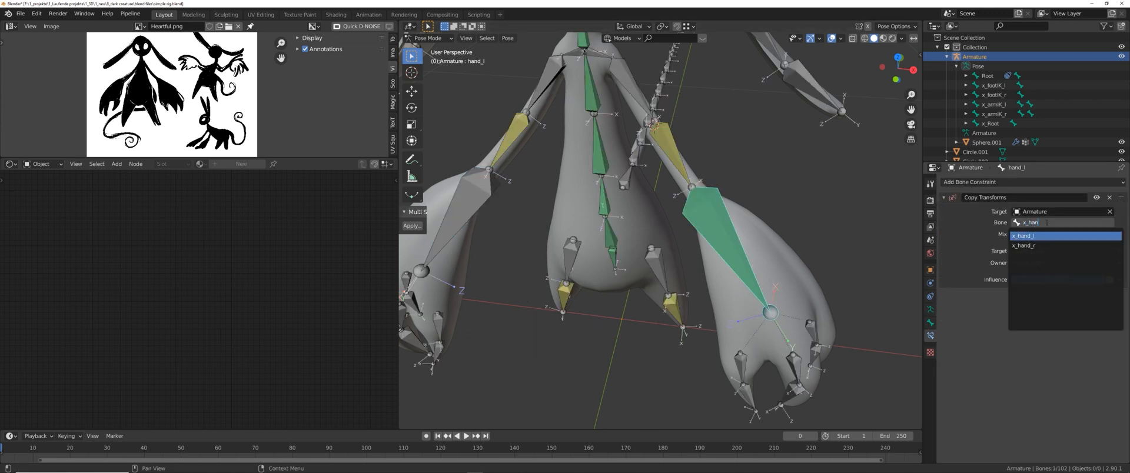
key("Return")
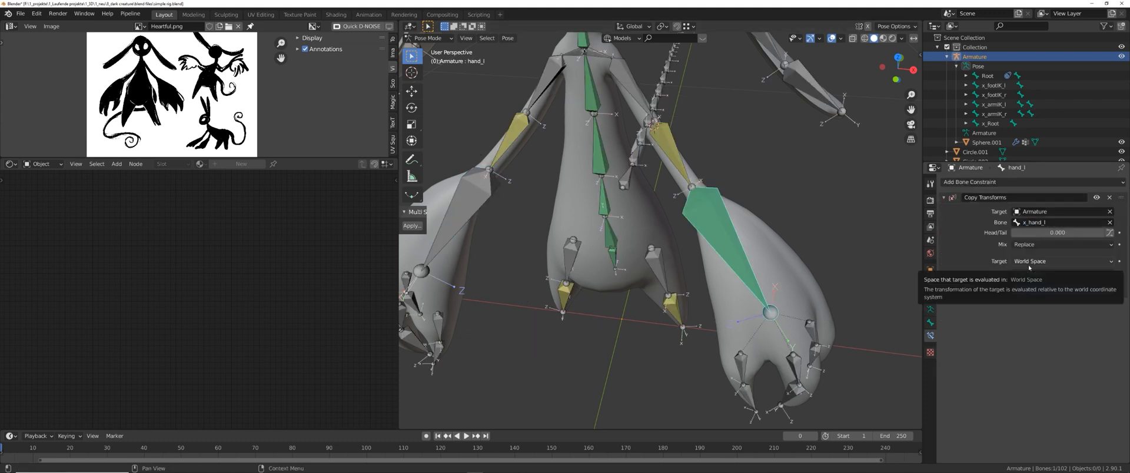
- With the first and last bone layers shown, move and rotate x_armIK_l to test how the left hand follows
middle_click_drag(815, 297, 830, 297)
left_click(929, 310)
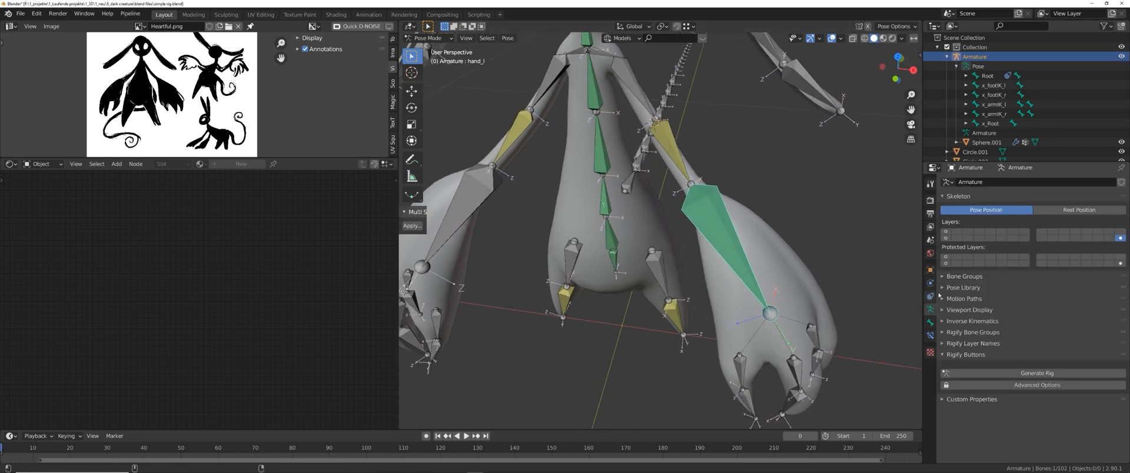
left_click(945, 231)
middle_click_drag(808, 249, 701, 197)
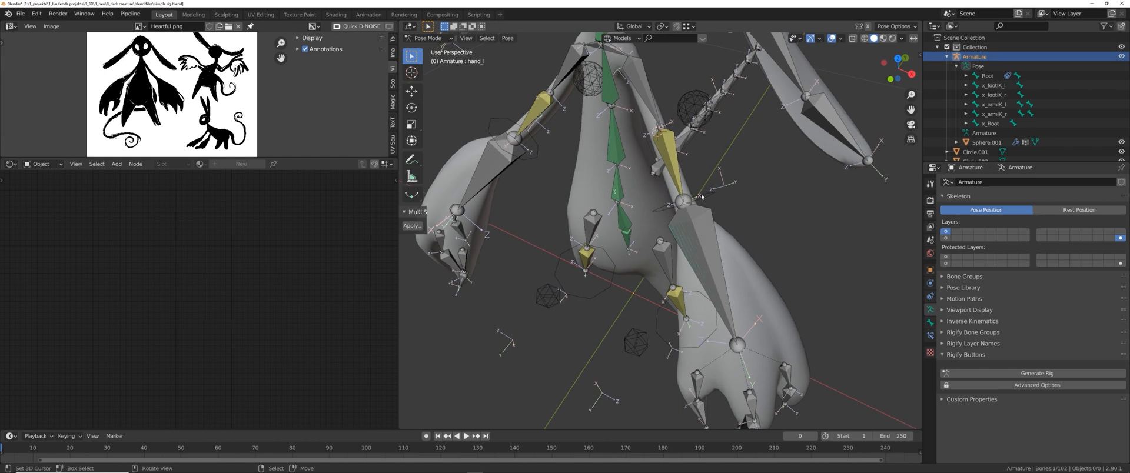
right_click(712, 199)
key("g")
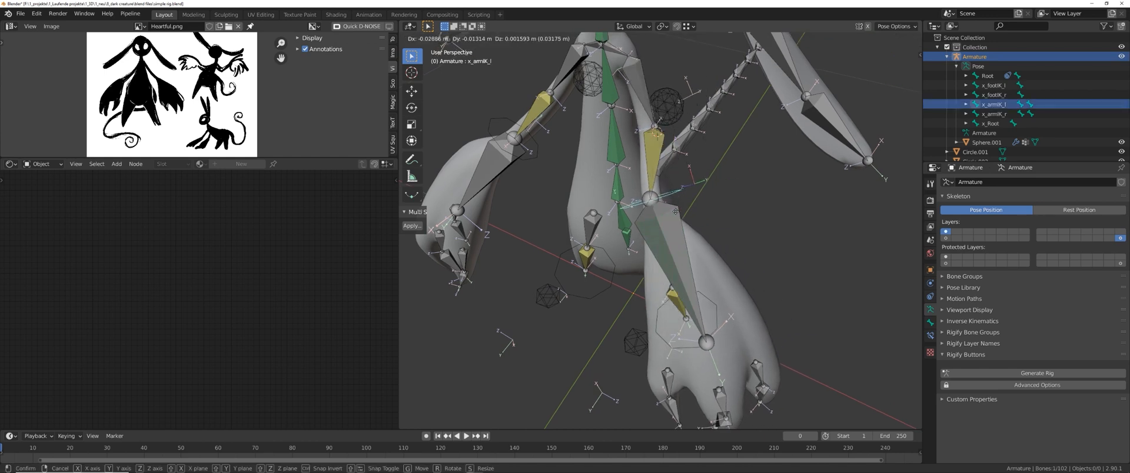
left_click(706, 212)
key("r")
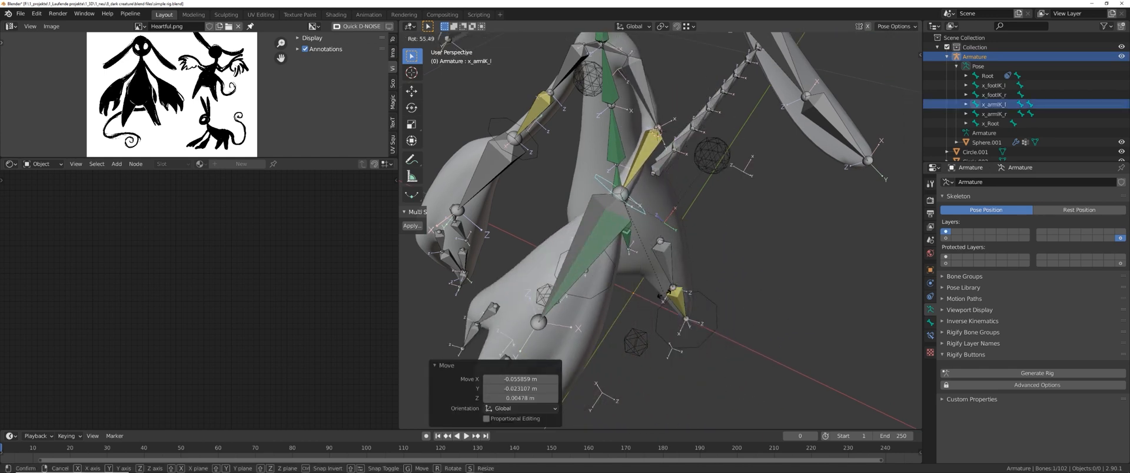
left_click(660, 277)
middle_click_drag(660, 277, 811, 231)
key("r")
left_click(830, 180)
middle_click_drag(831, 180, 853, 206)
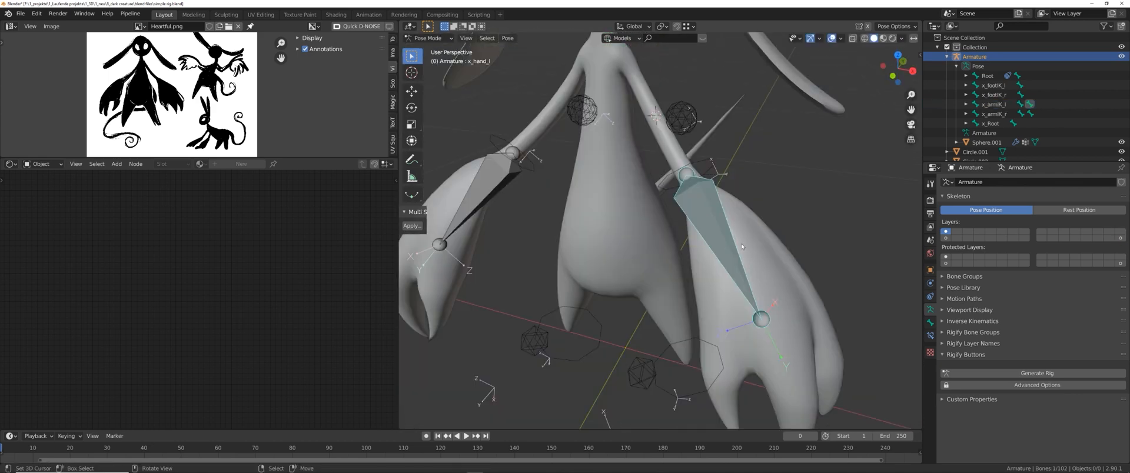
- Add a cube mesh in Object Mode and delete only its faces, keeping the wireframe edges as a control shape
middle_click_drag(692, 248, 631, 253)
scroll(664, 256, "down", 5)
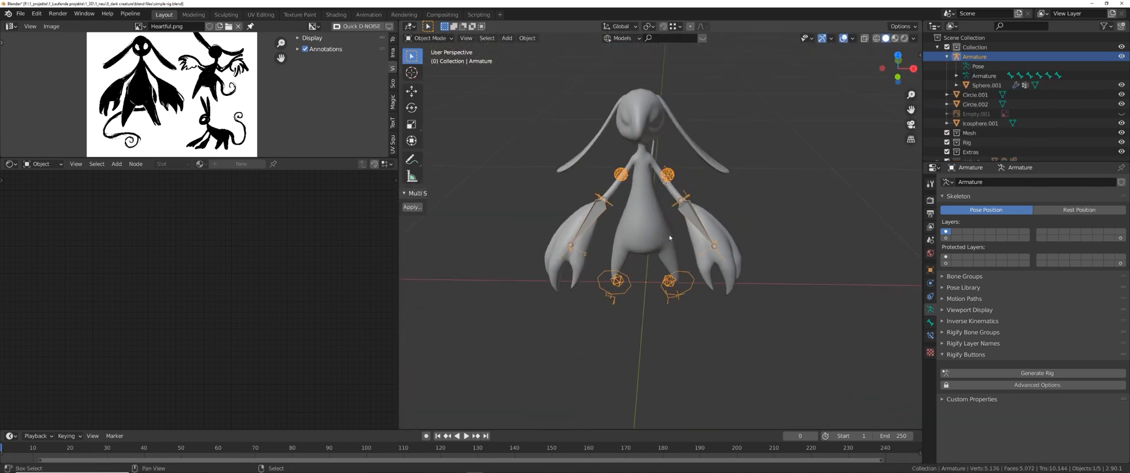
key("shift+a")
left_click(722, 246)
key("Tab")
key("KP_Decimal")
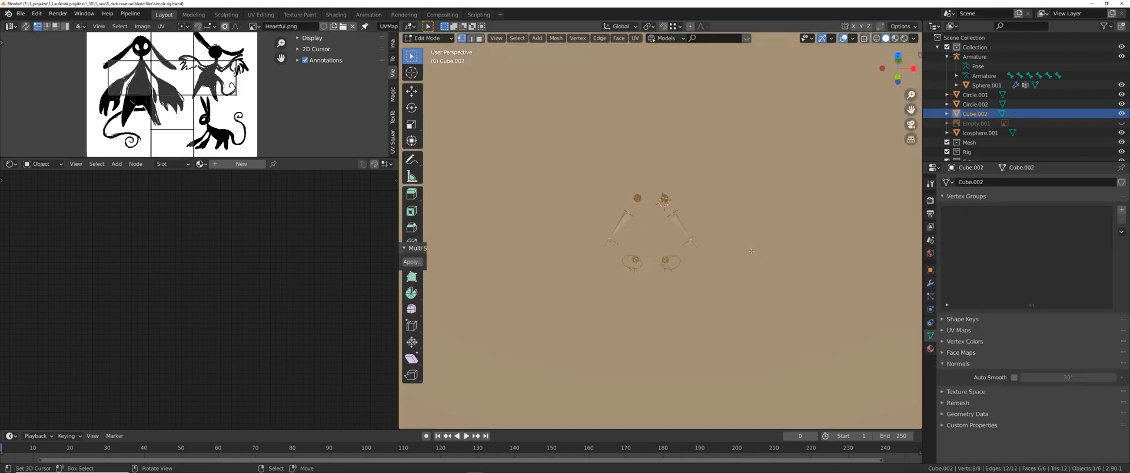
scroll(743, 253, "down", 3)
key("x")
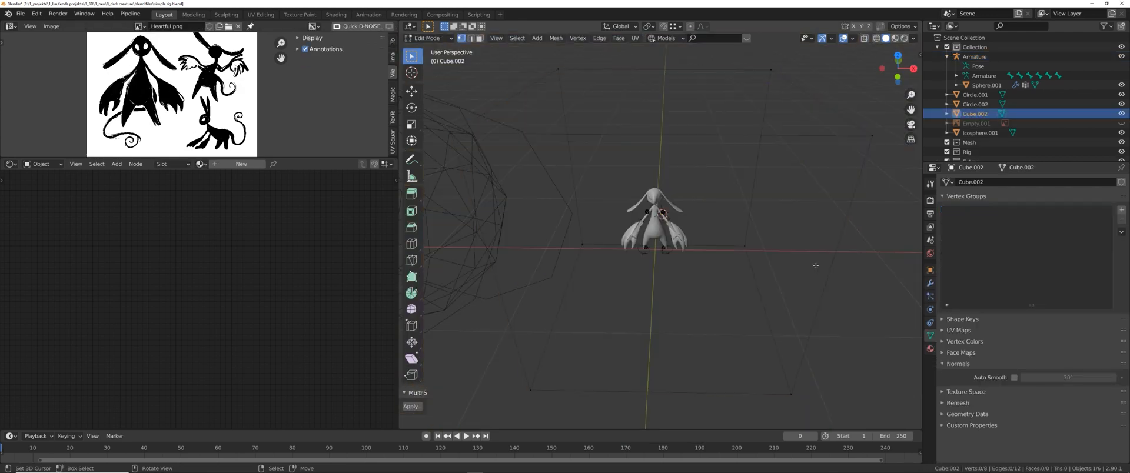
scroll(744, 200, "up", 6)
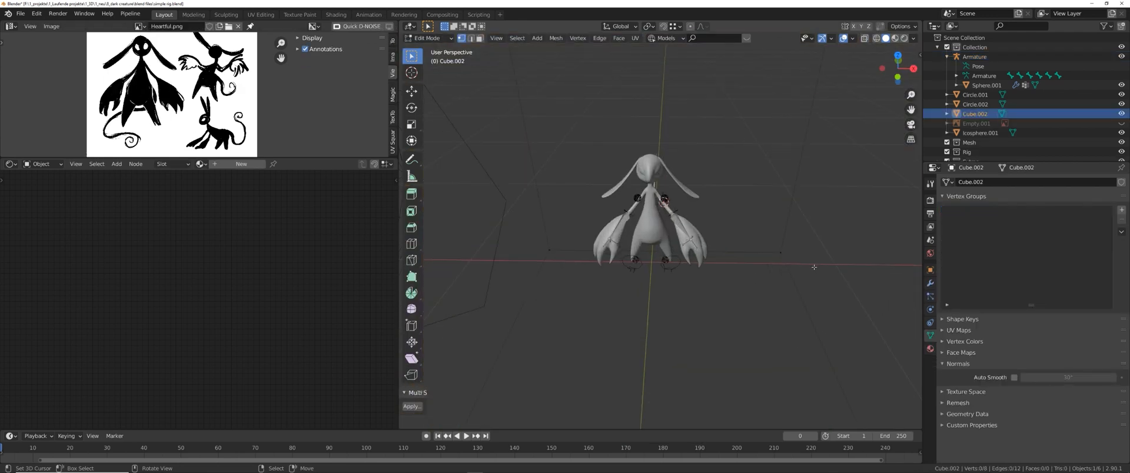
- Assign the wireframe cube as x_hand_l's custom shape and set its scale to 0.140
key("ctrl+Tab")
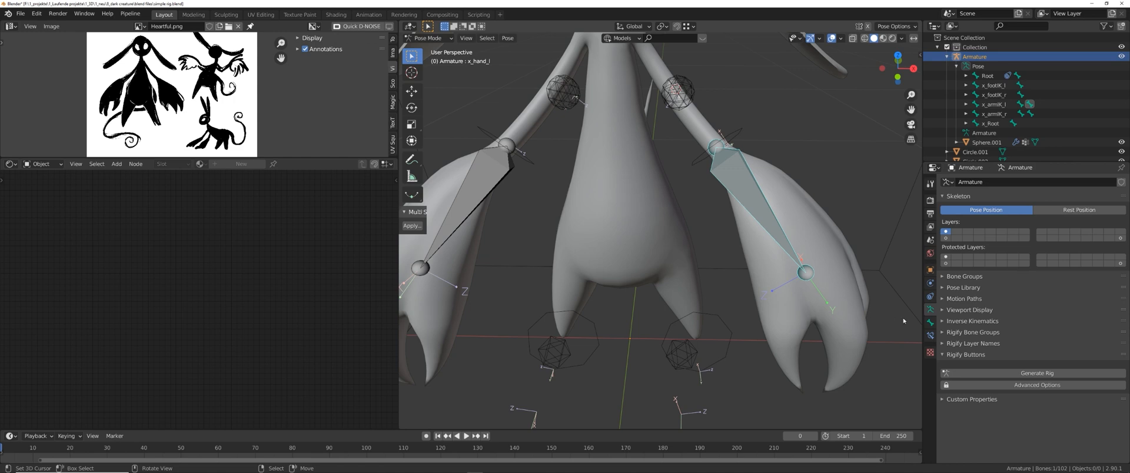
left_click(929, 336)
left_click(932, 322)
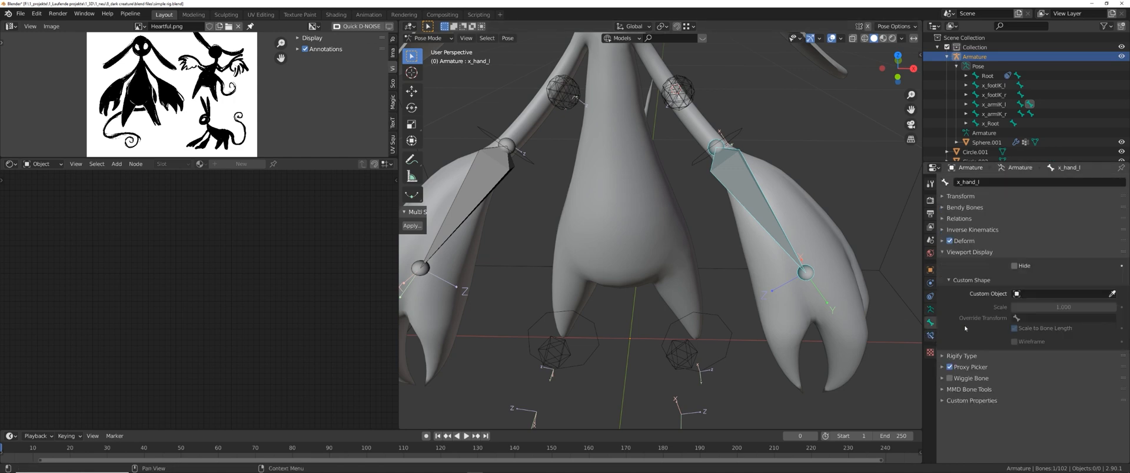
scroll(870, 288, "down", 3)
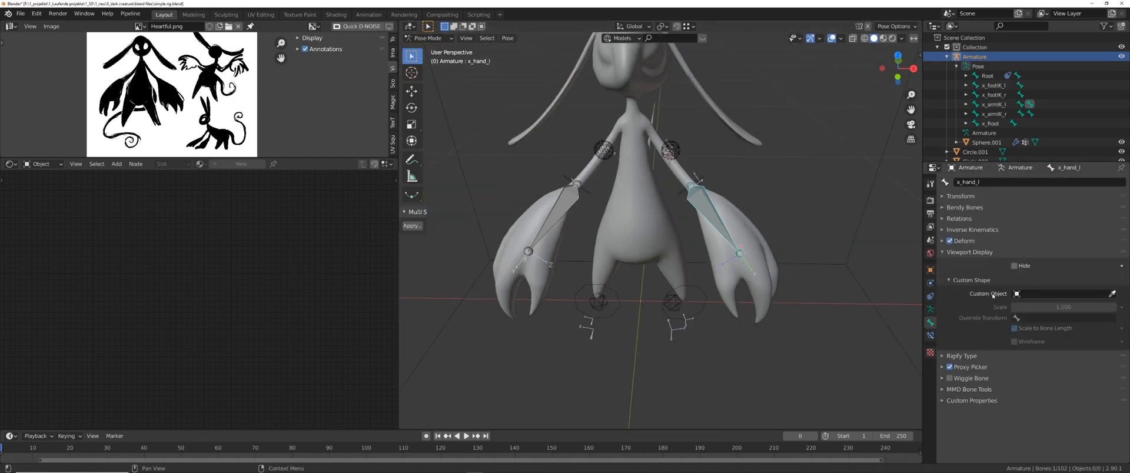
left_click(1112, 296)
left_click(859, 233)
scroll(785, 257, "down", 2)
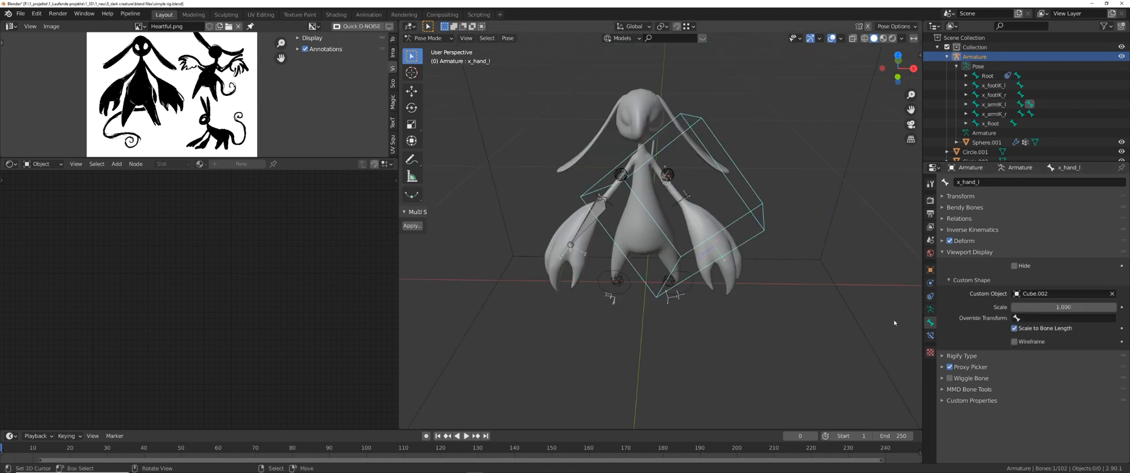
left_click_drag(1062, 307, 1063, 307)
scroll(614, 259, "up", 6)
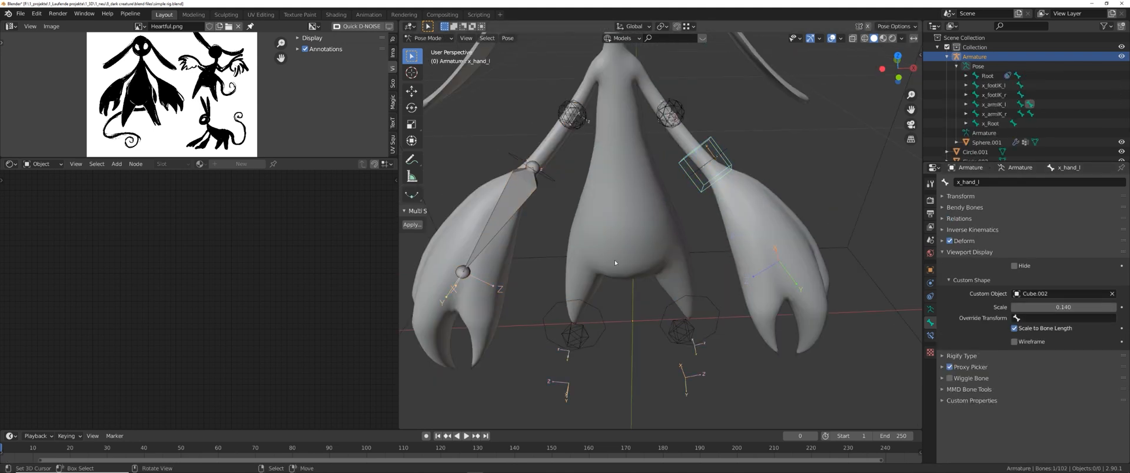
- Show the last bone layer and add a Copy Transforms constraint to the right hand deform bone hand_r
left_click(547, 198)
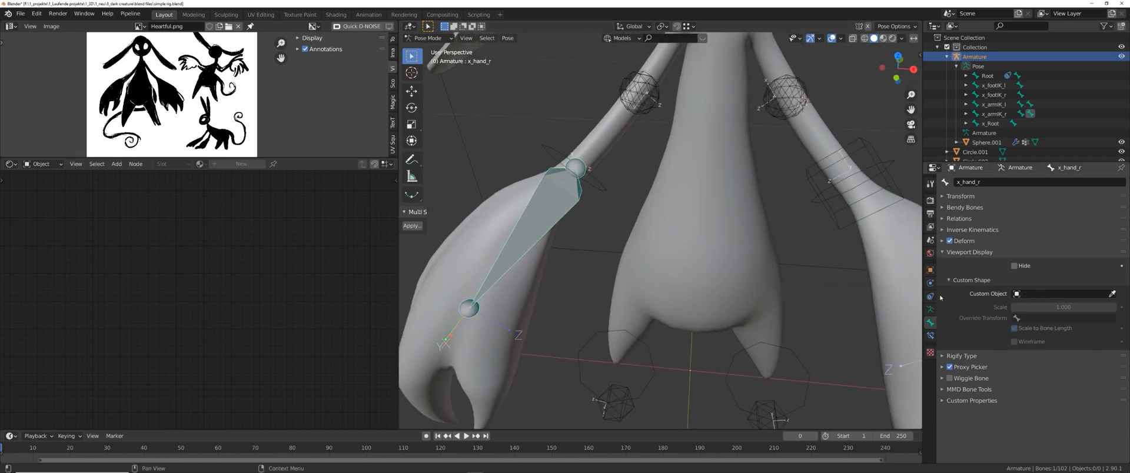
scroll(765, 280, "down", 4)
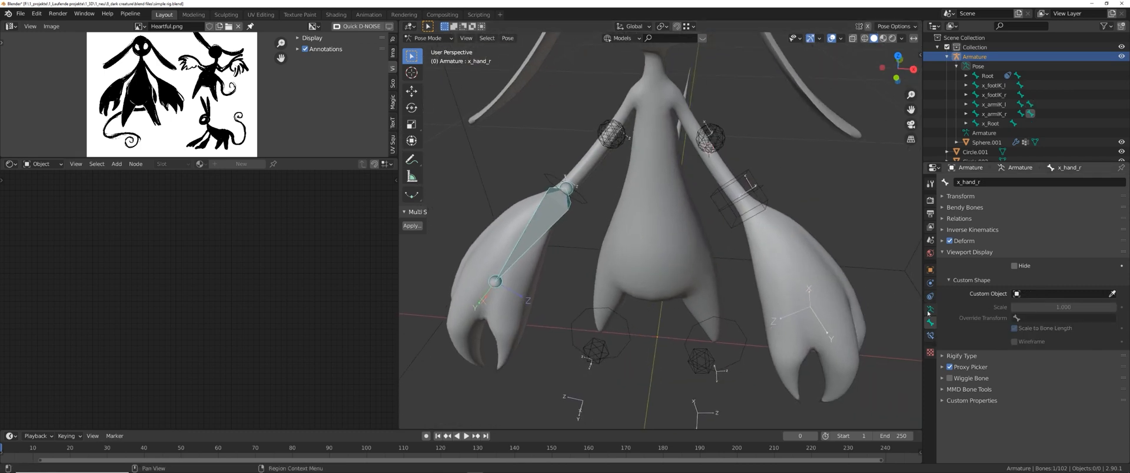
left_click(929, 309)
left_click(1120, 238)
middle_click_drag(725, 266, 720, 277)
left_click(536, 234)
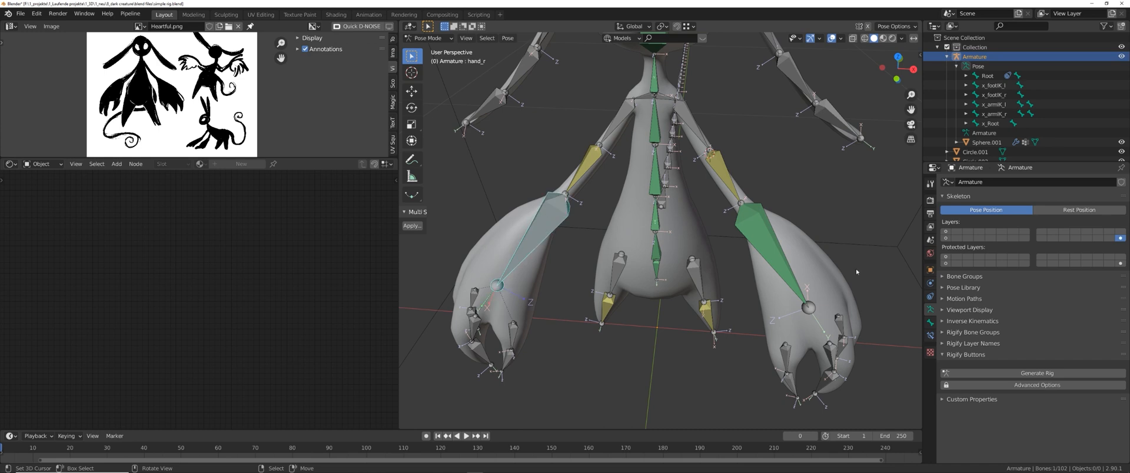
left_click(930, 335)
left_click(986, 185)
left_click(956, 234)
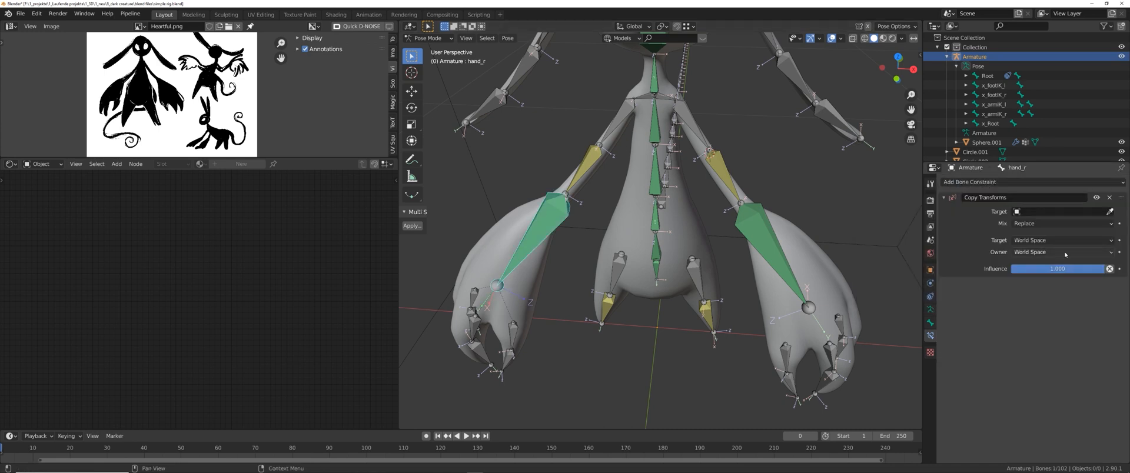
- Set the hand_r Copy Transforms constraint's target to the Armature and its bone to x_hand_r
left_click(1110, 213)
left_click(735, 177)
key("ctrl+z")
left_click(1059, 213)
left_click(1055, 225)
left_click(1055, 224)
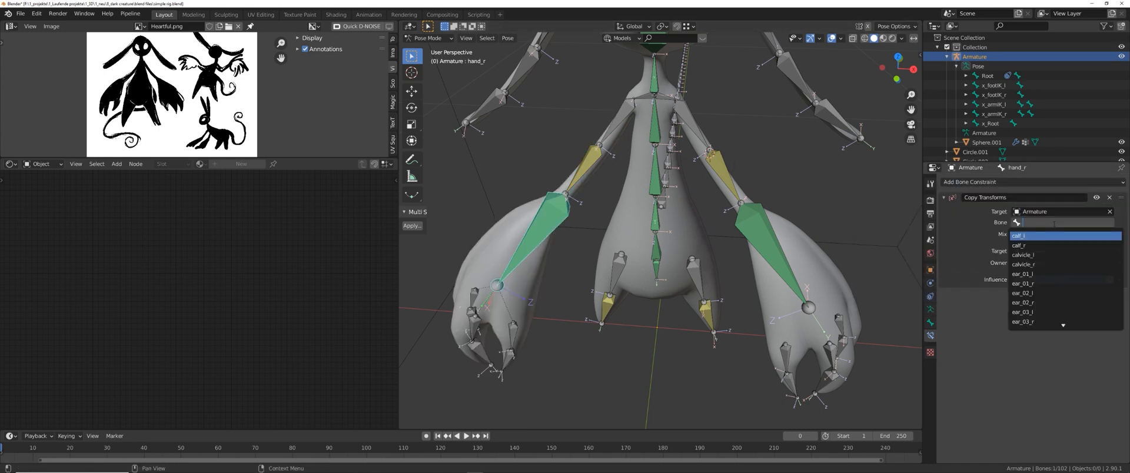
type("x_hand")
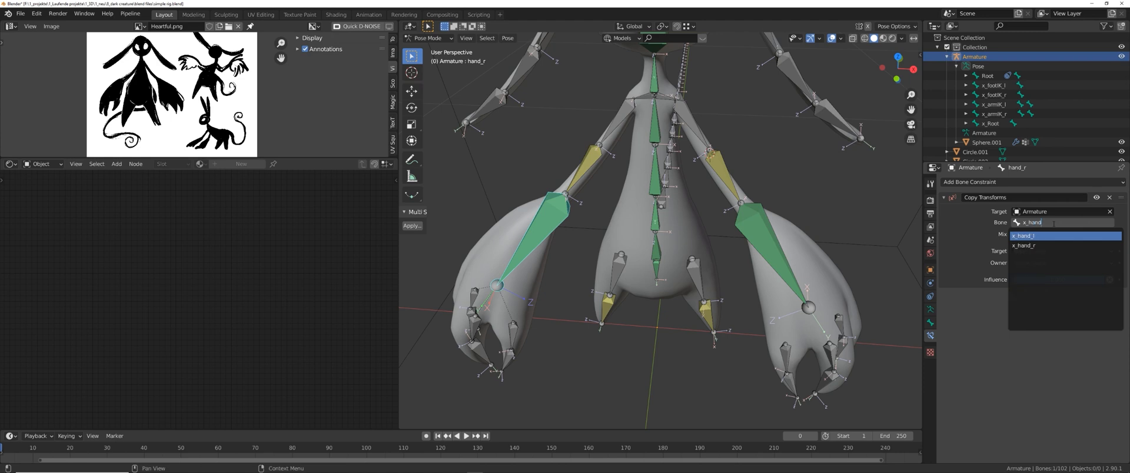
left_click(1036, 245)
key("ctrl+Tab")
left_click(694, 314)
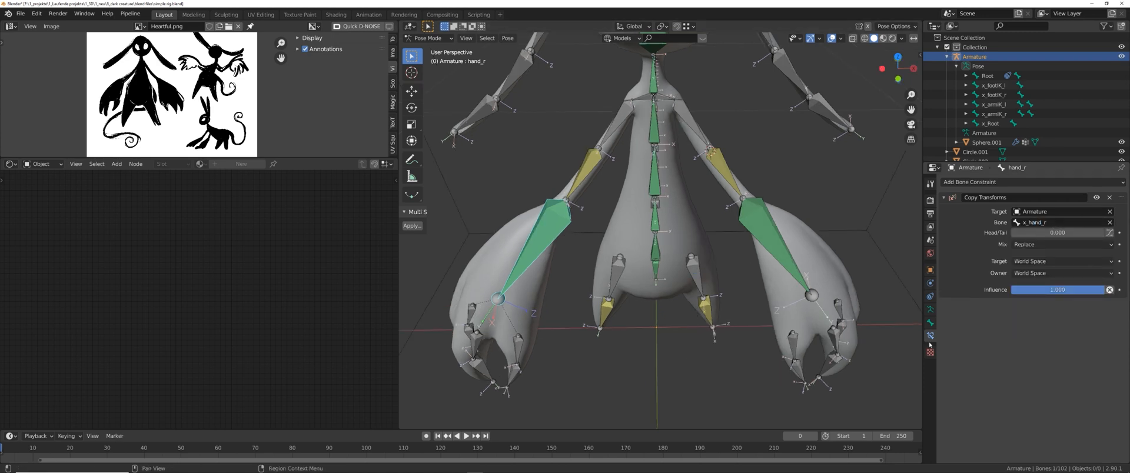
- Show only the first bone layer and try moving and rotating x_armIK_r to test how the right hand follows
left_click(930, 311)
left_click(945, 232)
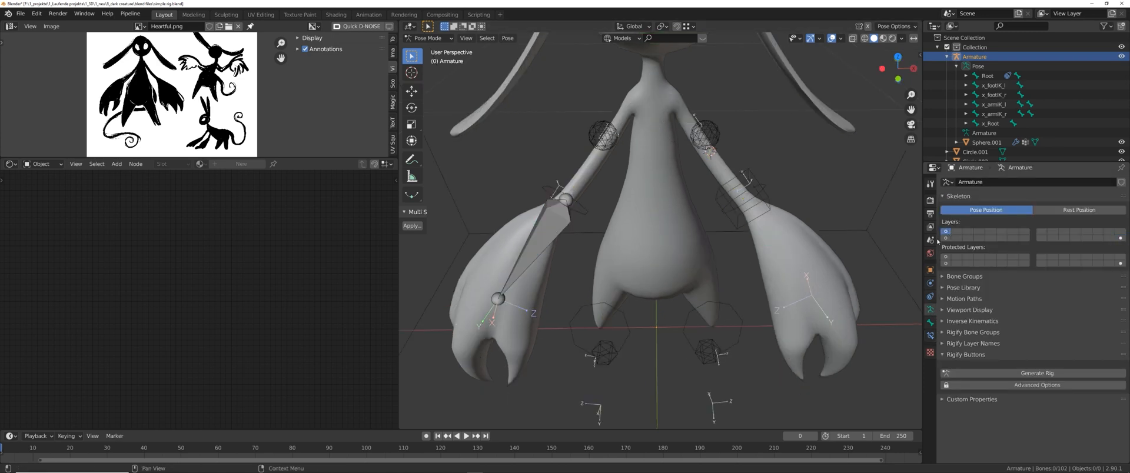
left_click(583, 215)
key("g")
right_click(599, 213)
key("r")
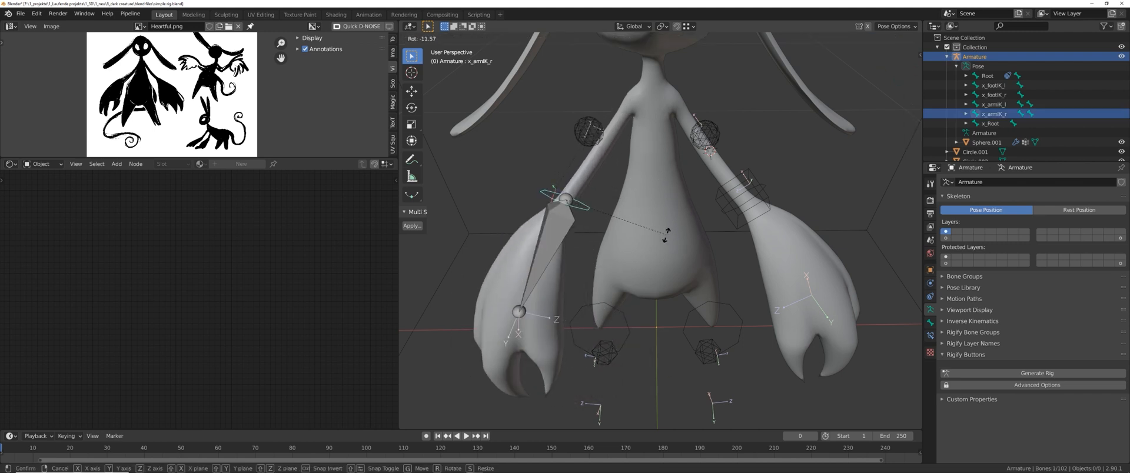
right_click(661, 239)
- Assign Cube.002 as x_hand_r's custom shape and set its scale to 0.140
right_click(551, 235)
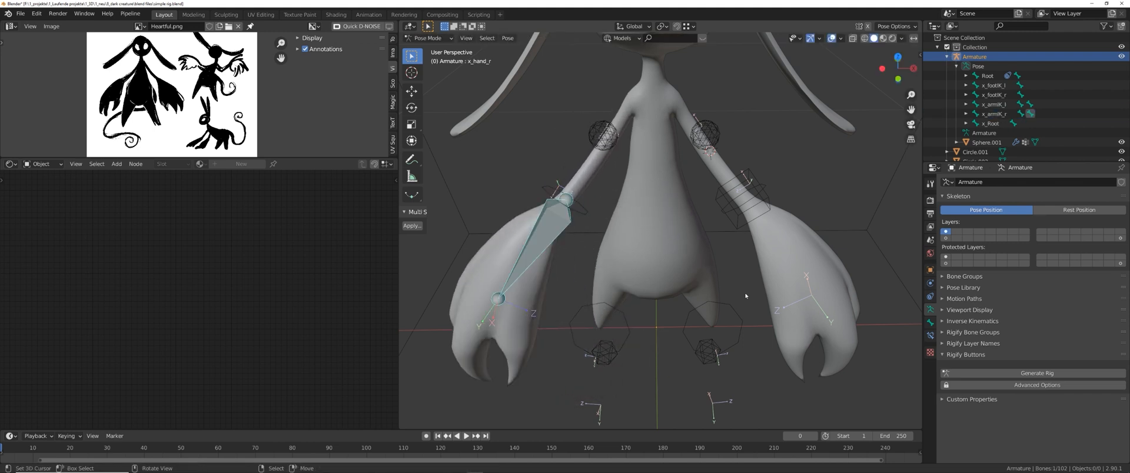
left_click(930, 322)
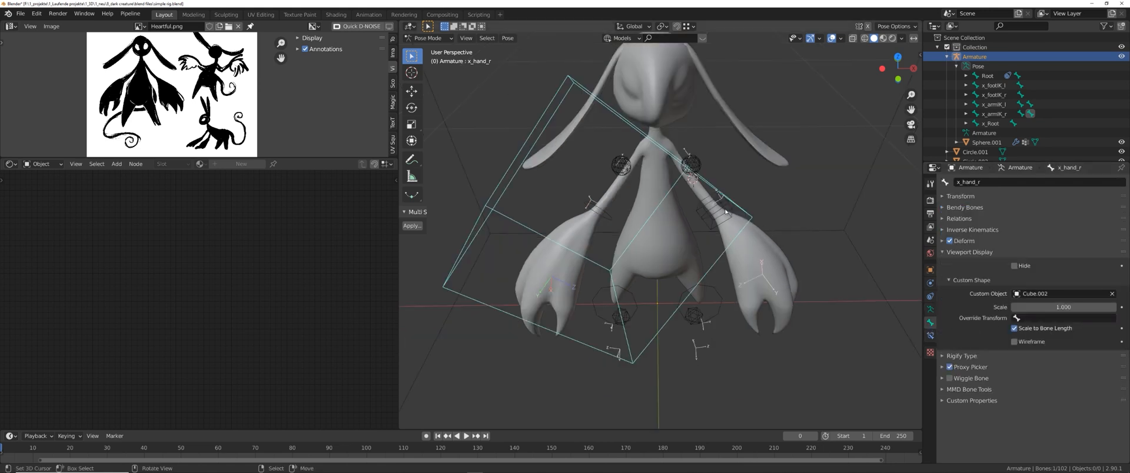
right_click(725, 212)
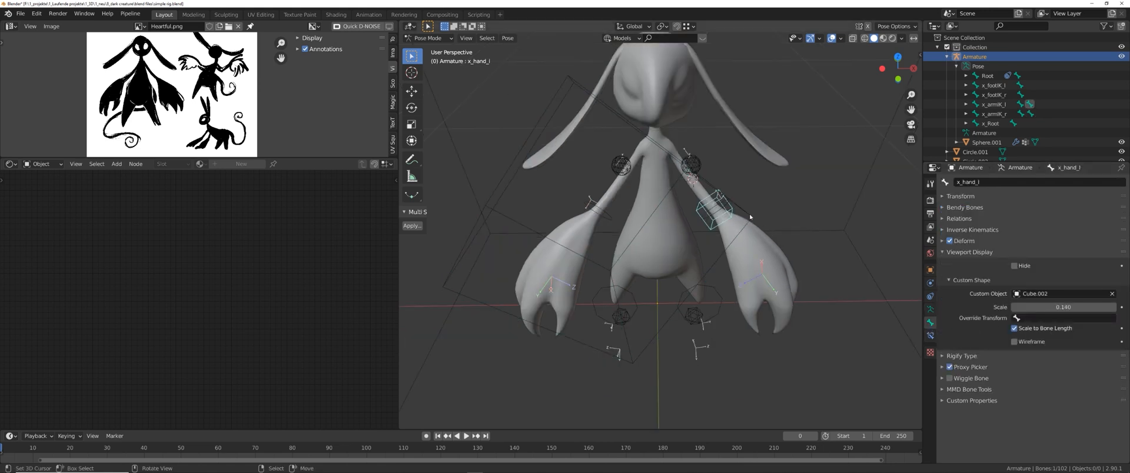
right_click(511, 185)
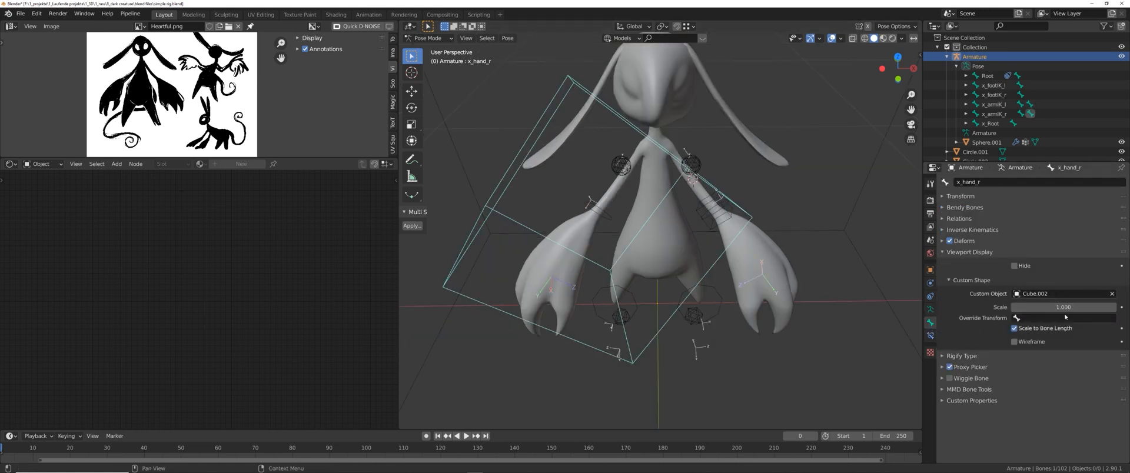
double_click(1063, 308)
type("0.14")
key("Return")
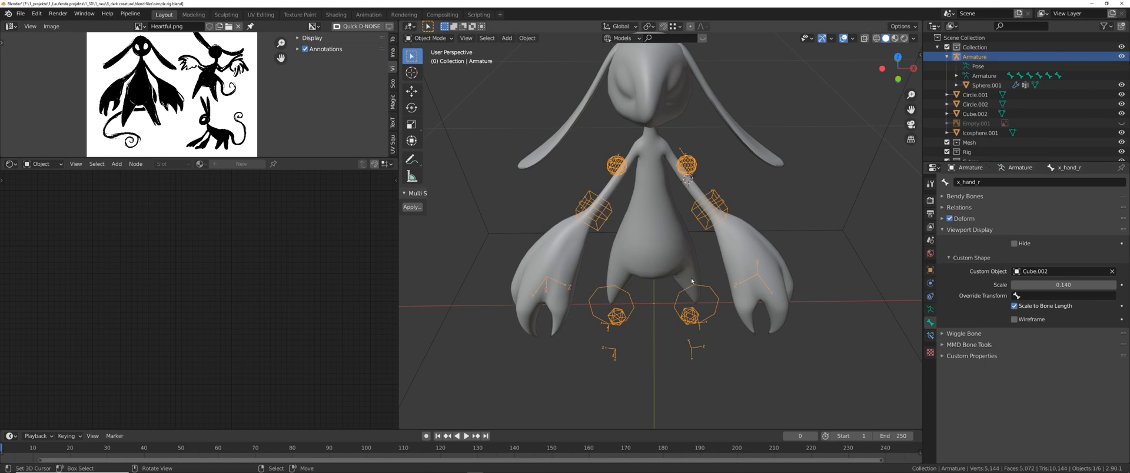
- Show the last bone layer alongside the first and move Cube.002 about -4.22 m along X
left_click(930, 309)
left_click(1120, 238, "shift")
middle_click_drag(706, 236, 717, 194)
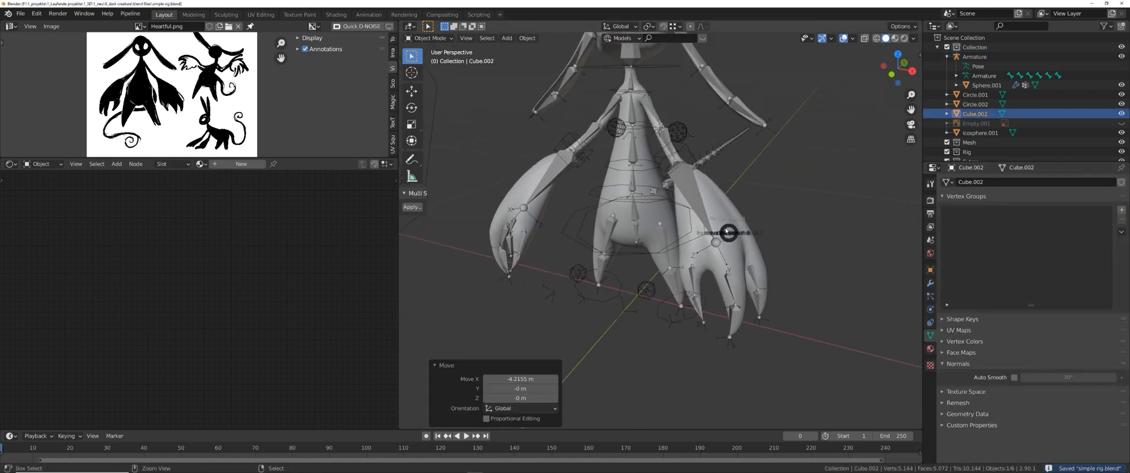
- Select the armature, enter Edit Mode and select the tail joint of a hand bone
scroll(719, 218, "up", 4)
left_click(722, 202)
middle_click_drag(723, 202, 616, 281)
key("Tab")
left_click(762, 238)
scroll(592, 317, "up", 4)
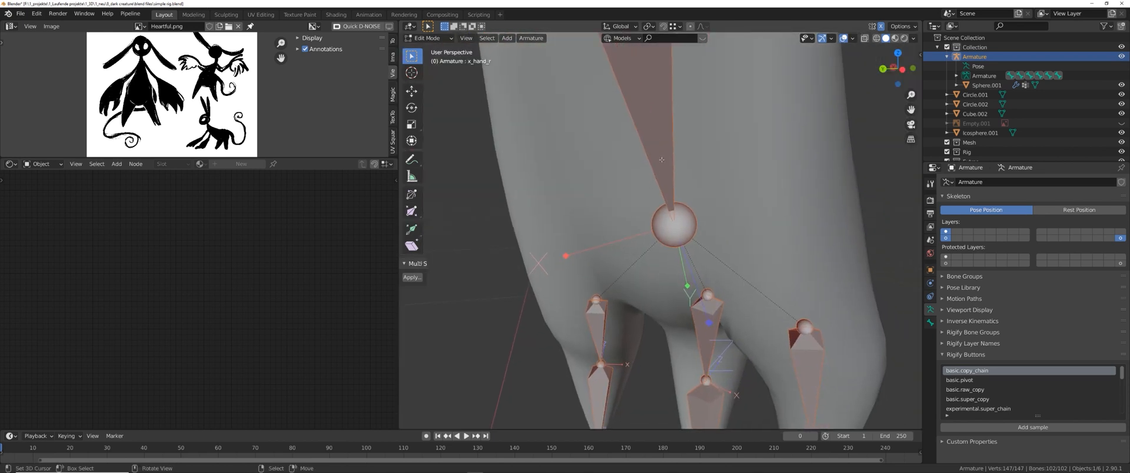
right_click(680, 234)
middle_click_drag(681, 234, 714, 239)
middle_click_drag(749, 326, 583, 236)
- Turn on X-ray wireframe display and circle-select both overlapping left hand bones, hand_l and x_hand_l
key("c")
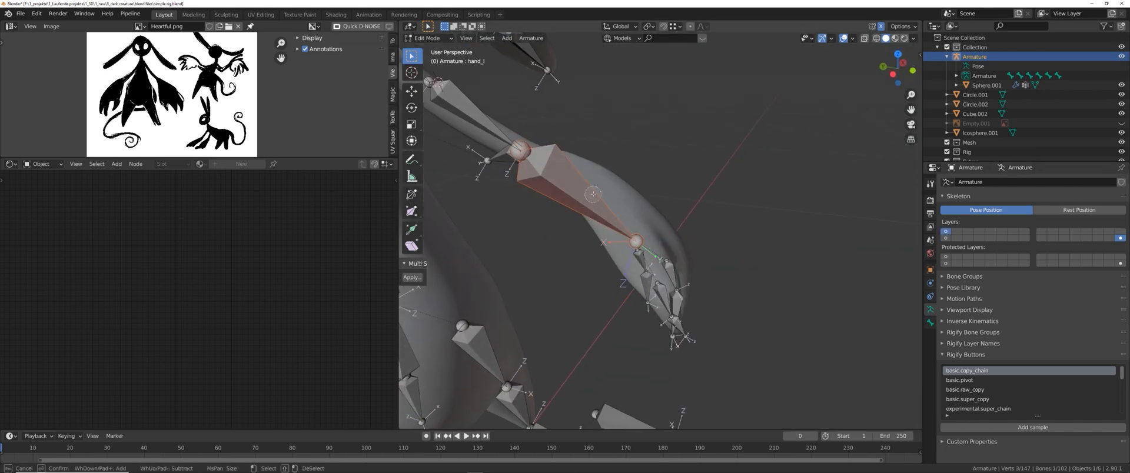
right_click(593, 194)
scroll(593, 194, "down", 3)
middle_click_drag(596, 195, 589, 196)
key("g")
right_click(641, 212)
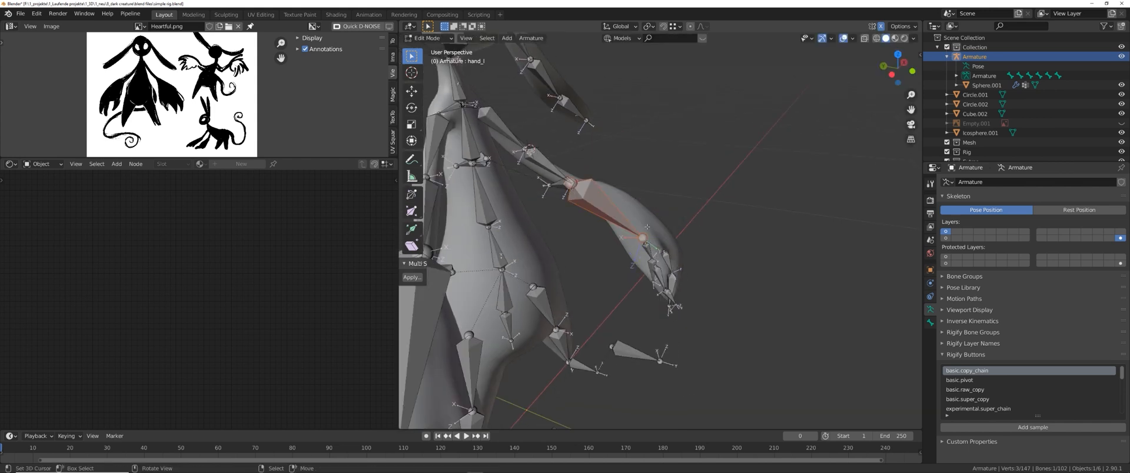
key("alt+z")
key("c")
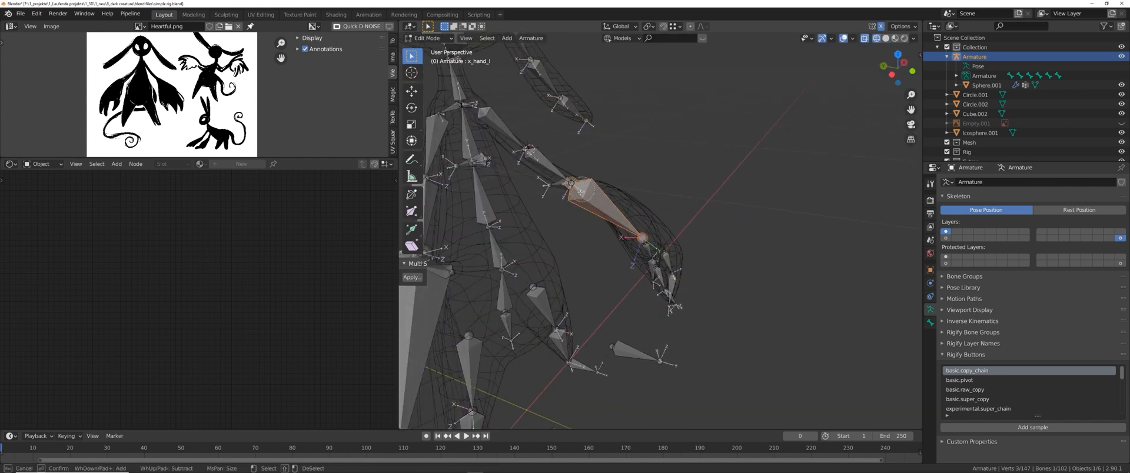
right_click(637, 236)
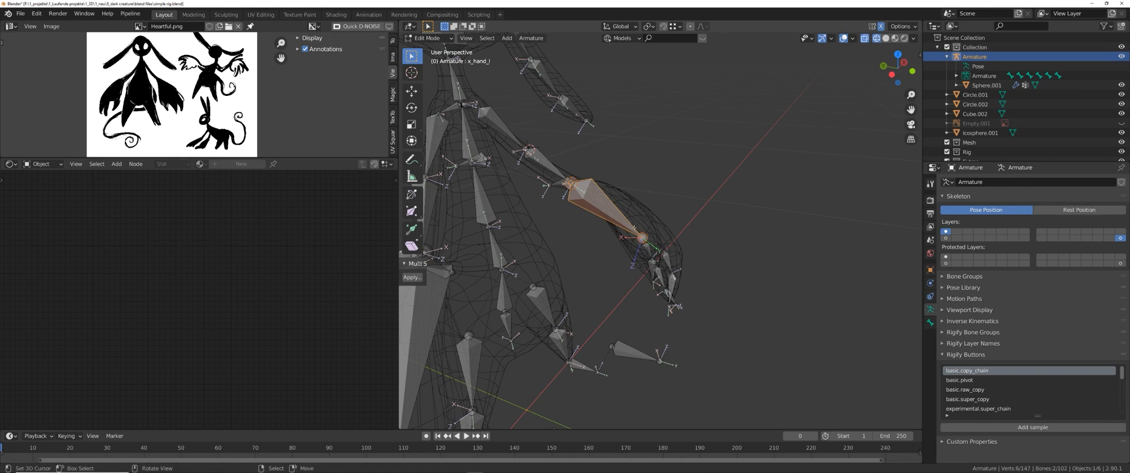
- Set the roll of the selected hand_l and x_hand_l bones to -90°
middle_click_drag(638, 236, 718, 282)
scroll(634, 226, "up", 2)
scroll(641, 250, "up", 4)
left_click(929, 323)
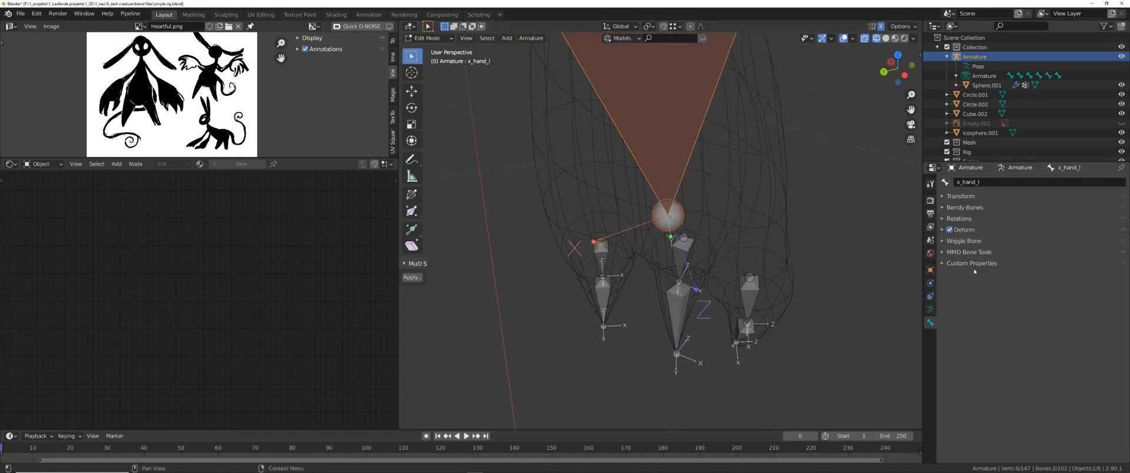
left_click(947, 197)
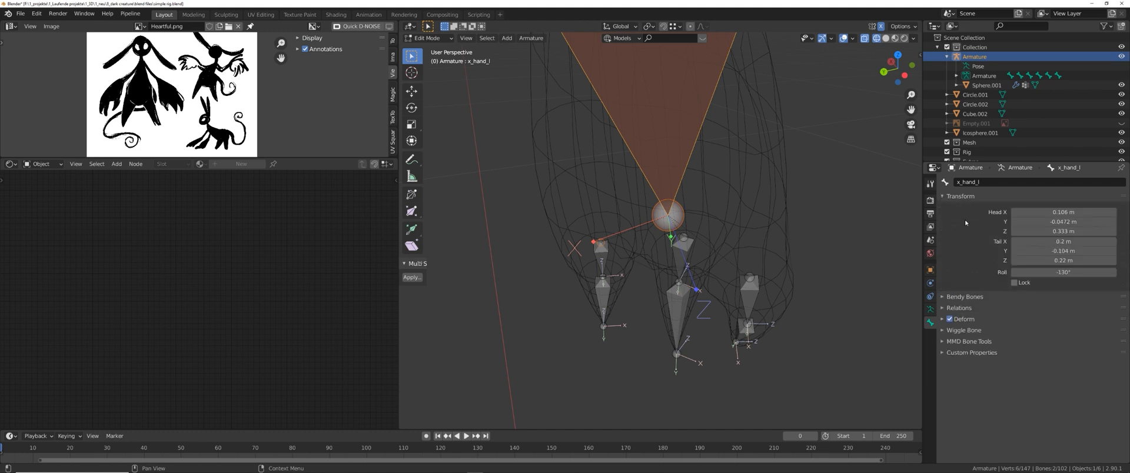
mouse_move(1053, 272)
left_mouse_down()
mouse_move(1077, 272)
mouse_move(1063, 272)
left_mouse_up()
key("Escape")
scroll(791, 234, "down", 3)
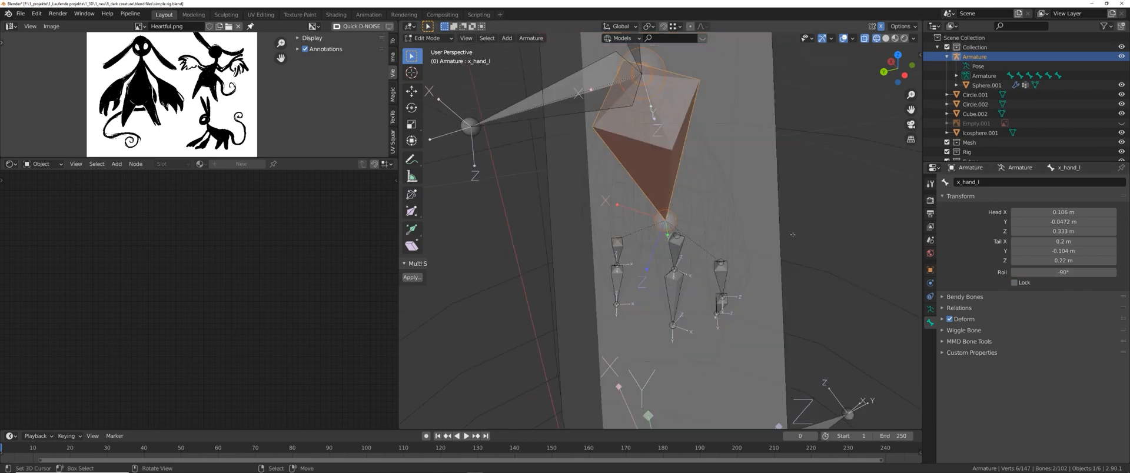
middle_click_drag(791, 234, 686, 270)
scroll(647, 262, "down", 2)
middle_click_drag(625, 287, 711, 226, "shift")
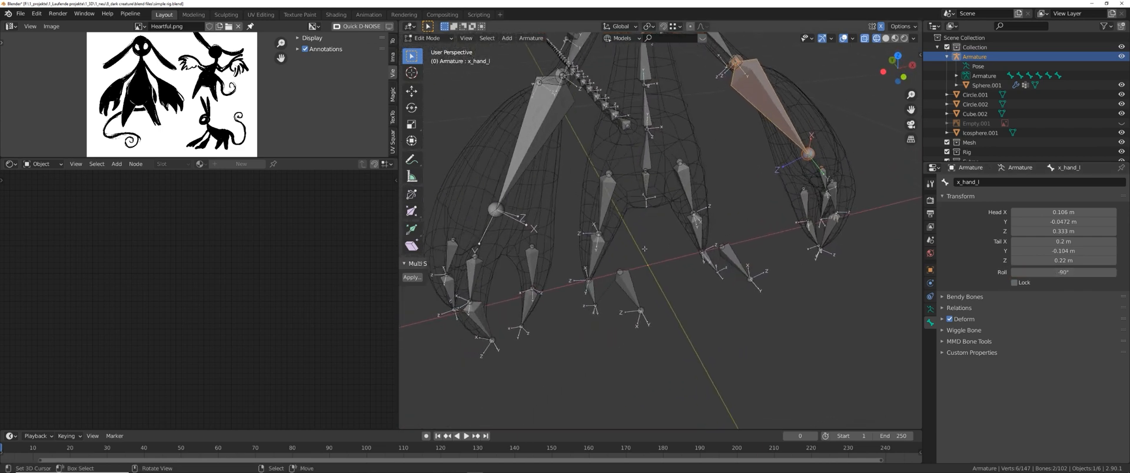
middle_click_drag(644, 249, 712, 255)
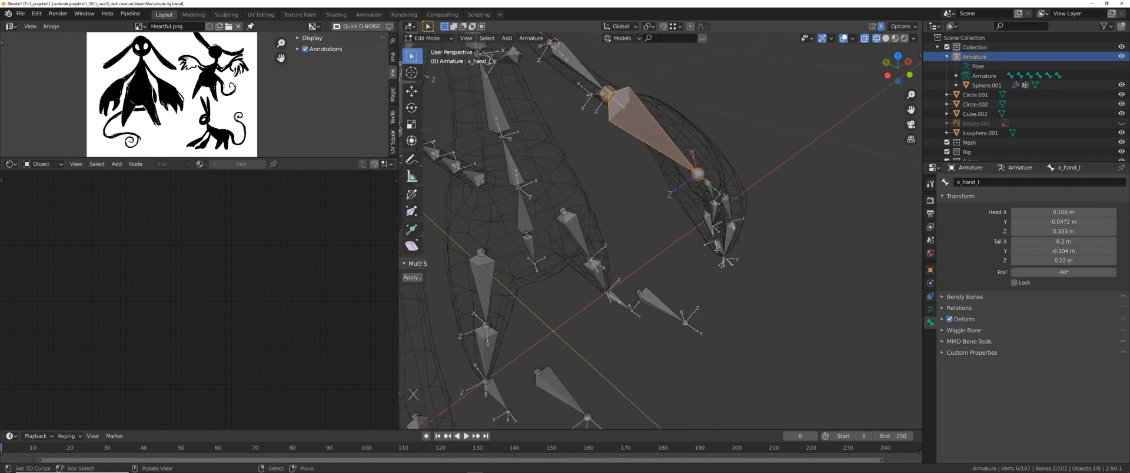
- Switch the armature to Pose Mode and return the viewport to solid shading
key("ctrl+Tab")
left_click(724, 308)
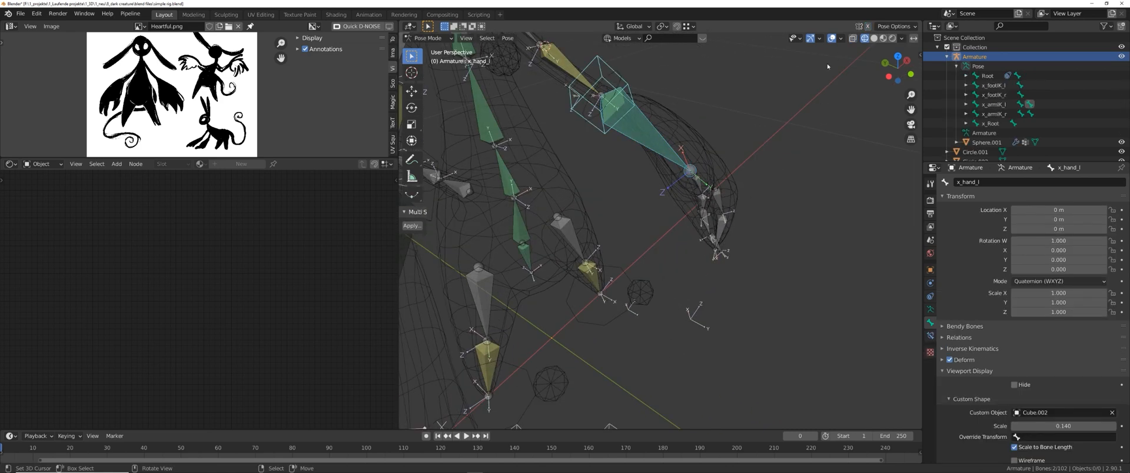
key("shift+z")
mouse_move(717, 187)
middle_mouse_down()
mouse_move(759, 214)
mouse_move(662, 204)
middle_mouse_up()
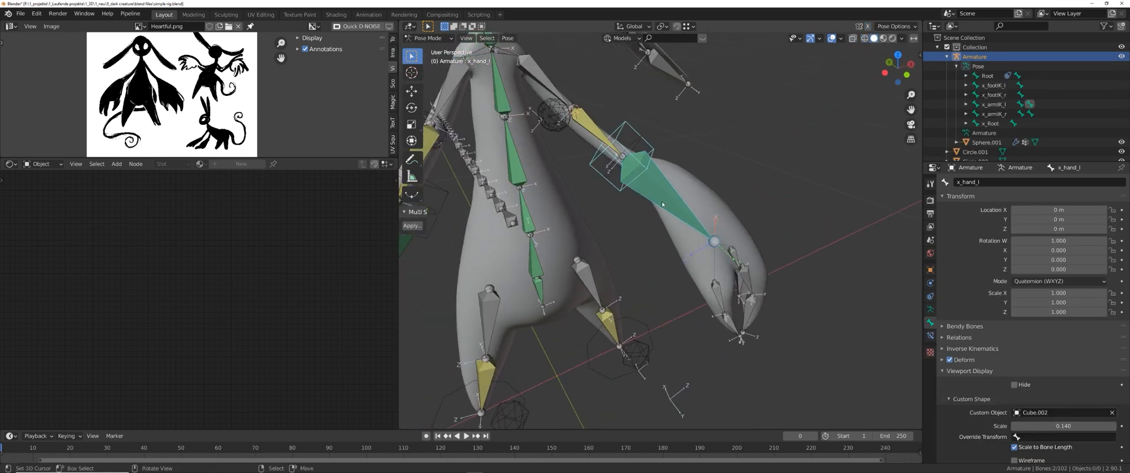
- Move and rotate x_armIK_l, then rotate x_hand_l to test how the left hand deforms
right_click(630, 150)
key("g")
left_click(679, 165)
key("r")
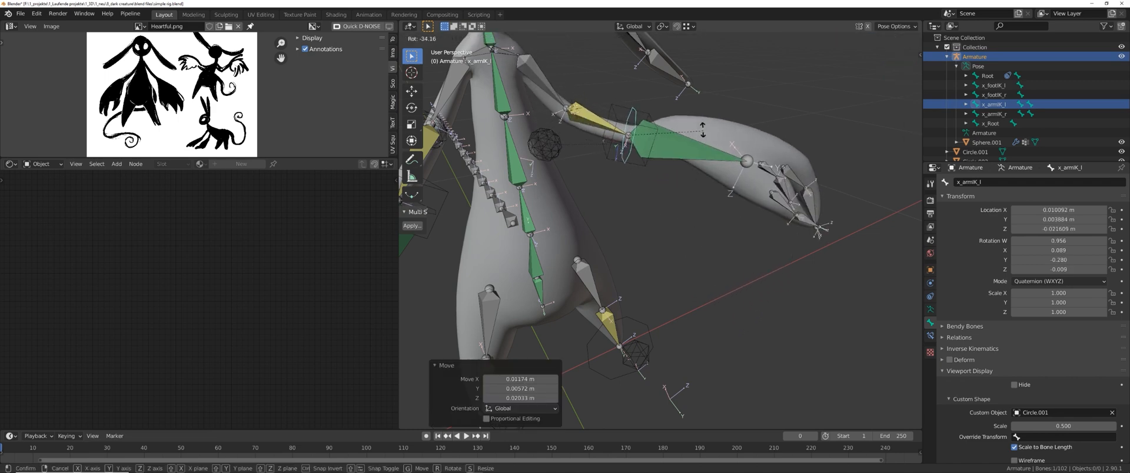
left_click(700, 134)
middle_click_drag(695, 140, 696, 164)
right_click(655, 157)
key("r")
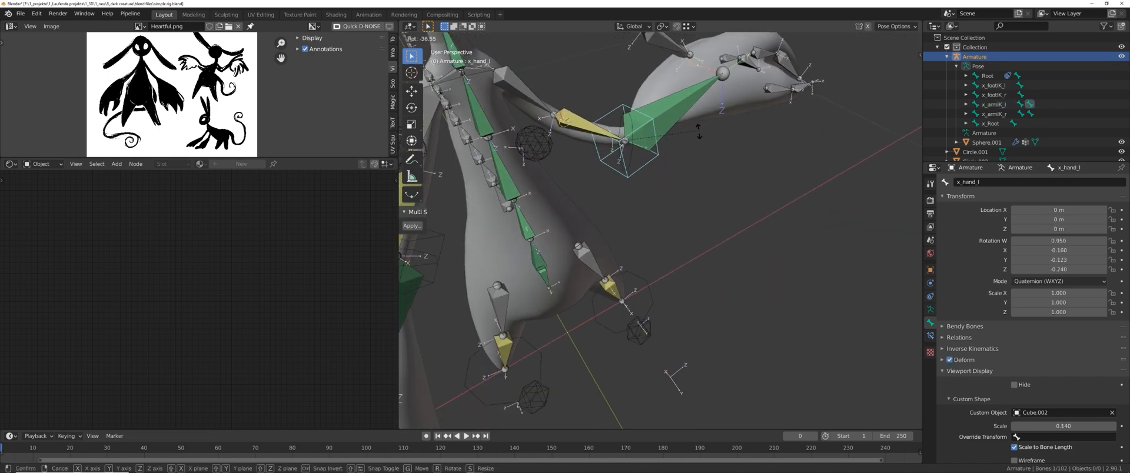
left_click(699, 132)
middle_click_drag(699, 131, 739, 232)
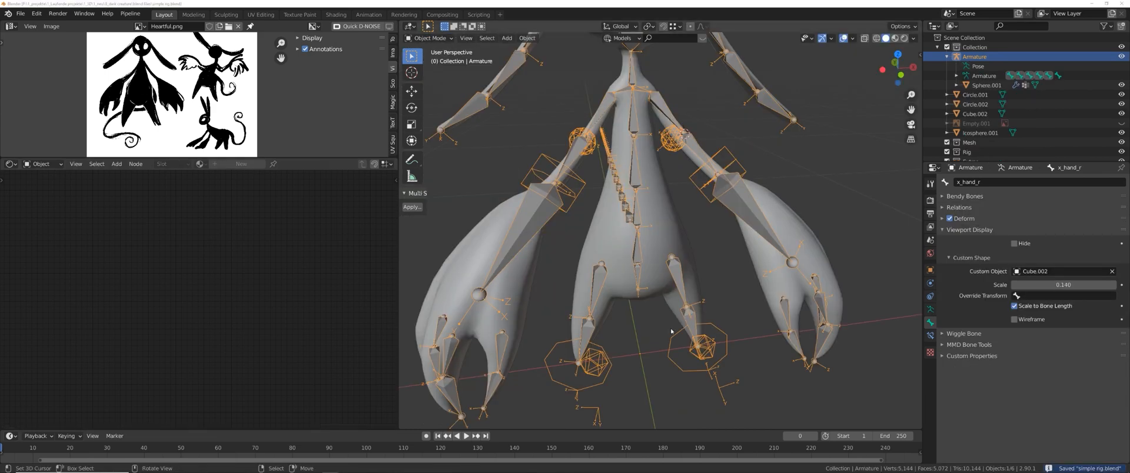
- Show only the first bone layer in Edit Mode and create a custom transform orientation from x_hand_l
middle_click_drag(670, 332, 746, 260)
scroll(646, 264, "up", 3)
key("Tab")
right_click(672, 207)
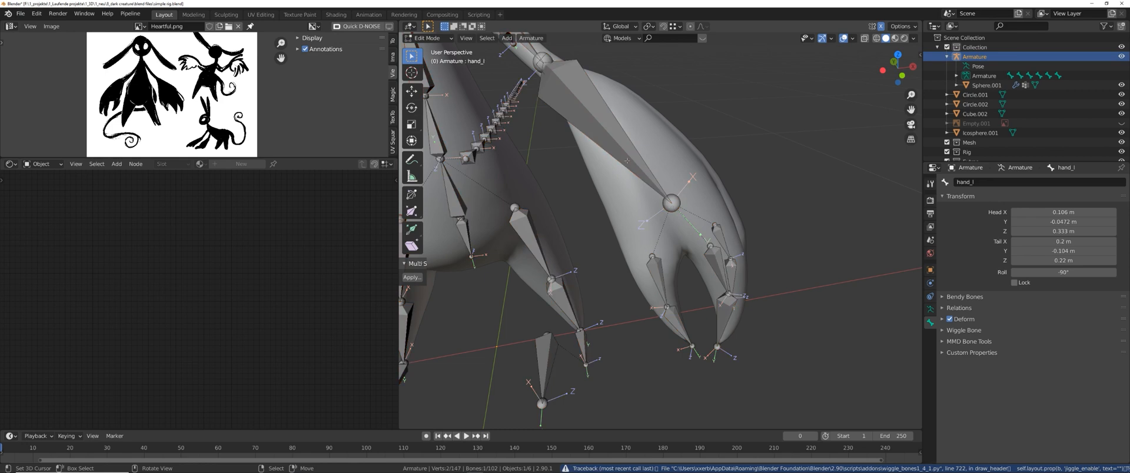
left_click(930, 309)
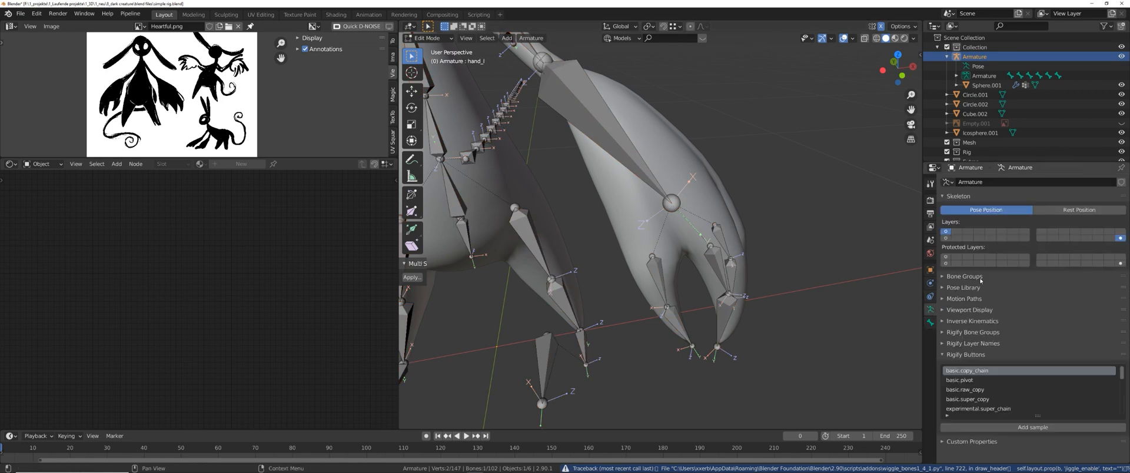
left_click(945, 232)
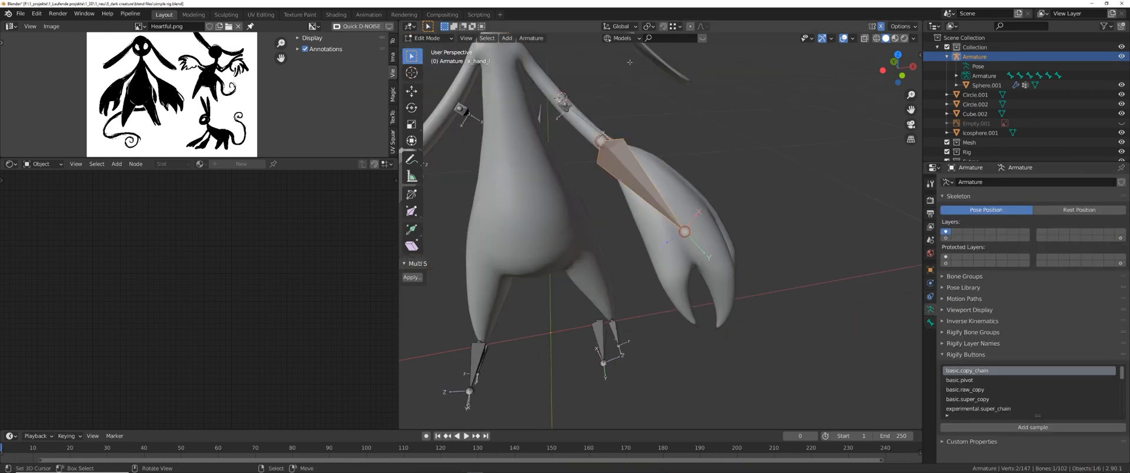
left_click(625, 27)
left_click(665, 56)
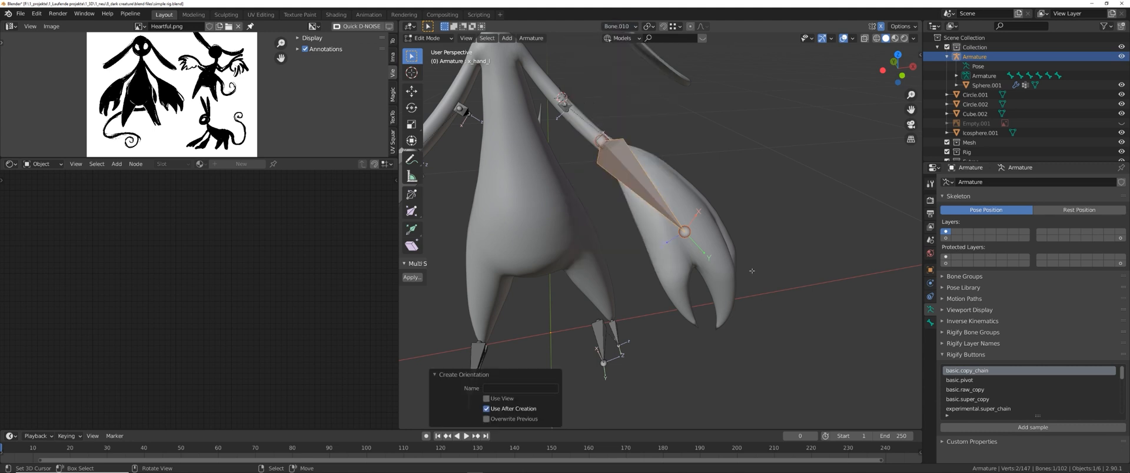
- Extrude a new bone about 0.05 m from x_hand_l's tail along the custom orientation's Z axis and clear its parent
scroll(700, 244, "up", 2)
right_click(699, 243)
middle_click_drag(699, 243, 721, 245)
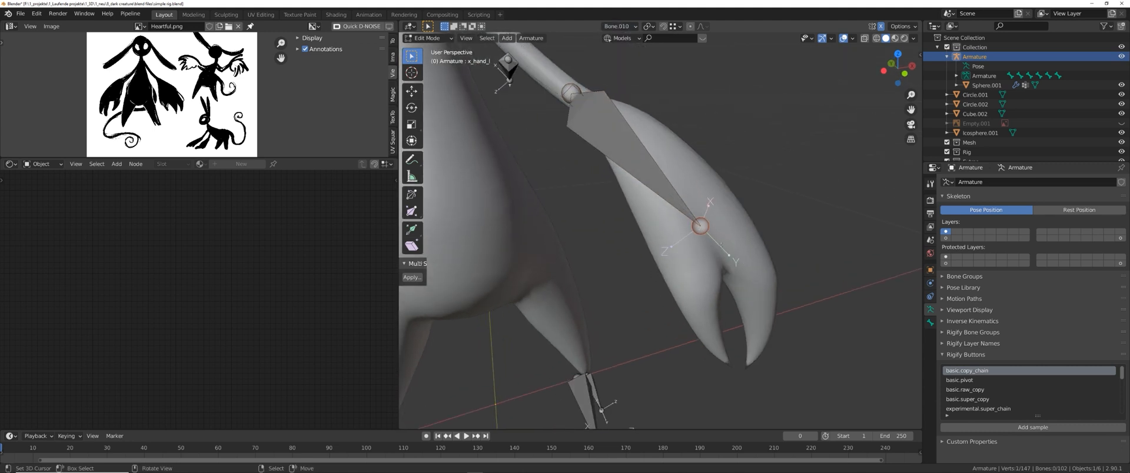
key("shift+d")
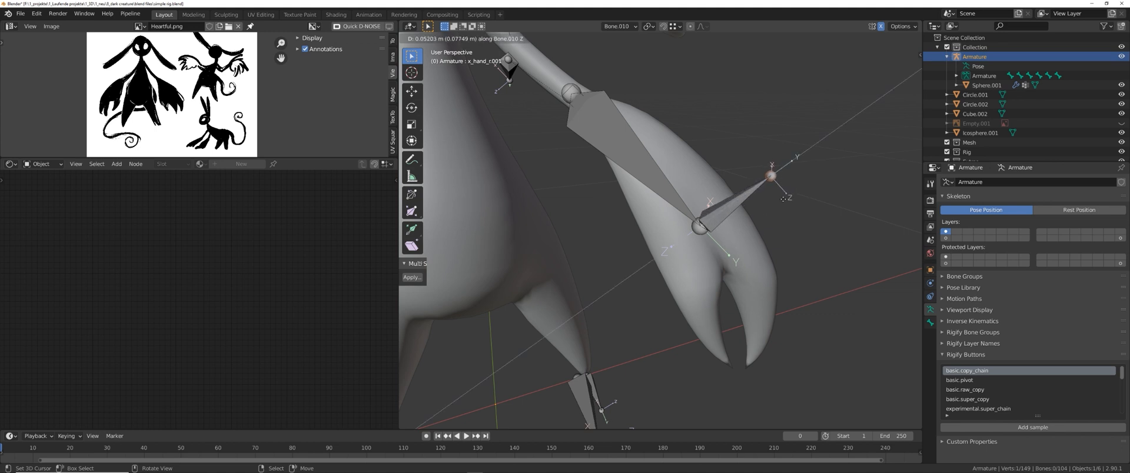
left_click(780, 201)
key("alt+p")
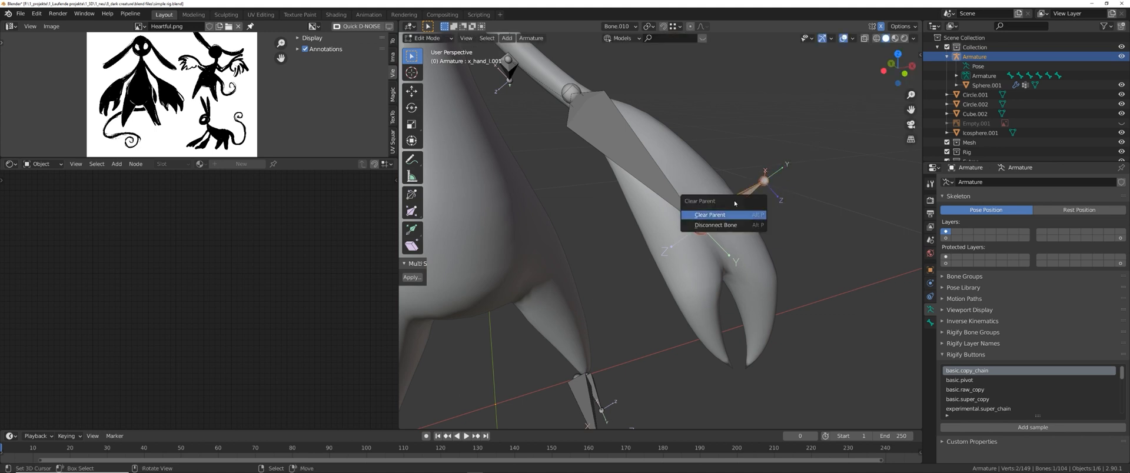
left_click(729, 214)
- Move the detached bone about 0.034 m farther from the hand along the custom Z axis and scale it to 0.663
key("g")
key("z")
key("z")
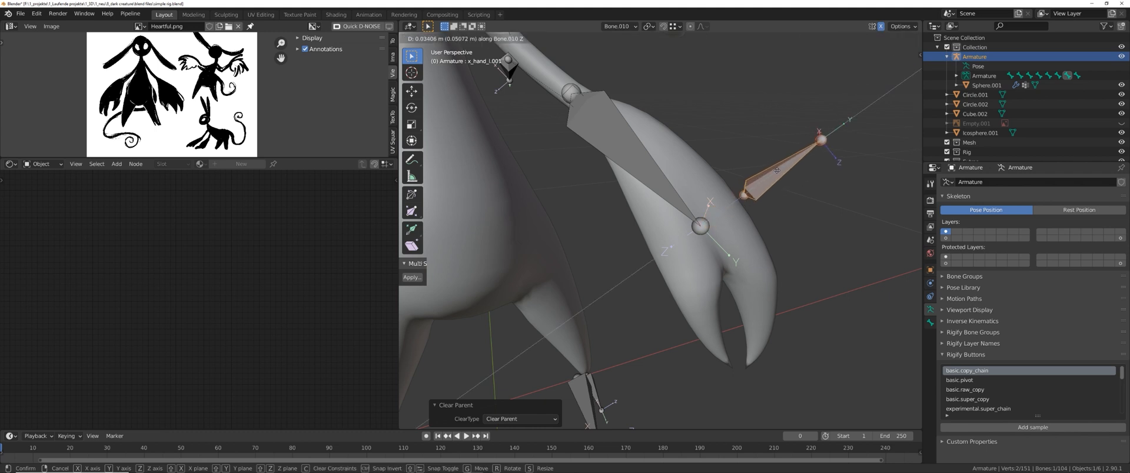
left_click(777, 171)
middle_click_drag(777, 171, 805, 194)
key("s")
left_click(797, 202)
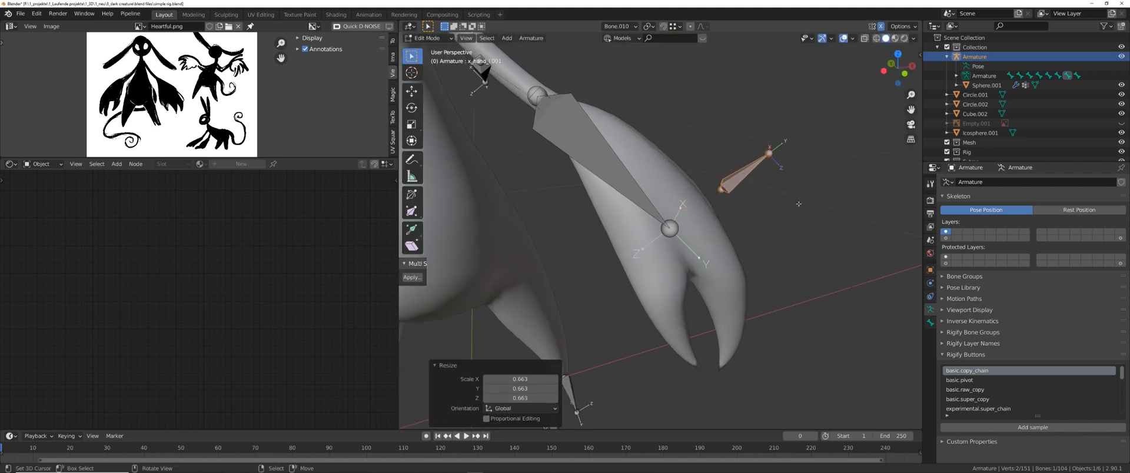
- Move the detached bone about 0.009 m along the custom Z axis and set the transform orientation to Global
key("g")
key("z")
left_click(790, 210)
left_click(619, 26)
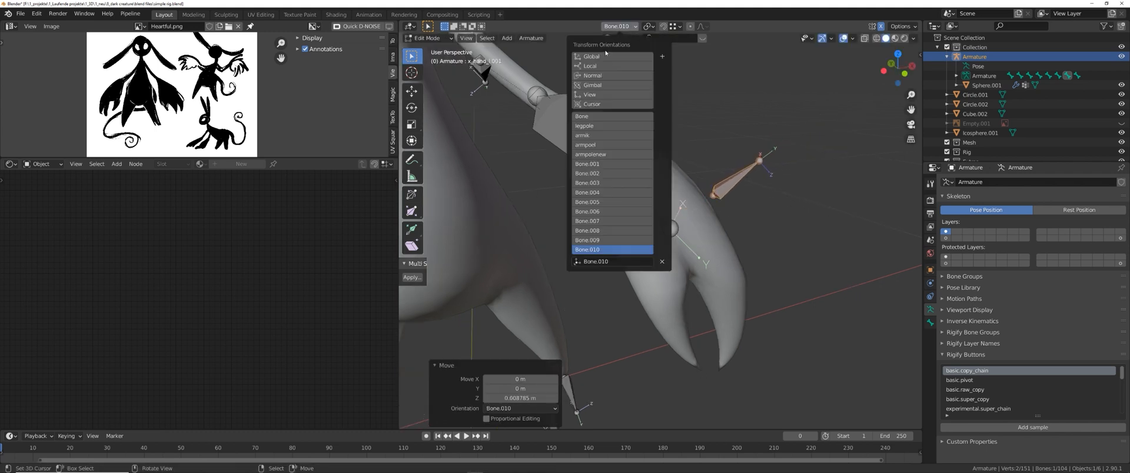
left_click(618, 51)
middle_click_drag(618, 50, 722, 271)
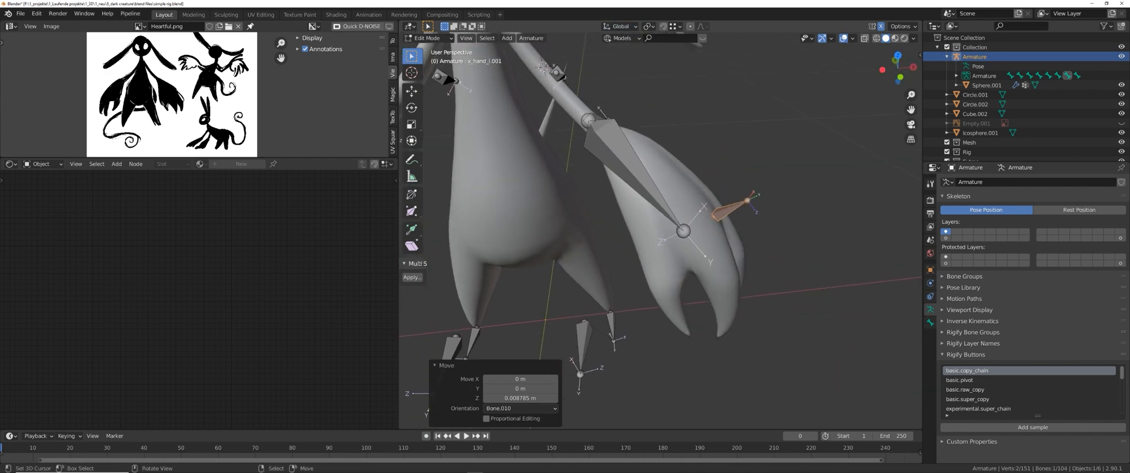
- Parent the detached bone to x_hand_l using Keep Offset
right_click(657, 192, "shift")
middle_click_drag(694, 230, 725, 222)
key("ctrl+p")
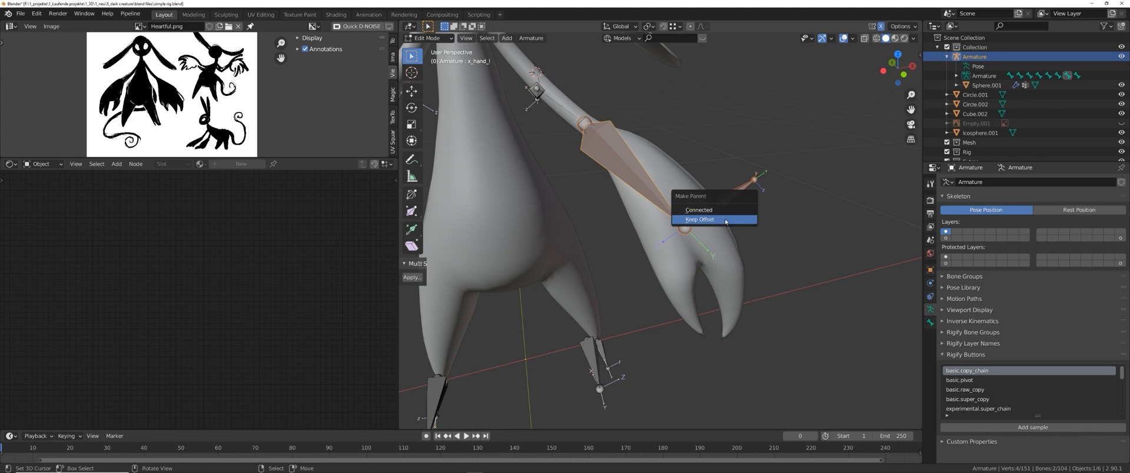
left_click(726, 222)
- Switch to Pose Mode and test-rotate x_hand_l with its new child bone, cancelling the rotation
key("ctrl+Tab")
key("r")
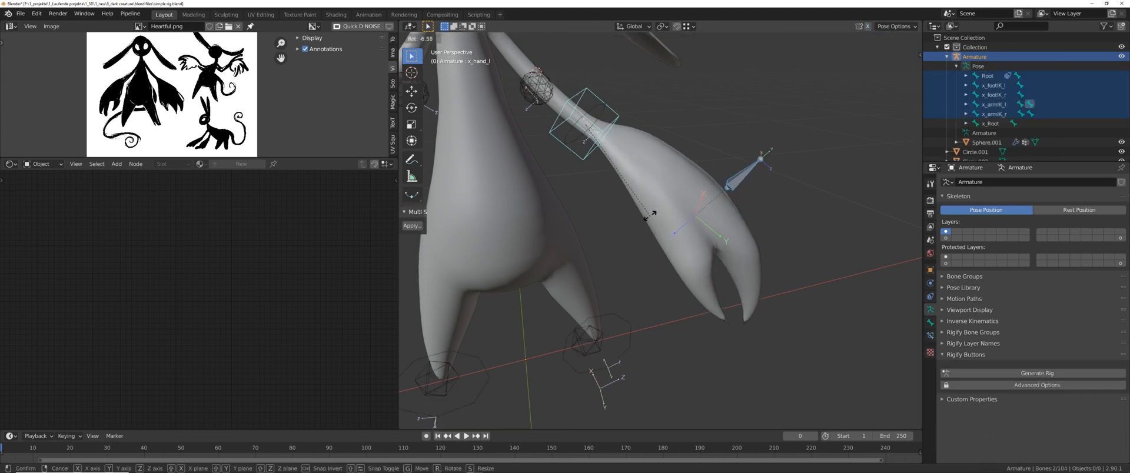
right_click(649, 226)
middle_click_drag(650, 226, 631, 232, "shift")
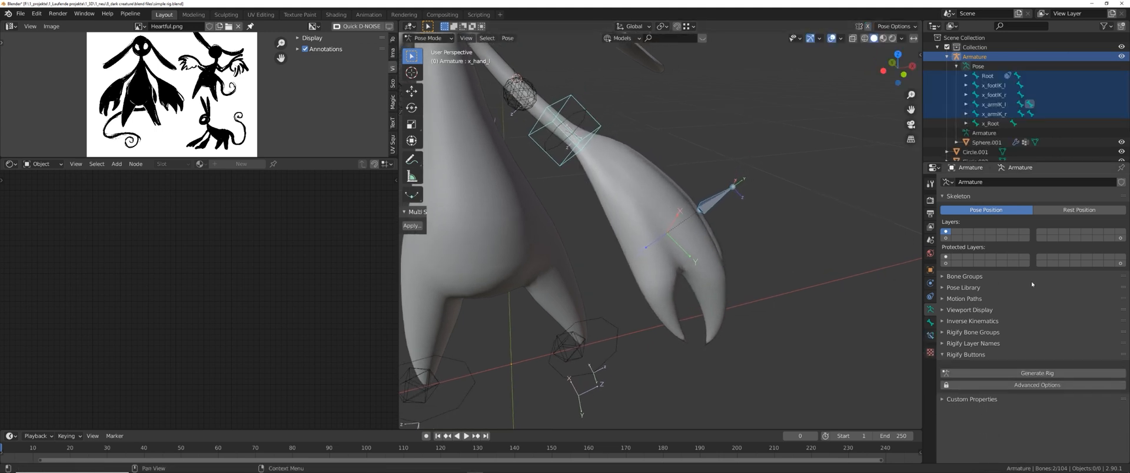
- Show the last armature layer together with the first and try scaling the new bone beside the left hand
left_click(1119, 239, "shift")
middle_click_drag(789, 312, 771, 301)
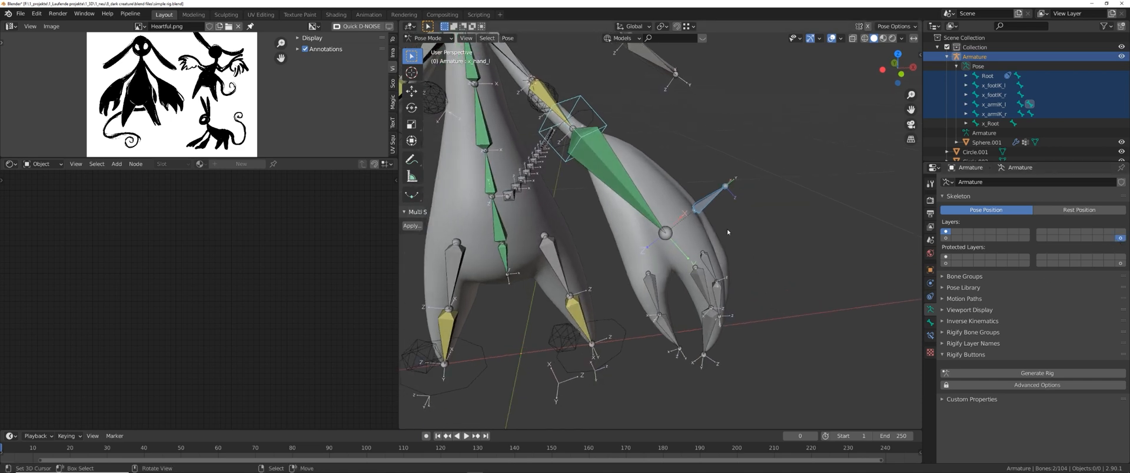
right_click(711, 211)
middle_click_drag(712, 212, 742, 209)
key("s")
right_click(789, 250)
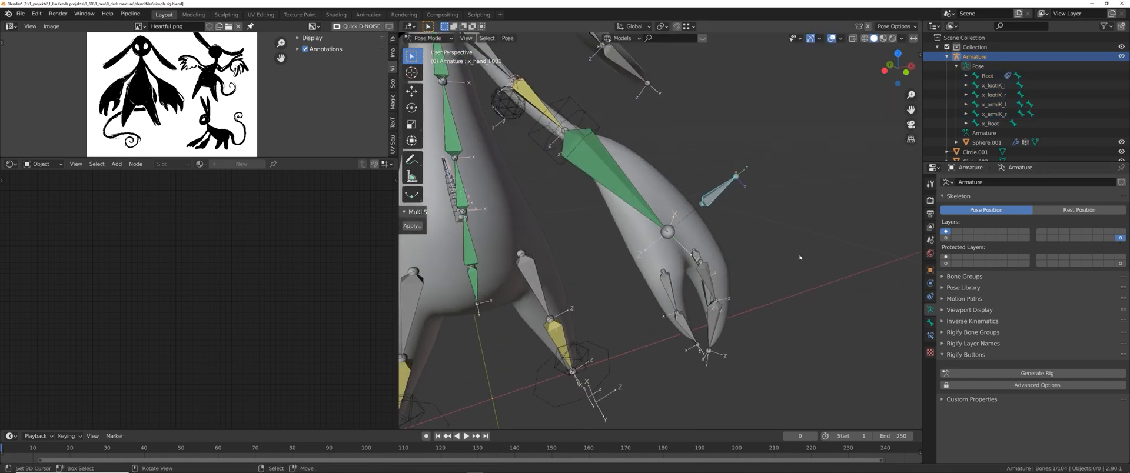
- Save the rig file
scroll(790, 277, "up", 1)
middle_click_drag(788, 279, 681, 316)
key("ctrl+s")
middle_click_drag(637, 288, 719, 259, "shift")
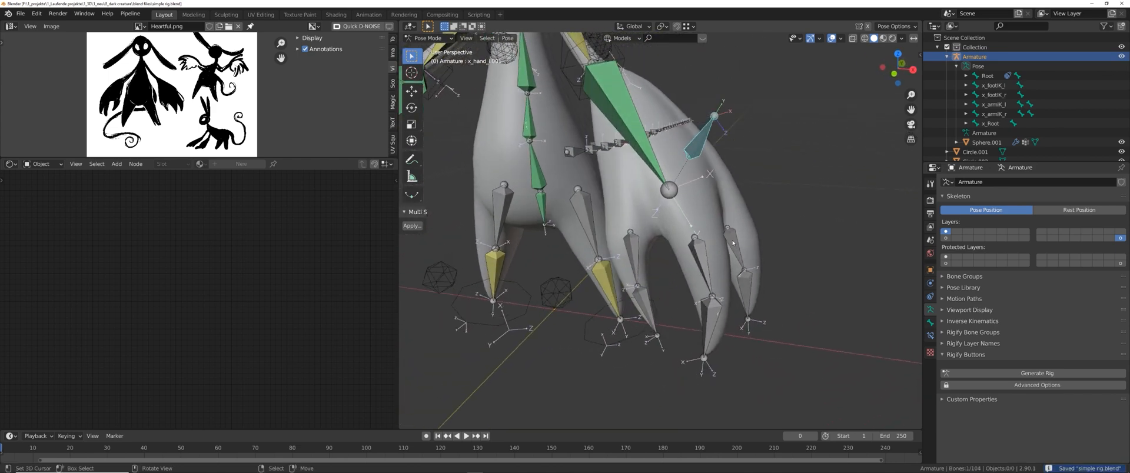
- Rename the detached bone beside the left hand to x_fist_l in Edit Mode
key("Tab")
left_click(929, 323)
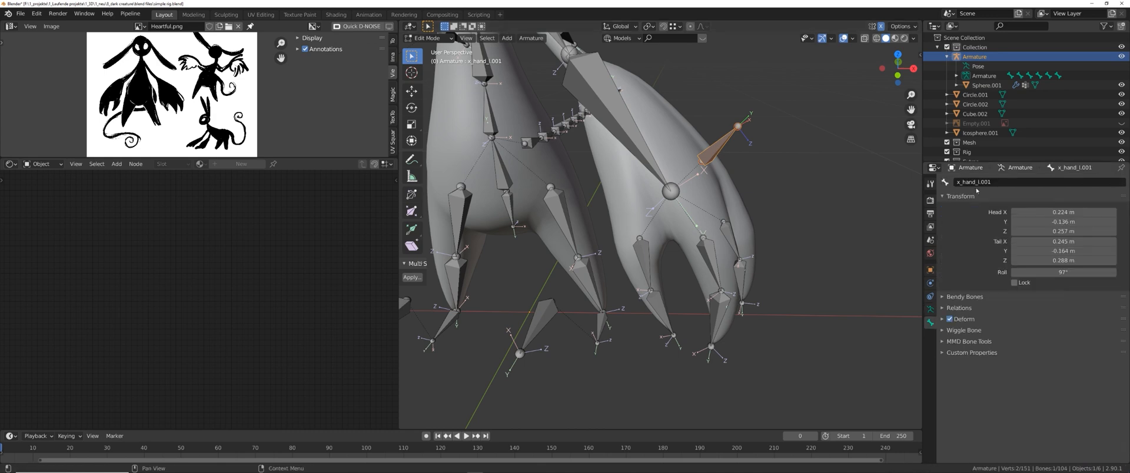
left_click(973, 182)
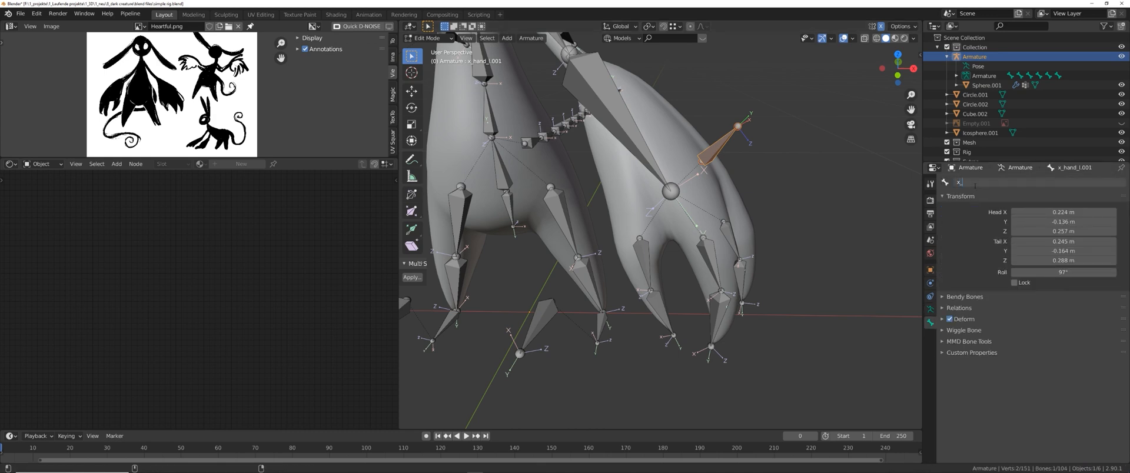
type("x_fist_l")
key("Return")
- Rename the mirrored bone beside the right hand to x_fist_r
middle_click_drag(677, 247, 709, 214)
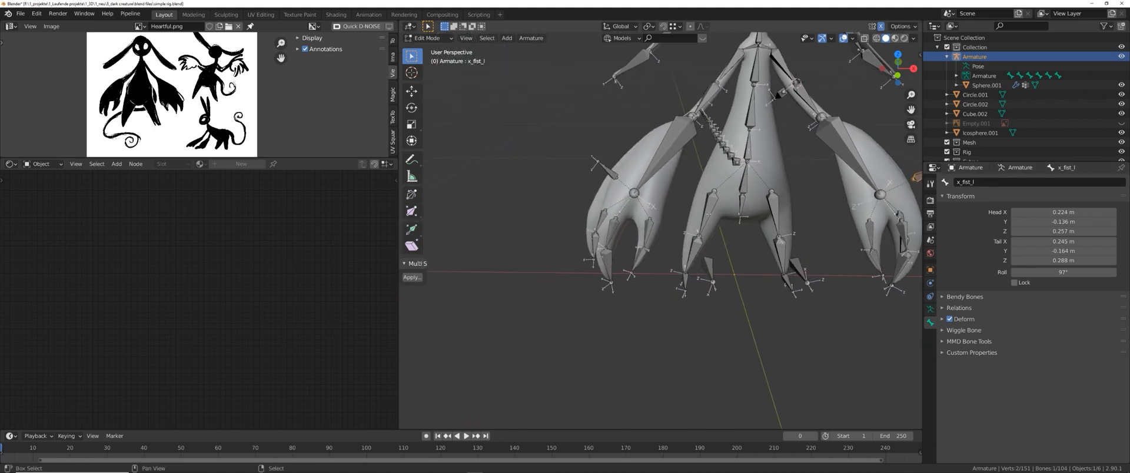
left_click(1011, 181)
type("x_fist_")
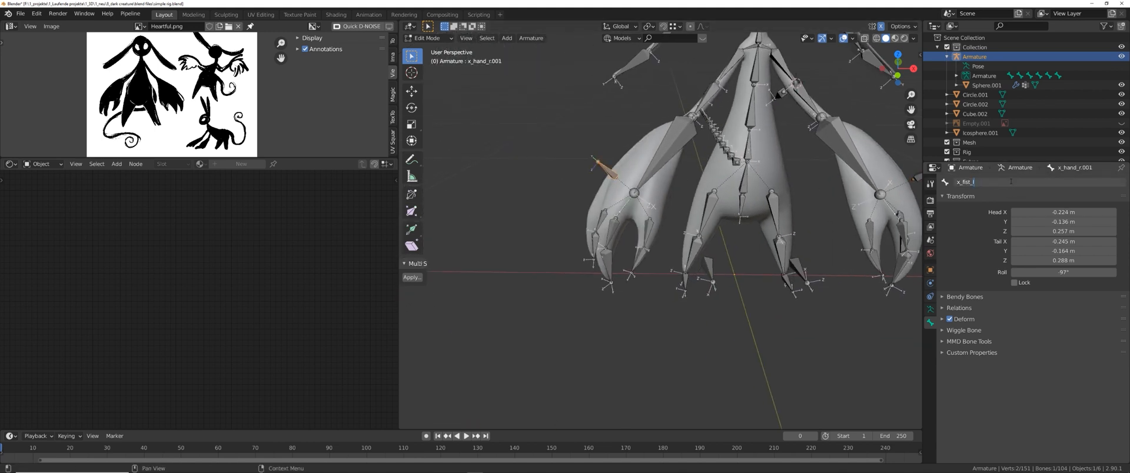
type("r")
key("Return")
middle_click_drag(851, 171, 811, 163)
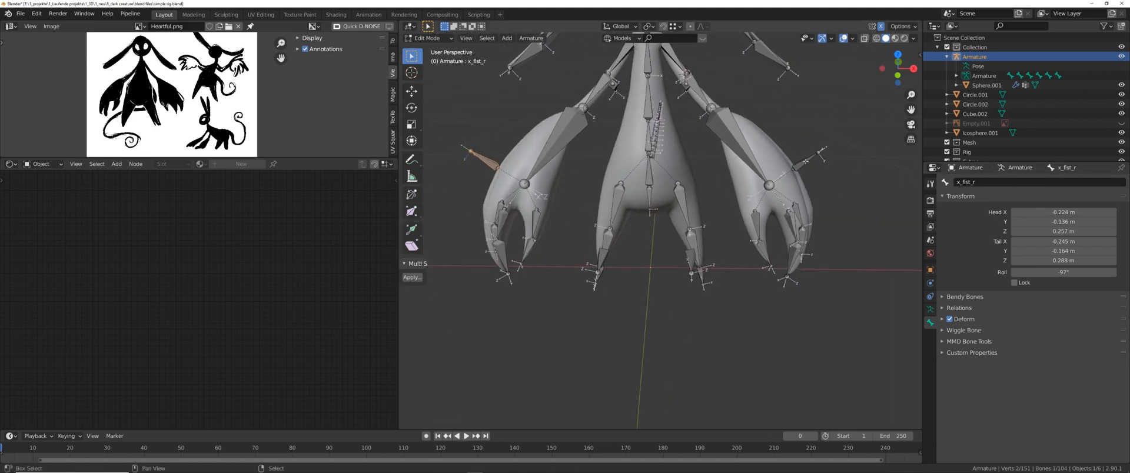
- Select both fist bones and return to Pose Mode at the left hand
key("m")
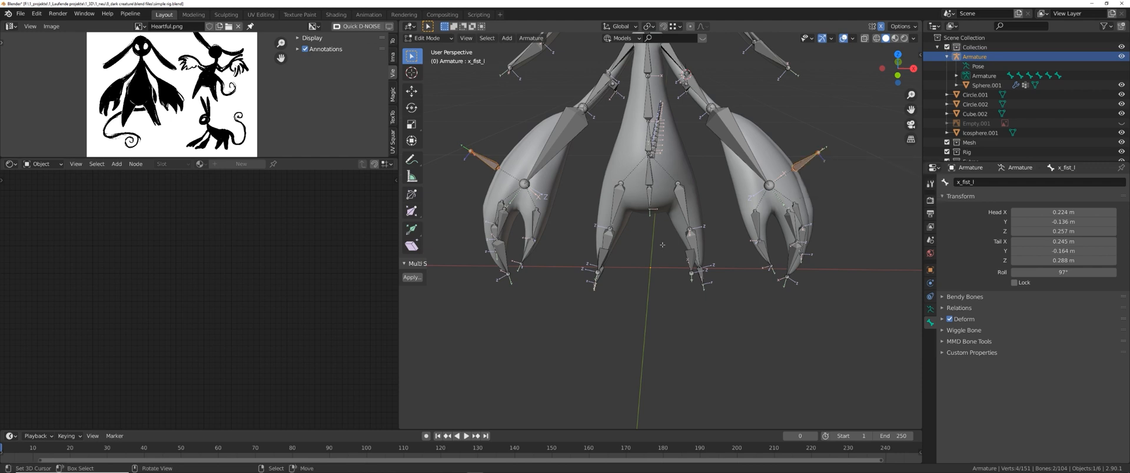
middle_click_drag(830, 191, 715, 269, "shift")
scroll(723, 203, "up", 4)
key("Tab")
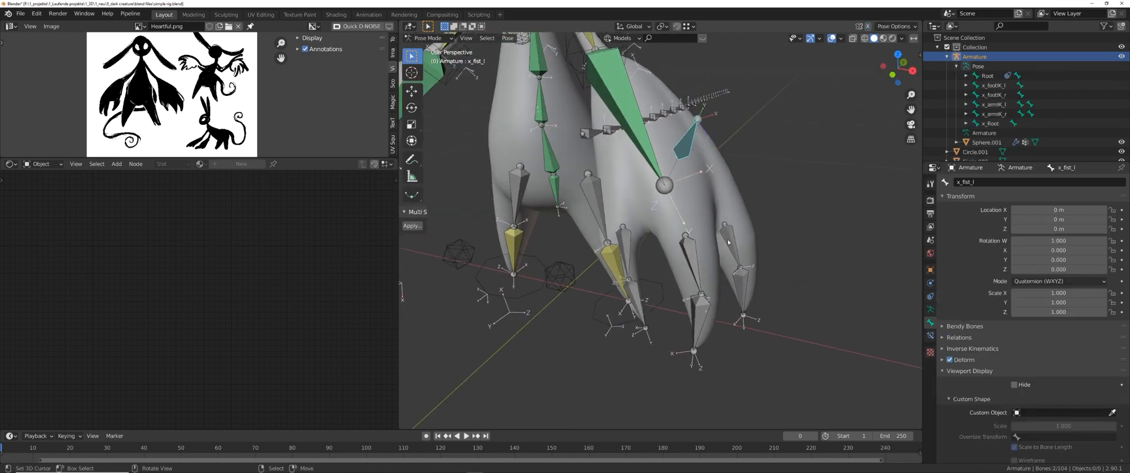
- Save the file and add a Transformation bone constraint to middle_01_l
left_click(737, 253)
key("ctrl+s")
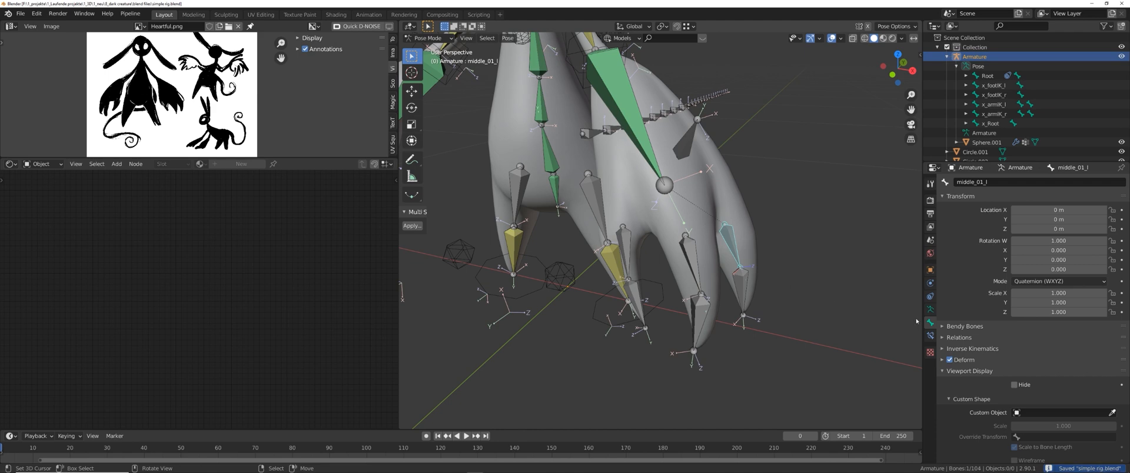
middle_click_drag(883, 321, 895, 321)
left_click(930, 336)
left_click(976, 183)
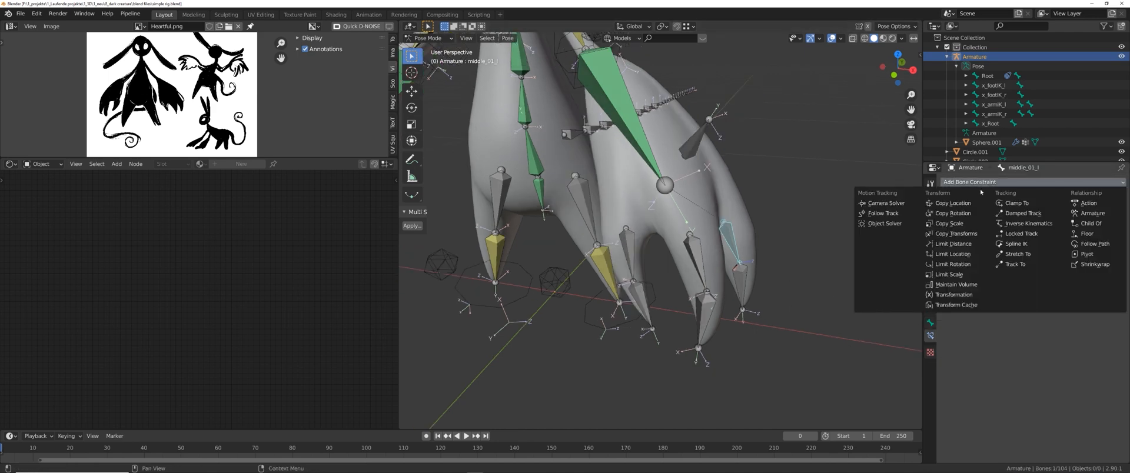
left_click(953, 295)
middle_click_drag(835, 268, 818, 263)
scroll(818, 263, "up", 1)
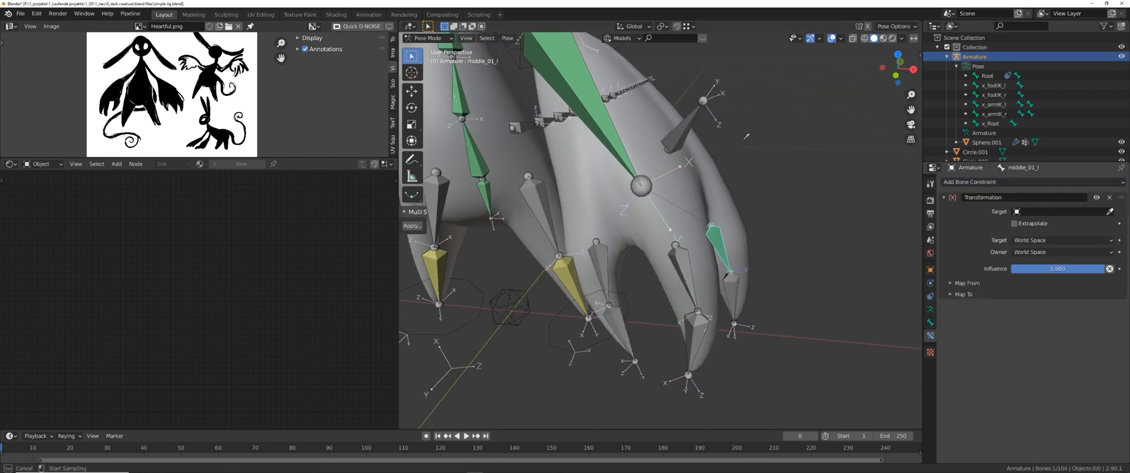
- Set the constraint's target to Armature and its target bone to x_fist_l
left_click(702, 105)
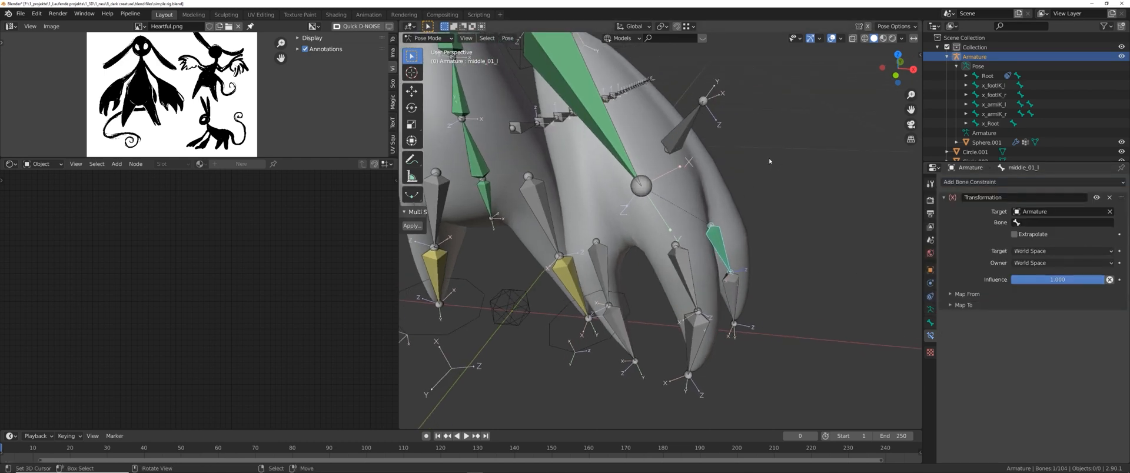
left_click(1031, 223)
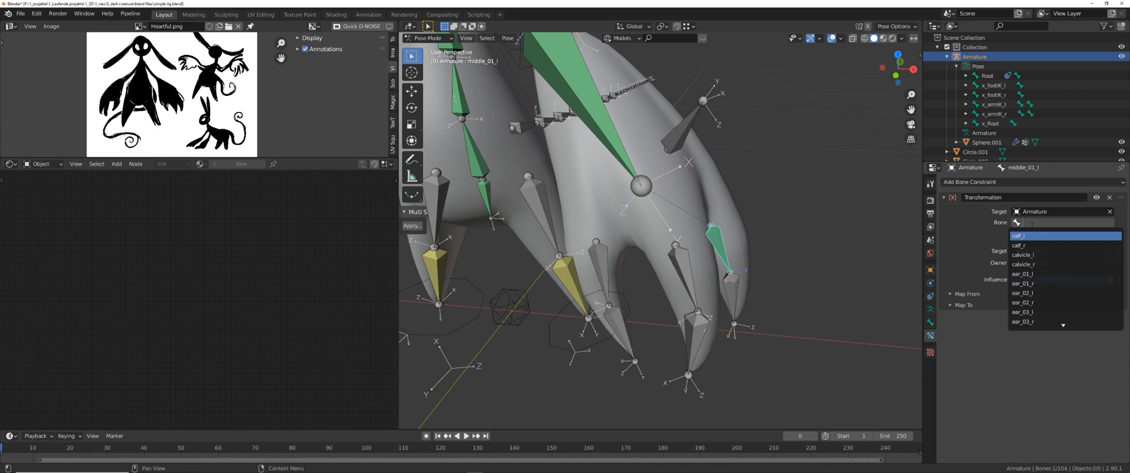
type("x_fis")
key("Return")
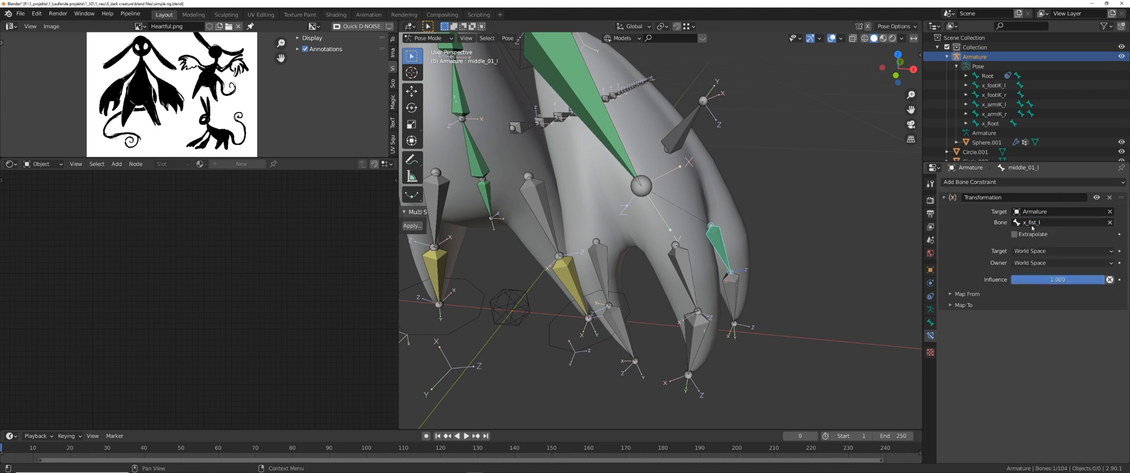
- Expand the constraint's mapping settings, setting Map From to Scale and Map To to Rotation
left_click(967, 295)
left_click(959, 386)
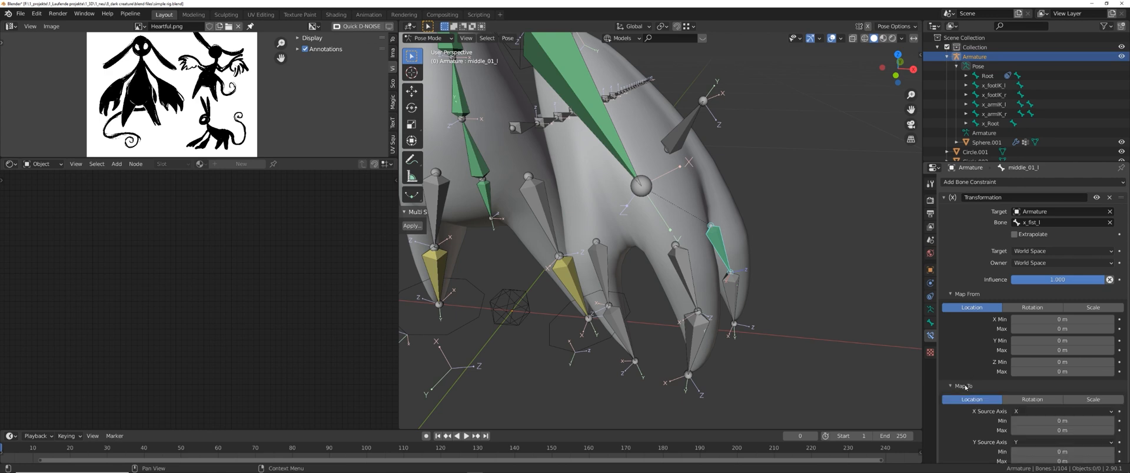
scroll(955, 328, "down", 3)
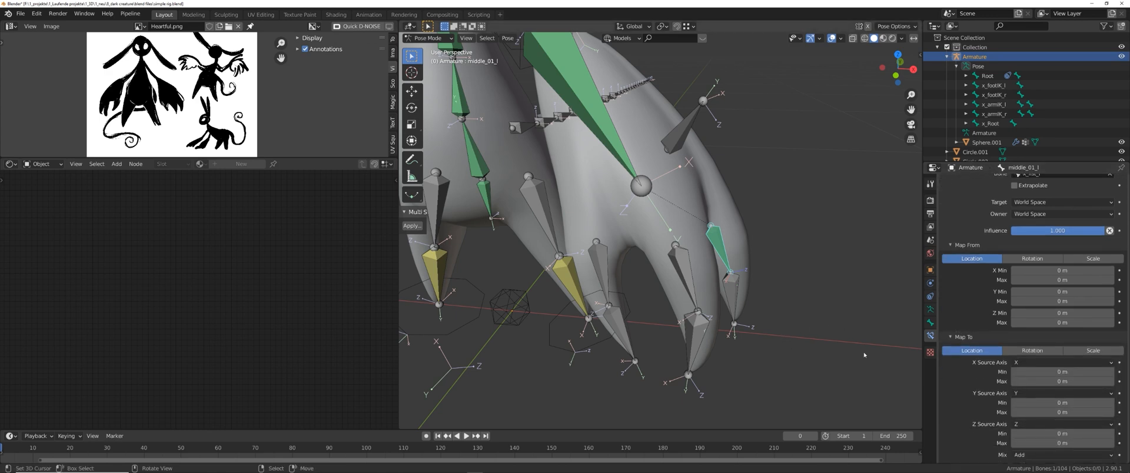
middle_click_drag(753, 321, 762, 334)
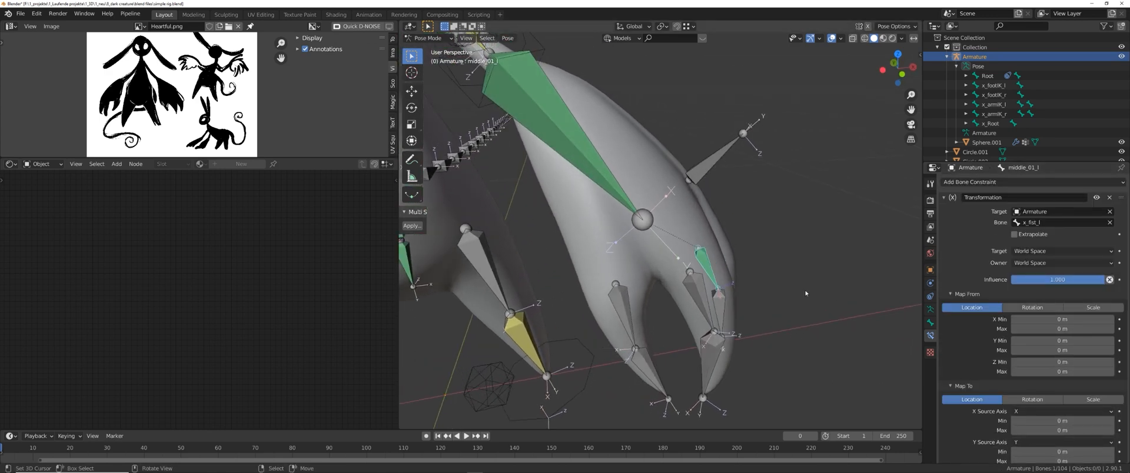
scroll(966, 304, "up", 3)
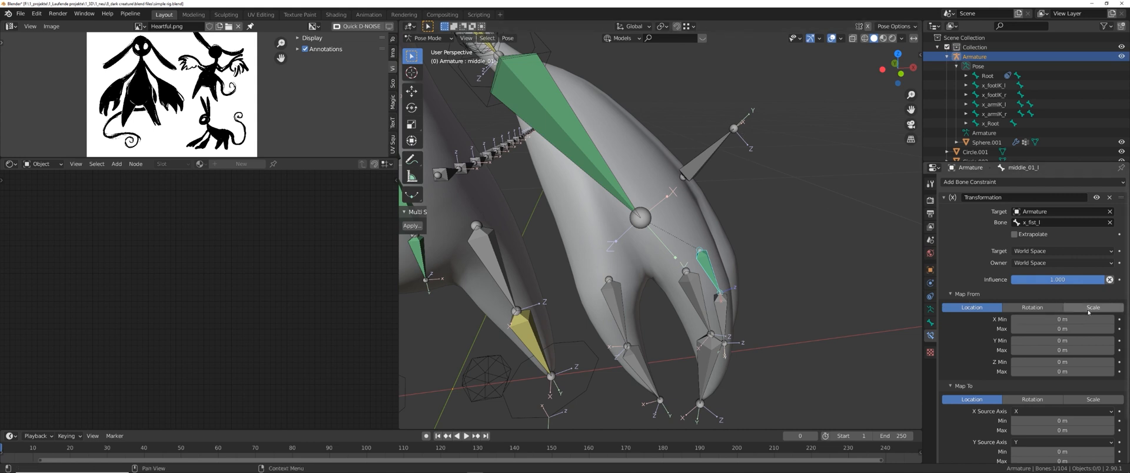
scroll(1088, 312, "down", 3)
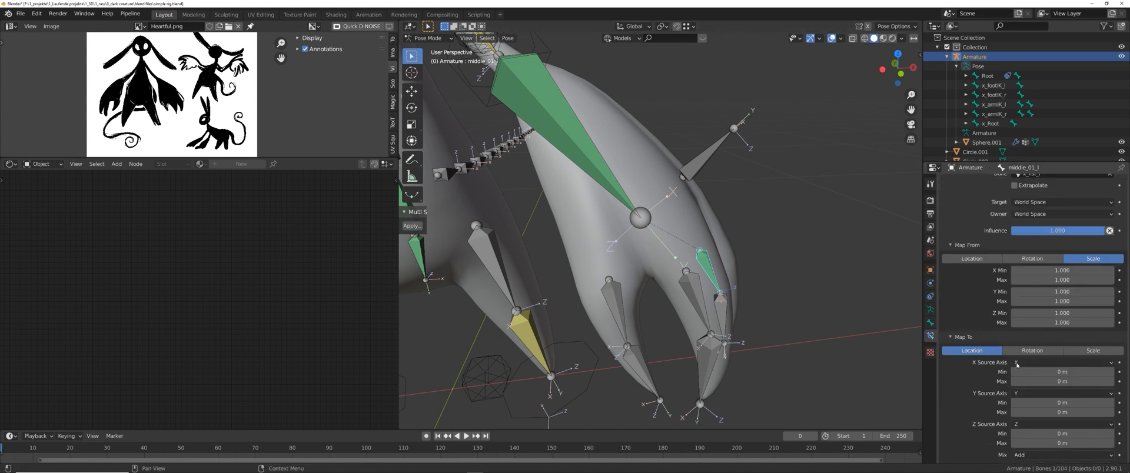
left_click(1045, 354)
scroll(995, 365, "down", 1)
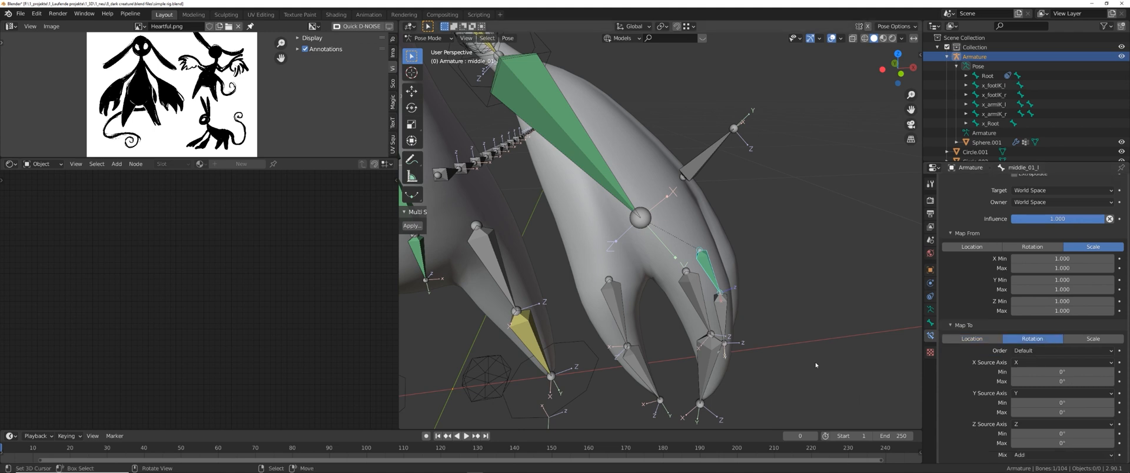
middle_click_drag(805, 347, 791, 330)
left_click(701, 167)
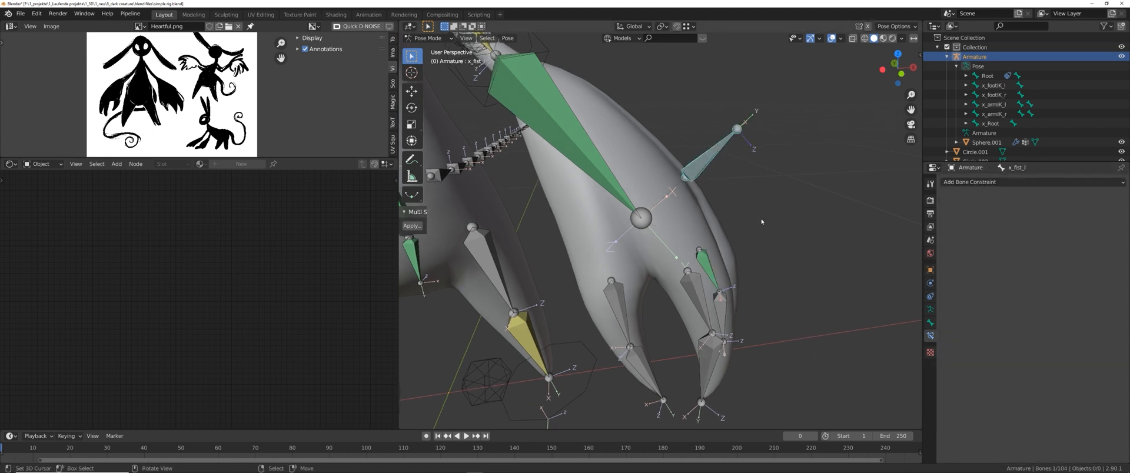
left_click(708, 265)
scroll(975, 322, "down", 5)
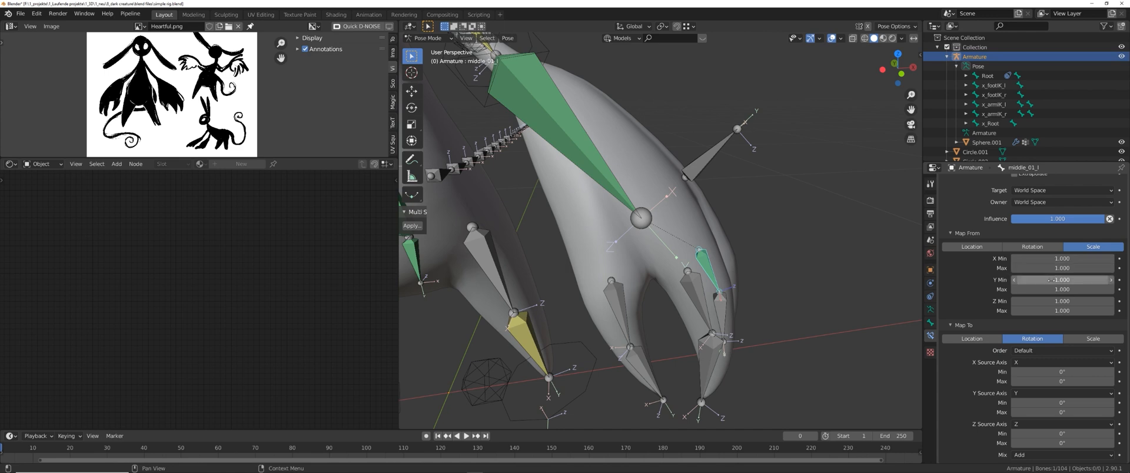
middle_click_drag(845, 353, 836, 350)
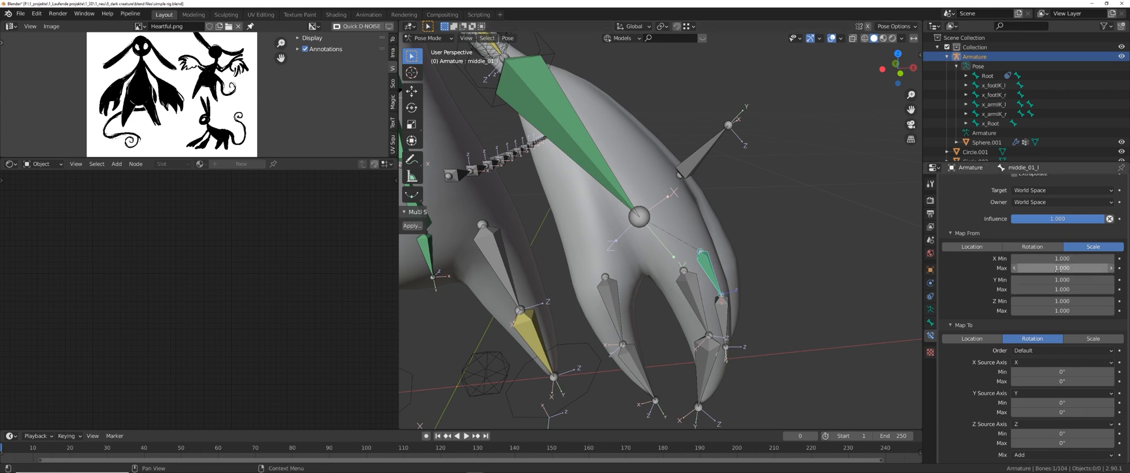
left_click(703, 148)
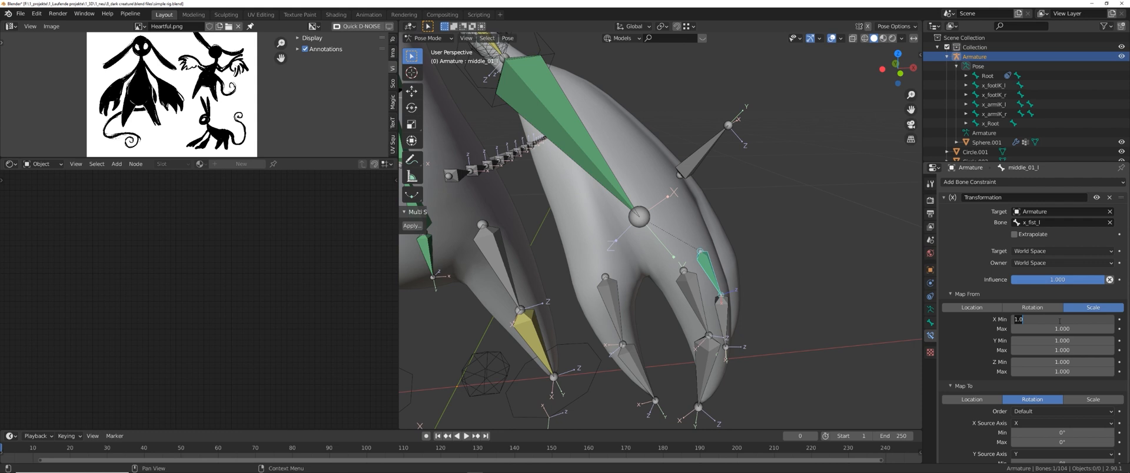
- Set the Map From scale range on X to a minimum of 0 and a maximum of 2
left_click(1059, 329)
type("1.0")
scroll(1013, 350, "down", 3)
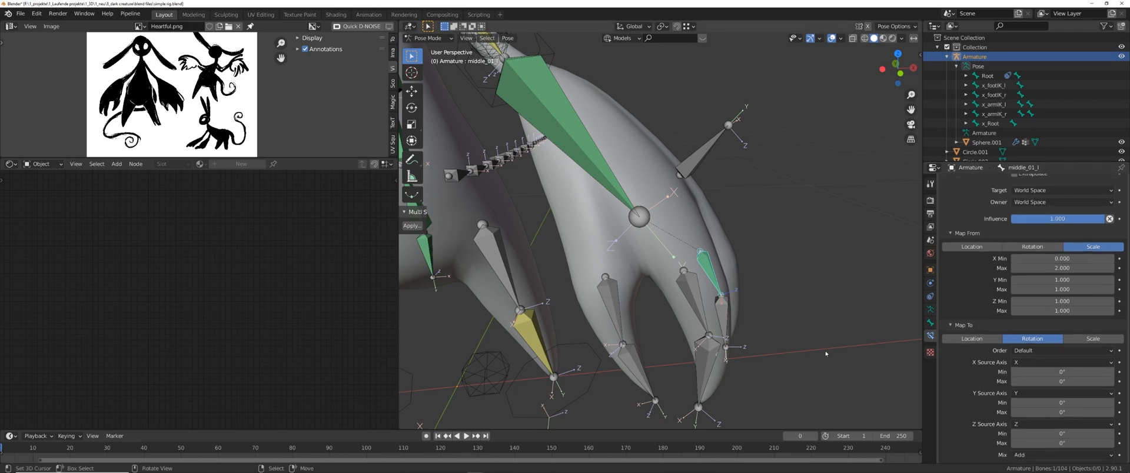
scroll(825, 354, "up", 3)
- Test-rotate the two left index finger bones about their local X axis, then return to middle_01_l's Map To settings
middle_click_drag(825, 354, 767, 246, "shift")
scroll(759, 247, "up", 2)
middle_click_drag(694, 254, 609, 251)
left_click(632, 229)
left_click(660, 330, "shift")
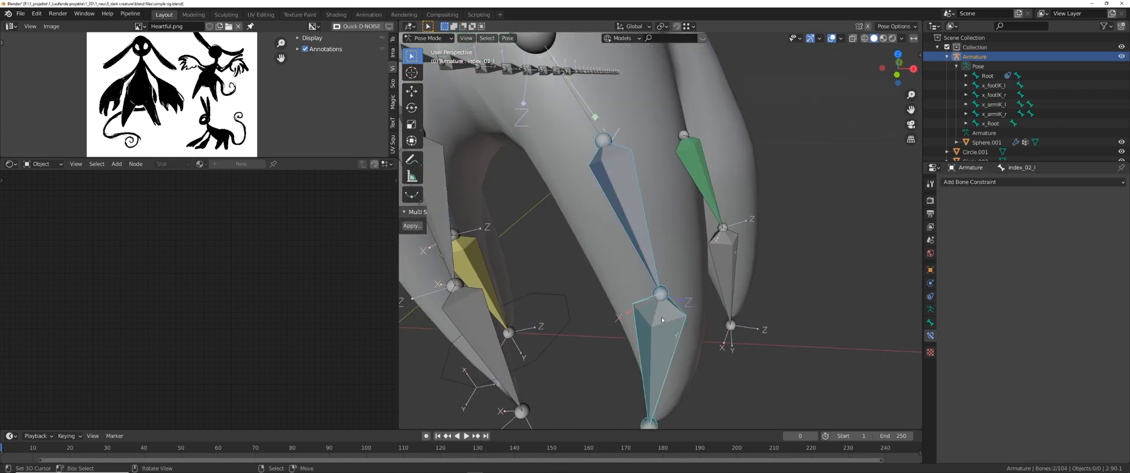
key("r")
key("x")
key("x")
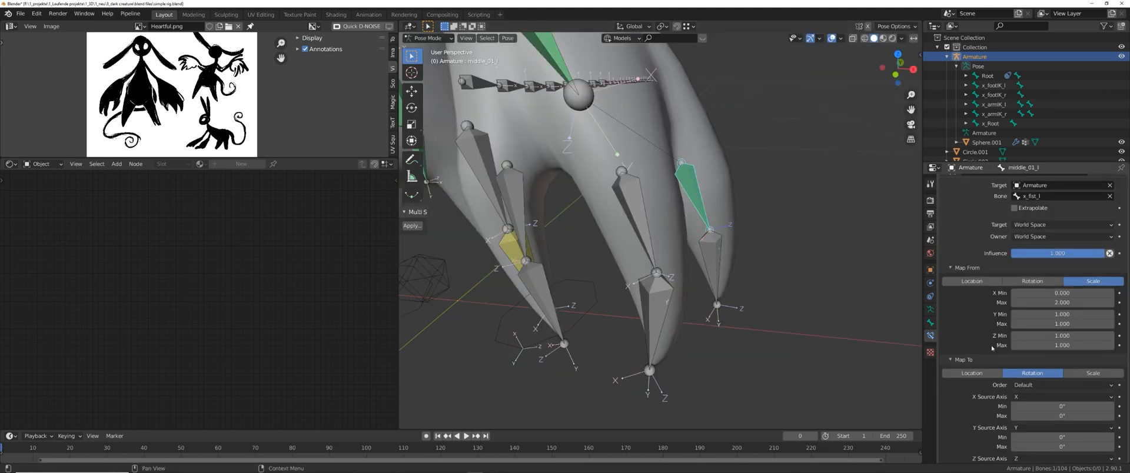
scroll(992, 322, "down", 2)
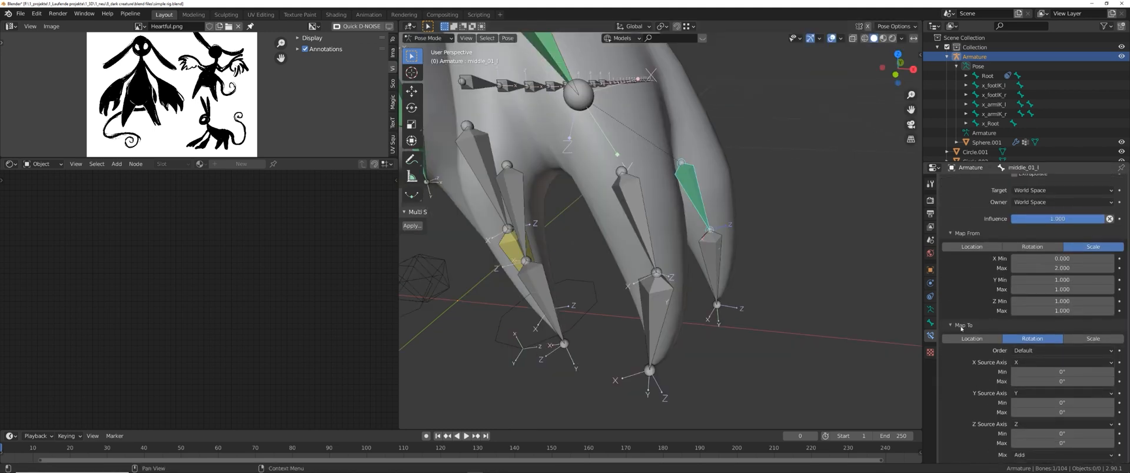
- Set the Map To rotation range on the X source axis to a minimum of -180° and a maximum of 180°
left_click(1047, 373)
left_click(1048, 382)
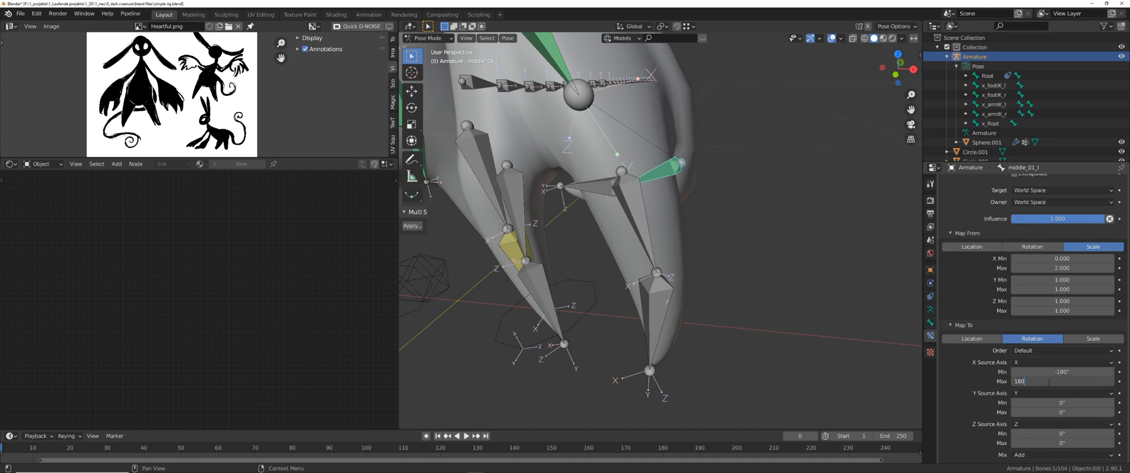
type("180")
key("Return")
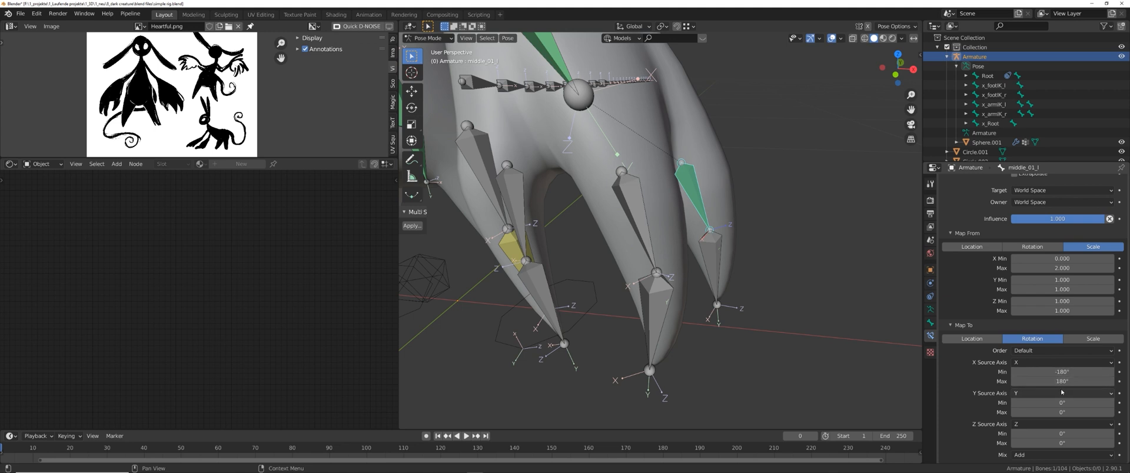
- Test-rotate middle_01_l about its local X axis by about -149°, then undo the rotation
middle_click_drag(802, 295, 916, 358)
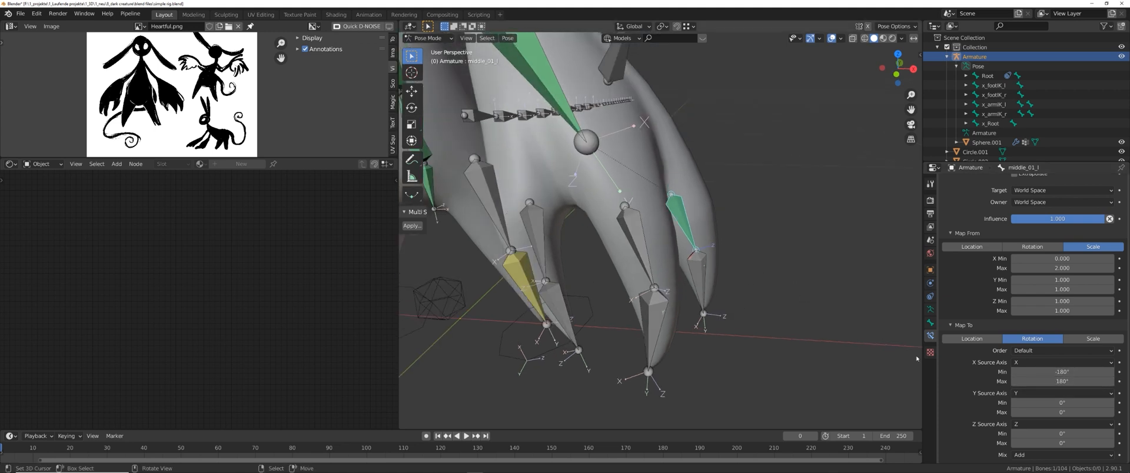
scroll(1094, 235, "up", 3)
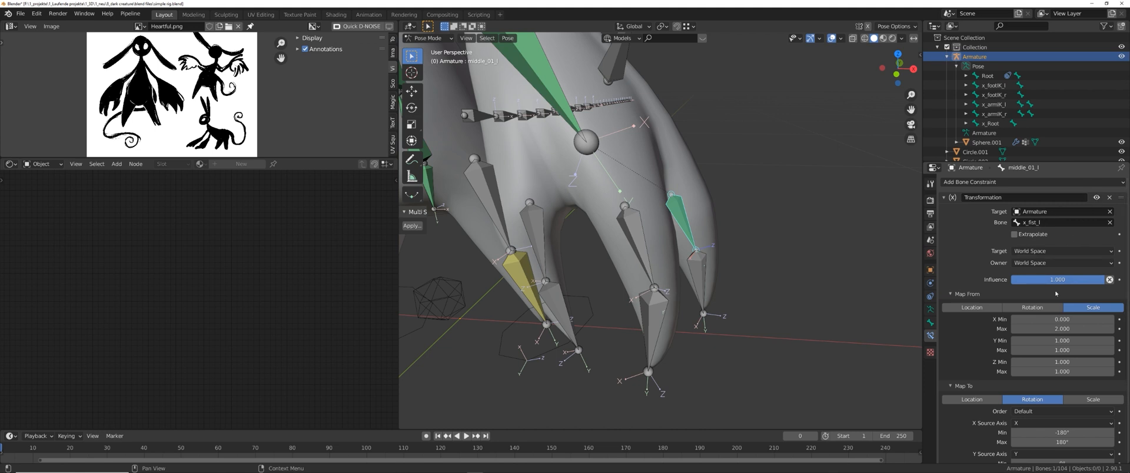
middle_click_drag(797, 299, 797, 242)
scroll(788, 294, "up", 1)
key("ctrl+z")
key("r")
key("x")
key("x")
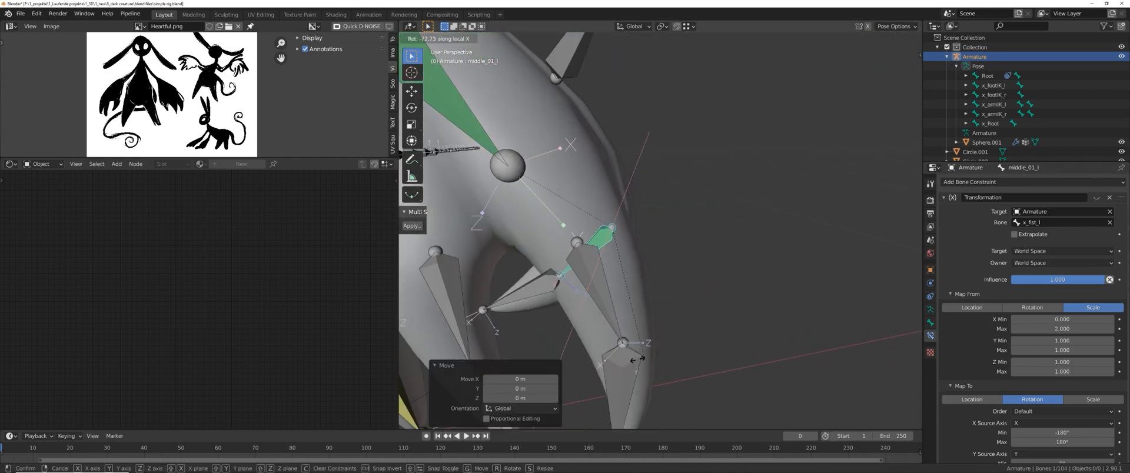
left_click(550, 345)
scroll(1041, 353, "down", 3)
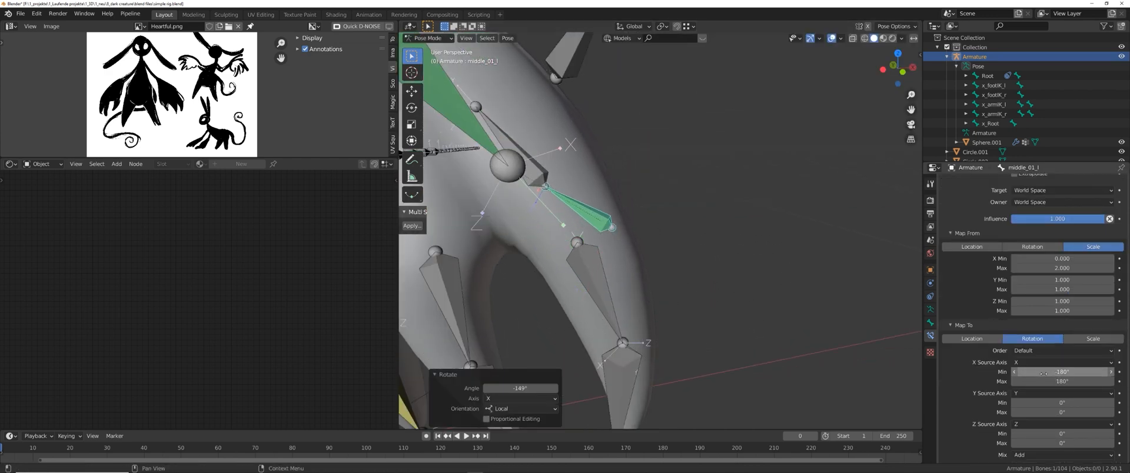
key("ctrl+z")
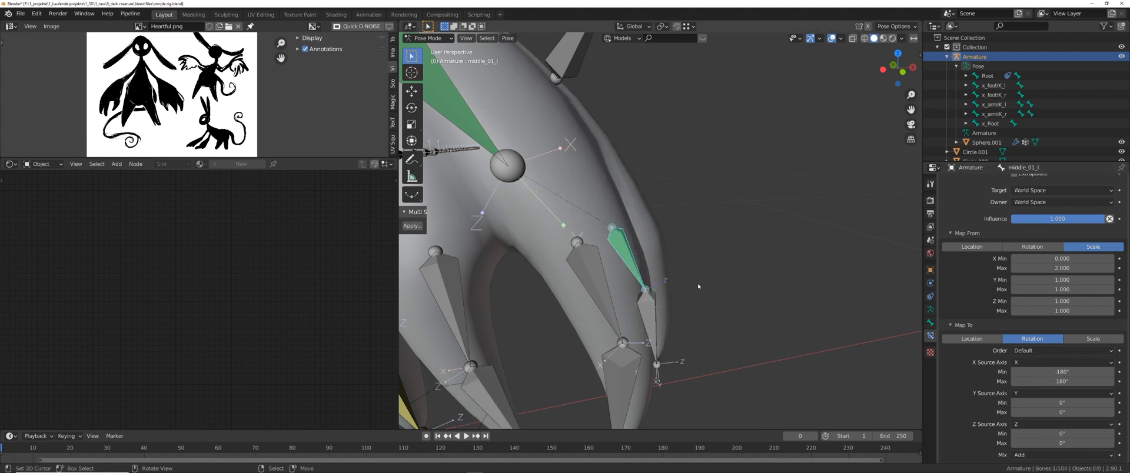
- Test-rotate middle_01_l about its local X axis in both directions, then clear the bone's rotation
key("r")
key("x")
key("x")
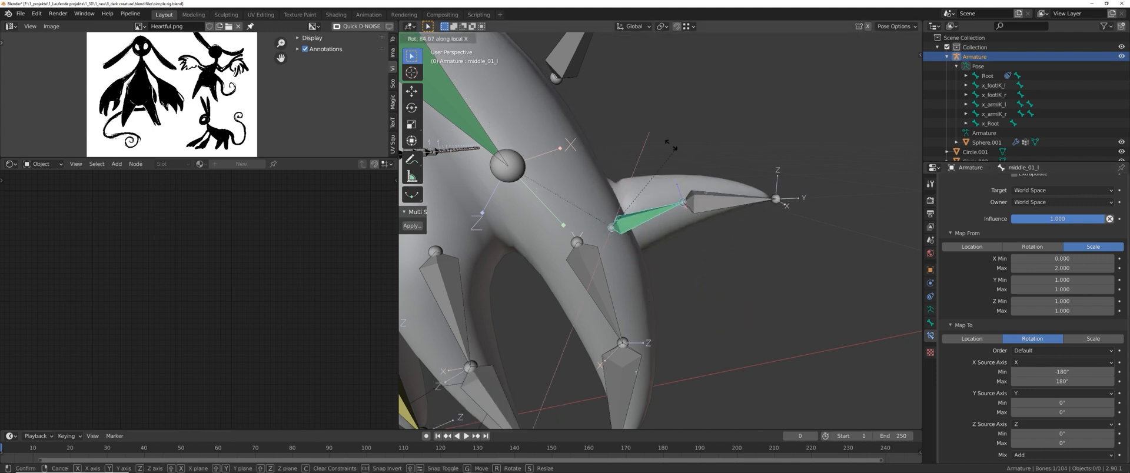
left_click(466, 218)
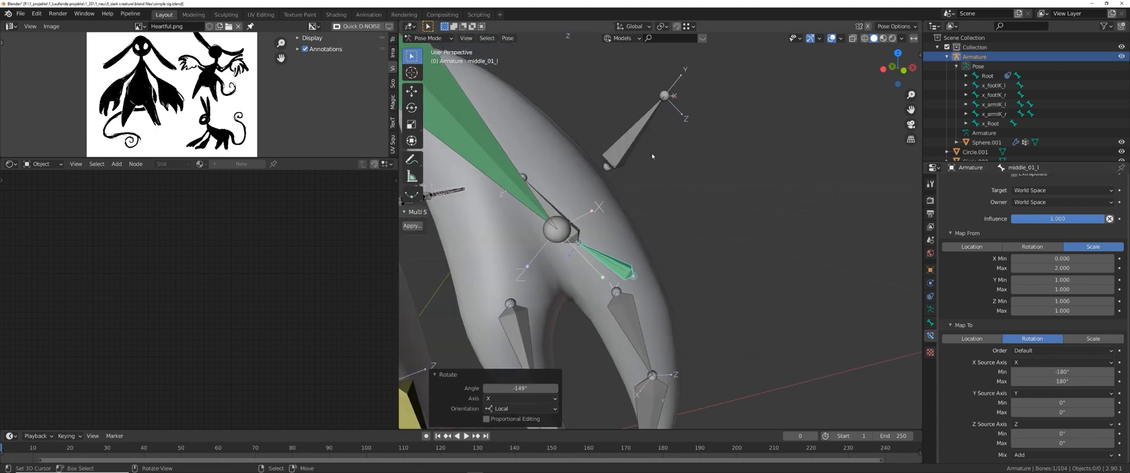
left_click(633, 140)
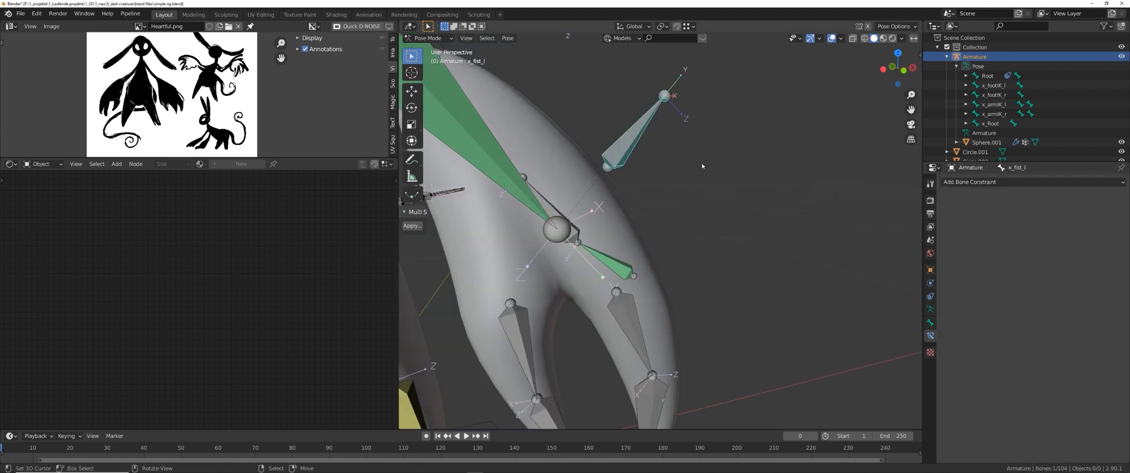
key("s")
key("Escape")
left_click(624, 267)
scroll(1060, 380, "down", 2)
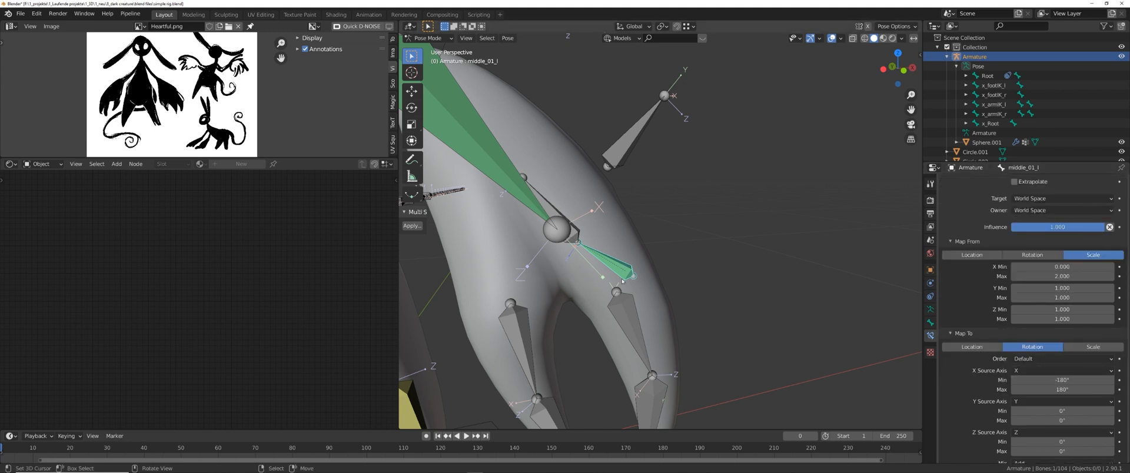
key("alt+r")
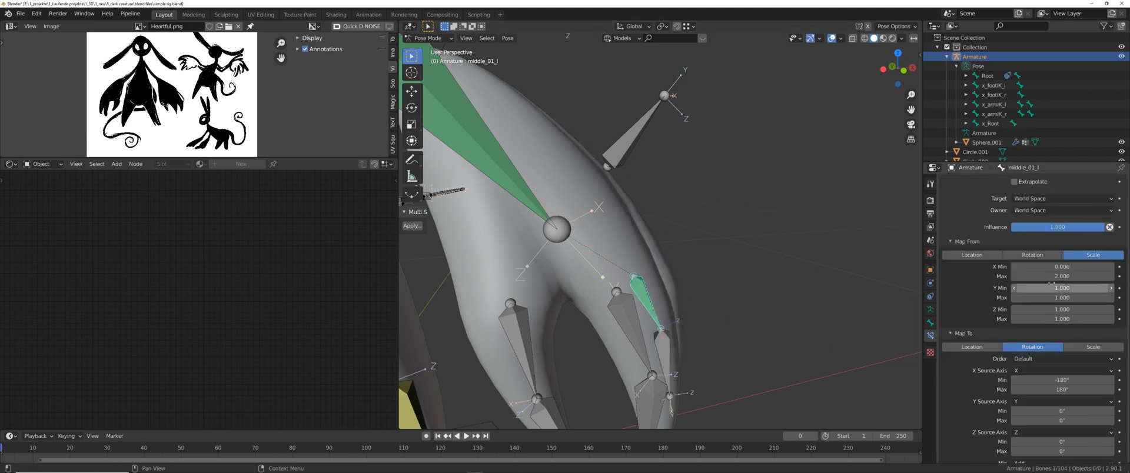
- Start a trial scaling of x_fist_l, cancel it and reselect middle_01_l
left_click(629, 142)
key("s")
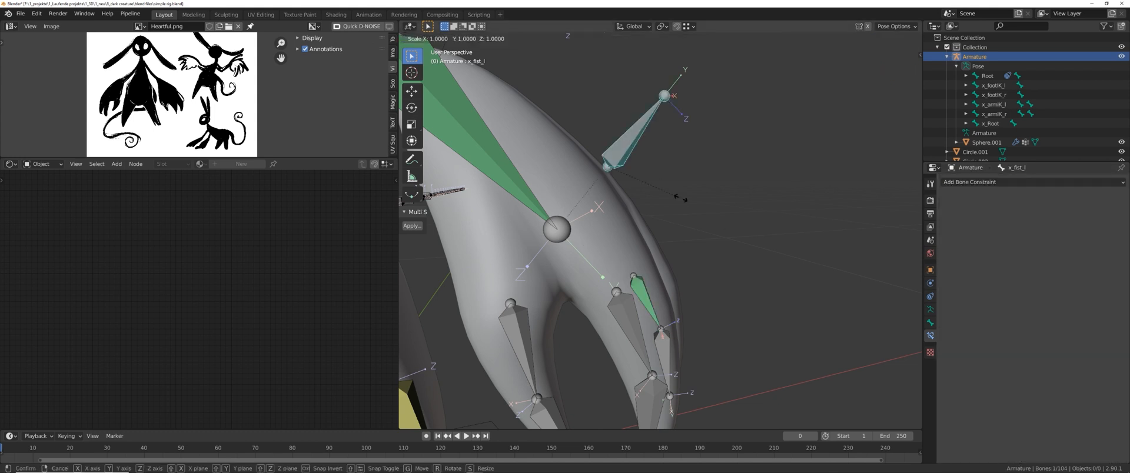
right_click(683, 201)
right_click(646, 300)
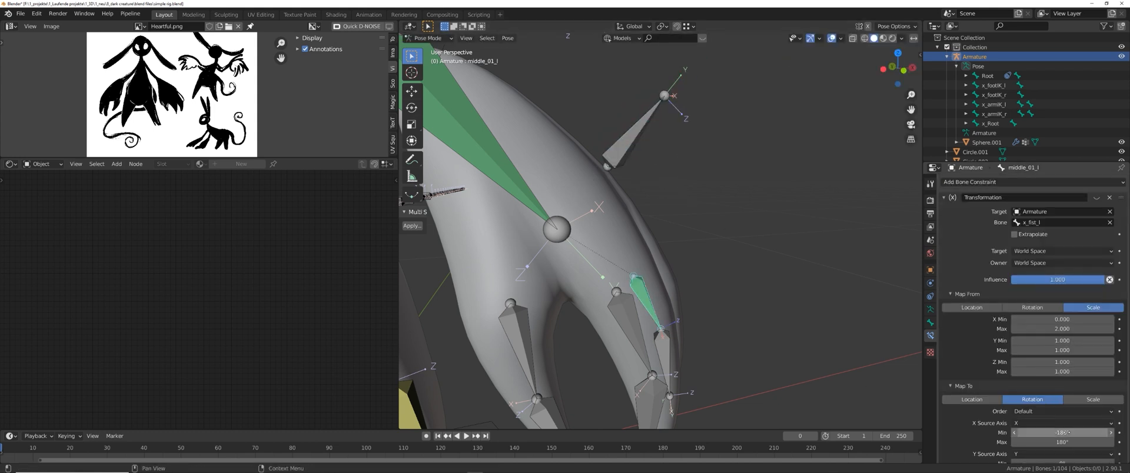
- Test-rotate middle_01_l freely in the view by about -185°, then undo the rotation
scroll(1059, 432, "down", 3)
key("r")
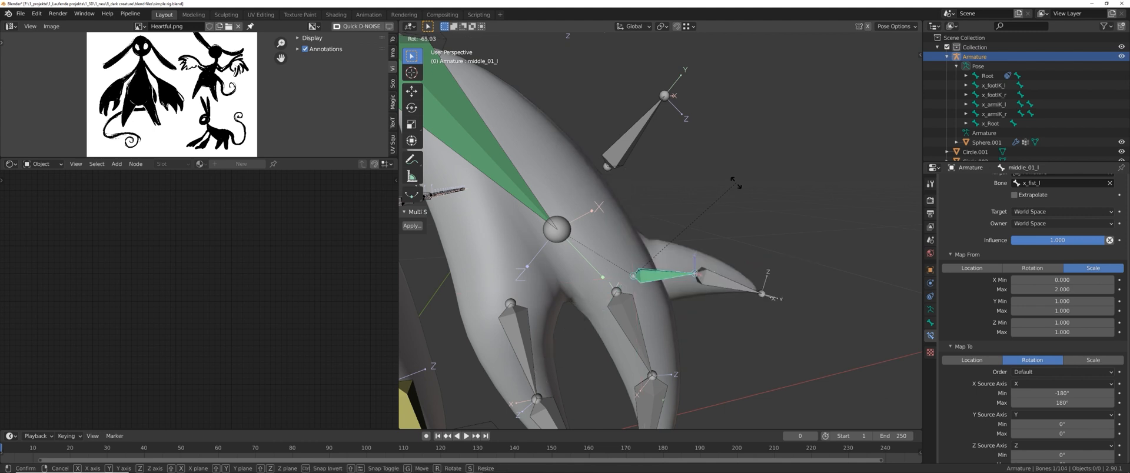
left_click(734, 324)
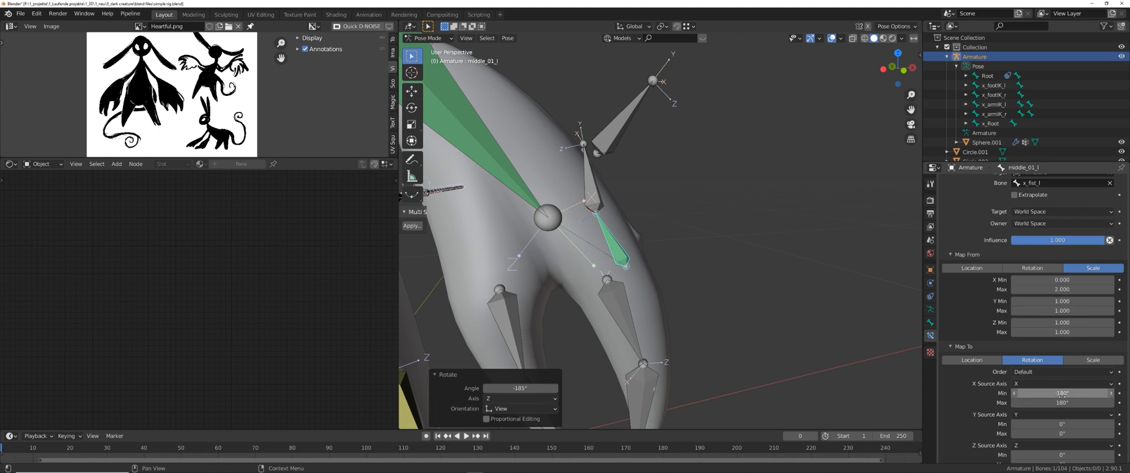
key("ctrl+z")
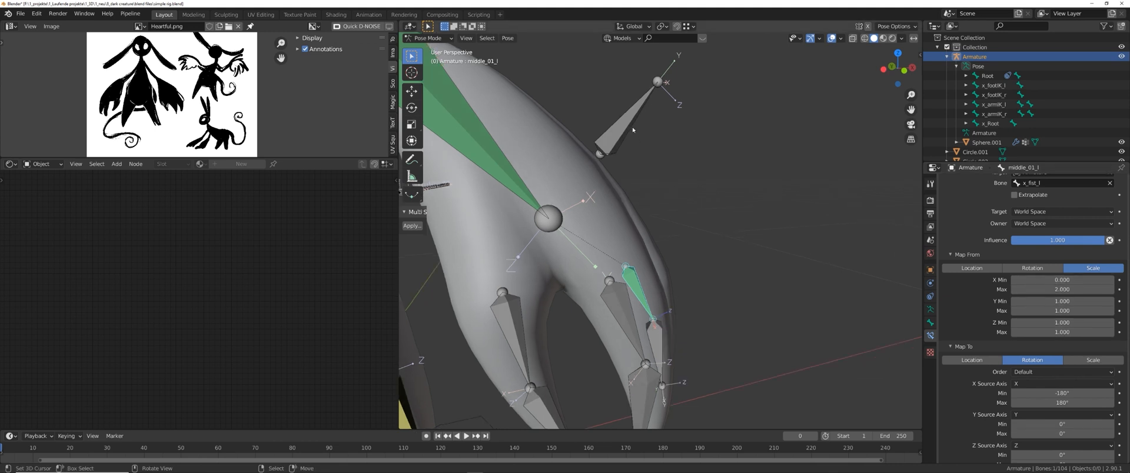
- Display x_fist_l's transform values in the viewport and compare its scale with middle_01_l's constraint mapping ranges
left_click(631, 128)
key("n")
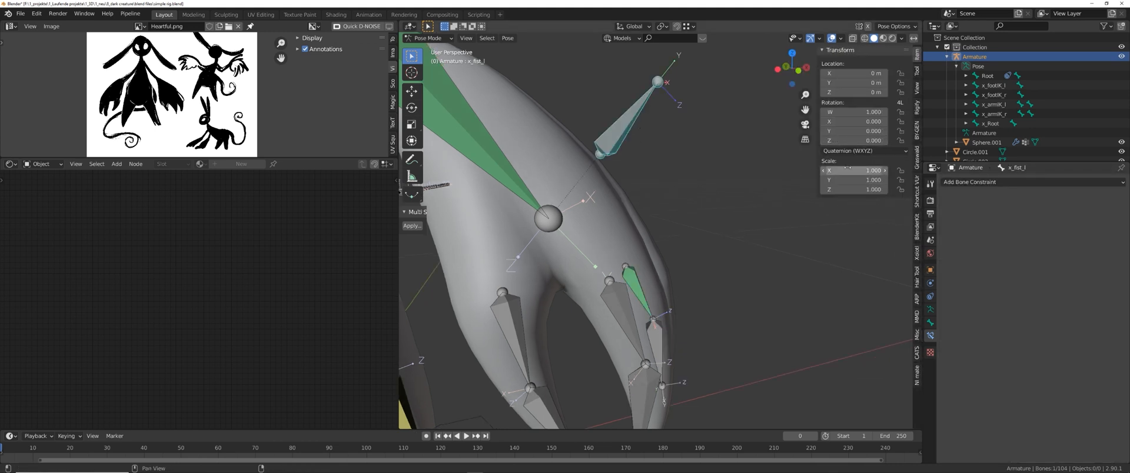
left_click_drag(689, 168, 692, 172, "alt")
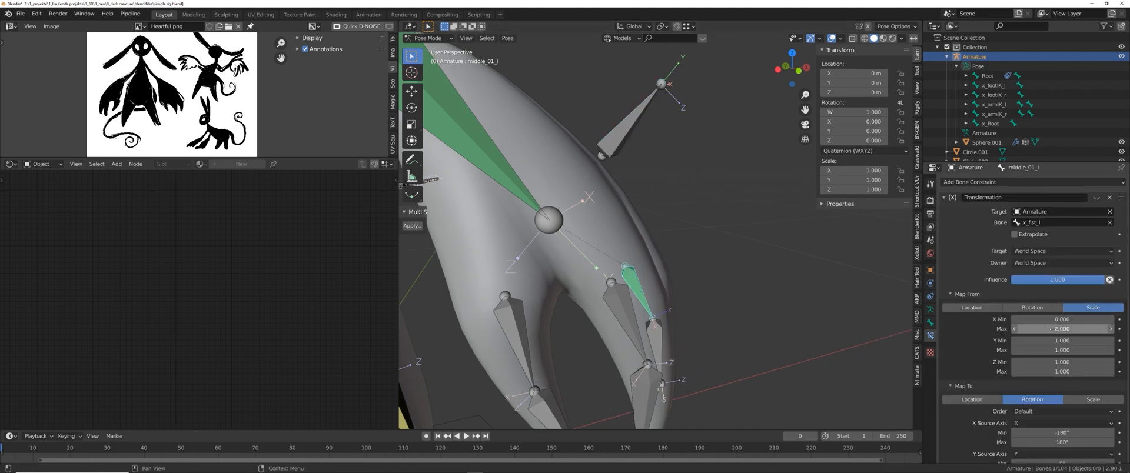
scroll(1017, 276, "down", 3)
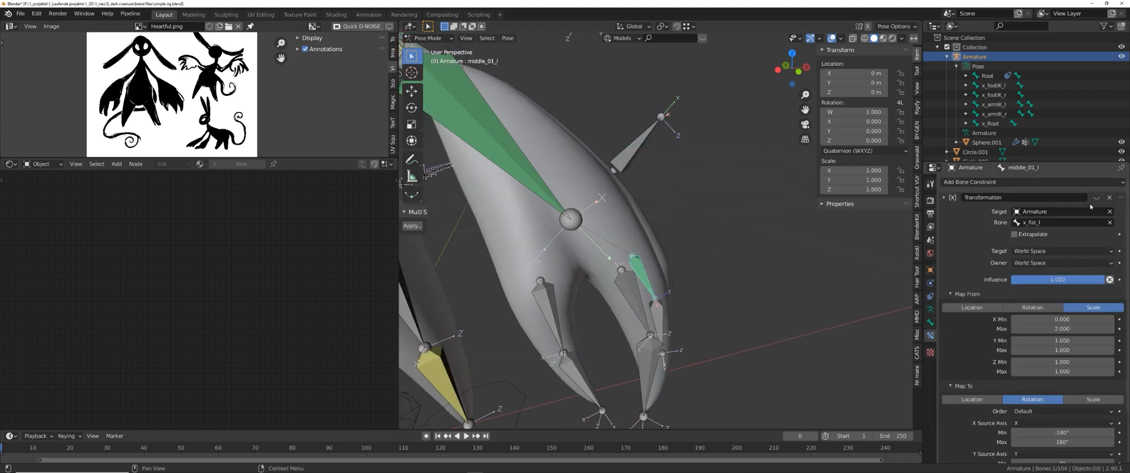
- Test the finger curl by scaling x_fist_l down to about 0.42, then cancel the scaling
left_click(638, 144)
key("s")
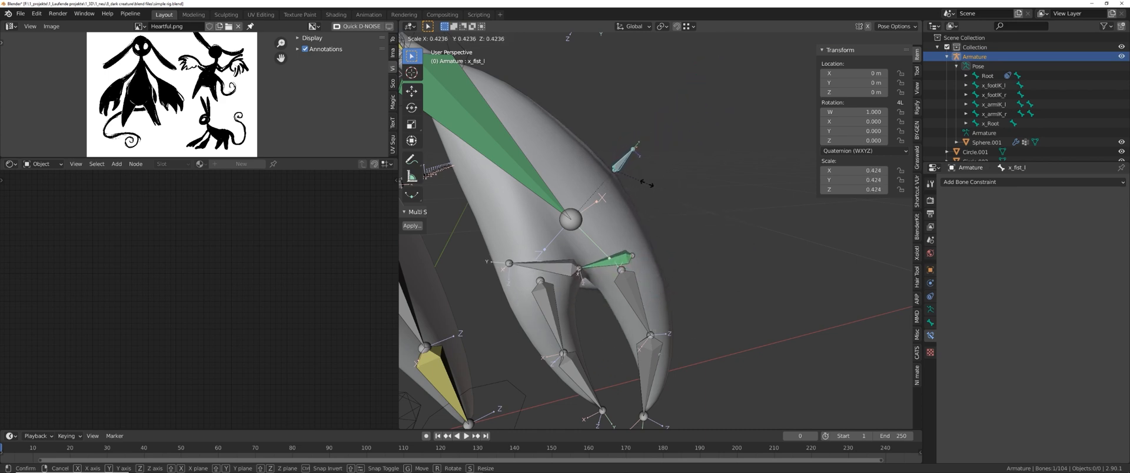
key("Escape")
- Copy middle_01_l's Transformation constraint to the other left-hand finger bones with Copy Constraints to Selected Bones
mouse_move(693, 216)
middle_mouse_down()
mouse_move(650, 228)
mouse_move(696, 227)
middle_mouse_up()
left_click(678, 216)
left_click(696, 283)
left_click(654, 329, "shift")
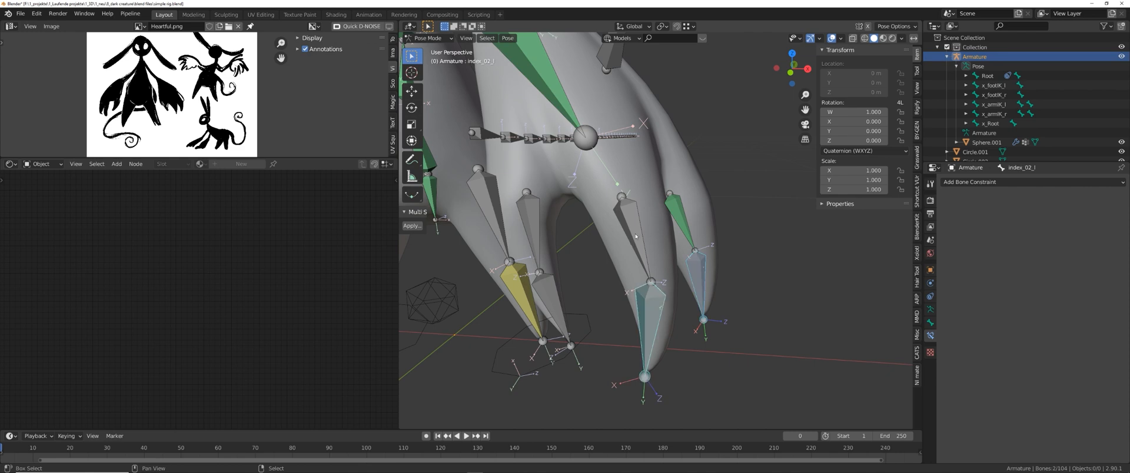
left_click(637, 240, "shift")
middle_click_drag(596, 284, 631, 287)
left_click(565, 262, "shift")
left_click(595, 329, "shift")
middle_click_drag(622, 259, 643, 258)
left_click(634, 226, "shift")
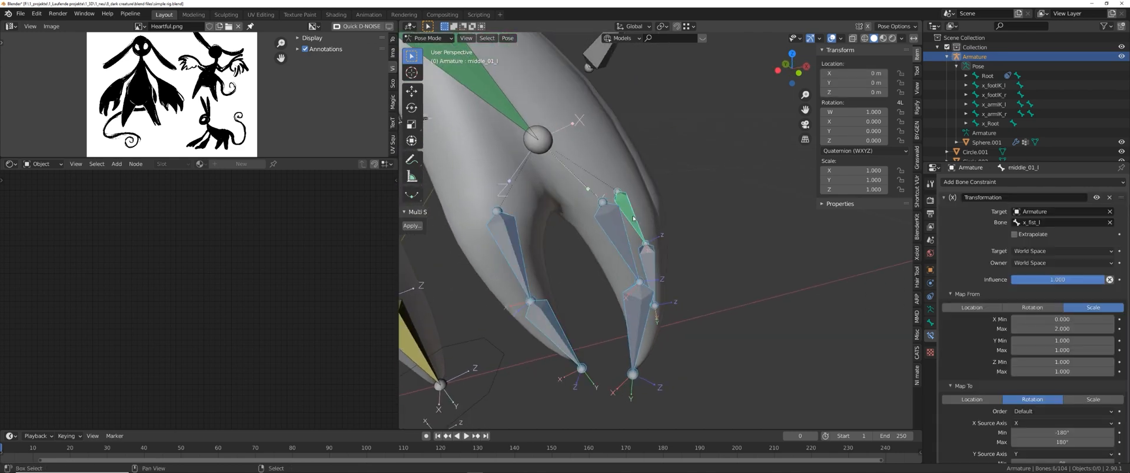
key("F3")
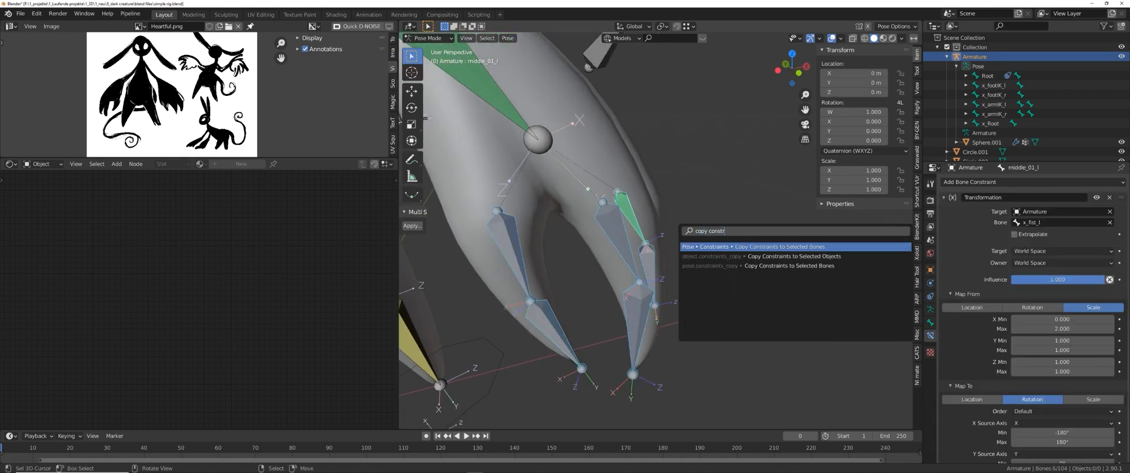
key("Return")
- Test the copied constraints by scaling x_fist_l, then cancel the scaling
middle_click_drag(617, 135, 648, 117)
left_click(640, 107)
key("s")
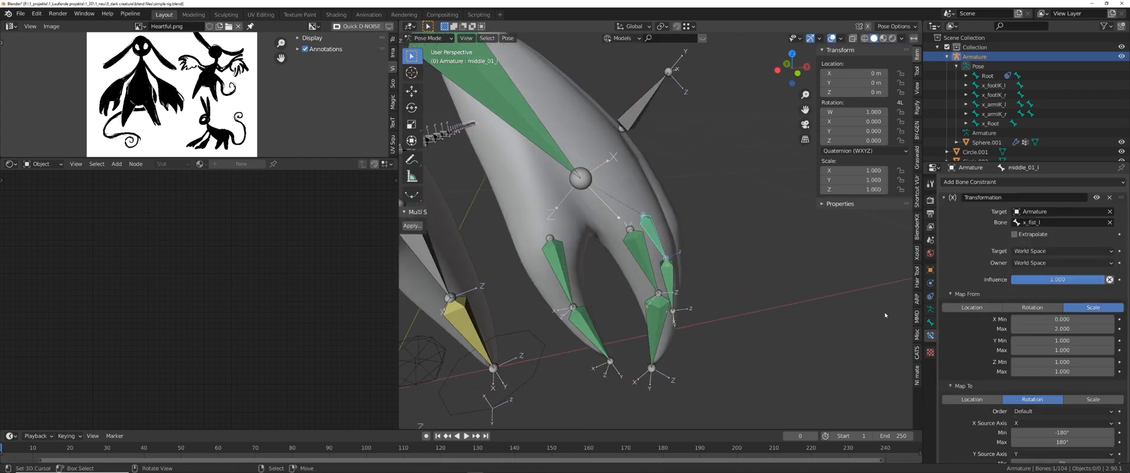
middle_click_drag(750, 215, 754, 233, "shift")
right_click(652, 119)
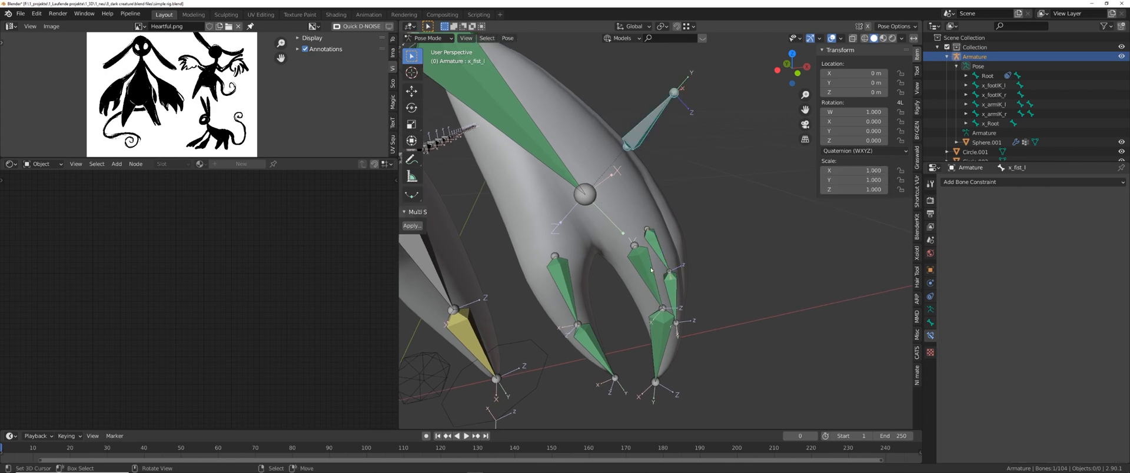
right_click(652, 266)
- Test how all left fingers curl by scaling x_fist_l twice, undoing each scaling
right_click(645, 125)
key("s")
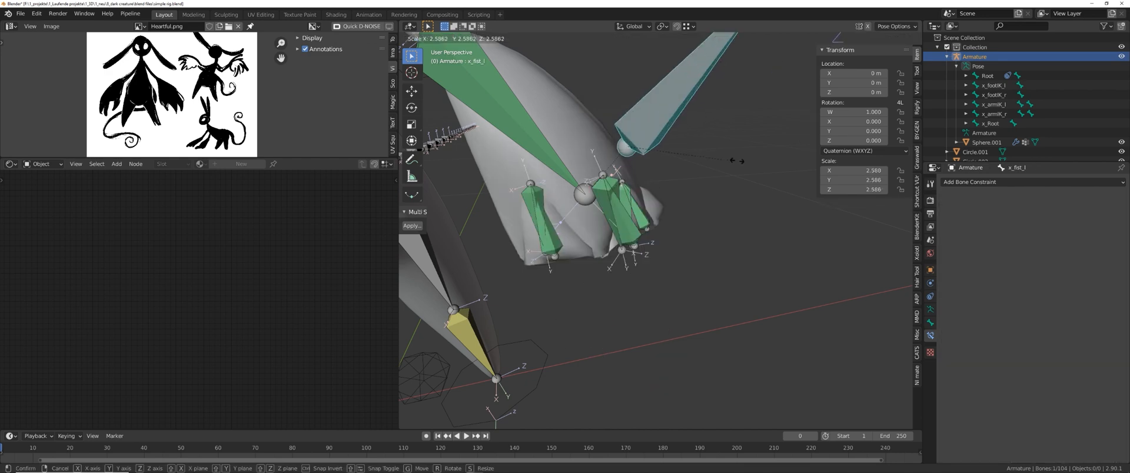
left_click(718, 165)
key("ctrl+z")
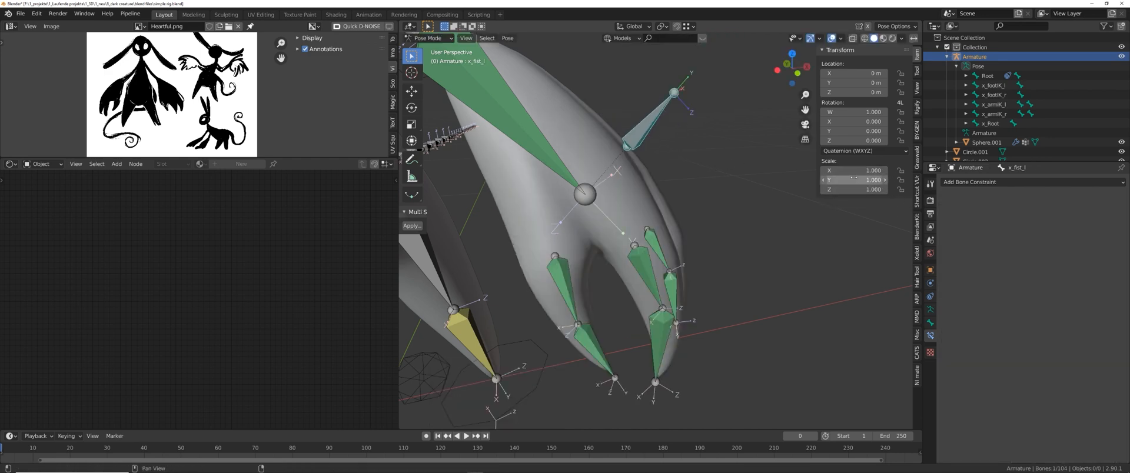
key("s")
left_click(739, 175)
key("ctrl+z")
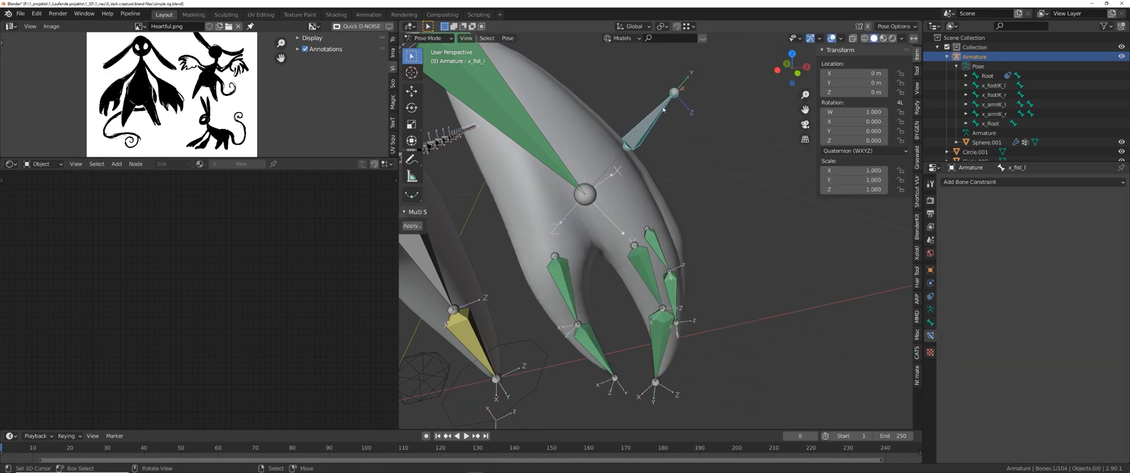
- Examine the Map From scale and Map To rotation ranges of middle_01_l's Transformation constraint
middle_click_drag(751, 230, 734, 201)
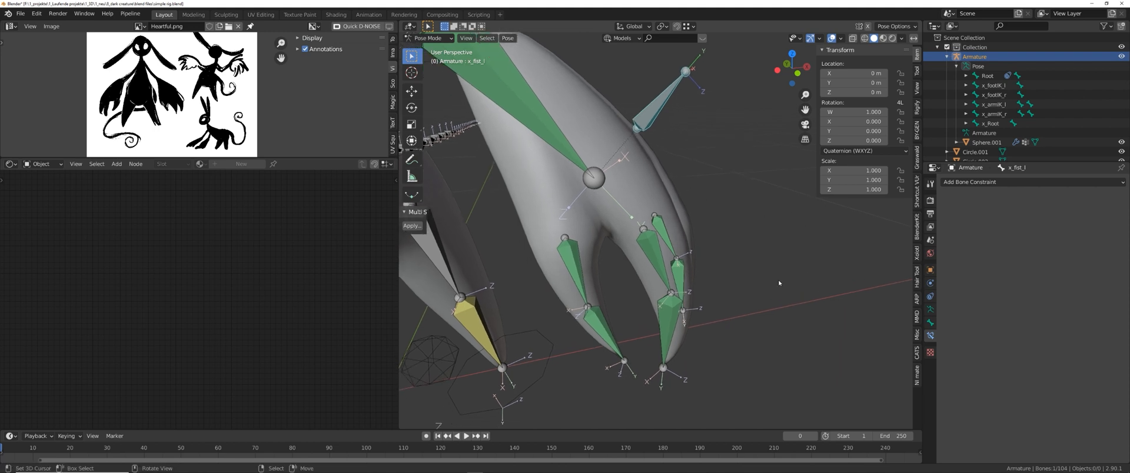
left_click(662, 226)
scroll(968, 261, "up", 1)
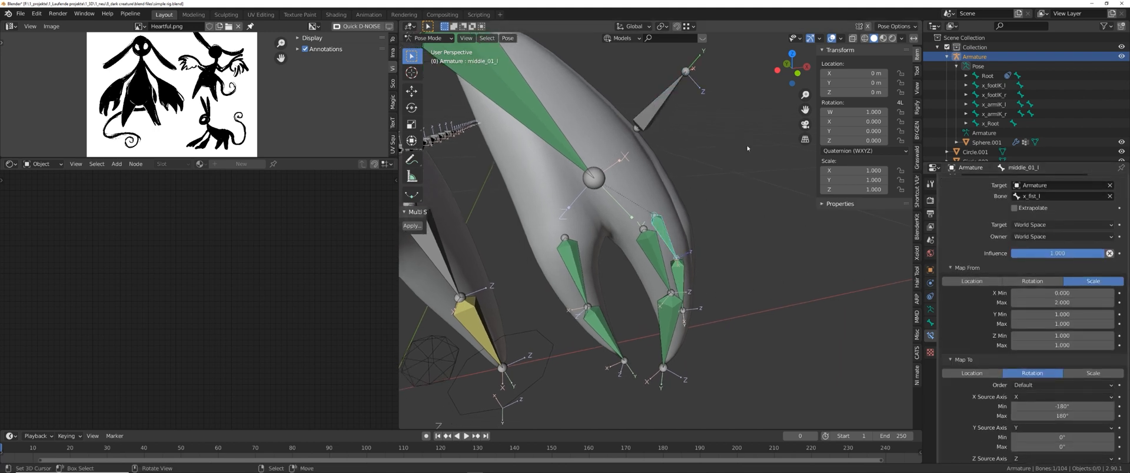
scroll(1024, 362, "down", 1)
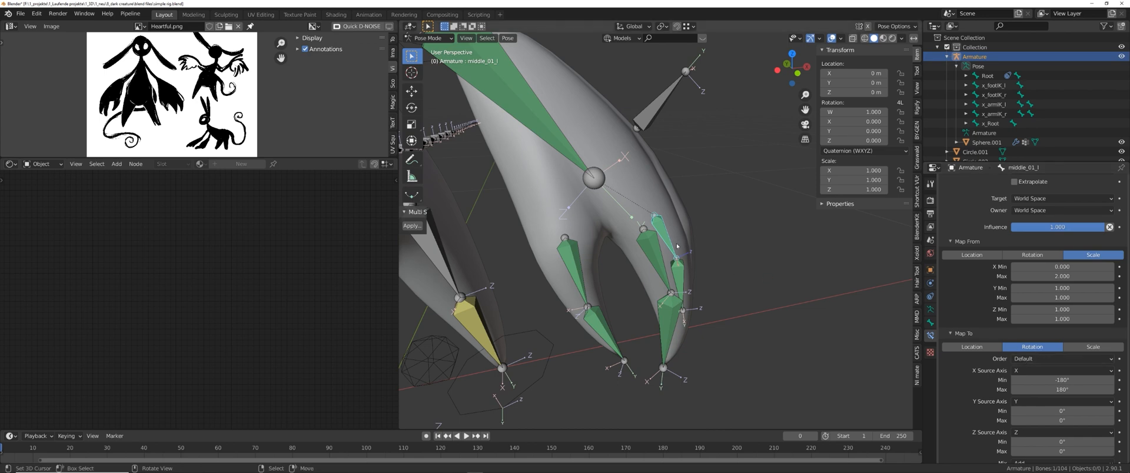
scroll(977, 301, "down", 1)
scroll(722, 318, "up", 2)
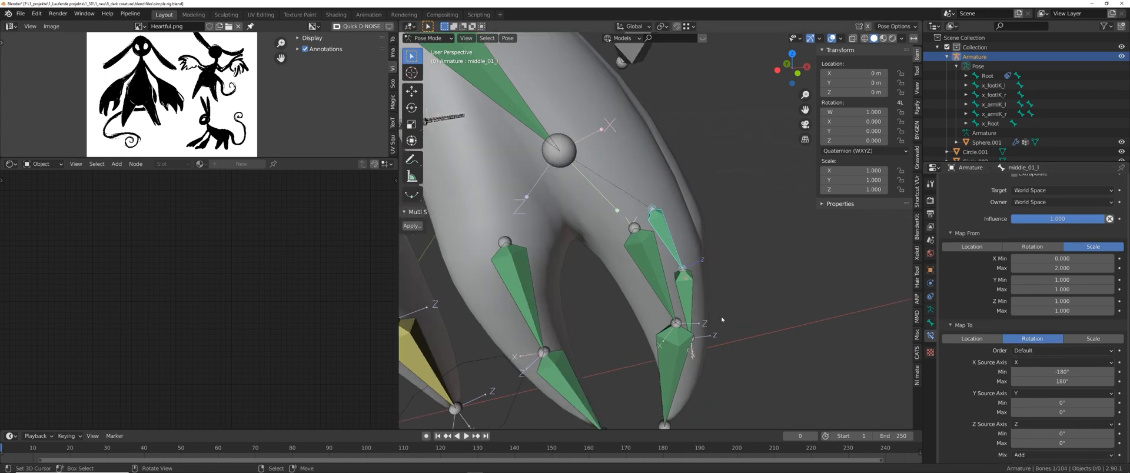
middle_click_drag(721, 317, 747, 287)
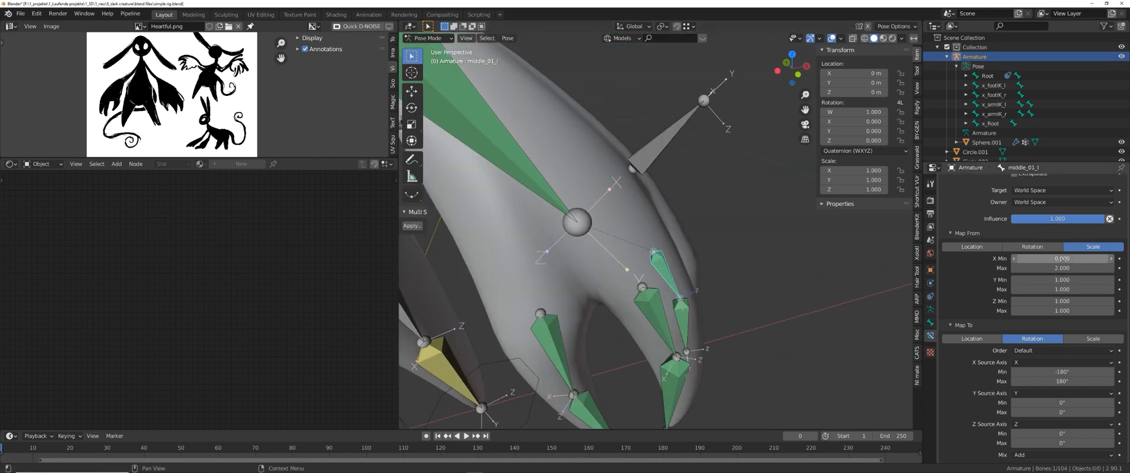
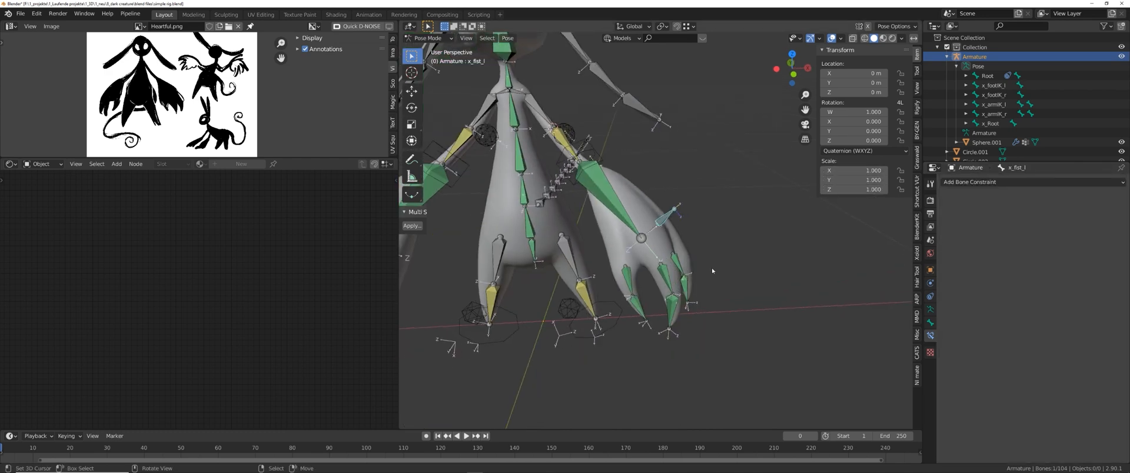
- Add a Transformation constraint to thumb_01_r, targeting the Armature's x_fist_r bone
middle_click_drag(714, 270, 614, 210)
right_click(589, 255)
left_click(1000, 181)
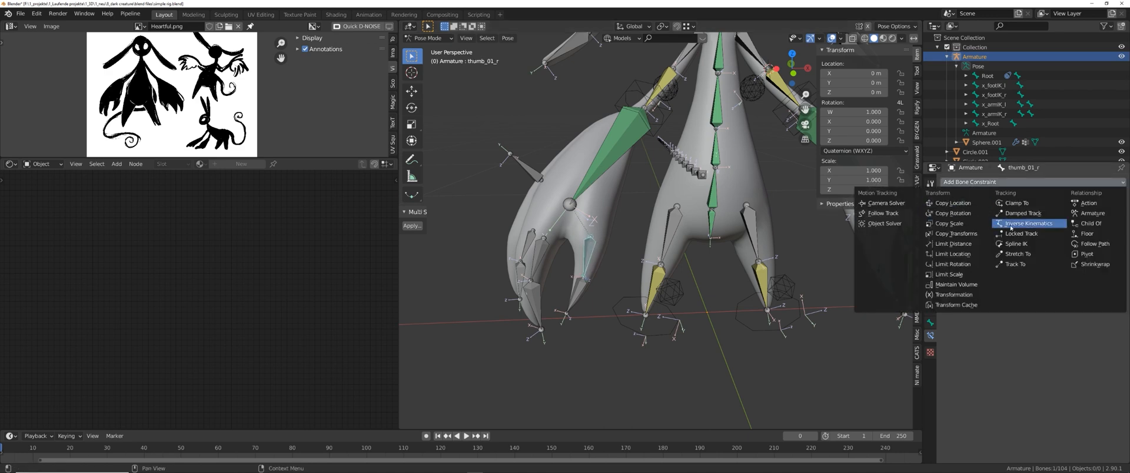
left_click(958, 296)
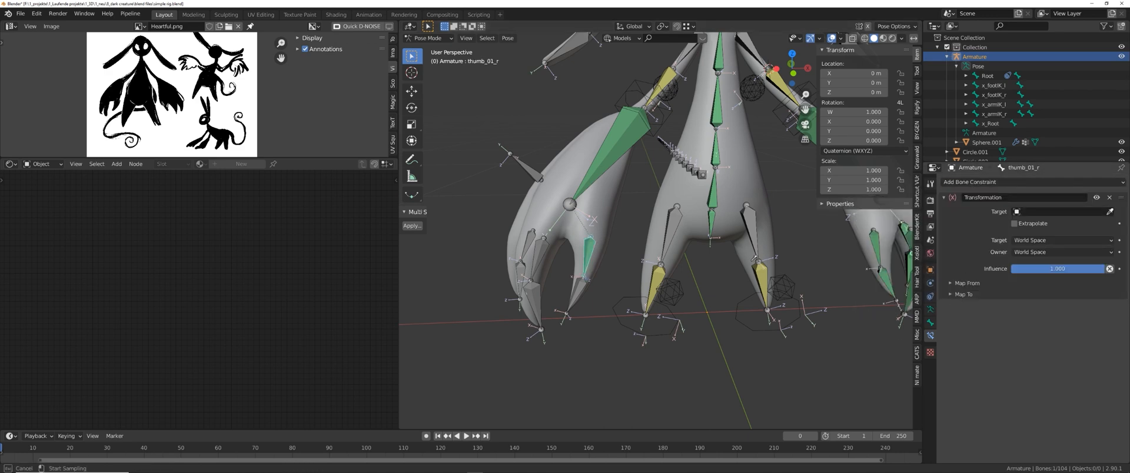
left_click(758, 257)
left_click(1044, 222)
type("x")
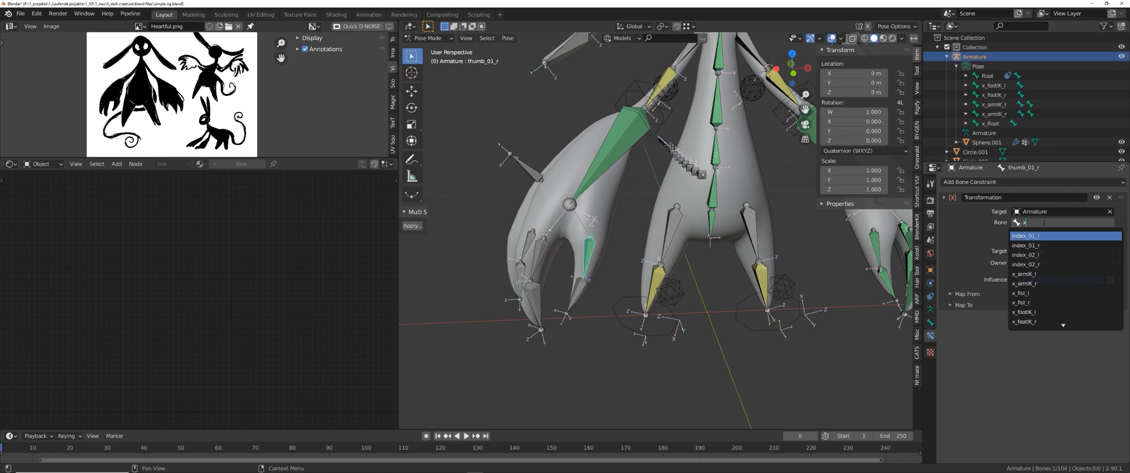
type("_fis")
left_click(1021, 246)
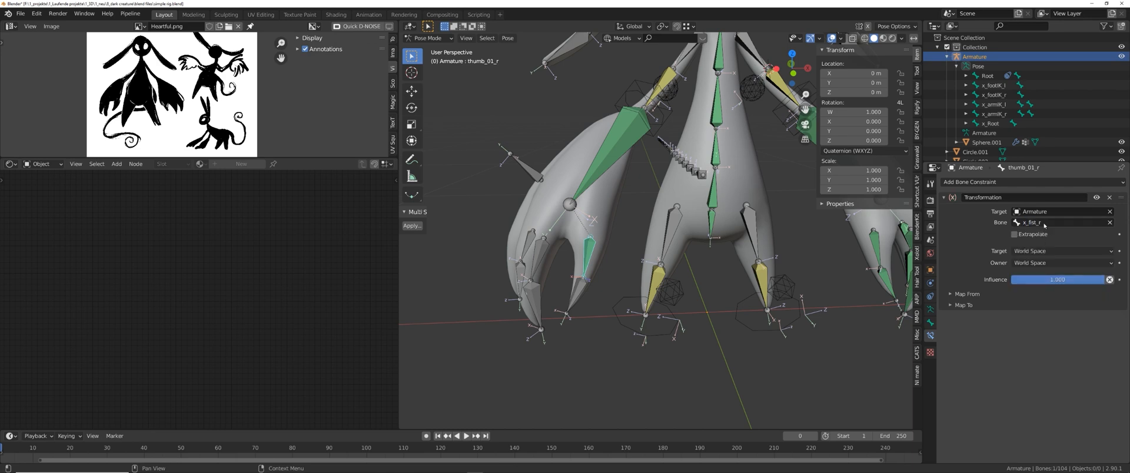
- Set the constraint to map from scale to rotation, with a Map From X range of 0 to 2
left_click(967, 294)
left_click(970, 386)
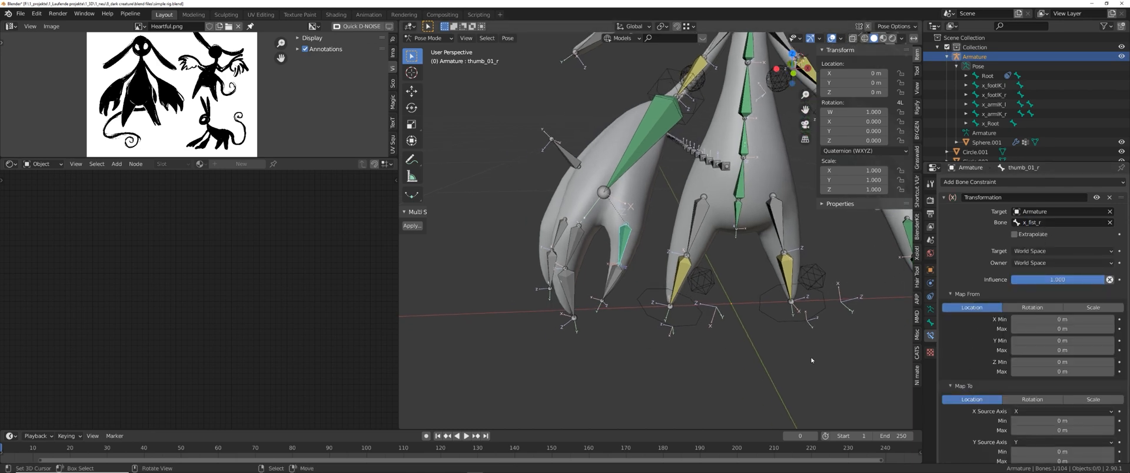
scroll(1059, 294, "down", 2)
left_click(1093, 267)
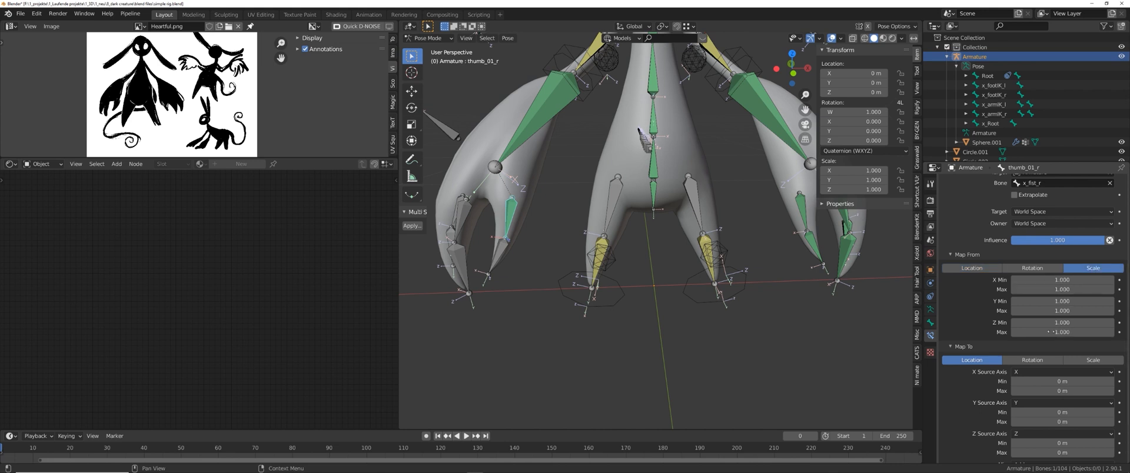
left_click(1032, 360)
left_click(1057, 280)
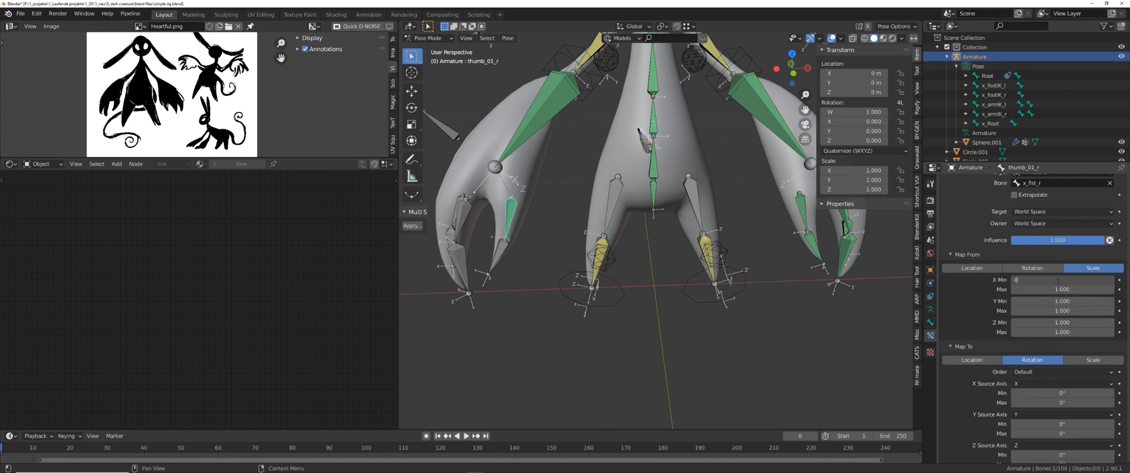
left_click(1063, 289)
type("2")
key("Return")
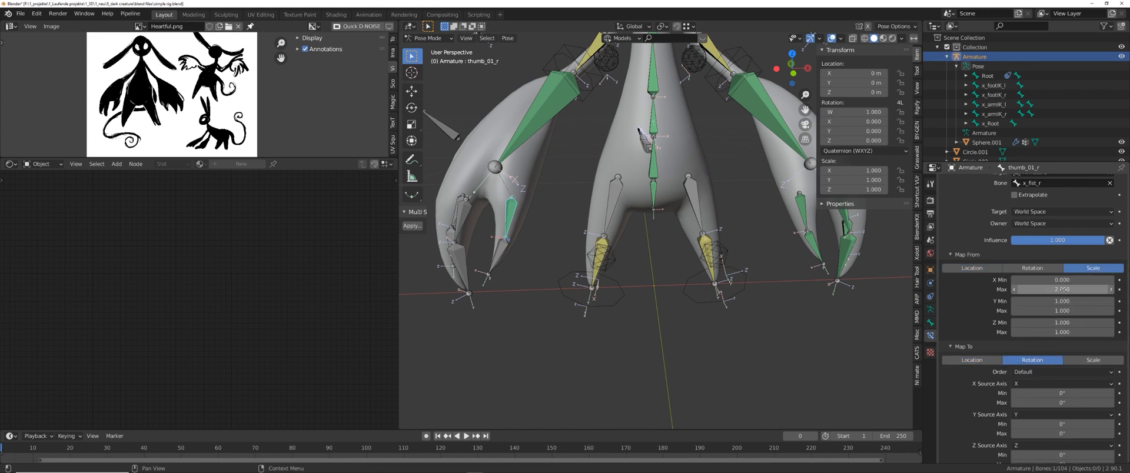
- Set the Map To X rotation range of thumb_01_r's constraint to -180° minimum and 180° maximum
scroll(1047, 329, "down", 1)
left_click(1036, 372)
type("-180")
key("Tab")
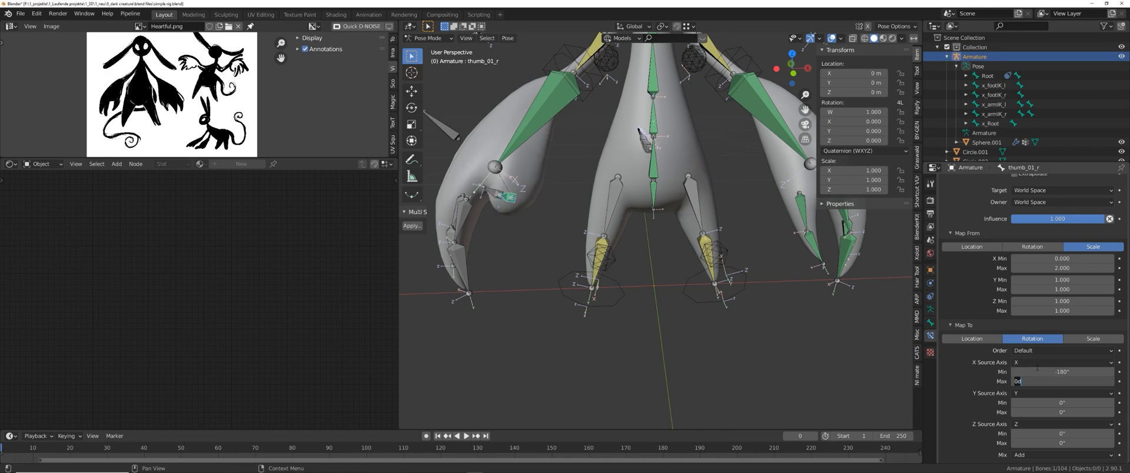
type("180")
key("Return")
- Test the thumb's curl by scaling x_fist_r down, then cancel the scaling
middle_click_drag(824, 354, 688, 336)
left_click(572, 211)
key("s")
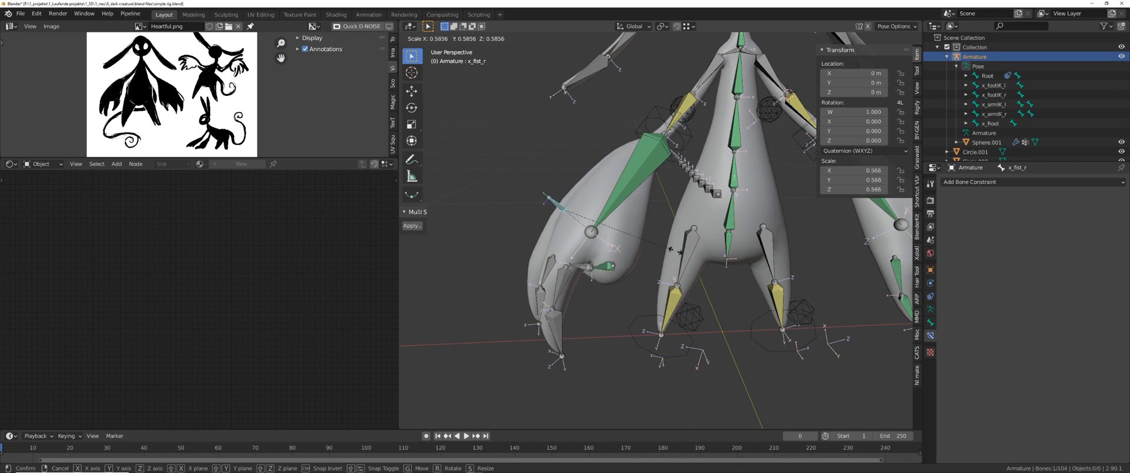
right_click(653, 241)
- Copy thumb_01_r's Transformation constraint to the other right-hand finger bones with Copy Constraints to Selected Bones
key("alt+a")
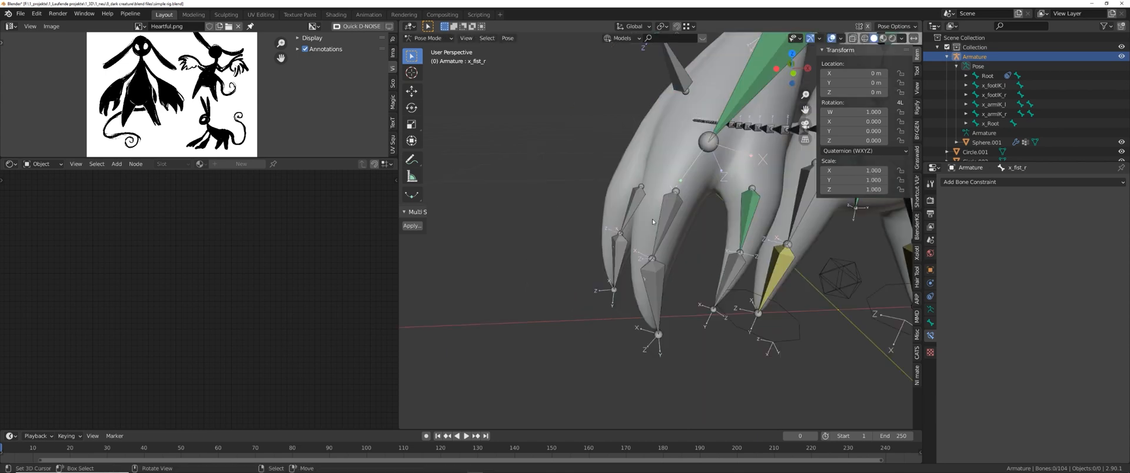
right_click(659, 228)
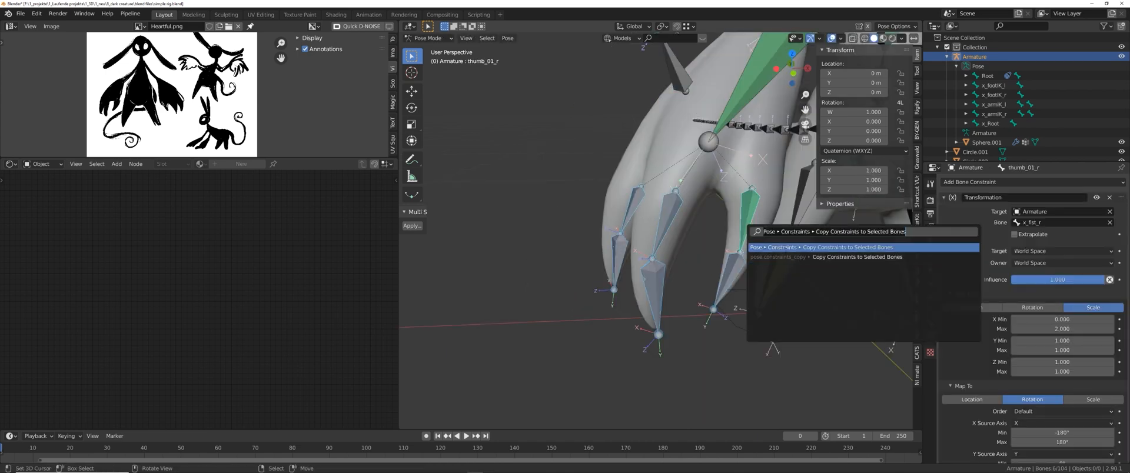
key("Return")
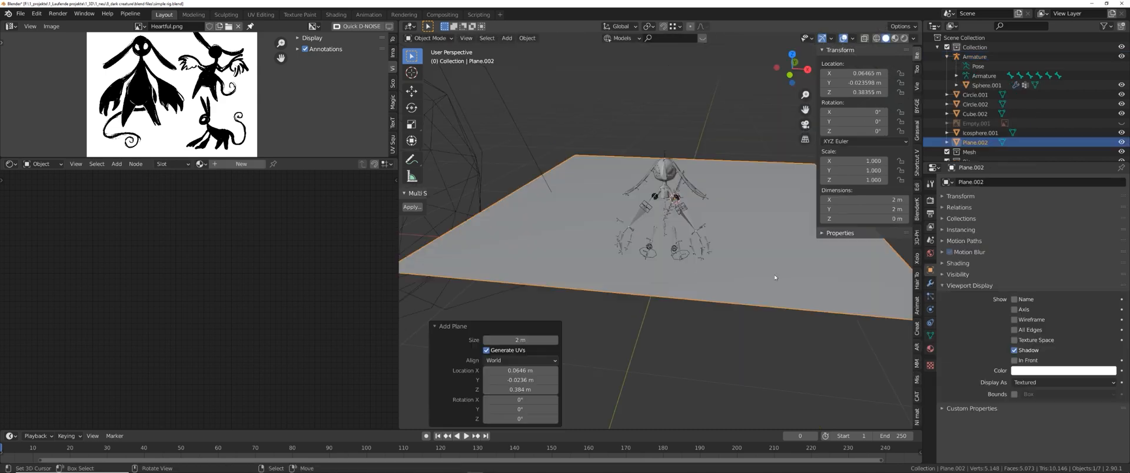
- Delete only the face of the new 2 m plane, keeping its edges as a wire square
scroll(775, 277, "down", 2)
key("Tab")
key("x")
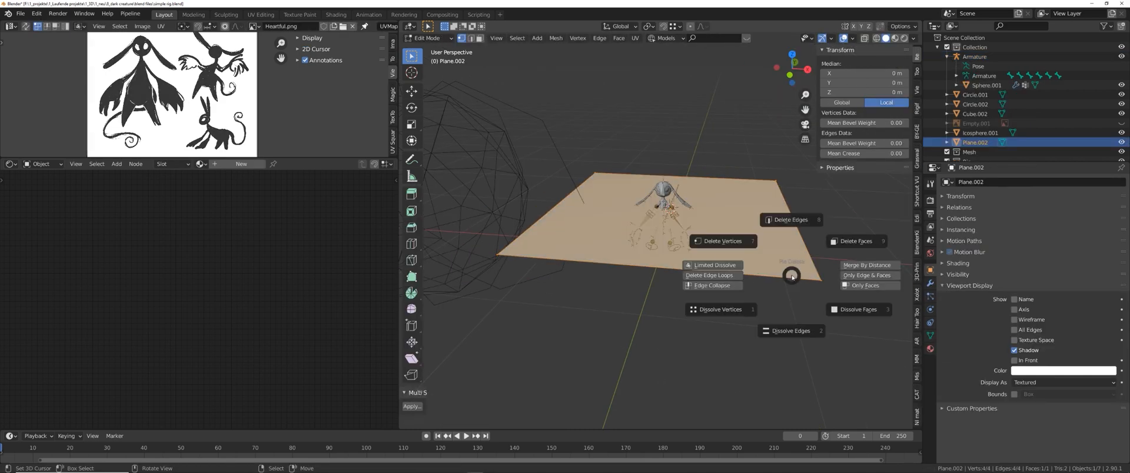
left_click(861, 286)
key("Tab")
scroll(794, 297, "down", 1)
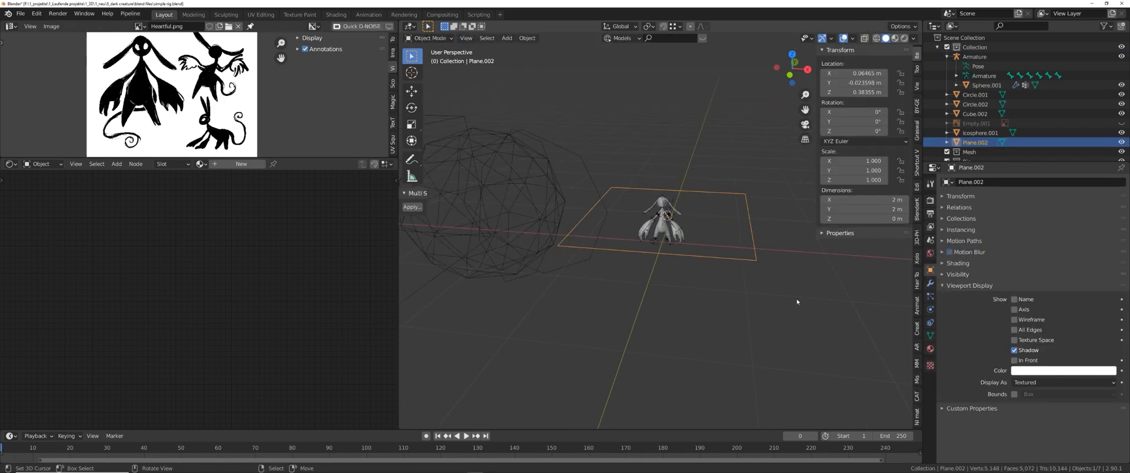
- Move the wire square away from the creature along X and Y, to about X -2.16 m and Y 2.32 m
key("g")
key("x")
left_click(581, 227)
key("g")
key("y")
left_click(612, 176)
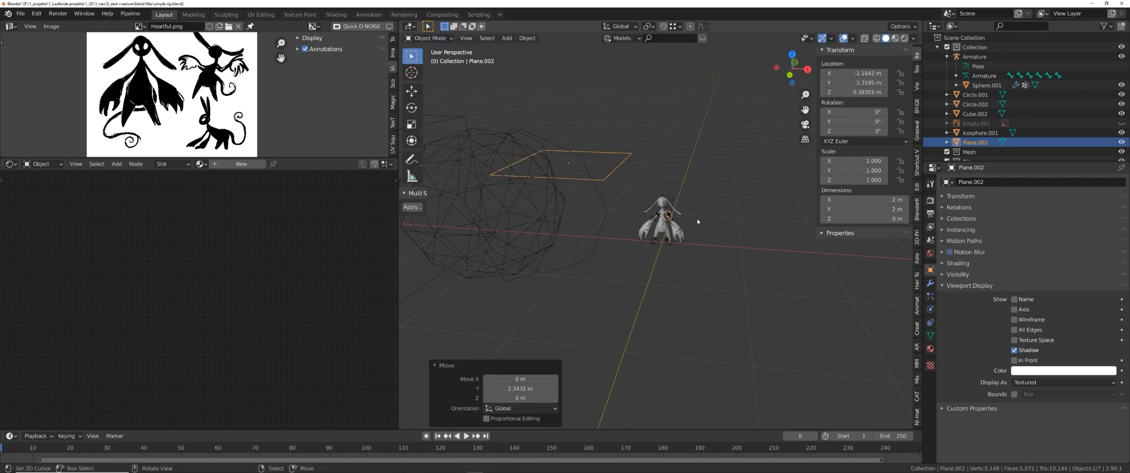
- Assign Plane.002 as the custom shape object of the x_fist_r and x_fist_l bones
scroll(660, 230, "up", 11)
middle_click_drag(532, 212, 593, 222, "shift")
right_click(513, 213)
key("Tab")
left_click(510, 270)
scroll(714, 234, "down", 4)
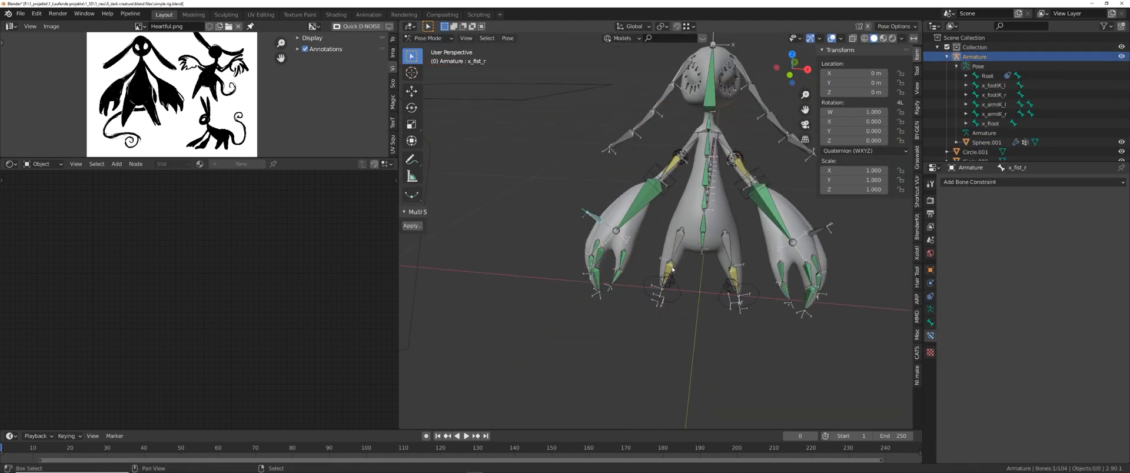
middle_click_drag(830, 228, 774, 225, "shift")
left_click(930, 323)
left_click(1112, 352)
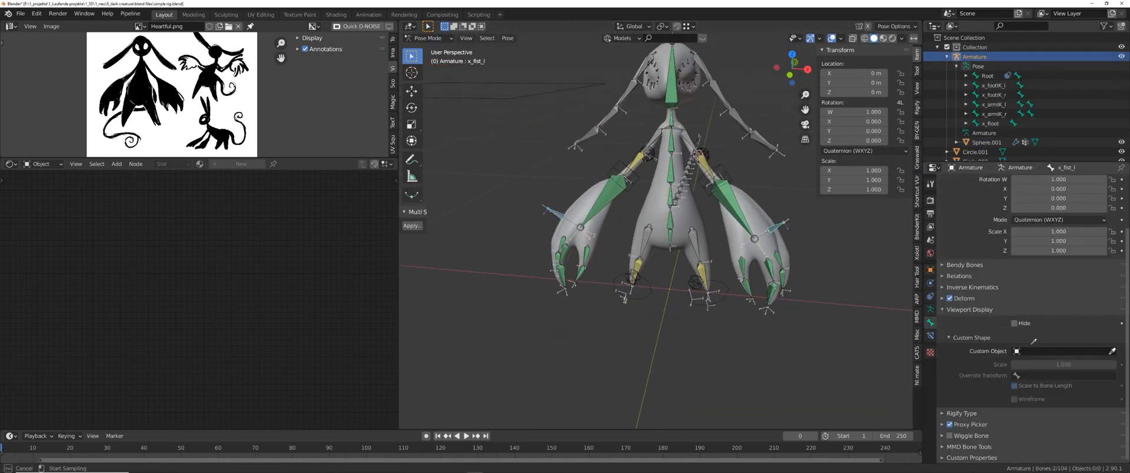
left_click(552, 88)
scroll(1053, 353, "up", 3)
left_click(1055, 413)
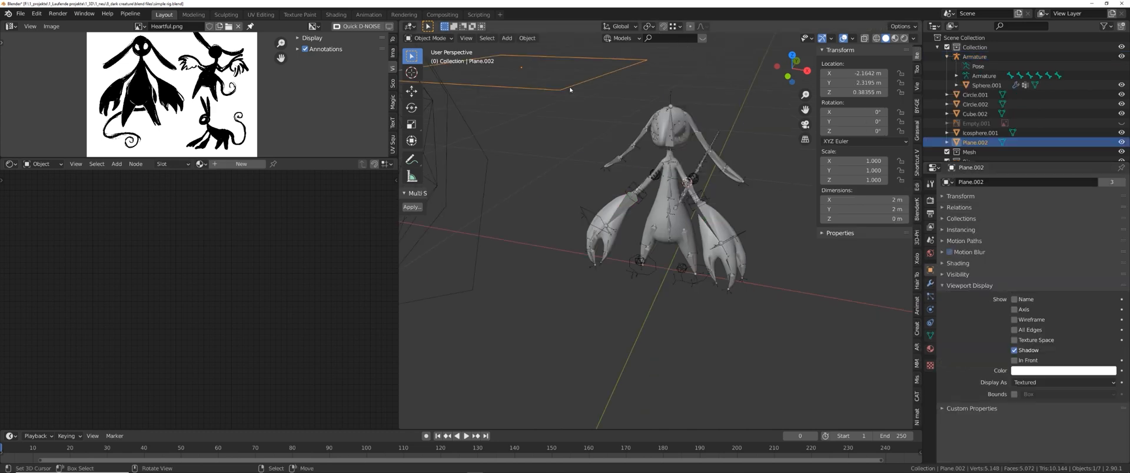
- Rotate Plane.002's geometry in Edit Mode by 90° about global Y and 90° about Z
left_click(704, 60)
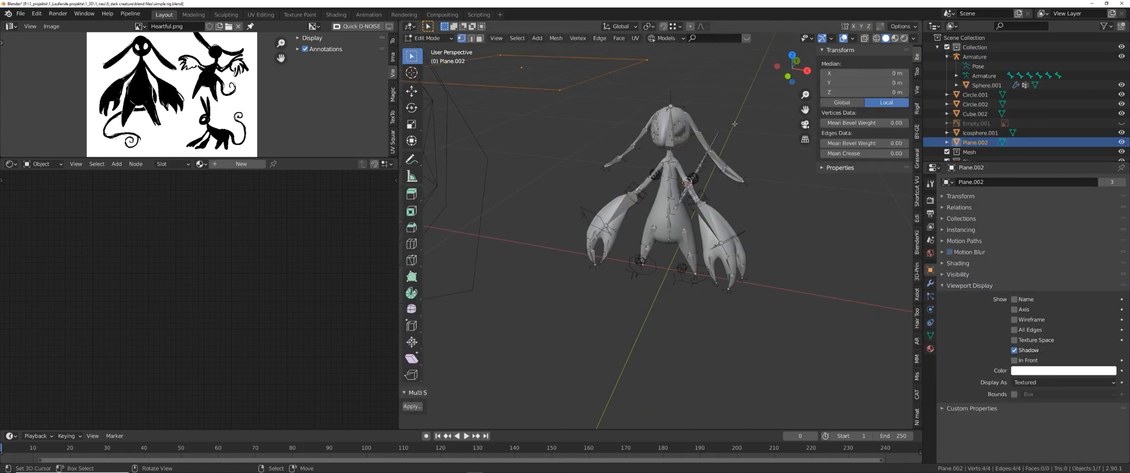
key("r")
key("y")
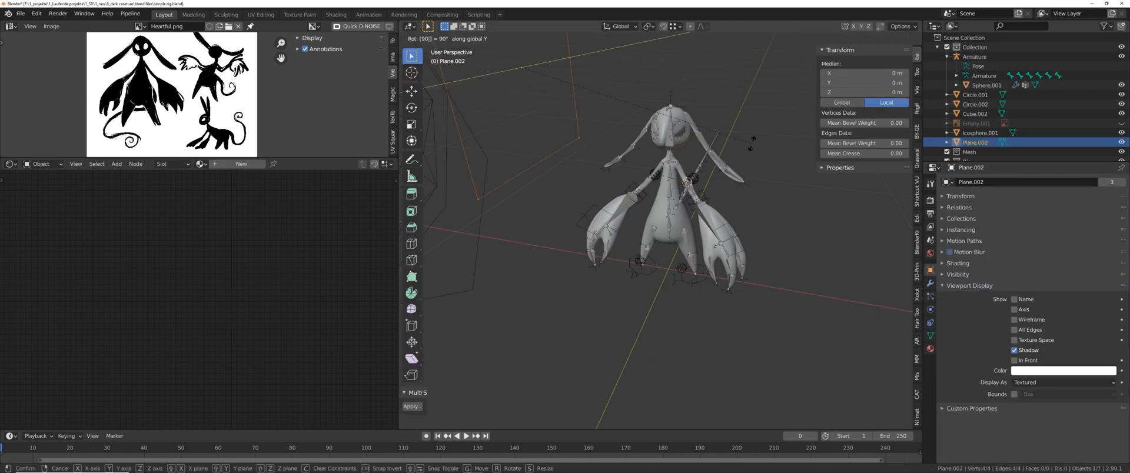
left_click(752, 143)
middle_click_drag(751, 143, 699, 239)
type("r")
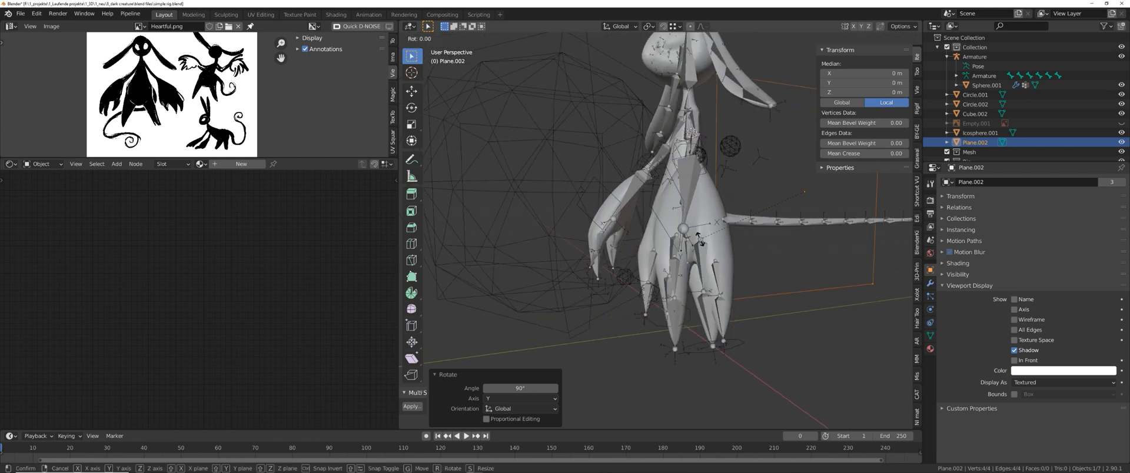
type("z90")
key("Return")
key("Tab")
- Return to posing the armature and test x_fist_l with its custom shape by scaling it, then cancel the scaling
middle_click_drag(699, 239, 748, 244)
left_click(763, 222)
key("ctrl+Tab")
key("g")
left_click(769, 243)
key("s")
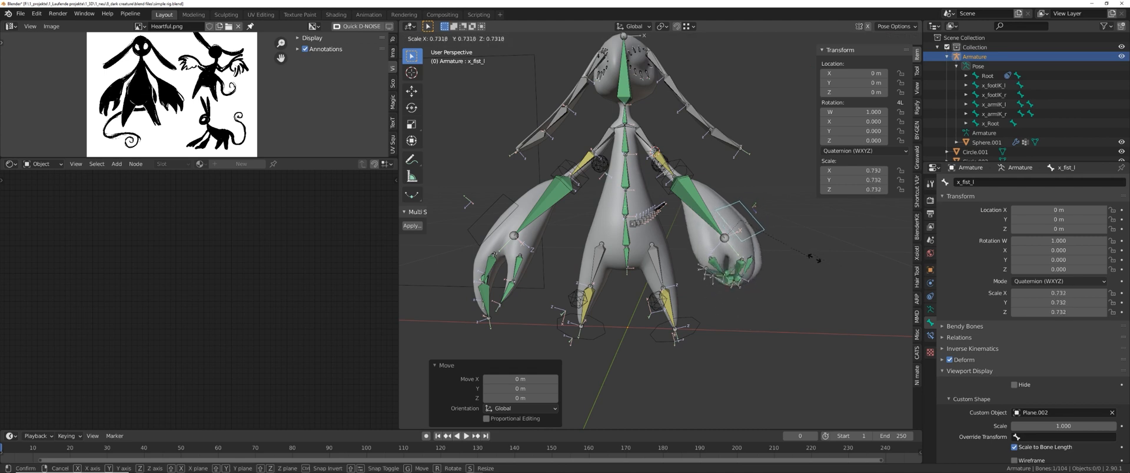
right_click(839, 265)
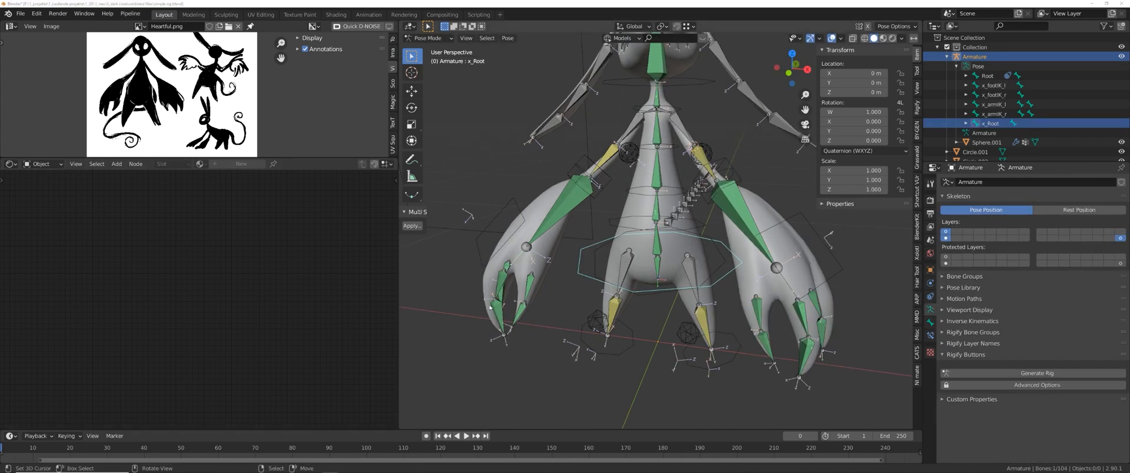
- Test the rig's response by moving the x_Root bone, then cancel the move
middle_click_drag(727, 311, 683, 318)
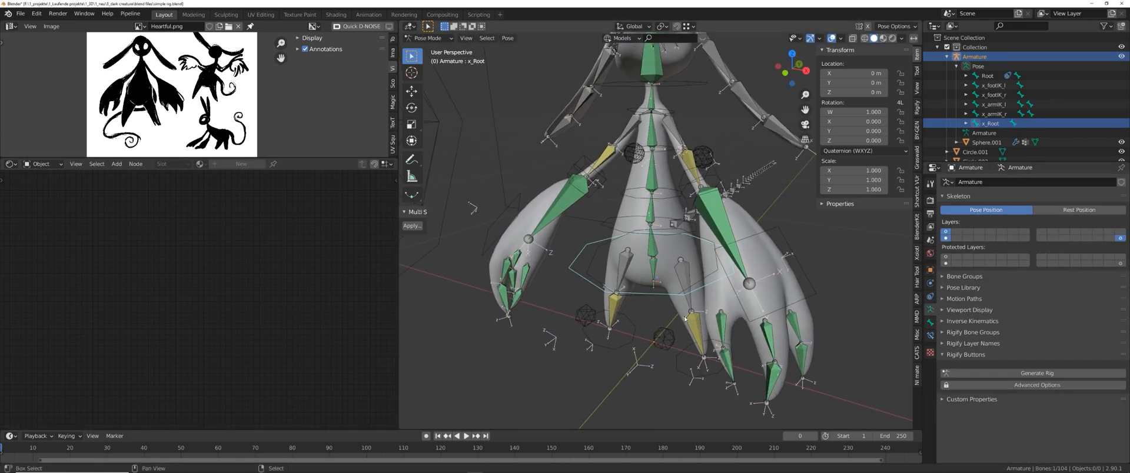
middle_click_drag(700, 280, 735, 282)
scroll(703, 280, "up", 1)
key("g")
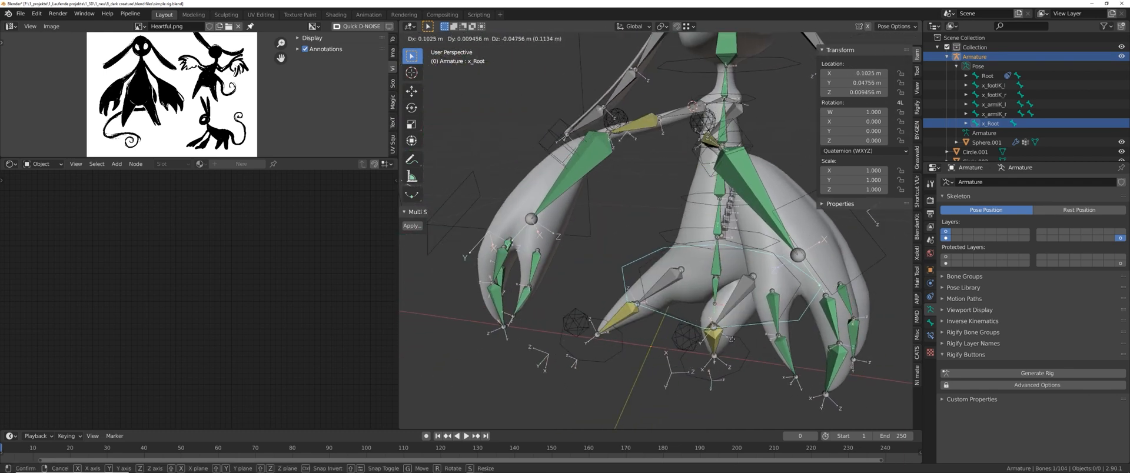
right_click(692, 345)
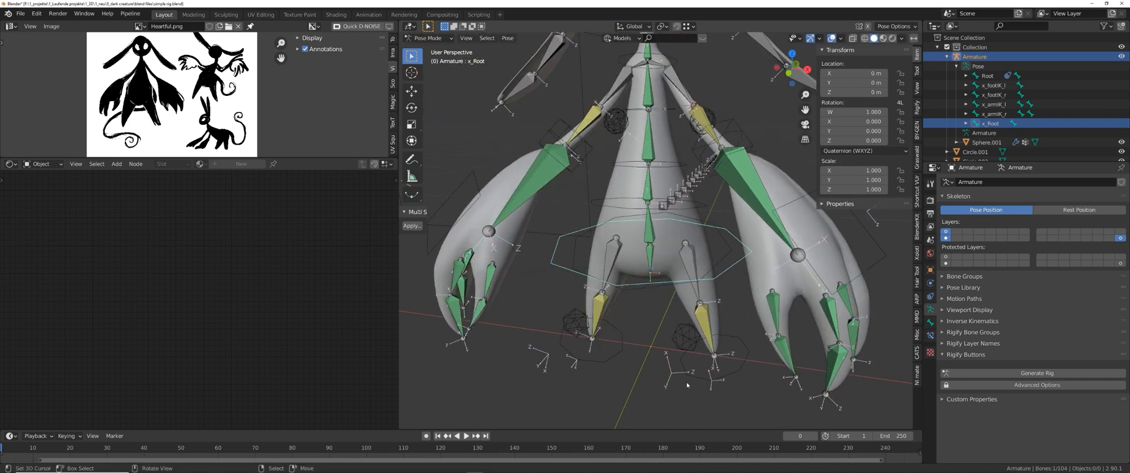
middle_click_drag(687, 384, 696, 345)
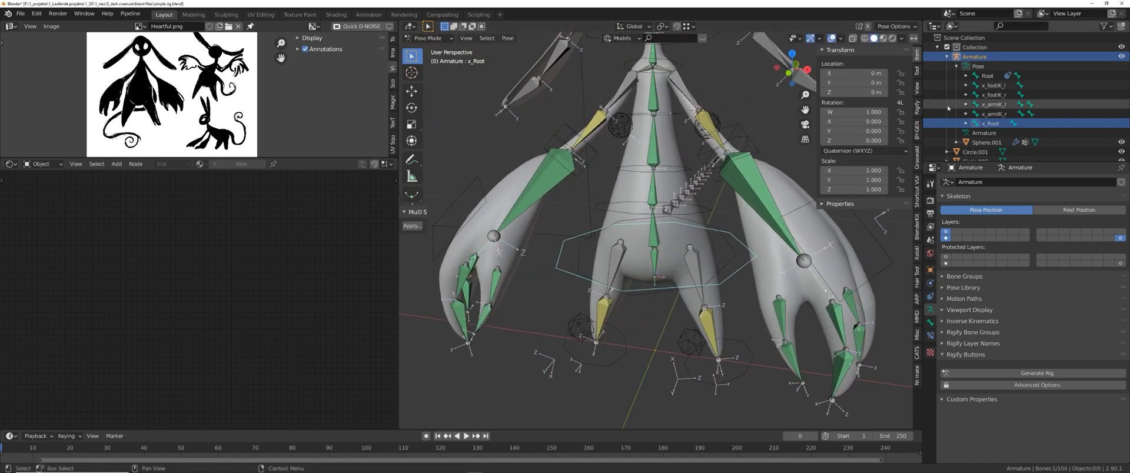
- Examine the armature's top-level bones in the Outliner by selecting Root, both foot IK bones, both arm IK bones and x_Root in turn
left_click(957, 67)
left_click(957, 66)
left_click(988, 76)
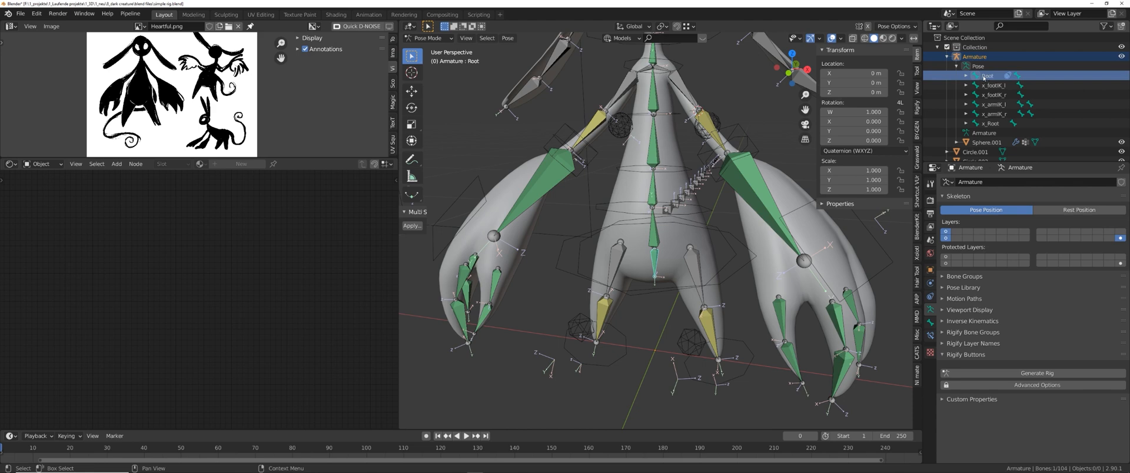
left_click(993, 85)
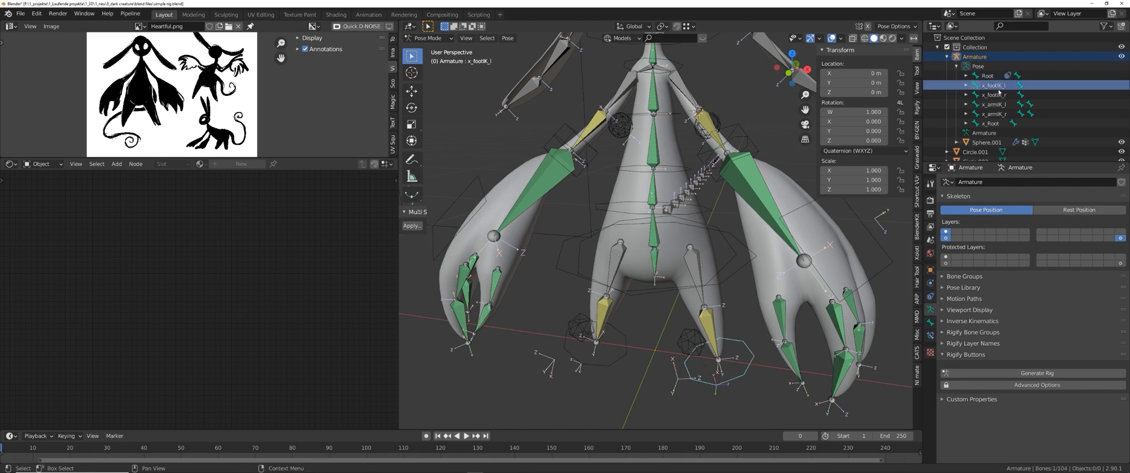
left_click(994, 94)
left_click(996, 104)
left_click(1000, 114)
left_click(991, 124)
scroll(561, 268, "up", 5)
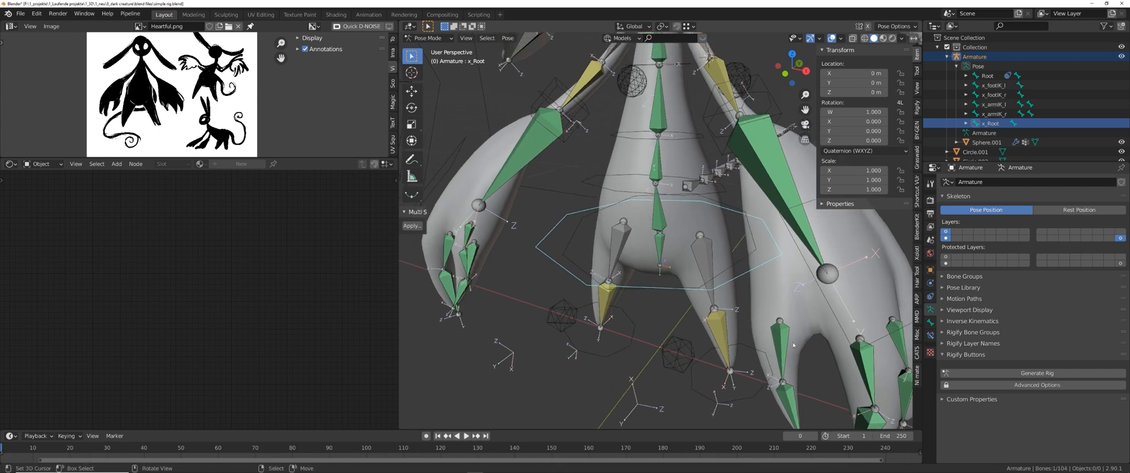
- Test the leg IK by moving x_pelvis along global Z twice, cancelling each move
left_click(738, 262)
key("g")
key("z")
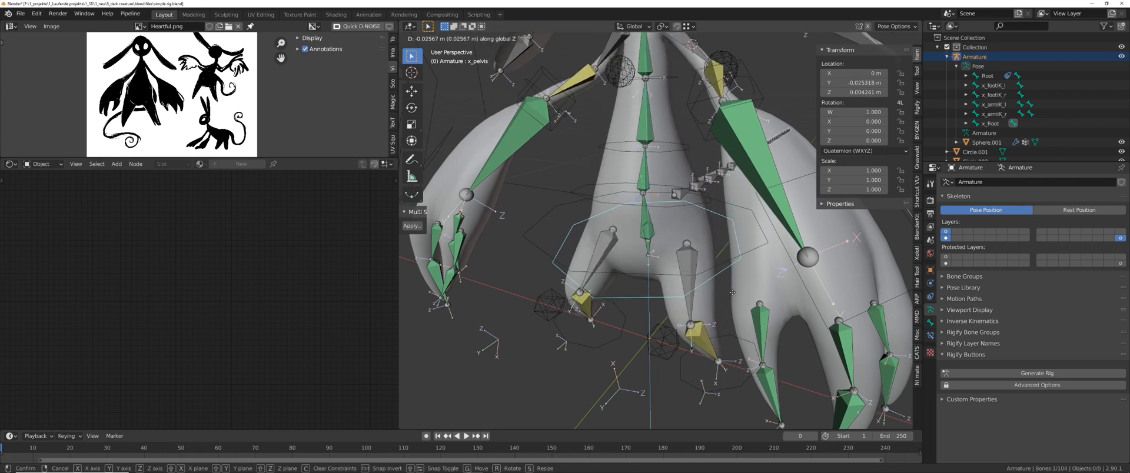
key("Escape")
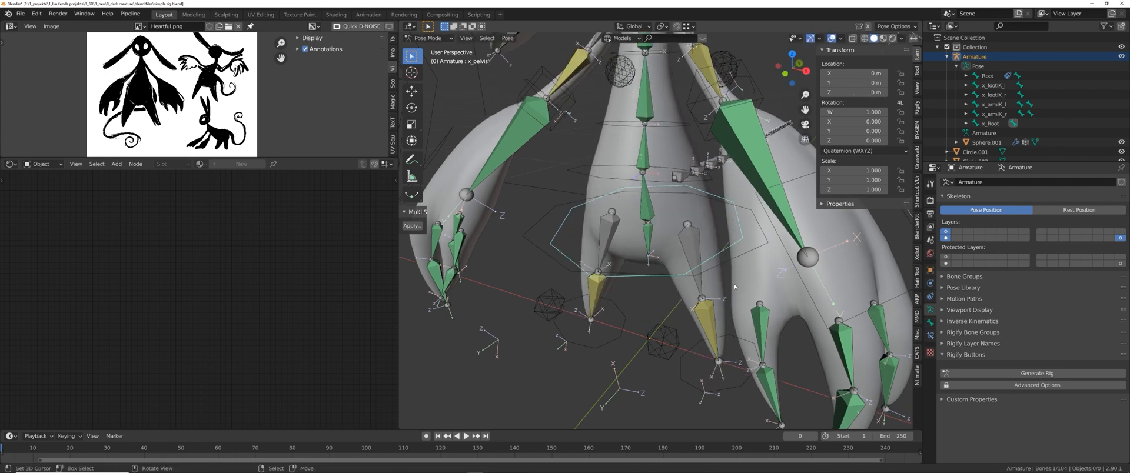
middle_click_drag(734, 287, 734, 270)
middle_click_drag(718, 331, 718, 289, "shift")
key("g")
key("z")
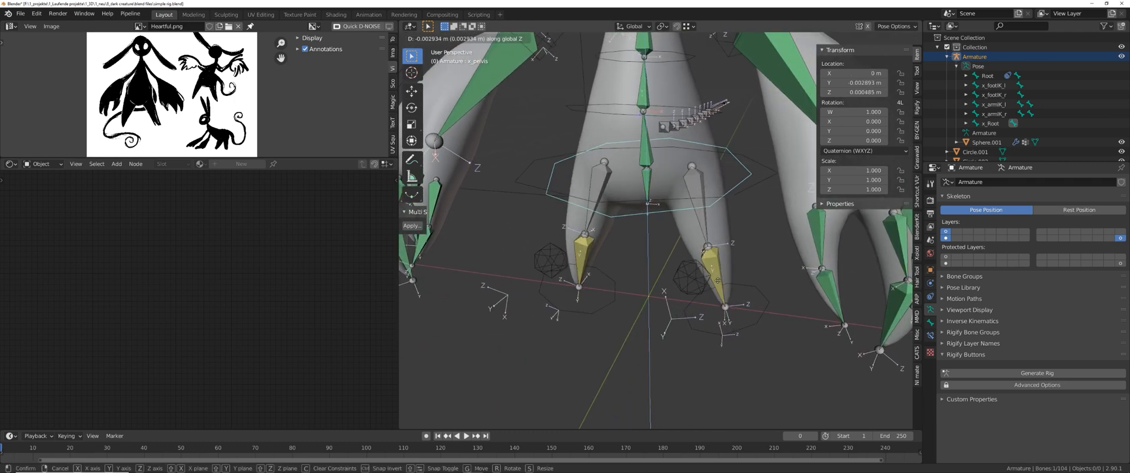
right_click(723, 316)
middle_click_drag(723, 316, 727, 334, "shift")
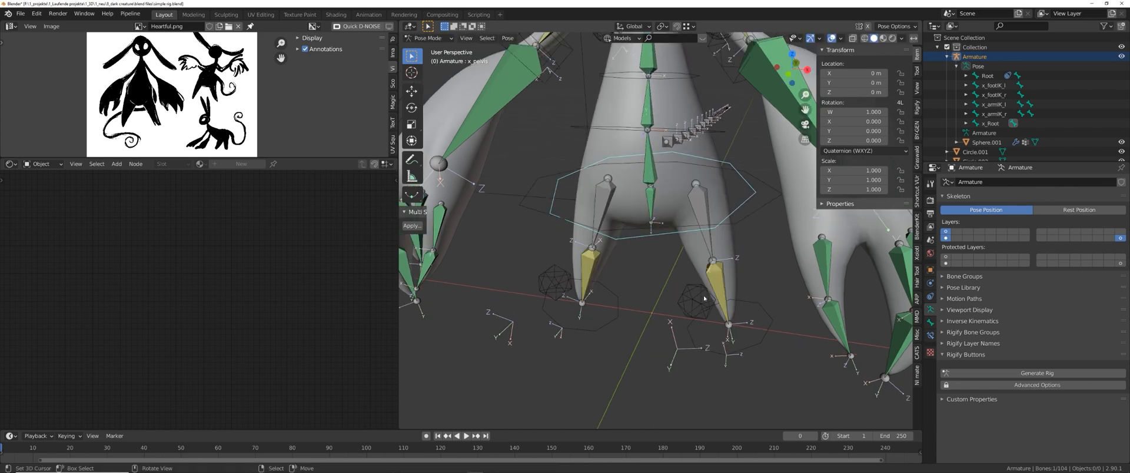
- Parent both foot IK bones to the x_Root bone in Edit Mode, using Keep Offset
middle_click_drag(703, 298, 765, 305)
left_click(764, 305)
key("ctrl+Tab")
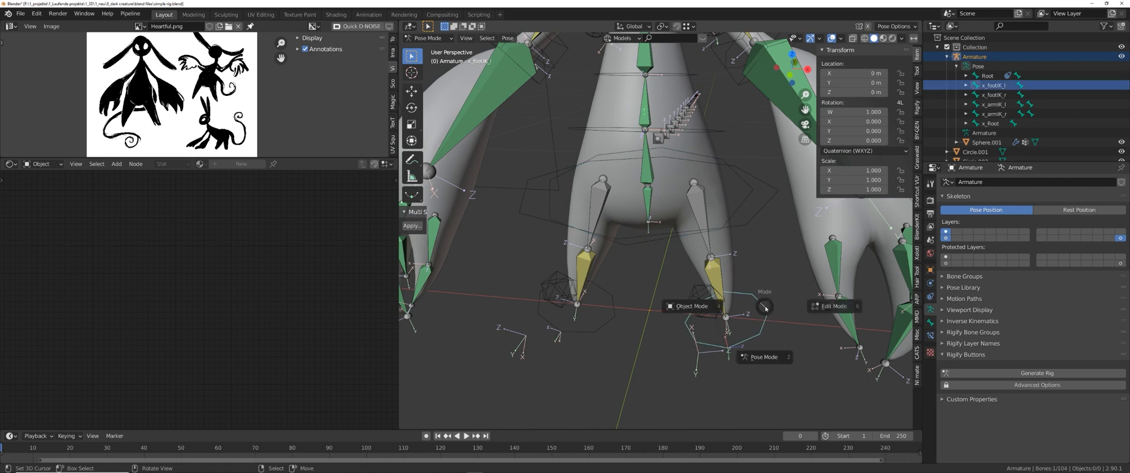
left_click(831, 306)
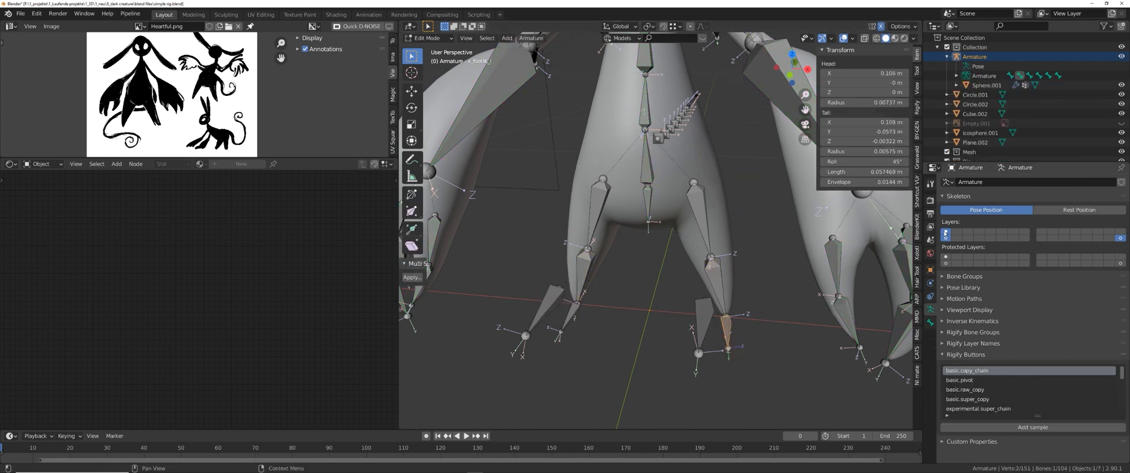
left_click(945, 233)
left_click(945, 238, "shift")
middle_click_drag(751, 297, 658, 230)
scroll(715, 316, "down", 2)
scroll(715, 317, "up", 2)
left_click(658, 227, "shift")
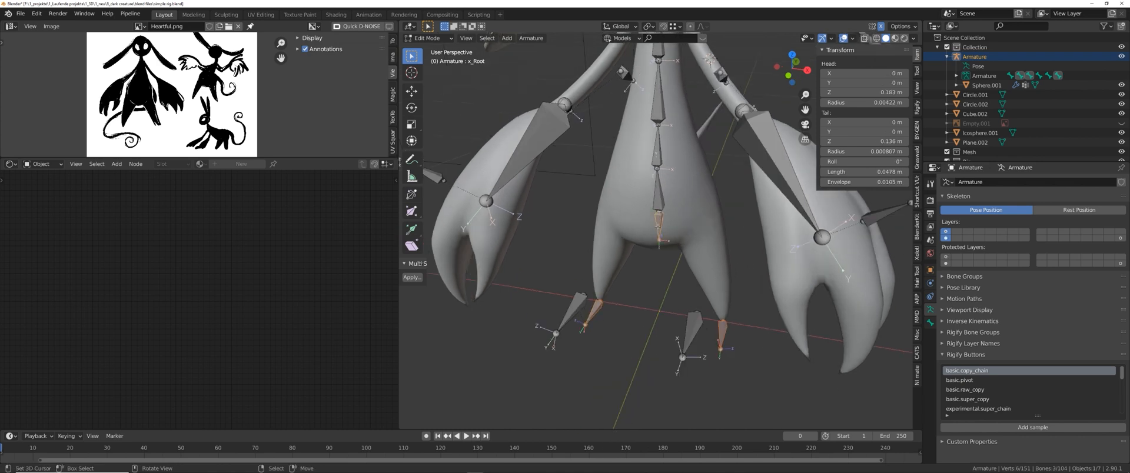
key("ctrl+p")
left_click(657, 226)
- Return to Pose Mode and test the leg rig by moving x_Root once and x_pelvis twice, cancelling each move
key("ctrl+Tab")
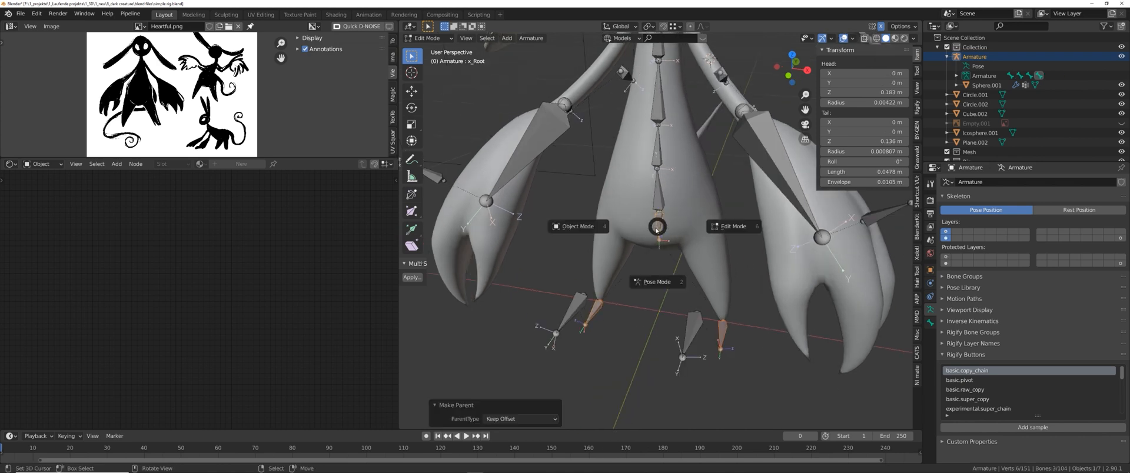
left_click(657, 283)
mouse_move(737, 257)
right_mouse_down()
mouse_move(746, 268)
mouse_move(732, 243)
right_mouse_up()
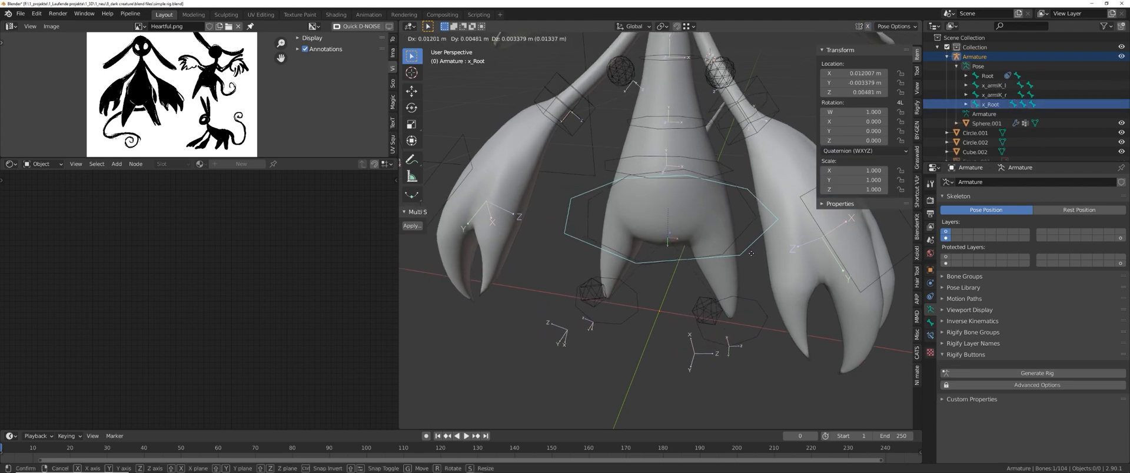
right_click(735, 234)
left_click(734, 233)
key("g")
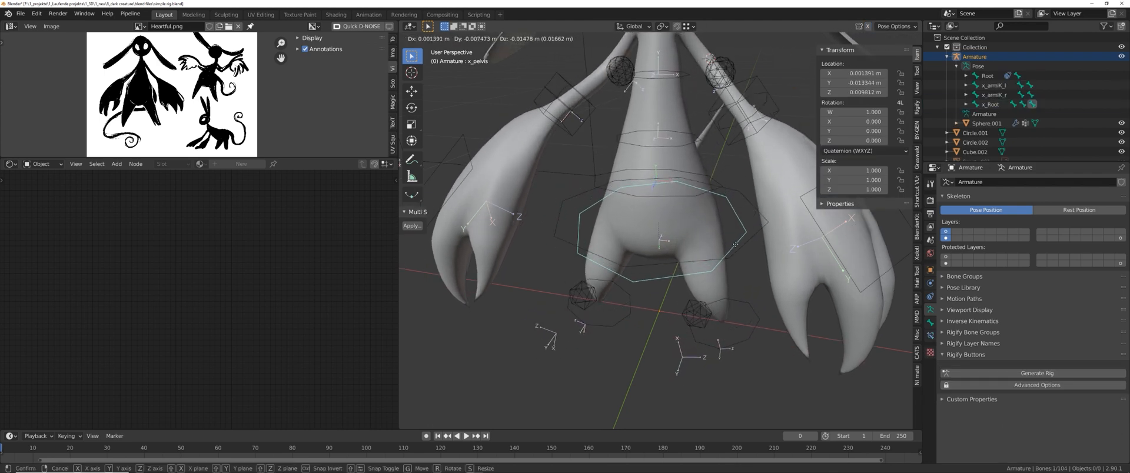
right_click(733, 246)
middle_click_drag(733, 246, 724, 289, "shift")
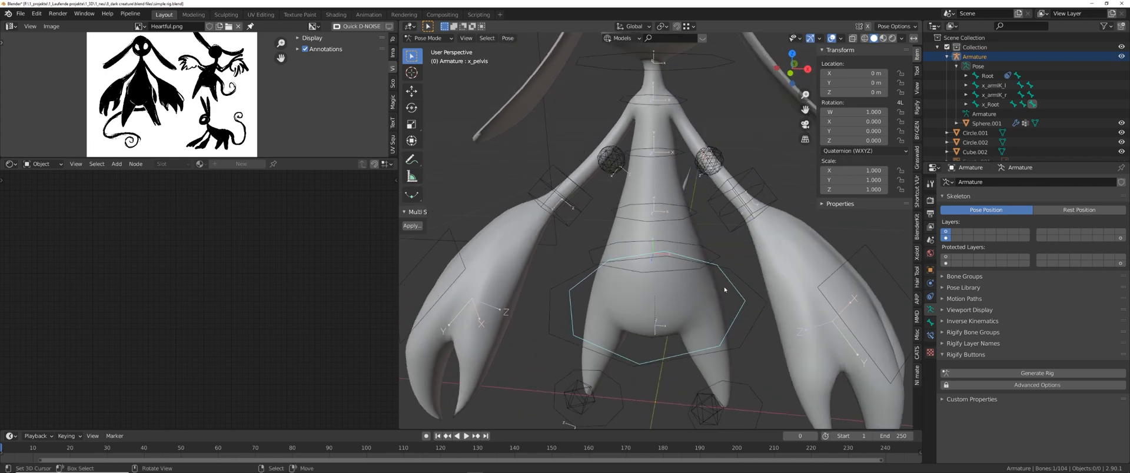
key("g")
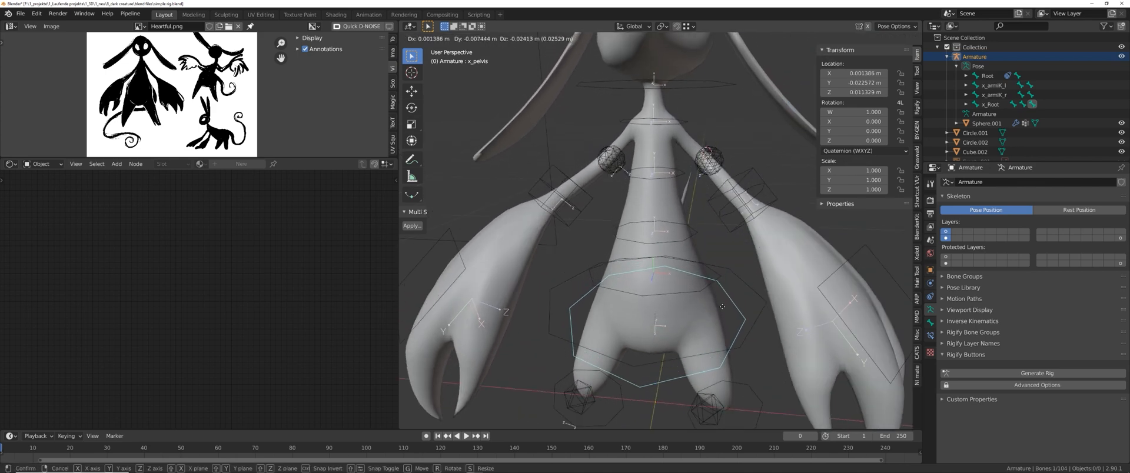
right_click(714, 294)
- Try parenting both arm IK bones to x_spine_03 in Edit Mode, using Keep Offset
middle_click_drag(714, 293, 713, 259)
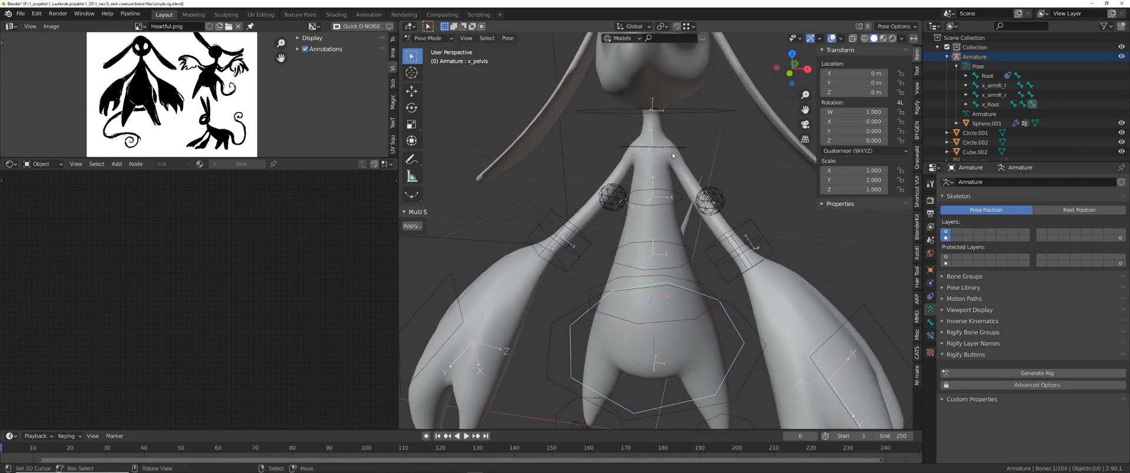
middle_click_drag(672, 155, 686, 242)
key("ctrl+Tab")
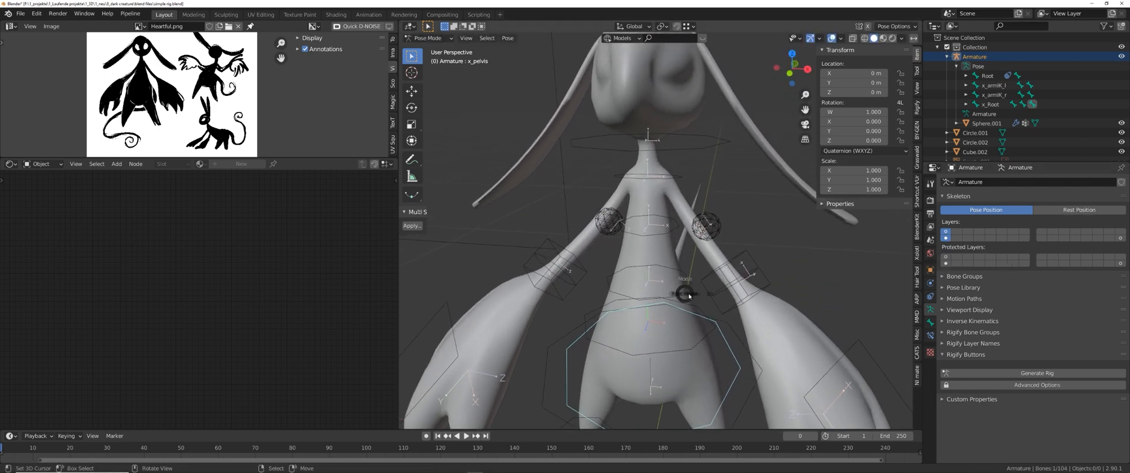
left_click(742, 298)
middle_click_drag(746, 313, 610, 292)
left_click(684, 332)
left_click(546, 294, "shift")
middle_click_drag(675, 178, 658, 185)
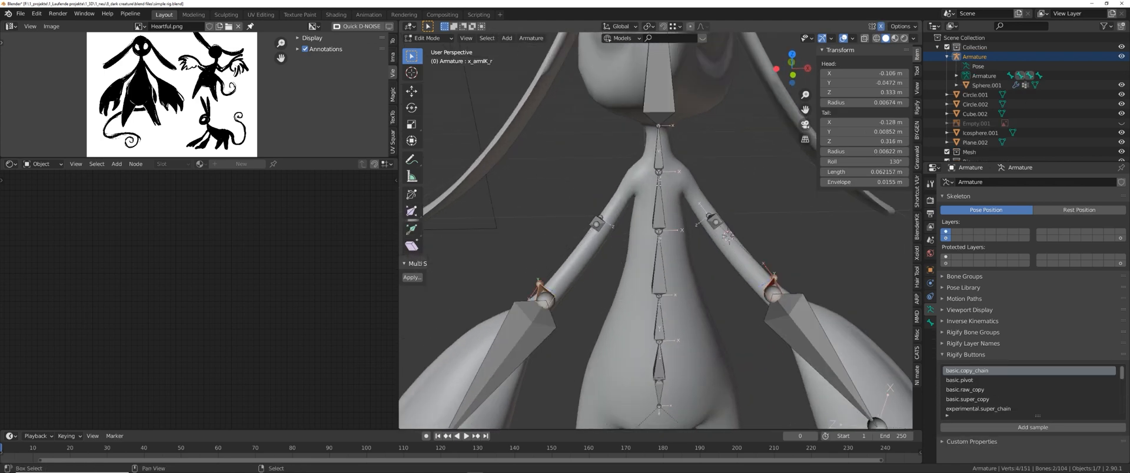
key("ctrl+p")
left_click(660, 187)
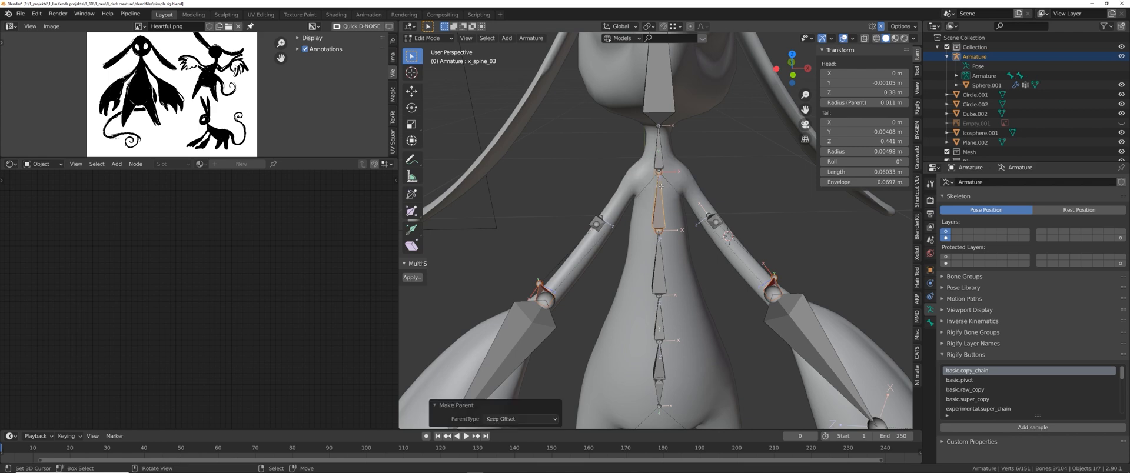
- Test the arm IK parenting in Pose Mode by rotating x_neck_01 and x_spine_03 about X
key("ctrl+Tab")
middle_click_drag(700, 253, 698, 241)
left_click(696, 161)
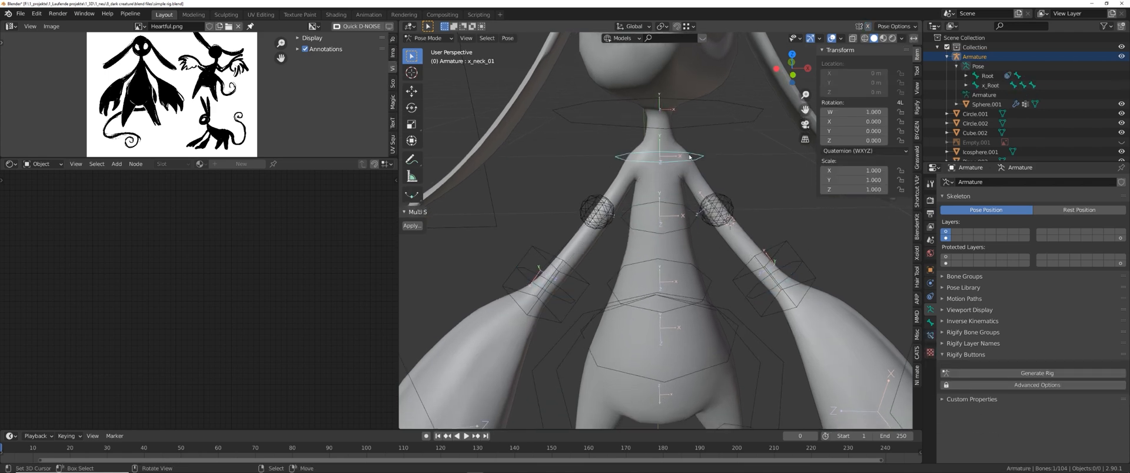
key("r")
key("x")
right_click(733, 177)
left_click(696, 219)
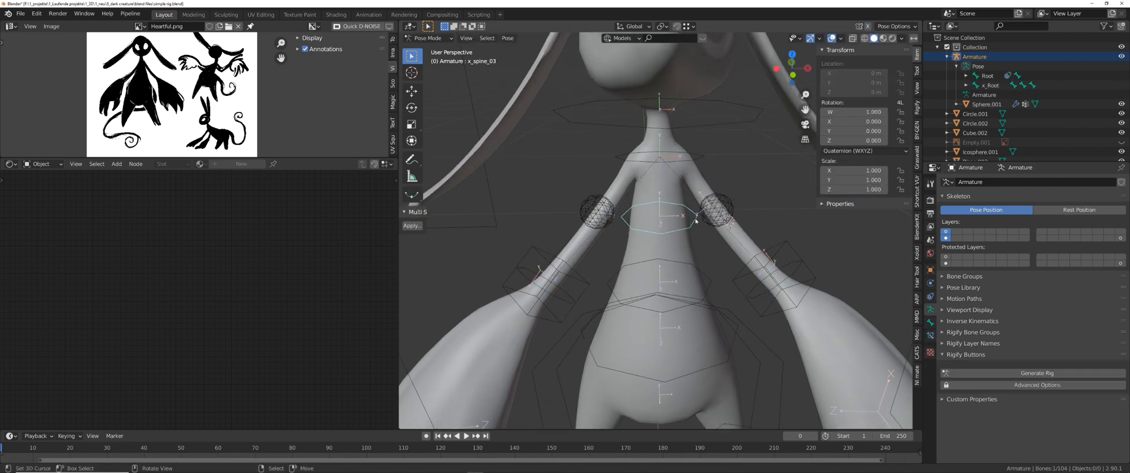
key("r")
key("x")
scroll(696, 219, "down", 5)
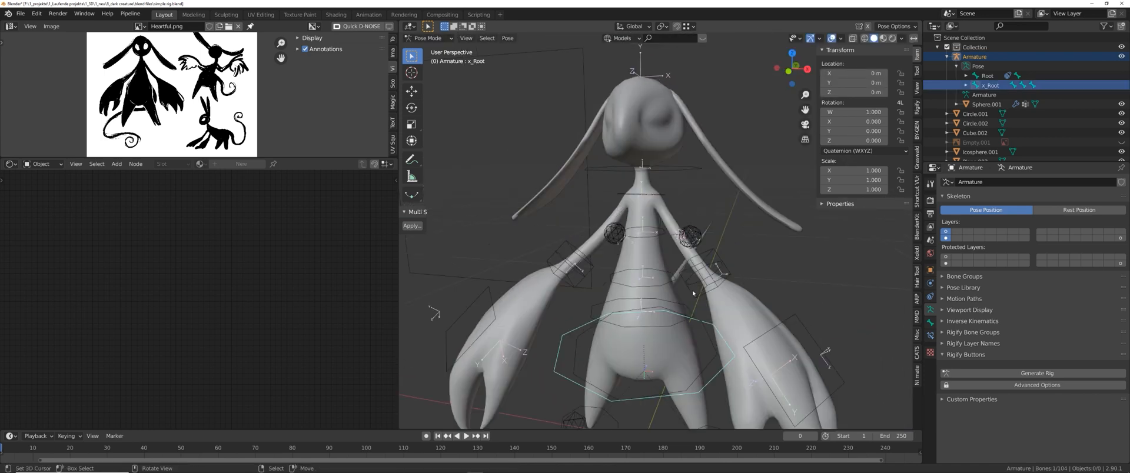
middle_click_drag(680, 286, 667, 273)
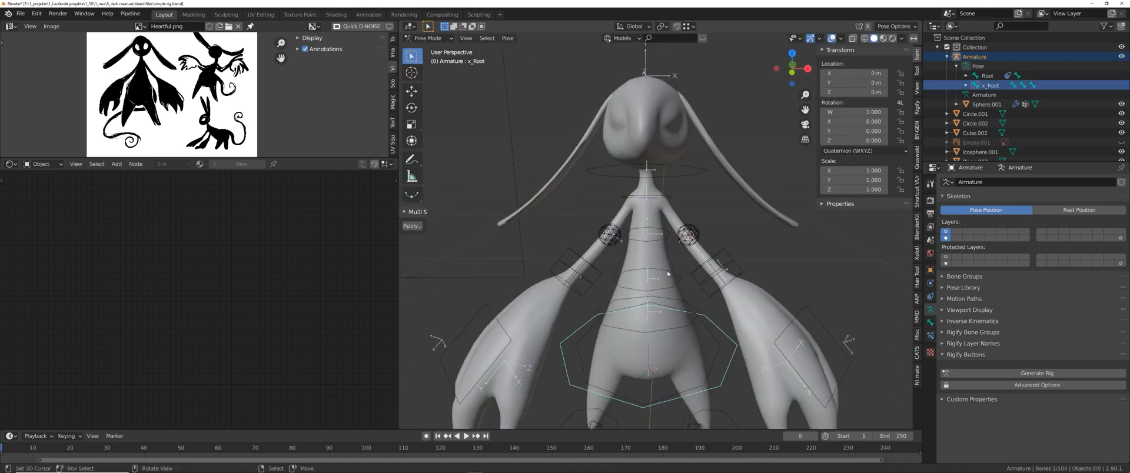
- Undo the parenting of both arm IK bones to x_spine_03 and return to Pose Mode
left_click(668, 274)
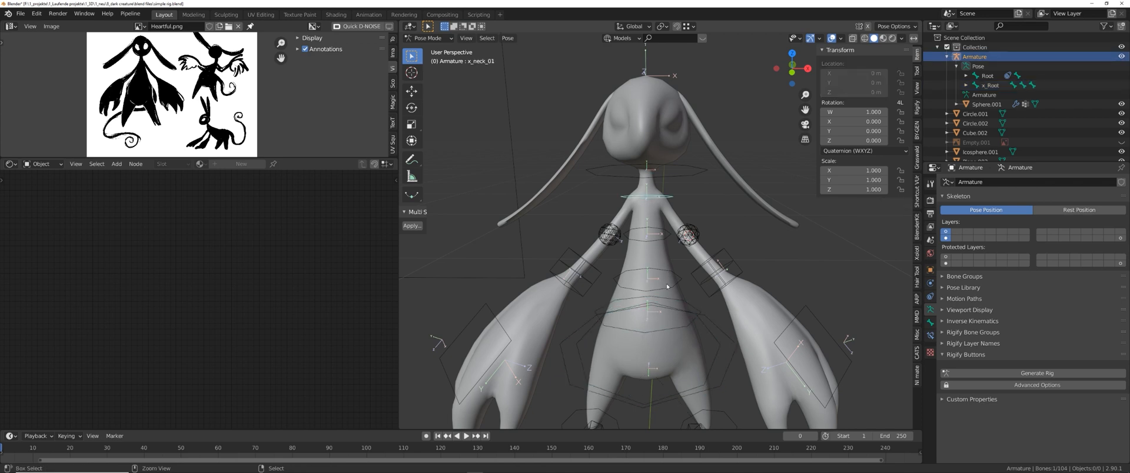
key("ctrl+z")
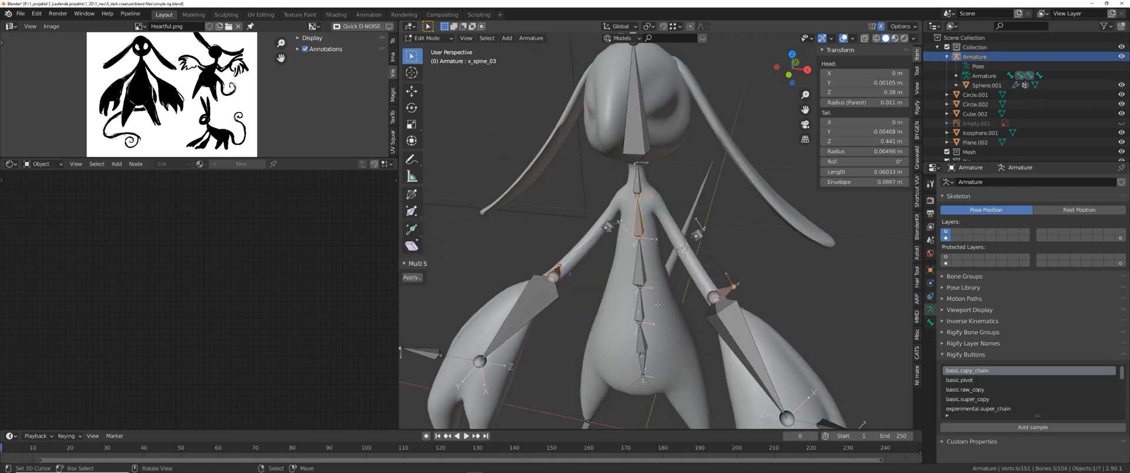
middle_click_drag(700, 265, 726, 241)
key("Tab")
- Add a Child Of bone constraint to x_armIK_l with Armature as its target
left_click(929, 335)
right_click(726, 240)
left_click(1029, 182)
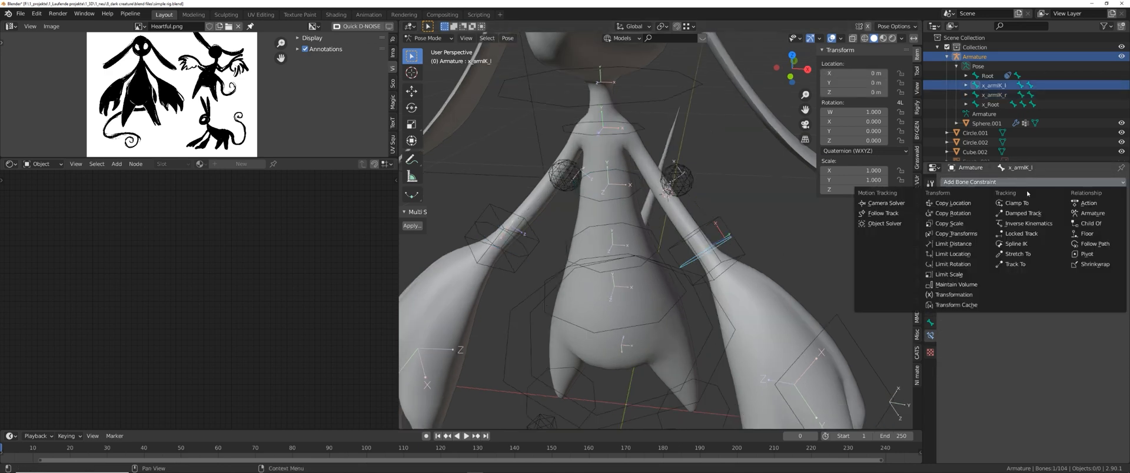
left_click(1092, 223)
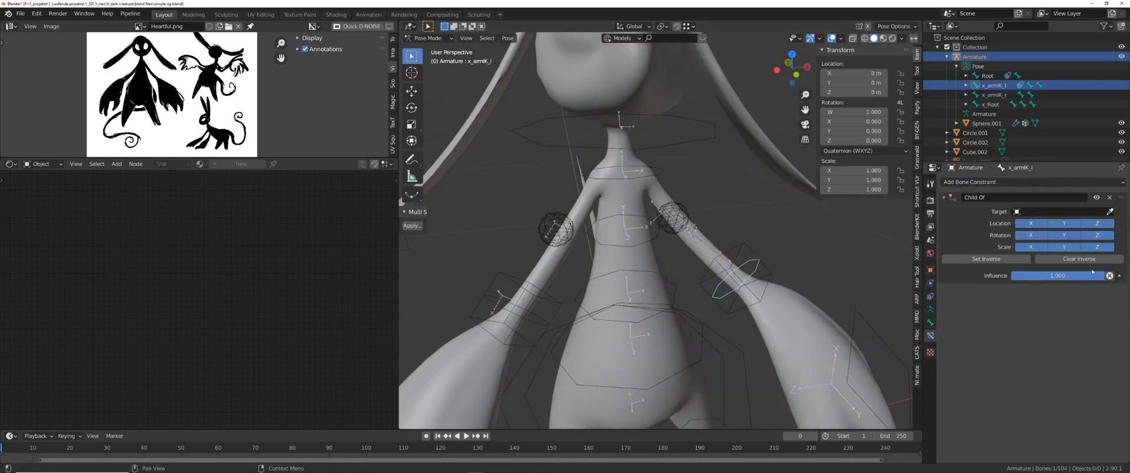
left_click(663, 168)
- Set the Child Of constraint's bone on x_armIK_l to x_spine_03 and apply Set Inverse
left_click(1036, 222)
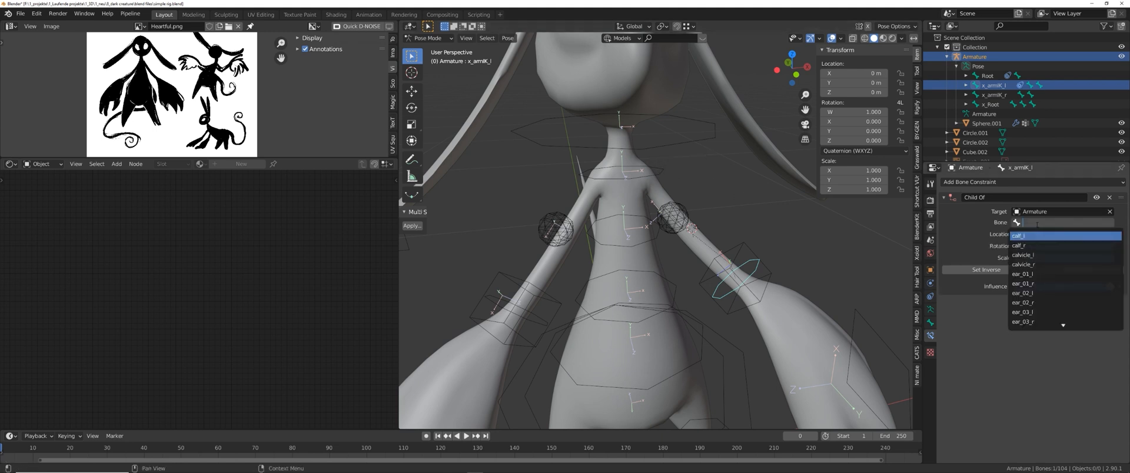
type("x")
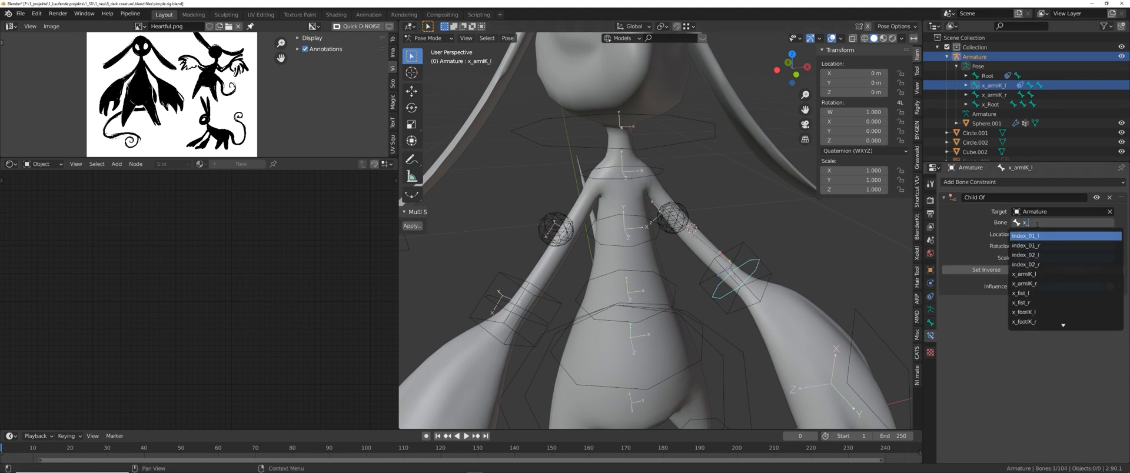
type("_spi")
key("Down")
key("Down")
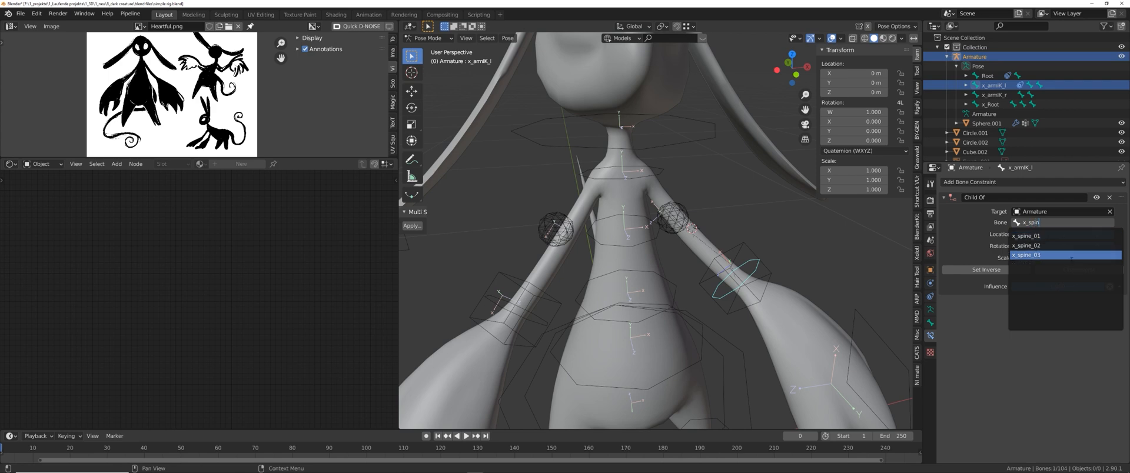
left_click(1071, 256)
left_click(978, 270)
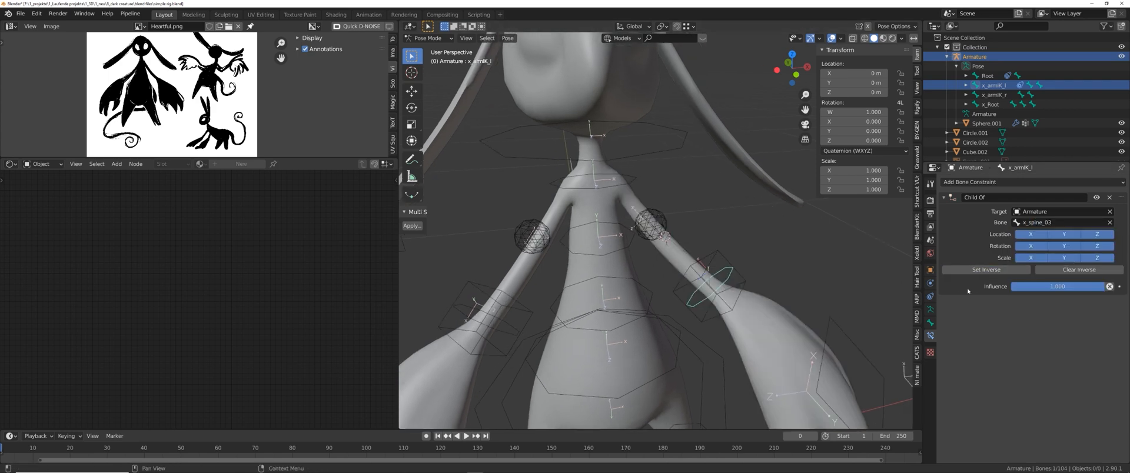
- Test the left arm's Child Of constraint by freely rotating x_spine_03, then cancel the rotation
middle_click_drag(642, 266, 628, 221)
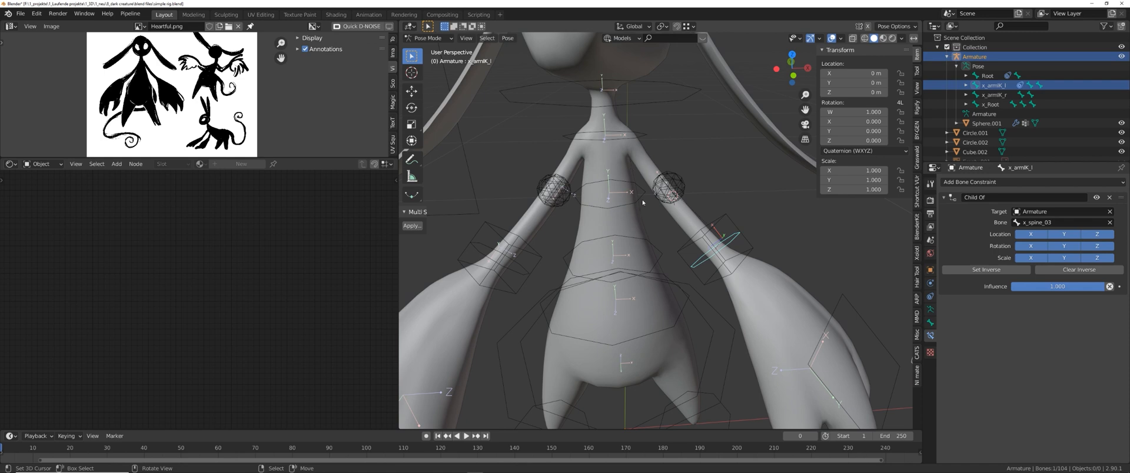
right_click(642, 200)
key("r")
key("r")
right_click(683, 264)
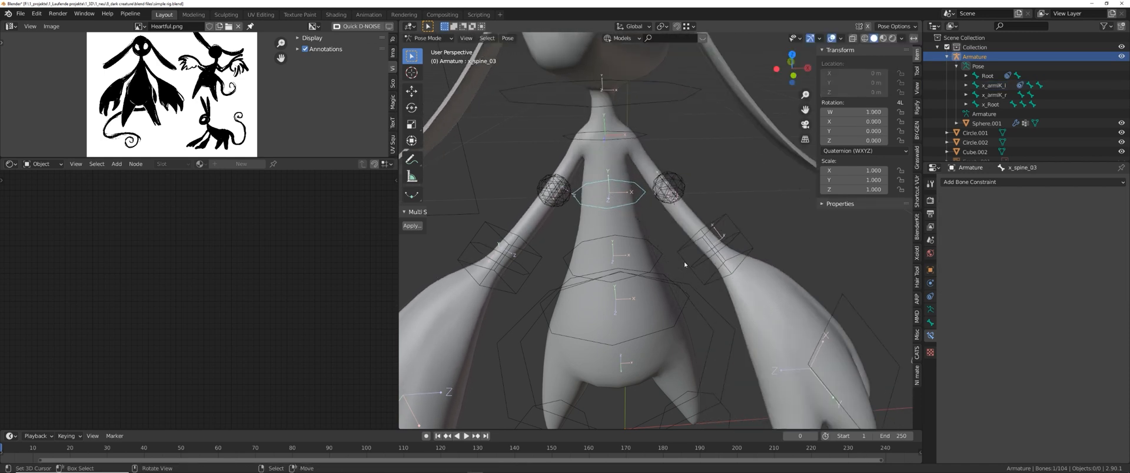
- Add a Child Of constraint to x_armIK_r targeting Armature bone x_spine_03 and apply Set Inverse
middle_click_drag(633, 269, 545, 283)
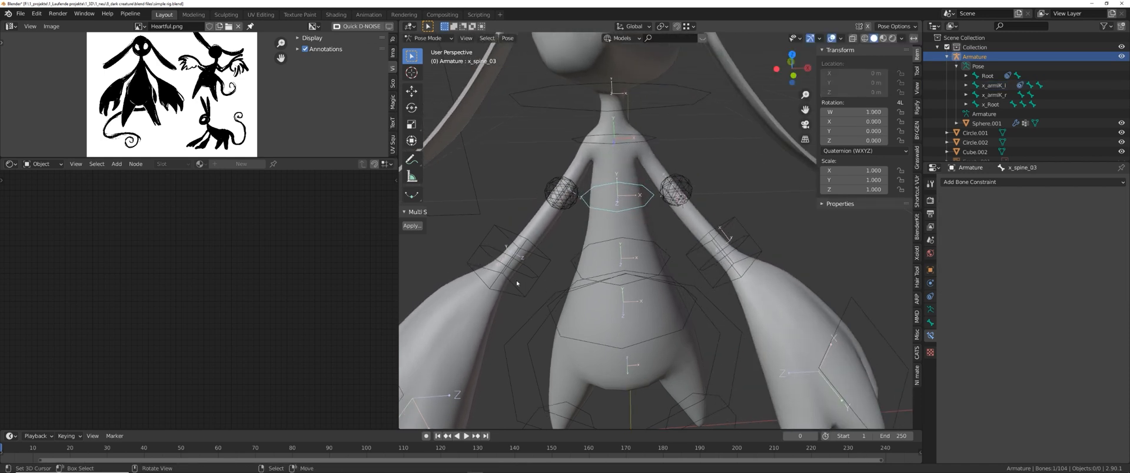
right_click(510, 260)
left_click(1033, 182)
left_click(1047, 223)
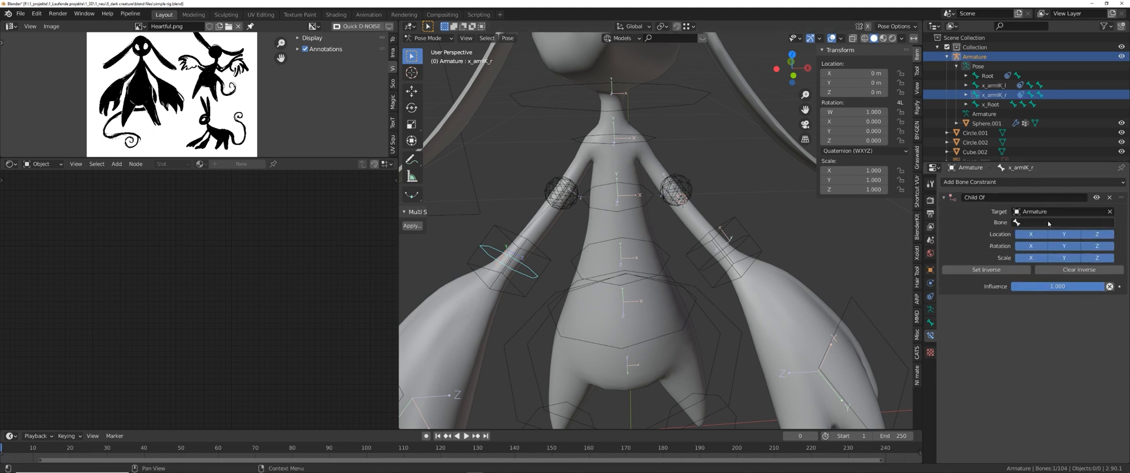
type("x_")
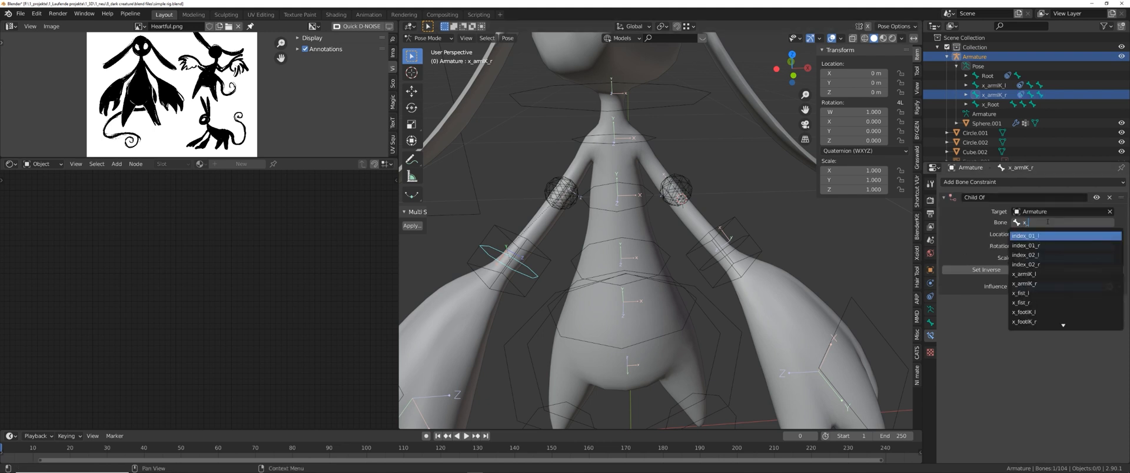
type("spi")
key("Down")
key("Down")
key("Return")
left_click(996, 271)
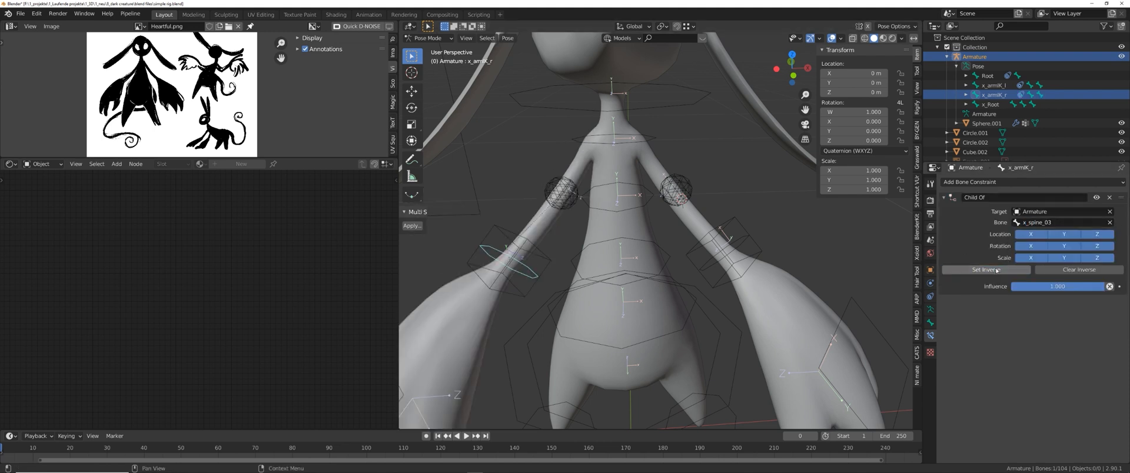
- Rotate x_spine_03 by 17° in the view plane and further about global X to check that both arms follow
middle_click_drag(824, 276, 896, 309)
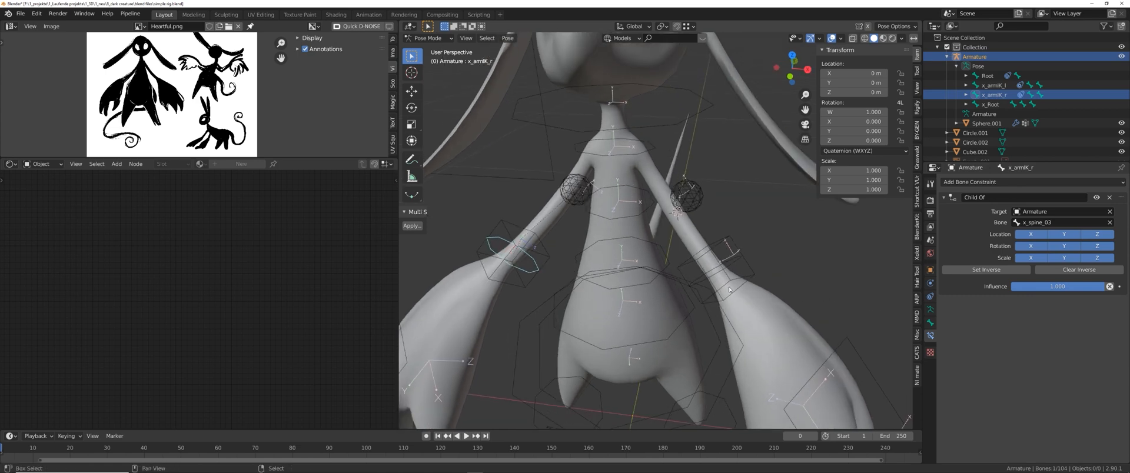
right_click(701, 179)
middle_click_drag(730, 290, 744, 247, "shift")
key("r")
left_click(829, 247)
key("r")
key("x")
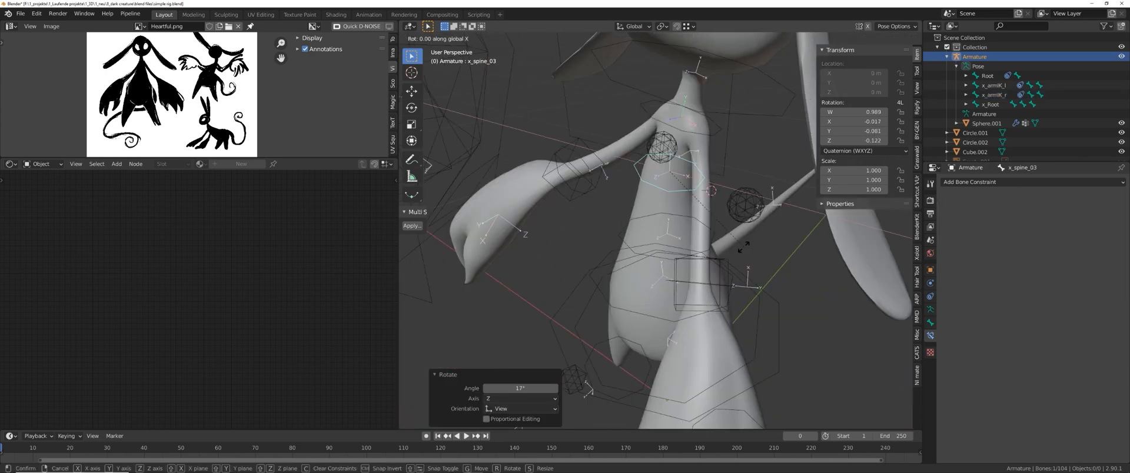
left_click(738, 202)
middle_click_drag(729, 215, 753, 212)
middle_click_drag(738, 254, 578, 204)
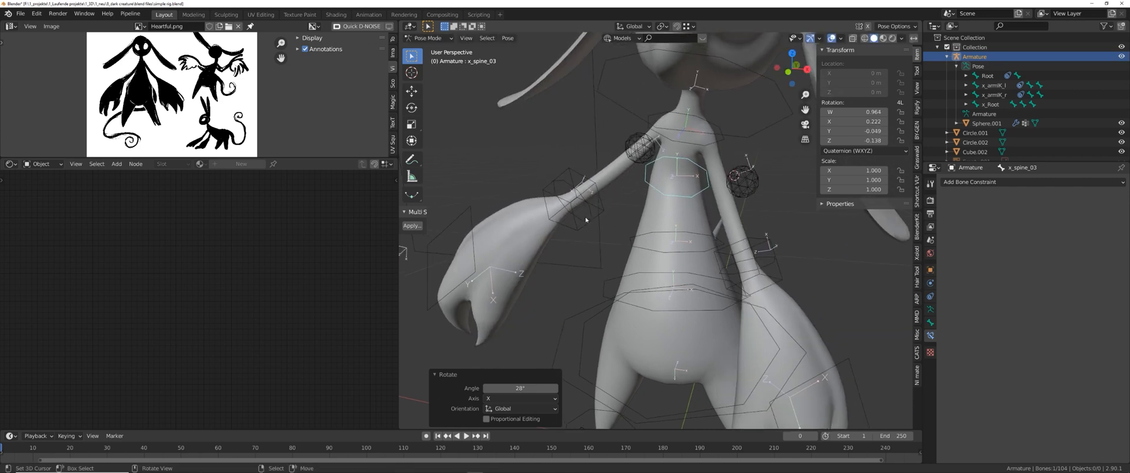
- Lower the Child Of influence on x_armIK_r to 0 to detach the arm control from the upper spine
right_click(584, 217)
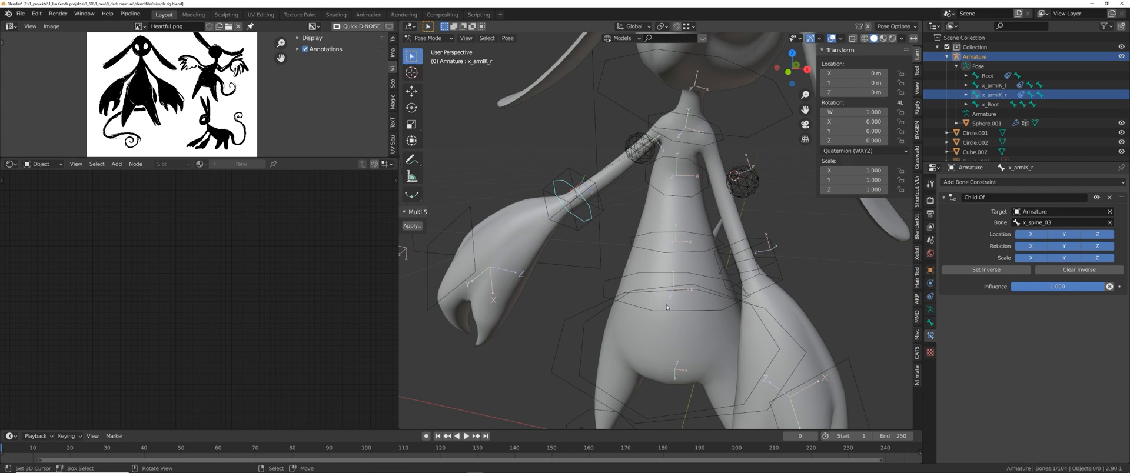
middle_click_drag(666, 306, 652, 323, "shift")
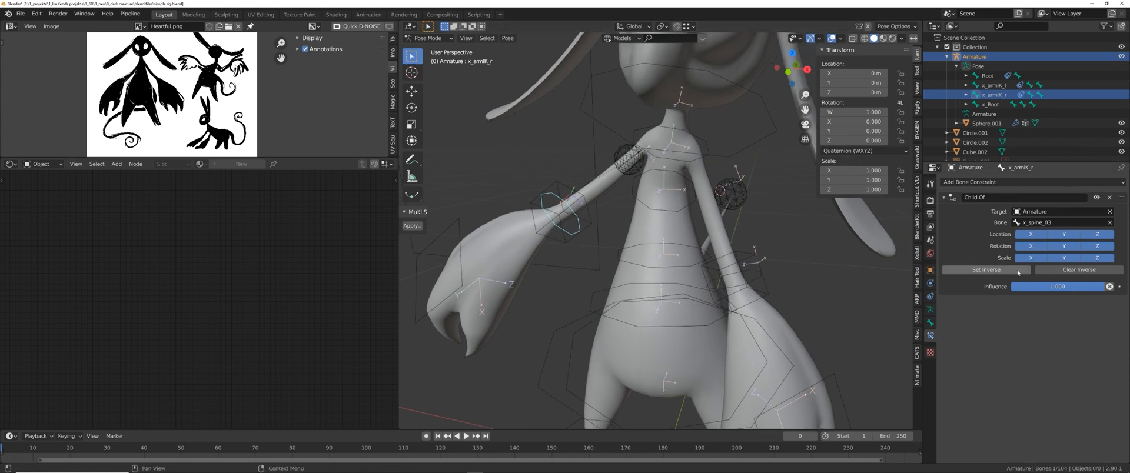
left_click_drag(1086, 292, 997, 289)
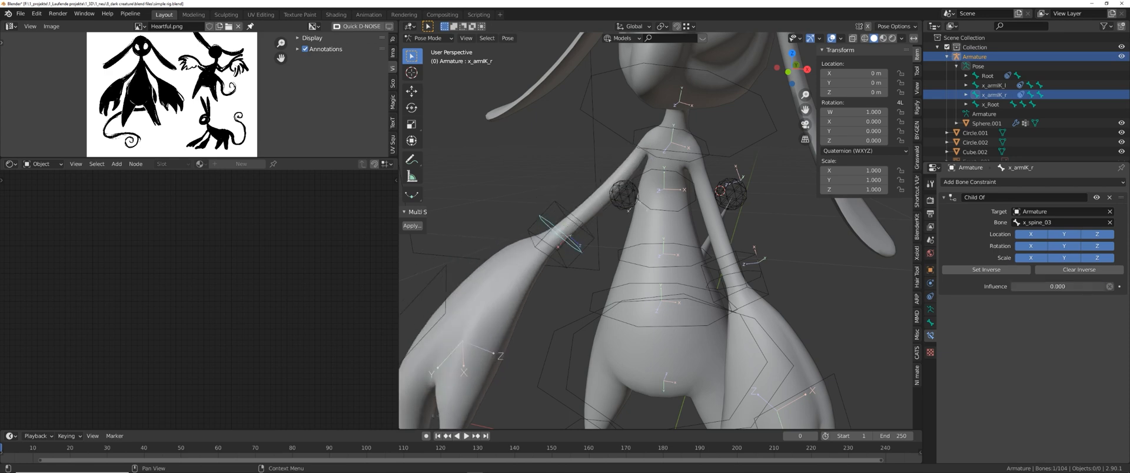
- Freely rotate x_spine_03 to test the arms with the Child Of influence off, then cancel the rotation
middle_click_drag(630, 250, 659, 253)
right_click(694, 207)
key("r")
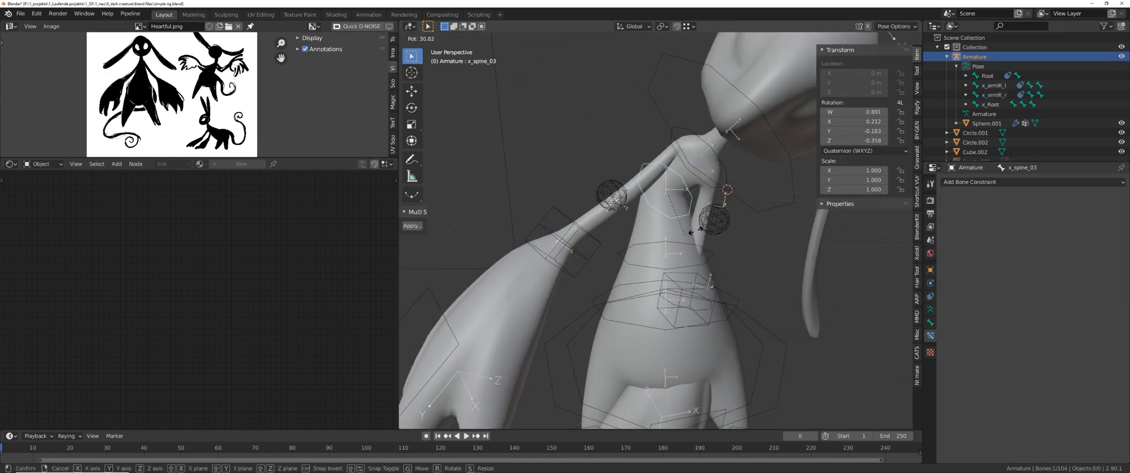
right_click(687, 291)
- Restore the Child Of influence on x_armIK_r to 1
middle_click_drag(677, 259, 583, 229)
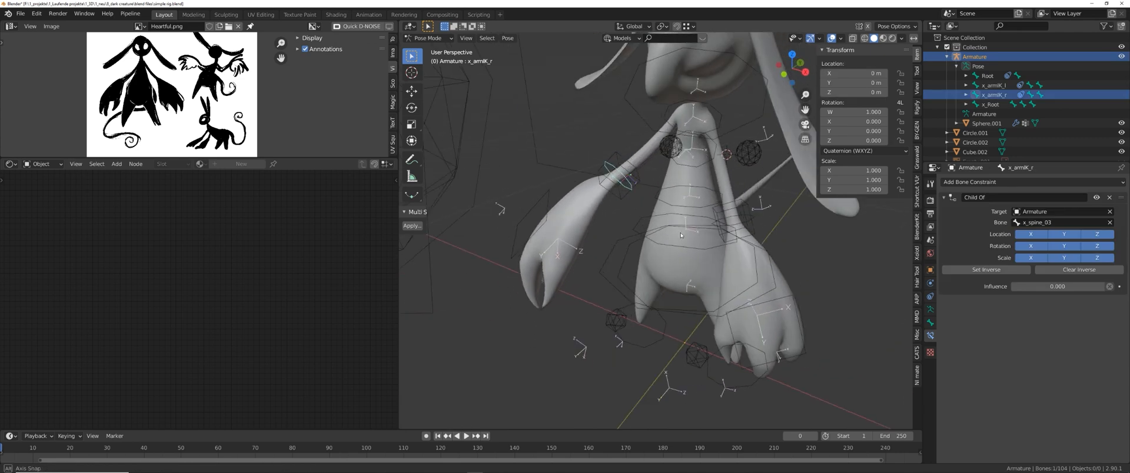
middle_click_drag(253, 138, 275, 156)
scroll(265, 131, "up", 2)
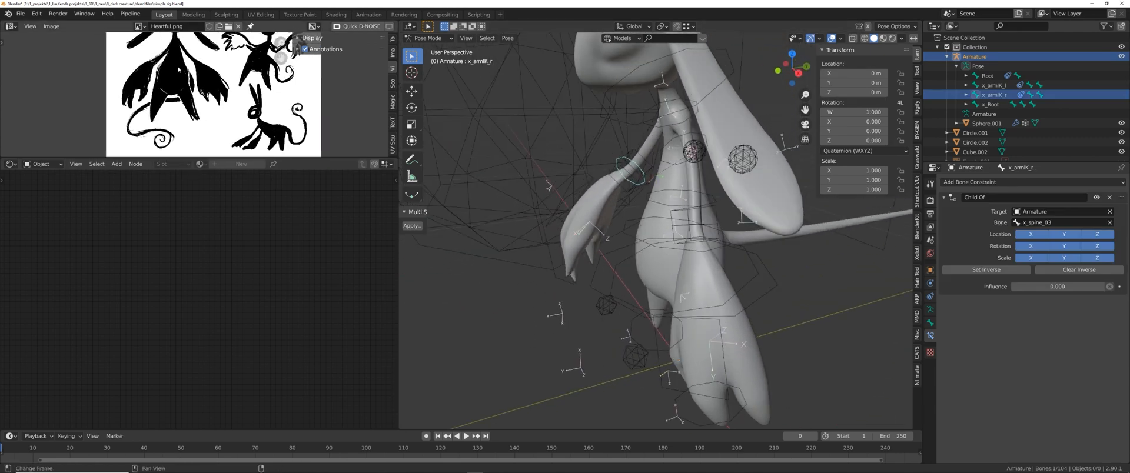
middle_click_drag(539, 185, 565, 193)
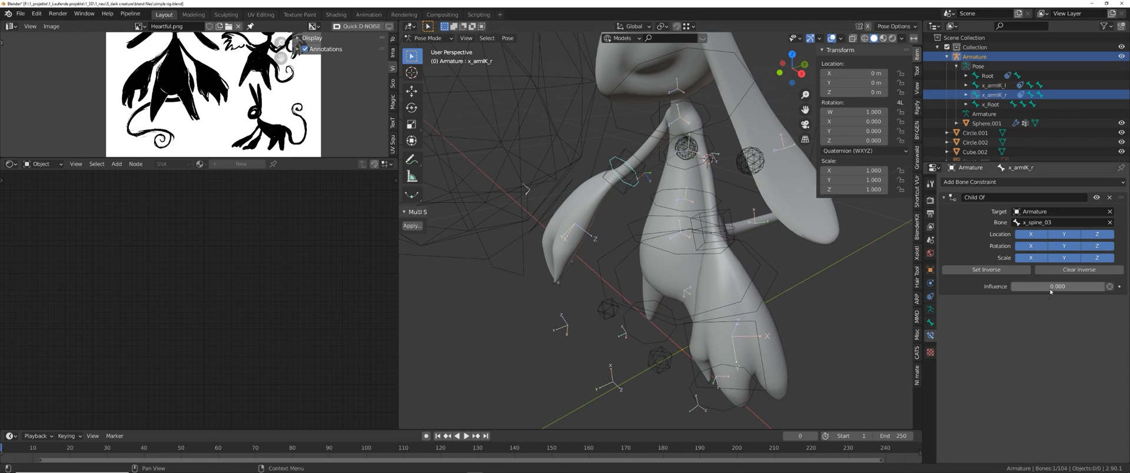
left_click_drag(1050, 289, 1087, 290)
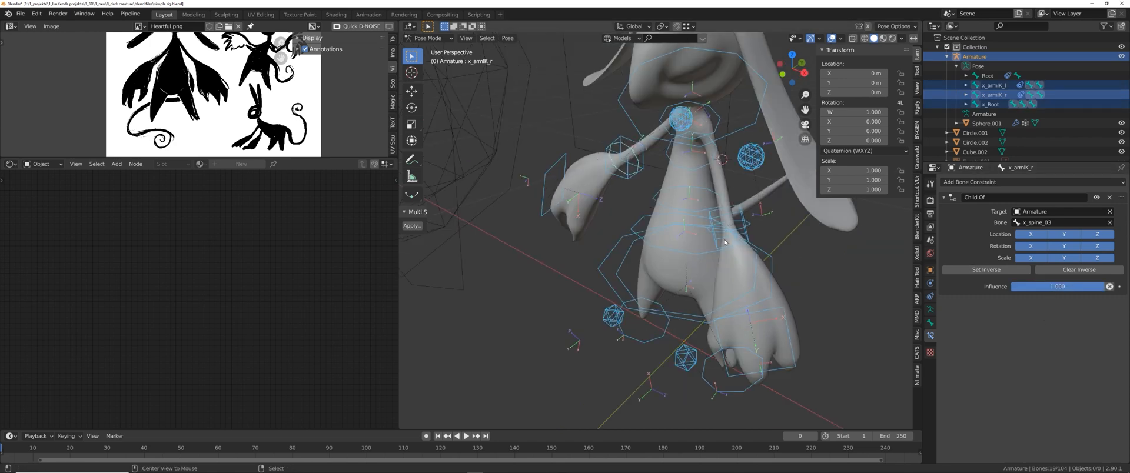
- Reset all control bones to their rest pose and switch the armature to Object Mode
middle_click_drag(725, 242, 762, 236)
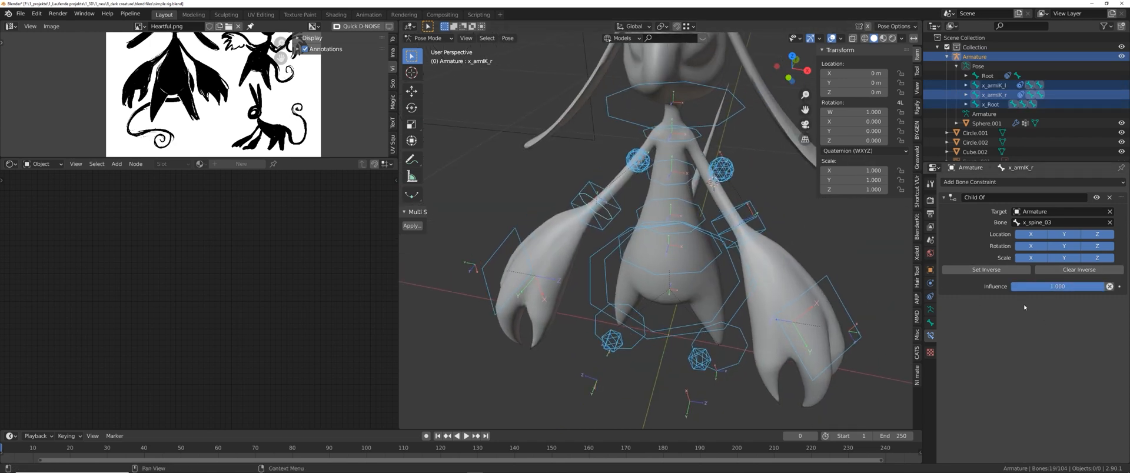
key("Tab")
left_click(653, 288)
mouse_move(694, 347)
middle_mouse_down()
mouse_move(644, 344)
mouse_move(707, 339)
mouse_move(696, 356)
middle_mouse_up()
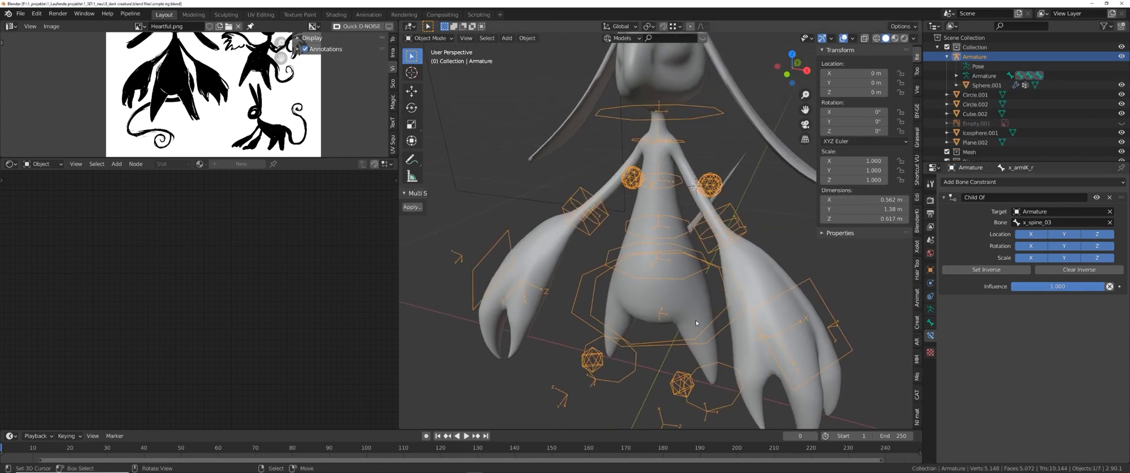
middle_click_drag(668, 327, 659, 325, "shift")
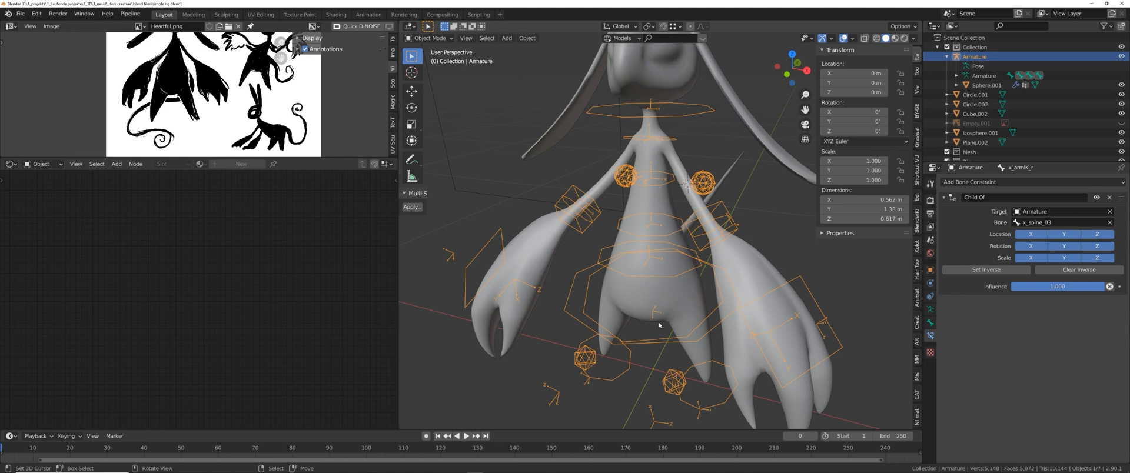
- Set the x_armIK_r bone's Child Of influence to 0 and switch the armature to Pose Mode
middle_click_drag(699, 323, 715, 321)
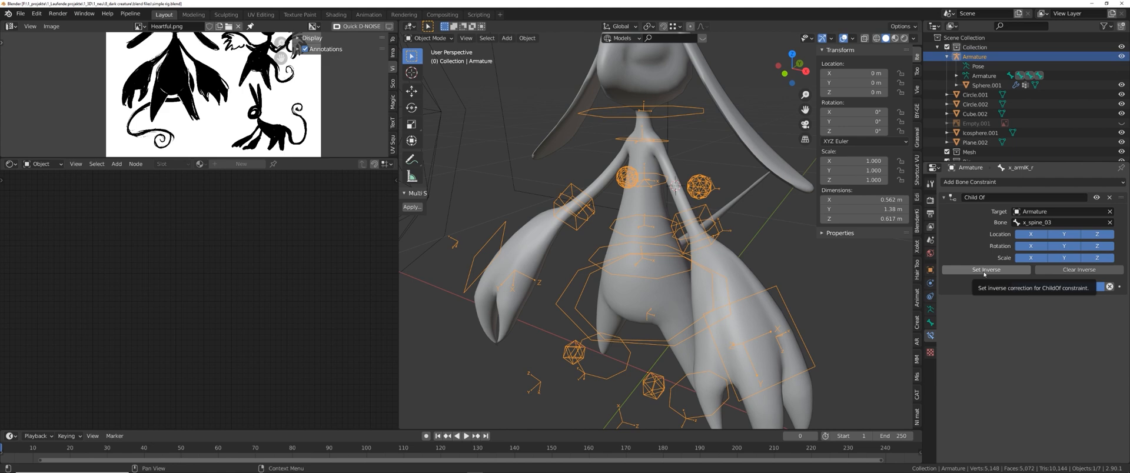
middle_click_drag(721, 296, 714, 296, "shift")
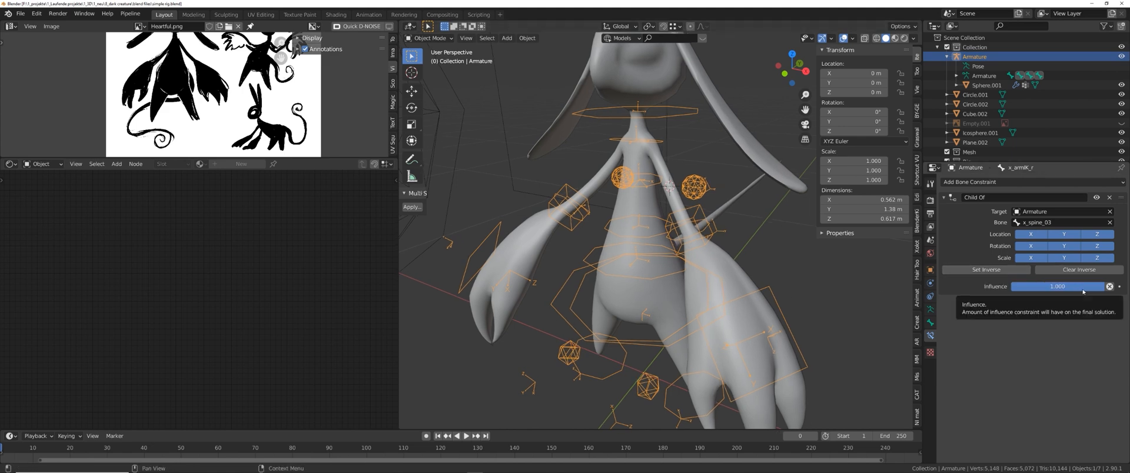
left_click_drag(1082, 291, 1074, 291)
key("ctrl+Tab")
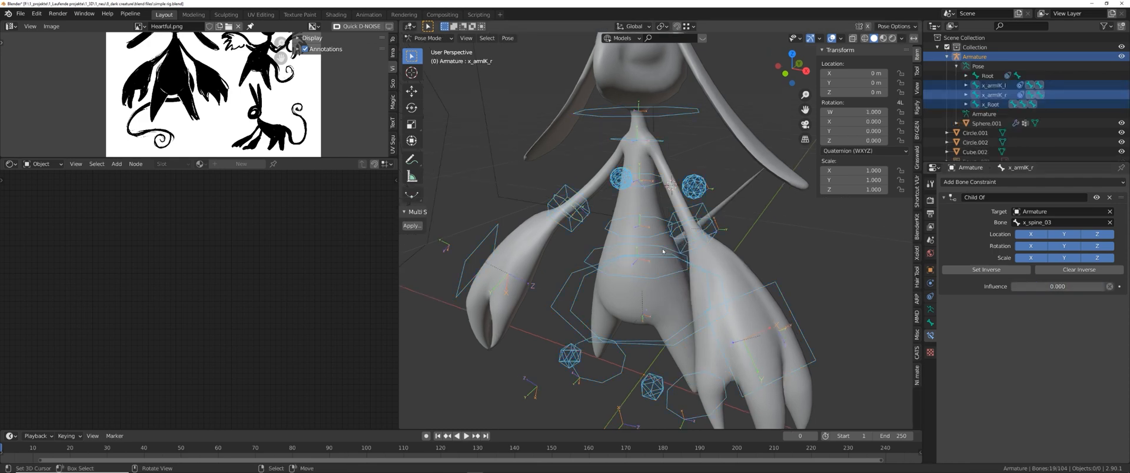
- Rotate the x_spine_02 bone 35.6° about the global X axis to bend the creature's torso forward
left_click(658, 236)
key("r")
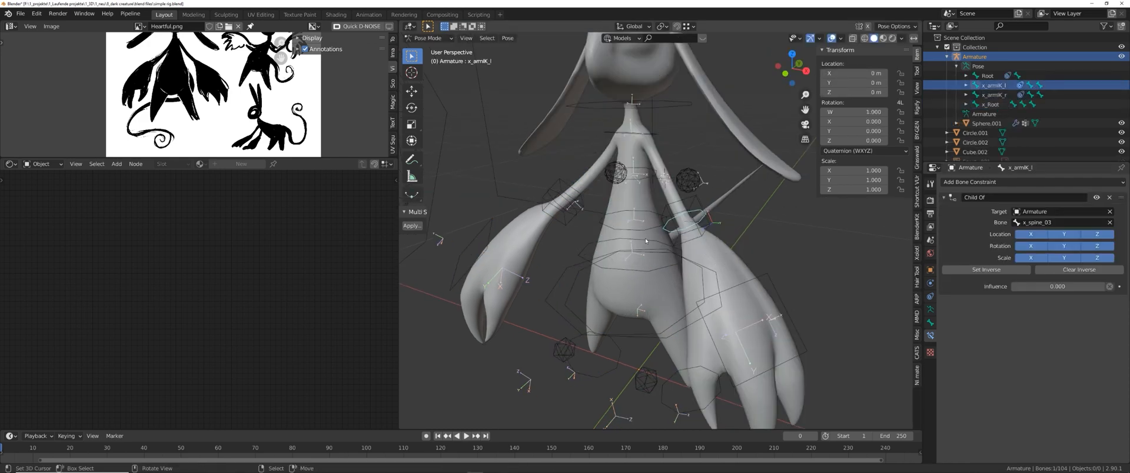
left_click(645, 240)
key("r")
key("x")
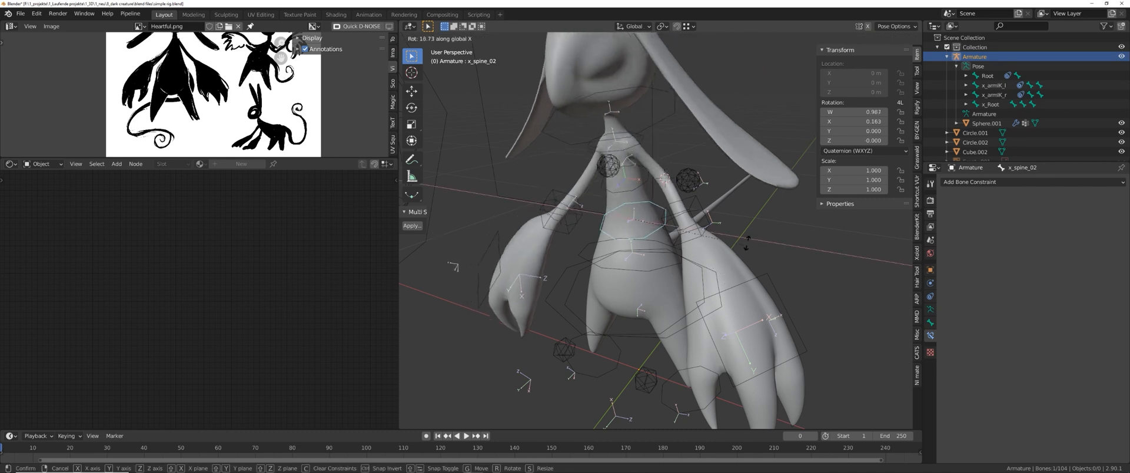
left_click(763, 213)
scroll(727, 213, "up", 4)
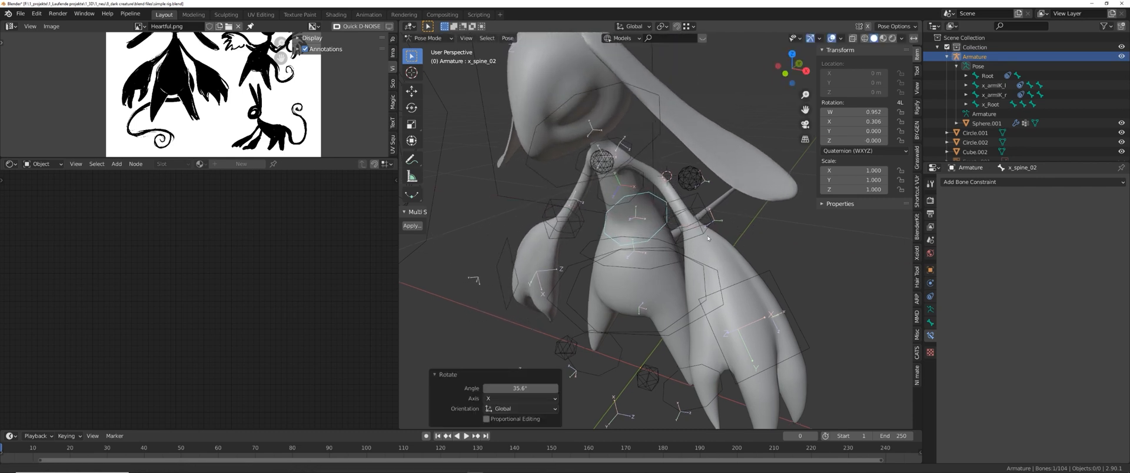
middle_click_drag(714, 225, 673, 229)
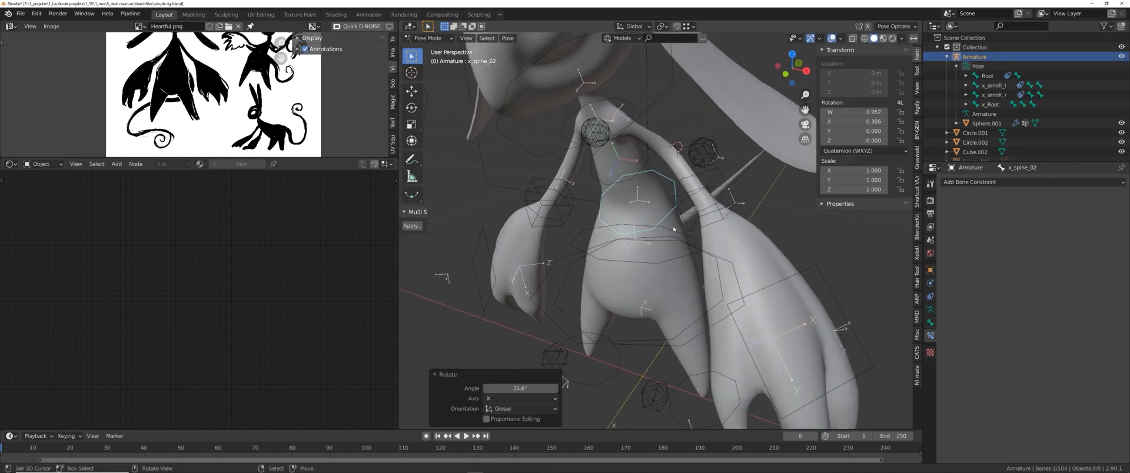
left_click(713, 309)
key("g")
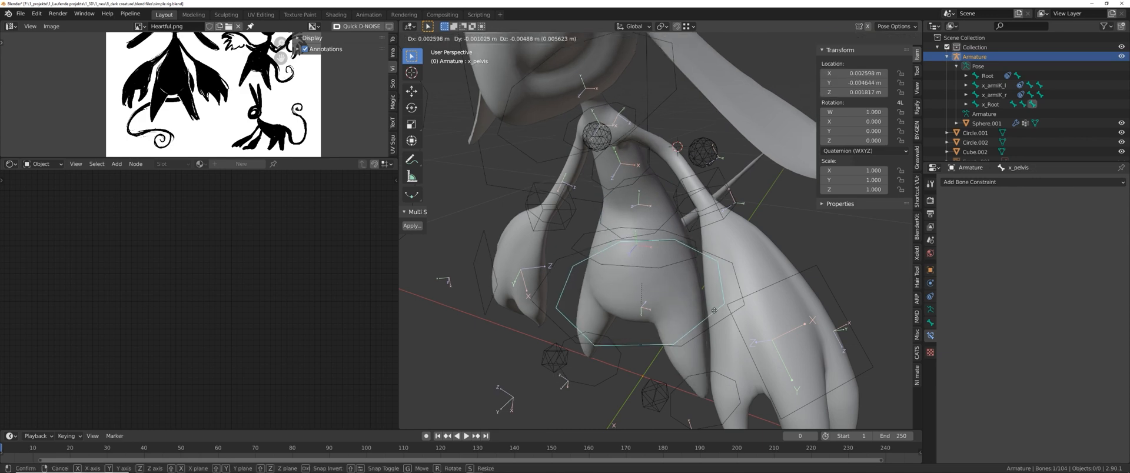
key("Escape")
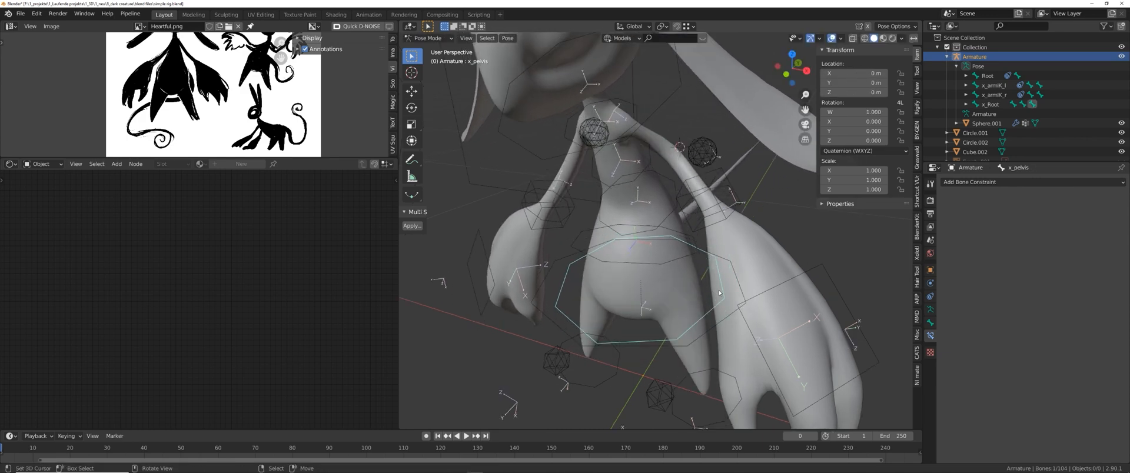
- Set the Child Of constraint influence of the x_armIK_l bone to 1.000
left_click(709, 213)
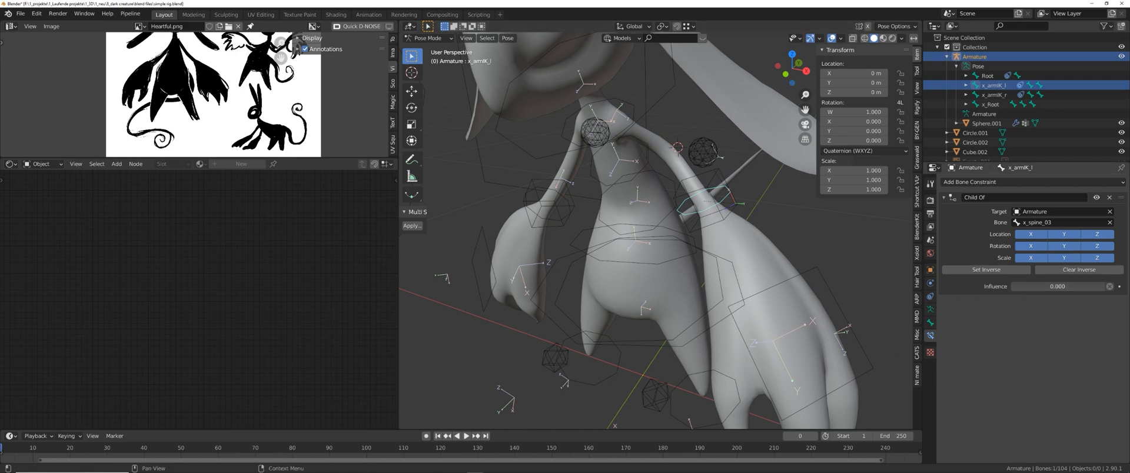
mouse_move(1014, 287)
left_mouse_down()
mouse_move(1101, 287)
mouse_move(1009, 286)
left_mouse_up()
middle_click_drag(746, 296, 752, 301, "shift")
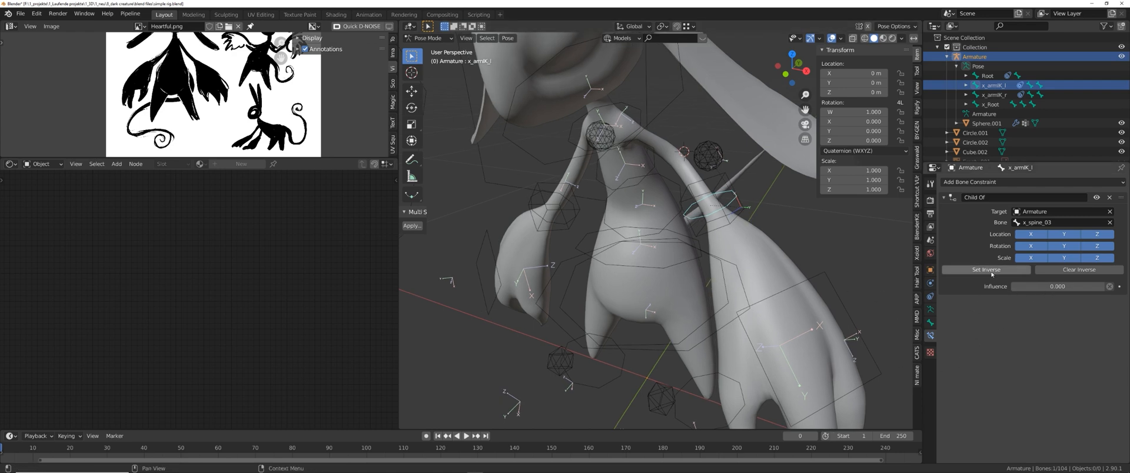
left_click_drag(1023, 286, 1029, 286)
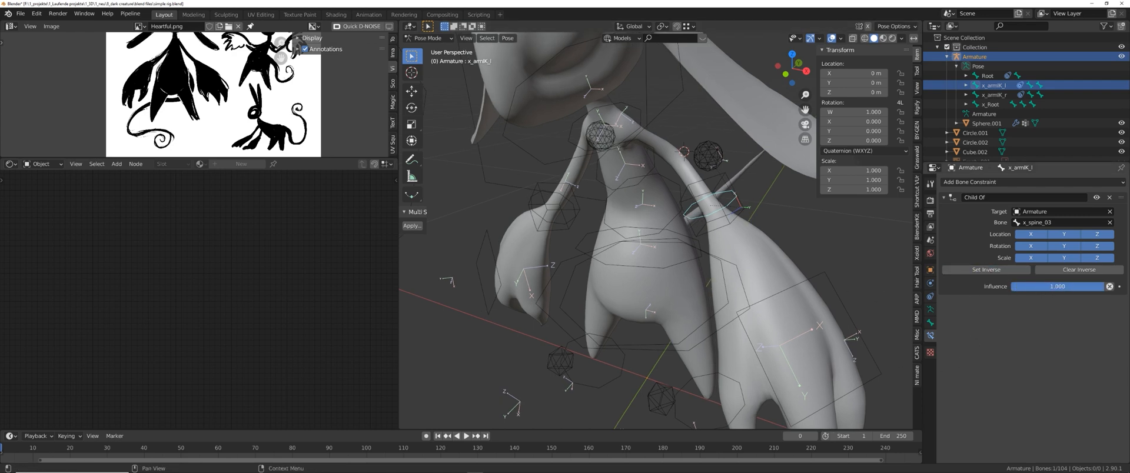
left_click(721, 311)
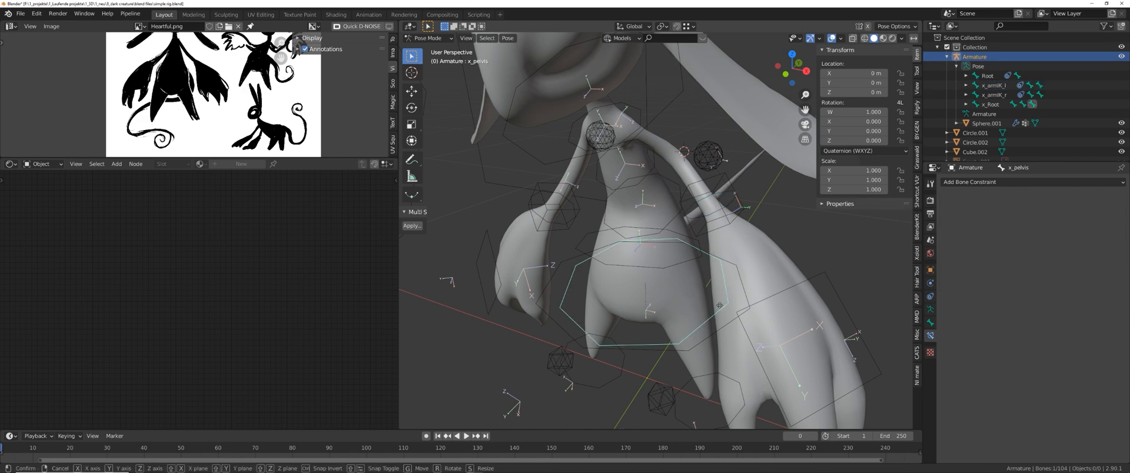
key("g")
right_click(721, 313)
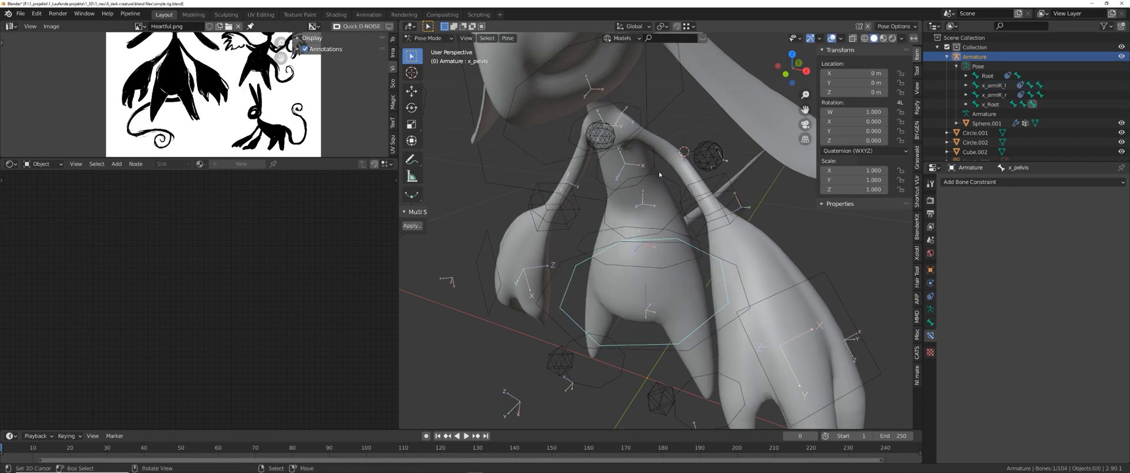
- Enlarge the reference image area and reset the x_armIK_l bone's Child Of influence to 0
left_click(719, 212)
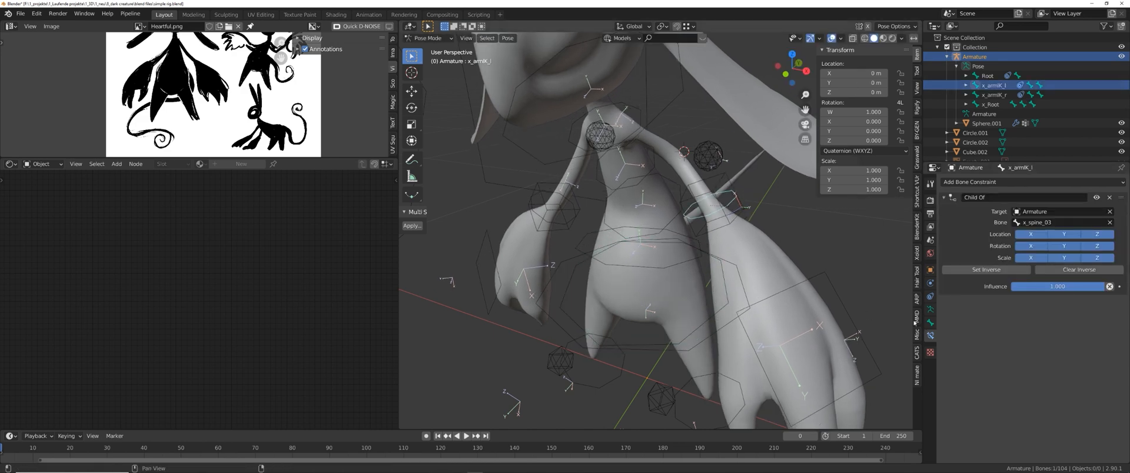
middle_click_drag(594, 250, 585, 256, "shift")
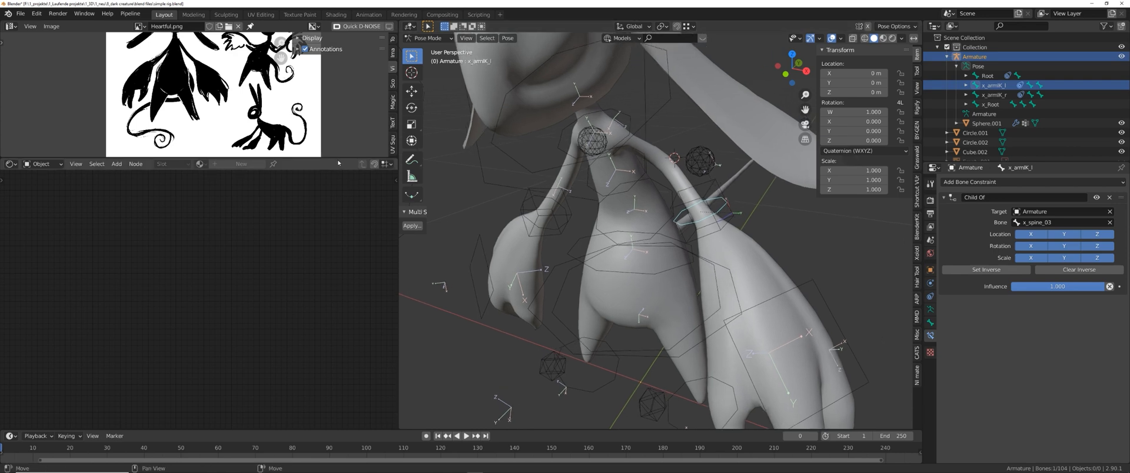
left_click_drag(339, 159, 338, 215)
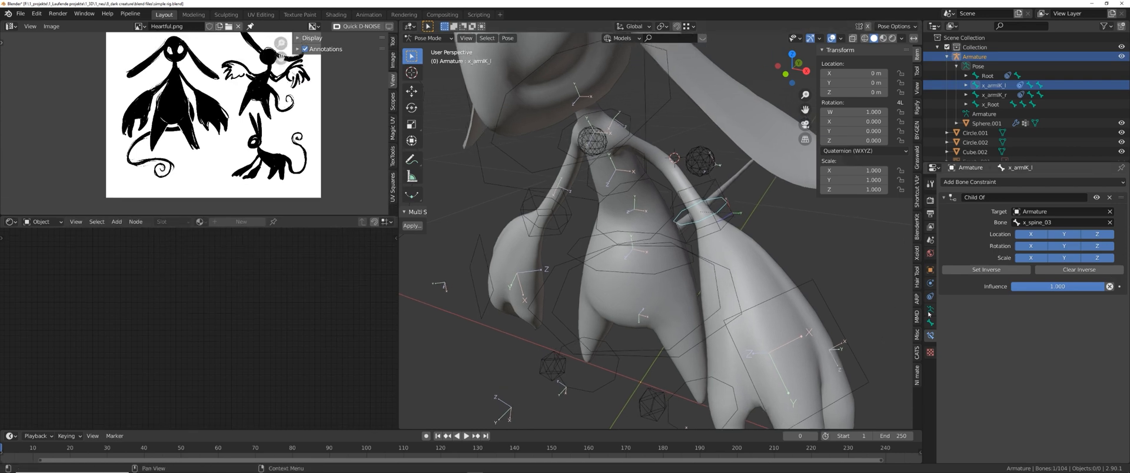
middle_click_drag(765, 275, 780, 273)
key("BackSpace")
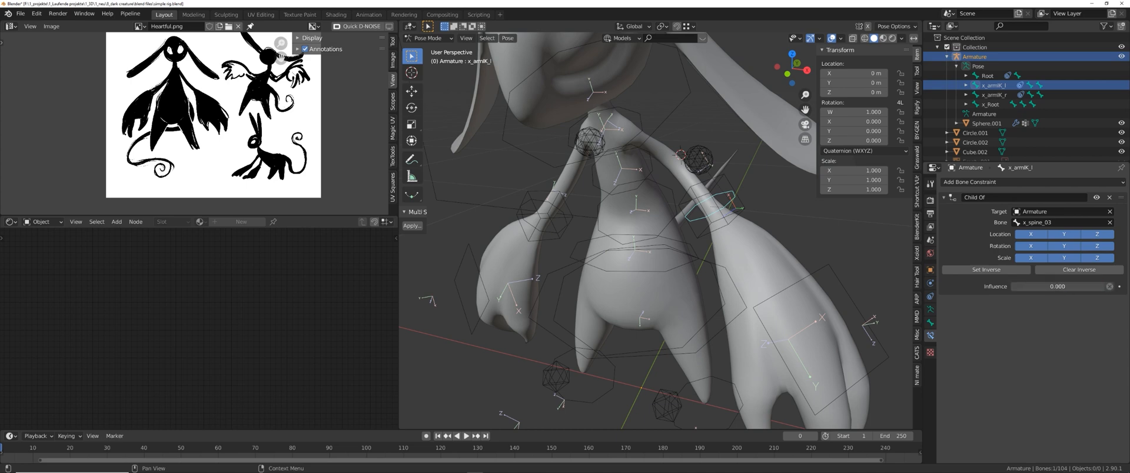
- Reopen the recent simple rig.blend file, discarding the unsaved changes
left_click(20, 13)
mouse_move(44, 43)
left_click(162, 47)
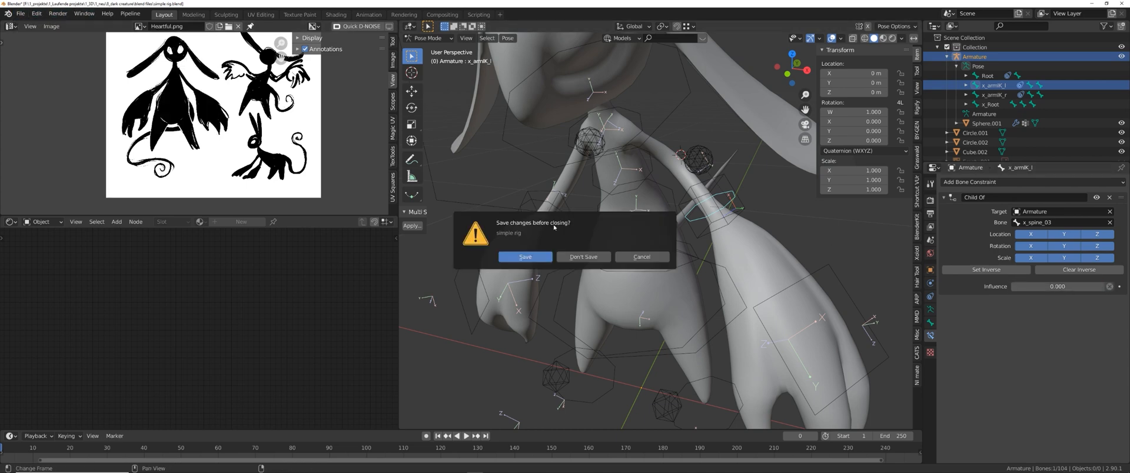
left_click(582, 257)
- Switch the armature to Pose Mode and rotate the x_spine_03 bone about the global X axis to lean the torso forward
middle_click_drag(772, 266, 727, 290)
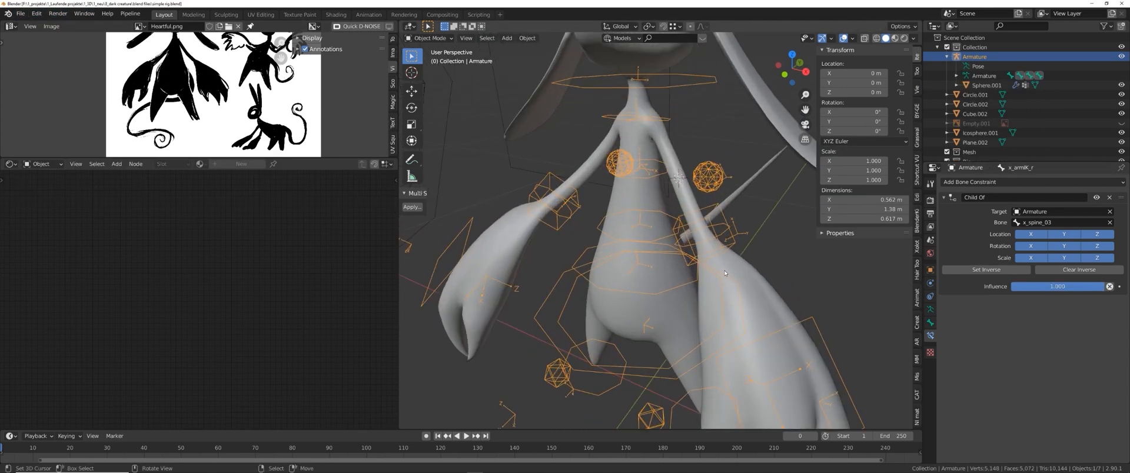
key("ctrl+Tab")
right_click(652, 181)
key("r")
key("x")
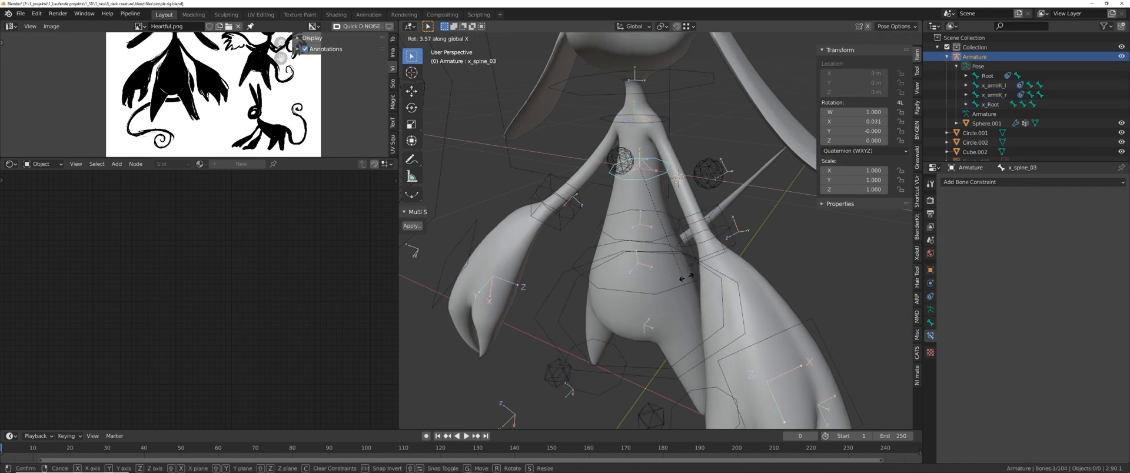
left_click(720, 242)
- Inspect the x_armIK_l control up close and try to rotate the x_spine_03 bone once more
right_click(720, 242)
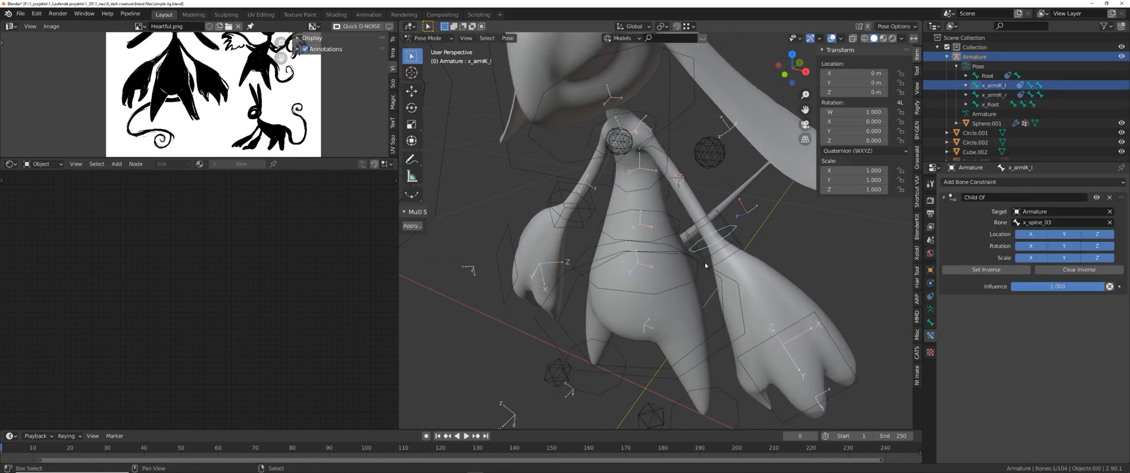
scroll(721, 243, "up", 4)
middle_click_drag(756, 247, 649, 191)
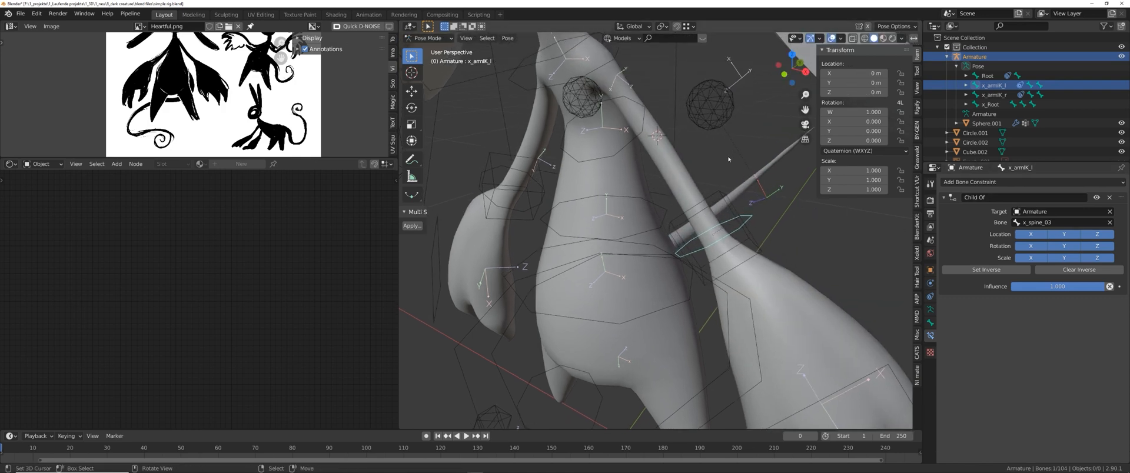
right_click(650, 191)
key("r")
left_click(639, 206)
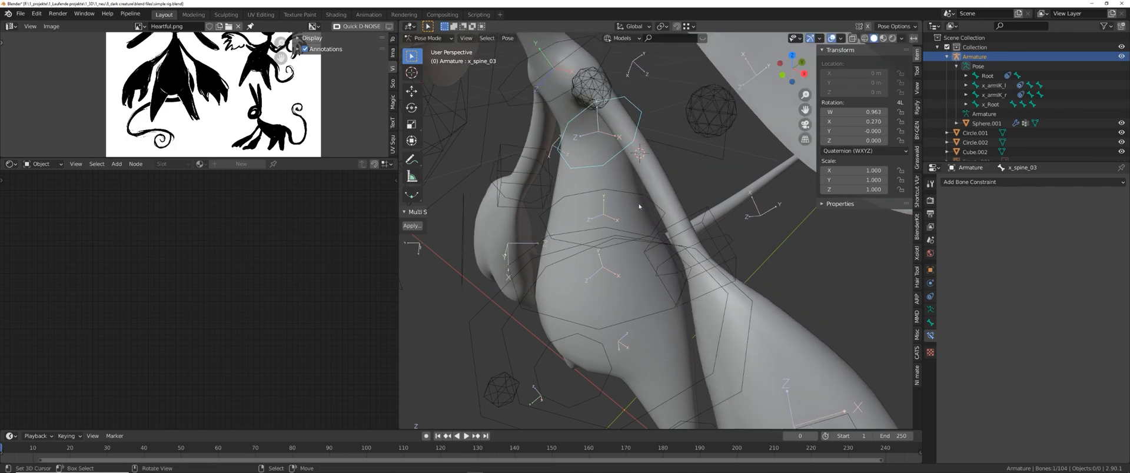
- Insert a Visual Location, Rotation & Scale keyframe on the x_armIK_l bone at frame 0
middle_click_drag(672, 256, 719, 242)
right_click(708, 217)
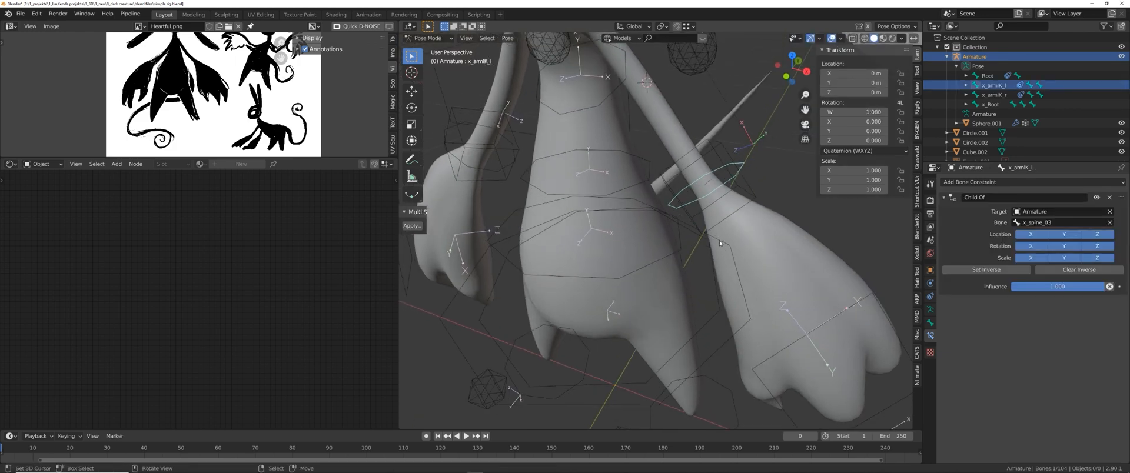
key("i")
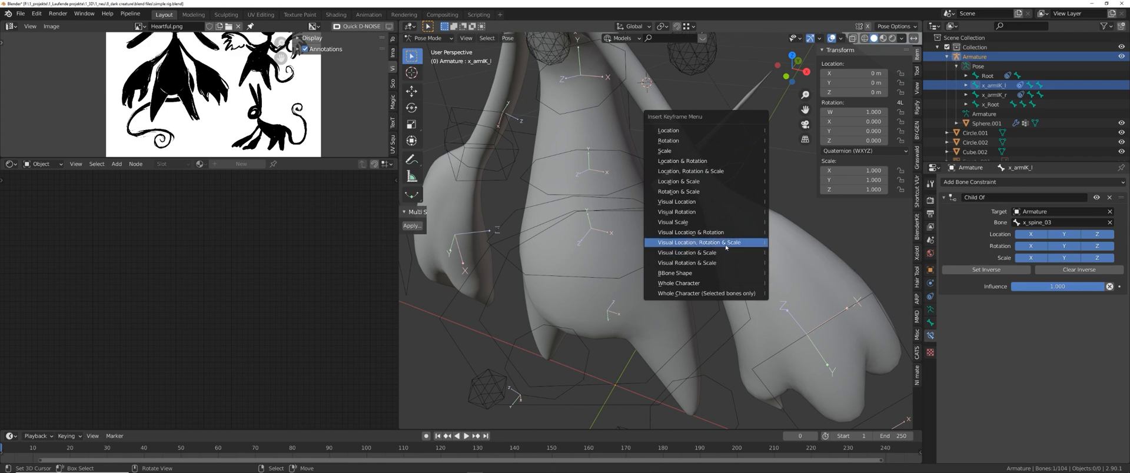
left_click(690, 247)
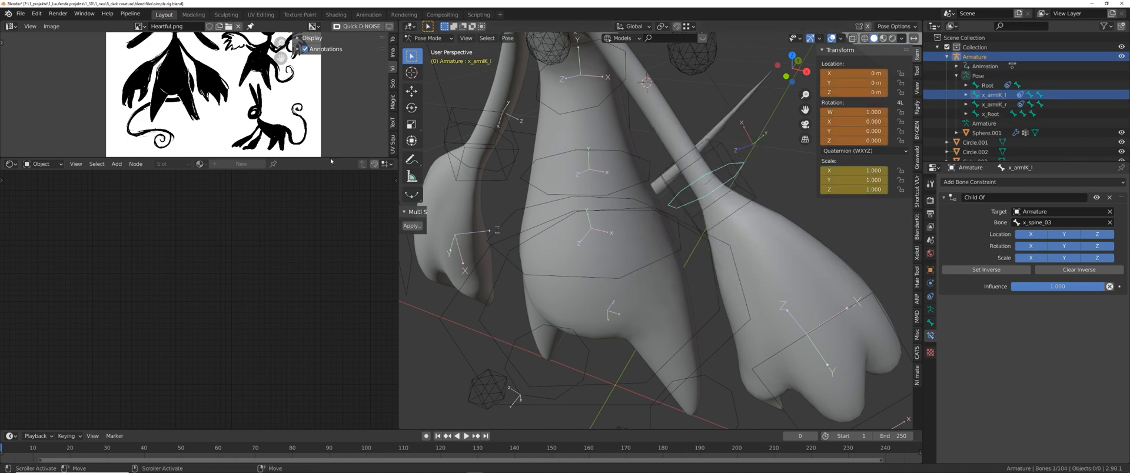
- Enlarge the reference image area and change it into a Dope Sheet
left_click_drag(154, 158, 151, 231)
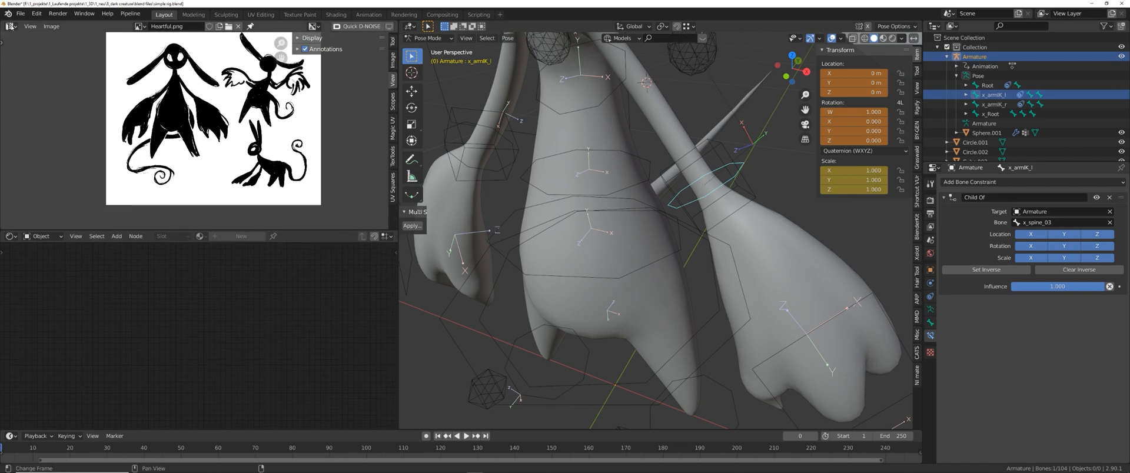
left_click(11, 26)
left_click(152, 72)
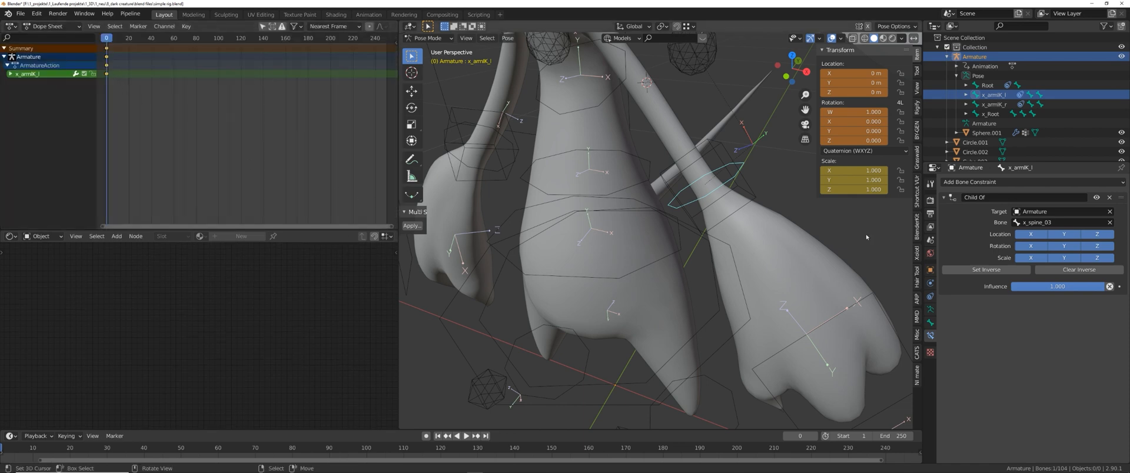
- Disable the Child Of constraint on the x_armIK_l bone for comparison and enable it again
left_click(1095, 198)
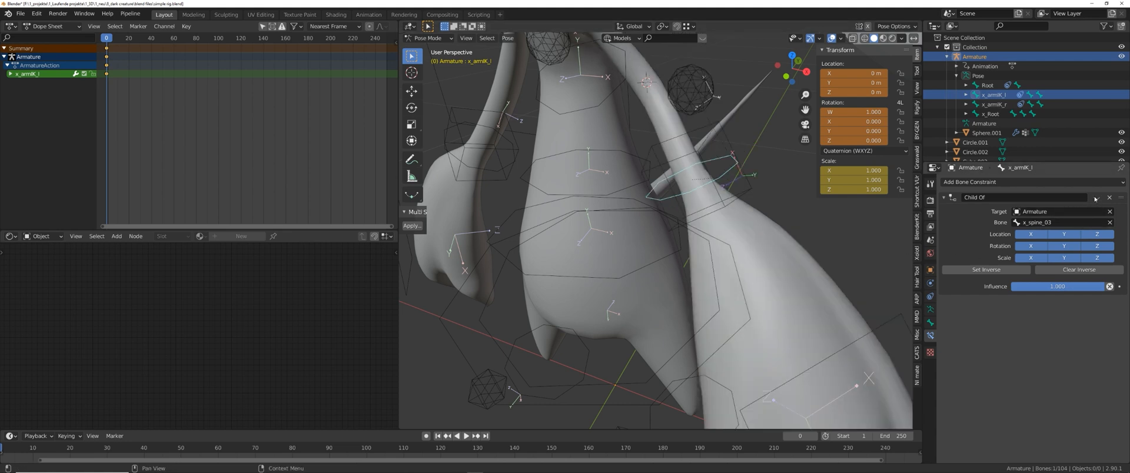
left_click(1096, 198)
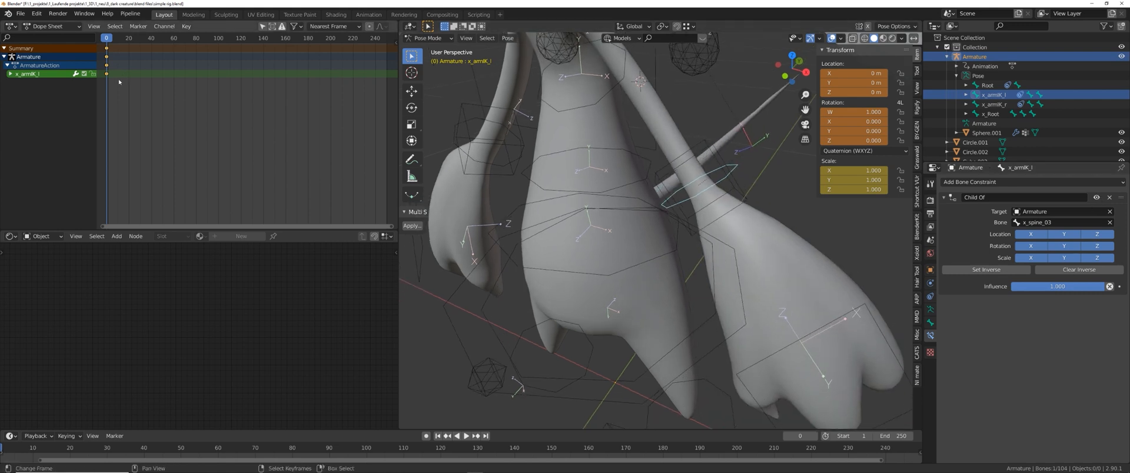
- Go to frame 27 and move the x_armIK_l keyframe there
key("space")
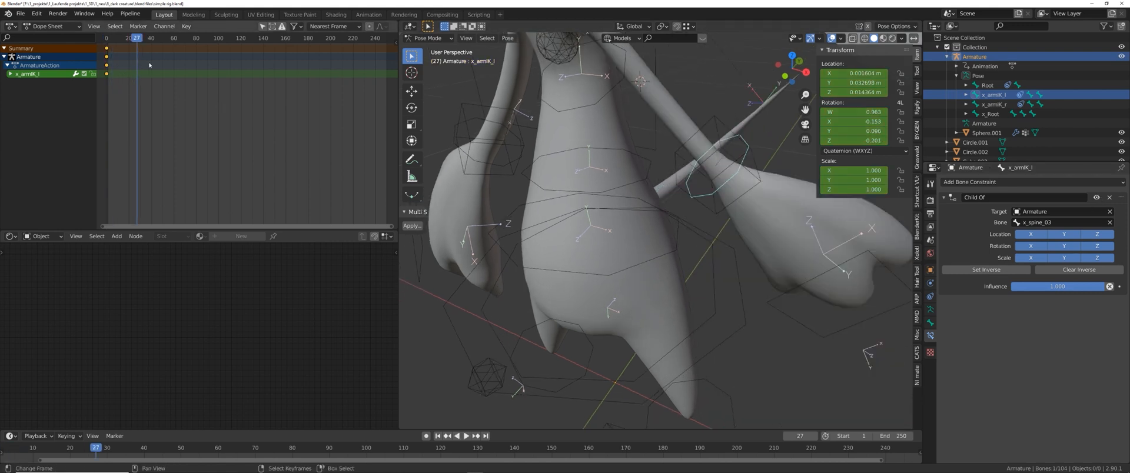
scroll(697, 253, "down", 2)
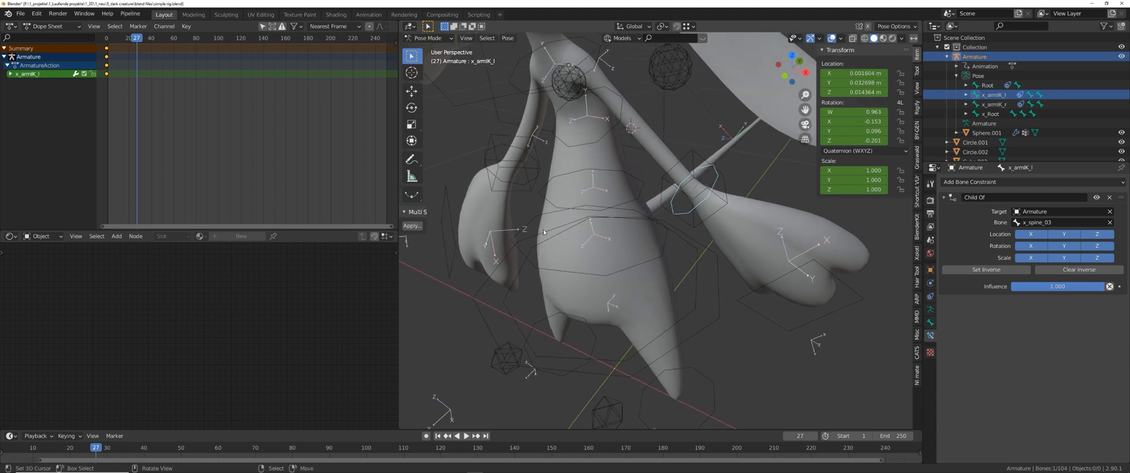
key("g")
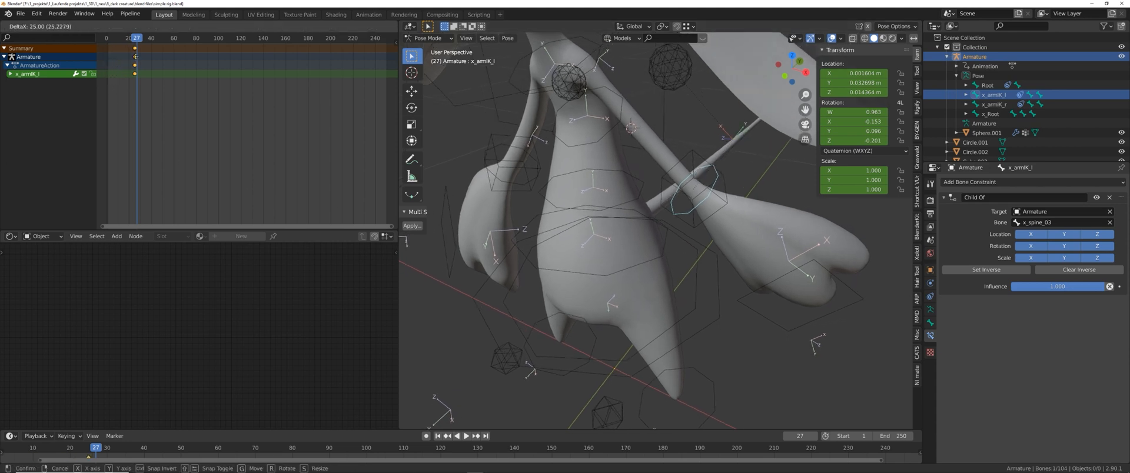
left_click(135, 57)
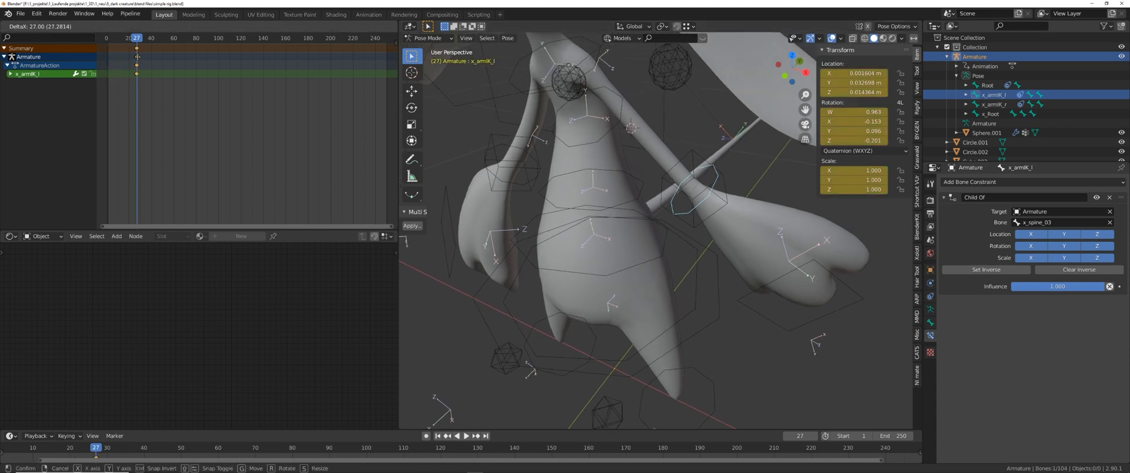
- Disable the Child Of constraint on the x_armIK_l bone at frame 27 and view the arm from another side
left_click(1097, 197)
middle_click_drag(738, 358, 644, 329)
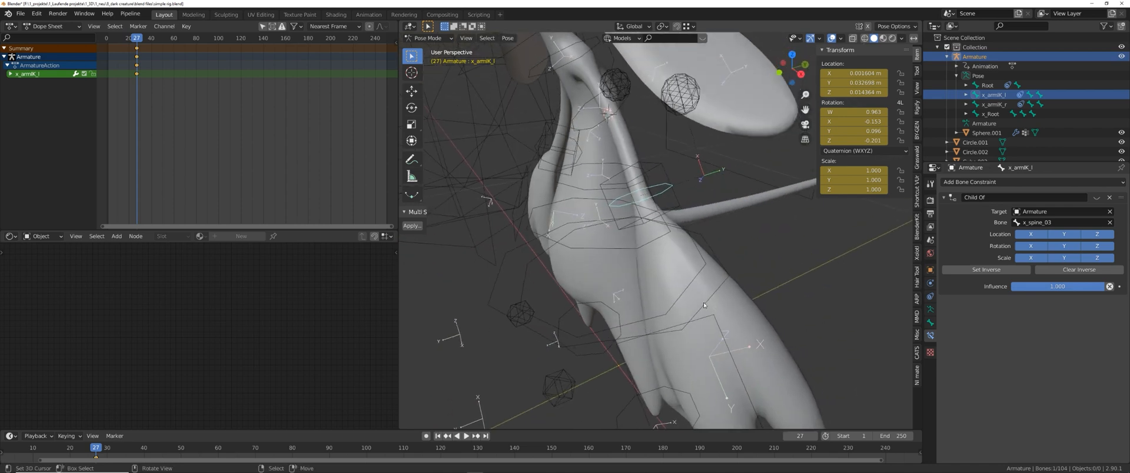
left_click(11, 26)
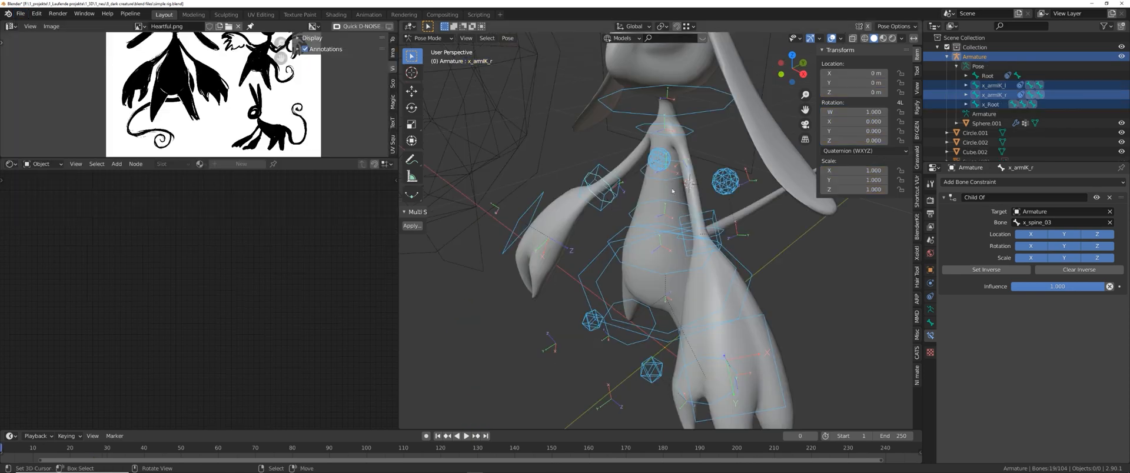
- Rotate the x_spine_03 bone about 25.7° around the global X axis
right_click(675, 178)
key("r")
key("x")
left_click(763, 249)
scroll(763, 248, "up", 3)
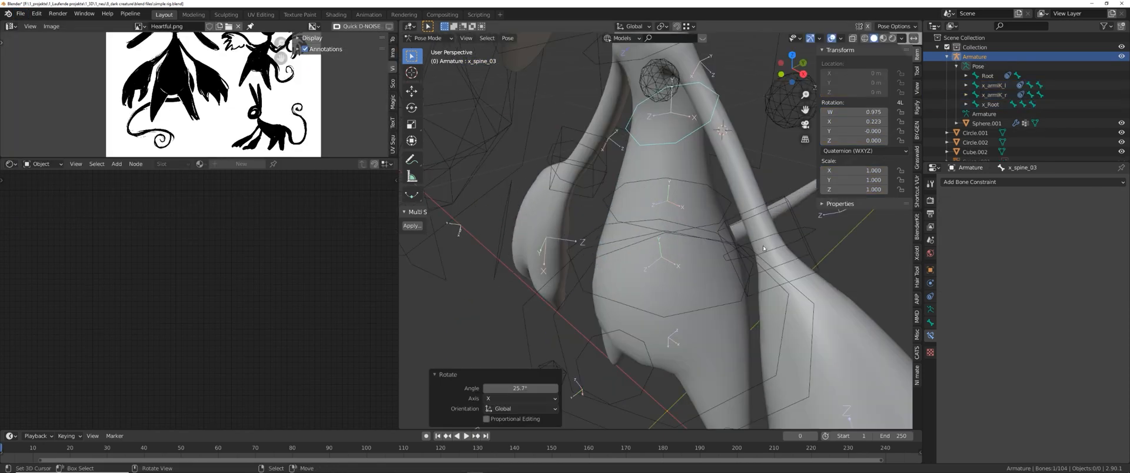
- Select the x_armIK_l bone and insert a Visual Location, Rotation & Scale keyframe at frame 0
right_click(774, 250)
key("i")
left_click(775, 249)
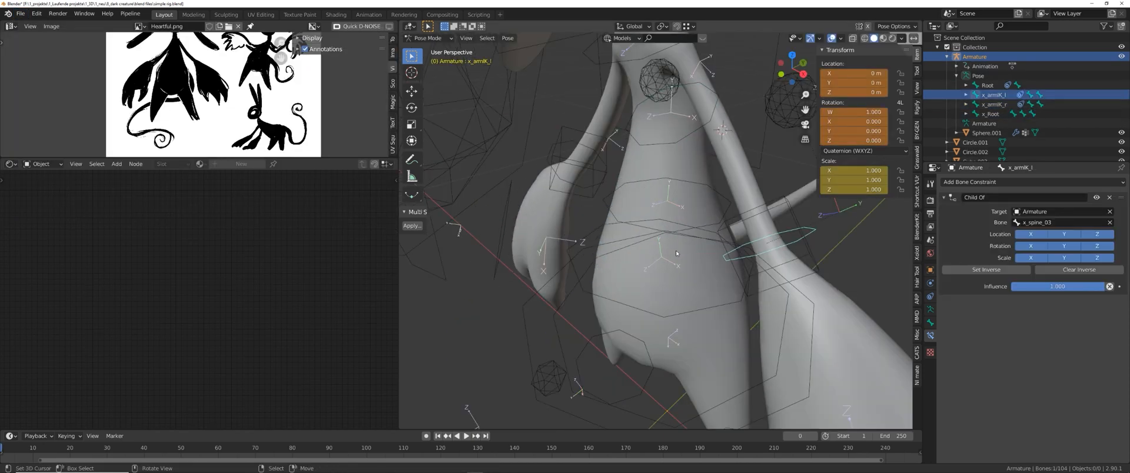
- Change the reference image area into a Dope Sheet and enlarge it
key("shift+F12")
left_click_drag(321, 159, 321, 209)
scroll(518, 193, "up", 2)
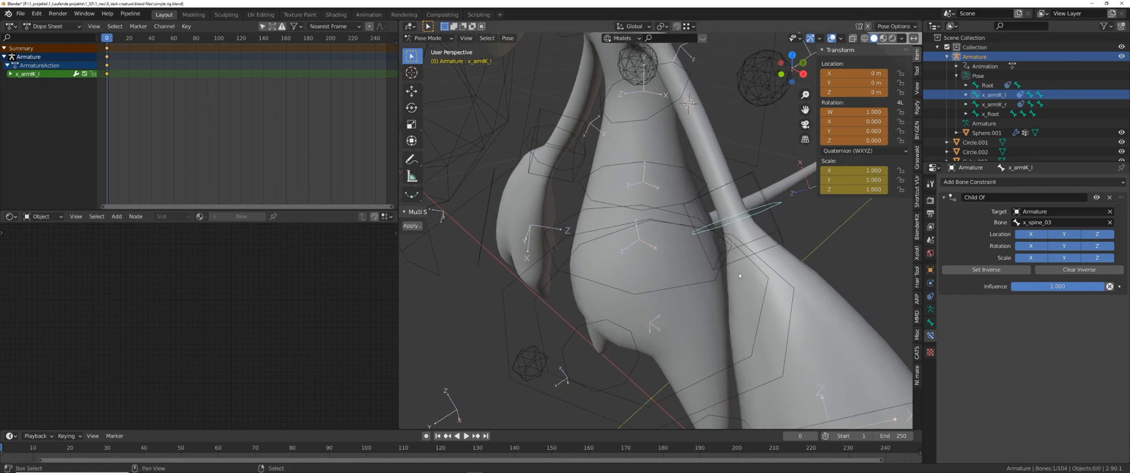
middle_click_drag(517, 193, 402, 192, "shift")
scroll(402, 192, "down", 2)
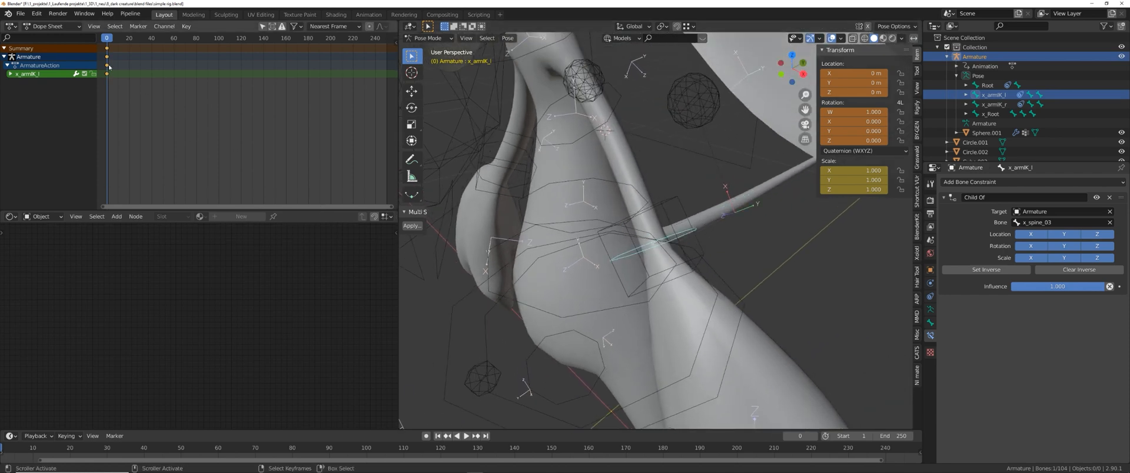
- Step one frame forward and back to frame 0 to refresh the keyed pose, and disable x_armIK_l's Child Of constraint
key("Right")
key("Left")
left_click(1096, 199)
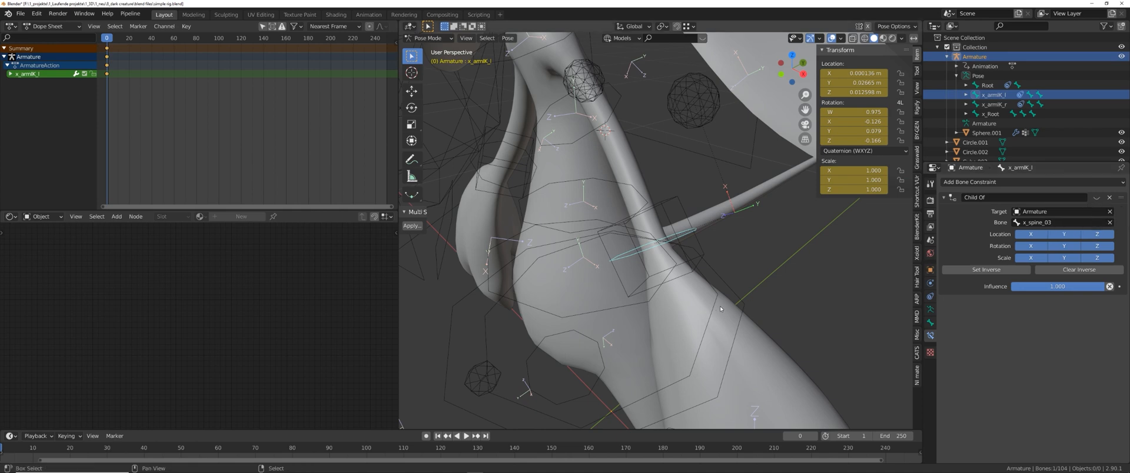
middle_click_drag(721, 259, 677, 288)
- Look up the Bake Action command among the pose animation commands
left_click(507, 37)
mouse_move(553, 91)
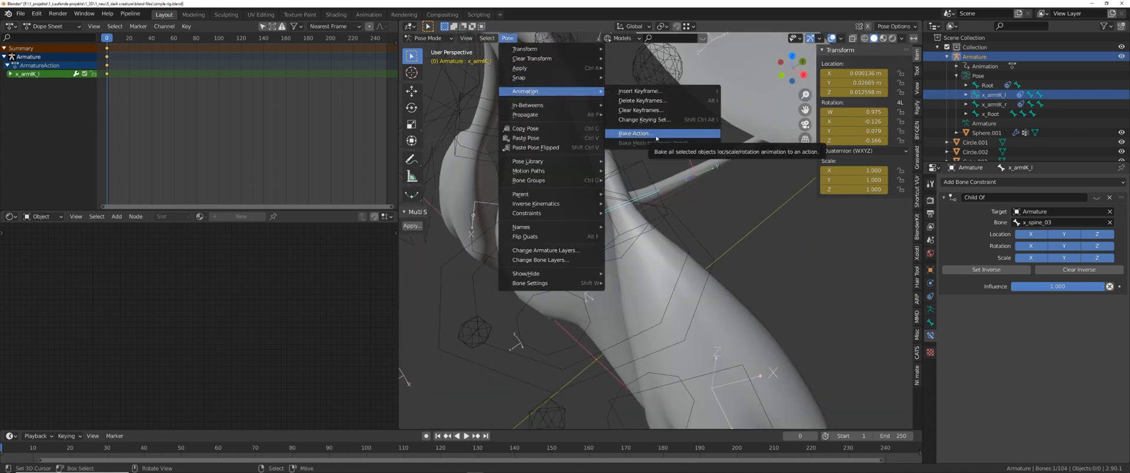
scroll(638, 300, "down", 4)
middle_click_drag(634, 308, 751, 269)
scroll(719, 279, "up", 4)
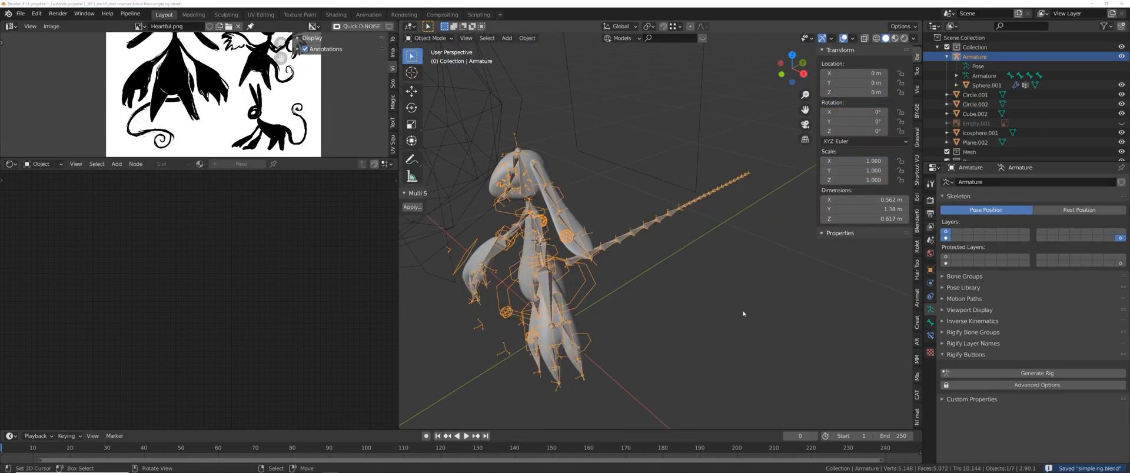
- Save the creature rig file in its Object Mode state
middle_click_drag(730, 306, 602, 277)
key("ctrl+s")
scroll(642, 301, "up", 2)
key("ctrl+s")
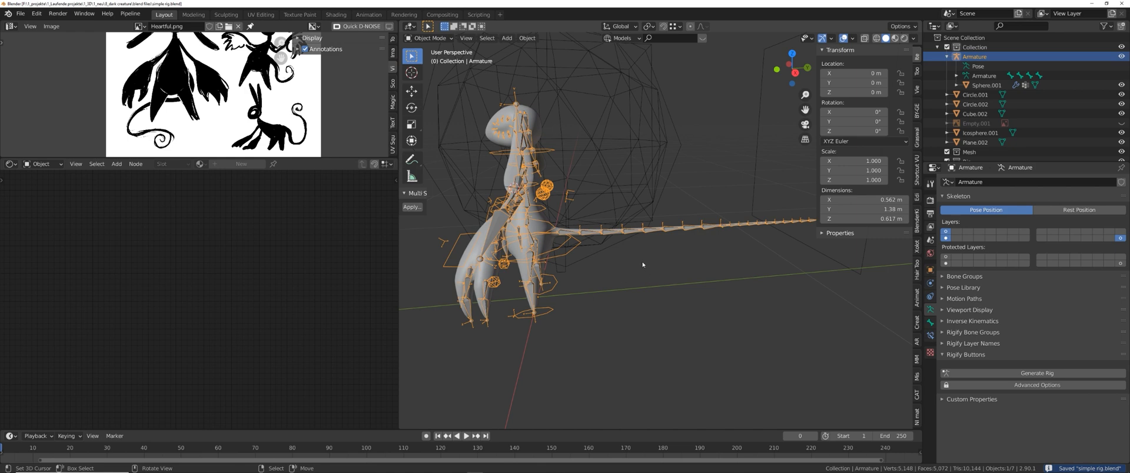
- Examine the long tail and its mesh topology in Edit Mode, and return the mesh to Object Mode
middle_click_drag(644, 264, 617, 280)
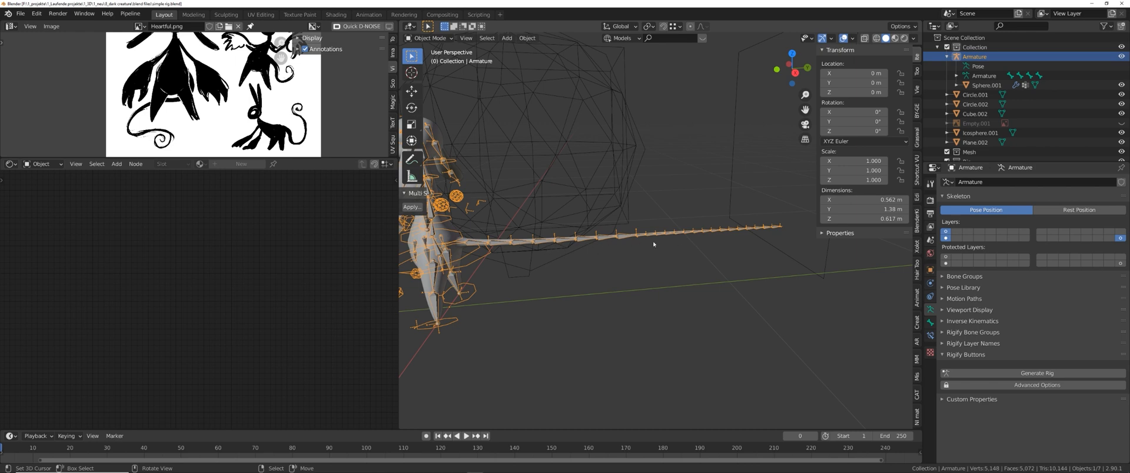
middle_click_drag(653, 244, 673, 239)
scroll(703, 243, "up", 5)
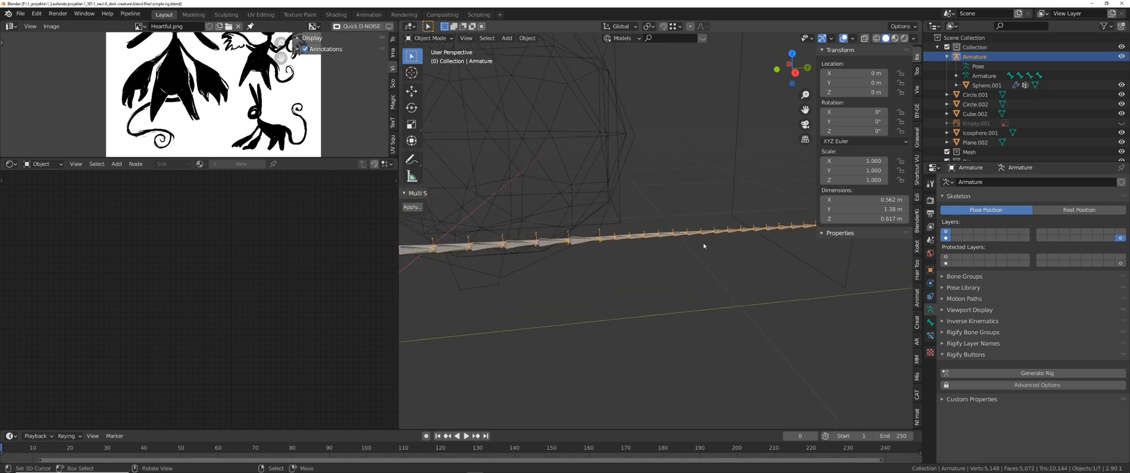
right_click(715, 235)
key("Tab")
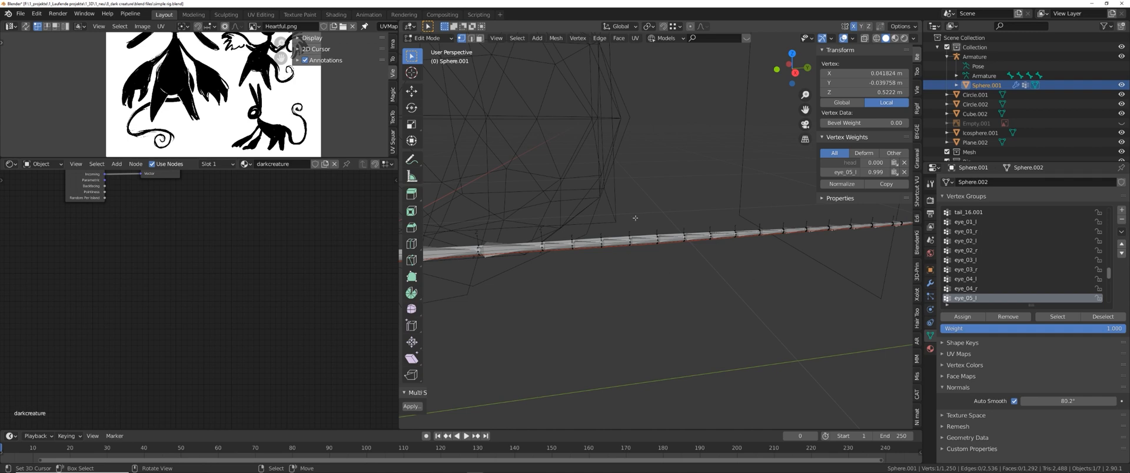
key("ctrl+Tab")
left_click(606, 268)
scroll(577, 229, "down", 5)
scroll(726, 251, "up", 1)
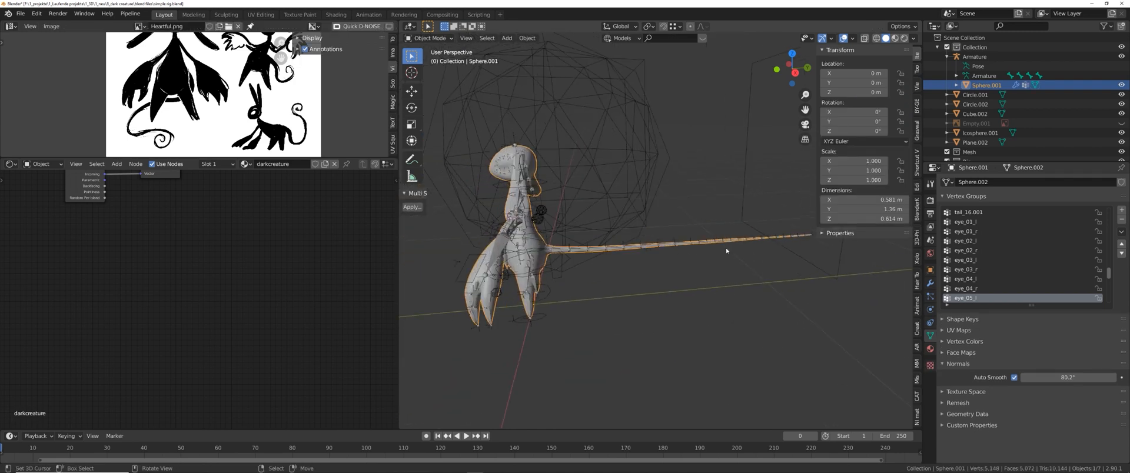
- Add a Bezier curve at the world origin and open it in Edit Mode
middle_click_drag(770, 263, 609, 257)
key("shift+a")
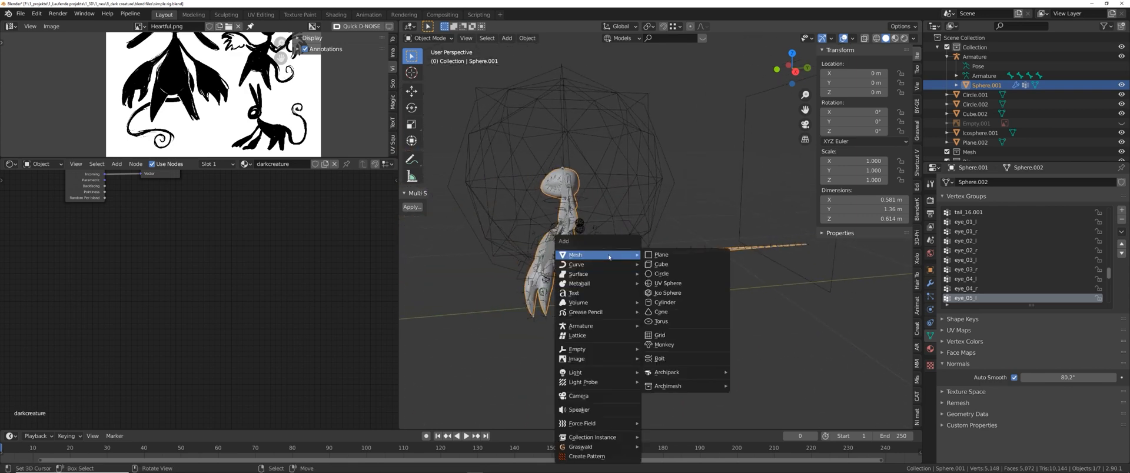
left_click(662, 265)
key("Tab")
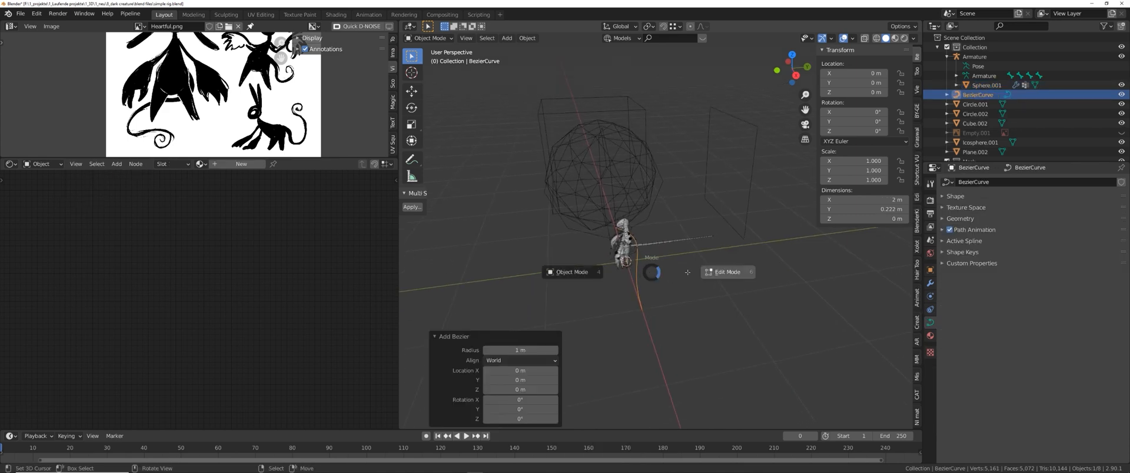
- Flatten the curve by scaling it to 0 along Y, set its handles to Vector and return to Object Mode
key("s")
key("y")
key("Return")
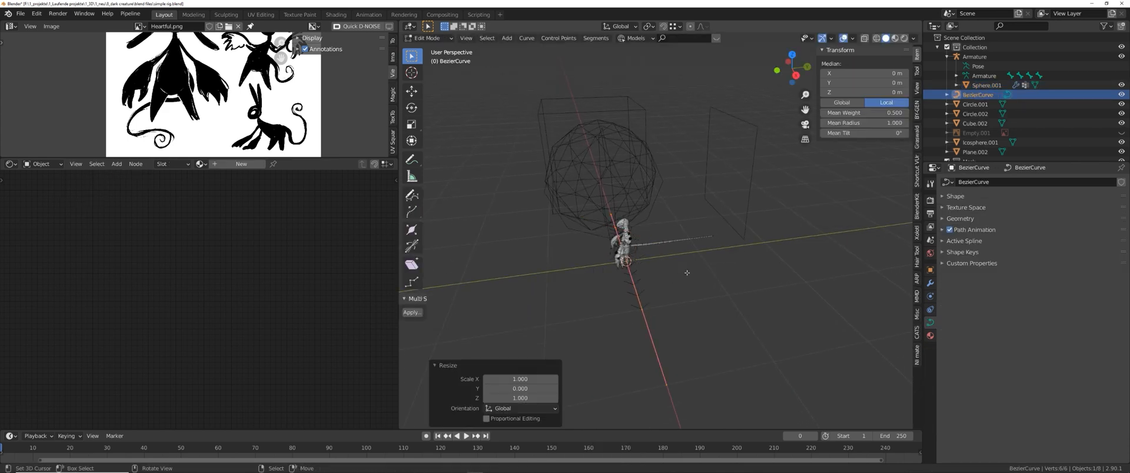
key("v")
left_click(670, 283)
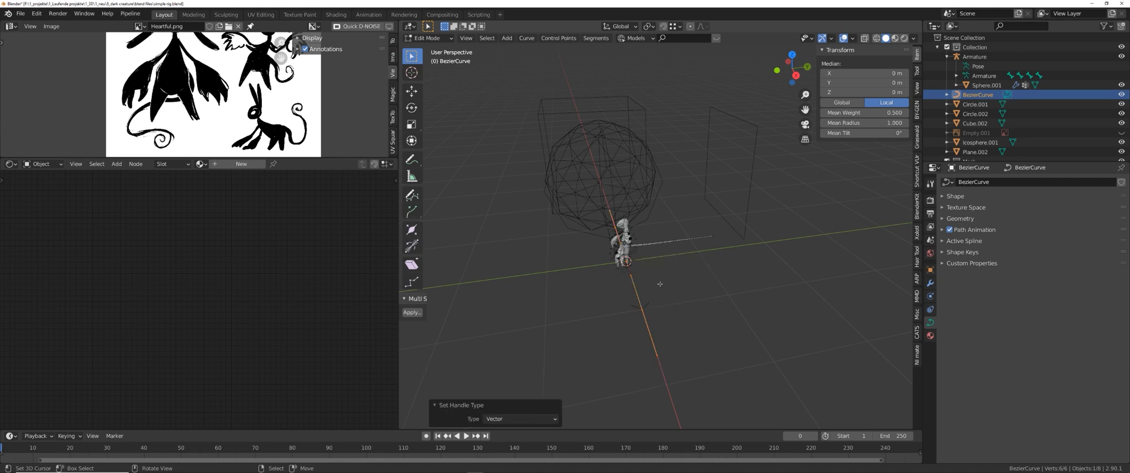
key("Tab")
- Hide the creature mesh Sphere.001 and enter Edit Mode on the Bezier curve
scroll(613, 285, "up", 5)
left_click(639, 264)
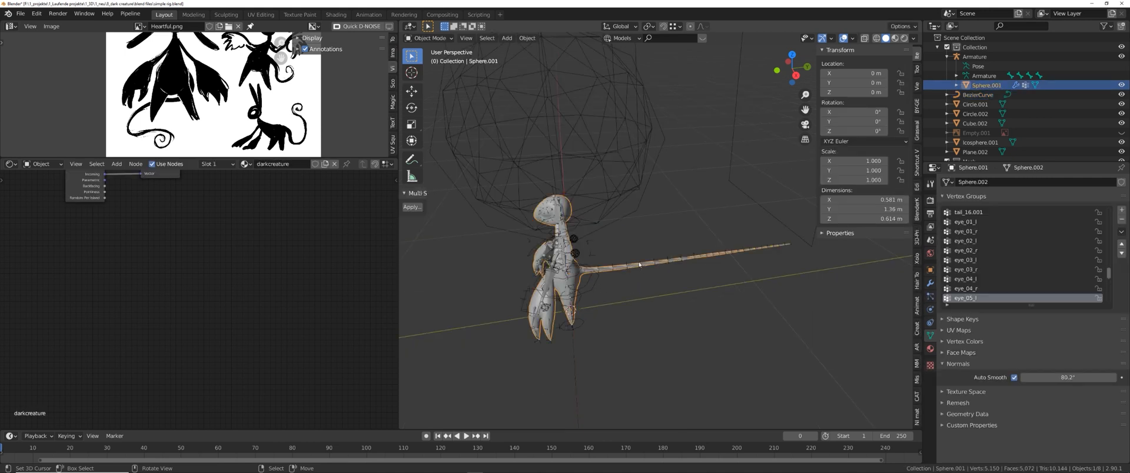
key("h")
left_click(613, 255)
key("Tab")
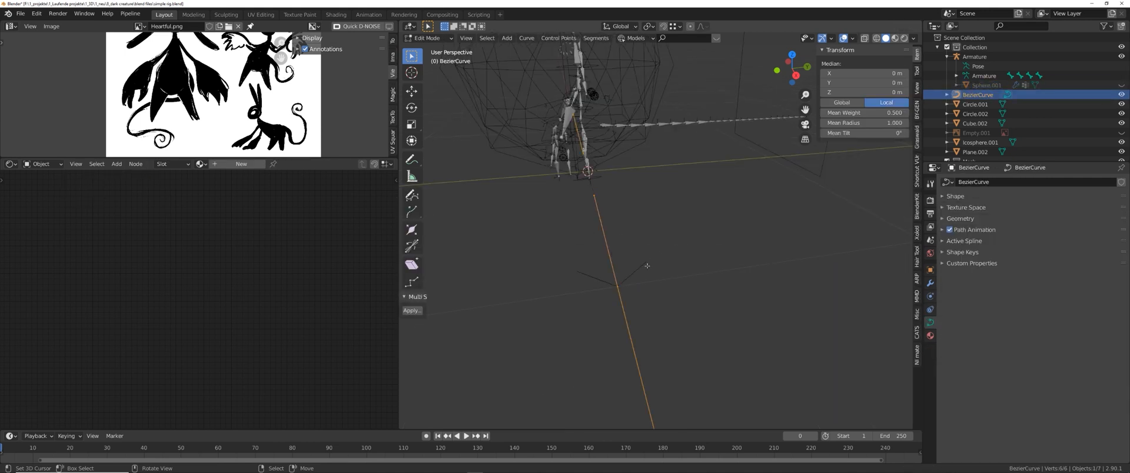
- Move one end control point of the curve onto the tip of the last tail bone using vertex snapping
middle_click_drag(642, 278, 633, 290, "shift")
key("g")
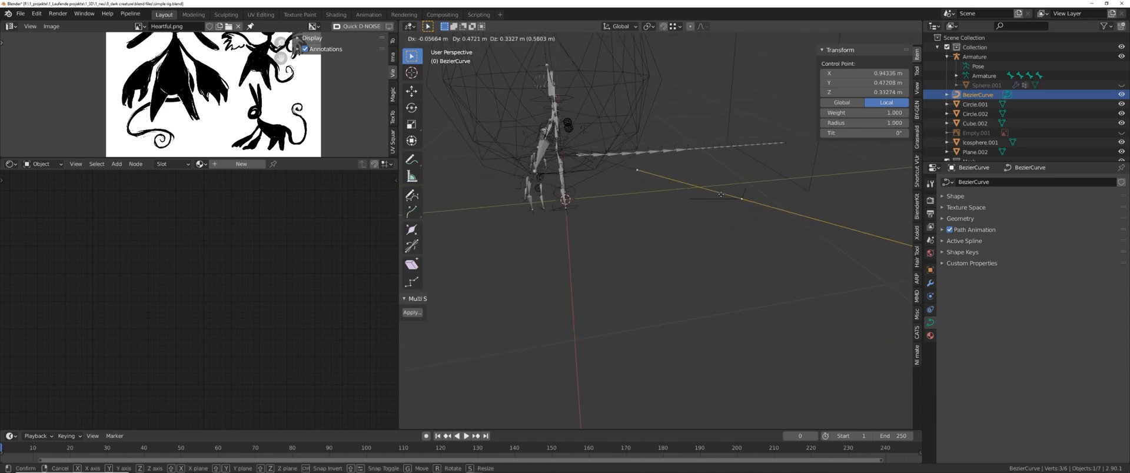
left_click(715, 218)
scroll(591, 233, "up", 3)
middle_click_drag(670, 185, 635, 240, "shift")
scroll(590, 233, "down", 3)
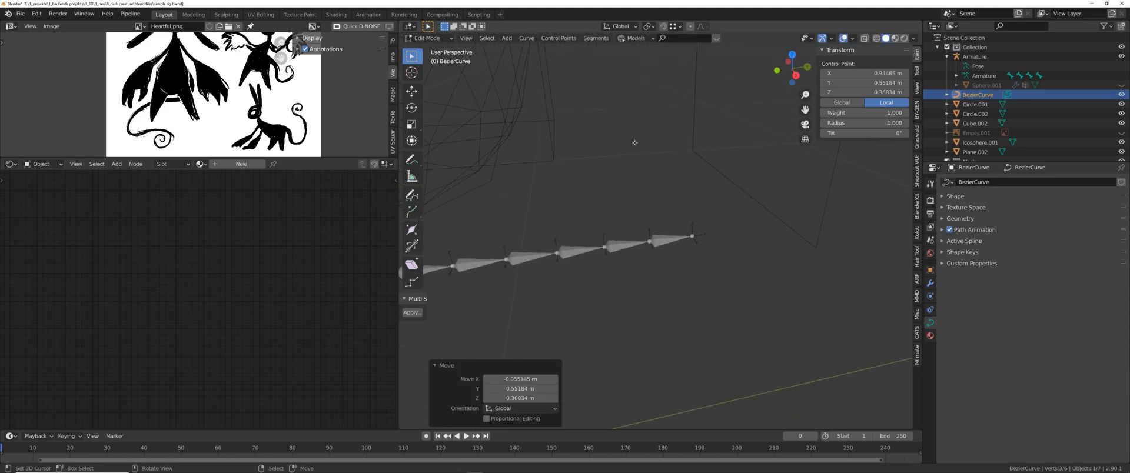
key("g")
left_click(692, 236)
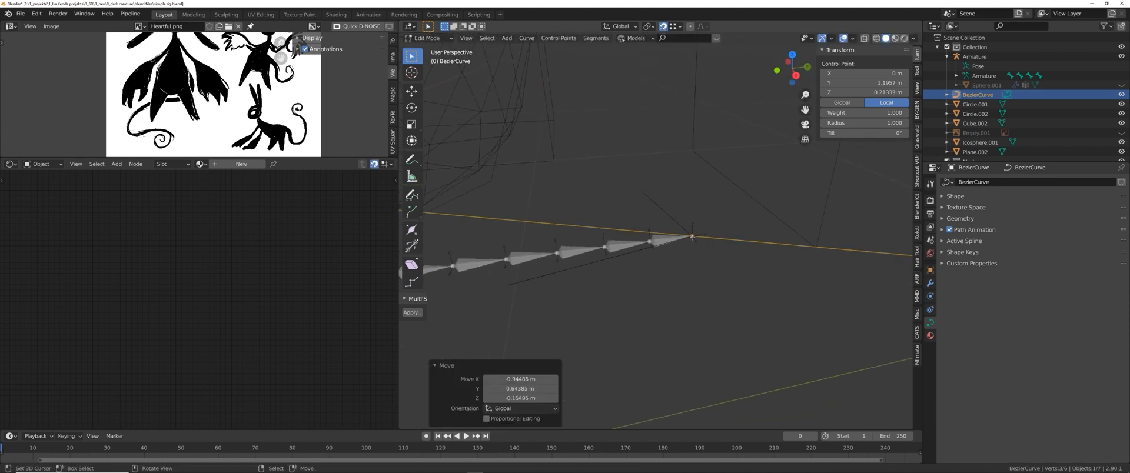
left_click(677, 26)
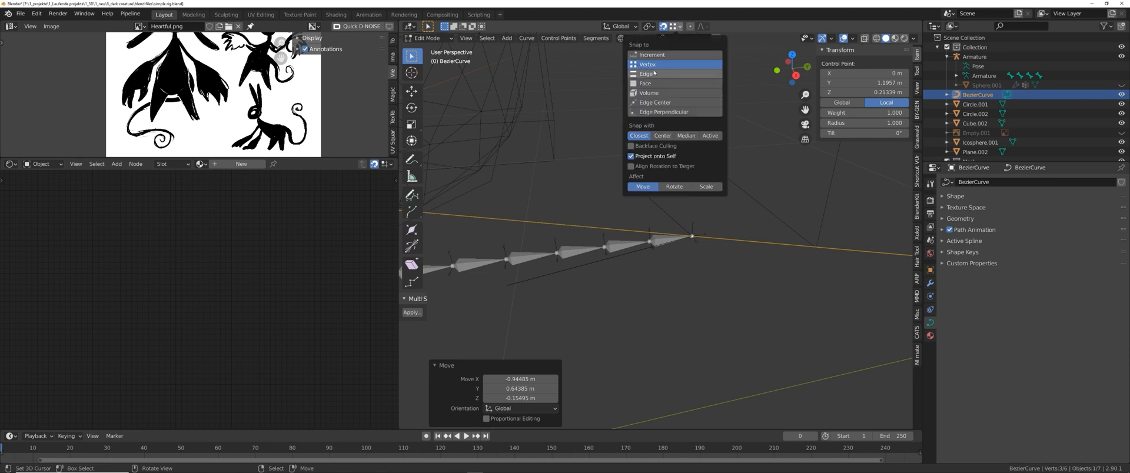
scroll(731, 227, "down", 9)
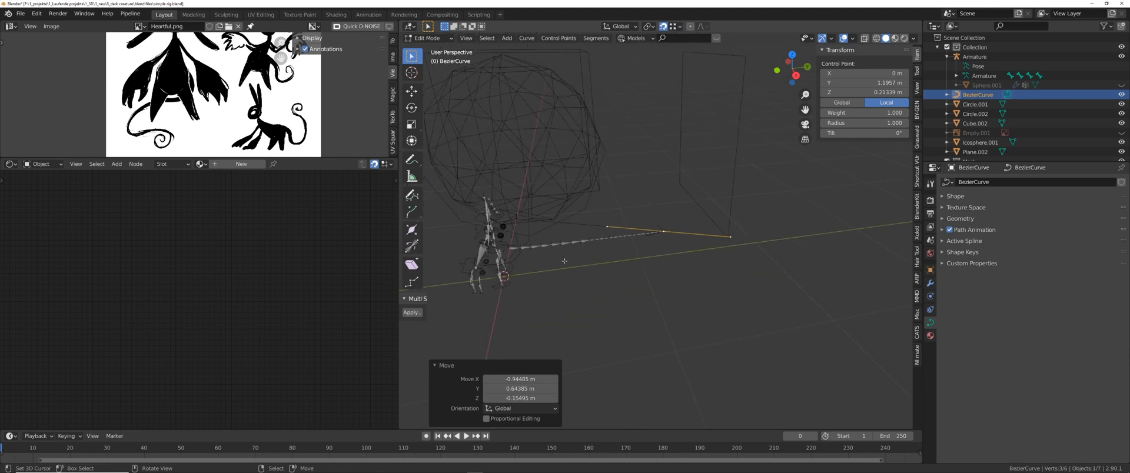
- Snap the curve's other end control point onto the base of the first tail bone
middle_click_drag(461, 240, 632, 211, "shift")
scroll(486, 223, "up", 4)
right_click(567, 187)
scroll(526, 205, "up", 5)
scroll(526, 204, "down", 3)
key("g")
left_click(497, 222)
scroll(497, 222, "down", 4)
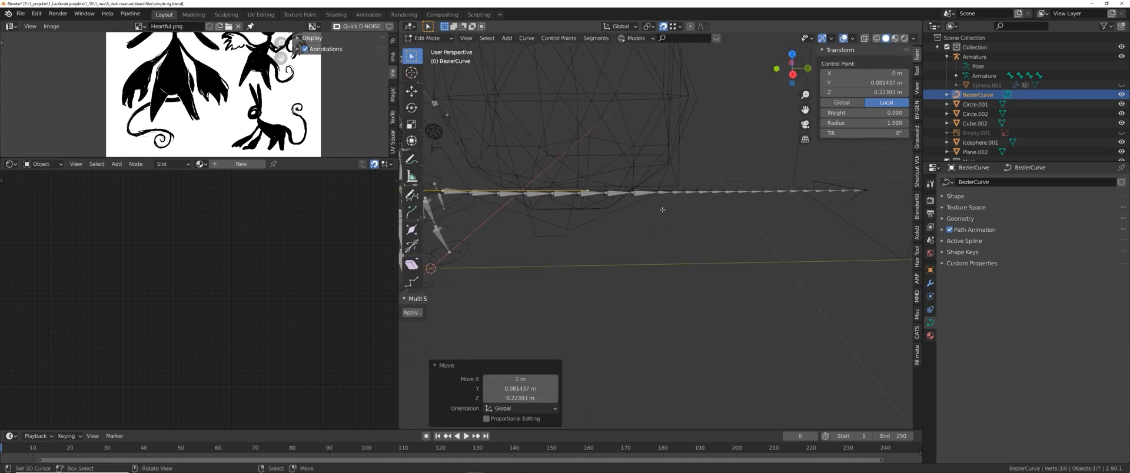
- Select all the curve's control points and subdivide the curve twice with one cut each
key("a")
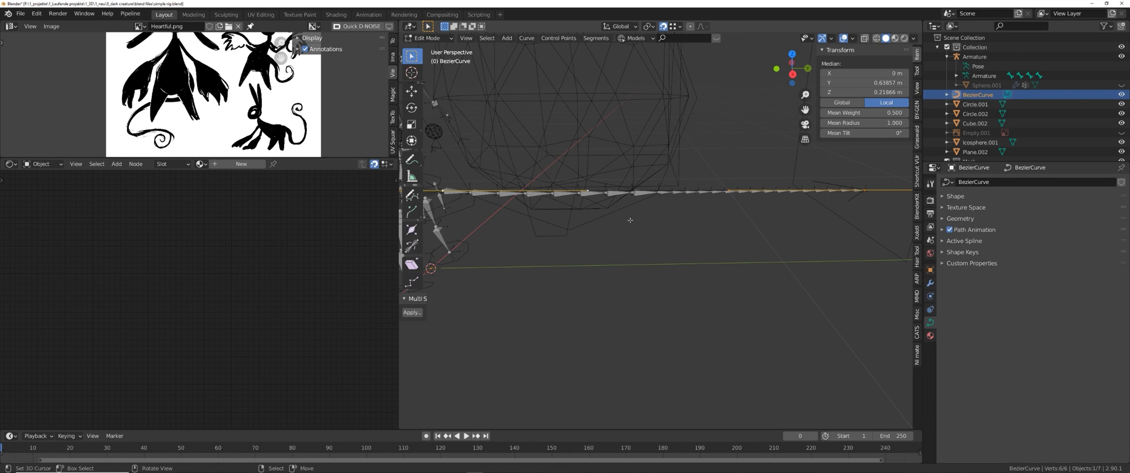
key("w")
left_click(623, 213)
key("w")
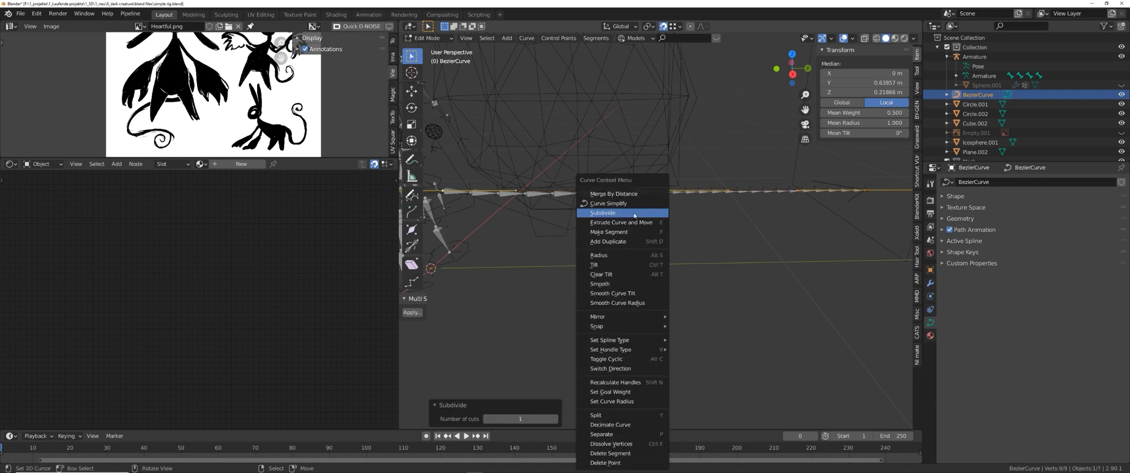
left_click(633, 213)
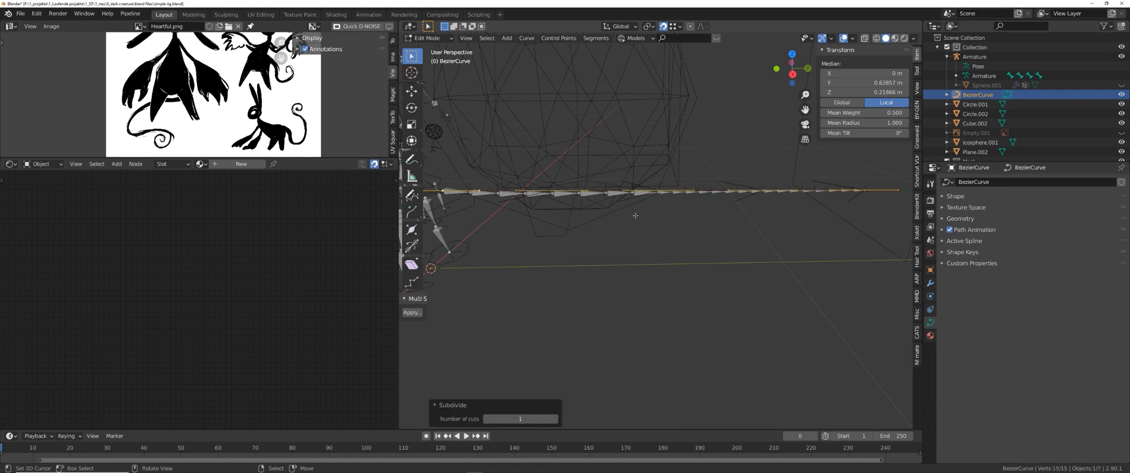
- Subdivide the whole curve once more and undo that subdivision
key("w")
left_click(634, 215)
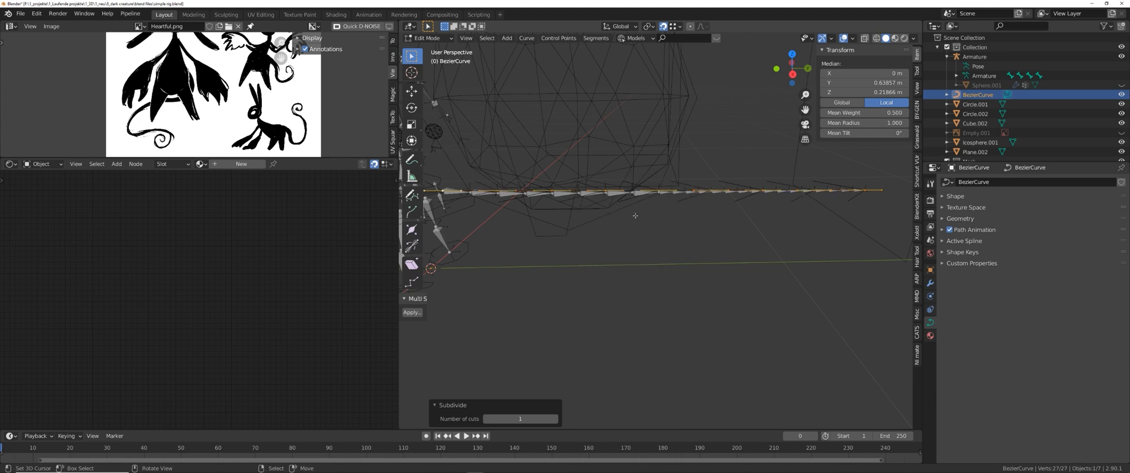
key("ctrl+z")
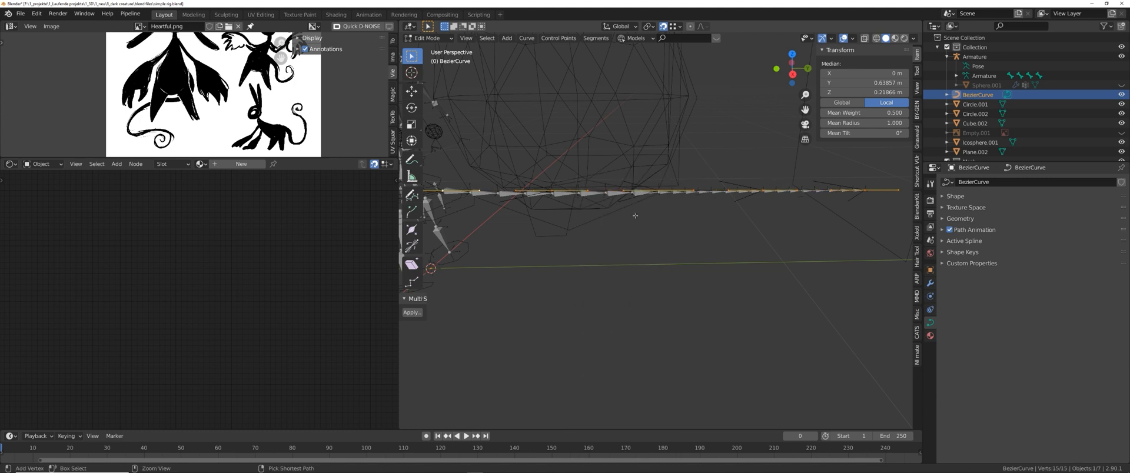
key("ctrl+z")
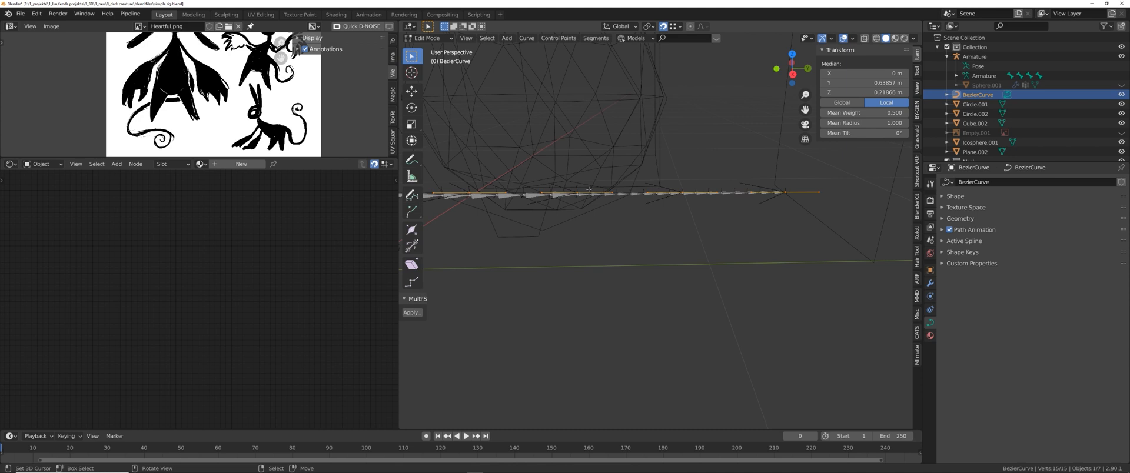
- Select the control points in the tail-tip half of the curve and subdivide only those segments
left_click_drag(551, 171, 803, 242)
key("w")
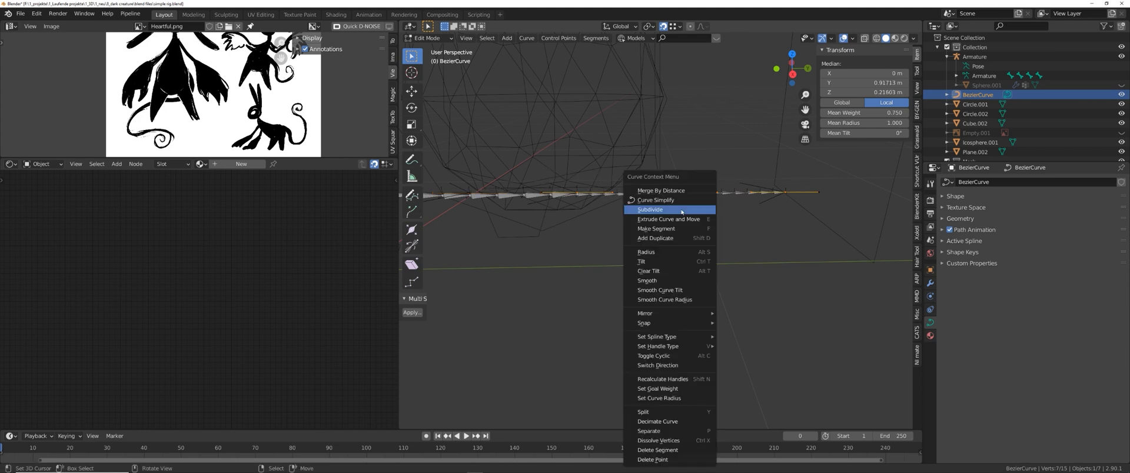
left_click(681, 210)
middle_click_drag(681, 209, 743, 240, "shift")
middle_click_drag(462, 236, 565, 237, "shift")
- Move two control points in the middle of the subdivided curve so they snap onto the nearest tail bone joints
left_click(560, 197)
scroll(568, 199, "up", 5)
left_click(693, 205)
key("g")
left_click(693, 206)
middle_click_drag(694, 224, 606, 214, "shift")
left_click(644, 187)
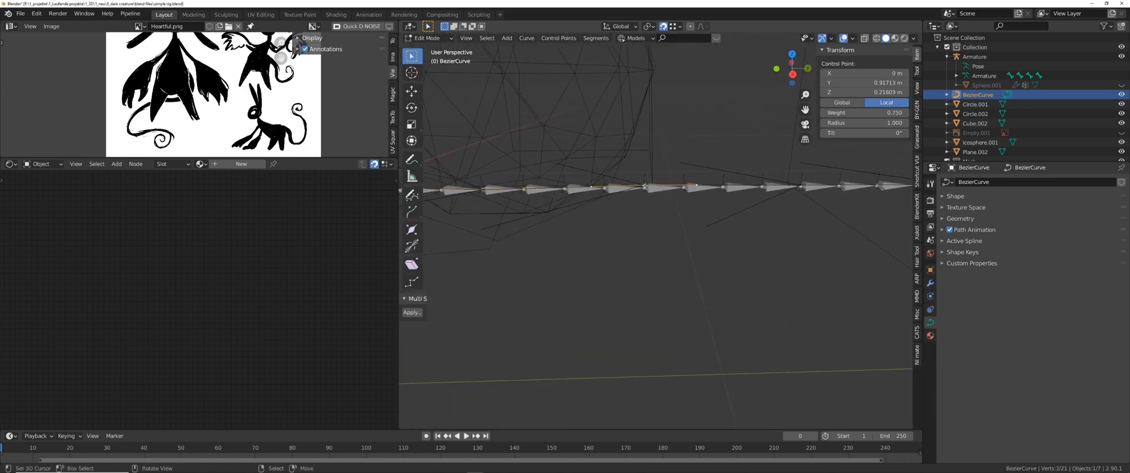
key("g")
left_click(644, 189)
- Snap the next control point toward the tail base onto its matching bone joint
middle_click_drag(721, 208, 651, 204, "shift")
scroll(651, 204, "up", 1)
middle_click_drag(771, 198, 807, 208, "shift")
key("a")
scroll(648, 206, "up", 2)
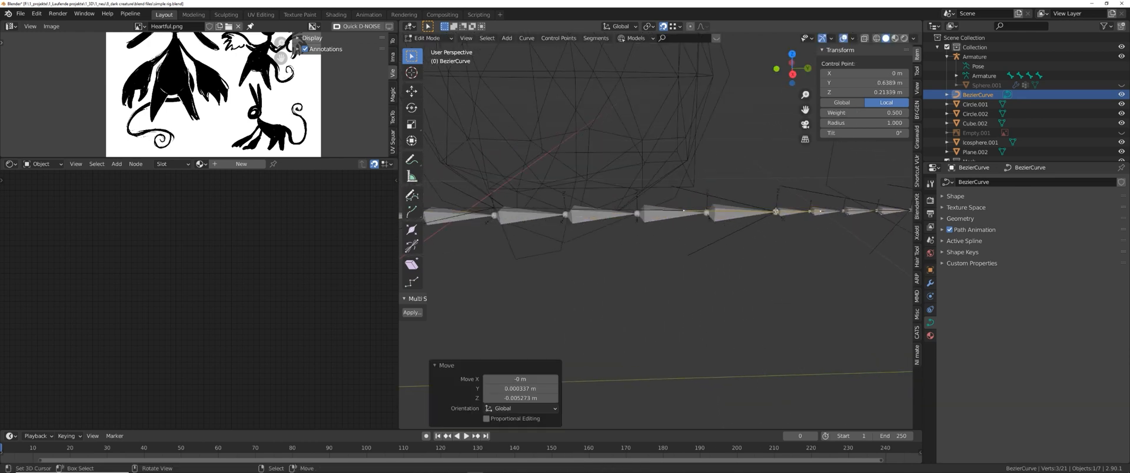
left_click(604, 209)
key("g")
left_click(604, 215)
middle_click_drag(605, 214, 723, 214, "shift")
- Select all of the curve's control points and save the file
scroll(729, 226, "down", 5)
key("a")
middle_click_drag(806, 258, 764, 243, "shift")
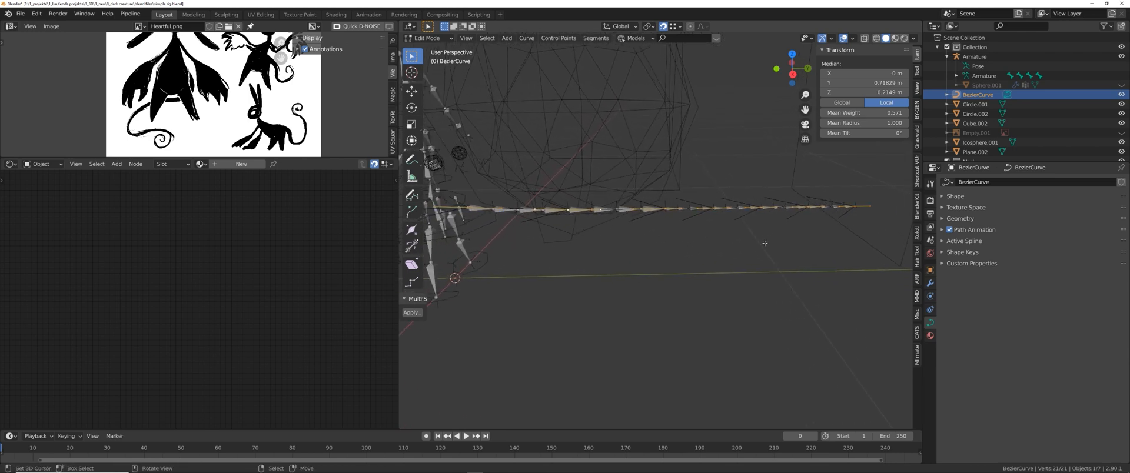
key("ctrl+s")
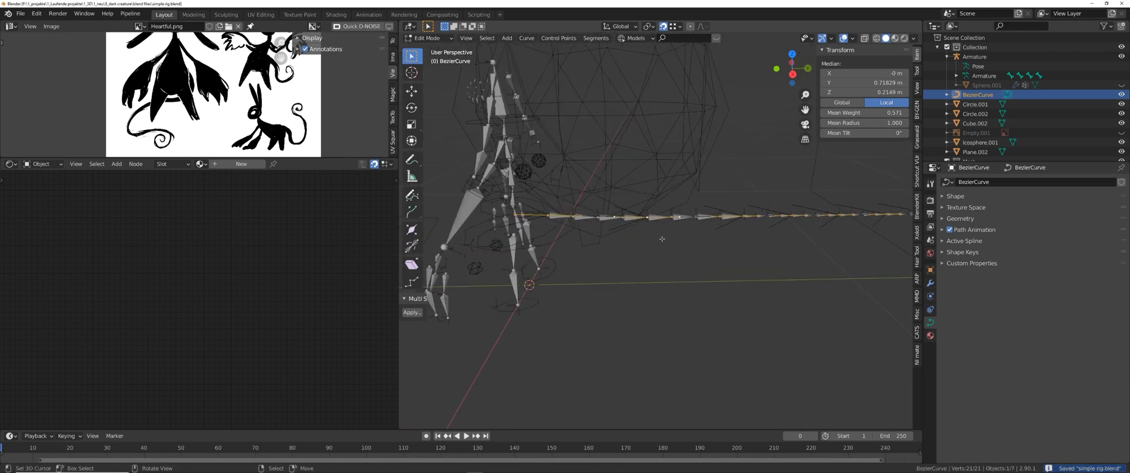
- Add a Spline IK constraint to the last tail bone in Pose Mode, with BezierCurve as its target
key("Tab")
left_click(698, 207)
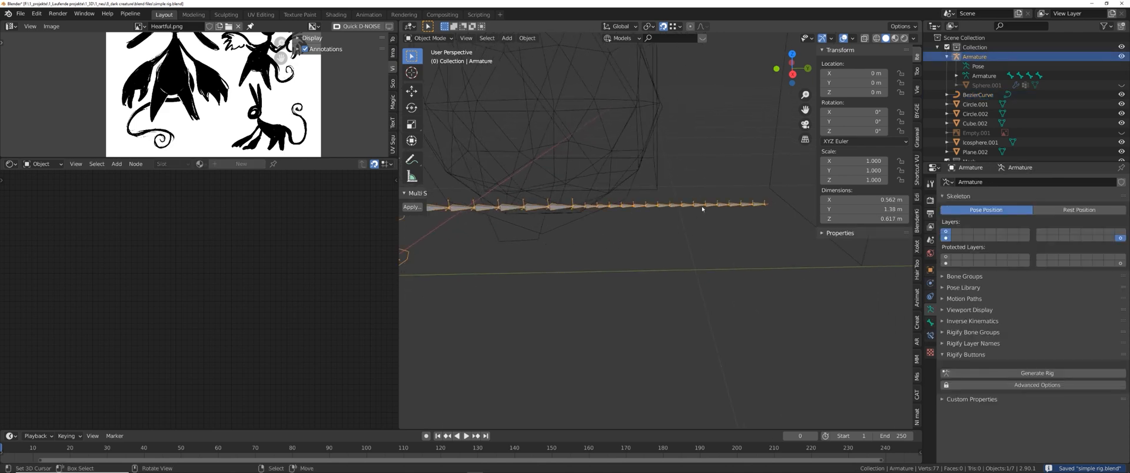
key("ctrl+Tab")
left_click(735, 206)
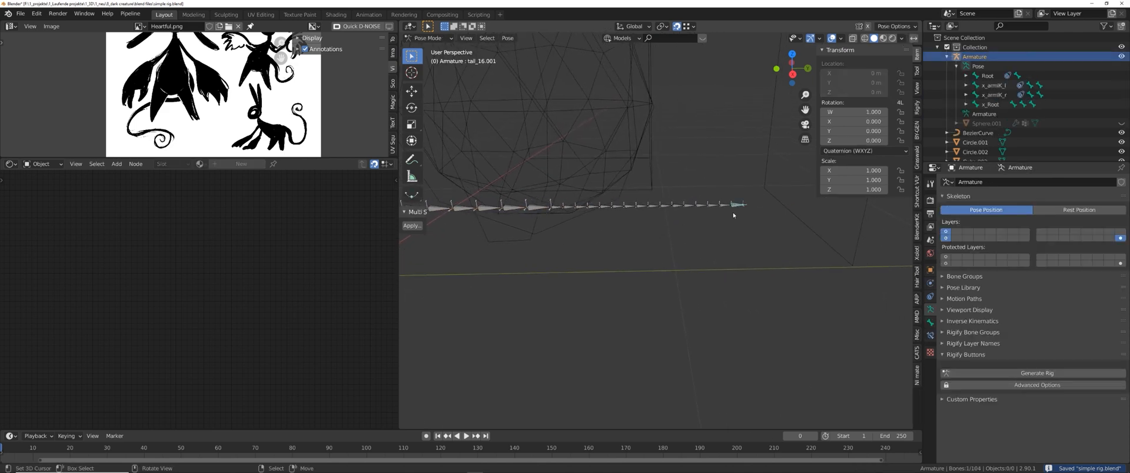
left_click(930, 335)
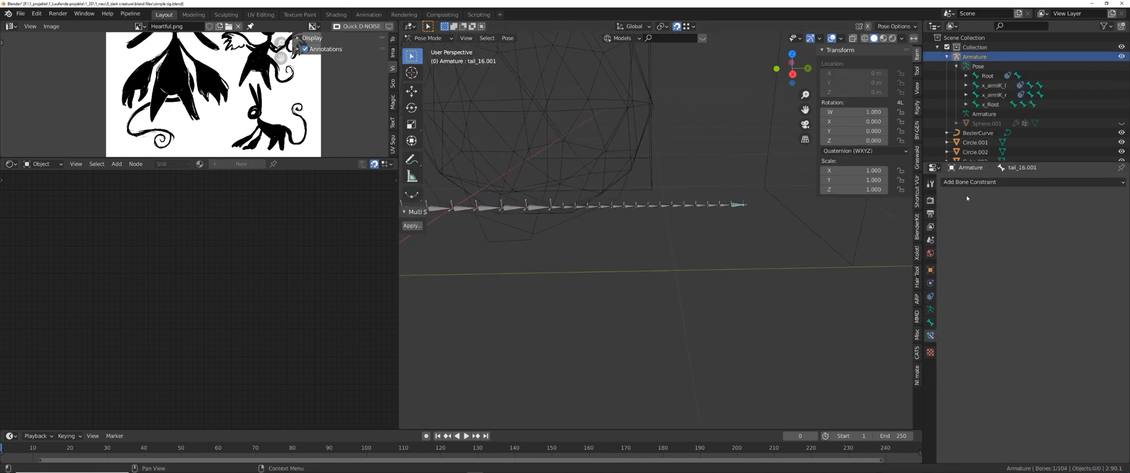
left_click(981, 183)
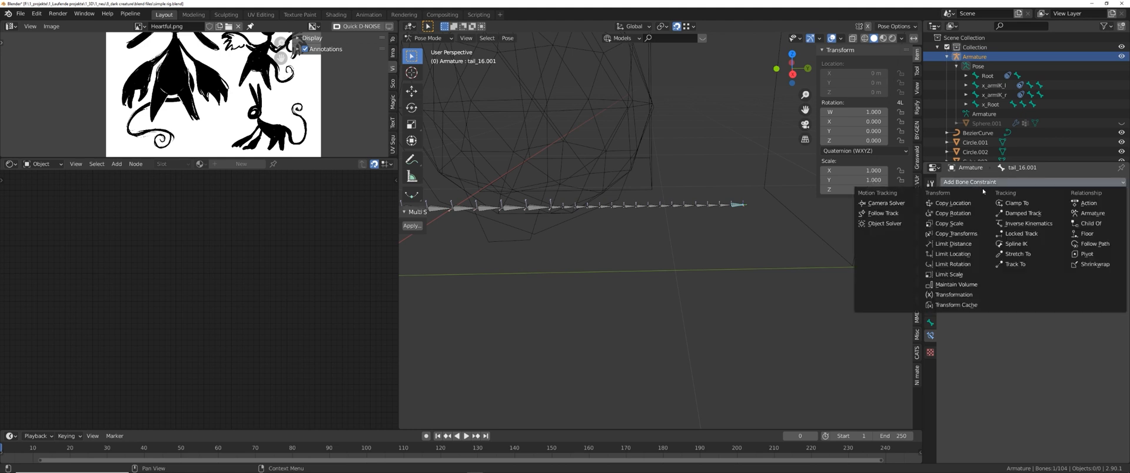
left_click(1014, 245)
left_click(1050, 210)
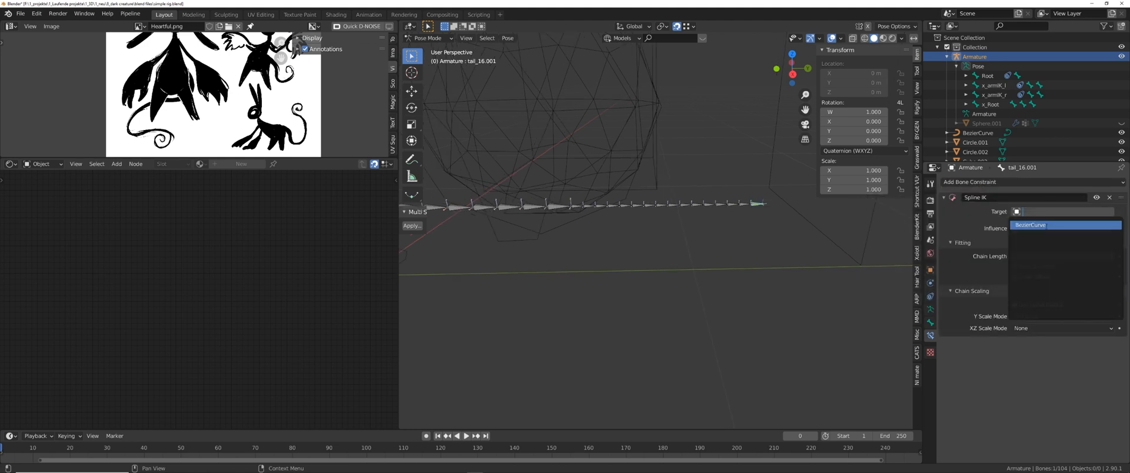
left_click(1046, 225)
- Try a much longer Spline IK chain length, such as 30, on the last tail bone
middle_click_drag(699, 260, 765, 259)
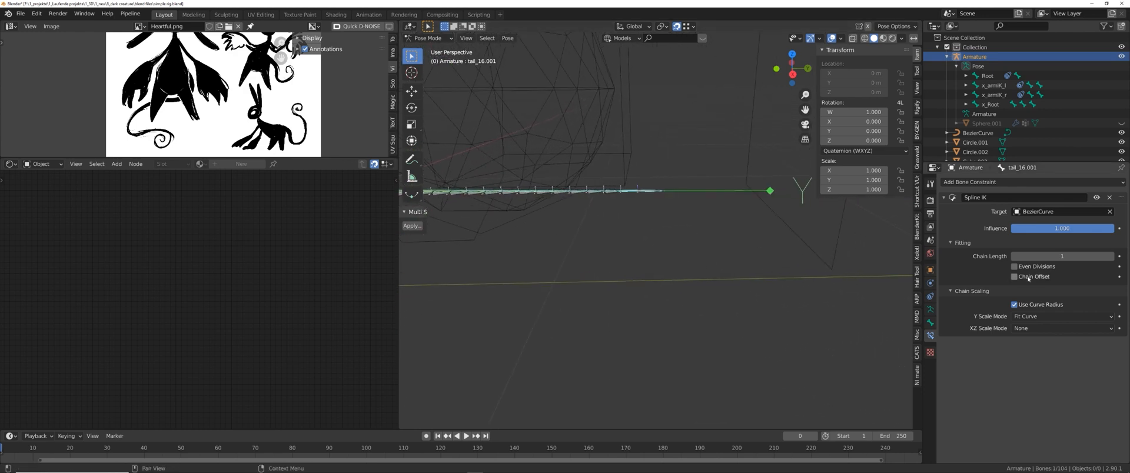
left_click_drag(1061, 256, 1082, 256)
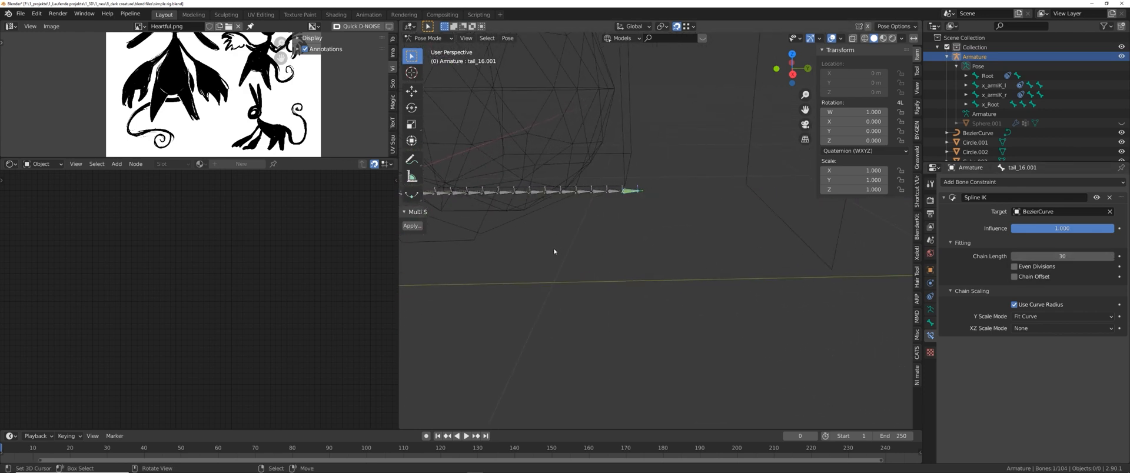
middle_click_drag(554, 251, 719, 261)
middle_click_drag(659, 243, 704, 237, "shift")
left_click_drag(1064, 256, 1042, 256)
middle_click_drag(663, 248, 653, 245, "shift")
- Count the tail bones in the armature's Edit Mode and set the Spline IK chain length to 24
key("Tab")
left_click(792, 249)
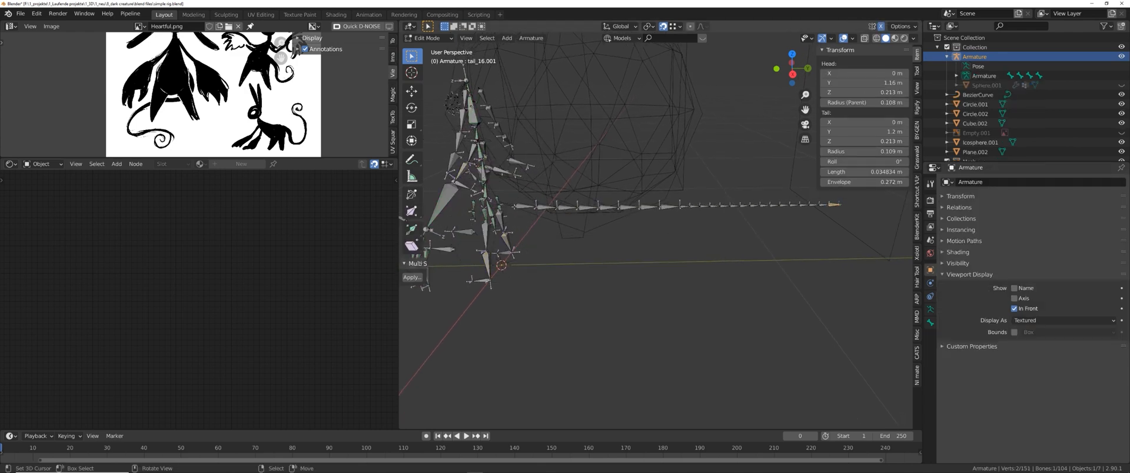
right_click(833, 205, "ctrl")
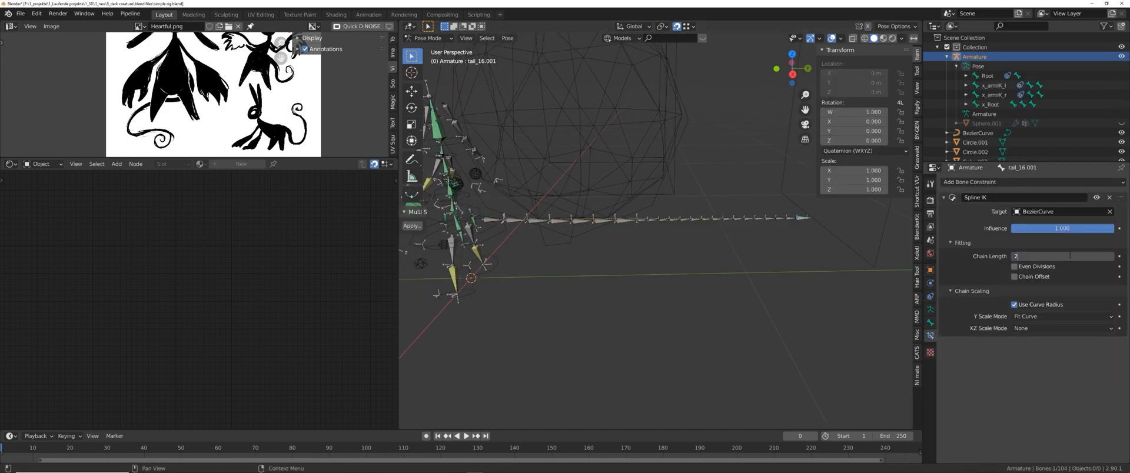
key("Return")
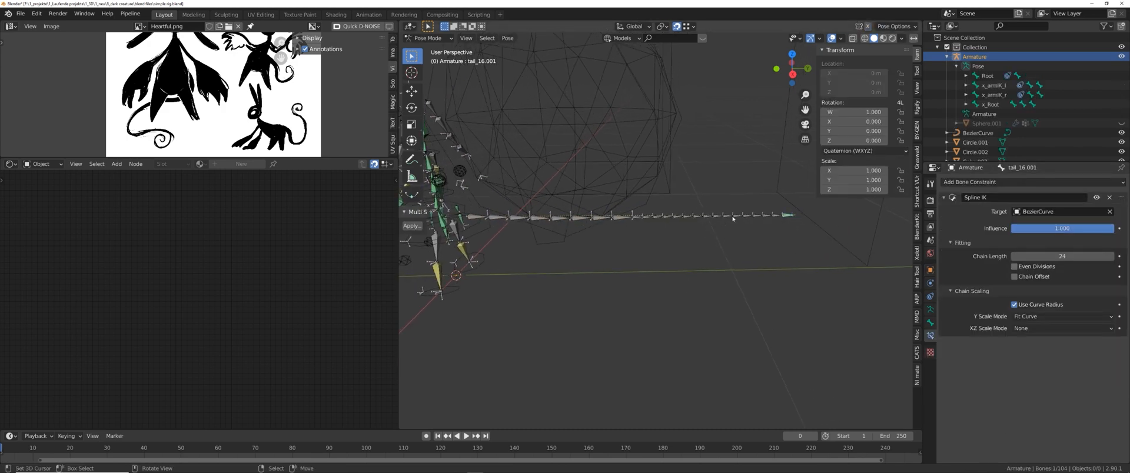
- Trial-move the curve's tail-tip control point with snapping turned off to test the Spline IK, and undo the move
key("ctrl+Tab")
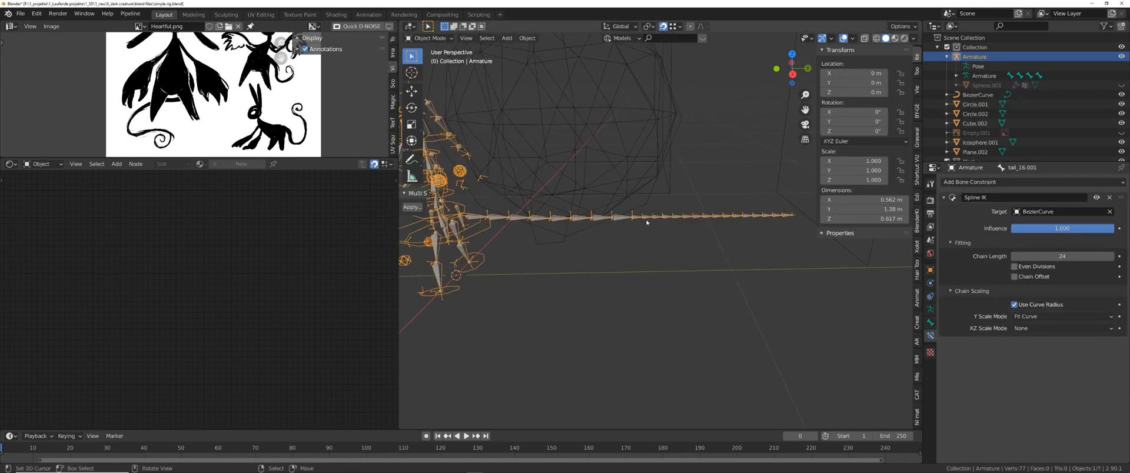
left_click(975, 95)
key("Tab")
key("g")
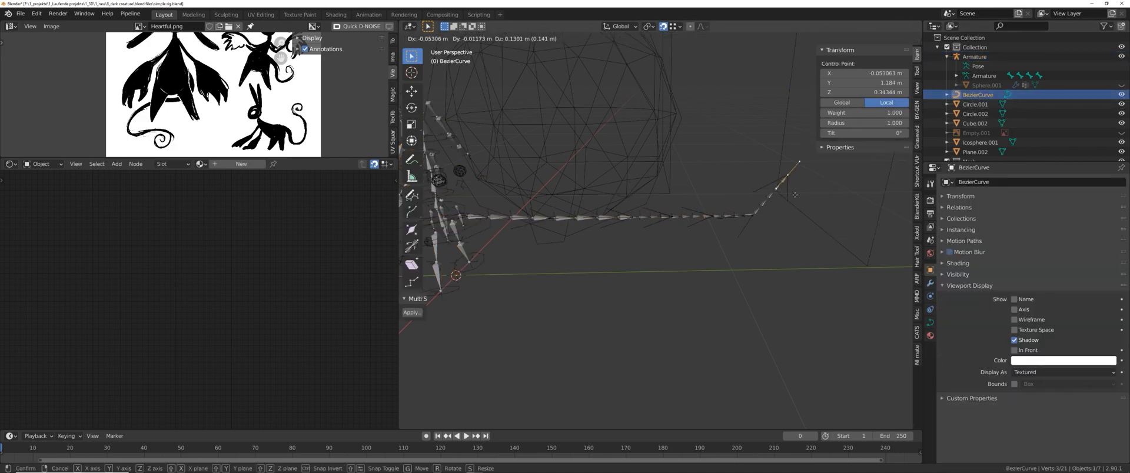
key("shift+Tab")
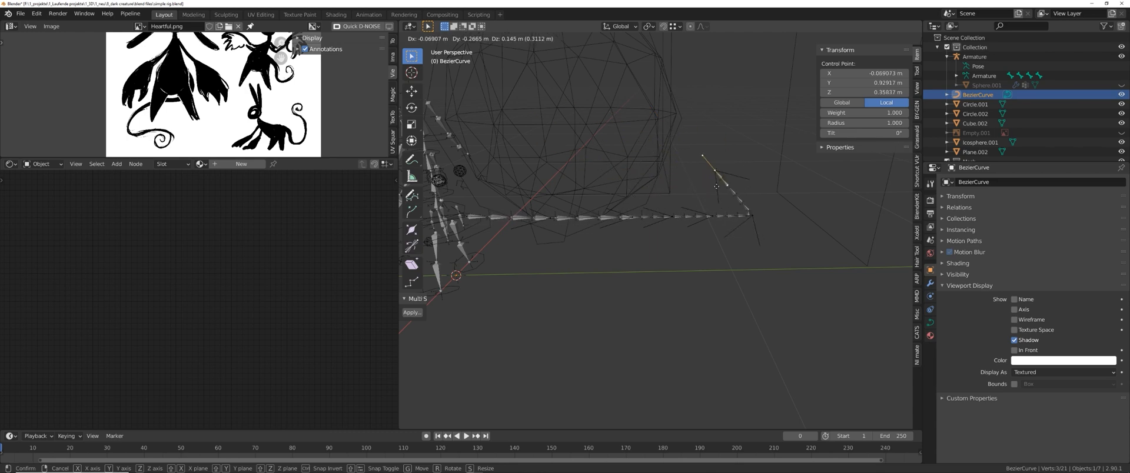
left_click(706, 153)
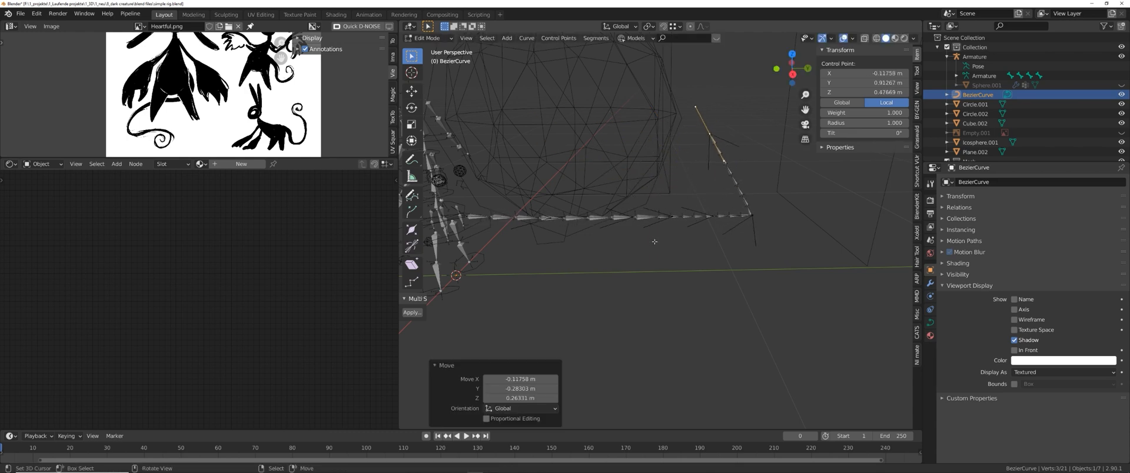
key("ctrl+z")
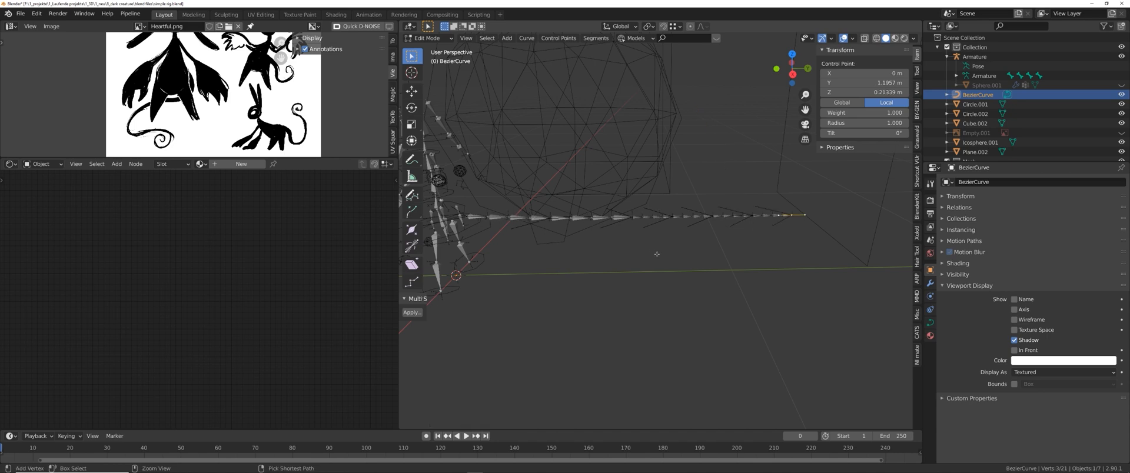
- Put the curve in Edit Mode with all control points selected and show it in the right orthographic view
middle_click_drag(703, 290, 721, 305)
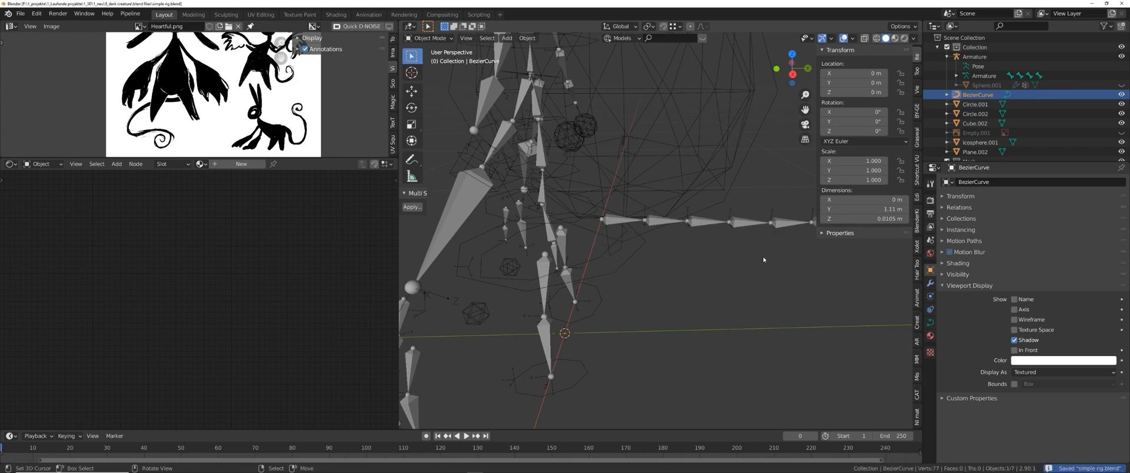
middle_click_drag(764, 260, 710, 255, "shift")
key("ctrl+Tab")
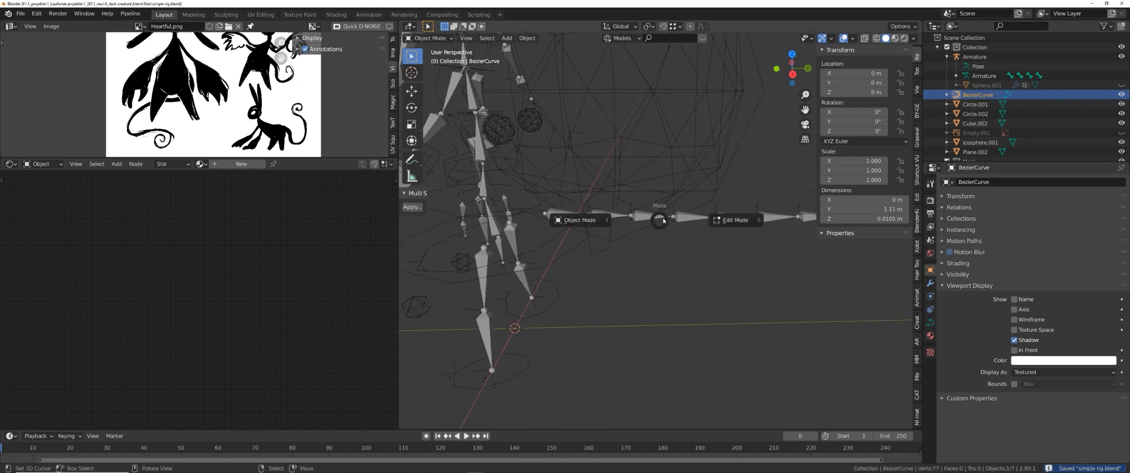
left_click(726, 221)
scroll(742, 236, "down", 2)
middle_click_drag(768, 247, 709, 250, "shift")
key("a")
key("KP_3")
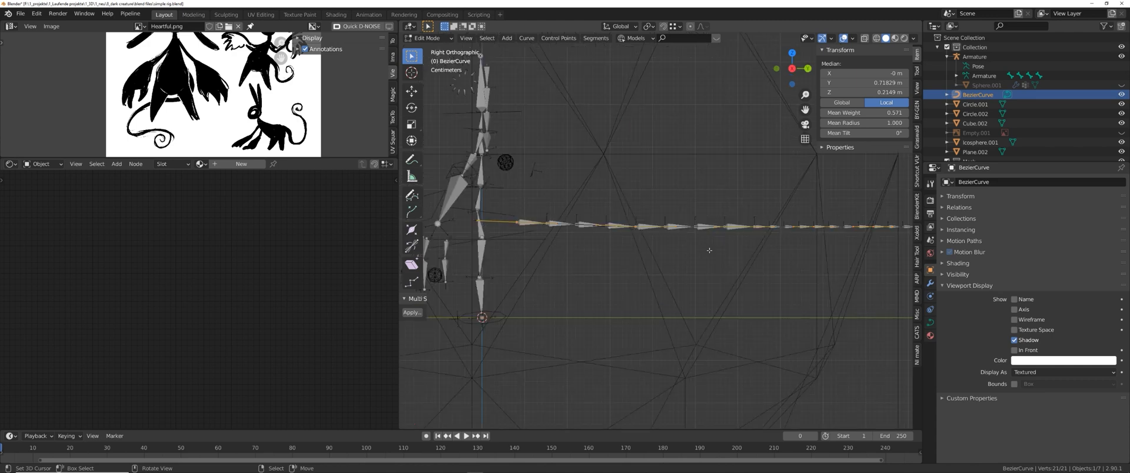
scroll(709, 250, "down", 1)
middle_click_drag(566, 235, 557, 243, "shift")
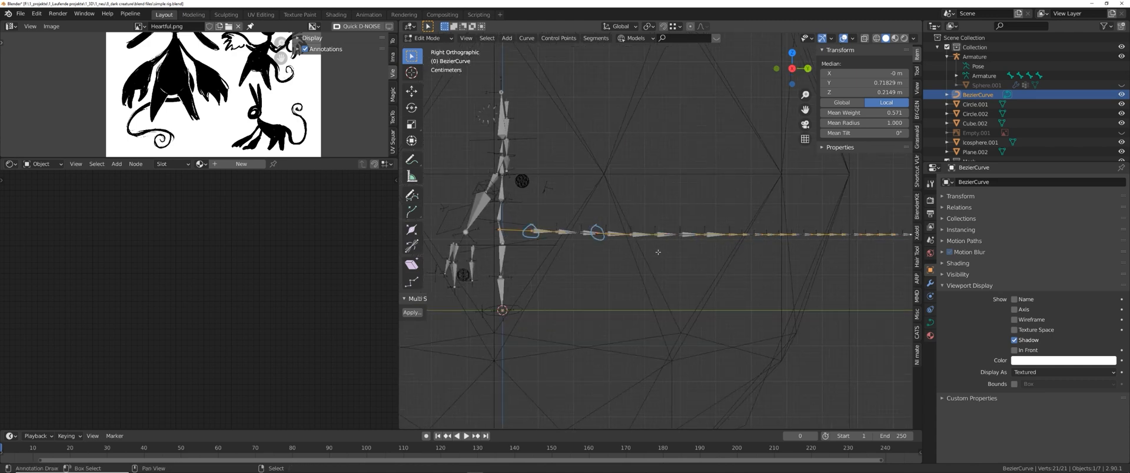
- Try duplicating the curve's control points, undo it, and delete the annotation layer with the first circles on the tail
middle_click_drag(602, 236, 555, 248, "shift")
key("shift+d")
right_click(595, 234)
scroll(555, 248, "up", 1)
key("ctrl+z")
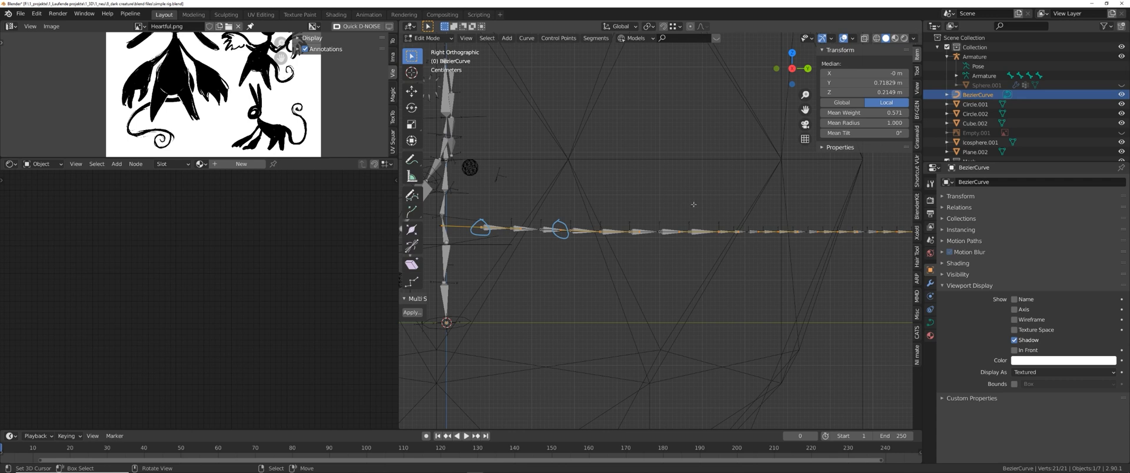
left_click(917, 88)
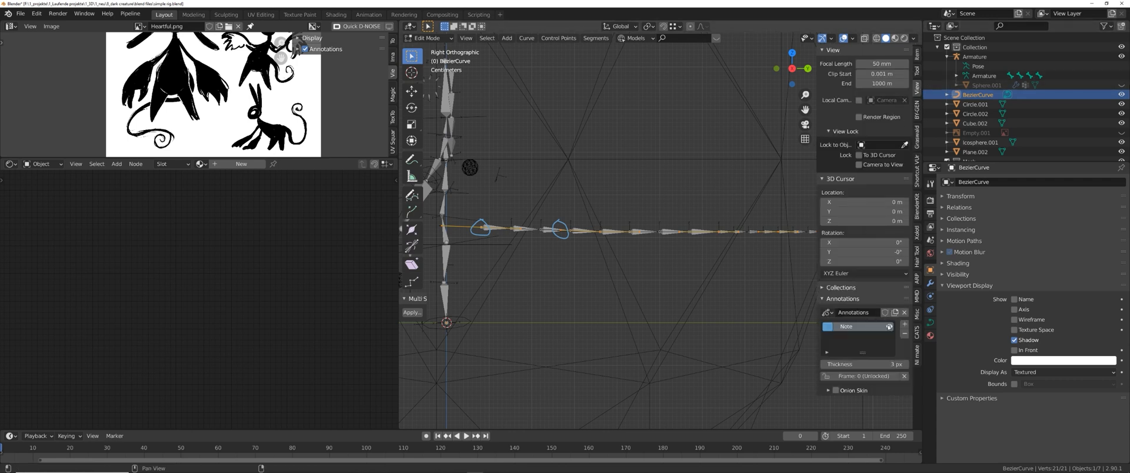
left_click(905, 336)
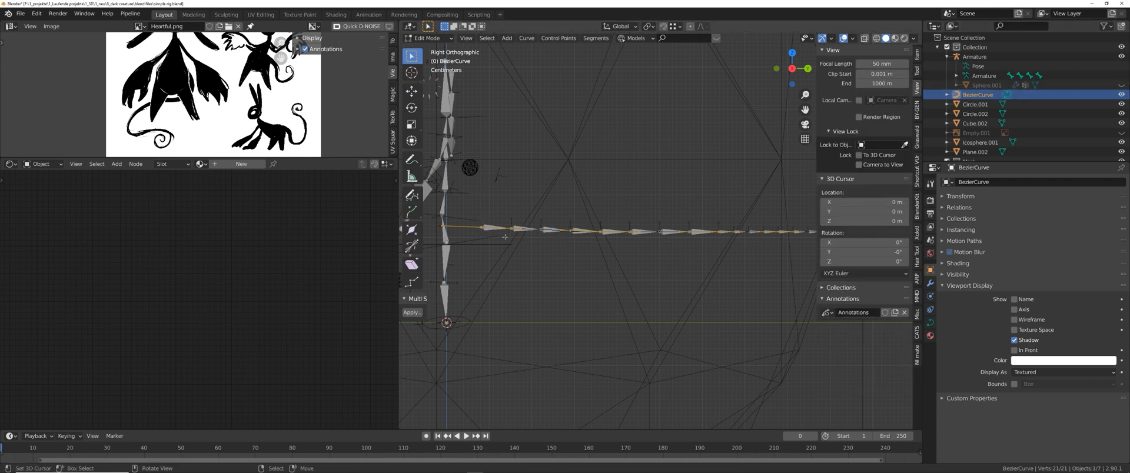
- Draw annotation circles along the tail around the joints where the curve's control points sit
key("d")
left_click_drag(480, 219, 483, 219)
left_click_drag(609, 225, 601, 225)
middle_click_drag(601, 225, 510, 227, "shift")
scroll(576, 228, "up", 4)
key("d")
left_click_drag(608, 225, 609, 226)
middle_click_drag(609, 225, 505, 220, "shift")
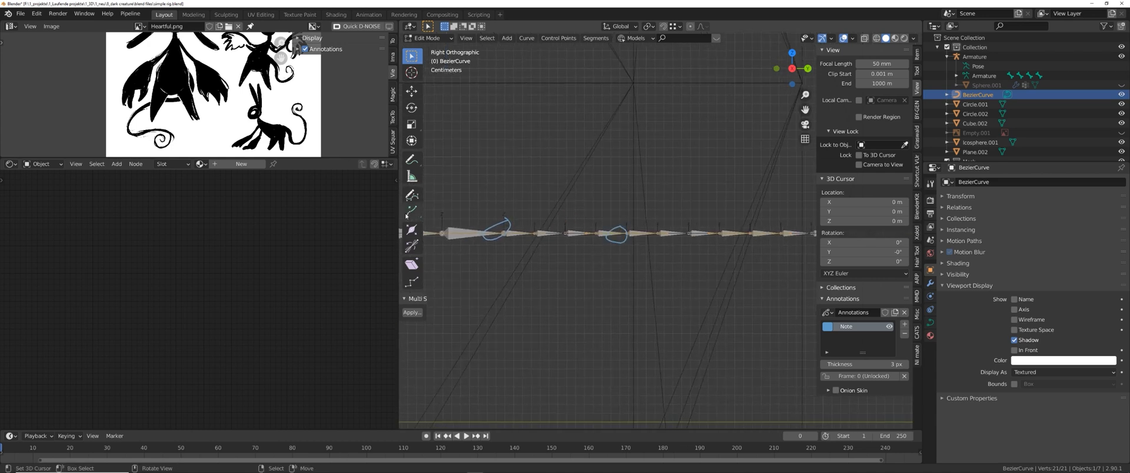
left_click_drag(606, 220, 610, 220)
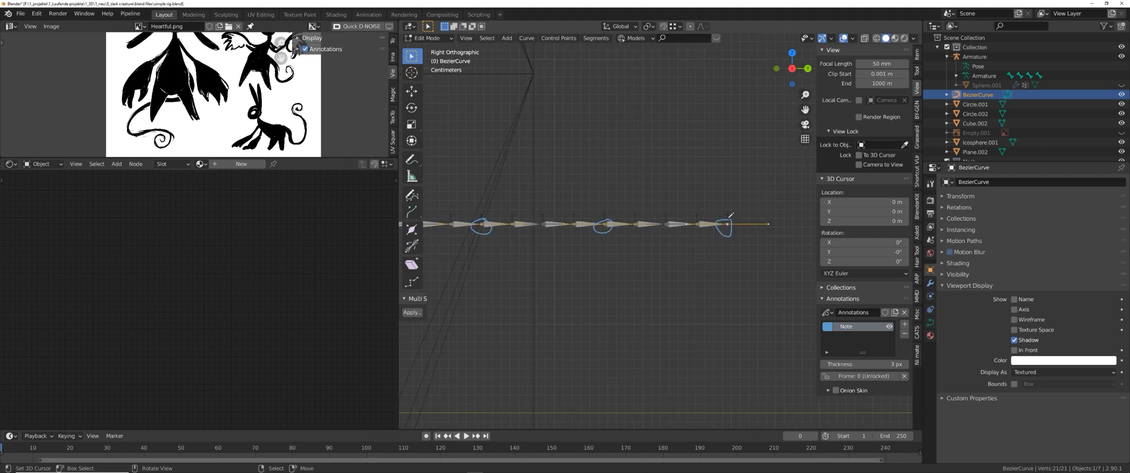
scroll(731, 214, "up", 3)
- Switch from editing the curve to editing the armature and select the starting joint of the tail chain
key("ctrl+Tab")
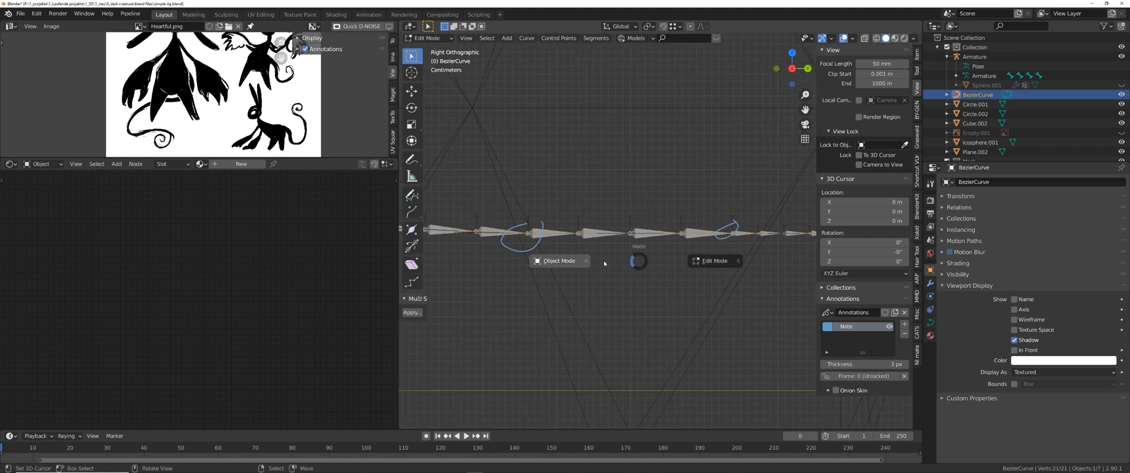
left_click(600, 263)
left_click(598, 235)
key("Tab")
left_click(641, 236)
- Add the other circled tail joints to the selection and extrude bones upward along Z by about 0.046 m
middle_click_drag(525, 258, 534, 258, "shift")
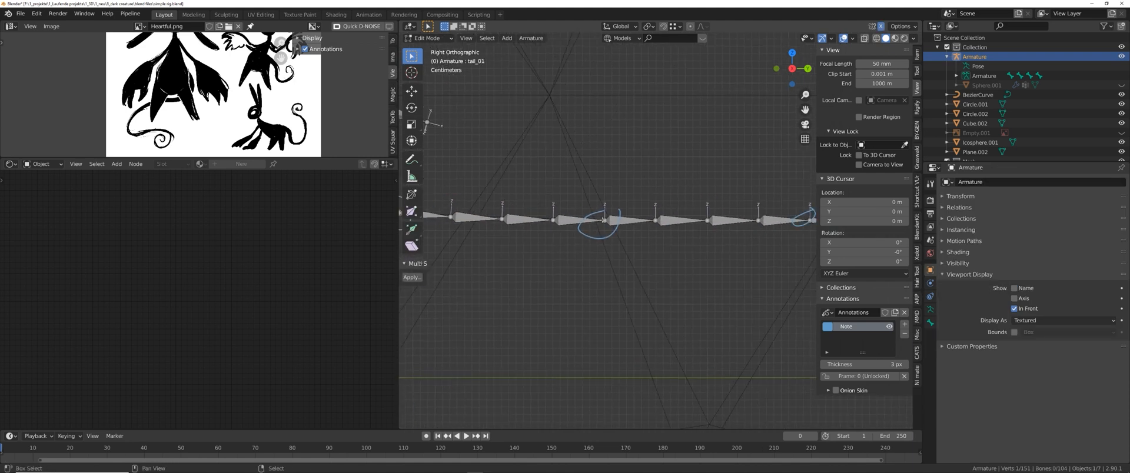
left_click(603, 220, "shift")
middle_click_drag(654, 246, 528, 247, "shift")
left_click(621, 209, "shift")
middle_click_drag(686, 222, 525, 210, "shift")
scroll(625, 205, "up", 3)
left_click(625, 202, "shift")
left_click(802, 202, "shift")
scroll(706, 235, "down", 7)
middle_click_drag(488, 281, 616, 274, "shift")
scroll(616, 274, "up", 1)
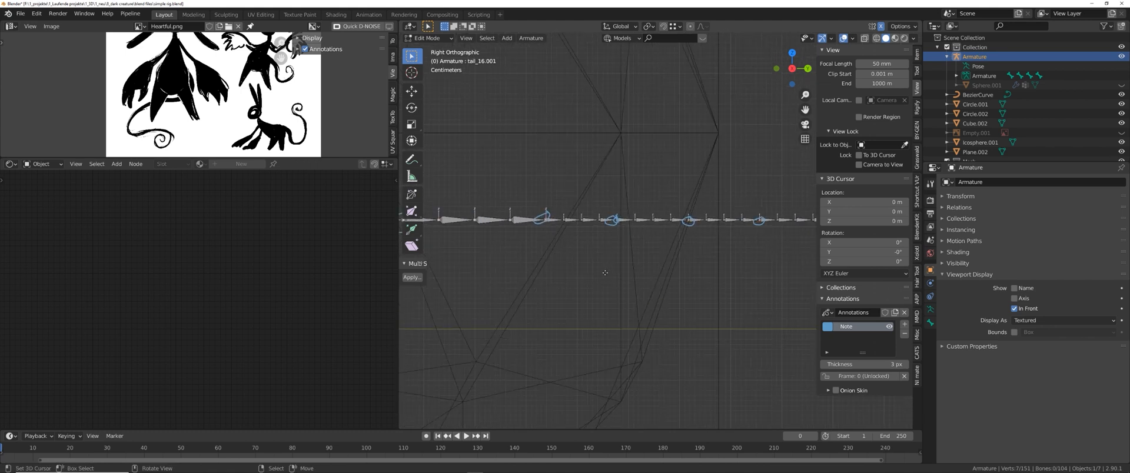
key("e")
key("z")
left_click(608, 250)
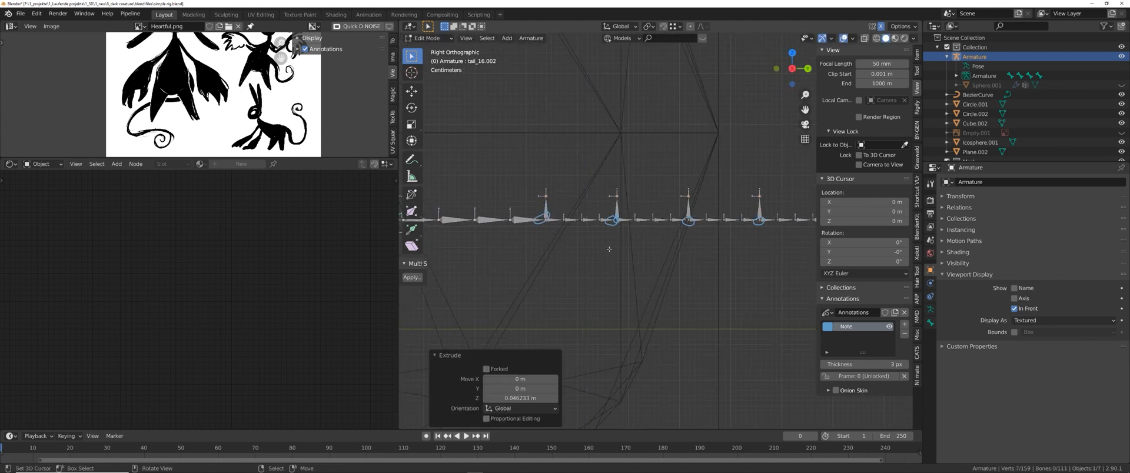
scroll(647, 235, "down", 1)
- Select all the newly extruded upright bones along the tail and clear their parent
right_click(750, 216)
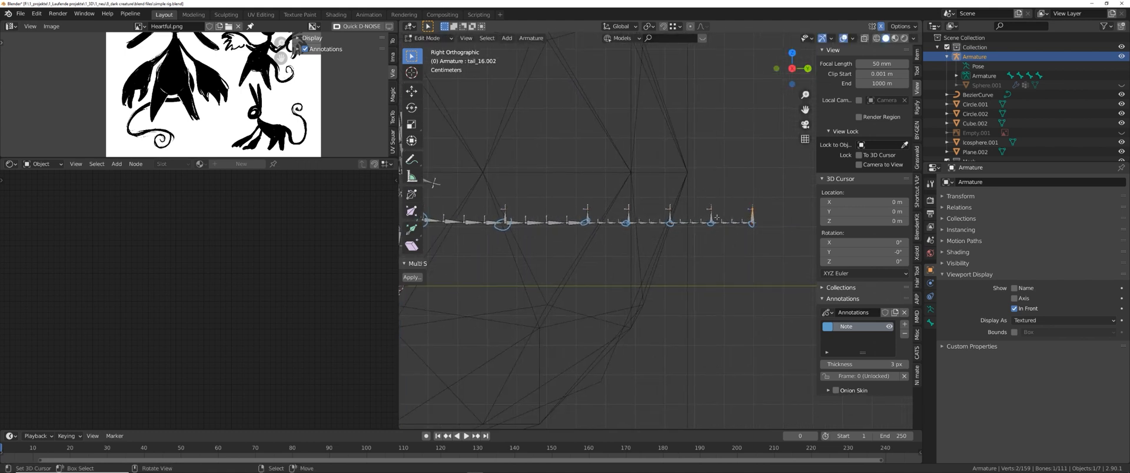
right_click(711, 216, "shift")
right_click(669, 216, "shift")
right_click(629, 216, "shift")
right_click(587, 216, "shift")
right_click(504, 216, "shift")
middle_click_drag(496, 221, 661, 221, "shift")
scroll(661, 222, "up", 2)
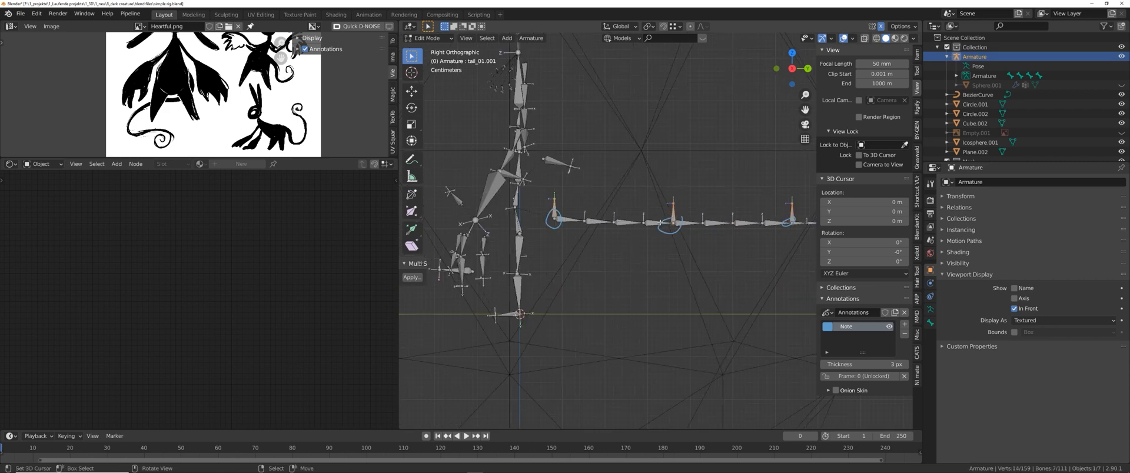
key("alt+p")
left_click(648, 236)
scroll(606, 233, "down", 2)
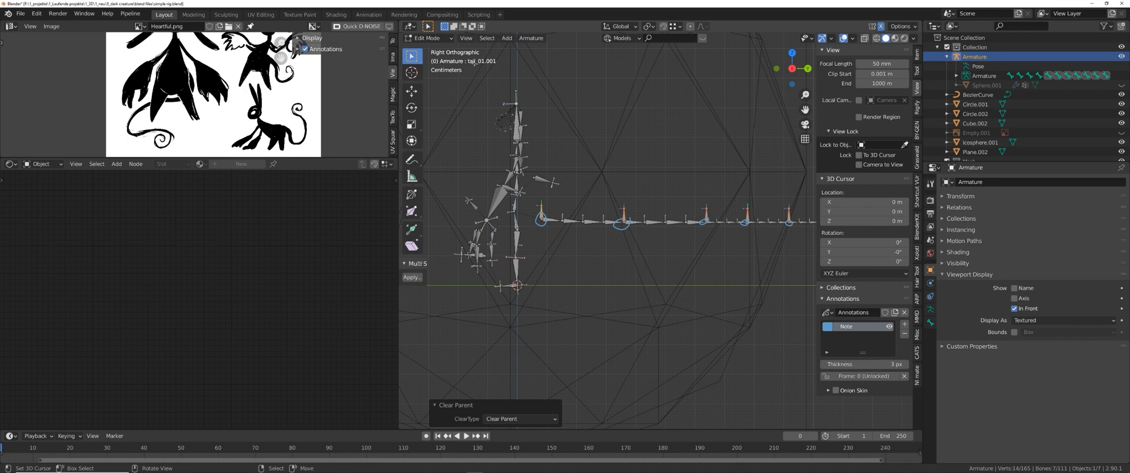
- Batch-rename the selected tail control bones by setting the name with the prefix x_
key("F3")
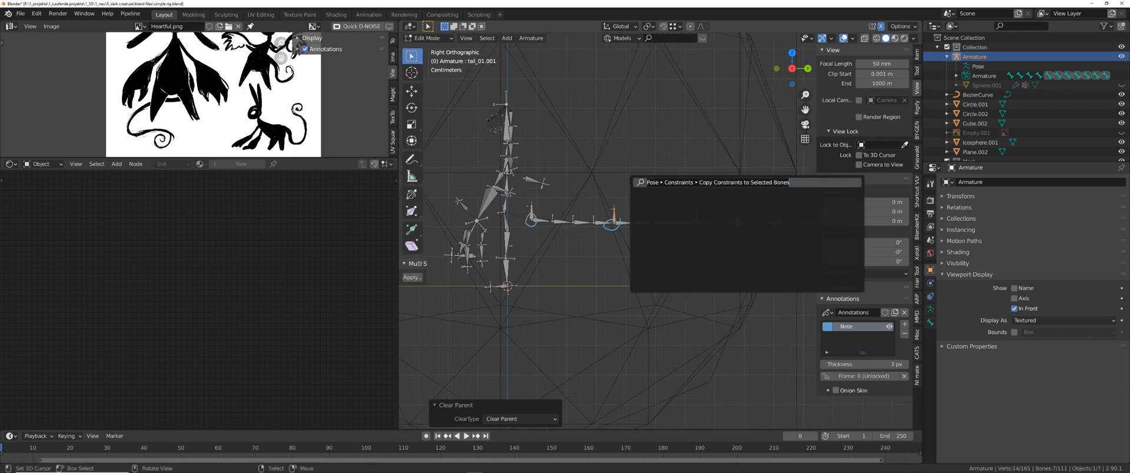
type("bat")
key("Return")
left_click(680, 200)
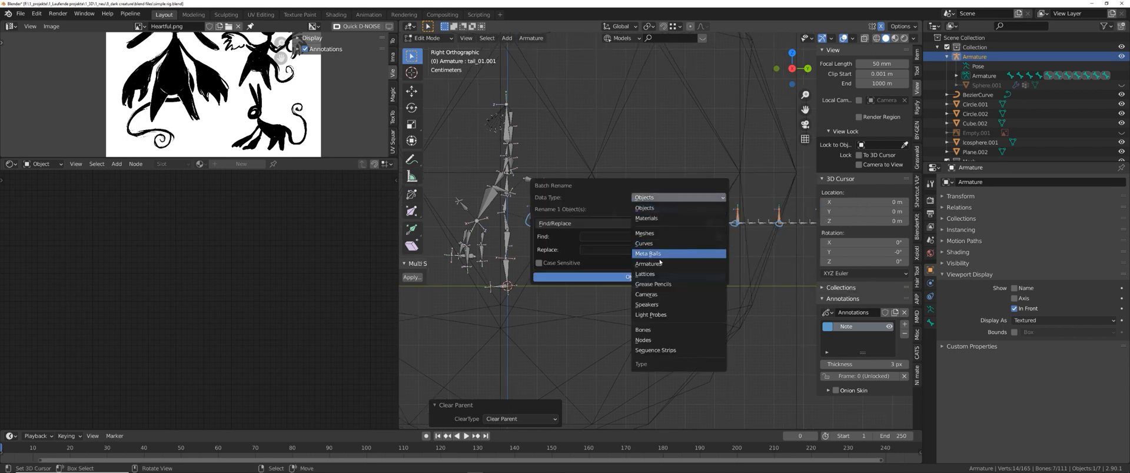
left_click(643, 330)
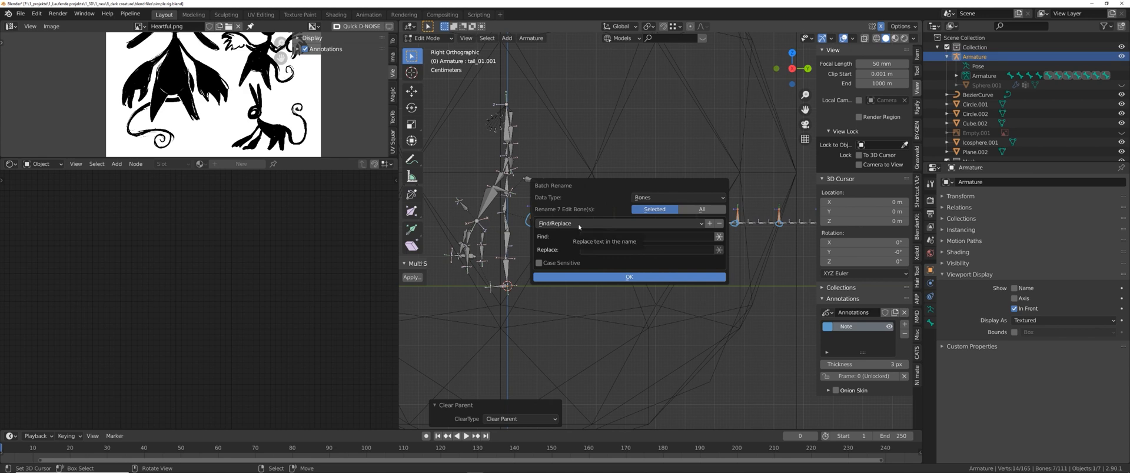
left_click(579, 225)
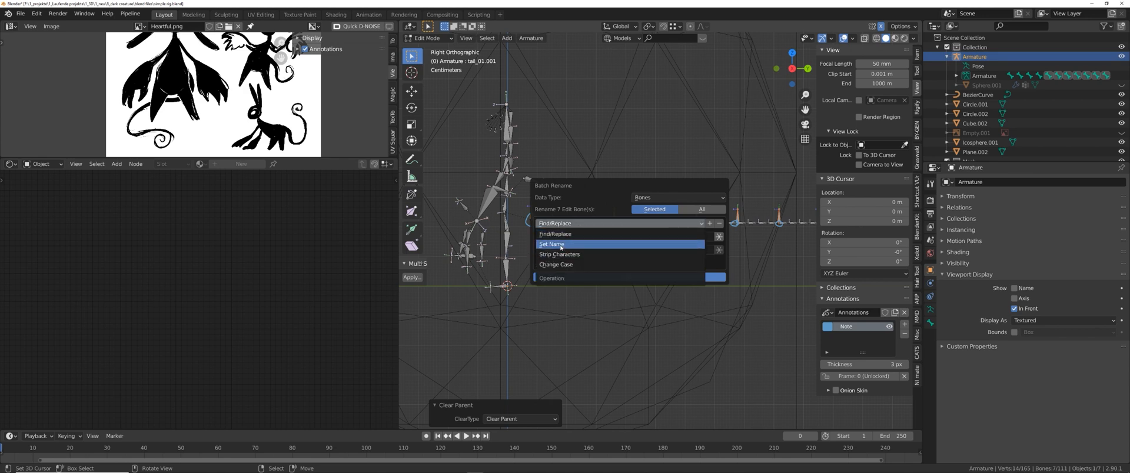
left_click(561, 244)
left_click(603, 239)
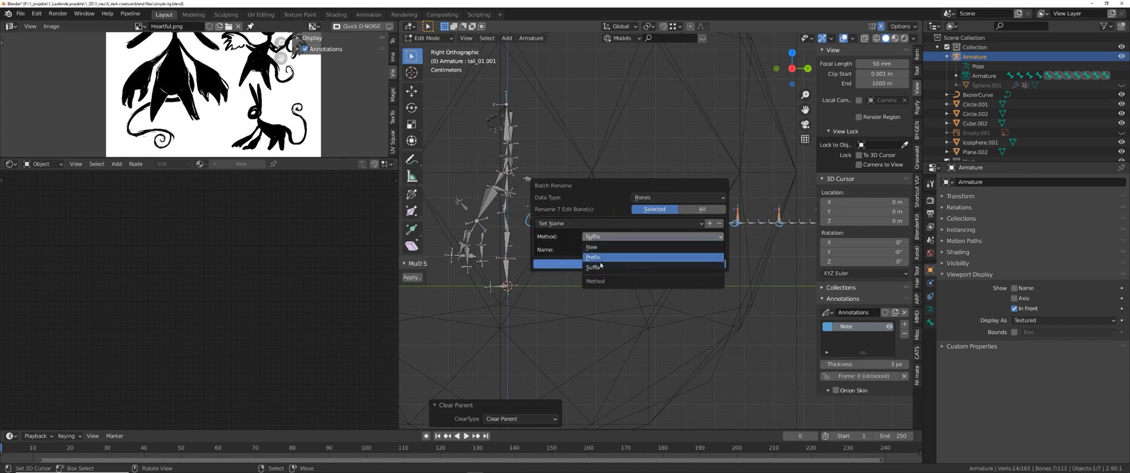
left_click(599, 253)
left_click(599, 250)
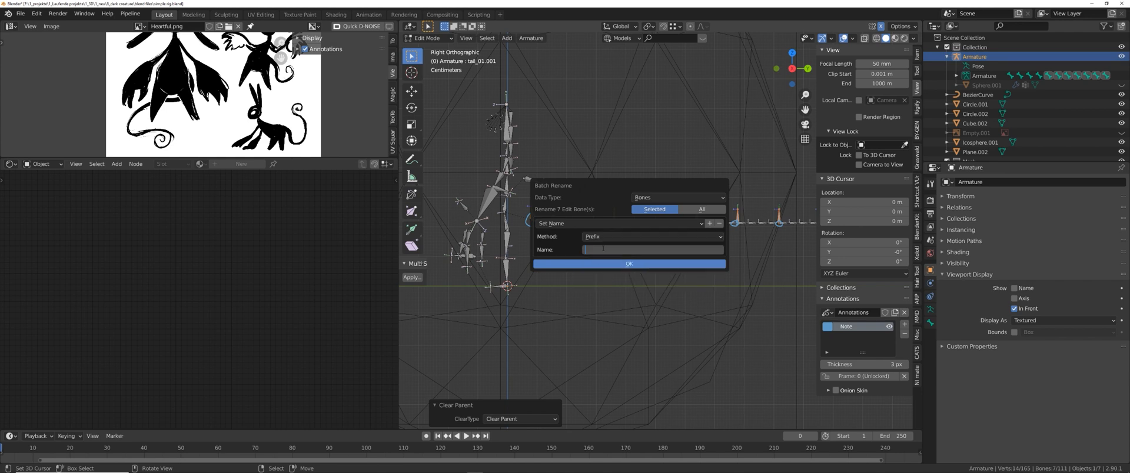
type("x_")
key("Return")
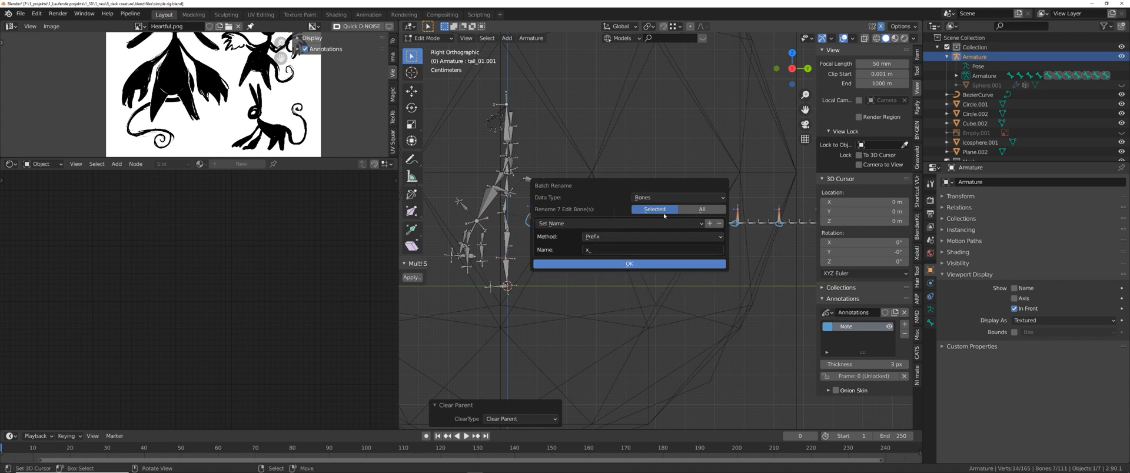
left_click(629, 264)
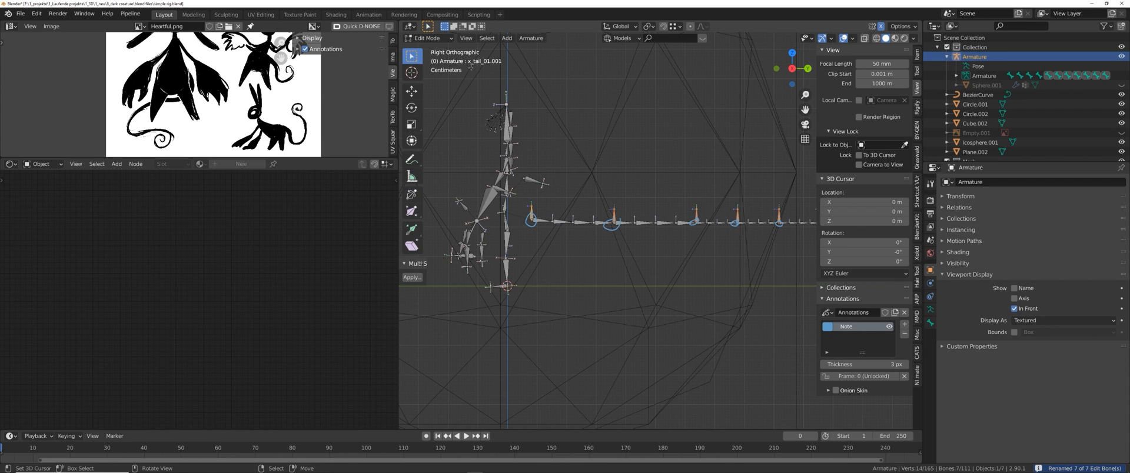
- Batch-rename the selected bones by stripping digits from the end of their names
key("F3")
left_click(624, 170)
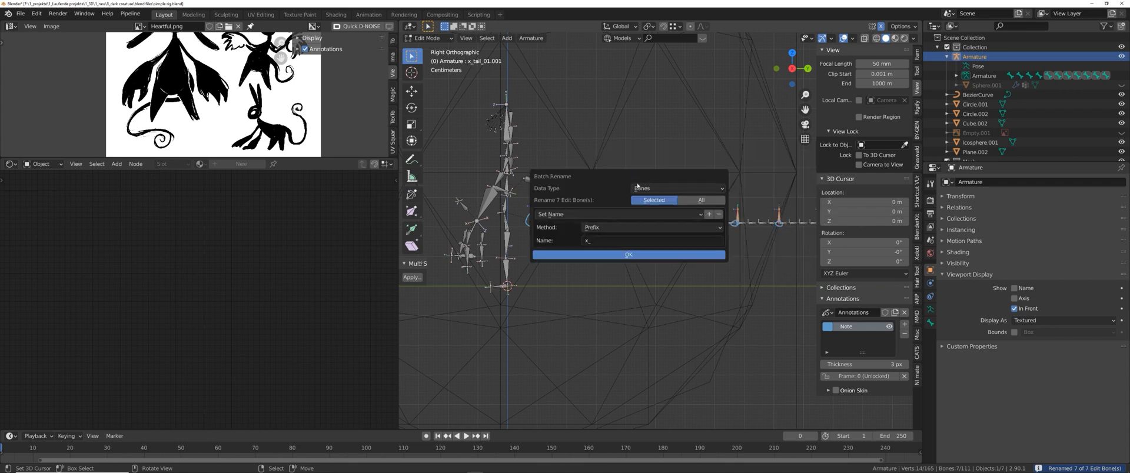
left_click(641, 214)
left_click(602, 244)
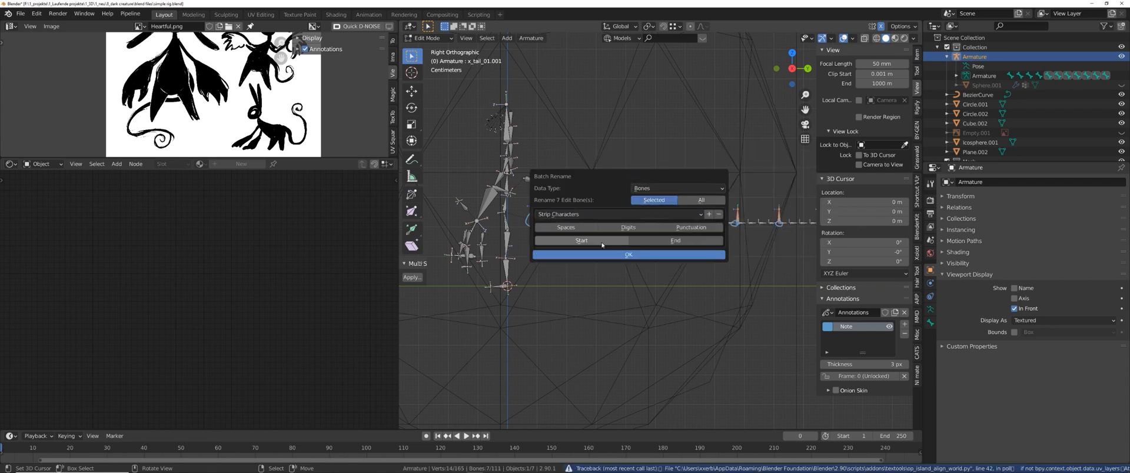
left_click(625, 228)
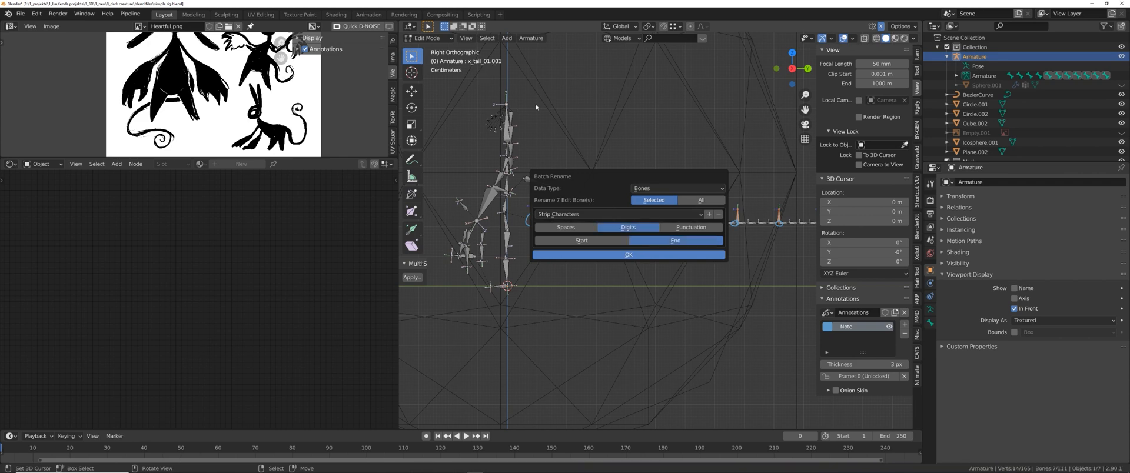
key("Return")
- Batch-rename the selected bones by stripping punctuation from the end of their names
key("F3")
key("Return")
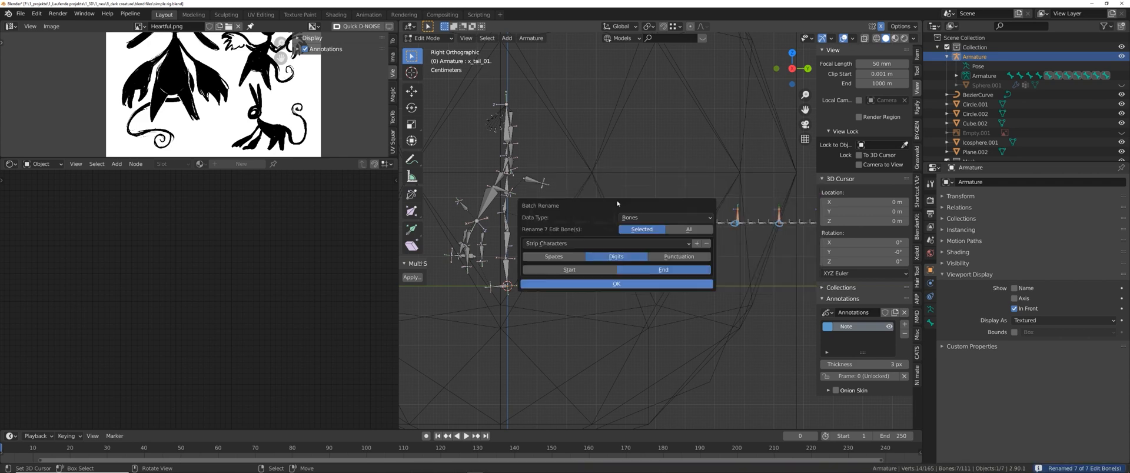
left_click(678, 257)
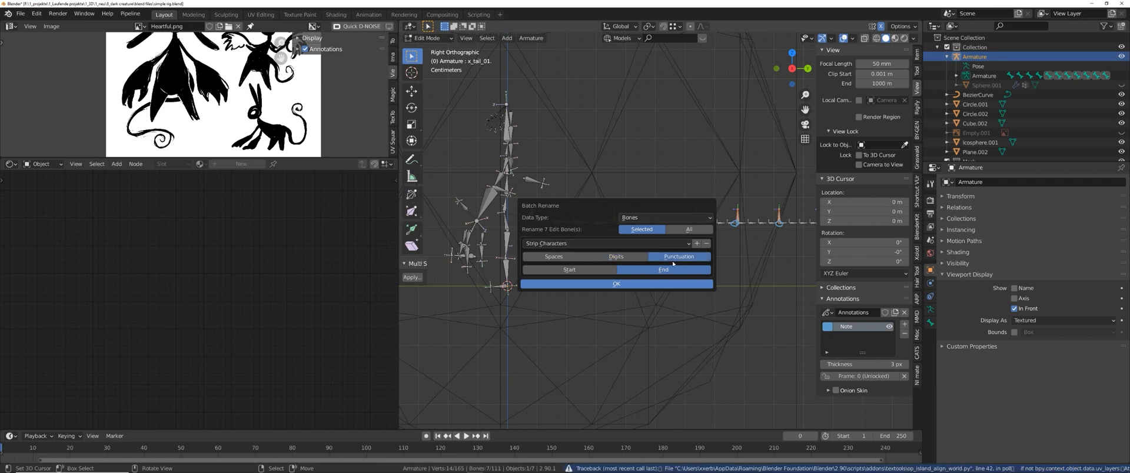
left_click(646, 284)
- Leave armature editing, return to Object Mode, select BezierCurve and show its modifier settings
middle_click_drag(573, 122, 508, 124, "shift")
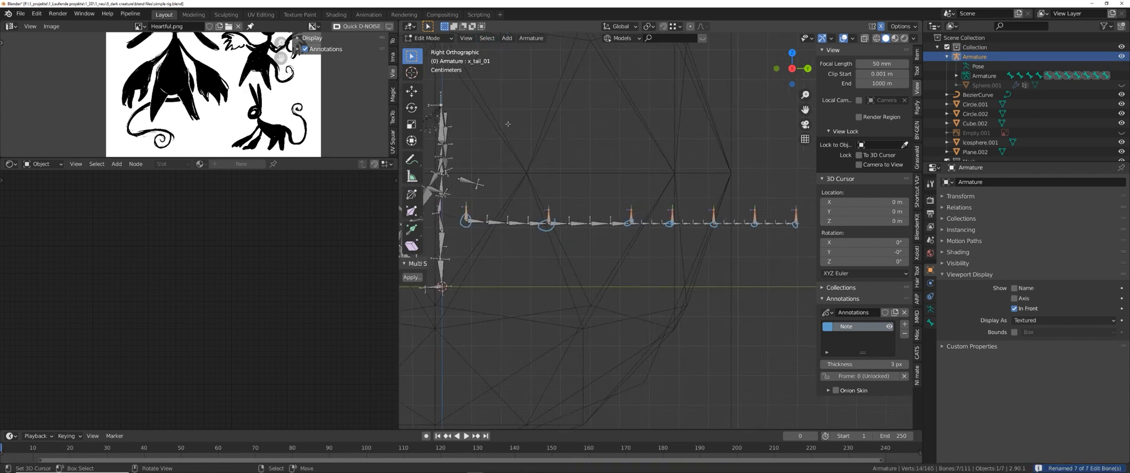
middle_click_drag(604, 246, 630, 244, "shift")
key("ctrl+Tab")
left_click(630, 290)
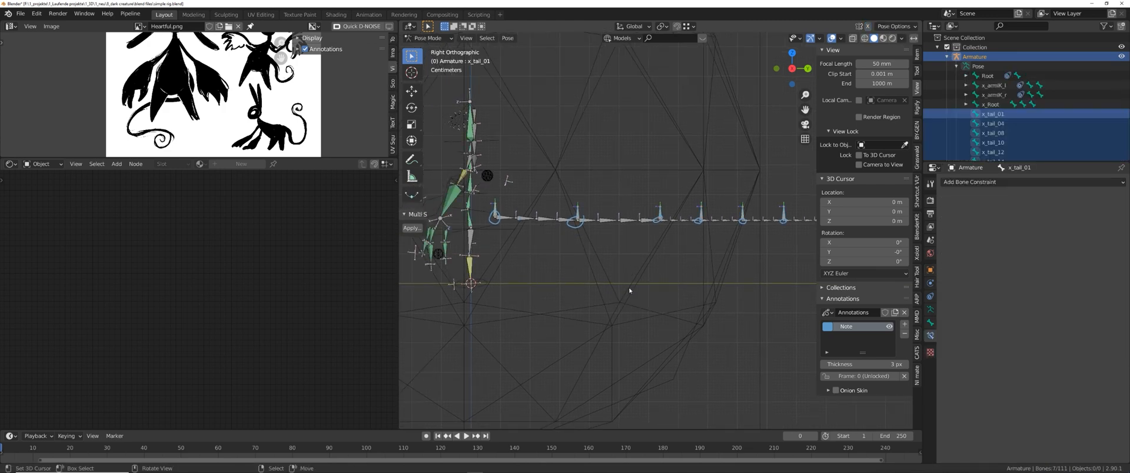
middle_click_drag(618, 290, 679, 264, "shift")
key("ctrl+Tab")
left_click(976, 94)
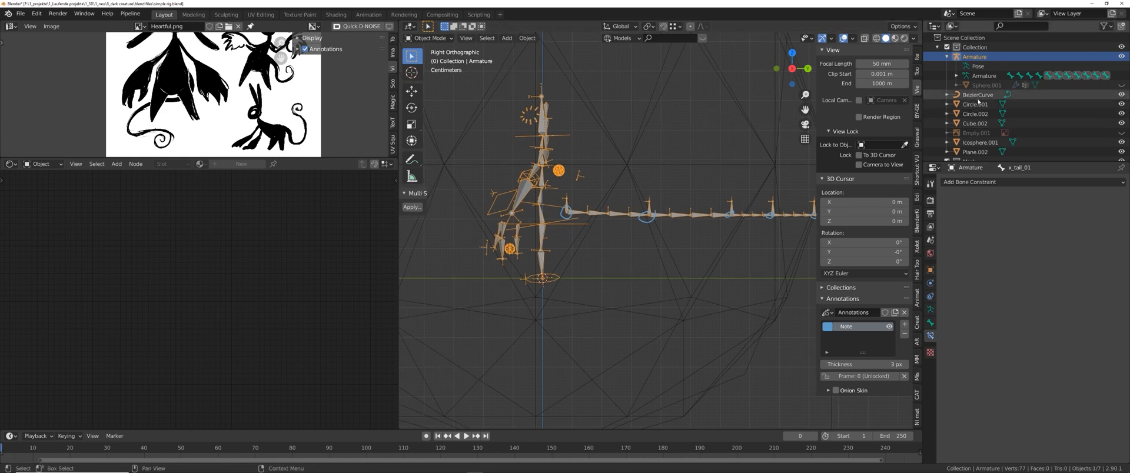
left_click(929, 283)
left_click(959, 182)
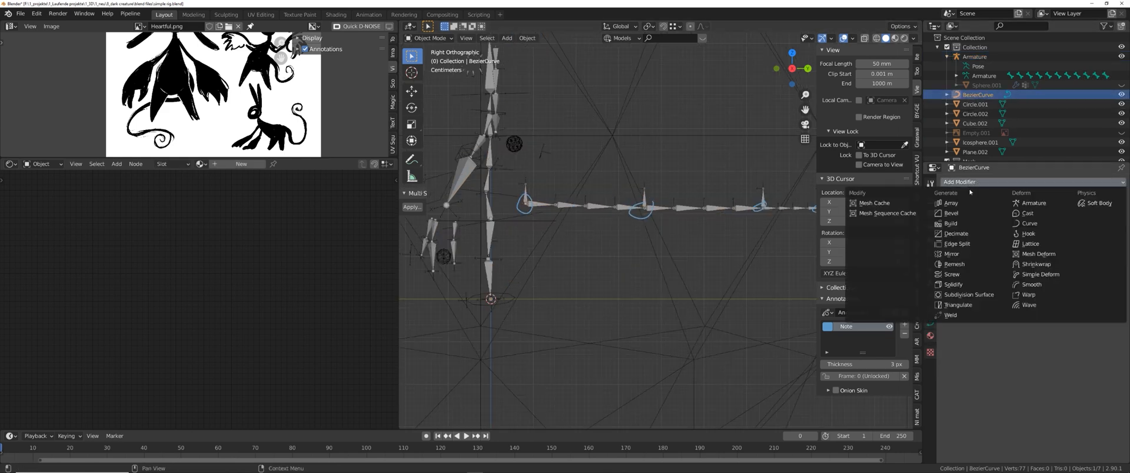
left_click(1035, 226)
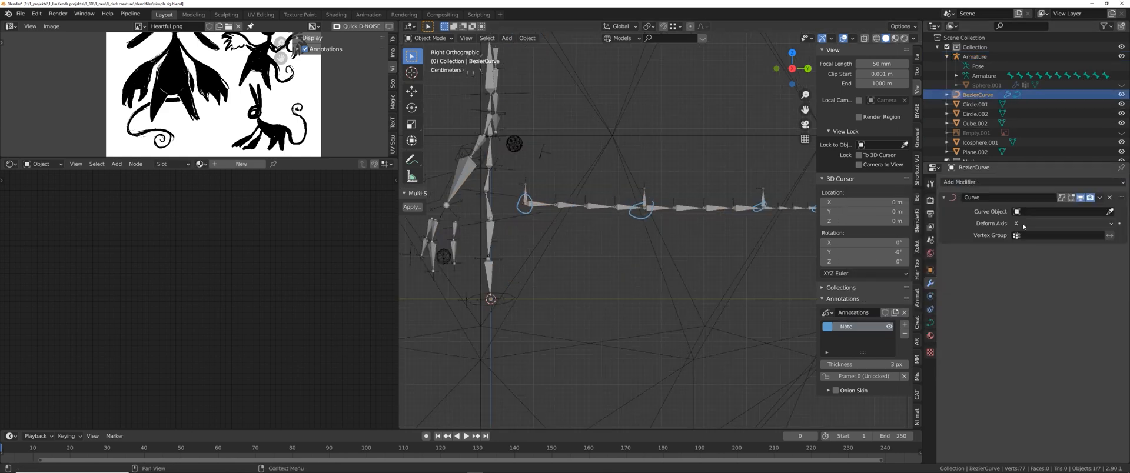
left_click(1109, 197)
- Add a Hook modifier to the curve with Armature as its object and x_tail_01 as its bone
left_click(1094, 182)
left_click(1037, 233)
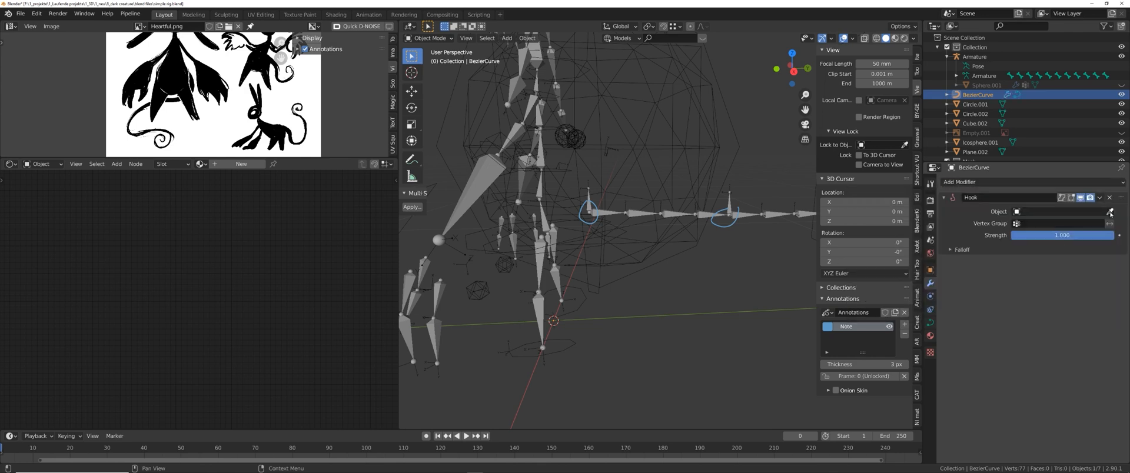
left_click(1110, 212)
left_click(774, 209)
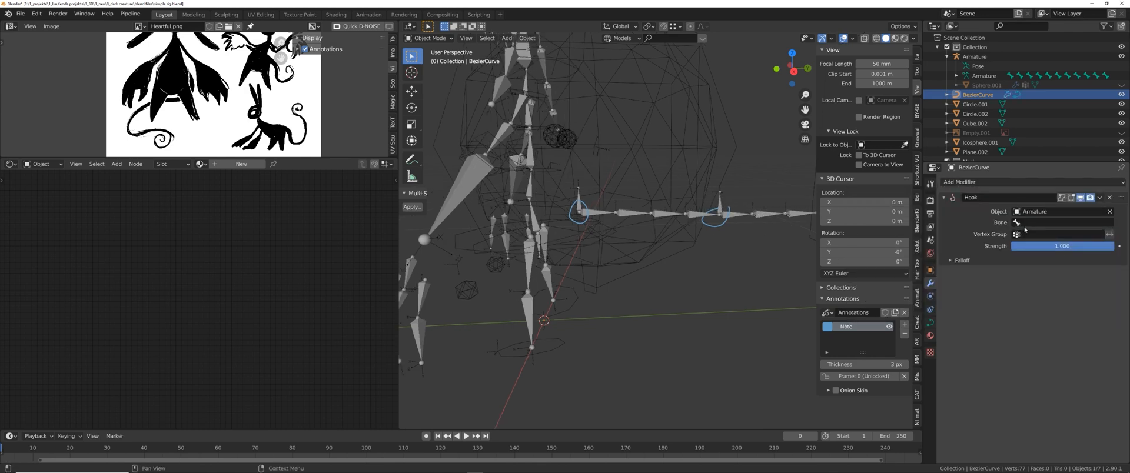
left_click(1032, 222)
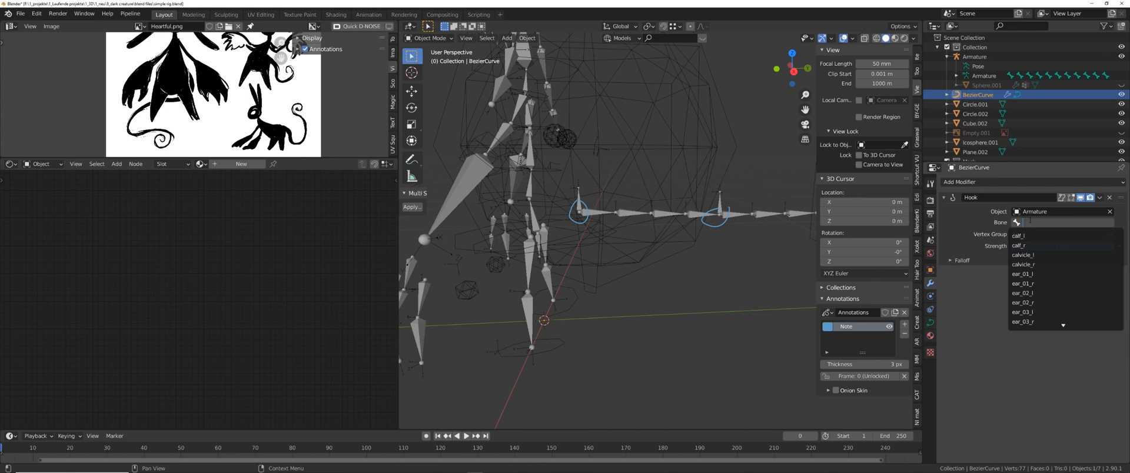
type("x_ta")
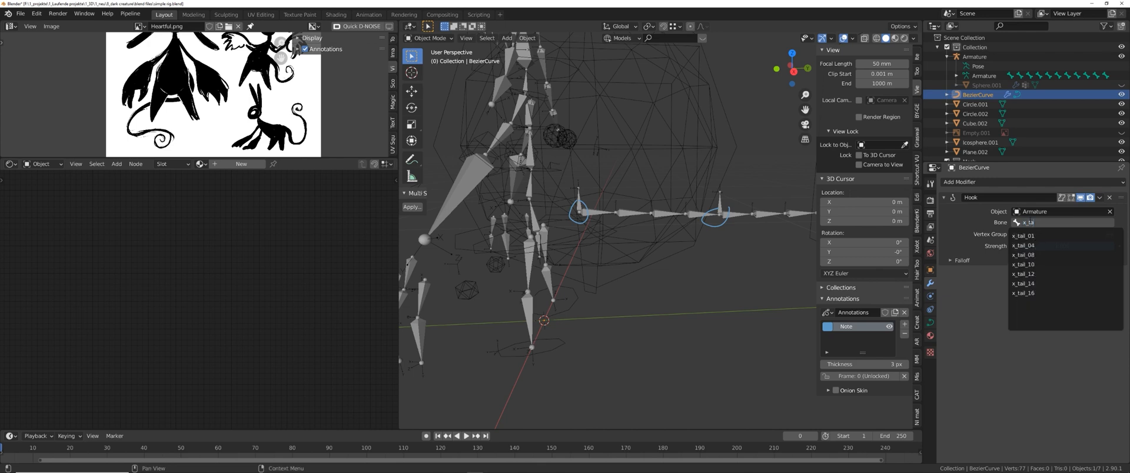
key("Return")
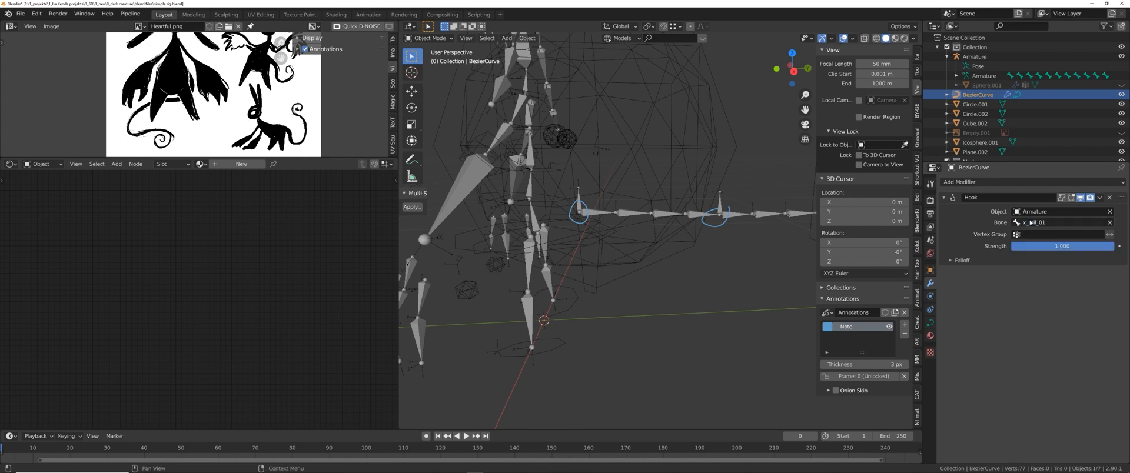
- Switch to the armature in Pose Mode and inspect the upright control bone at the tail's base
right_click(579, 199)
key("ctrl+Tab")
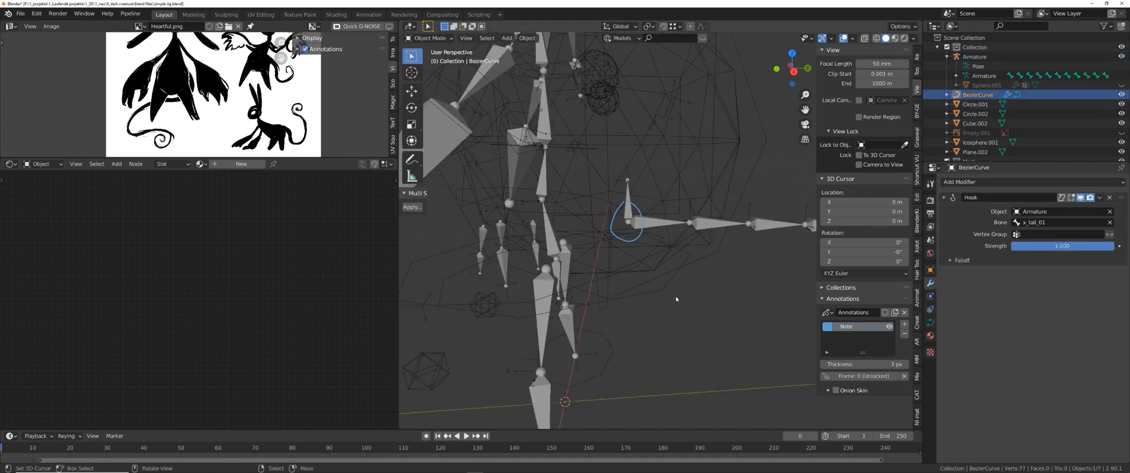
middle_click_drag(675, 299, 666, 294)
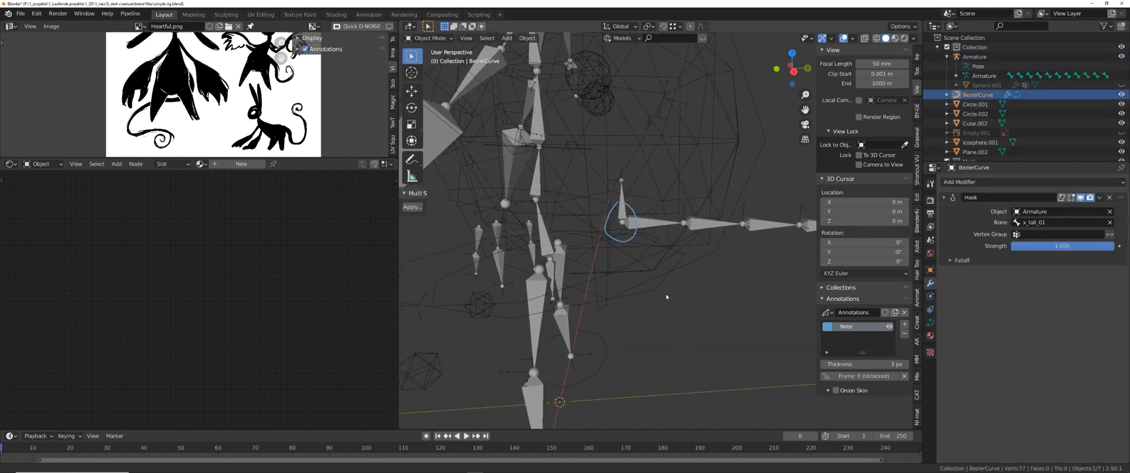
right_click(622, 194)
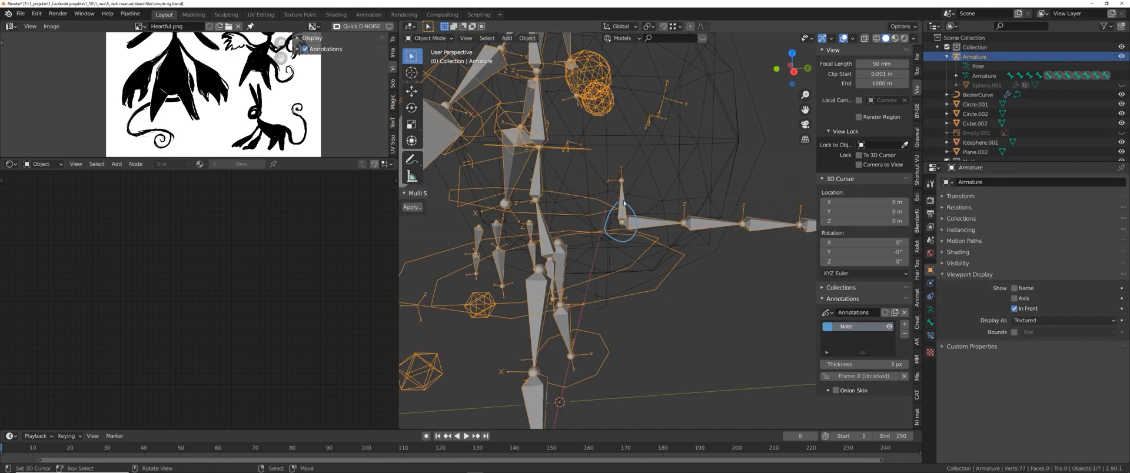
key("ctrl+Tab")
right_click(629, 209)
middle_click_drag(631, 212, 723, 244)
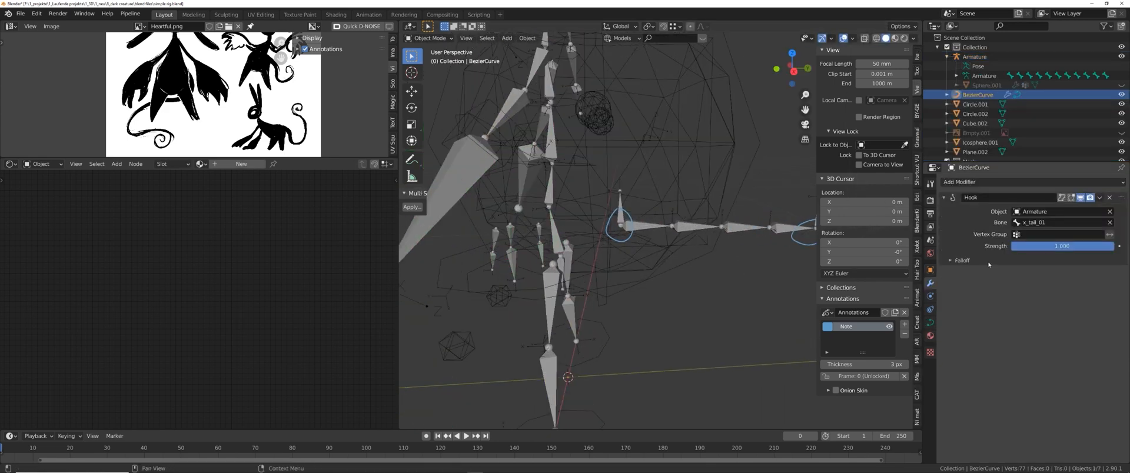
- Edit the curve, select its first control point and assign it to the x_tail_01 hook
key("Tab")
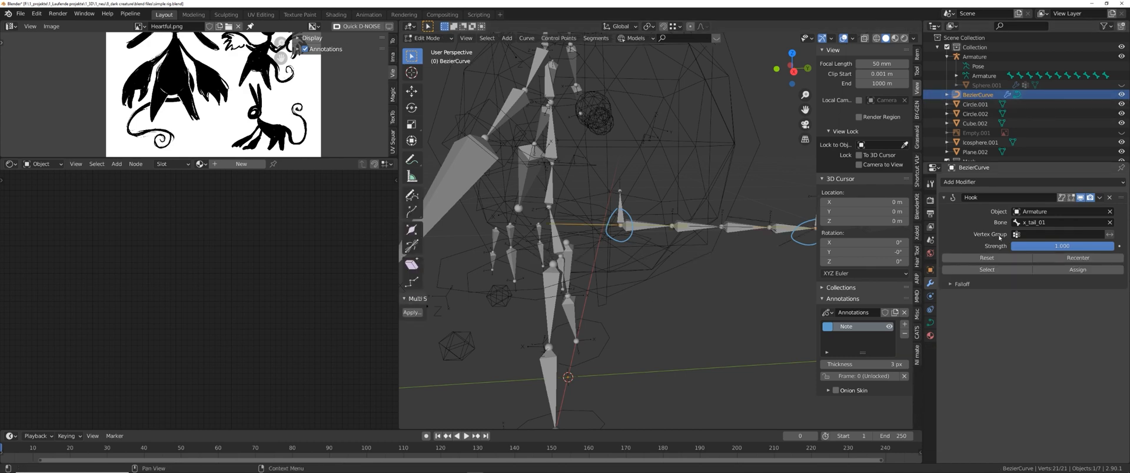
left_click(930, 323)
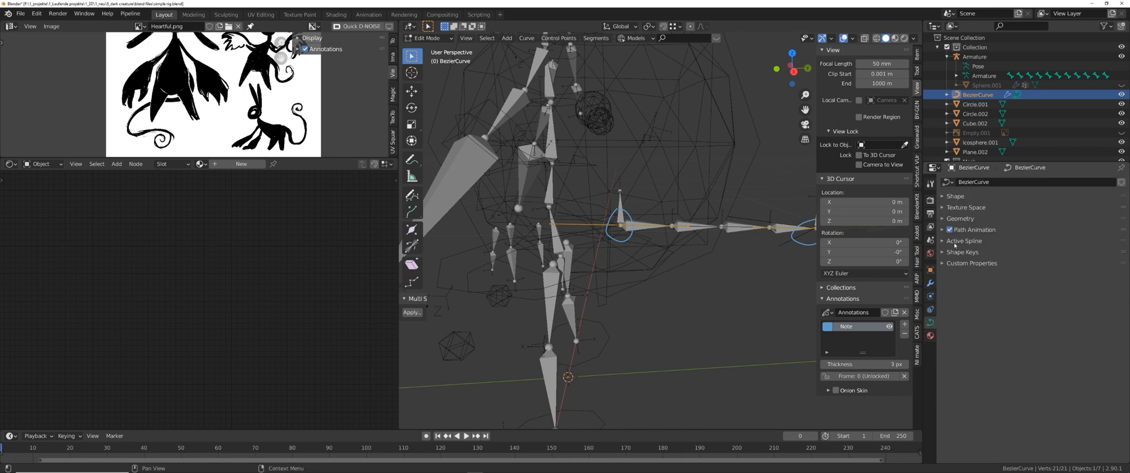
left_click(930, 284)
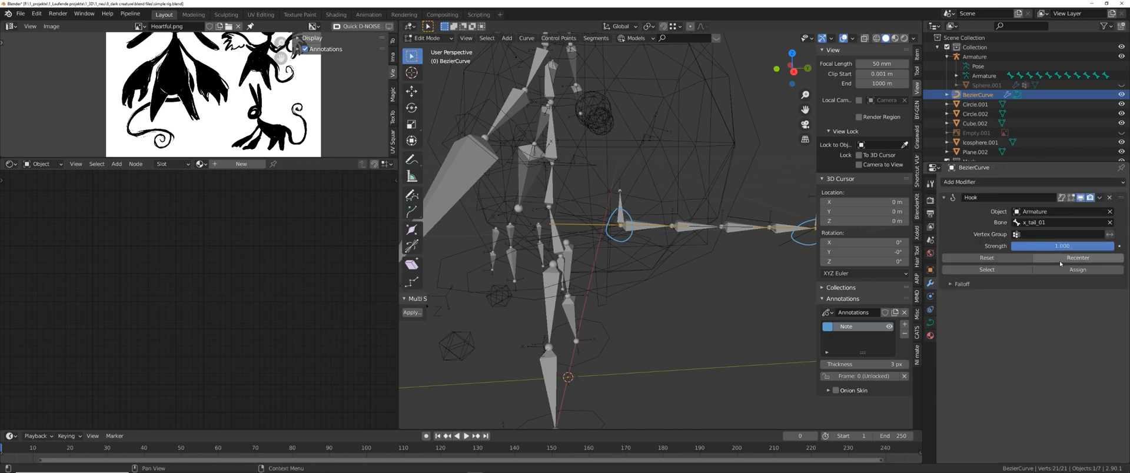
left_click(985, 268)
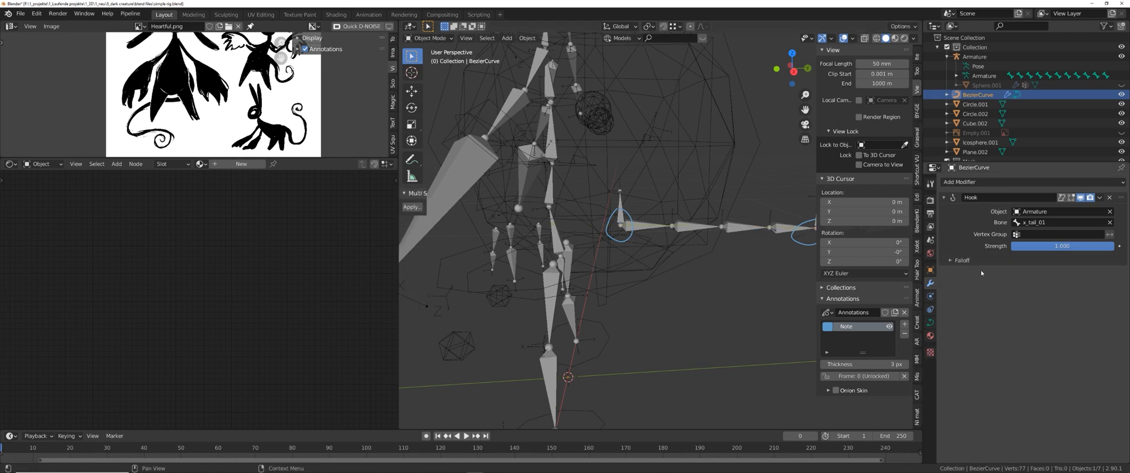
middle_click_drag(668, 263, 650, 252)
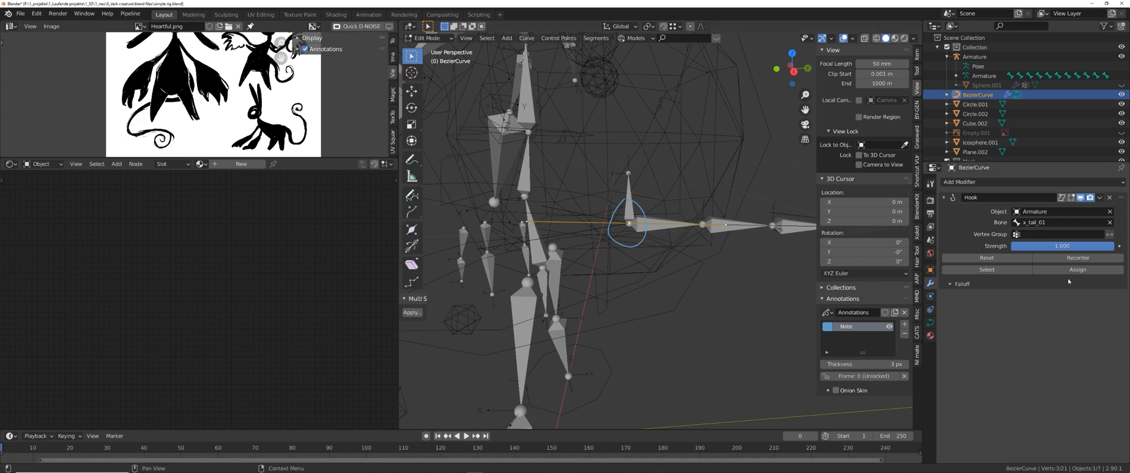
key("Tab")
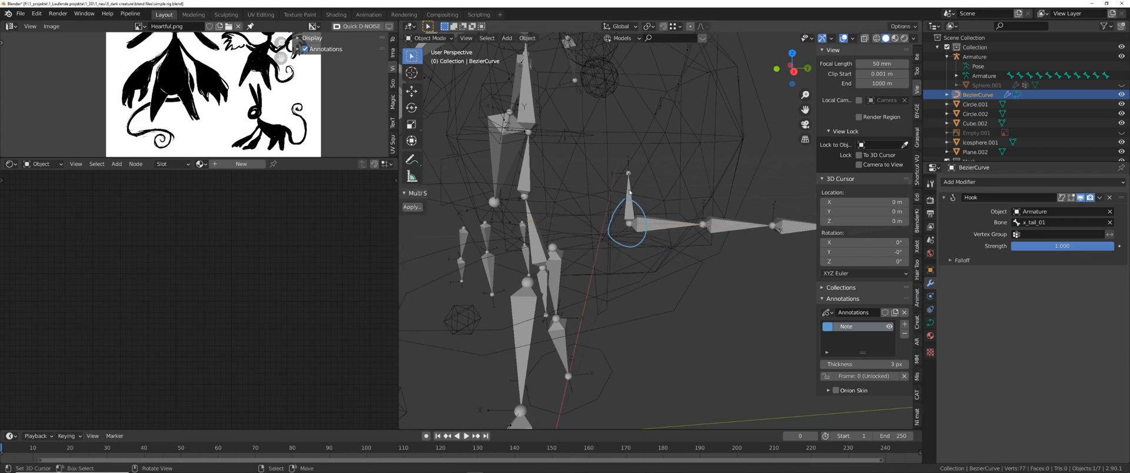
- Try moving the tail's first control bone in Pose Mode to test the hook
right_click(629, 193)
key("Tab")
left_click(628, 243)
right_click(630, 223)
key("g")
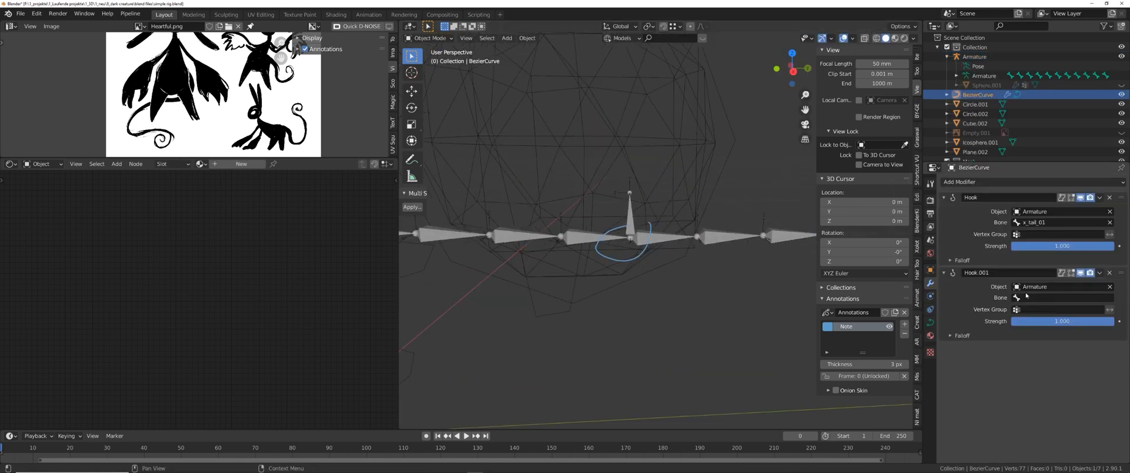
- Set the second Hook modifier's bone to x_tail_04 and assign the curve's second control point to it
left_click(1050, 297)
type("x_tail_01")
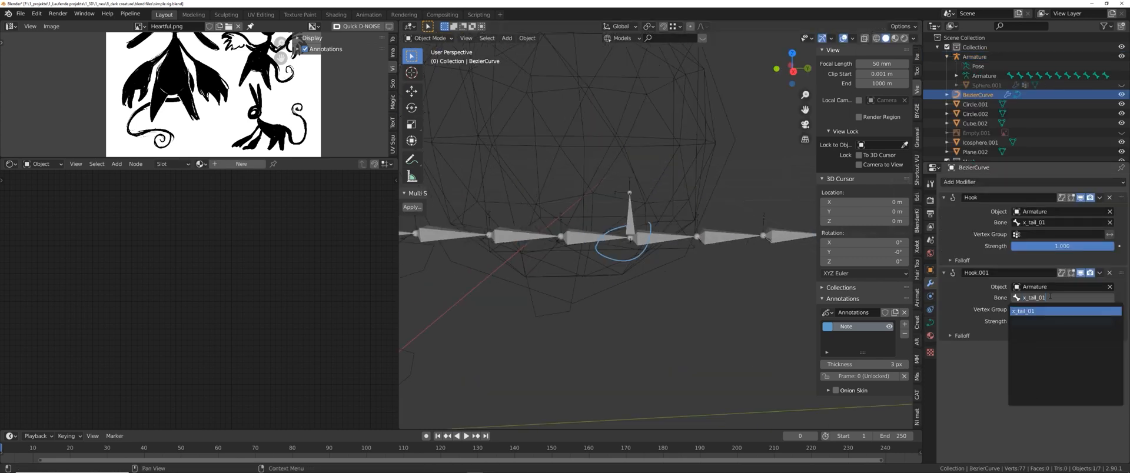
key("BackSpace")
type("4")
key("Return")
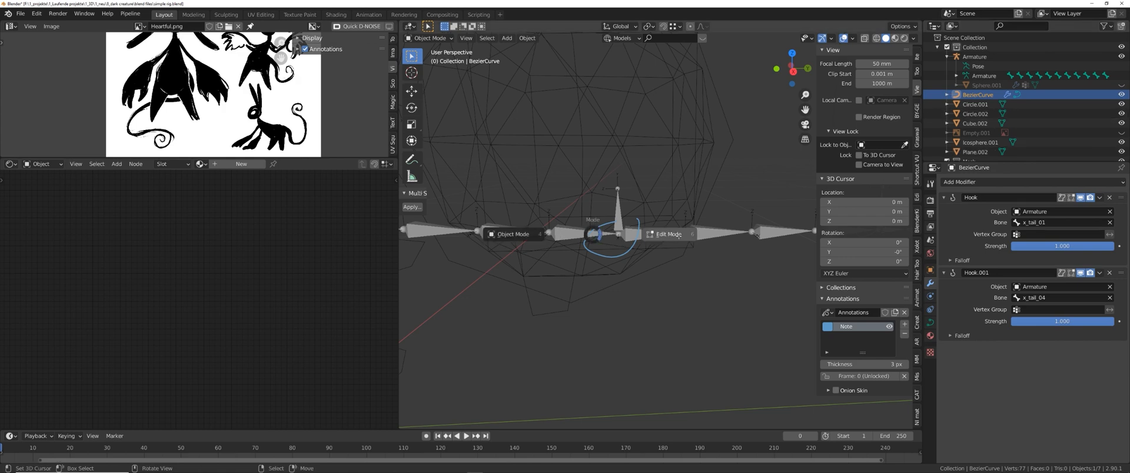
key("Tab")
left_click(1073, 369)
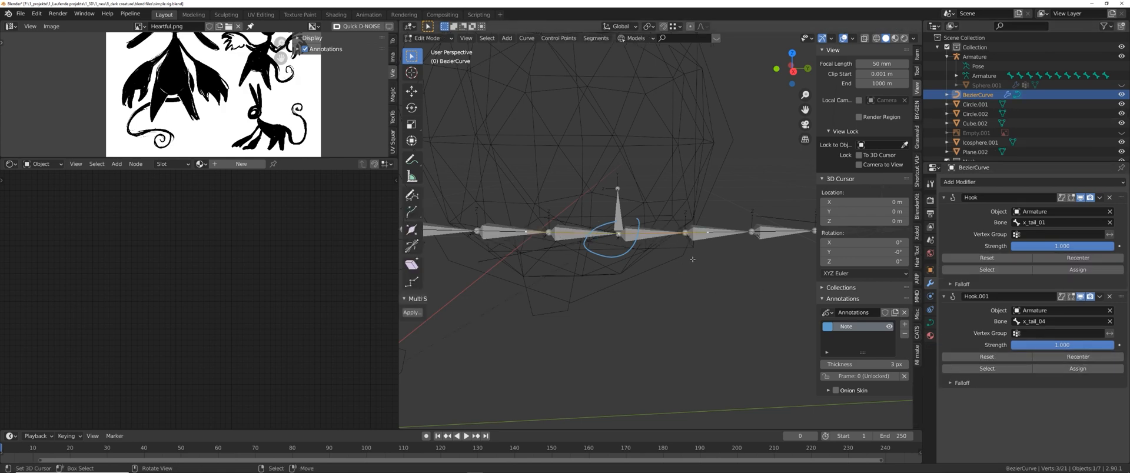
- Try moving the x_tail_04 control bone in Pose Mode to test its hook
key("Tab")
left_click(618, 216)
key("g")
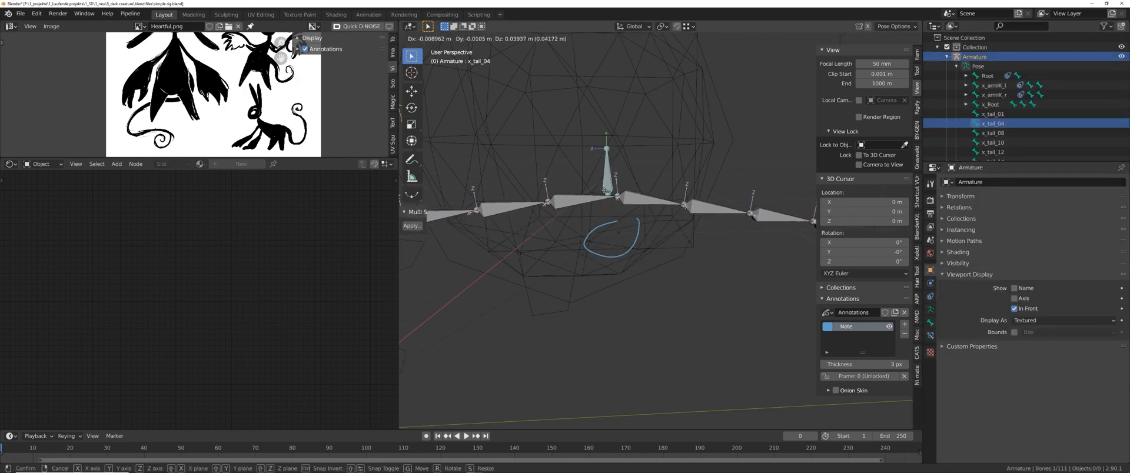
right_click(606, 177)
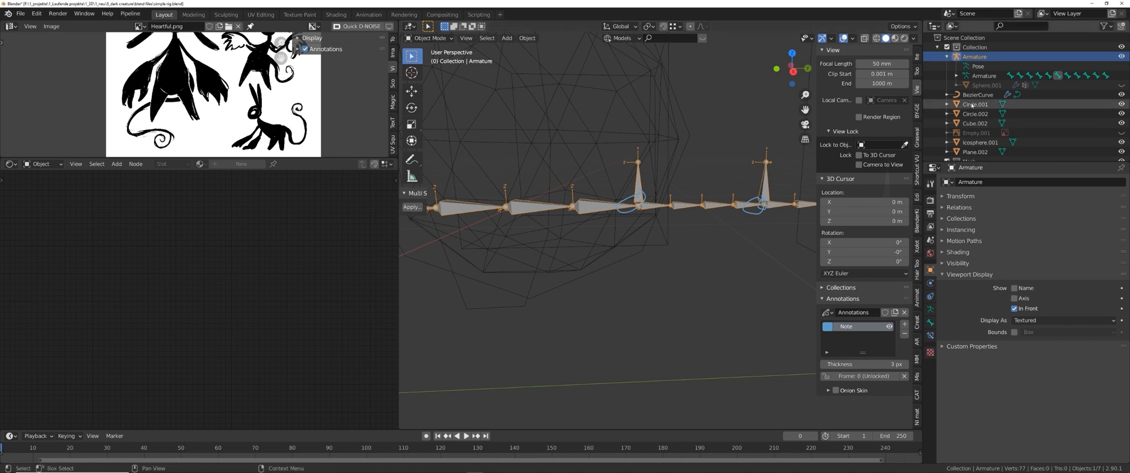
- Duplicate the curve's hook, set its bone to x_tail_08 and assign the third control point to it
left_click(975, 94)
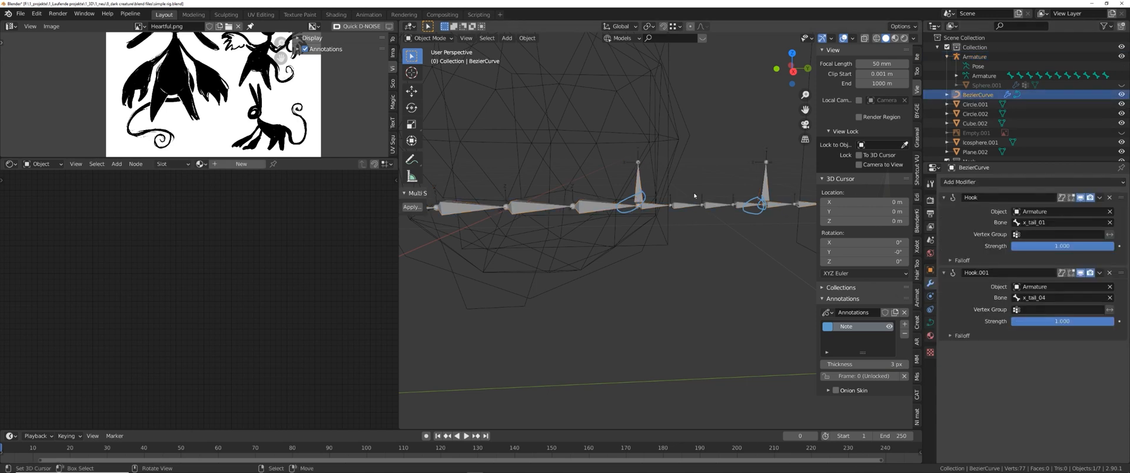
left_click(1057, 375)
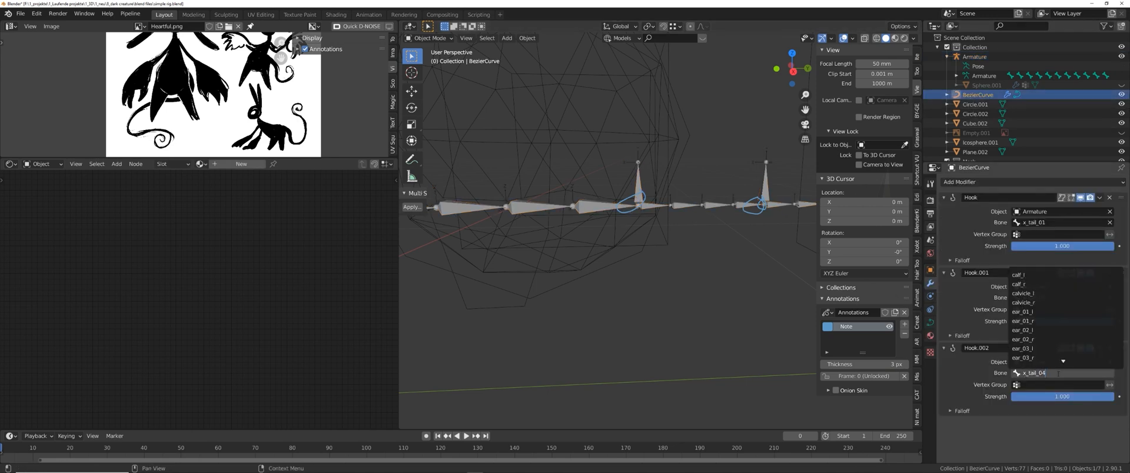
key("BackSpace")
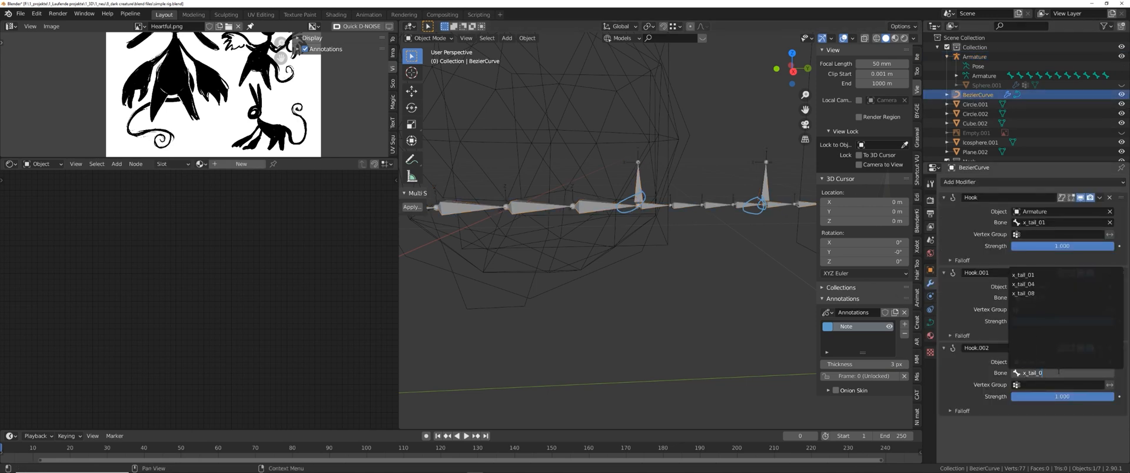
left_click(1023, 293)
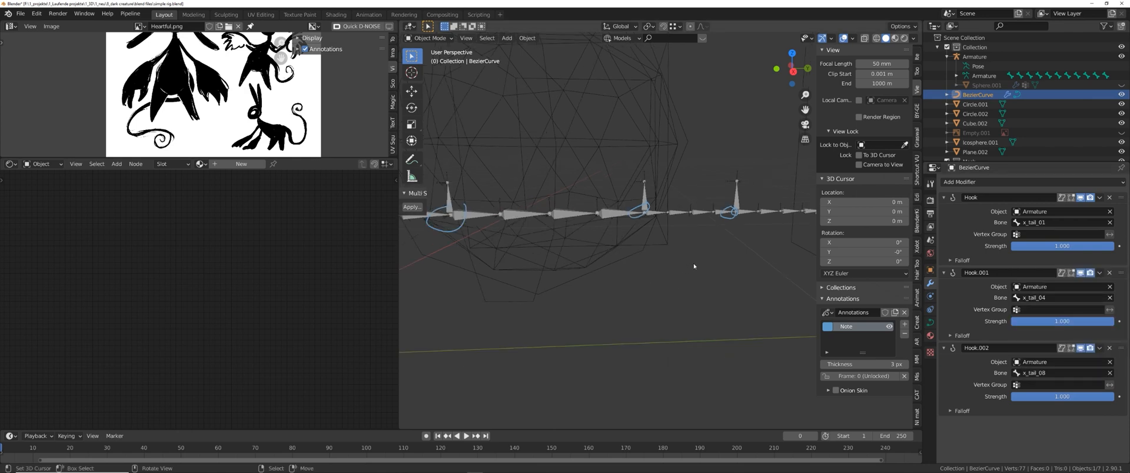
key("Tab")
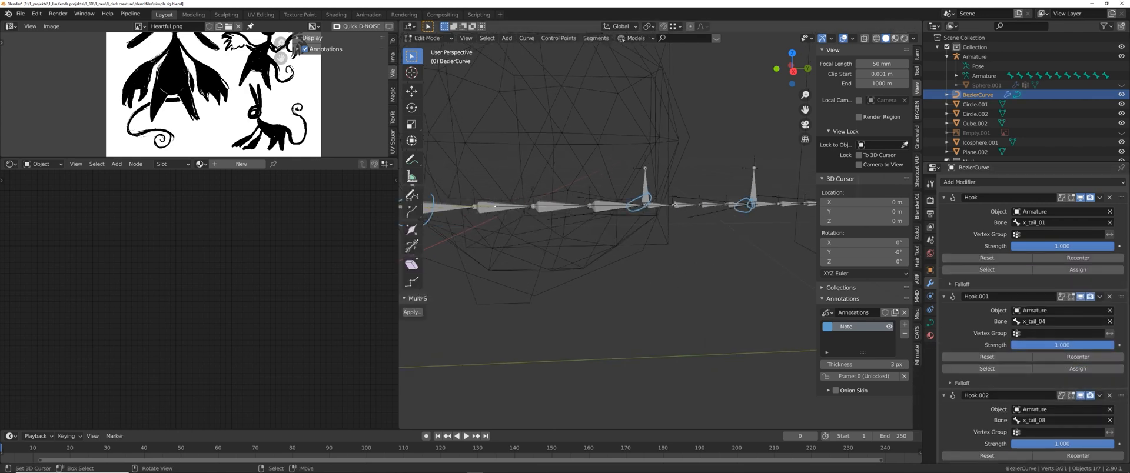
scroll(1002, 332, "down", 2)
middle_click_drag(636, 208, 642, 182)
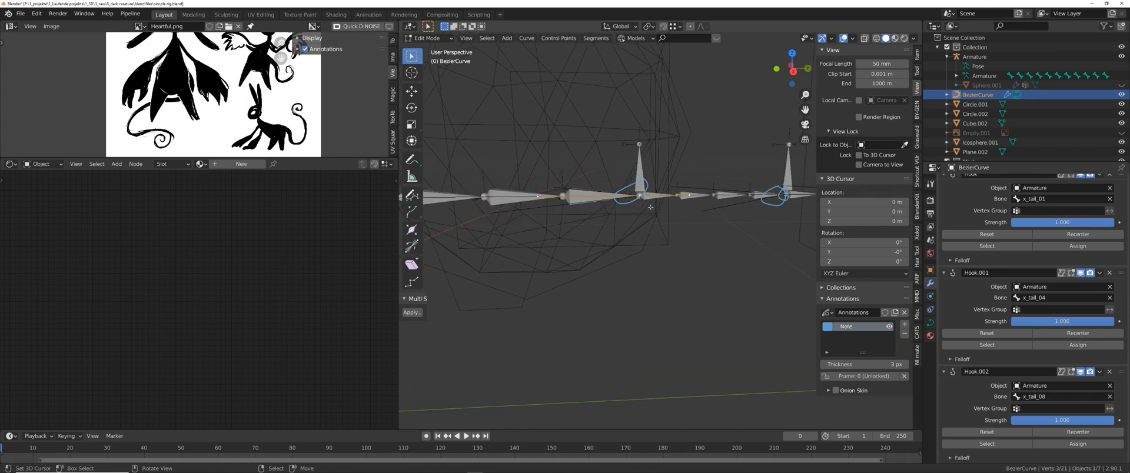
key("Tab")
- Duplicate the last hook, set its bone to x_tail_10 and assign the fourth control point to it
middle_click_drag(650, 207, 577, 202)
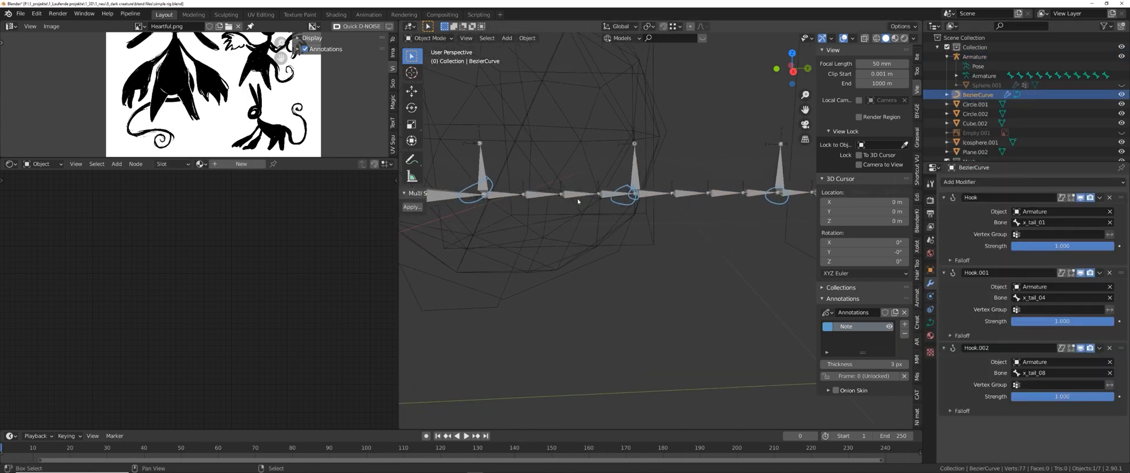
key("shift+d")
scroll(985, 386, "down", 2)
left_click(1059, 419)
left_click(1060, 419)
key("BackSpace")
key("BackSpace")
type("1")
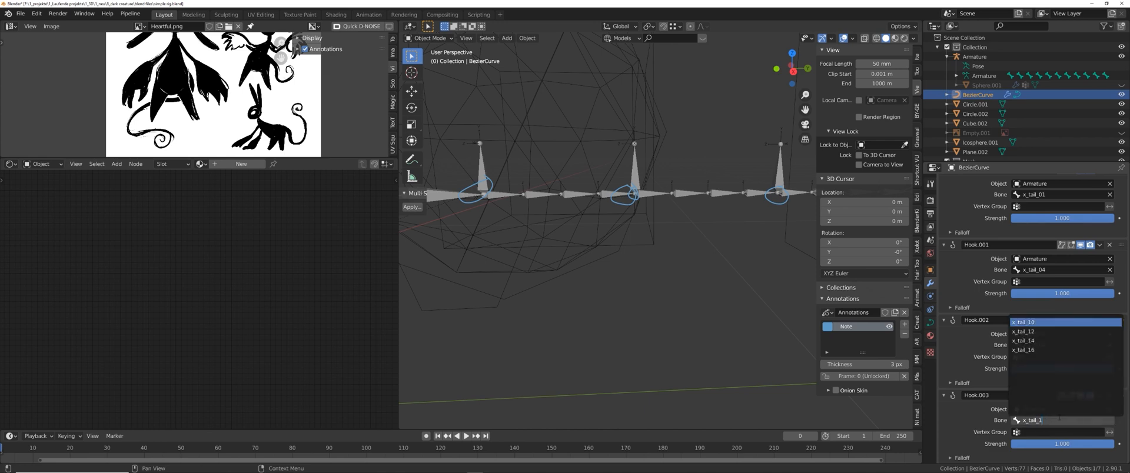
key("Return")
key("Tab")
scroll(1076, 447, "down", 3)
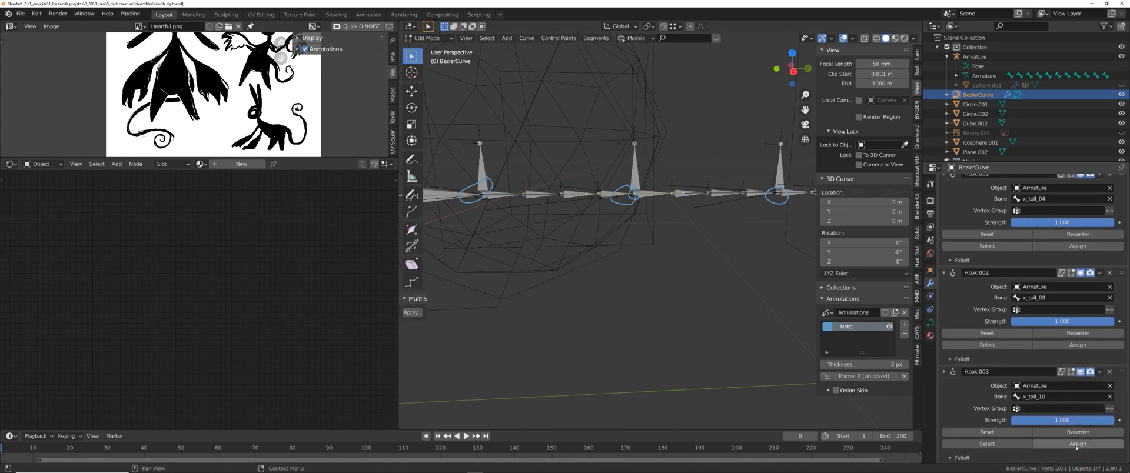
left_click(1076, 447)
- Add another duplicate hook with x_tail_12 as its bone and assign the fifth control point to it
middle_click_drag(729, 231, 569, 237, "shift")
key("shift+d")
scroll(994, 382, "down", 4)
left_click(1046, 396)
left_click(1041, 397)
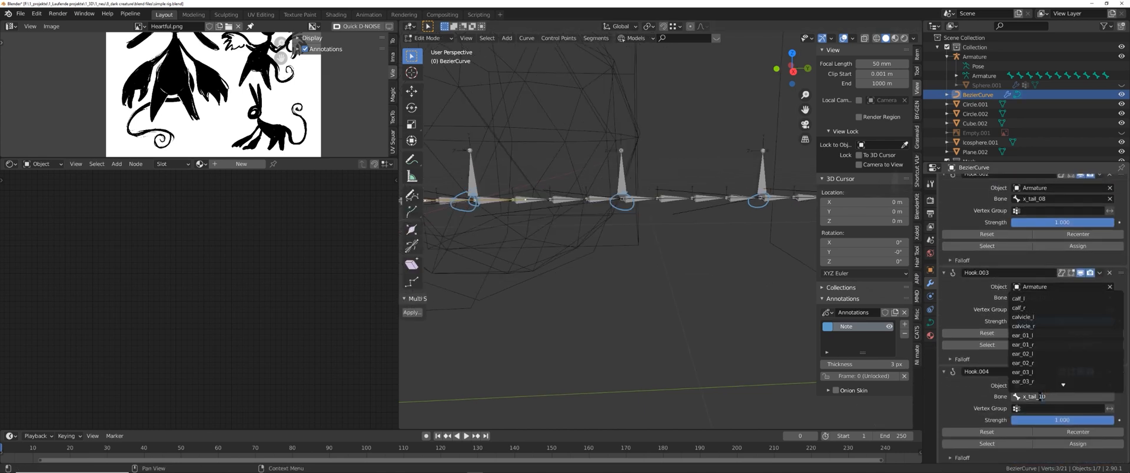
key("BackSpace")
key("BackSpace")
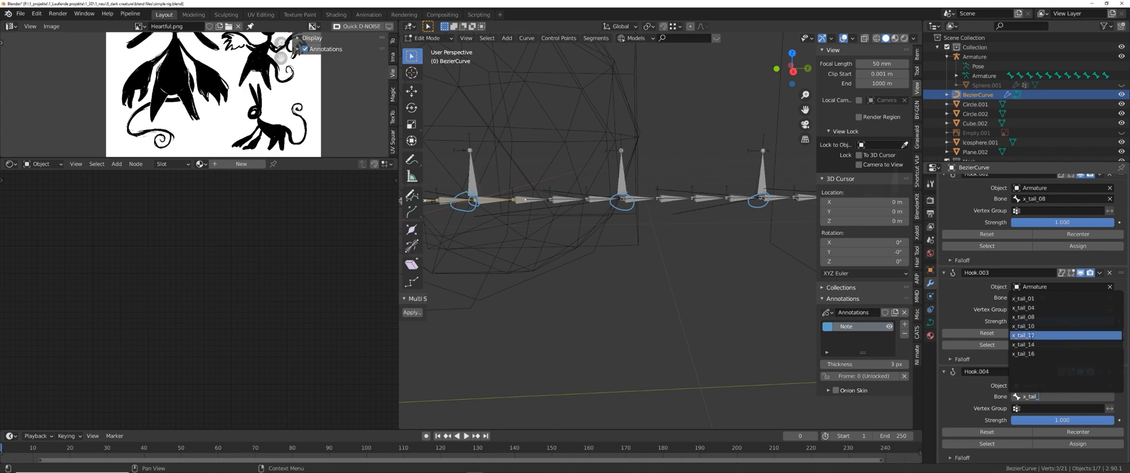
left_click(1031, 335)
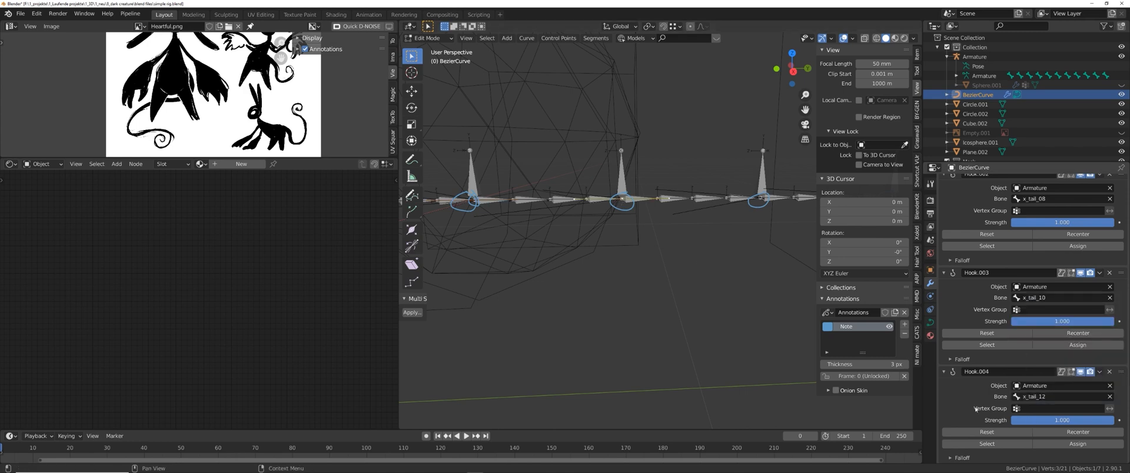
left_click(1056, 444)
- Duplicate the hook again for the x_tail_14 bone and assign the sixth control point to it
middle_click_drag(740, 290, 602, 287, "shift")
key("shift+d")
scroll(986, 393, "down", 5)
double_click(1059, 396)
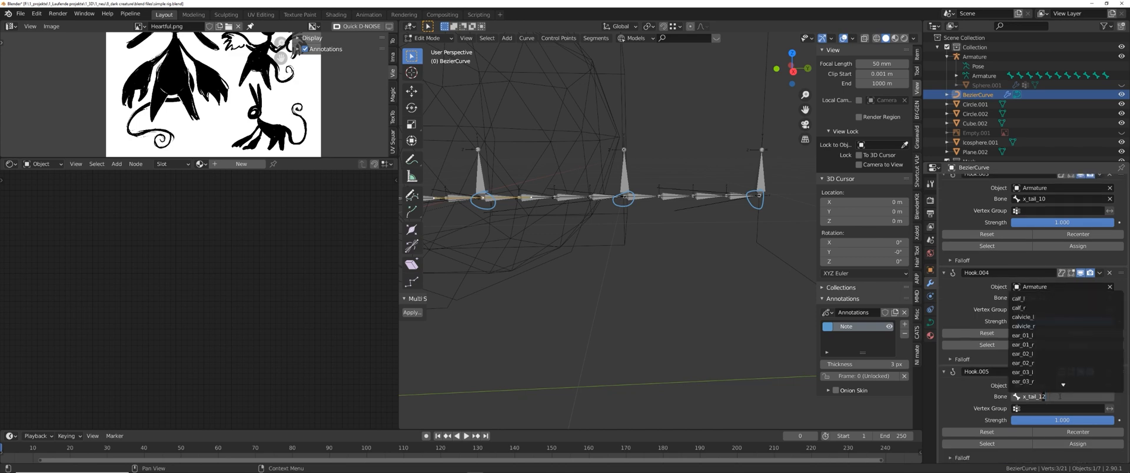
key("BackSpace")
key("BackSpace")
key("Down")
key("Down")
key("Down")
key("Down")
key("Down")
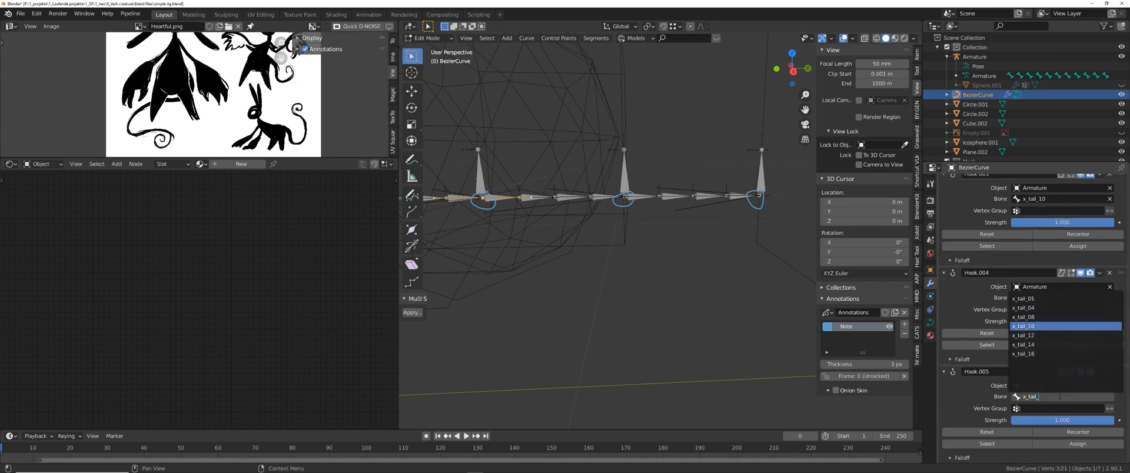
key("Return")
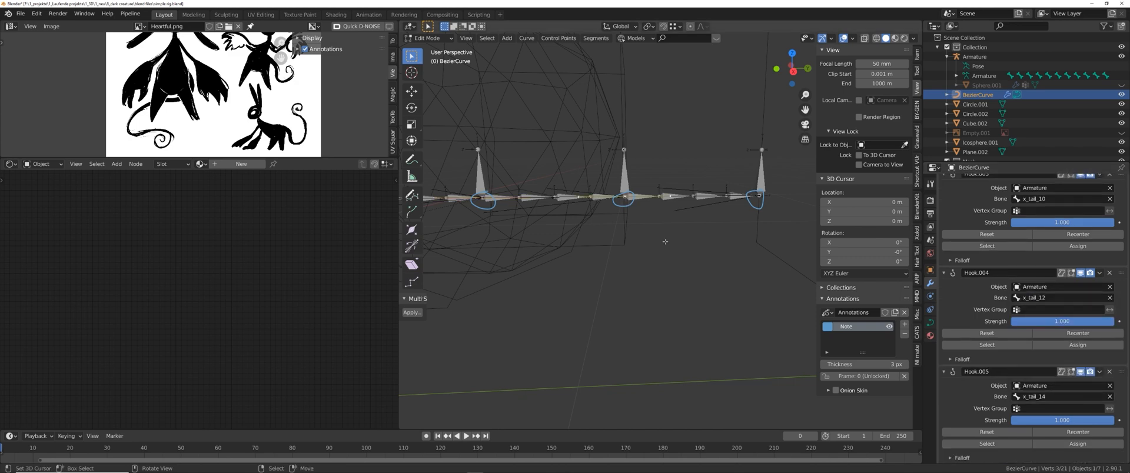
- Create the final hook with x_tail_16 as its bone, assign the curve's last control point and leave Edit Mode
middle_click_drag(665, 241, 622, 250, "shift")
key("shift+d")
scroll(978, 382, "down", 5)
double_click(1060, 396)
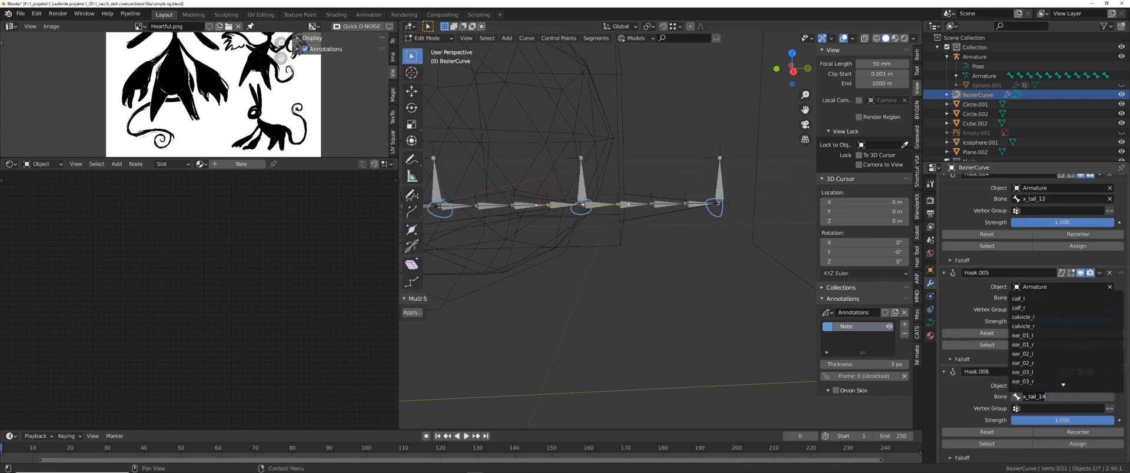
key("BackSpace")
key("BackSpace")
key("Down")
key("Down")
key("Down")
key("Down")
key("Down")
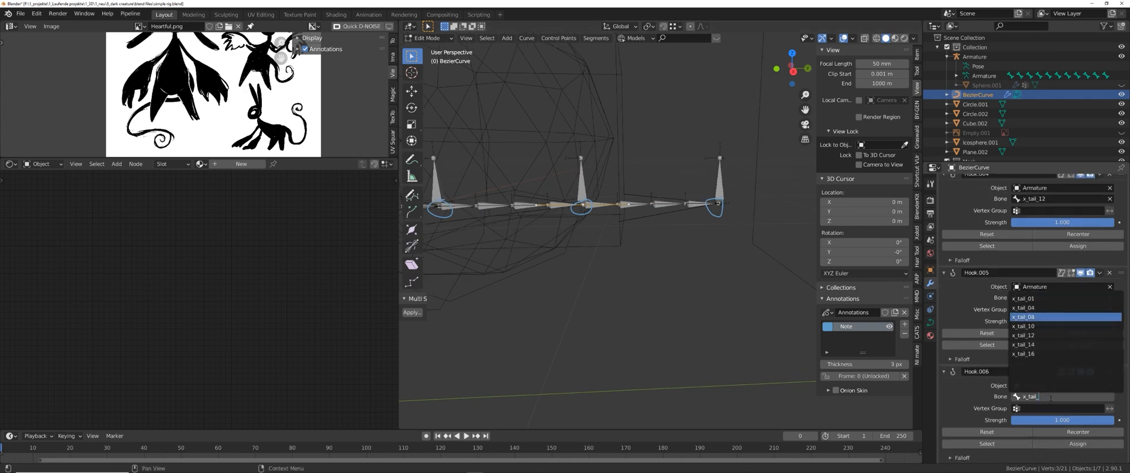
key("Down")
key("Return")
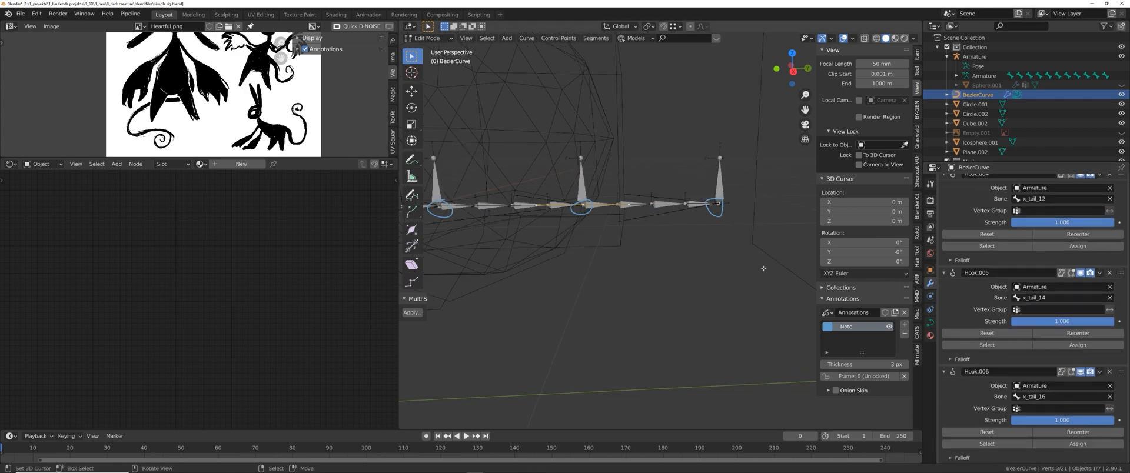
key("Tab")
- Try moving the x_tail_16 and x_tail_12 control bones in Pose Mode to test their hooks
scroll(1065, 445, "up", 2)
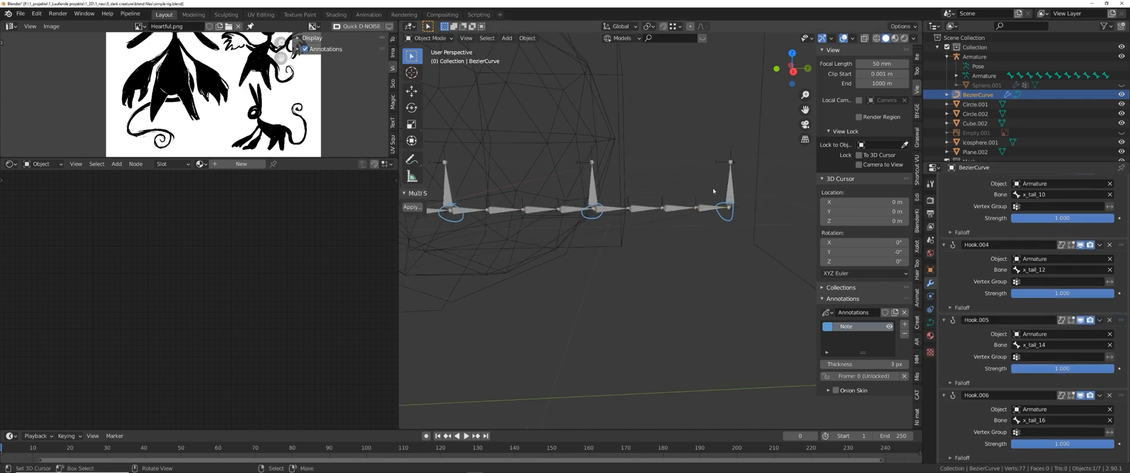
right_click(730, 184)
key("ctrl+Tab")
scroll(719, 228, "down", 2)
right_click(709, 202)
key("g")
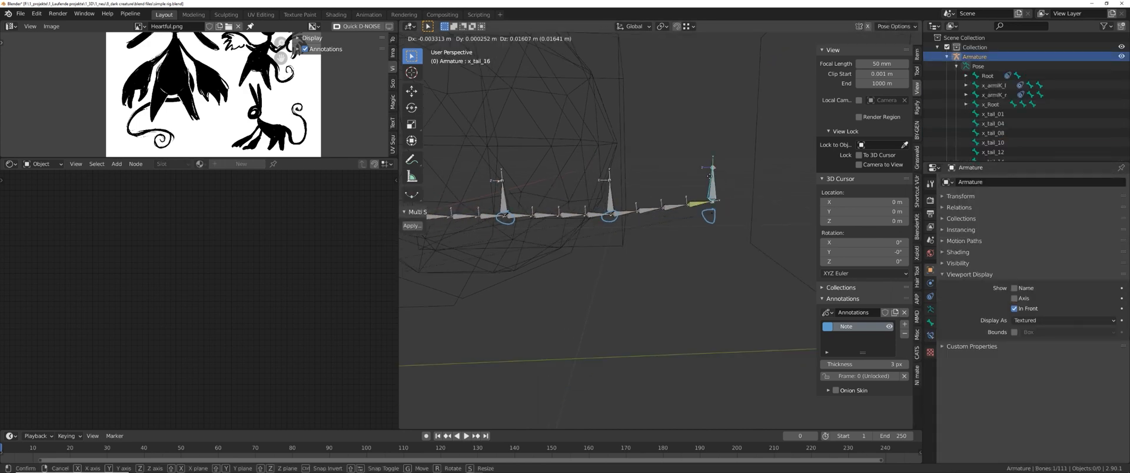
right_click(681, 139)
right_click(609, 201)
middle_click_drag(611, 203, 683, 218)
right_click(688, 226)
key("g")
right_click(678, 196)
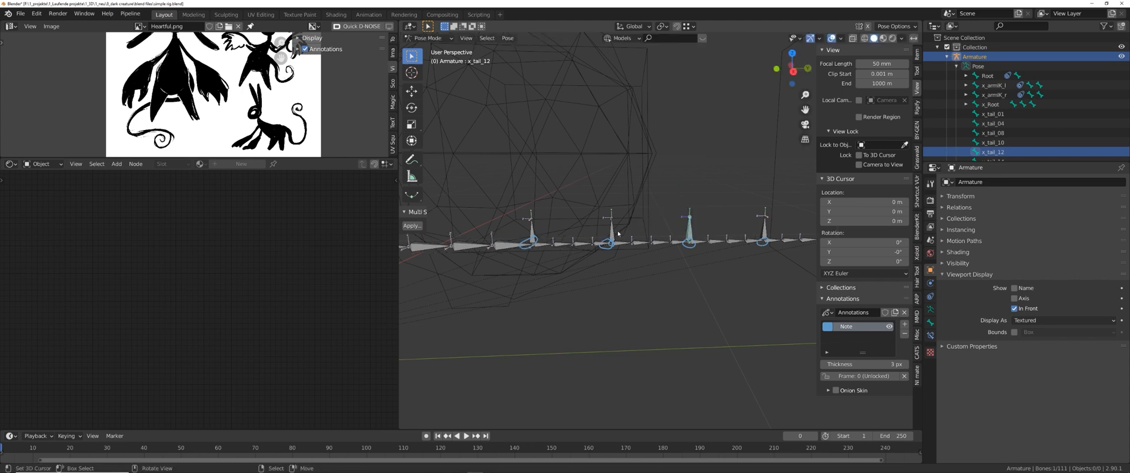
- Test the hooks nearer the tail's base by trying to move the x_tail_10 and x_tail_04 control bones
right_click(603, 220)
key("g")
right_click(603, 181)
middle_click_drag(588, 226, 713, 224, "shift")
right_click(650, 206)
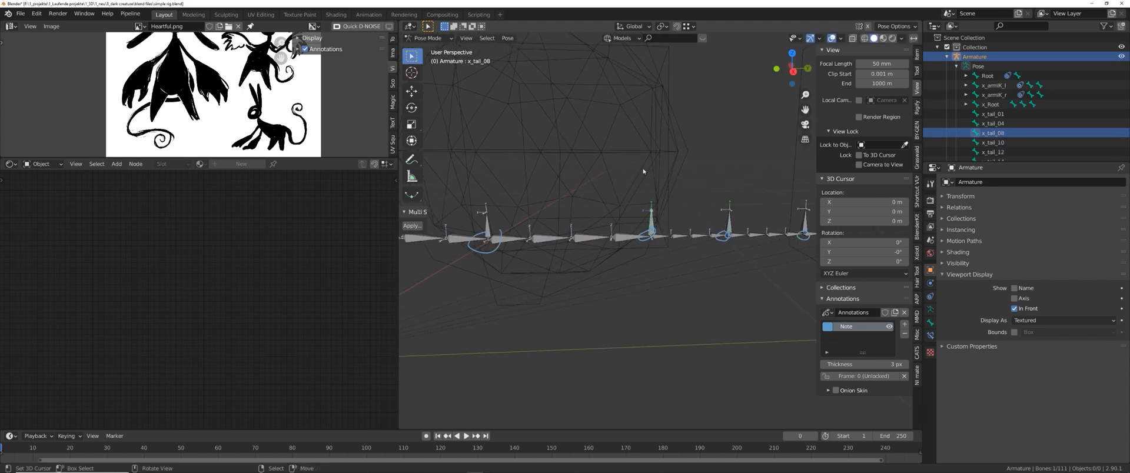
middle_click_drag(521, 231, 650, 232, "shift")
right_click(619, 225)
key("g")
right_click(616, 200)
right_click(448, 224)
scroll(744, 277, "down", 4)
middle_click_drag(635, 274, 502, 273, "shift")
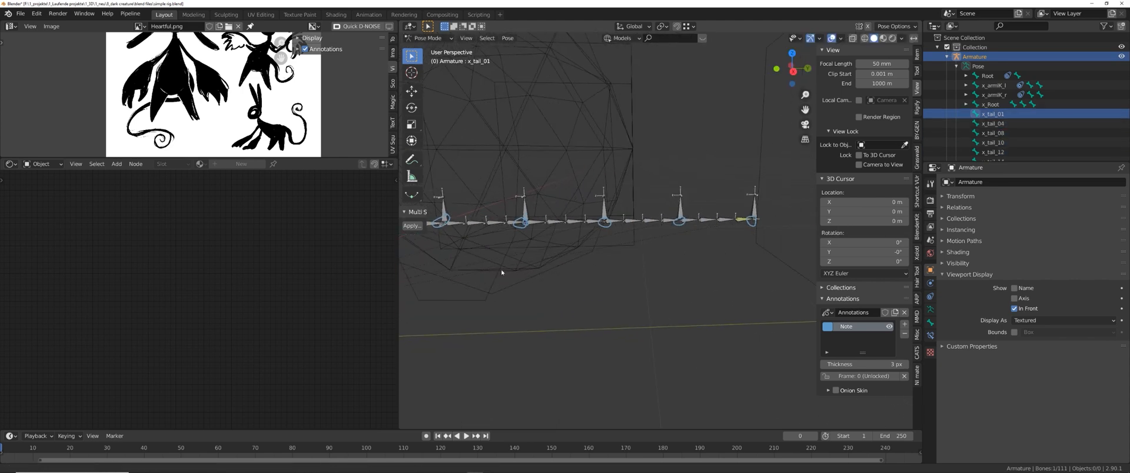
- Set the Spline IK constraint's Y Scale Mode to None on tail_16.001 and disable Use Curve Radius
scroll(716, 269, "up", 2)
middle_click_drag(716, 269, 659, 248)
right_click(658, 214)
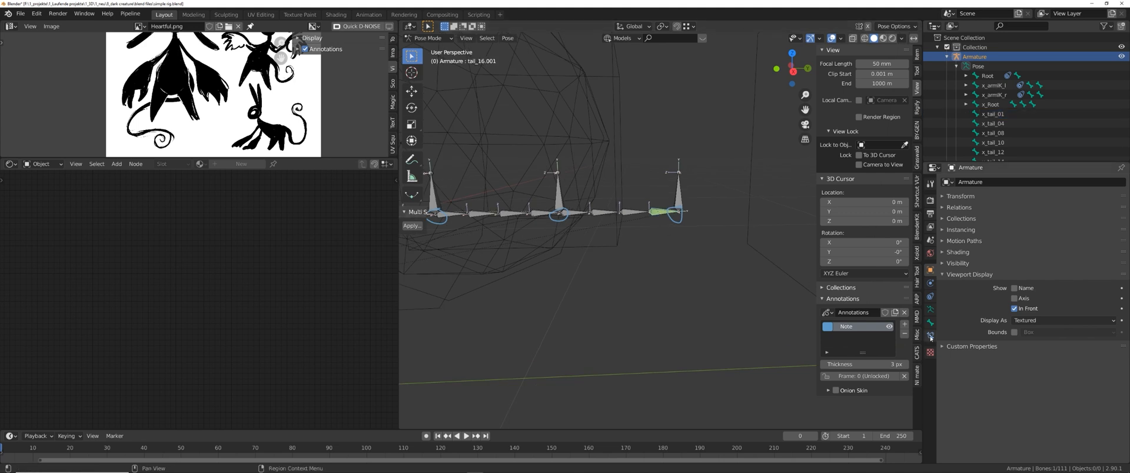
left_click(929, 336)
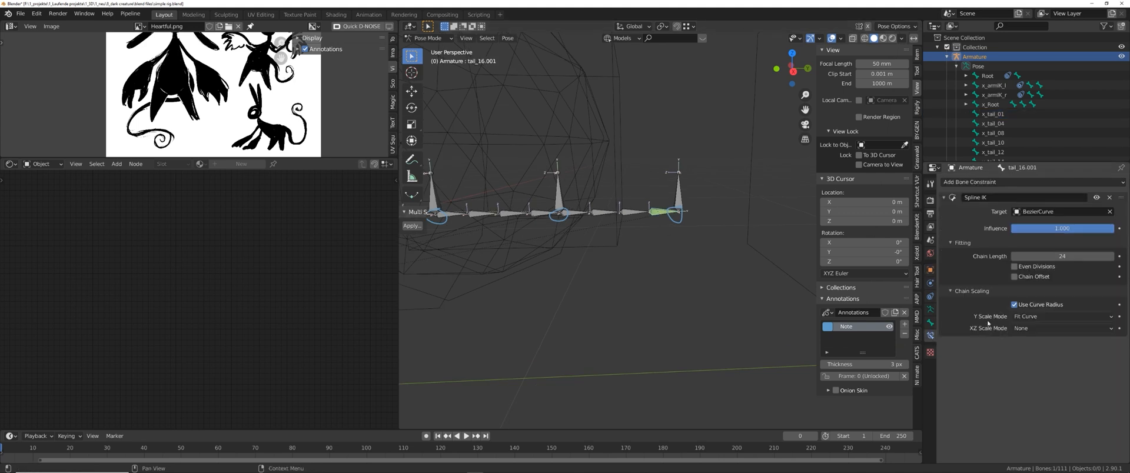
left_click(1030, 316)
left_click(1024, 329)
- Try moving the x_tail_16 control bone to test how the tail end behaves without curve fitting
right_click(680, 203)
key("g")
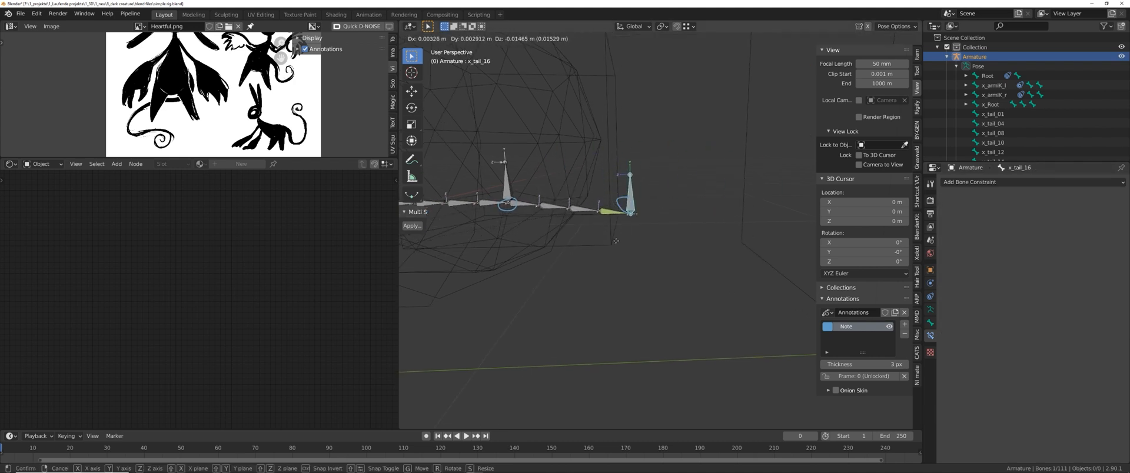
right_click(612, 213)
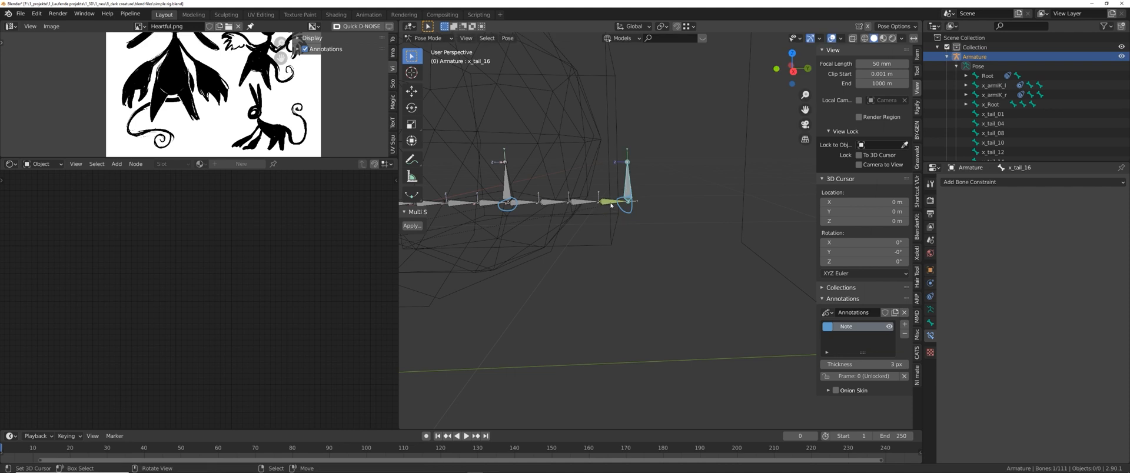
- Return the armature to Object Mode and save the rig file
right_click(612, 204)
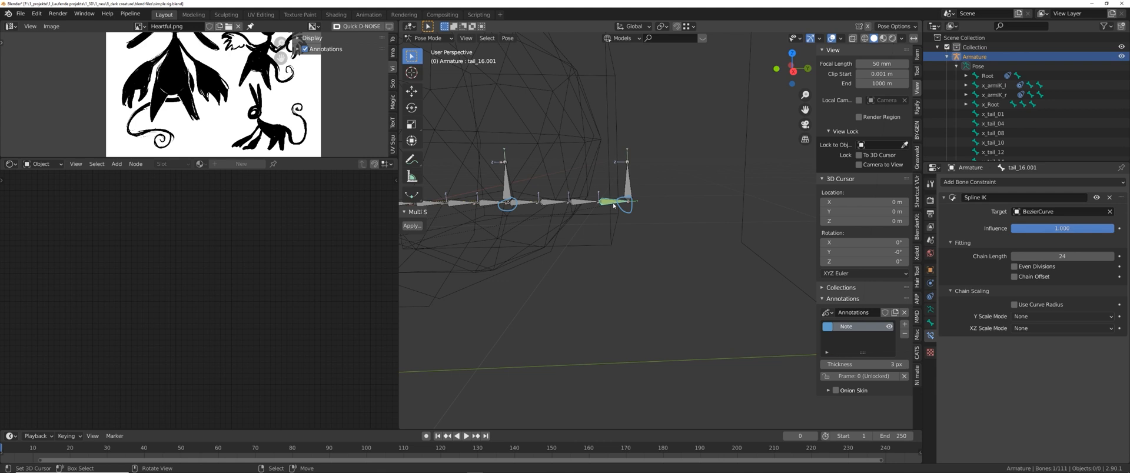
key("ctrl+Tab")
key("ctrl+s")
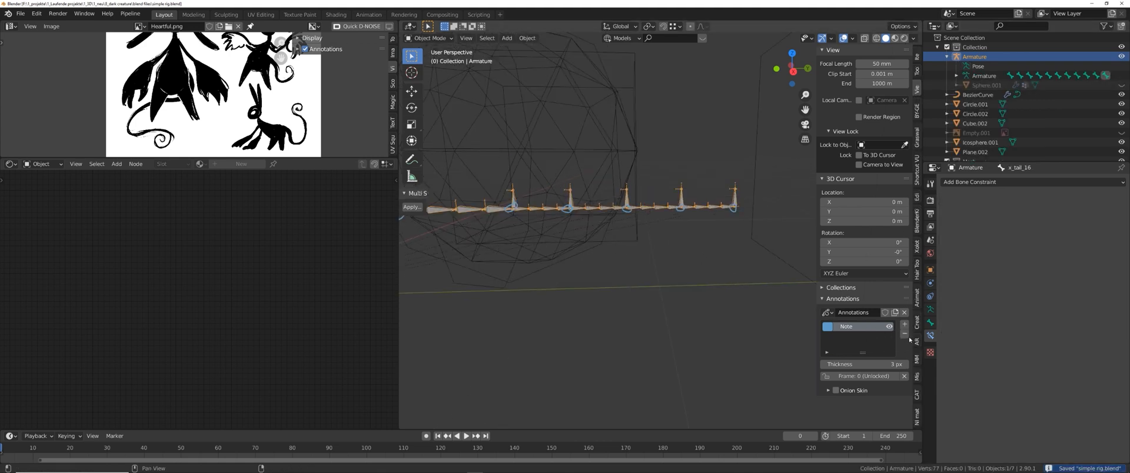
- Remove the Note annotation layer marking the tail's control points and hide the sidebar
left_click(905, 334)
middle_click_drag(559, 244, 701, 252, "shift")
key("n")
middle_click_drag(552, 265, 636, 279, "shift")
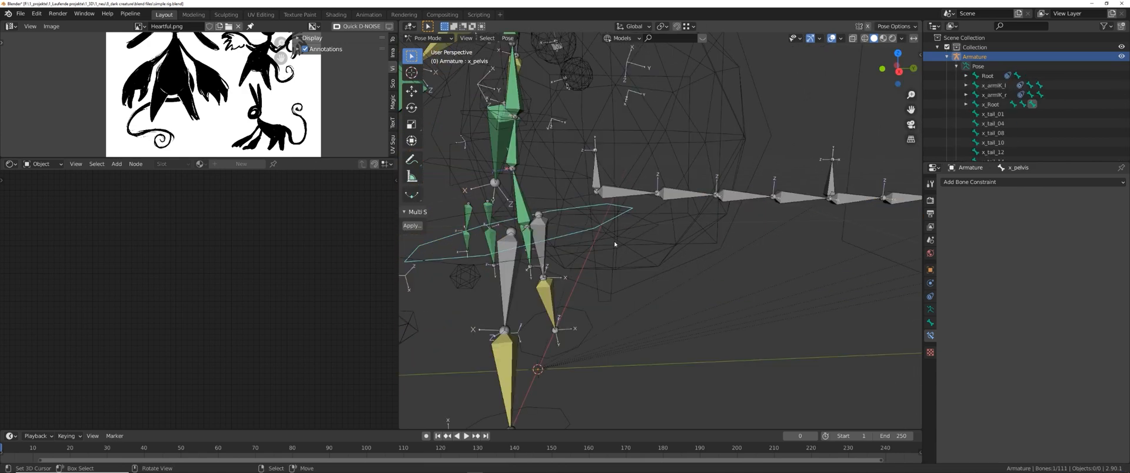
- Enter Edit Mode on the armature and show only the first bone layer of the upper row and the one directly beneath it
middle_click_drag(613, 242, 630, 233, "shift")
key("ctrl+z")
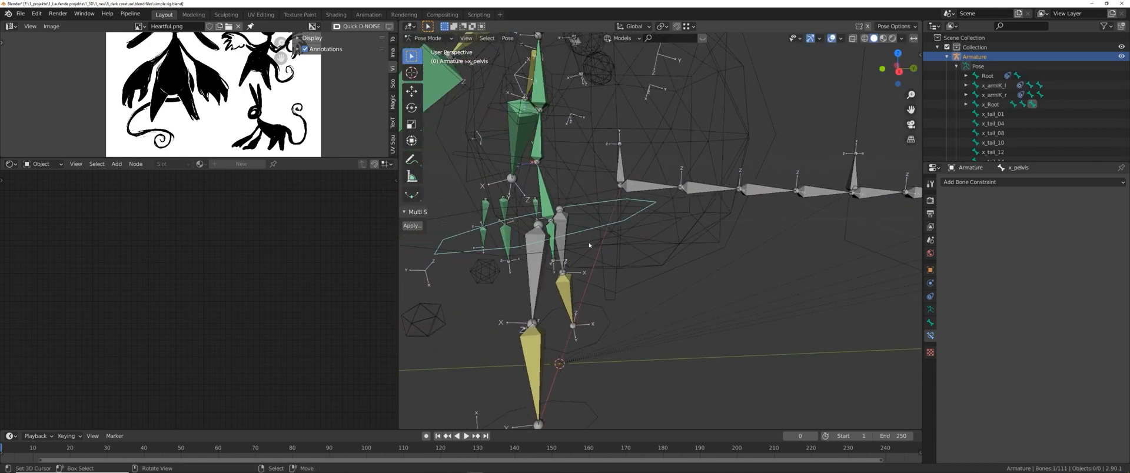
key("Tab")
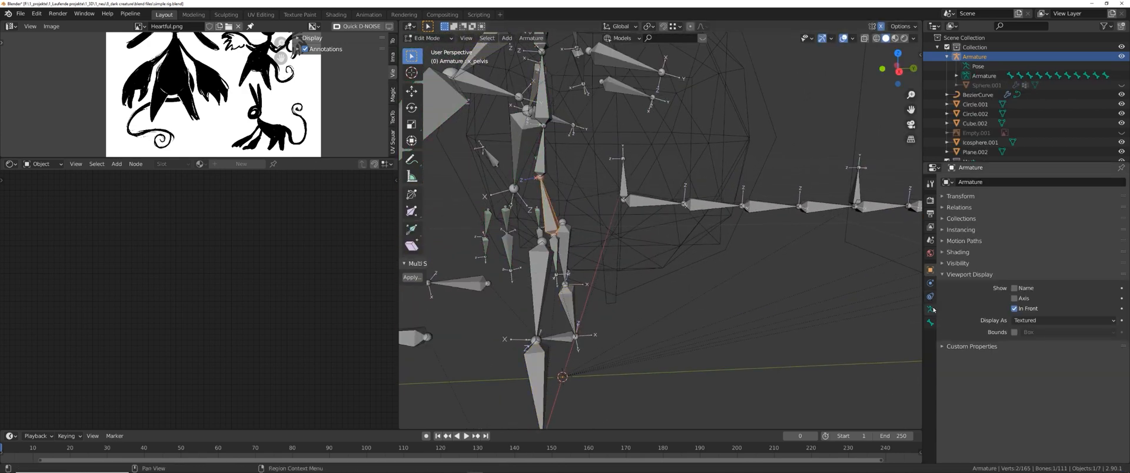
left_click(929, 309)
left_click(946, 233)
left_click(946, 238, "shift")
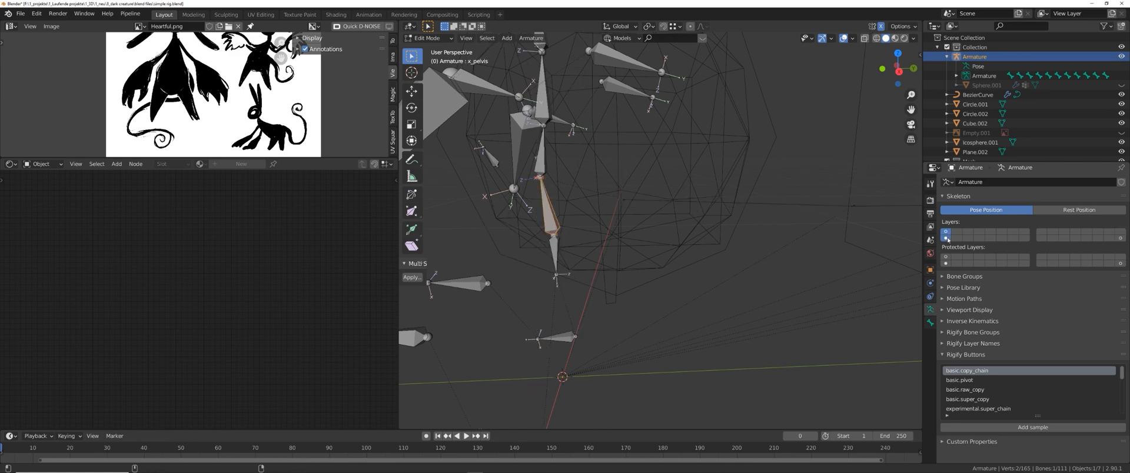
mouse_move(668, 228)
middle_mouse_down("shift")
mouse_move(726, 220)
mouse_move(678, 217)
middle_mouse_up("shift")
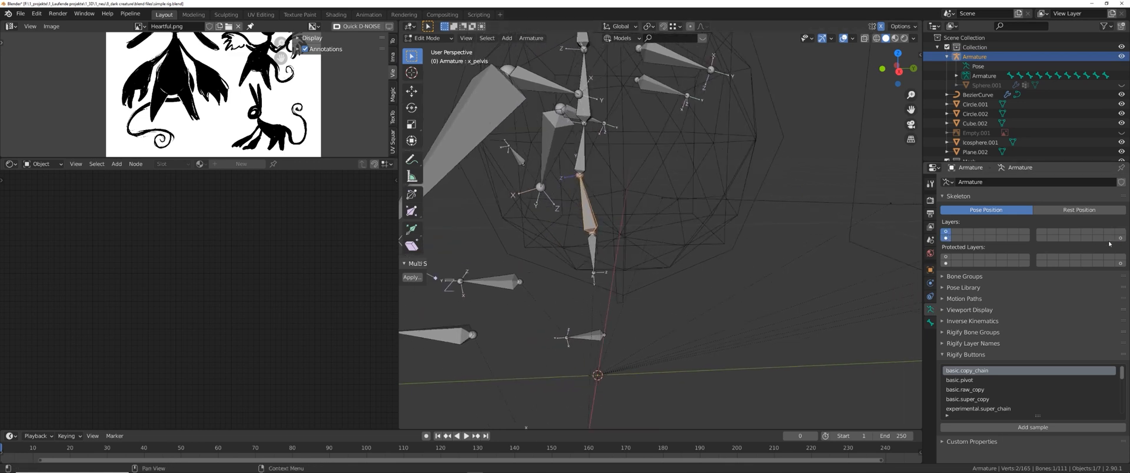
- Show only the last bone layer, select all the upright x_tail control bones and move them to the second bone layer
left_click(1119, 239)
scroll(765, 215, "down", 2)
right_click(662, 196)
middle_click_drag(790, 223, 616, 208, "shift")
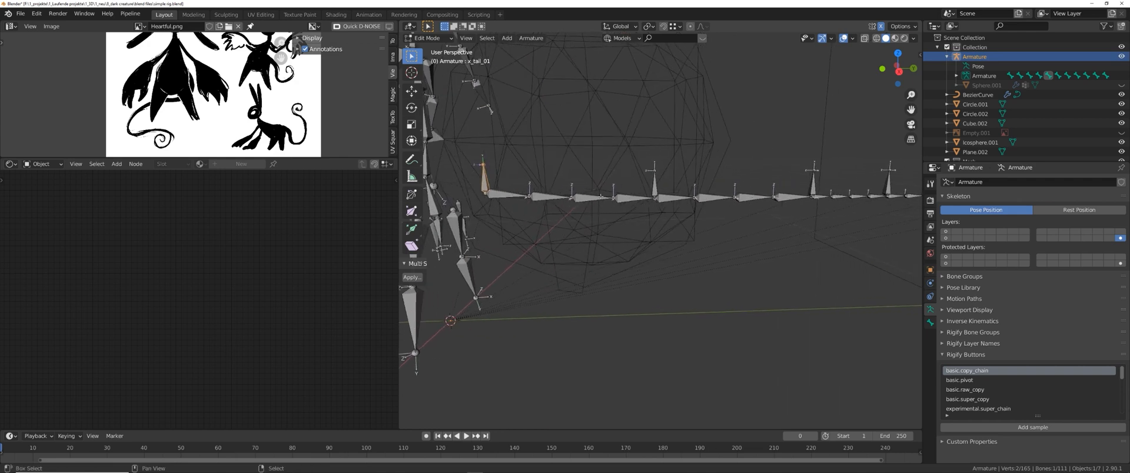
right_click(653, 186, "shift")
middle_click_drag(812, 191, 649, 186, "shift")
right_click(650, 183, "shift")
middle_click_drag(488, 201, 692, 195, "shift")
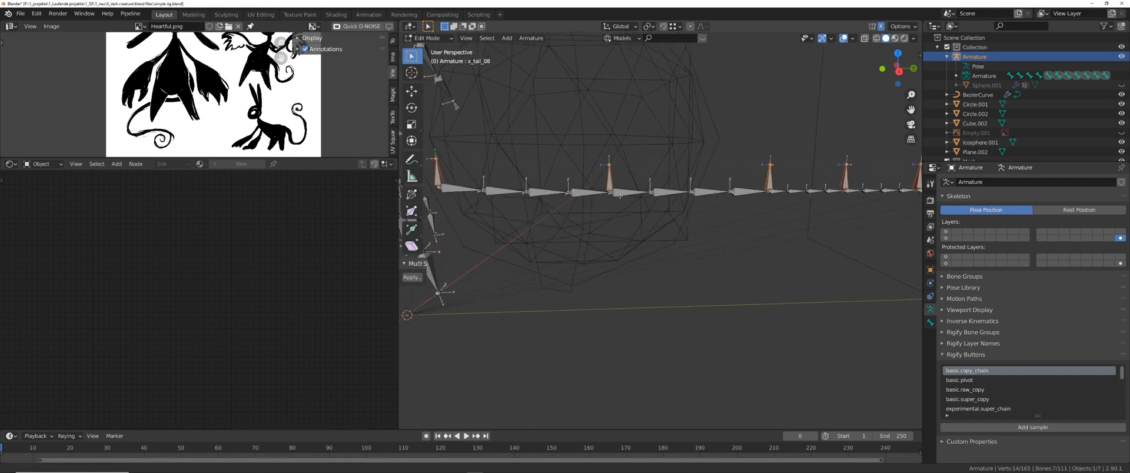
key("m")
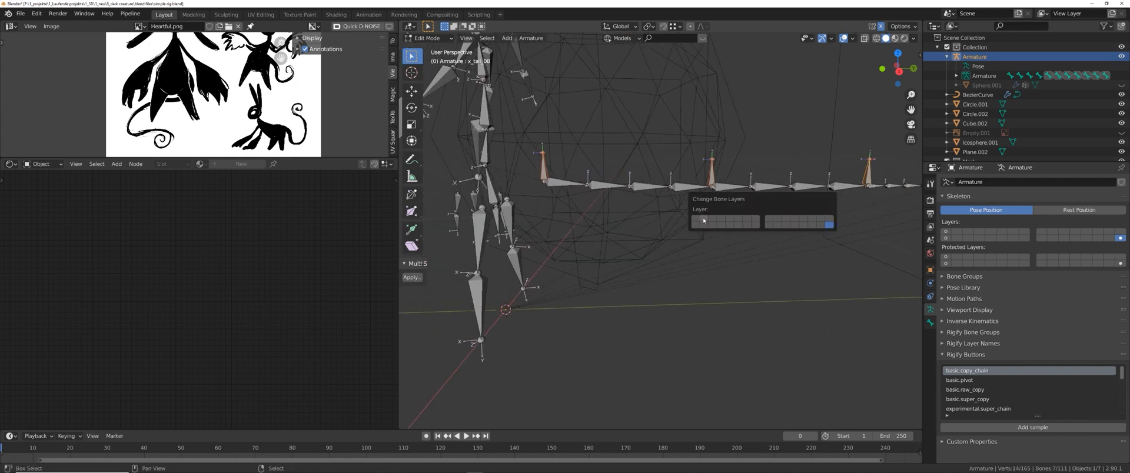
- Show the second bone layer with the tail controls together with the two layers holding the body controls
left_click(957, 231)
left_click(945, 231, "shift")
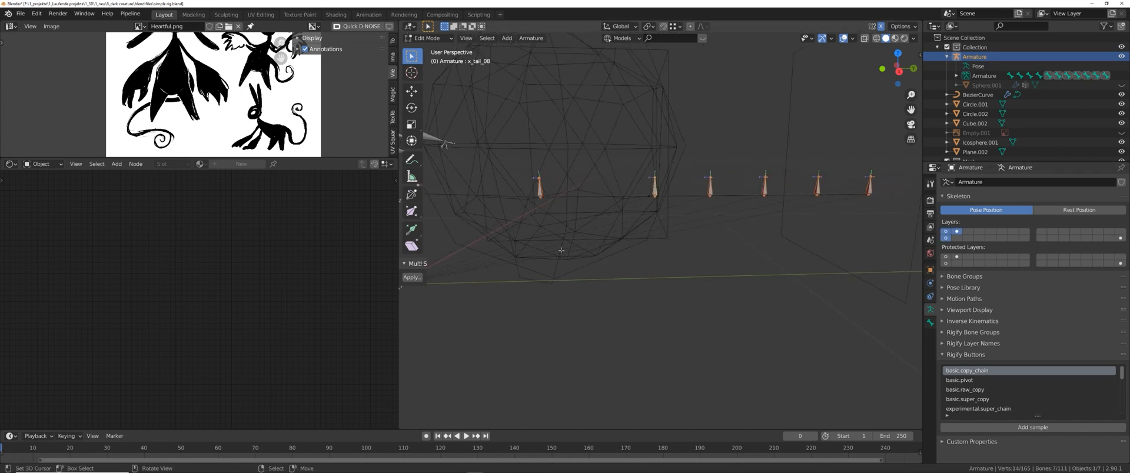
left_click(945, 238, "shift")
middle_click_drag(573, 223, 657, 234, "shift")
scroll(657, 235, "up", 2)
- Parent the x_tail_01 control bone to x_pelvis with Keep Offset and switch the armature to Pose Mode
left_click(607, 177)
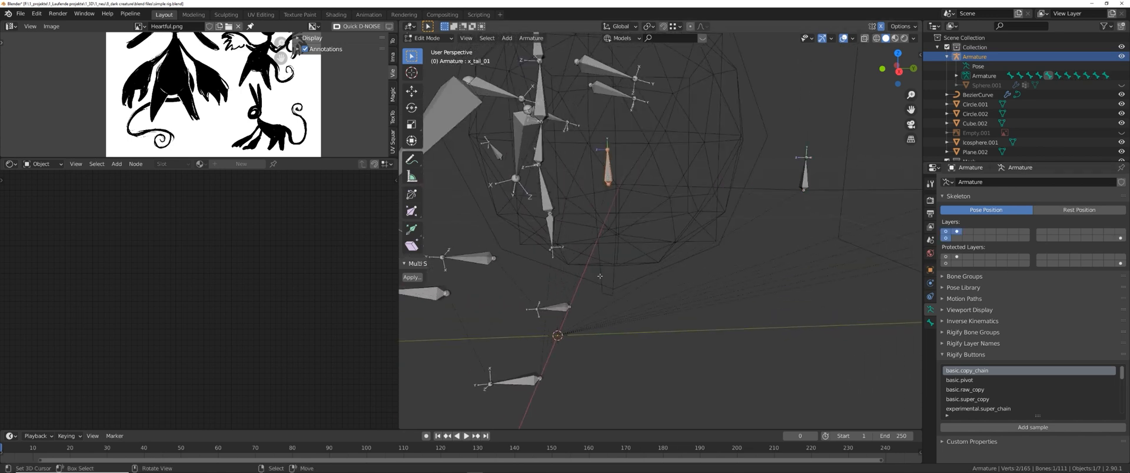
middle_click_drag(543, 203, 613, 200, "shift")
scroll(613, 200, "up", 1)
left_click(613, 201, "shift")
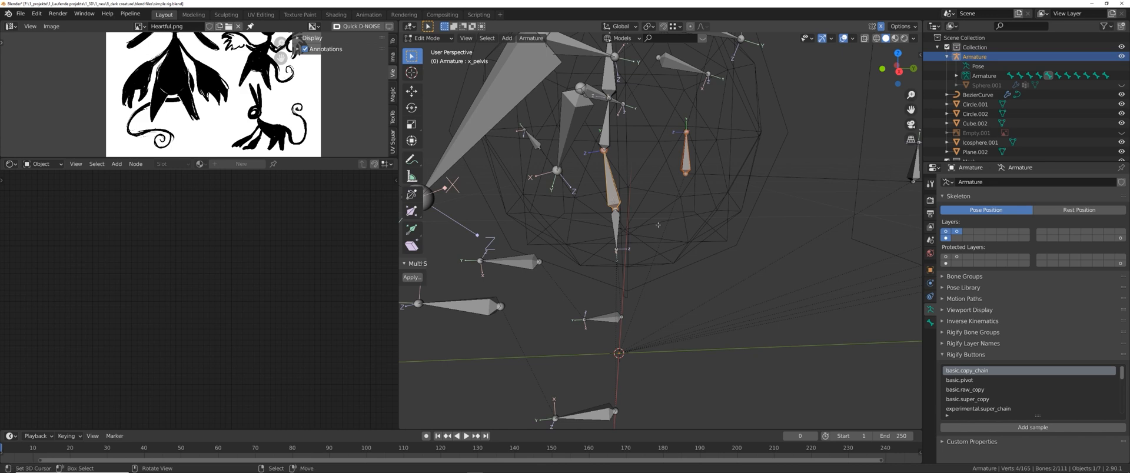
key("ctrl+p")
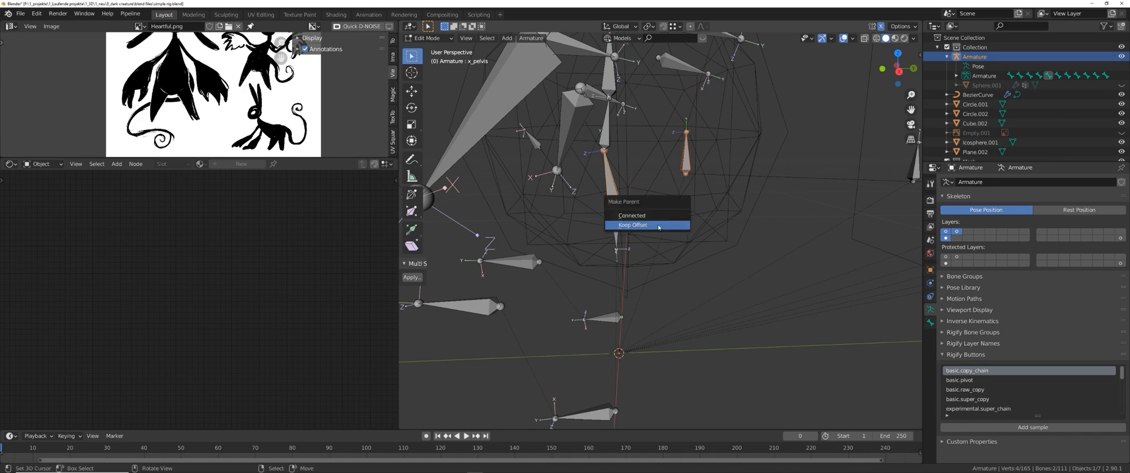
left_click(657, 225)
key("ctrl+Tab")
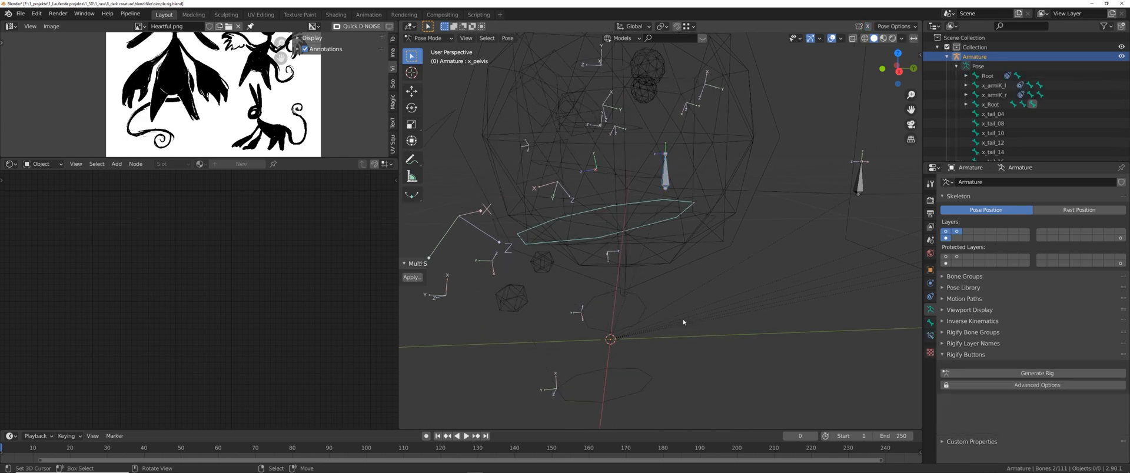
middle_click_drag(657, 237, 619, 225)
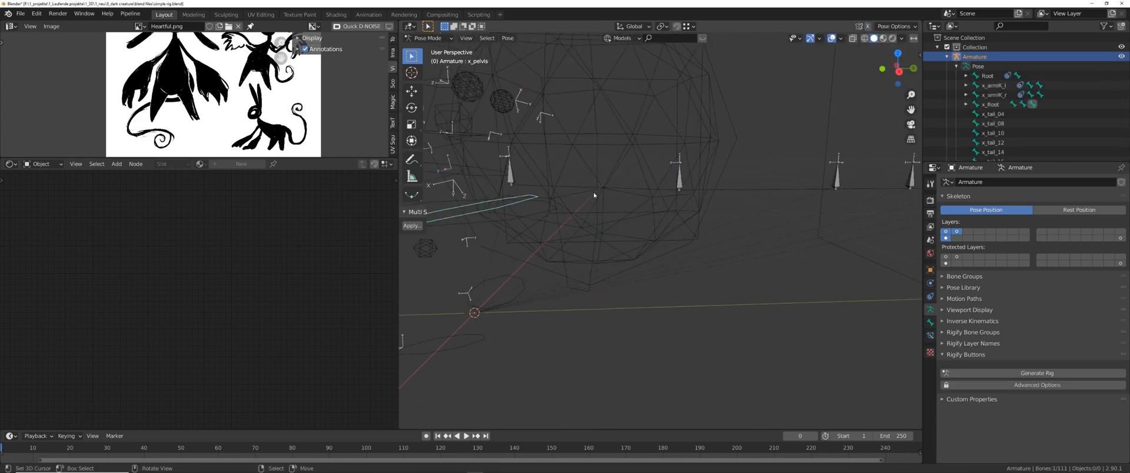
- Back in Edit Mode, parent each x_tail control bone to the preceding one with Keep Offset, from x_tail_04 to the tail tip
key("Tab")
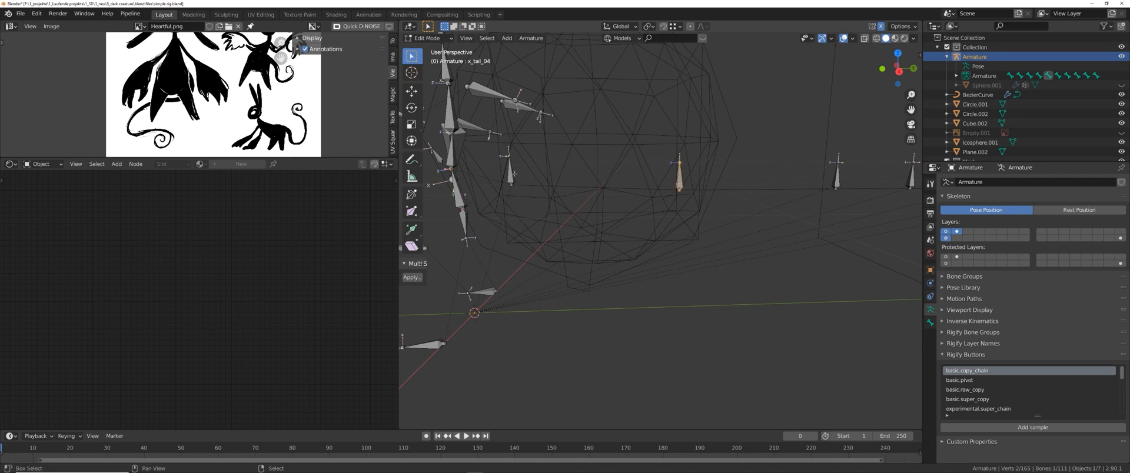
right_click(513, 174, "shift")
middle_click_drag(659, 219, 493, 224, "shift")
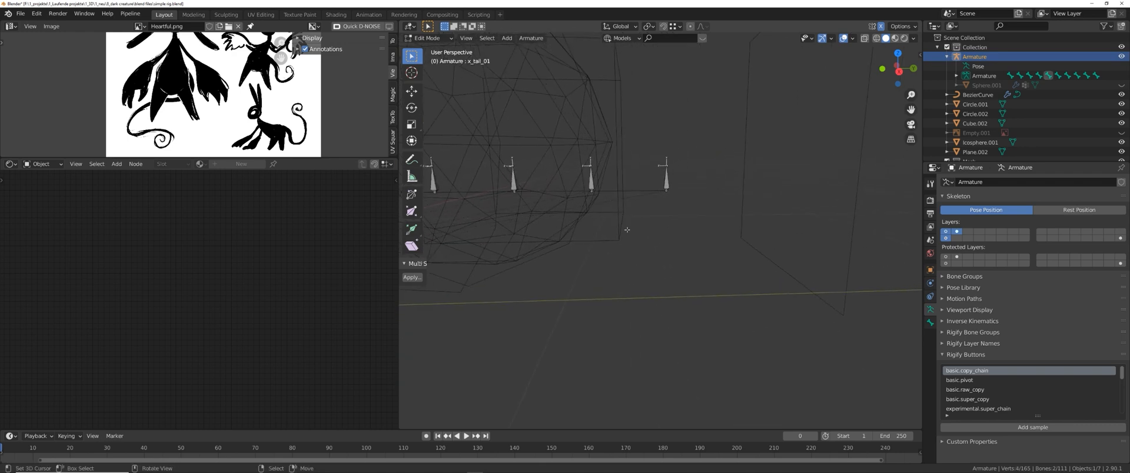
right_click(664, 180, "shift")
right_click(591, 180, "shift")
key("ctrl+p")
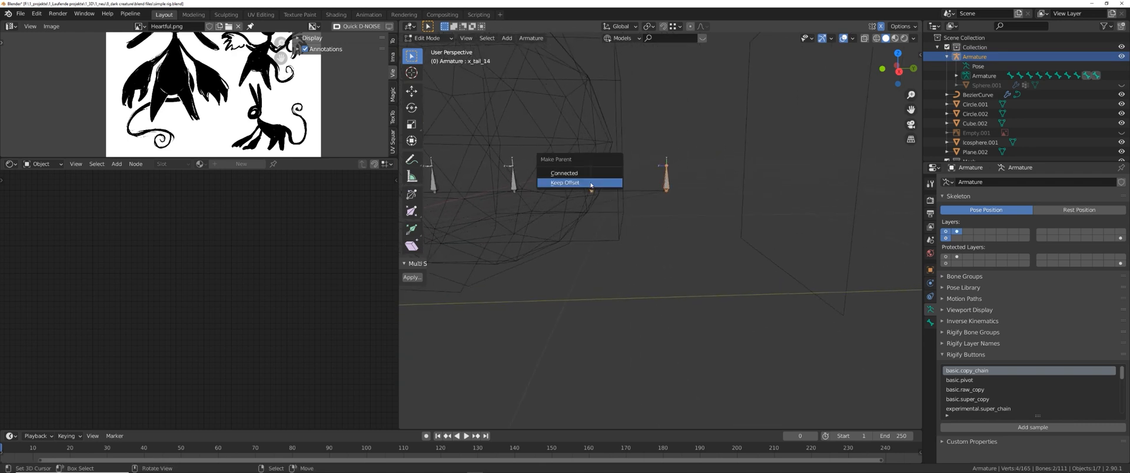
left_click(591, 184)
- Try moving and rotating the tail control bones in Pose Mode to curl the tail along the chain
middle_click_drag(676, 229, 630, 235)
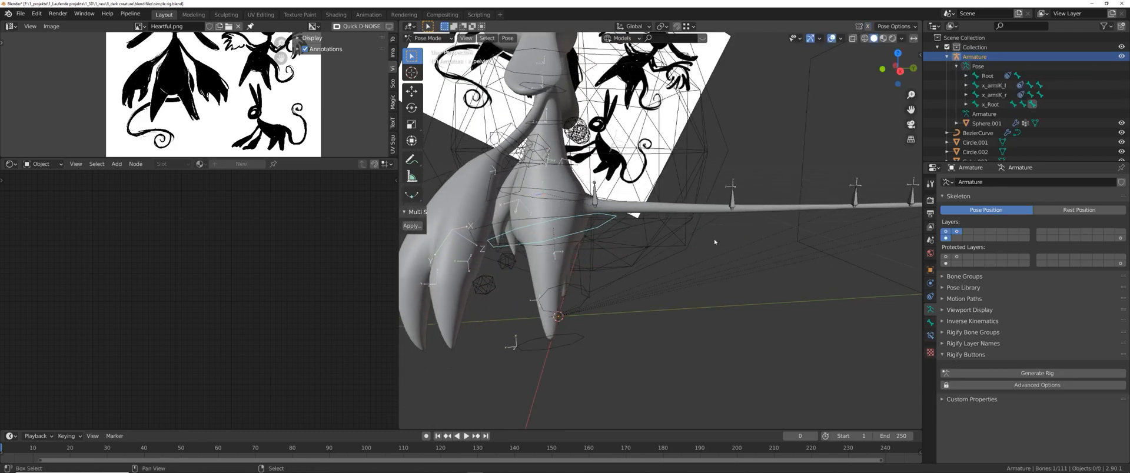
right_click(645, 198)
key("g")
left_click(625, 166)
middle_click_drag(753, 178, 643, 207, "shift")
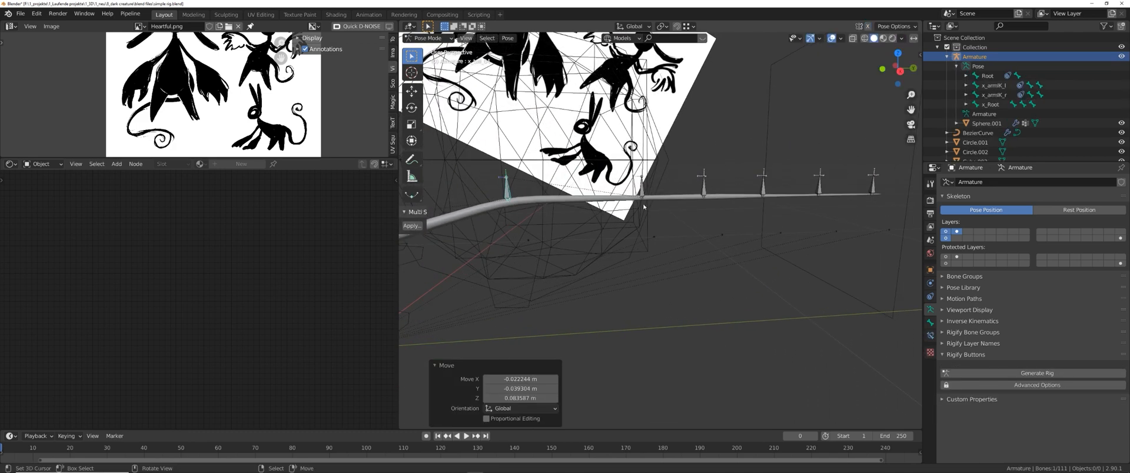
key("r")
left_click(637, 255)
right_click(635, 247)
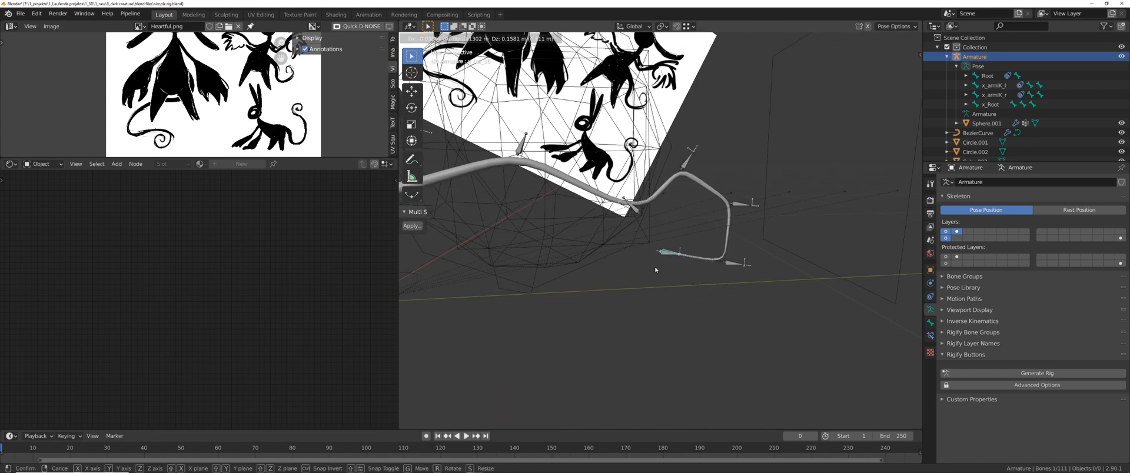
left_click(722, 287)
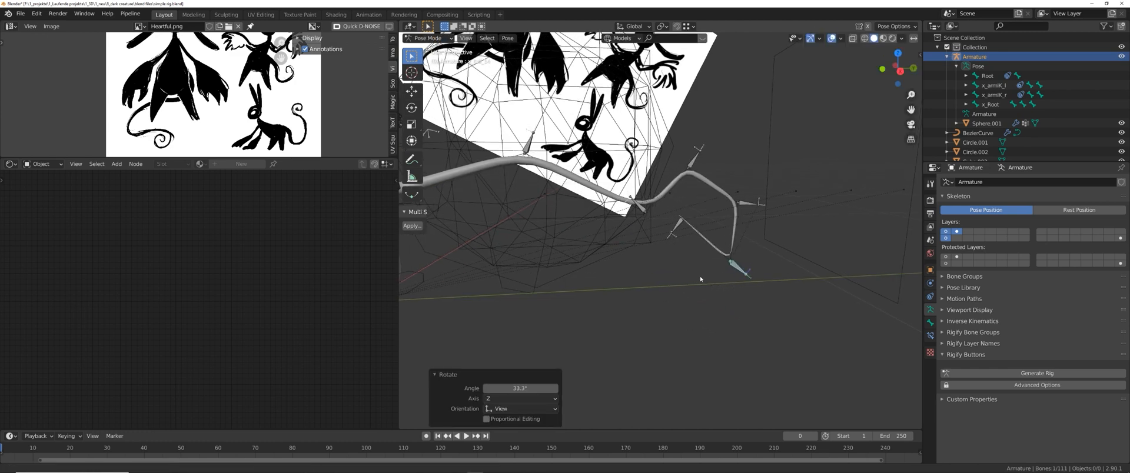
- Set the handle type of all BezierCurve control points to Automatic and return to Object Mode
key("ctrl+Tab")
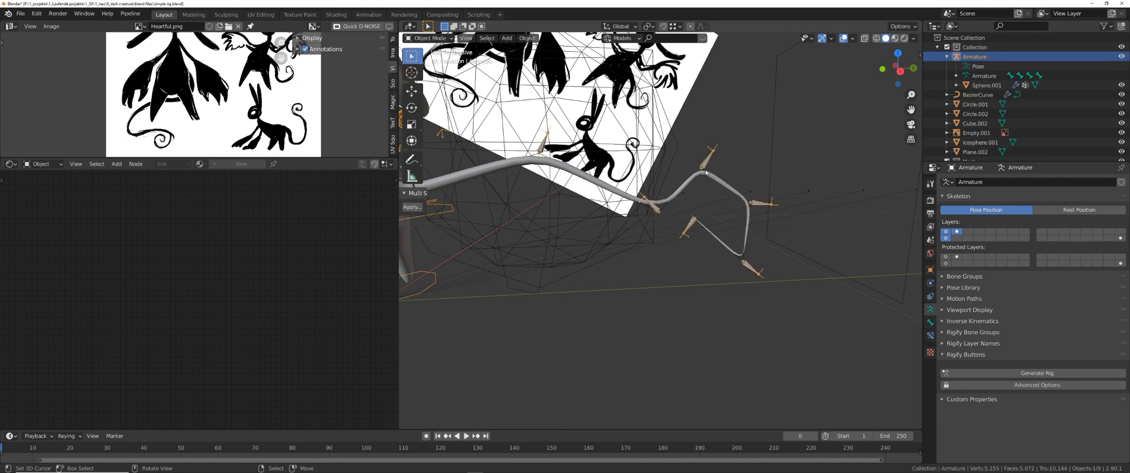
right_click(705, 173)
right_click(707, 175)
middle_click_drag(634, 252, 659, 248)
key("ctrl+Tab")
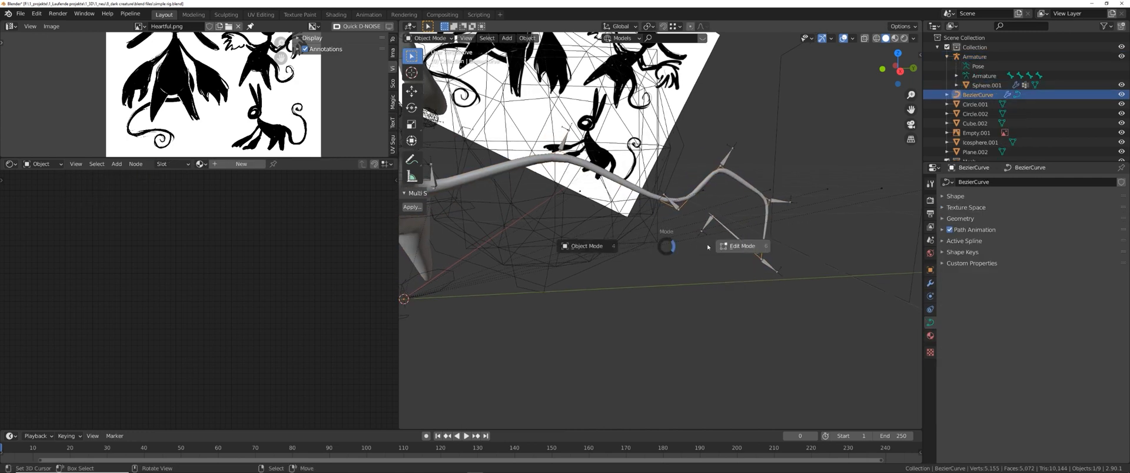
left_click(709, 248)
scroll(691, 257, "down", 2)
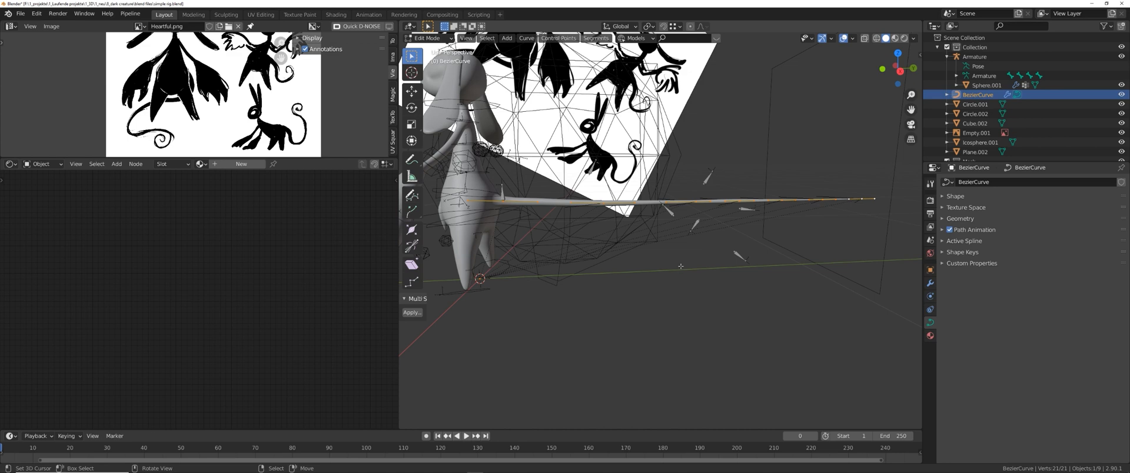
middle_click_drag(670, 252, 663, 254)
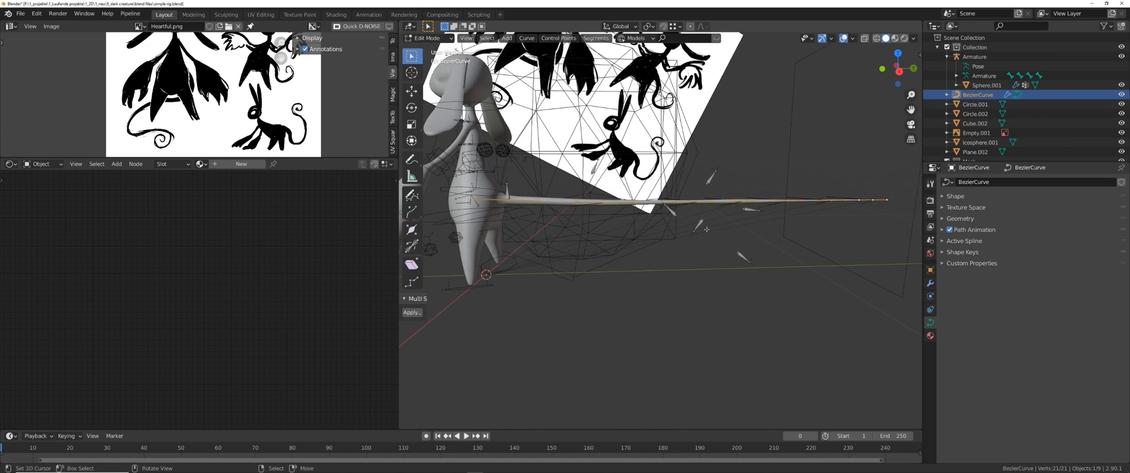
key("v")
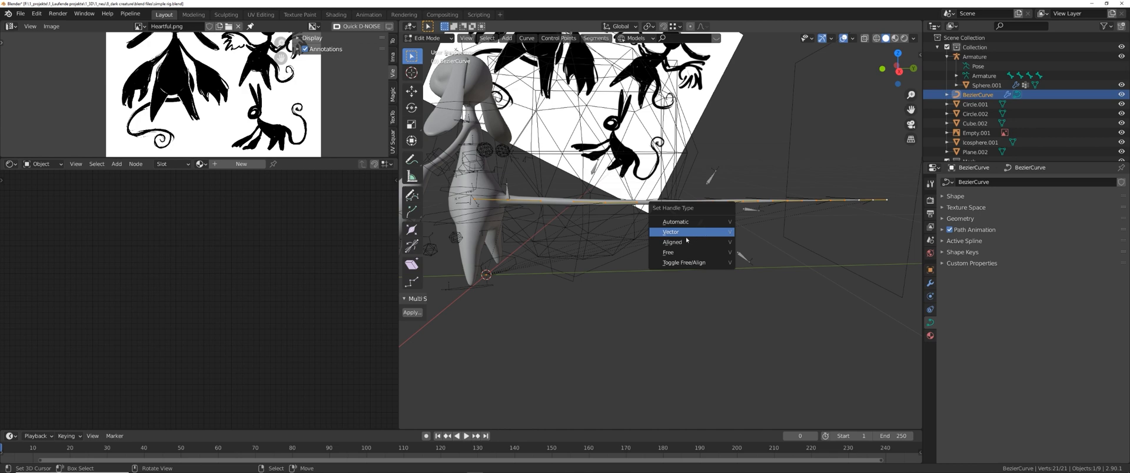
left_click(682, 223)
key("Tab")
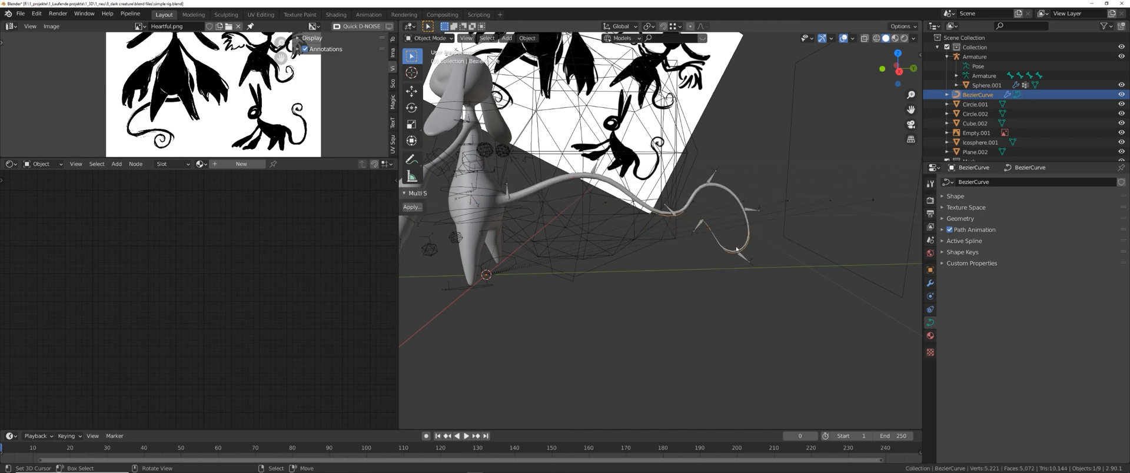
- Change the handle type of all BezierCurve control points to Aligned and leave Edit Mode
scroll(727, 244, "up", 3)
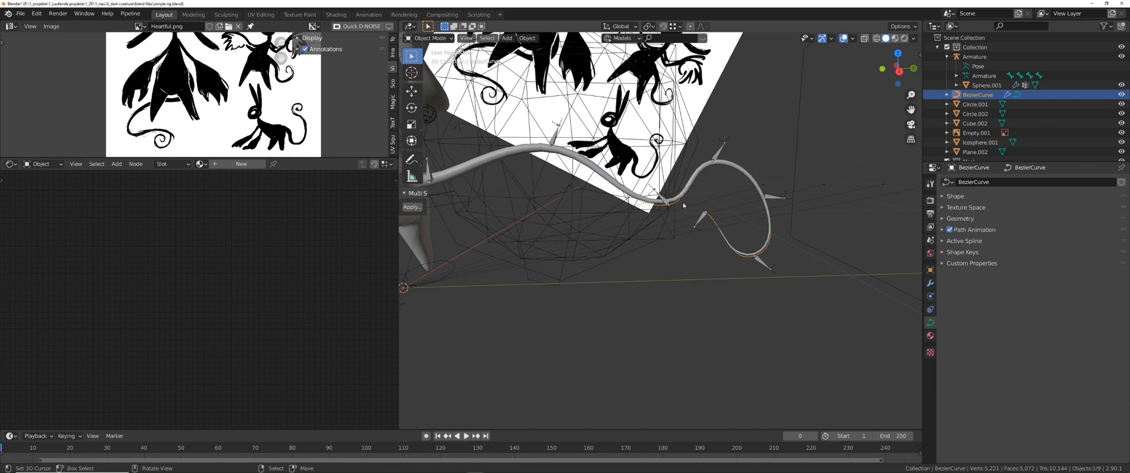
key("Tab")
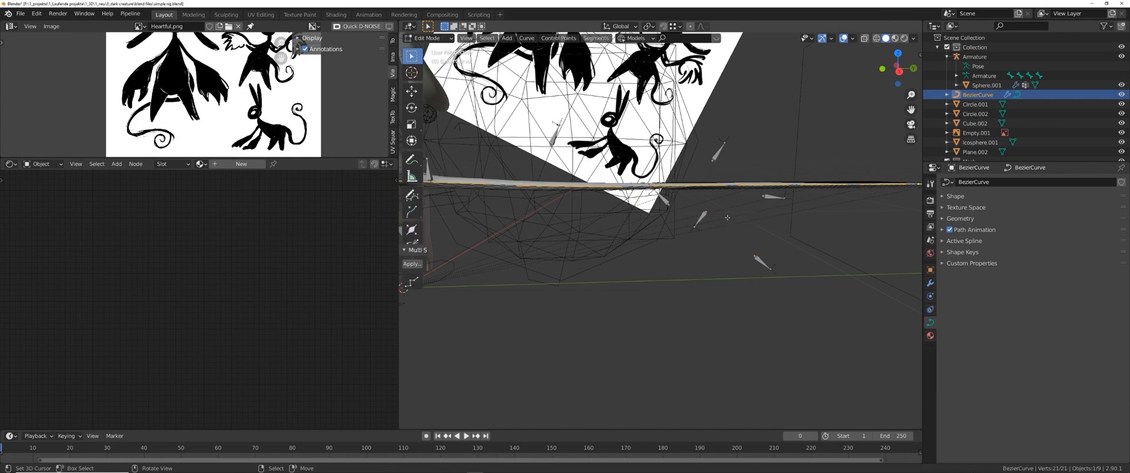
key("v")
left_click(715, 239)
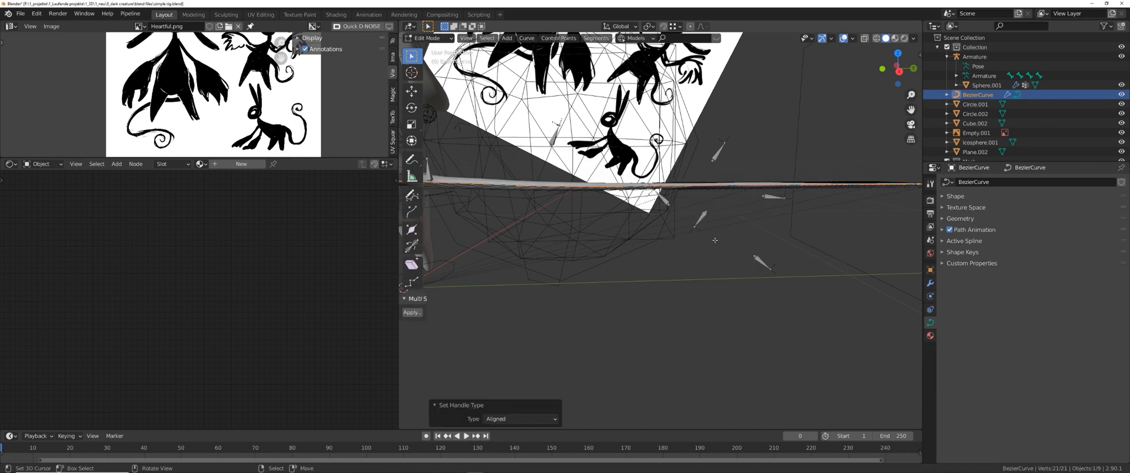
key("Tab")
- Try rotating a mid-tail control bone about -35° and scaling tail controls by 1.749 to test the aligned curve handles
left_click(717, 158)
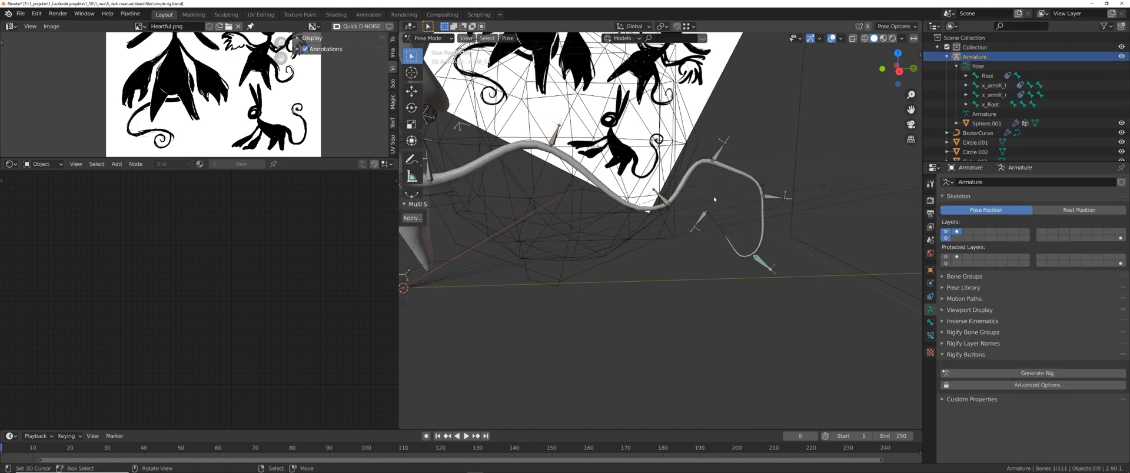
key("ctrl+Tab")
left_click(716, 158)
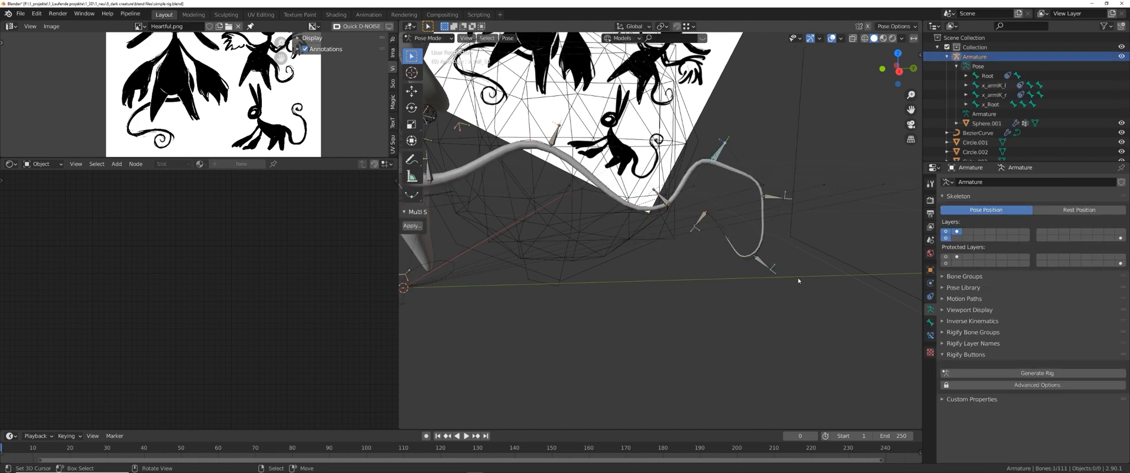
key("r")
left_click(802, 191)
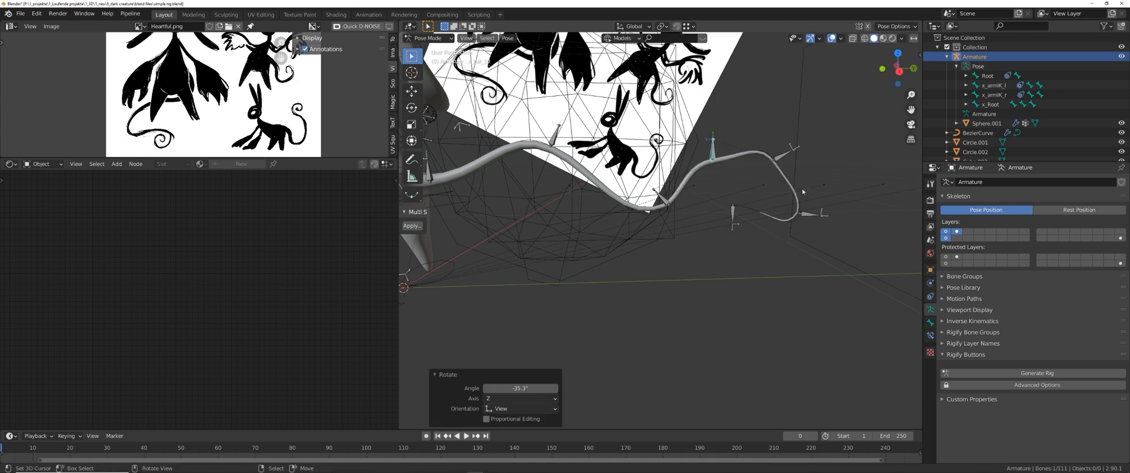
key("r")
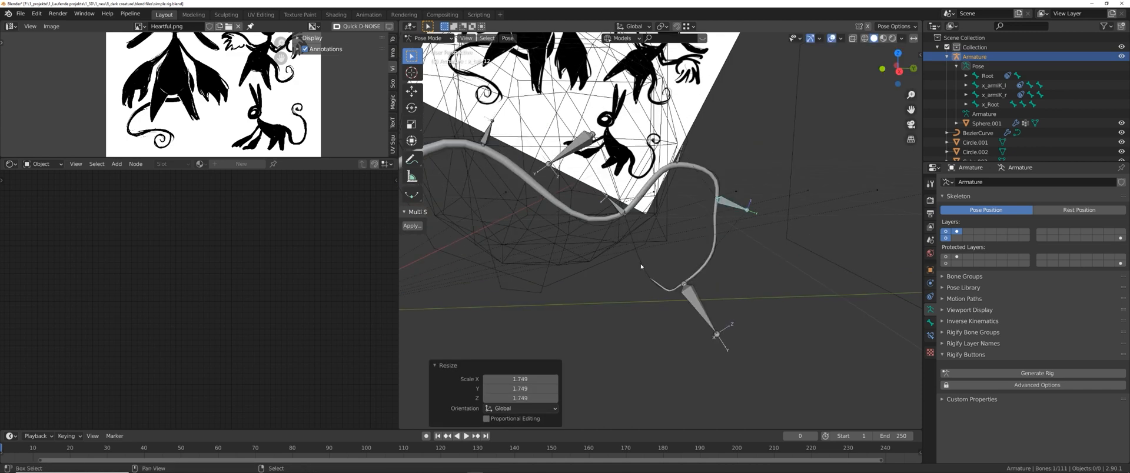
middle_click_drag(642, 265, 686, 248, "shift")
- Clear location, rotation and scale of all pose bones, return to Object Mode and select the BezierCurve
key("a")
key("alt+g")
key("alt+r")
scroll(685, 248, "down", 2)
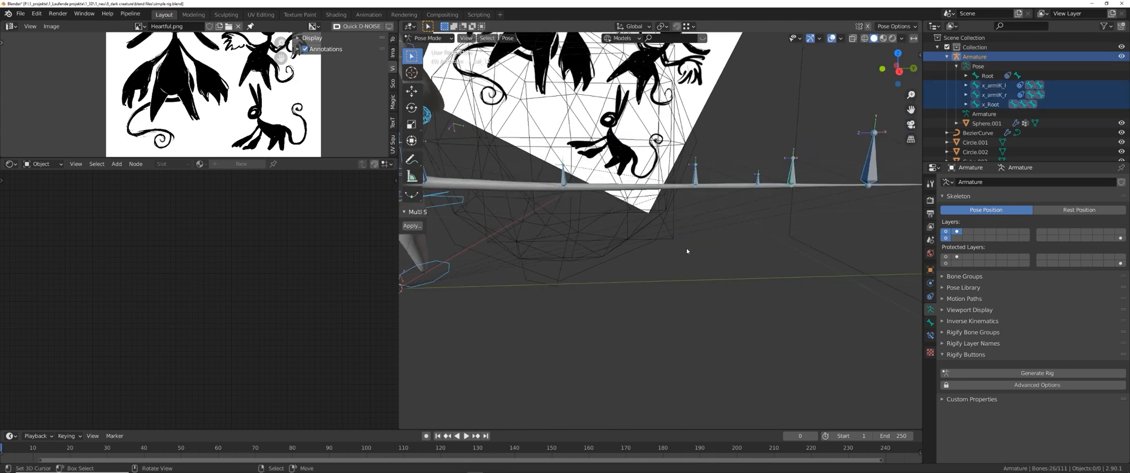
key("alt+s")
key("ctrl+Tab")
left_click(976, 94)
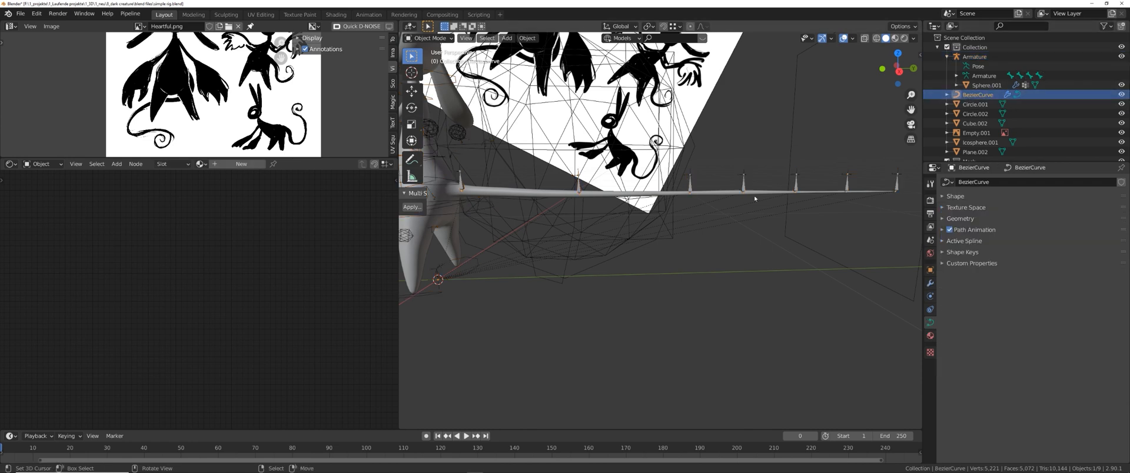
- Set the handle type of all BezierCurve control points to Automatic and return to Object Mode
key("Tab")
key("v")
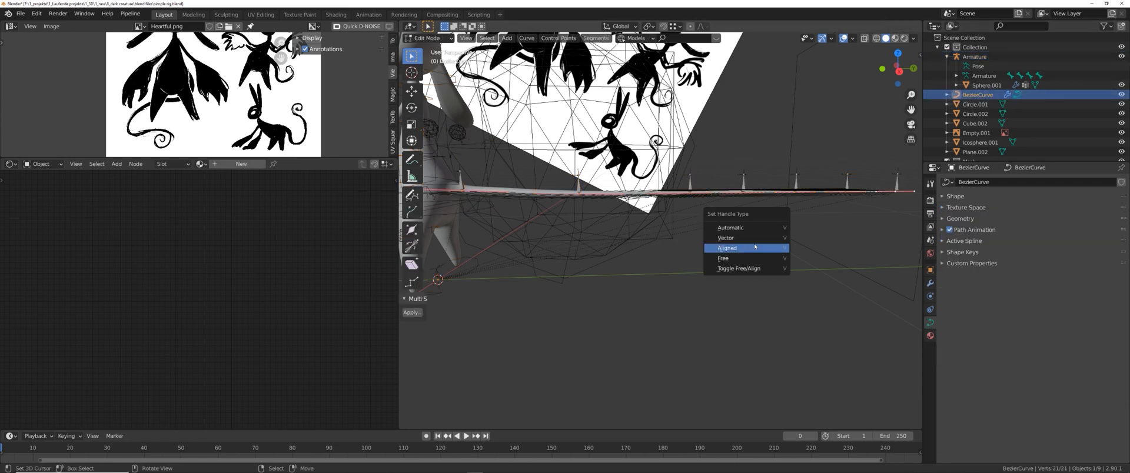
left_click(755, 228)
middle_click_drag(579, 197, 608, 216, "shift")
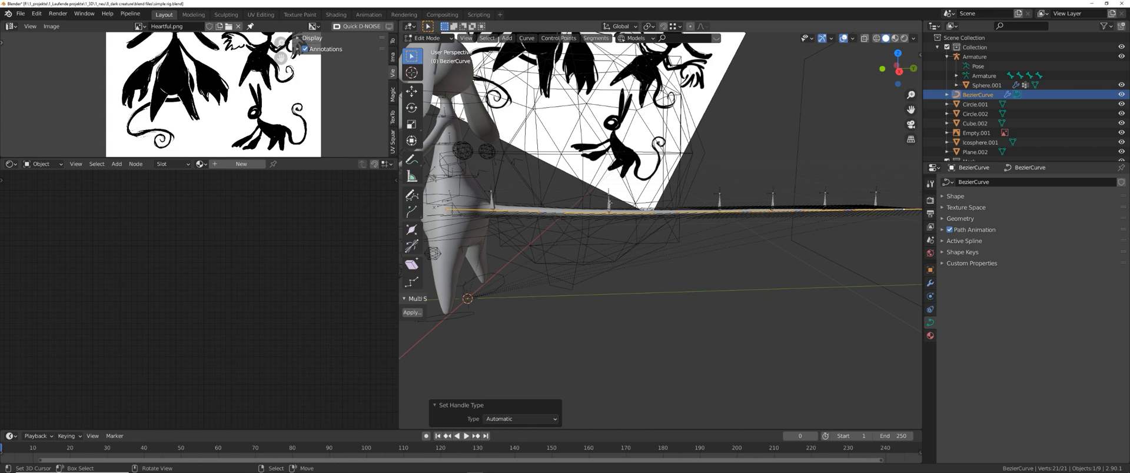
key("Tab")
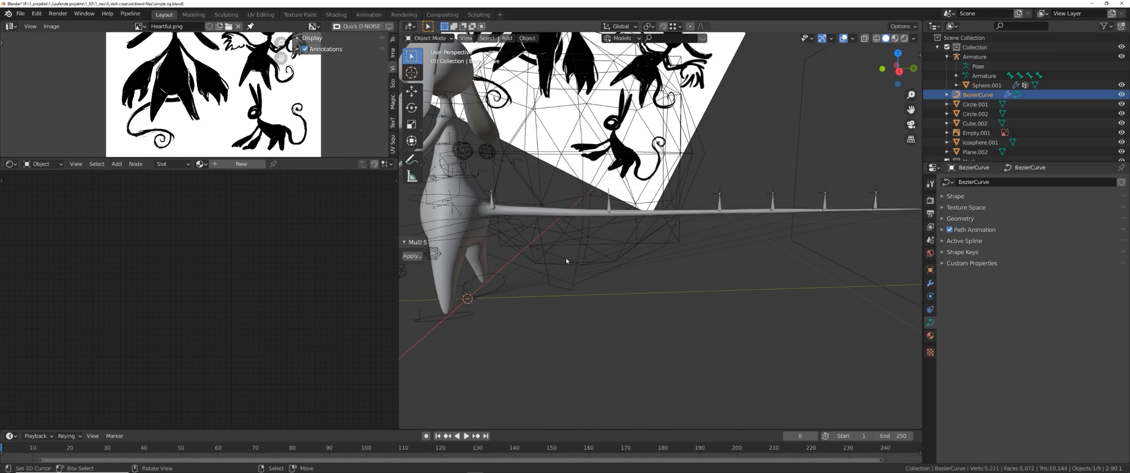
middle_click_drag(664, 285, 666, 281)
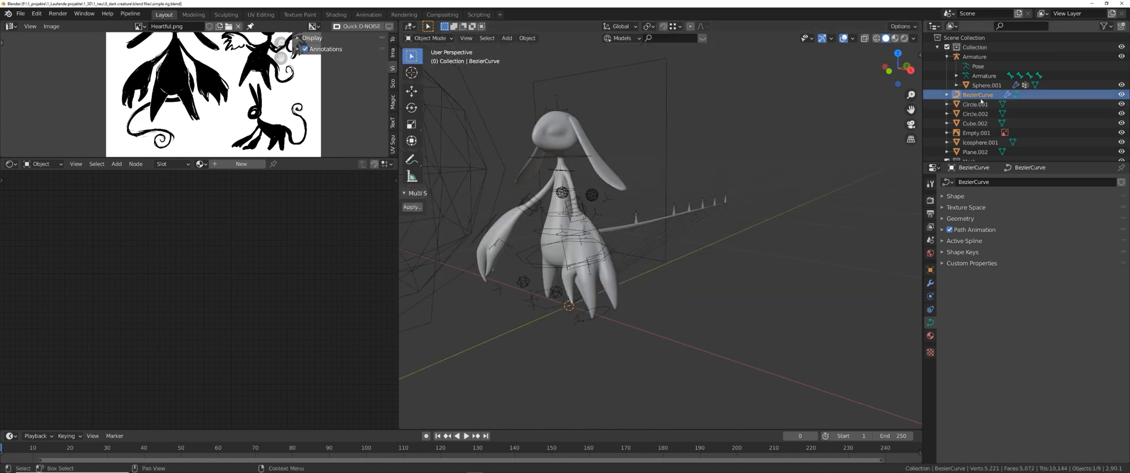
- Rename the BezierCurve object to tailCurve and save the file
double_click(977, 94)
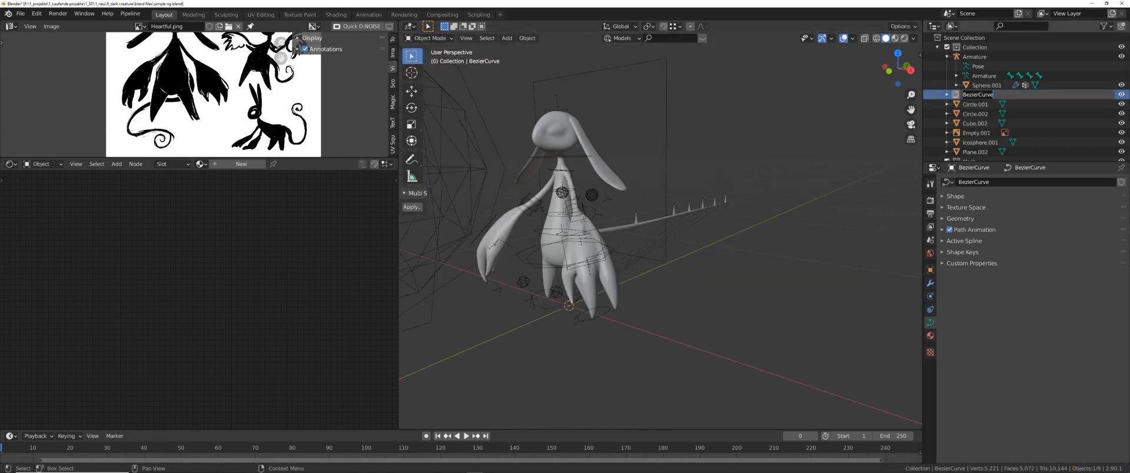
type("tailCurve")
key("Return")
key("ctrl+s")
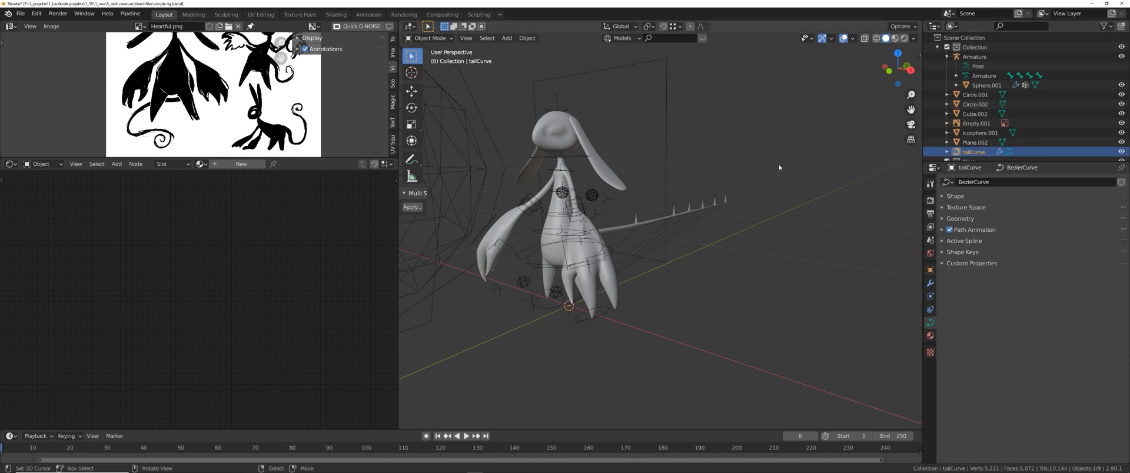
- In Pose Mode, assign Icosphere.001 as the custom shape of the x_tail control bones
middle_click_drag(778, 164, 735, 252)
middle_click_drag(673, 195, 423, 209)
scroll(564, 235, "up", 3)
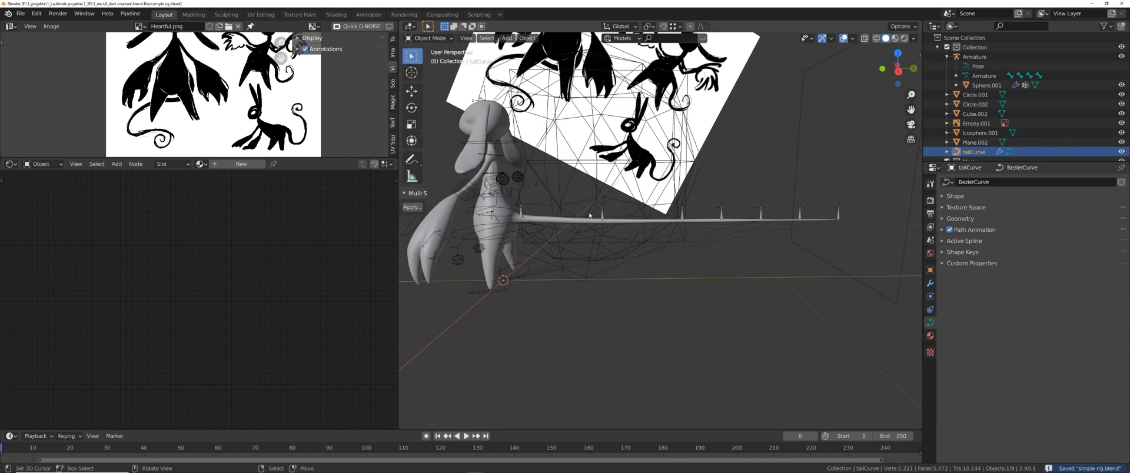
right_click(590, 224)
scroll(568, 267, "up", 4)
key("ctrl+Tab")
middle_click_drag(567, 267, 676, 237)
key("alt+a")
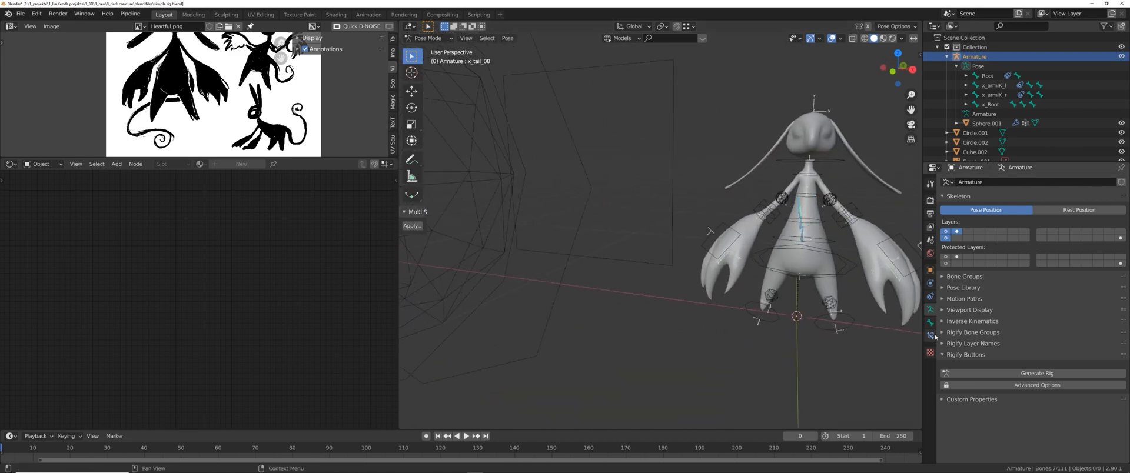
left_click(931, 335)
scroll(593, 285, "down", 3)
middle_click_drag(592, 285, 663, 266)
left_click(930, 323)
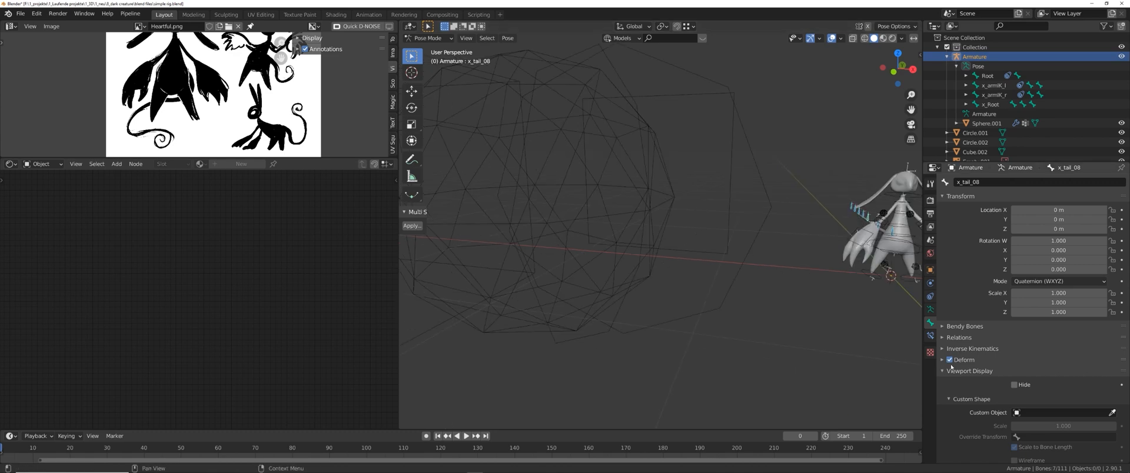
mouse_move(694, 305)
middle_mouse_down()
mouse_move(726, 323)
mouse_move(700, 304)
mouse_move(682, 262)
mouse_move(738, 321)
middle_mouse_up()
left_click(1112, 412)
left_click(570, 92)
scroll(738, 321, "up", 3)
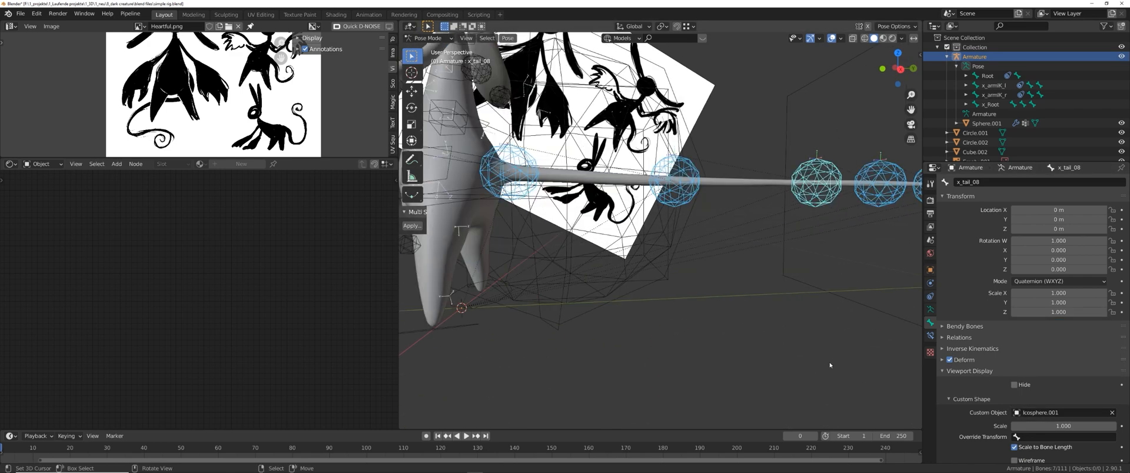
- Set the custom shape scale of the tail control bones to 0.5
left_click(1074, 426)
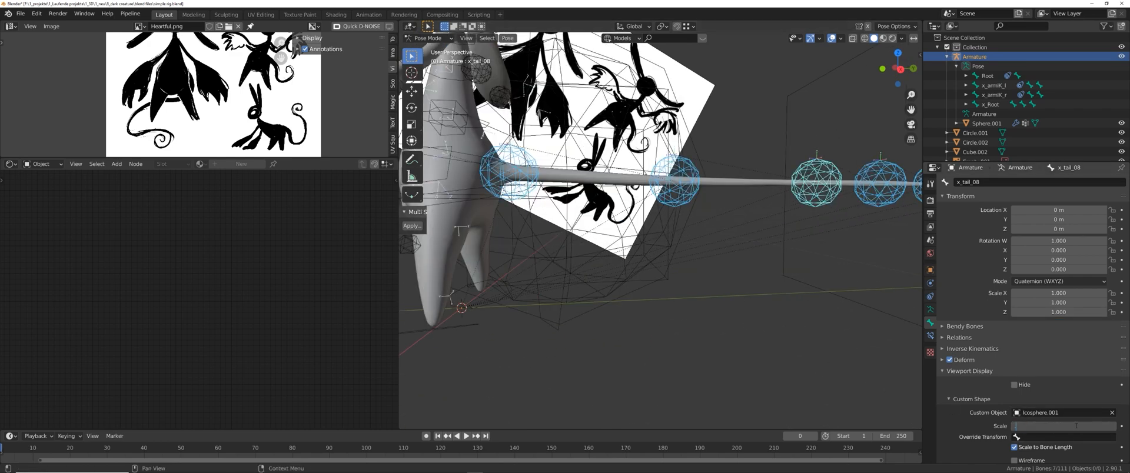
type("0.5")
key("Return")
scroll(748, 266, "down", 6)
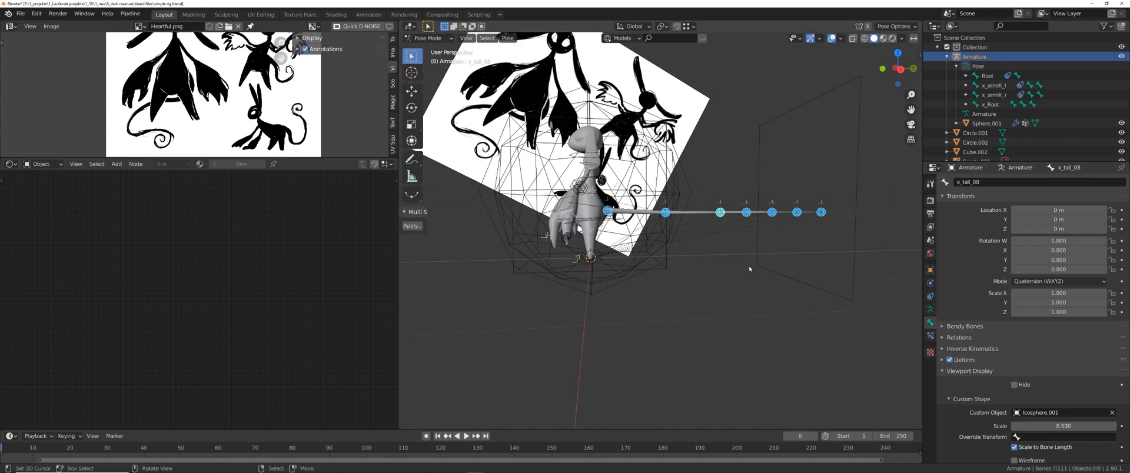
- In Object Mode, delete the large wireframe bone-shape objects beside the creature
middle_click_drag(748, 266, 759, 276)
key("ctrl+Tab")
middle_click_drag(666, 270, 687, 282)
scroll(601, 245, "down", 4)
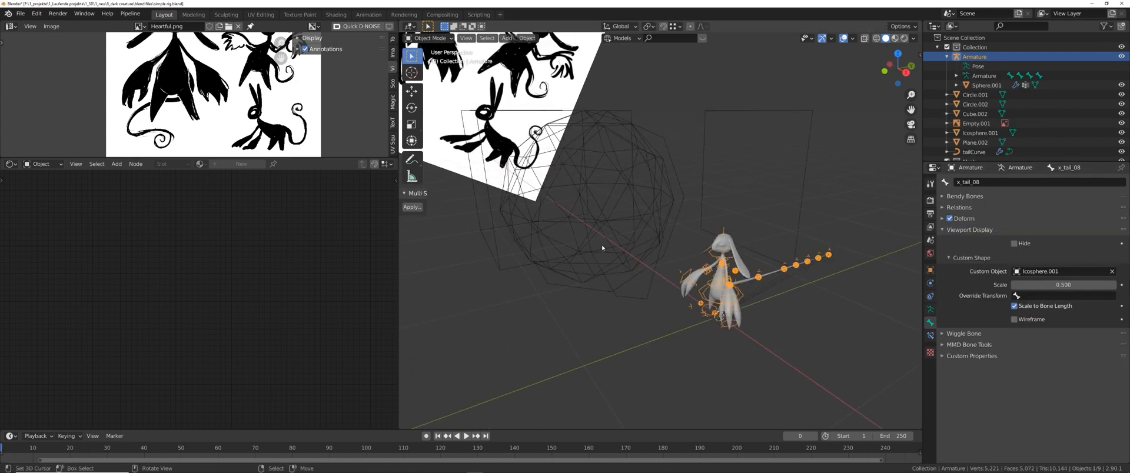
middle_click_drag(601, 245, 653, 243)
scroll(550, 204, "down", 3)
middle_click_drag(550, 204, 659, 188, "shift")
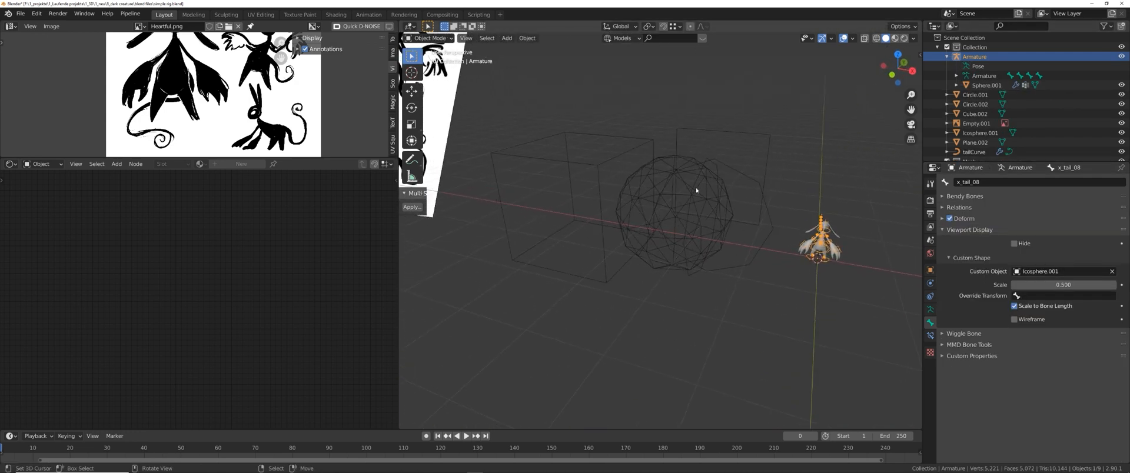
left_click_drag(757, 85, 555, 291)
key("Delete")
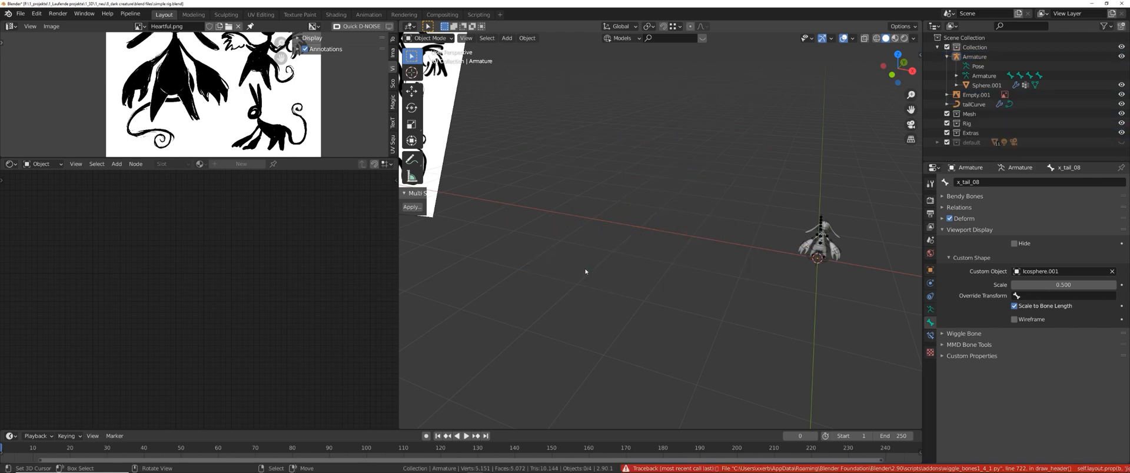
- Delete the Empty.001 reference image and select tailCurve
middle_click_drag(786, 194, 679, 218, "shift")
middle_click_drag(650, 187, 574, 190)
key("x")
left_click(573, 190)
left_click(973, 94)
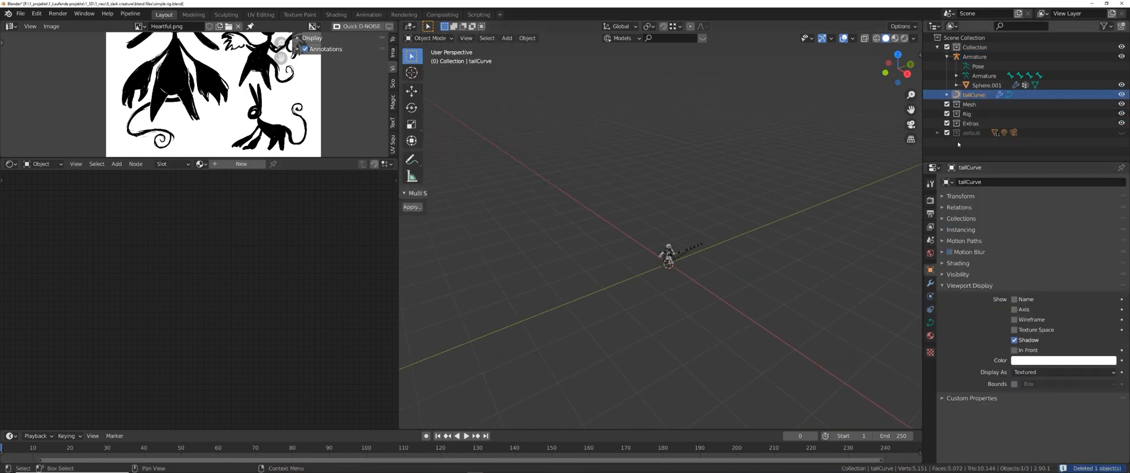
- In Pose Mode, try raising the tail's base control and lowering x_tail_04 to test the curve
middle_click_drag(753, 235, 688, 210)
scroll(687, 219, "up", 15)
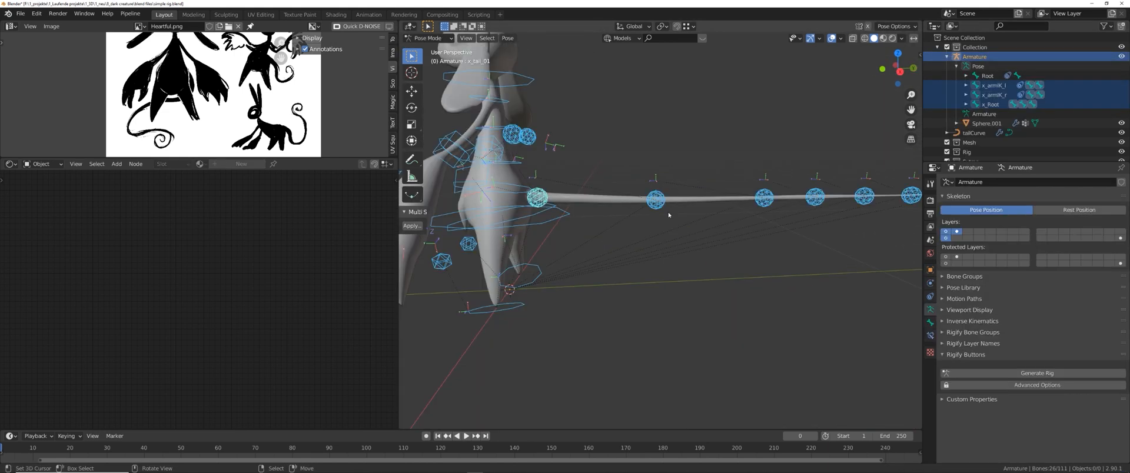
left_click(657, 201)
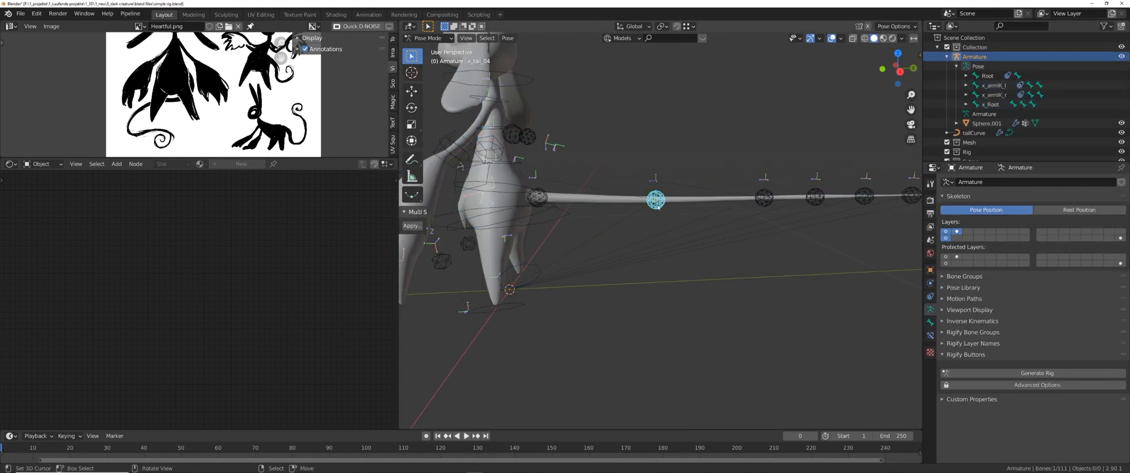
middle_click_drag(575, 198, 681, 244)
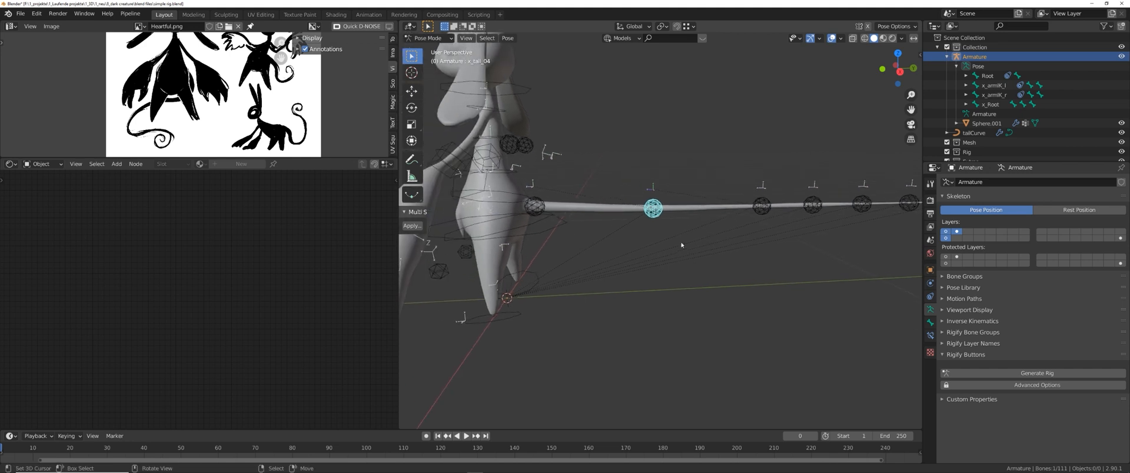
left_click_drag(543, 211, 546, 194)
left_click(653, 189)
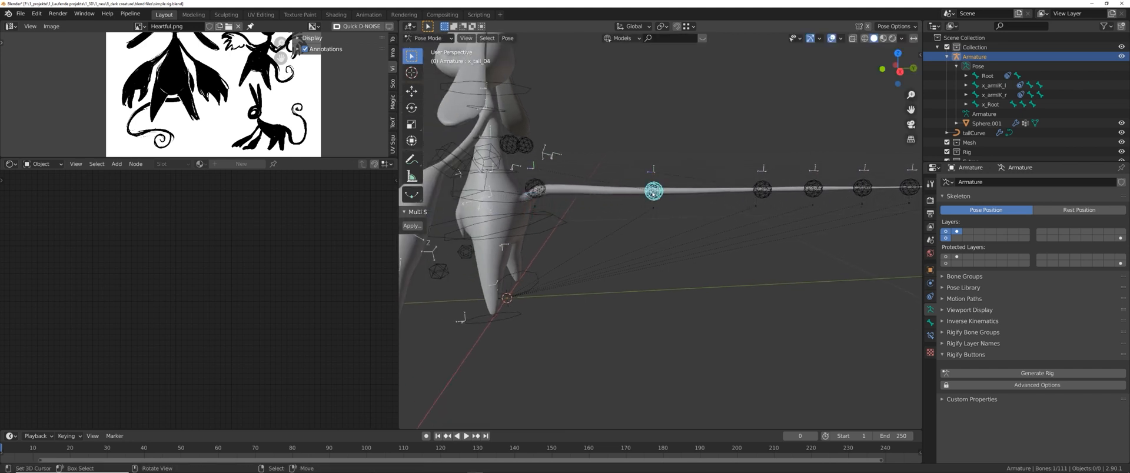
left_click_drag(653, 190, 652, 206)
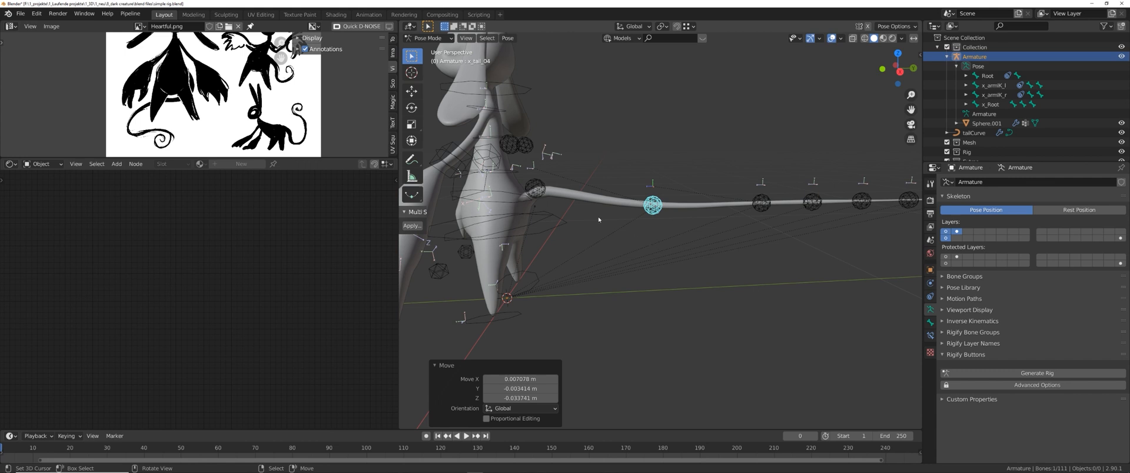
- Try bending the tail by moving its first three controls, and clear the location of all pose bones
right_click_drag(536, 190, 536, 204)
right_click_drag(646, 221, 637, 171)
right_click_drag(762, 169, 757, 191)
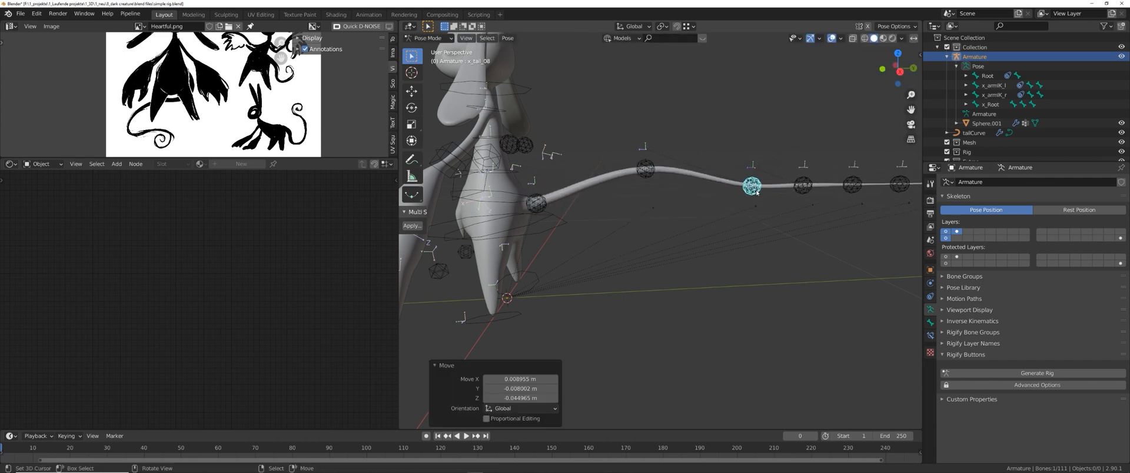
middle_click_drag(666, 200, 704, 210, "shift")
key("a")
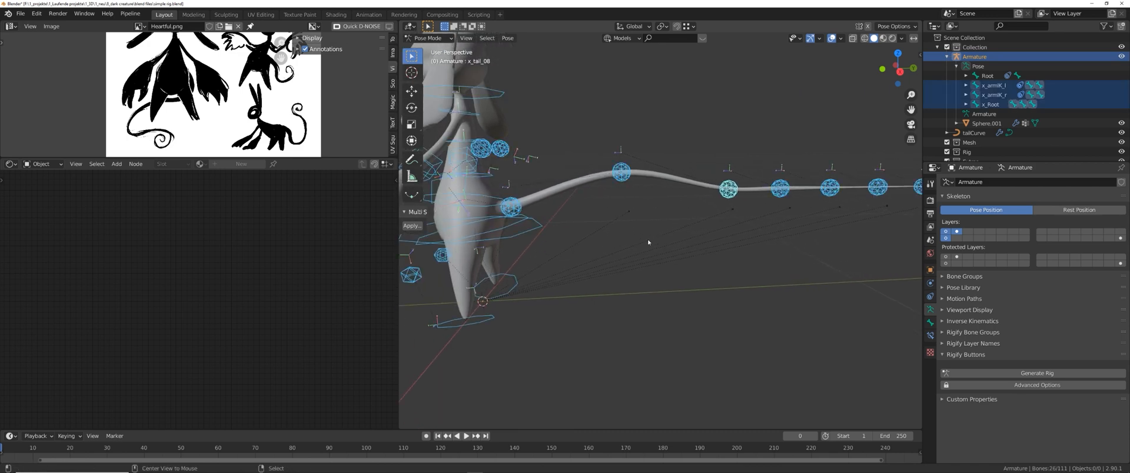
key("alt+g")
- In Edit Mode, parent all seven x_tail control bones to x_pelvis with Keep Offset
middle_click_drag(555, 249, 595, 249, "shift")
key("Tab")
left_click(671, 243)
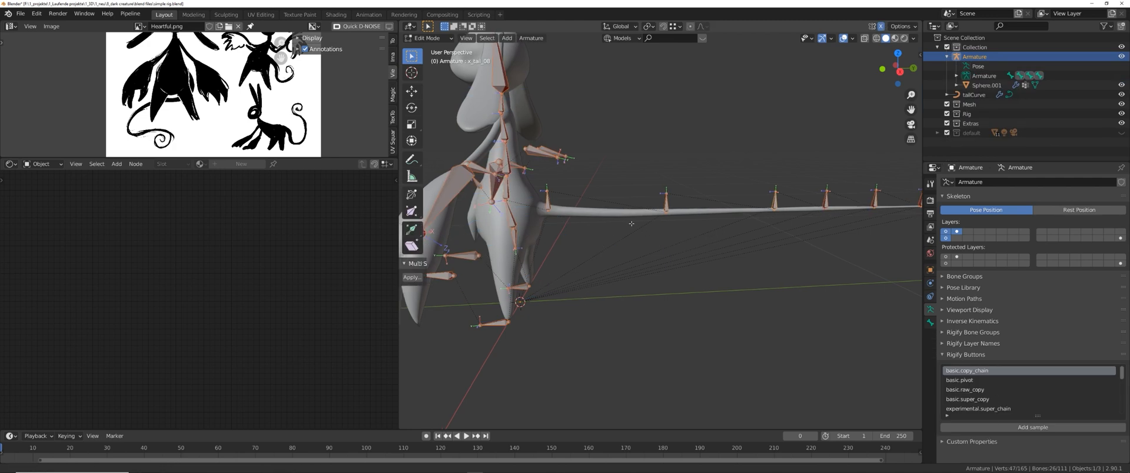
scroll(630, 222, "up", 2)
middle_click_drag(556, 210, 564, 207)
middle_click_drag(747, 187, 550, 186, "shift")
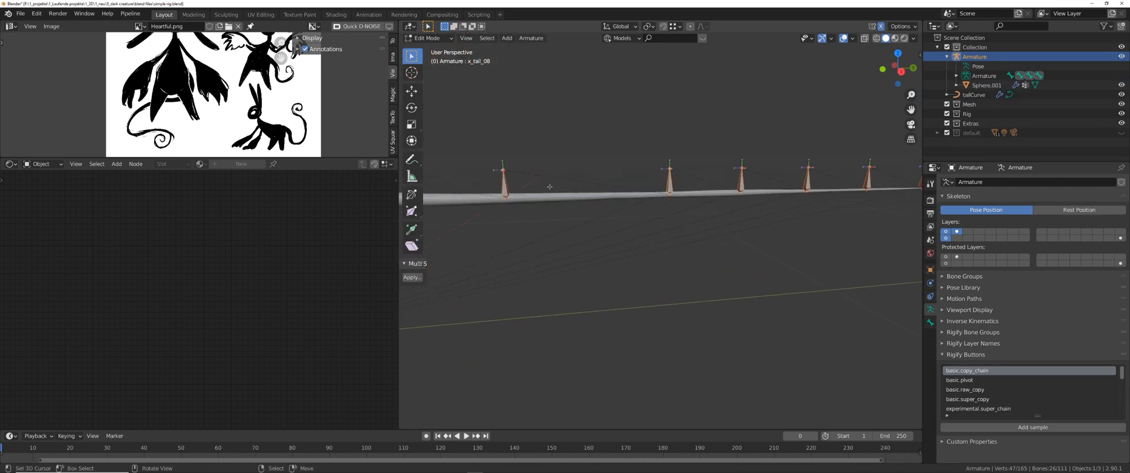
scroll(624, 192, "down", 2)
middle_click_drag(704, 197, 697, 196)
key("alt+a")
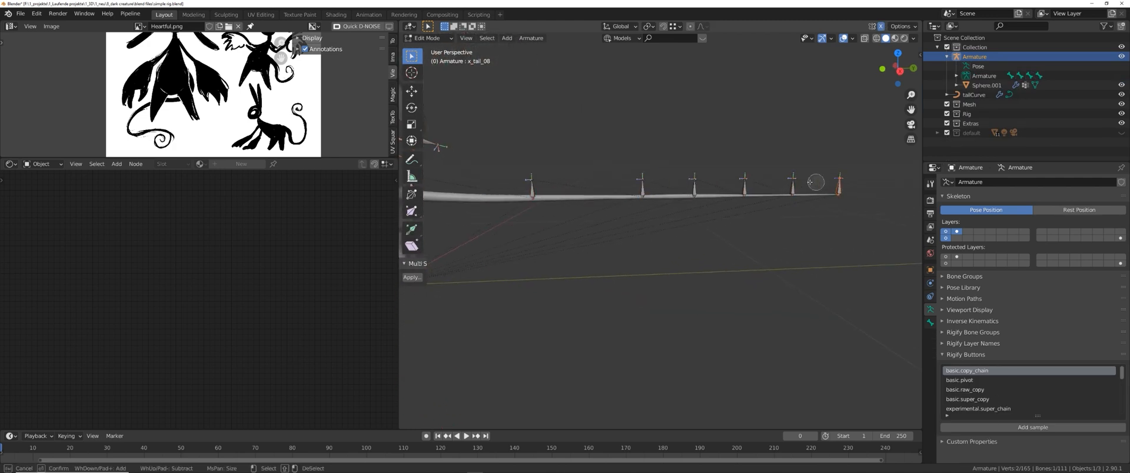
right_click(750, 184)
middle_click_drag(706, 189, 844, 192, "shift")
scroll(612, 200, "up", 4)
right_click(766, 186, "shift")
right_click(600, 182, "shift")
right_click(552, 206, "shift")
key("ctrl+p")
left_click(573, 217)
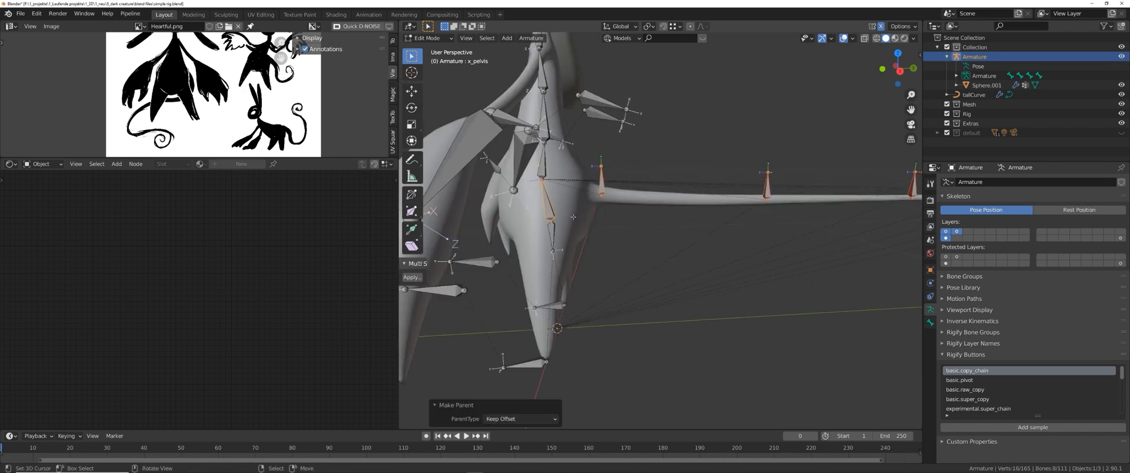
- In Pose Mode, try moving x_tail_01 and x_tail_04 along Z to test their independent movement
key("Tab")
scroll(573, 217, "down", 2)
right_click(593, 207)
key("g")
key("z")
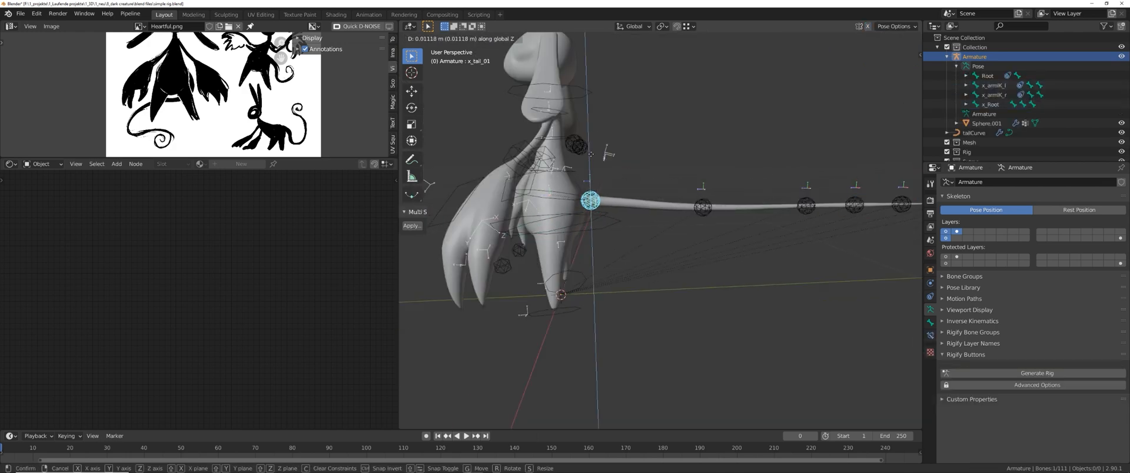
left_click(650, 194)
right_click(697, 212)
key("g")
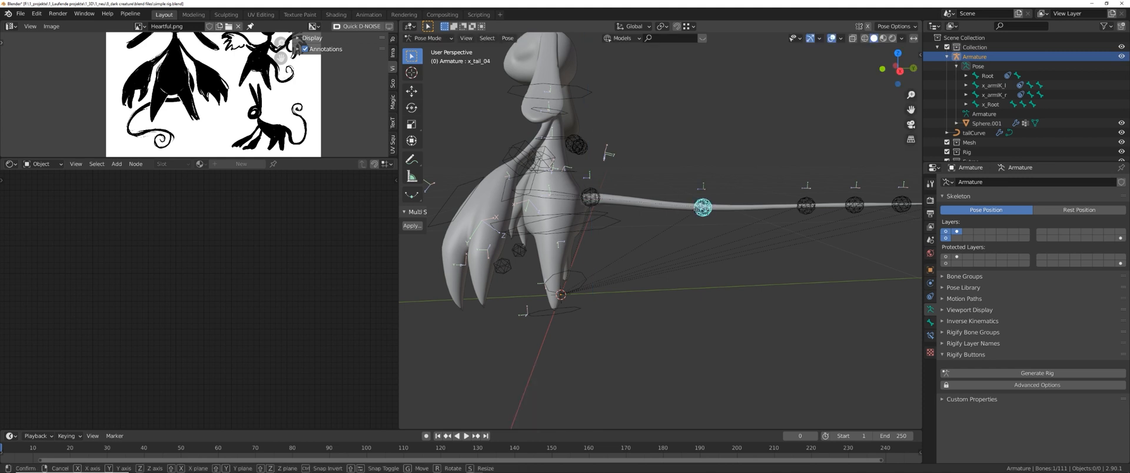
key("z")
left_click(697, 201)
- Try raising x_tail_08 and lowering x_tail_04 about 0.036 m along Z, and clear all bone locations
right_click(596, 191)
key("g")
key("z")
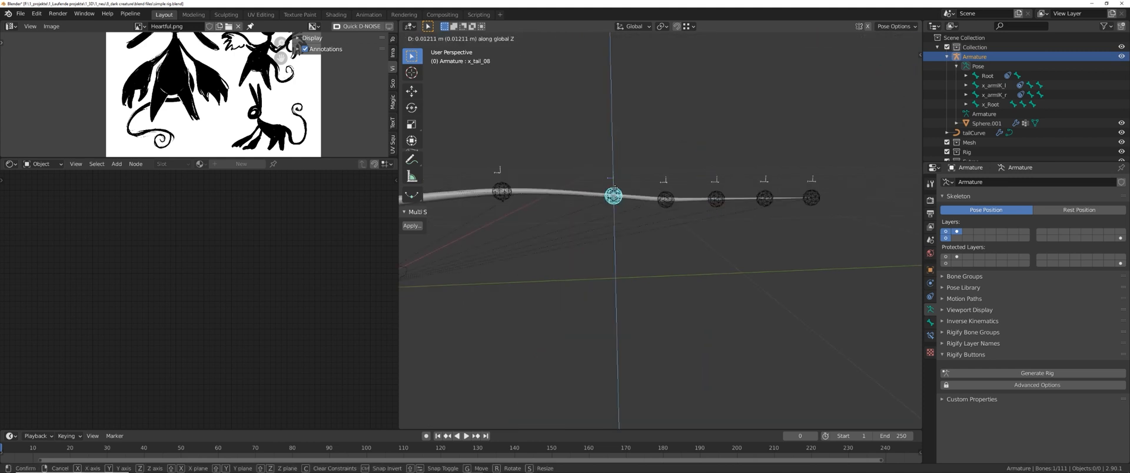
left_click(613, 179)
right_click(501, 200)
key("g")
key("z")
left_click(507, 204)
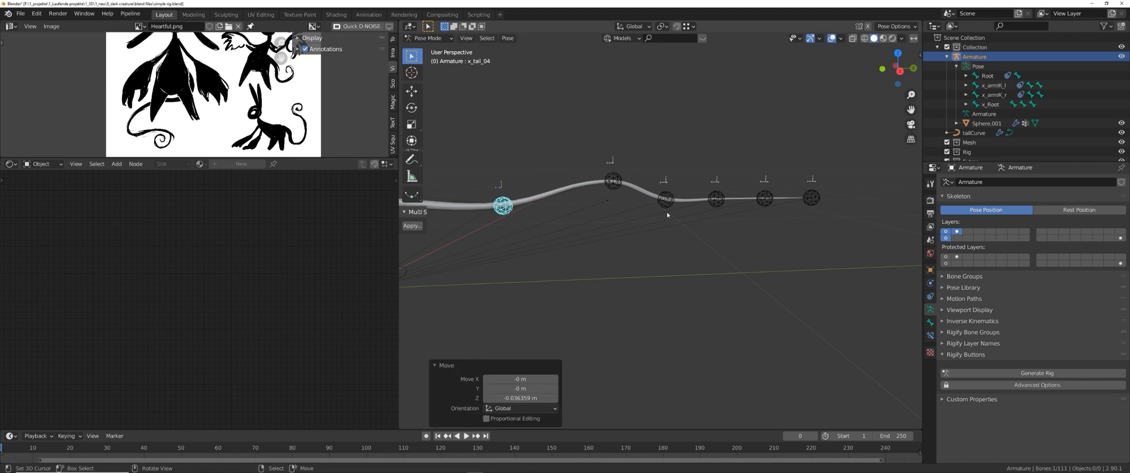
middle_click_drag(511, 228, 580, 232, "shift")
key("a")
key("alt+g")
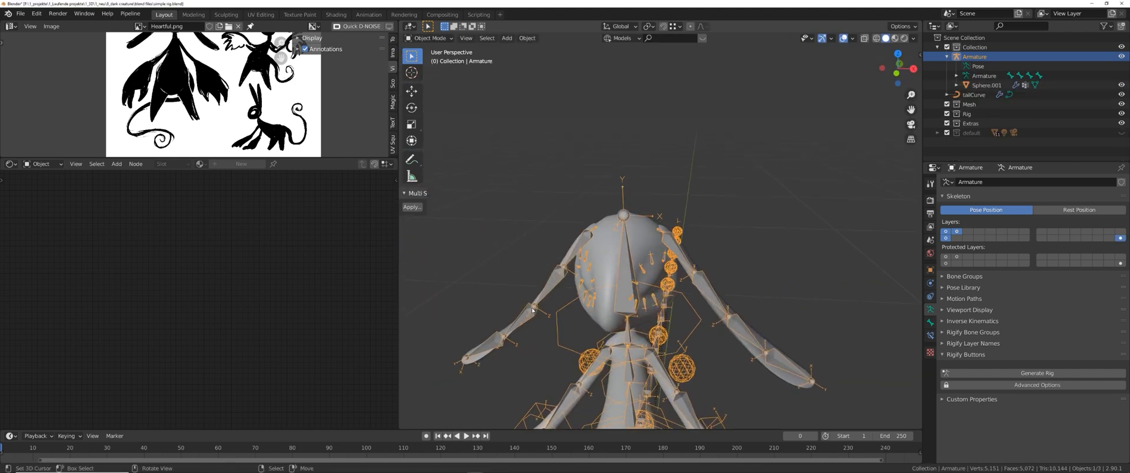
- In Edit Mode, duplicate the ear_01_r and ear_01_l bones in place
middle_click_drag(611, 259, 679, 213)
key("Tab")
scroll(683, 212, "up", 2)
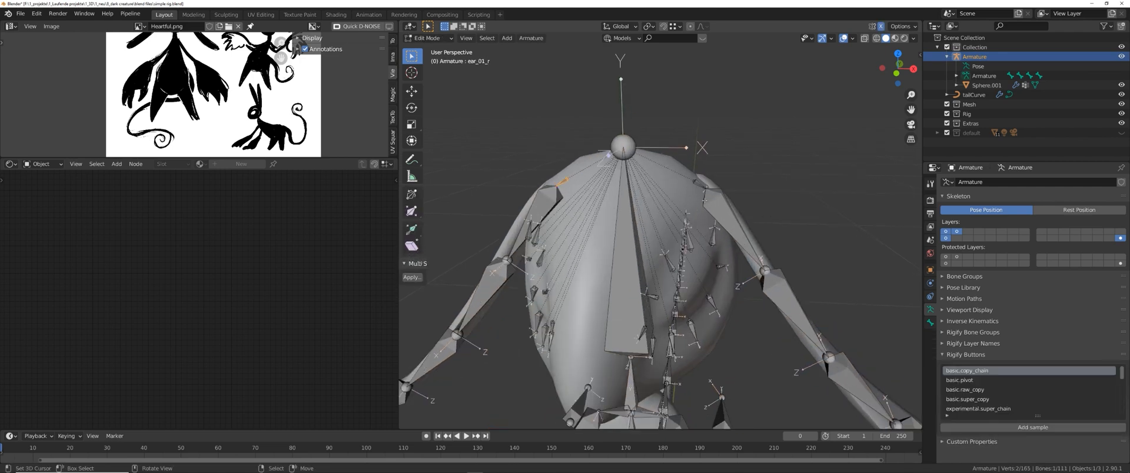
middle_click_drag(691, 188, 668, 224, "shift")
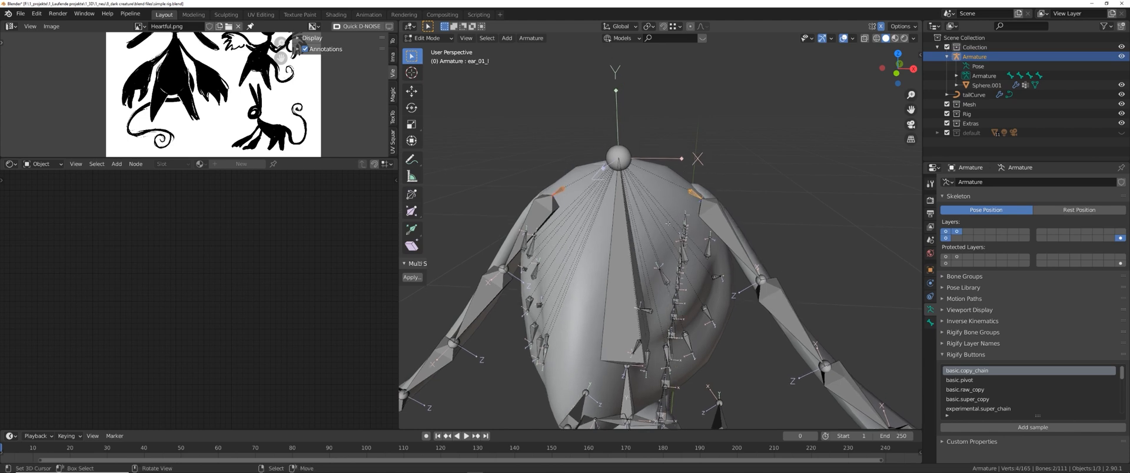
key("shift+d")
key("Escape")
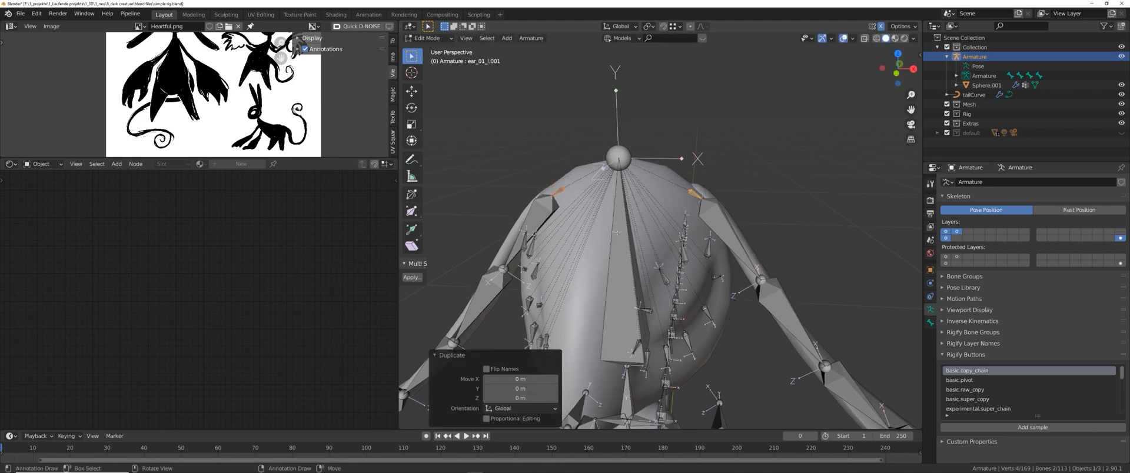
- Move the duplicated ear bones to the control bone layer and show only that layer
key("m")
left_click(627, 276)
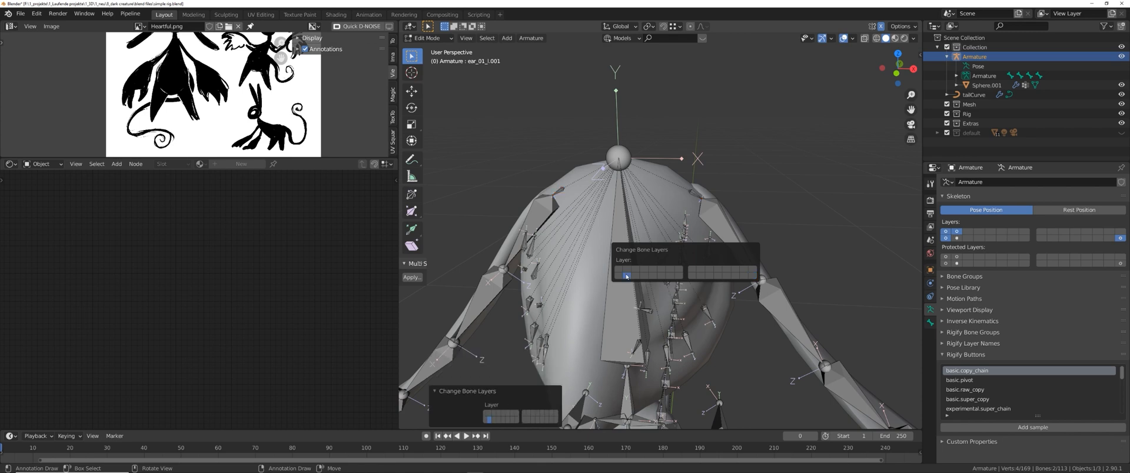
left_click(957, 238)
middle_click_drag(694, 248, 701, 249, "shift")
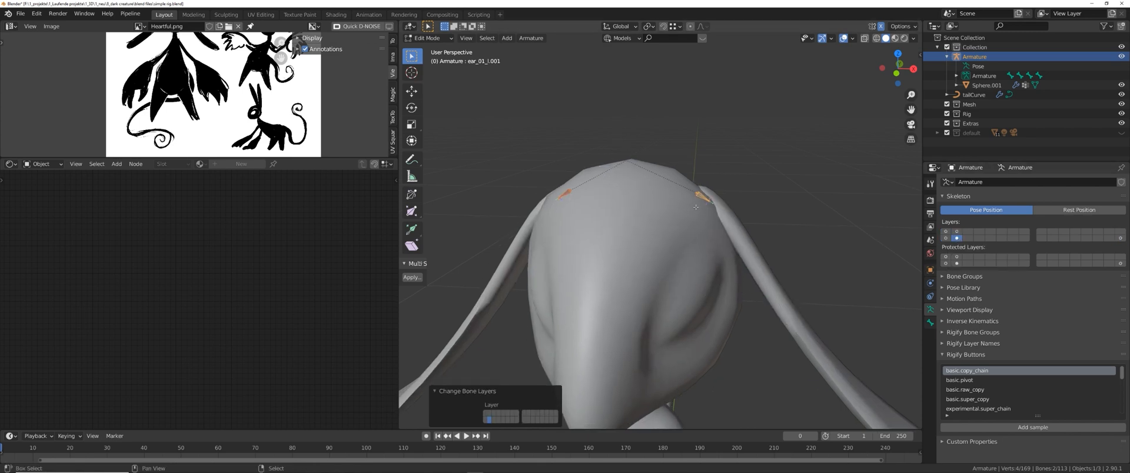
- Rename the duplicated ear bones to x_ear_01_l and x_ear_01_r
left_click(930, 322)
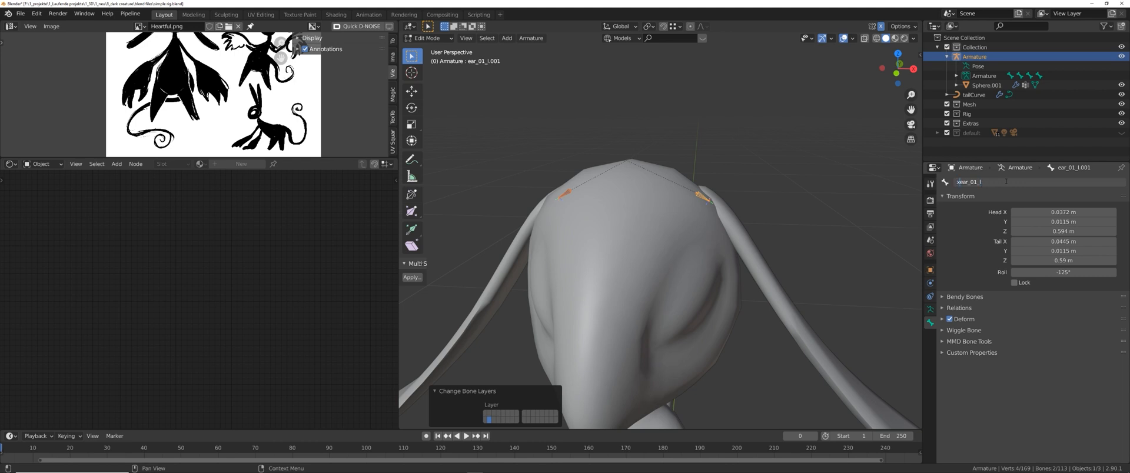
key("ctrl+c")
key("Return")
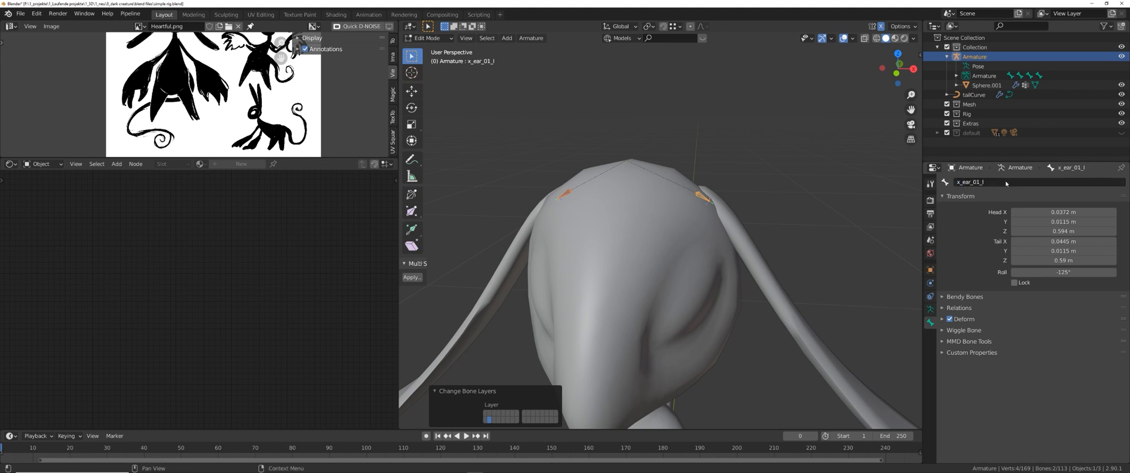
left_click(564, 194)
left_click(993, 181)
key("ctrl+v")
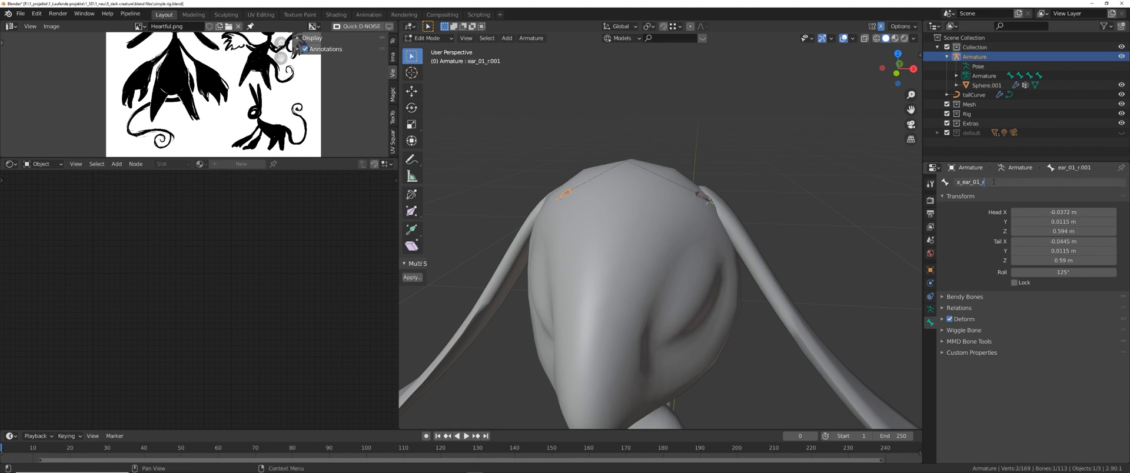
key("Return")
- In Object Mode, add a mesh circle with 8 vertices
key("Tab")
scroll(702, 298, "down", 6)
key("Tab")
left_click(654, 293)
key("shift+a")
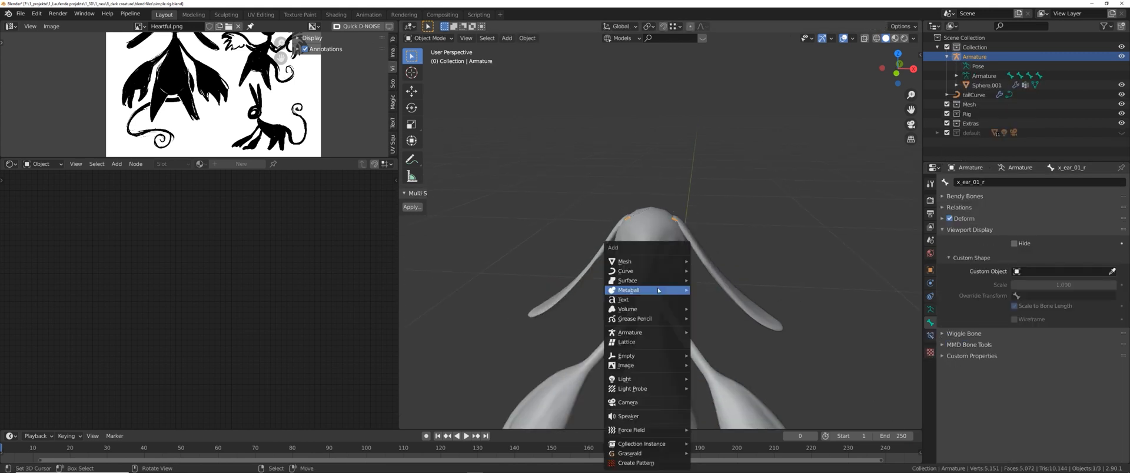
mouse_move(648, 263)
left_click(739, 280)
scroll(734, 284, "down", 5)
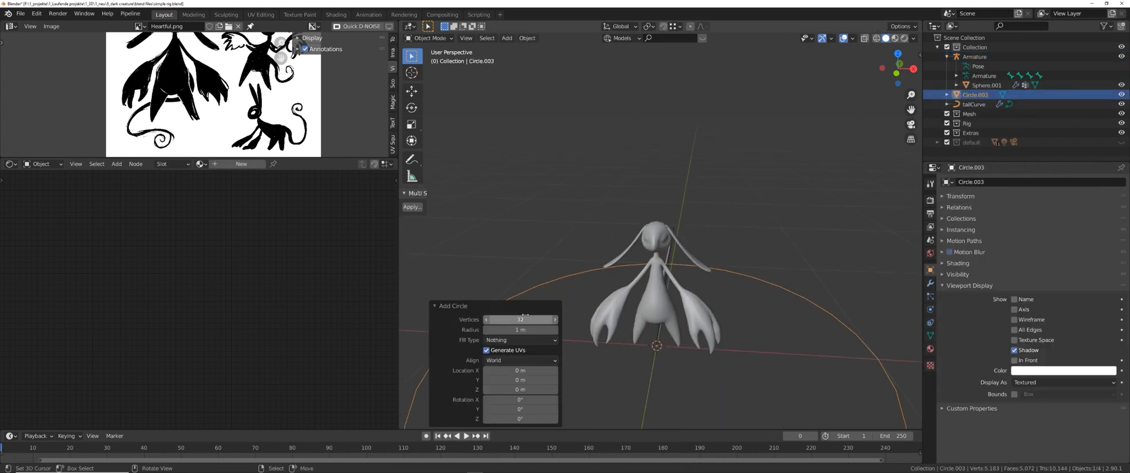
type("8")
key("Return")
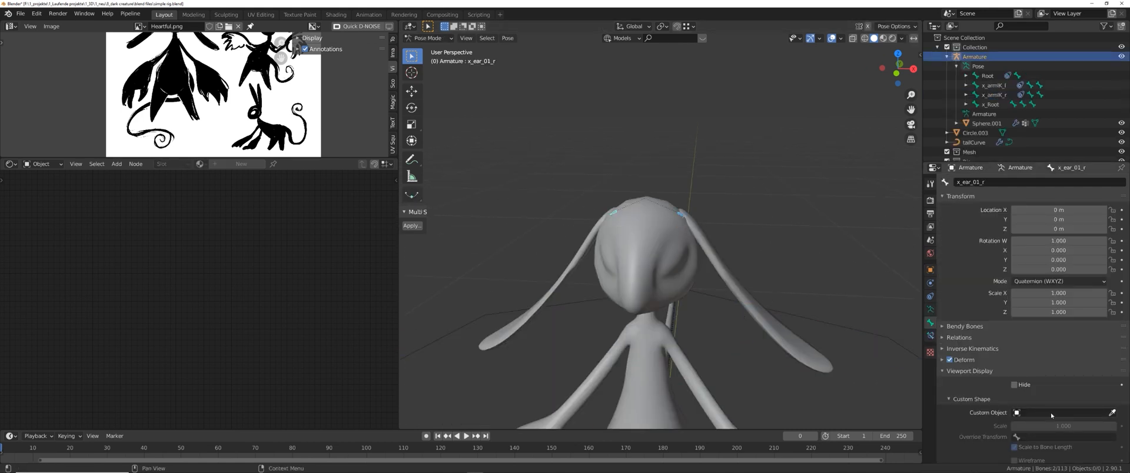
- In Pose Mode, assign Circle.003 as the custom shape of the ear control bones
left_click(1057, 411)
key("Return")
key("ctrl+Tab")
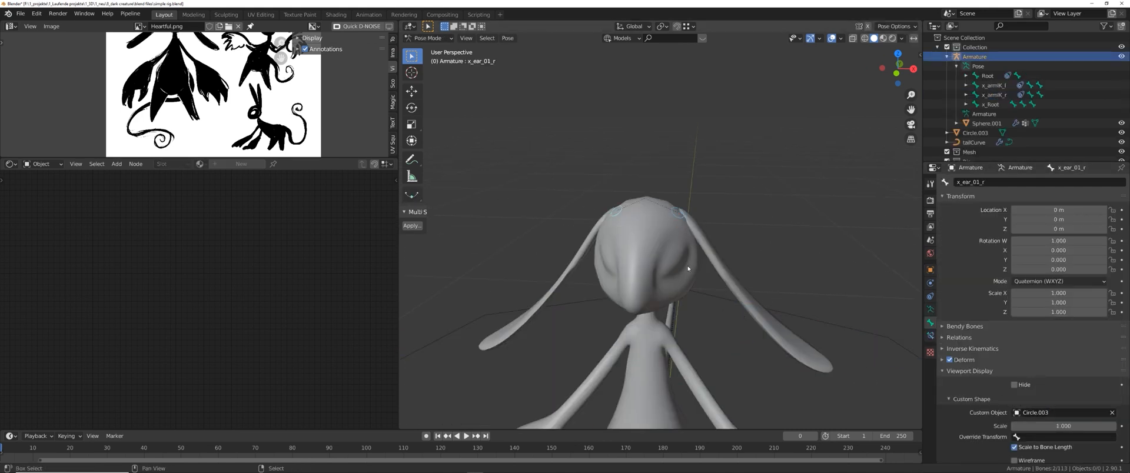
- In Edit Mode, rotate the circle's mesh 90° around Y and turn it around Z to reorient the ear control shape
left_click(808, 320)
key("r")
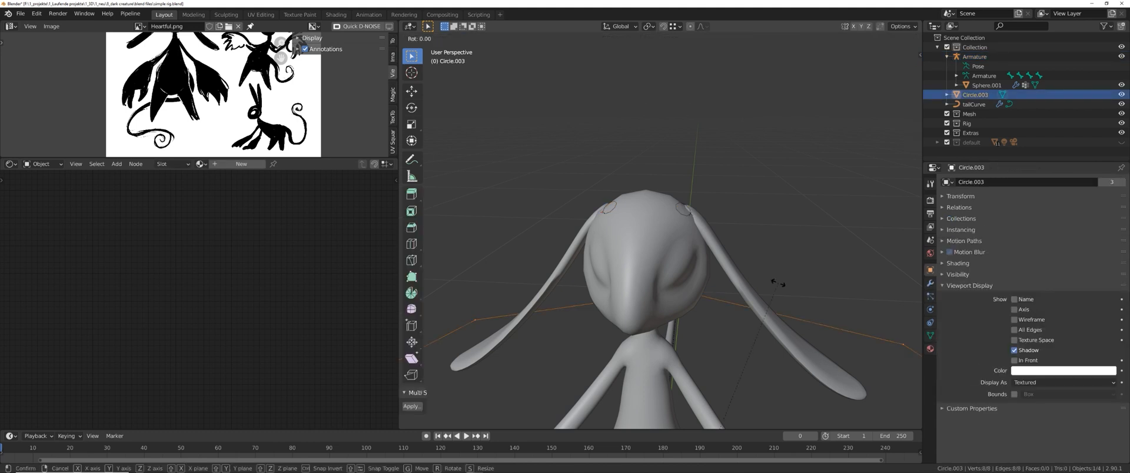
right_click(777, 284)
scroll(774, 285, "up", 3)
type("r")
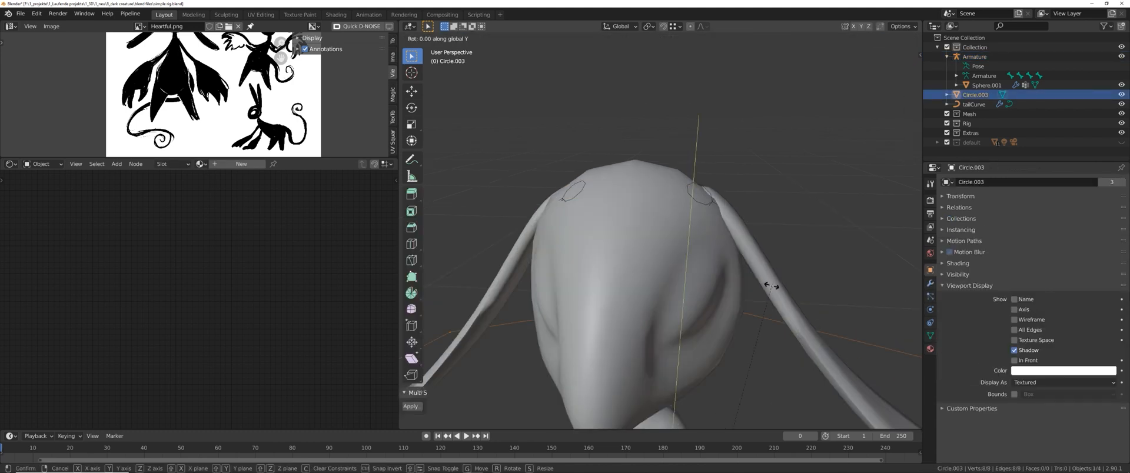
type("90")
key("Return")
middle_click_drag(771, 286, 645, 254)
key("r")
key("z")
key("Return")
- Return to Object Mode and delete the Circle.003 object from the scene
key("Tab")
scroll(645, 253, "down", 8)
key("x")
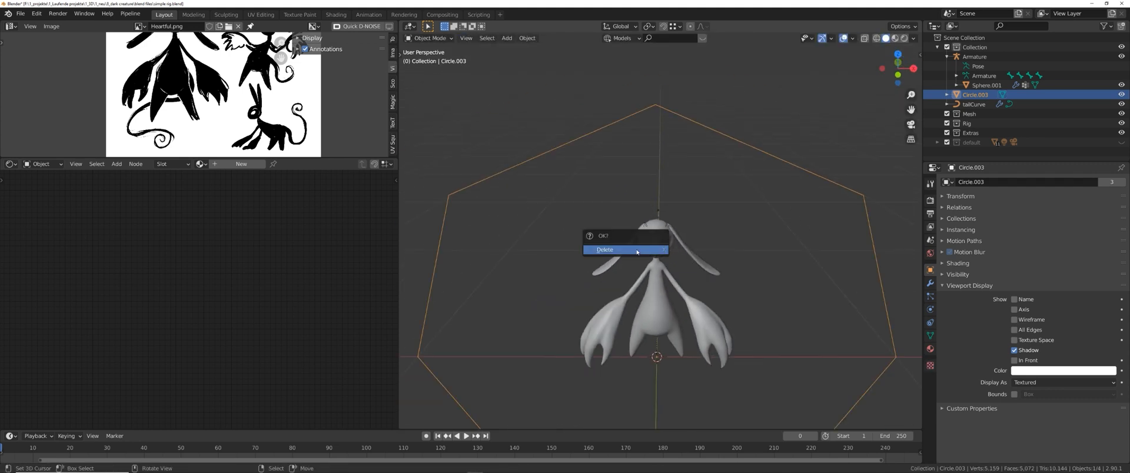
left_click(645, 251)
- Enlarge the custom shape scale of x_ear_01_r to about 2.3 in Pose Mode
scroll(660, 258, "up", 6)
scroll(662, 259, "up", 3)
right_click(574, 197)
scroll(1002, 362, "down", 3)
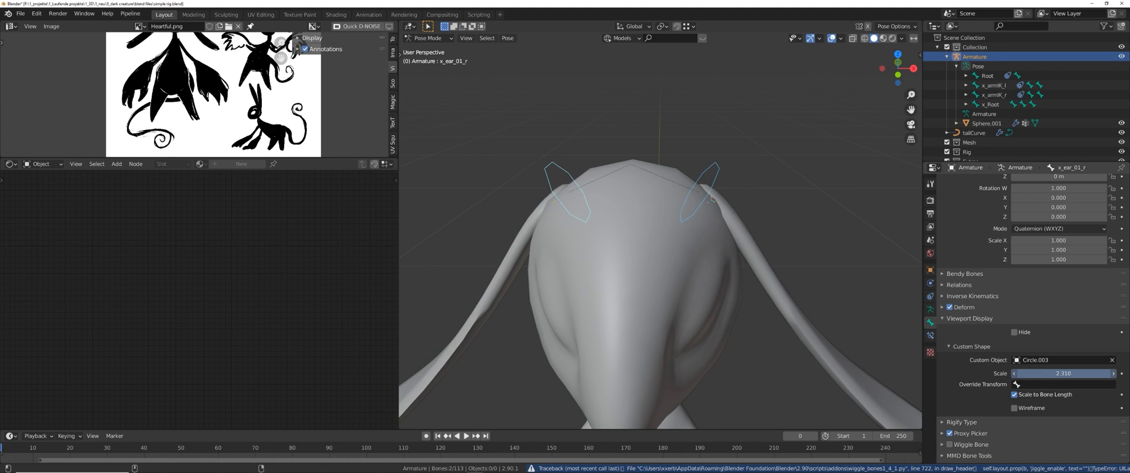
left_click_drag(1062, 373, 1068, 373)
scroll(765, 282, "down", 6)
middle_click_drag(756, 279, 746, 278)
- Show the armature's deform bone layer together with the control bone layer
left_click(931, 310)
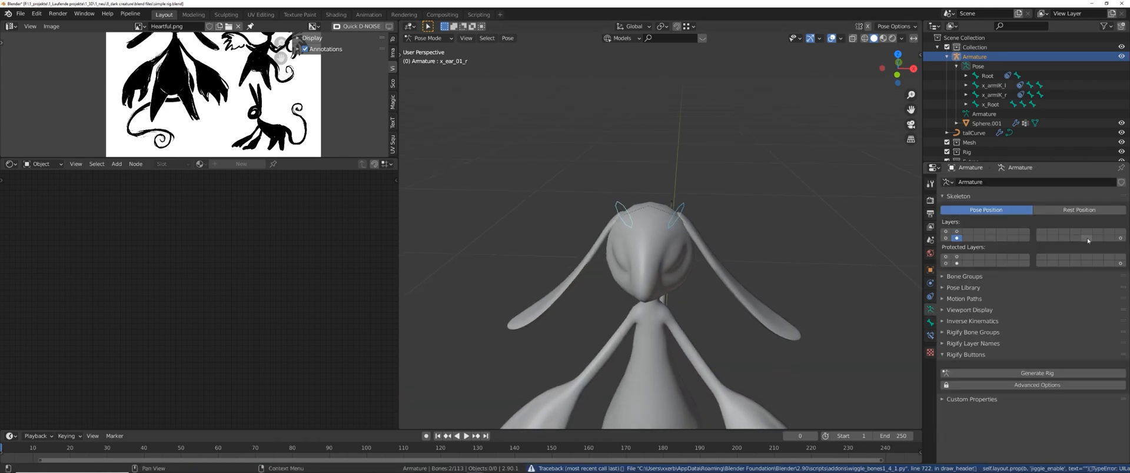
left_click(1120, 238, "shift")
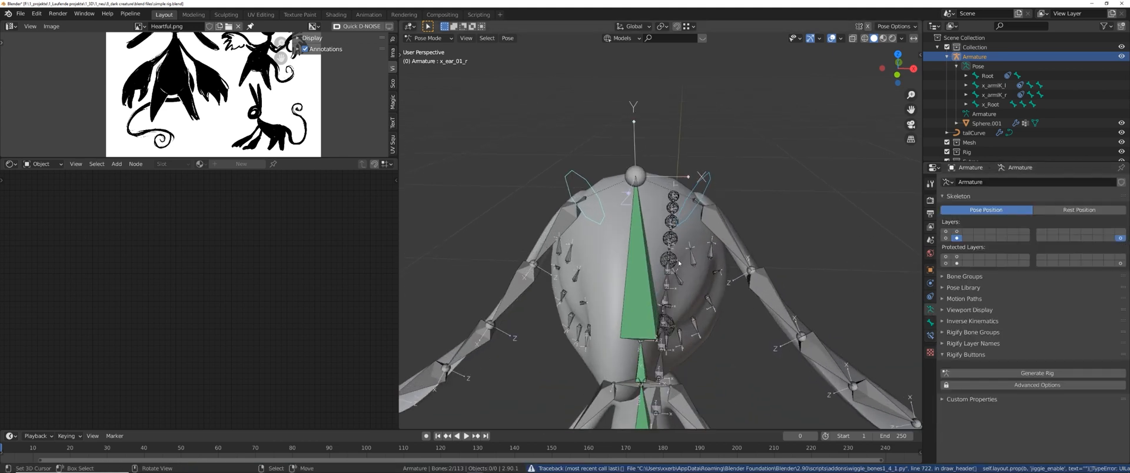
scroll(711, 185, "up", 1)
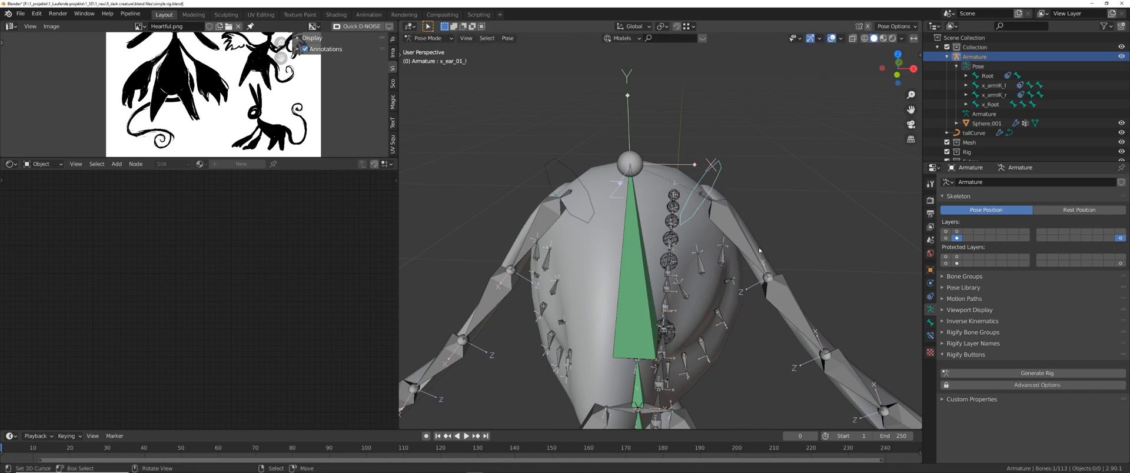
scroll(751, 263, "up", 4)
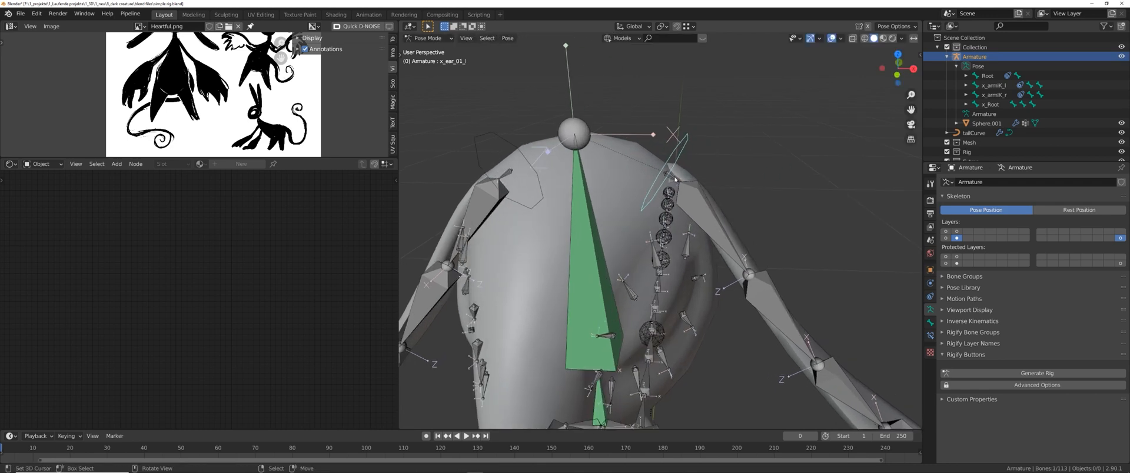
- Add a Copy Transforms constraint to ear_01_l, targeting the bone x_ear_01_l in Armature
left_click(930, 335)
left_click(971, 182)
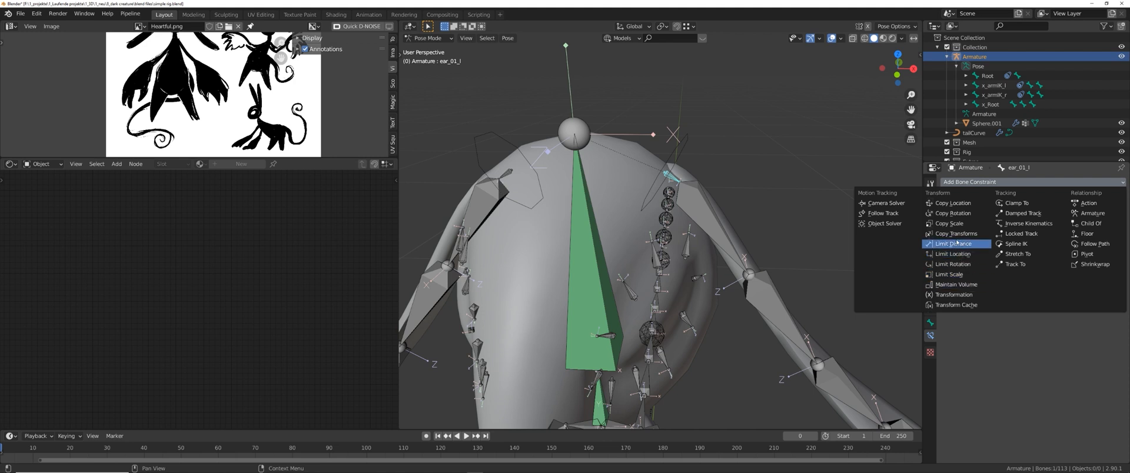
left_click(959, 235)
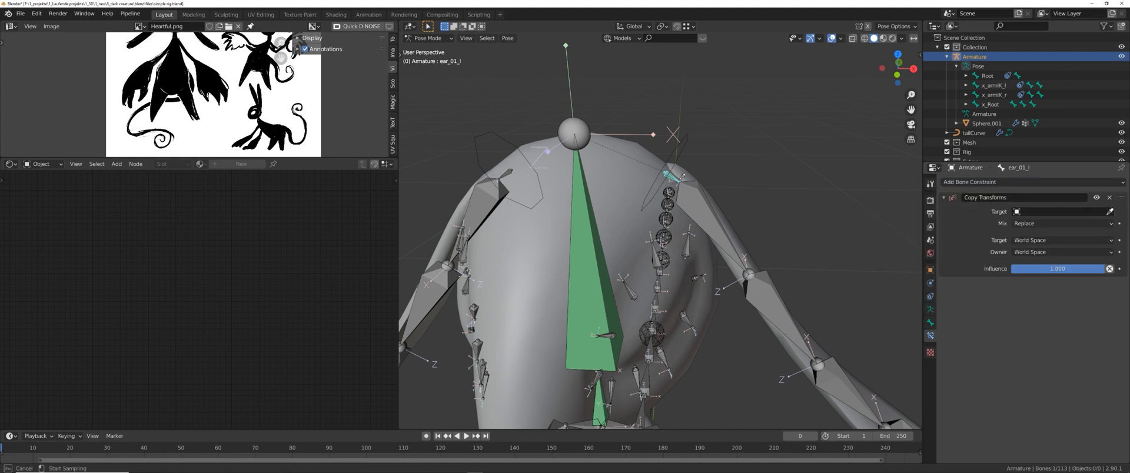
left_click(687, 148)
left_click(1039, 224)
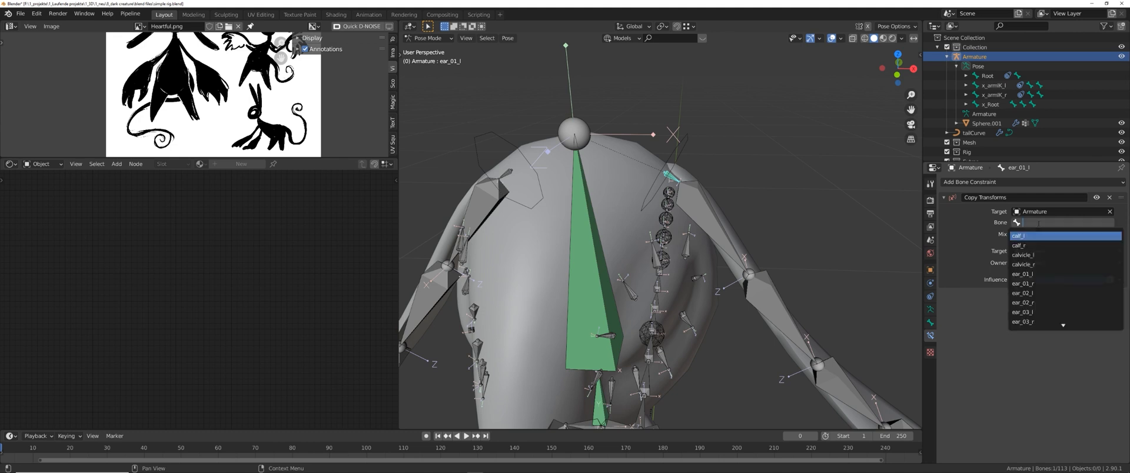
key("Return")
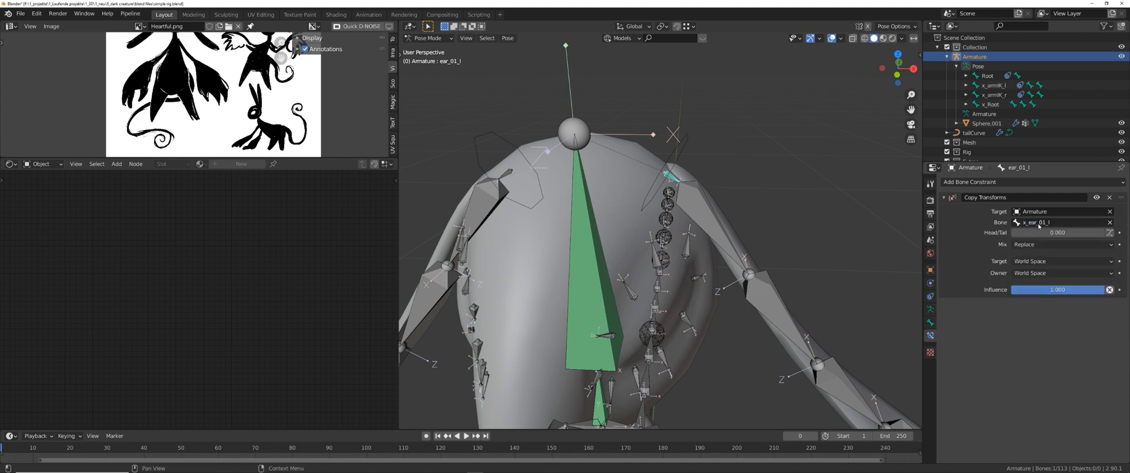
- Try moving x_ear_01_l to test that ear_01_l follows its control
right_click(682, 148)
key("g")
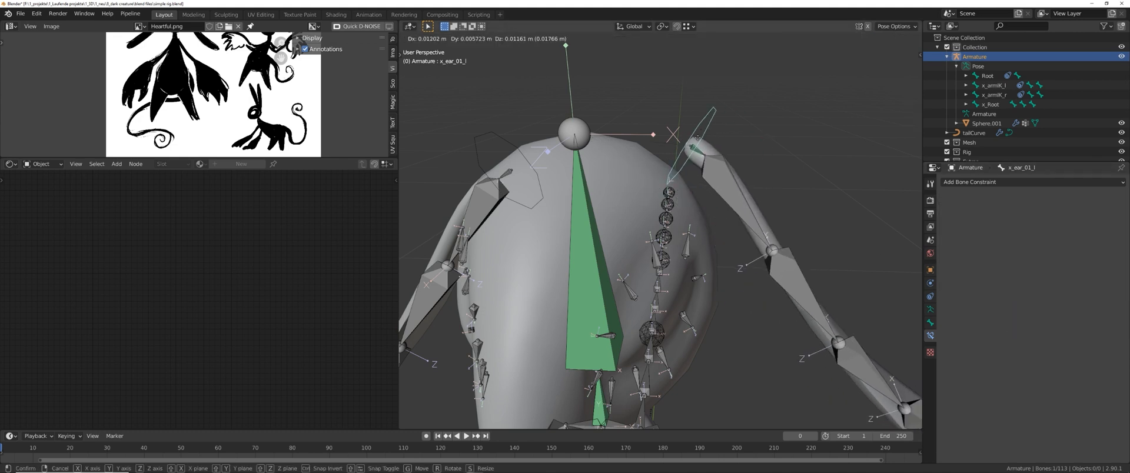
right_click(694, 137)
key("g")
right_click(694, 137)
key("g")
right_click(688, 144)
- Add a Copy Transforms constraint to ear_01_r, targeting the bone x_ear_01_r in Armature
middle_click_drag(497, 176, 571, 169, "shift")
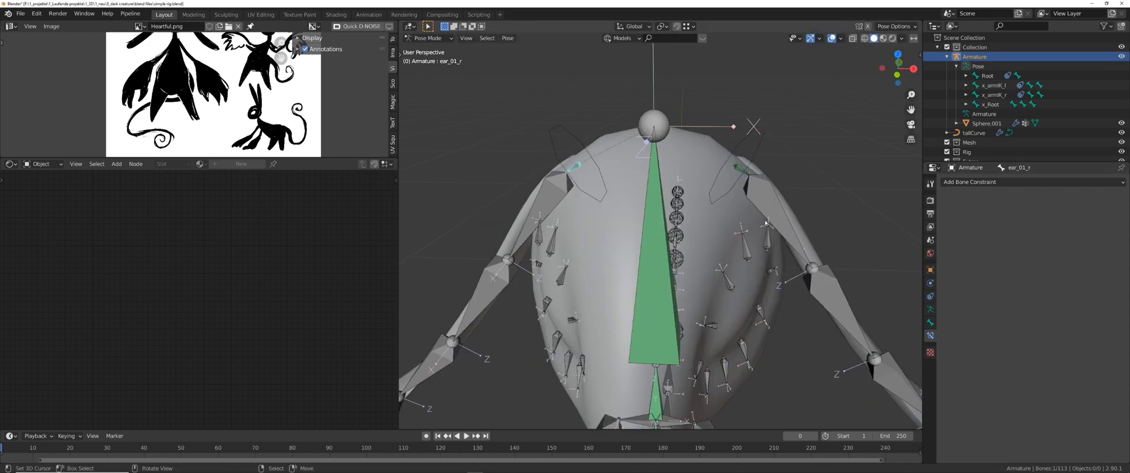
left_click(976, 182)
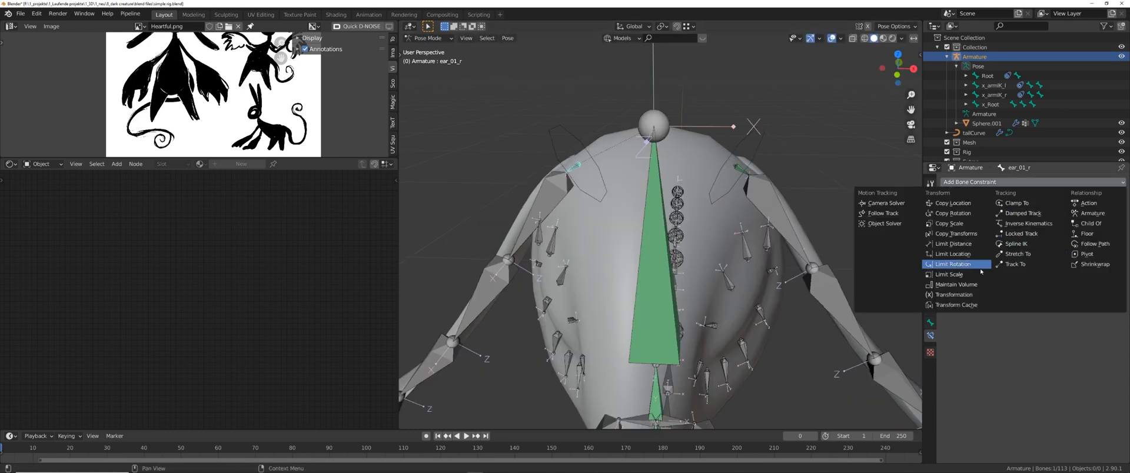
left_click(965, 235)
left_click(1037, 224)
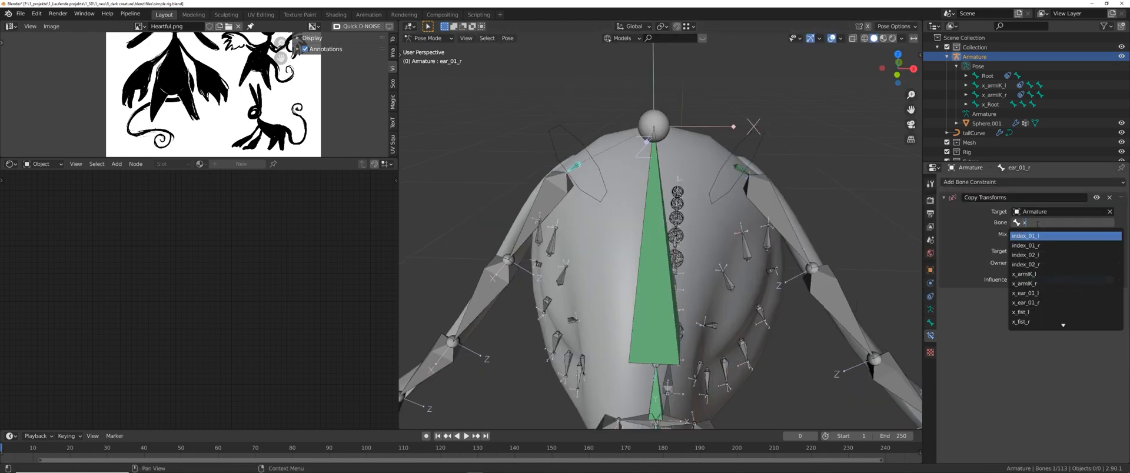
key("Down")
key("Return")
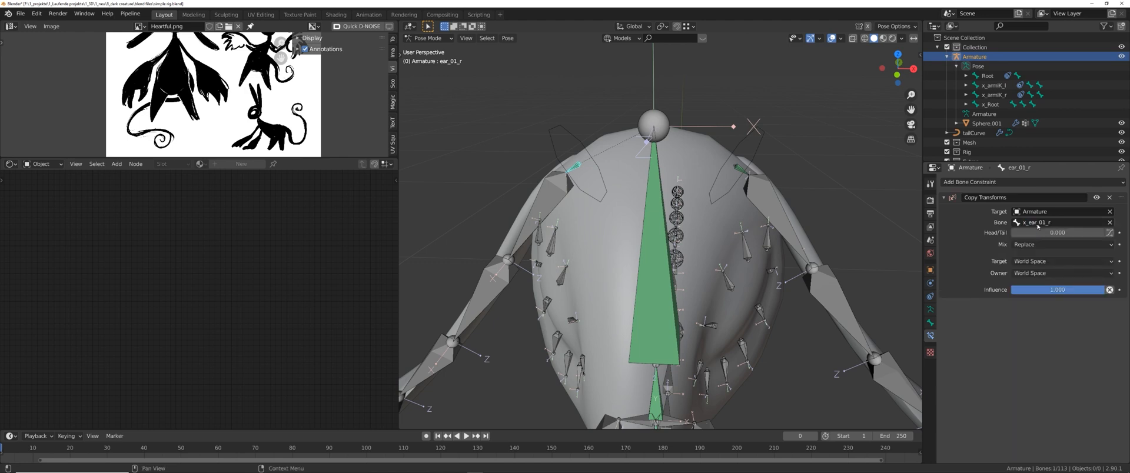
- Try rotating x_ear_01_r and x_ear_01_l around Z to test both ear controls
left_click(580, 166)
key("r")
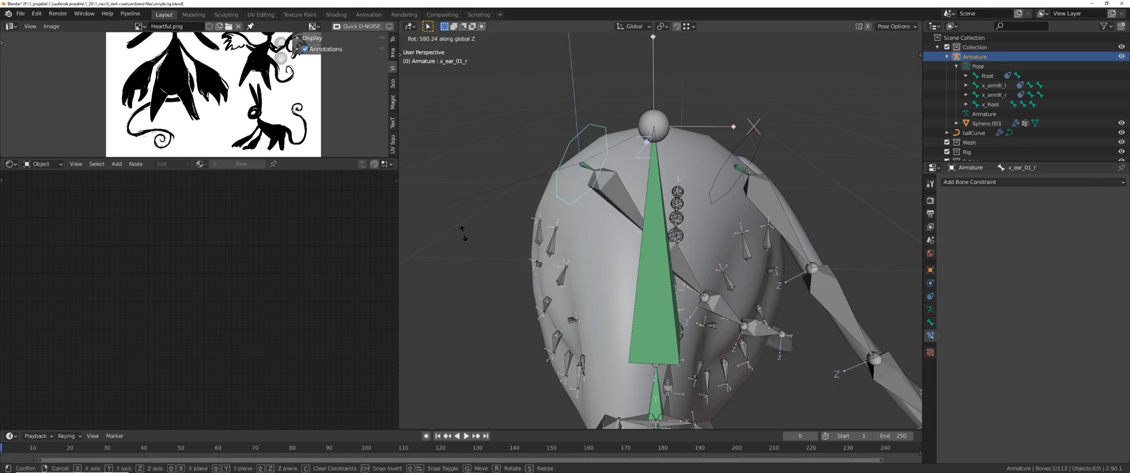
right_click(463, 234)
right_click(763, 155)
key("r")
key("z")
right_click(777, 271)
- Try posing x_ear_01_l by rotating it around Z and X and moving it behind the head
scroll(778, 270, "down", 4)
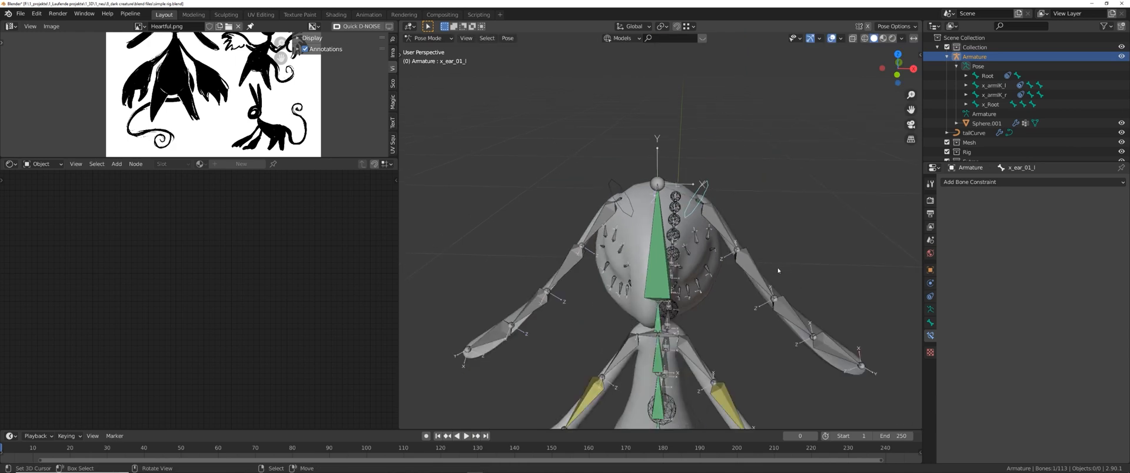
middle_click_drag(778, 271, 727, 253)
key("g")
right_click(753, 259)
key("r")
key("z")
left_click(724, 303)
key("g")
left_click(749, 241)
key("r")
key("x")
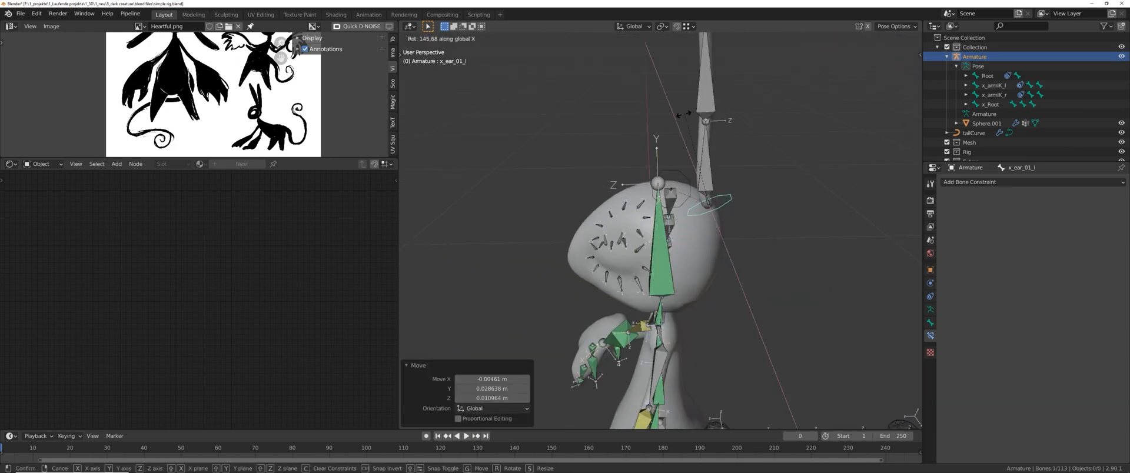
left_click(736, 154)
key("g")
left_click(750, 231)
- Try further rotations of the ear control, including around X, while checking the pose from the side and front
middle_click_drag(750, 231, 869, 238)
key("r")
left_click(798, 368)
left_click(822, 80)
key("r")
key("x")
left_click(841, 177)
middle_click_drag(841, 177, 682, 246)
key("a")
right_click(656, 254)
- Try raising the ear by rotating x_ear_01_l about -113° around local X, turning it around Z and moving it about 0.041 m along Y
key("r")
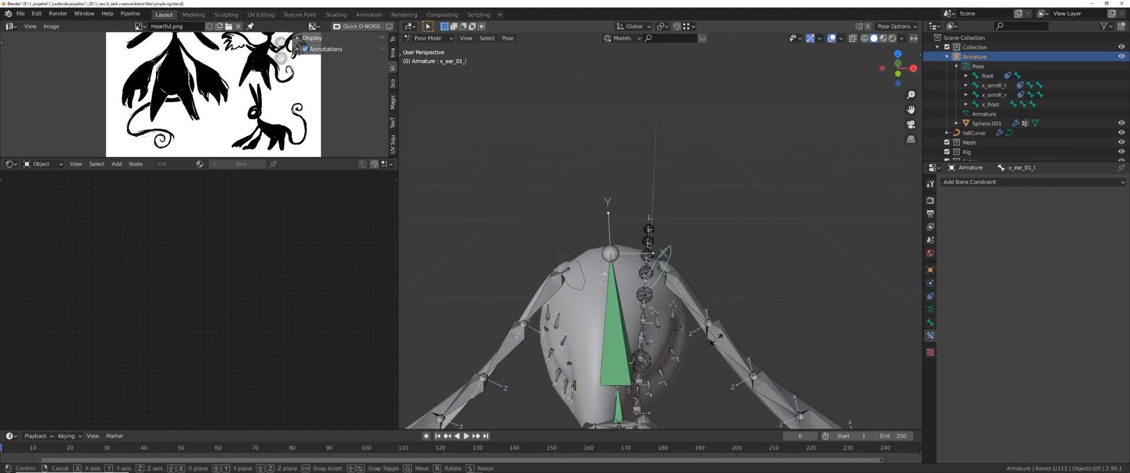
key("x")
key("x")
left_click(704, 255)
key("r")
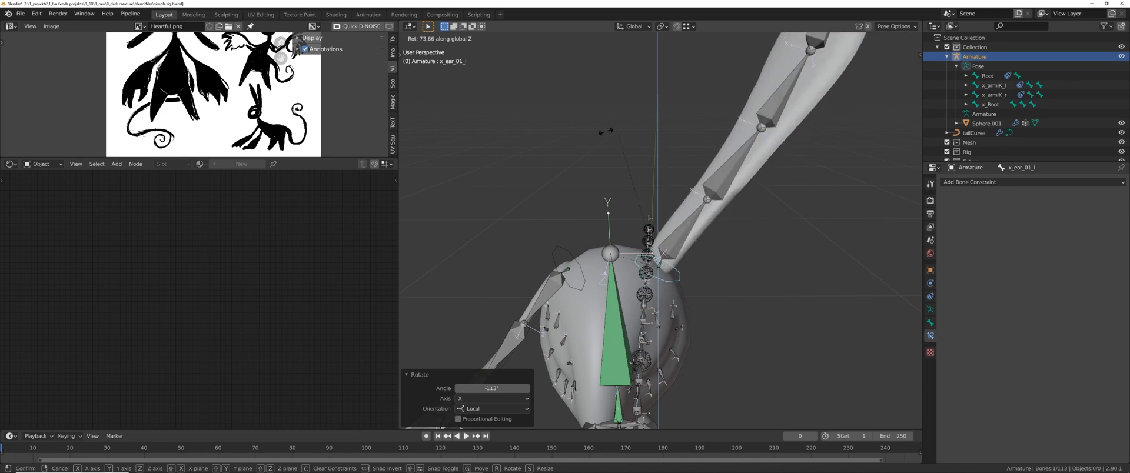
key("z")
left_click(561, 243)
middle_click_drag(561, 242, 500, 246)
key("g")
key("y")
left_click(583, 253)
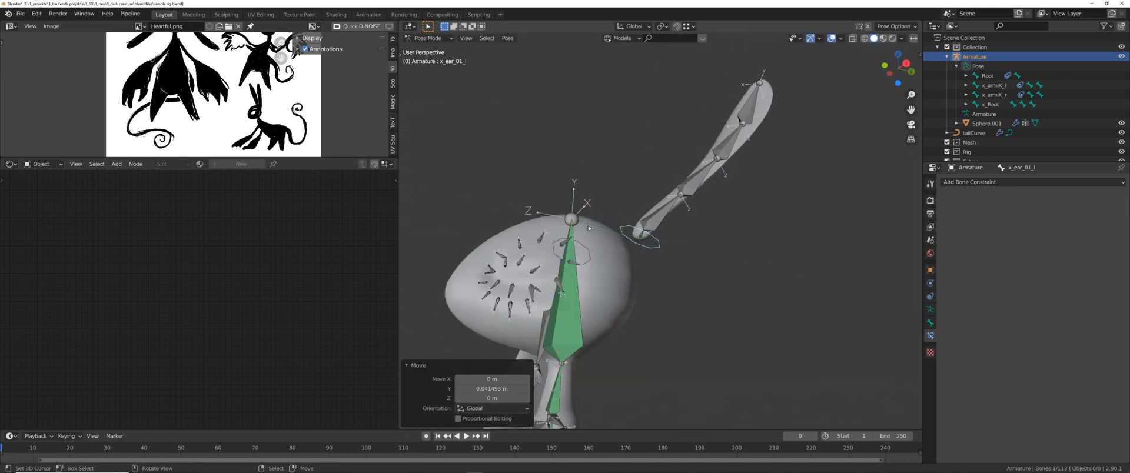
middle_click_drag(582, 253, 697, 276)
key("r")
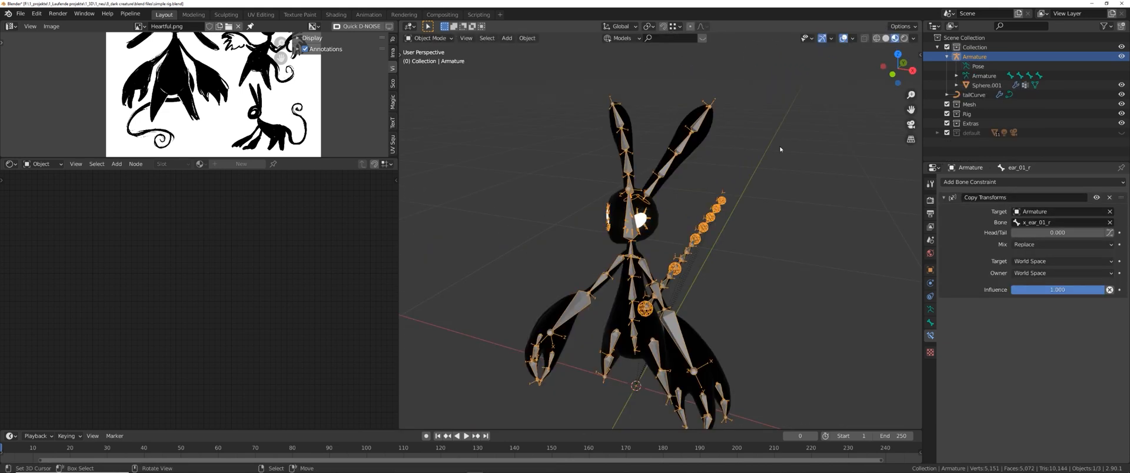
- Return the armature to Pose Mode and clear the location and rotation of all bones
key("a")
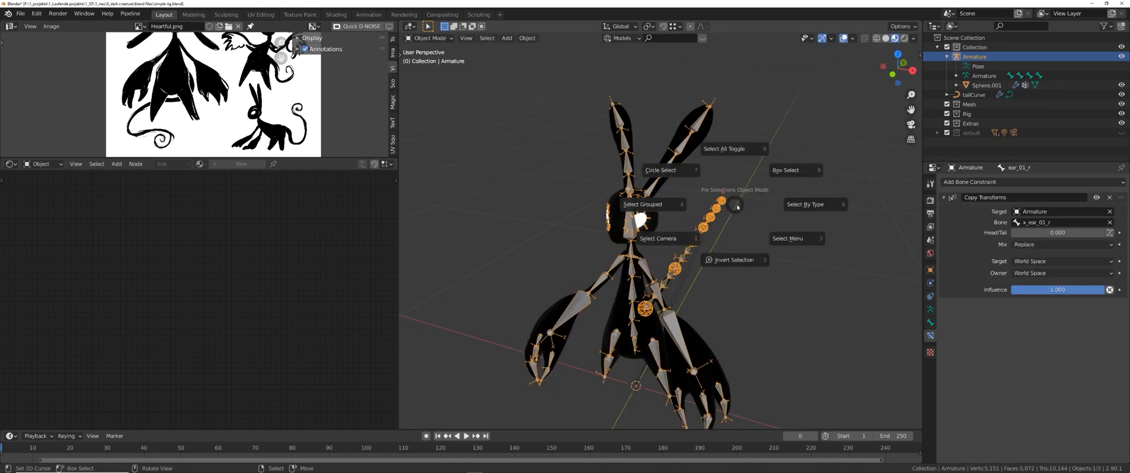
right_click(625, 253)
right_click(619, 245)
right_click(618, 245)
key("Tab")
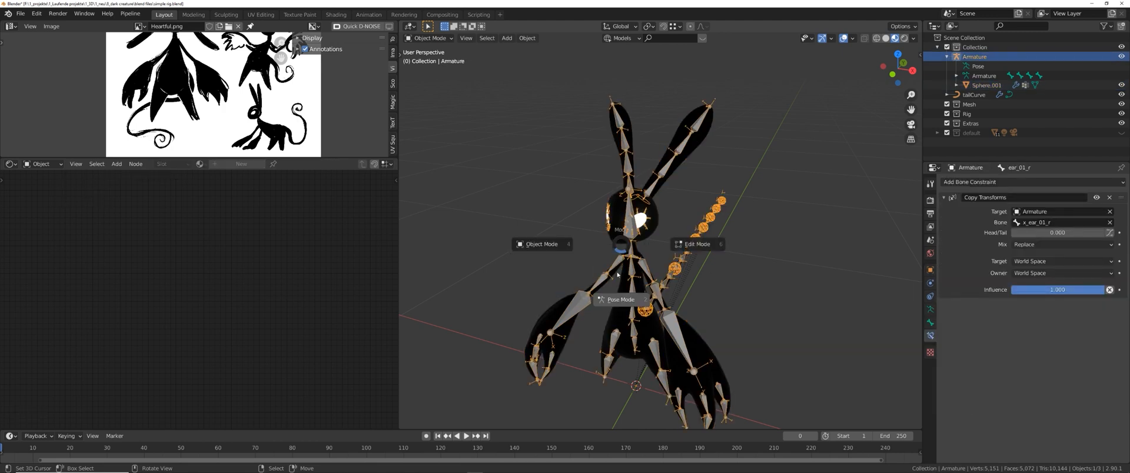
left_click(618, 277)
key("alt+g")
key("alt+r")
scroll(625, 264, "up", 5)
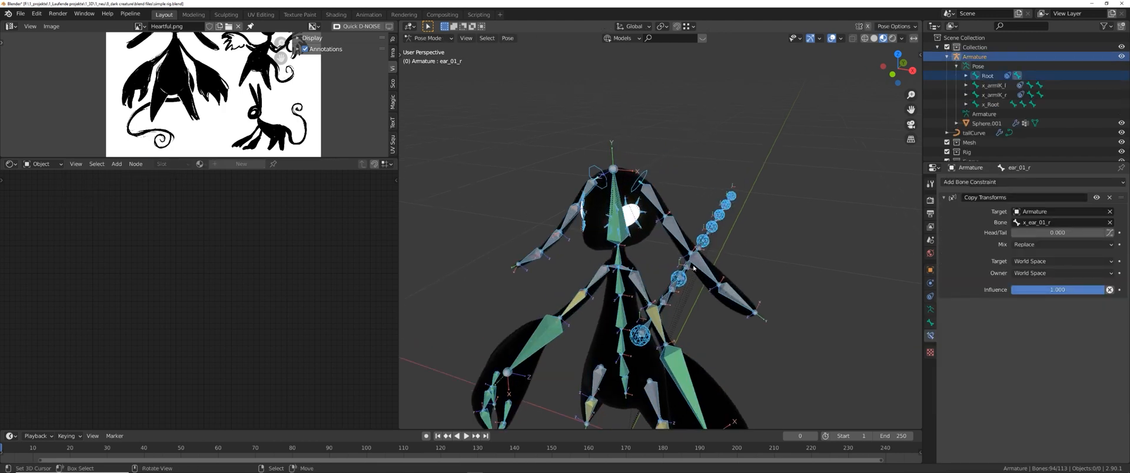
- Inspect the bones around the left eye and try moving eye_04_l and eye_03_l
middle_click_drag(627, 260, 694, 271, "shift")
middle_click_drag(694, 271, 608, 249)
scroll(633, 288, "up", 4)
left_click(603, 248)
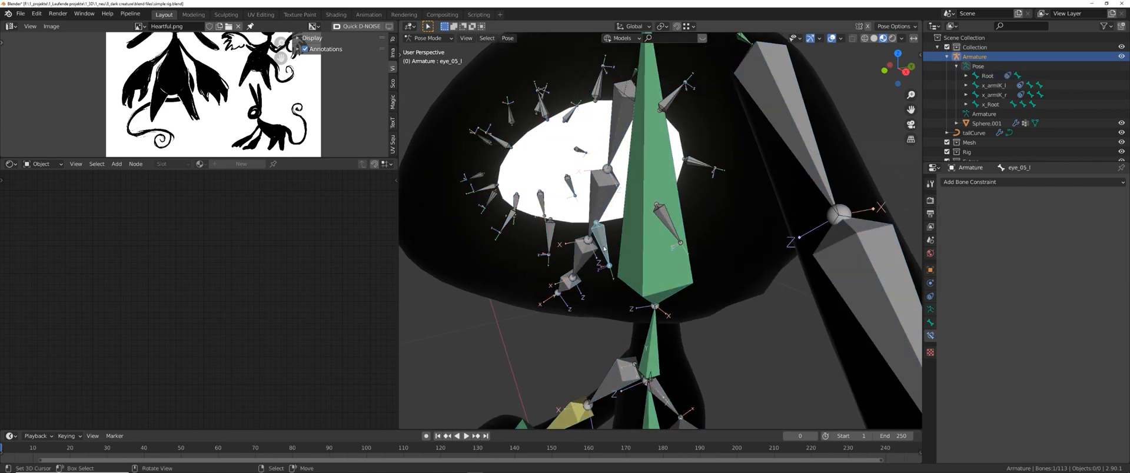
left_click(667, 223)
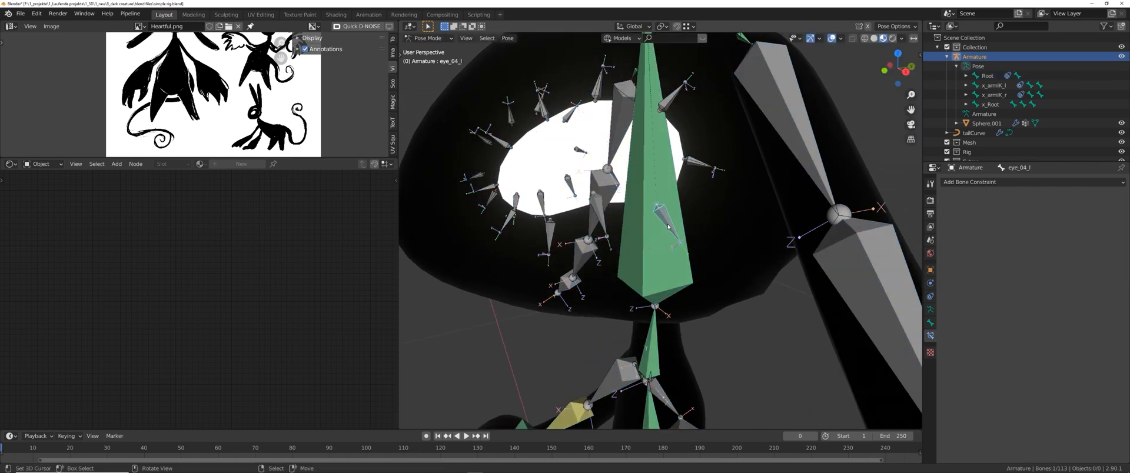
key("g")
right_click_drag(643, 193, 641, 191)
right_click_drag(699, 163, 683, 152)
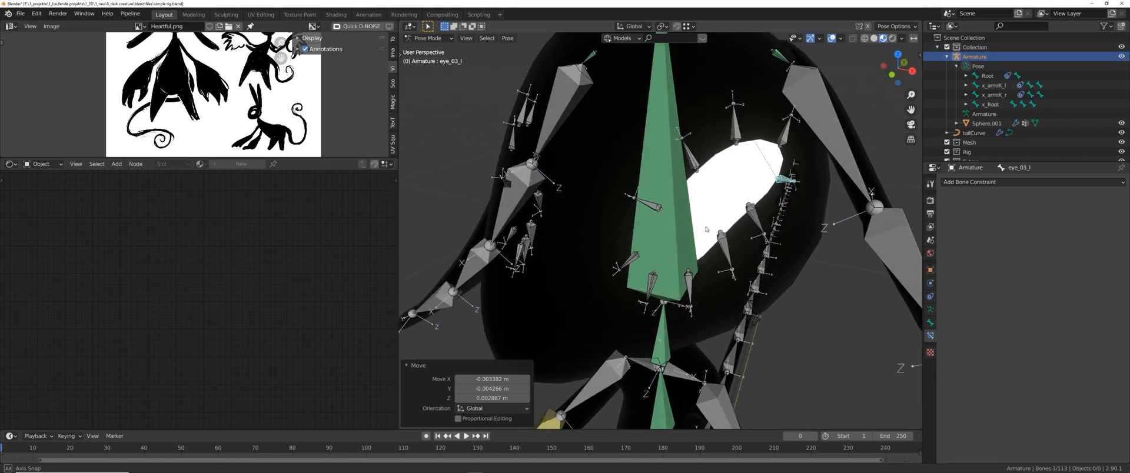